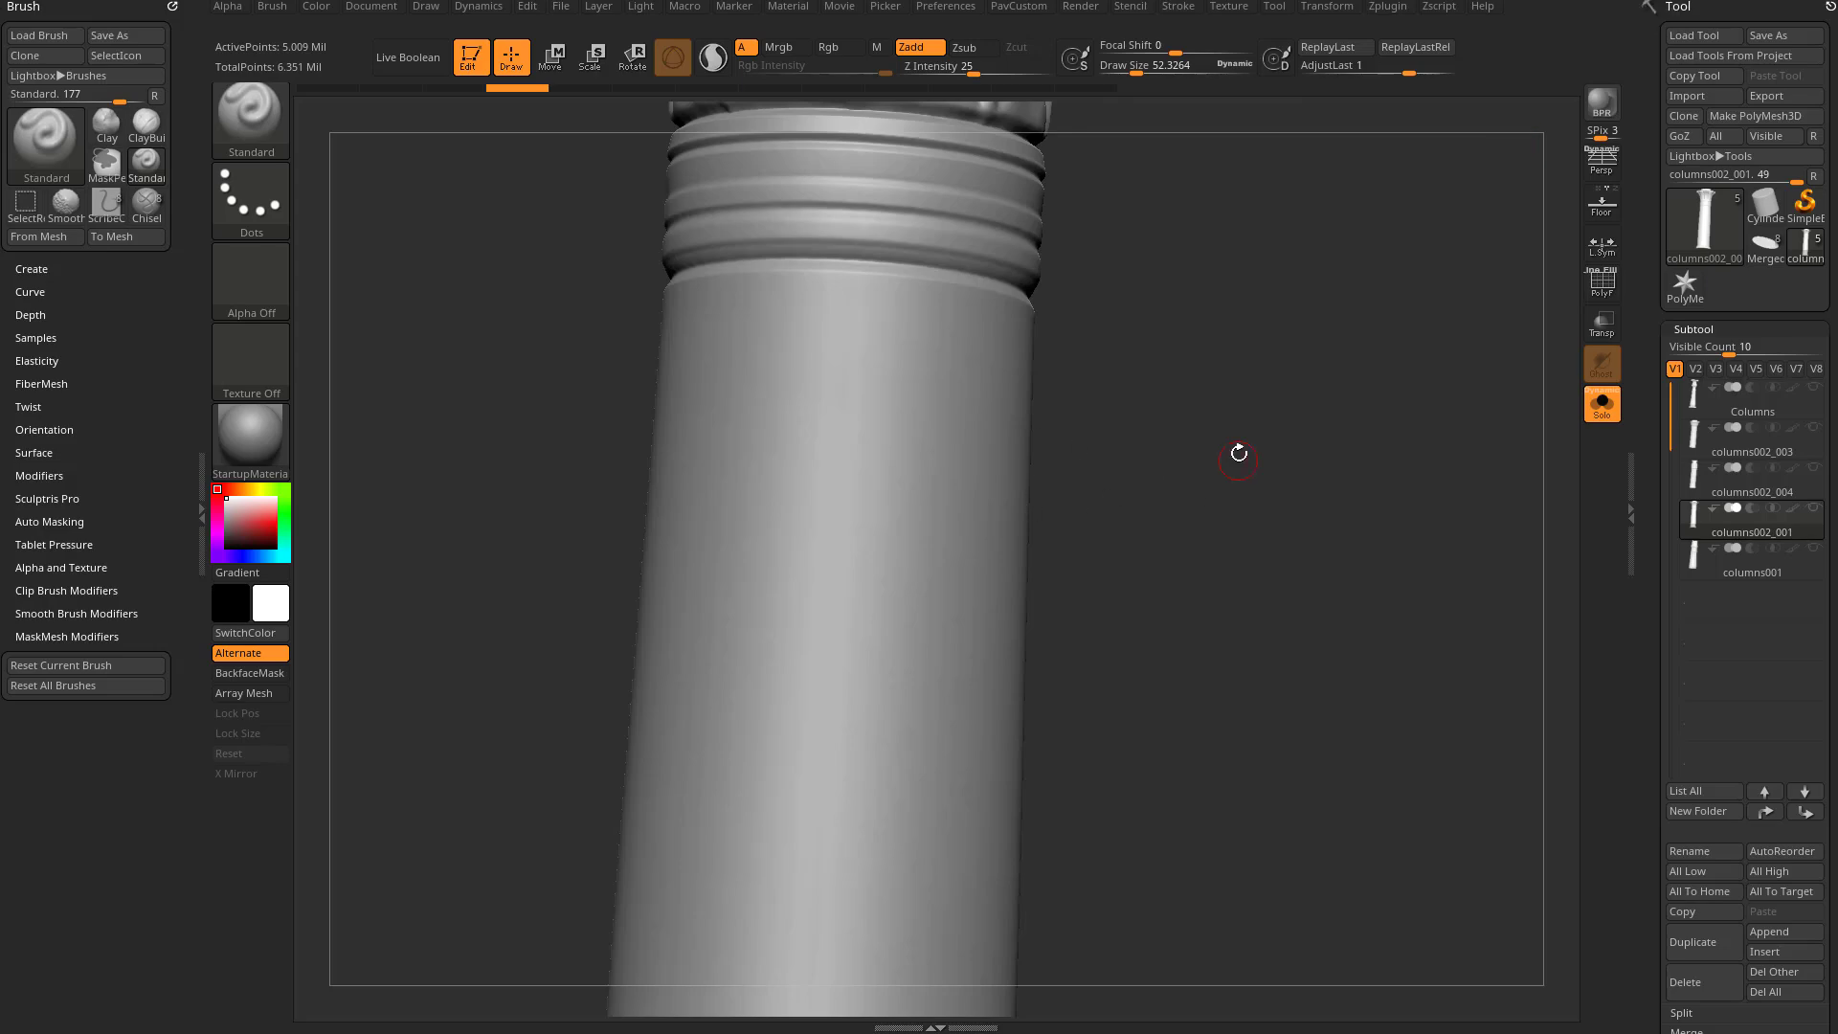
Activate the ScribeChisel brush and choose BrushTip 7 as its tip shape
{"action": "key", "text": "b"}
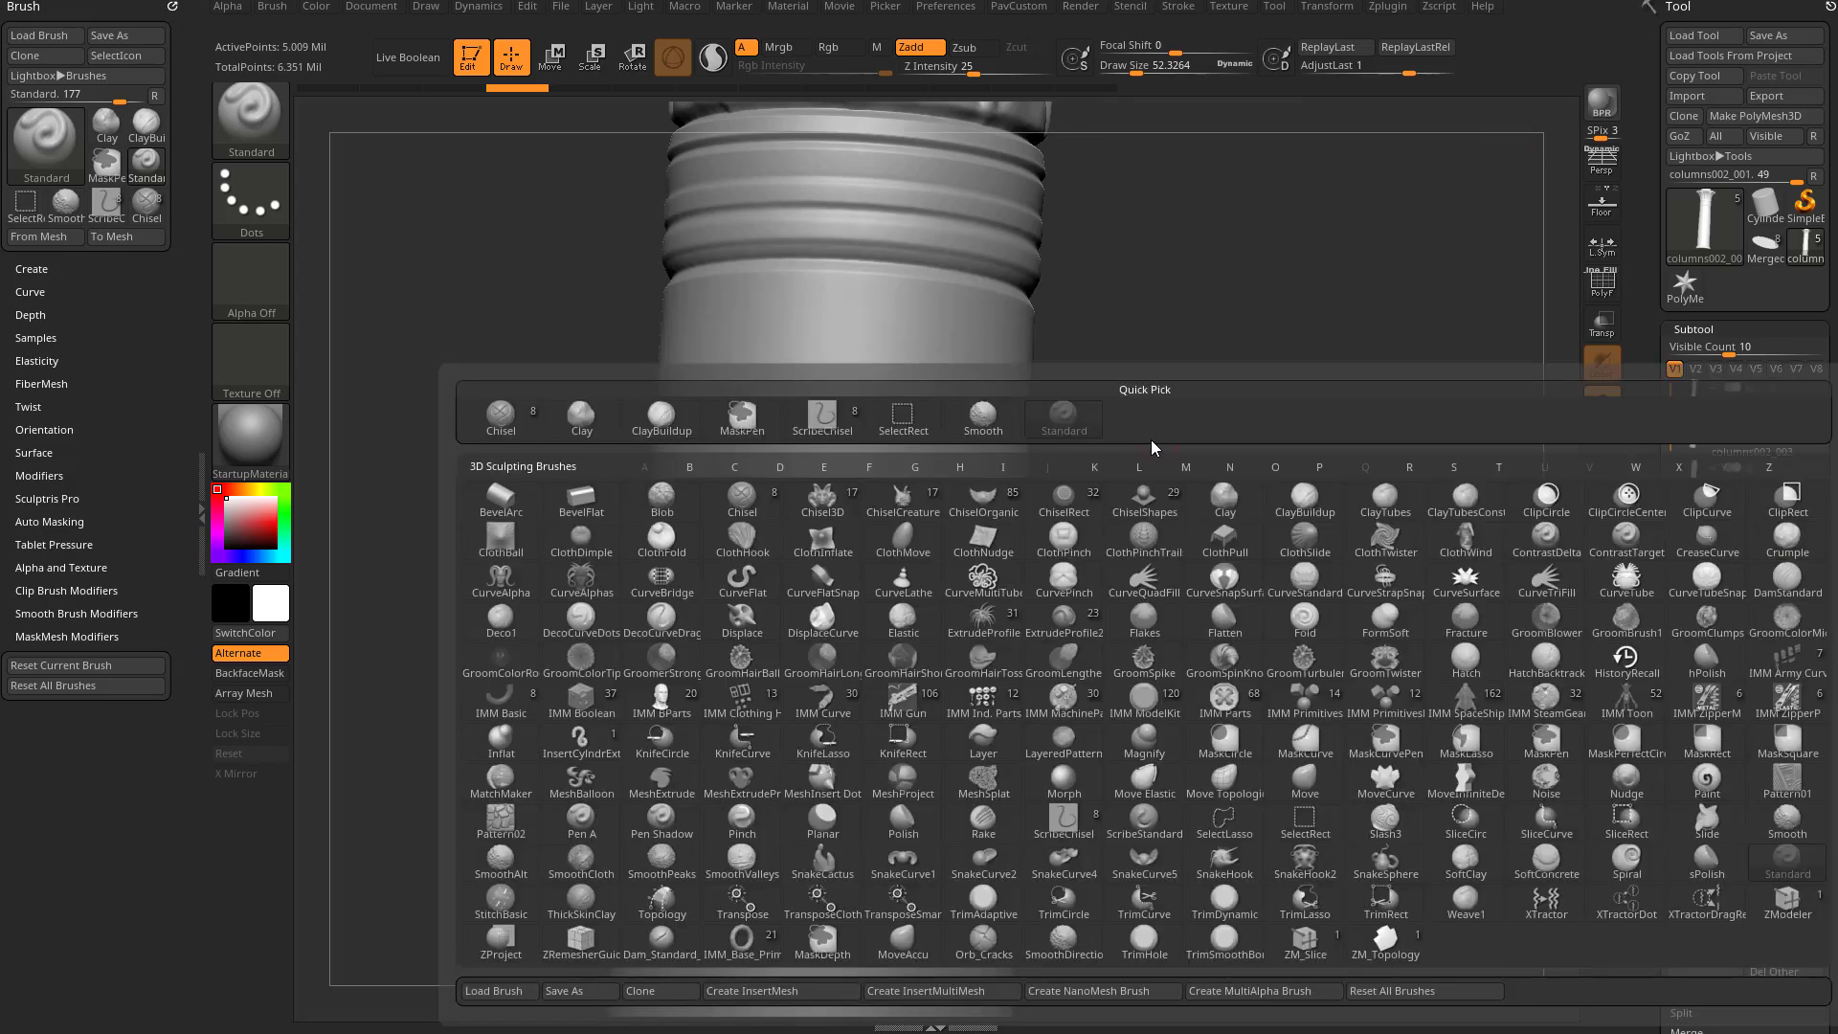
{"action": "key", "text": "s"}
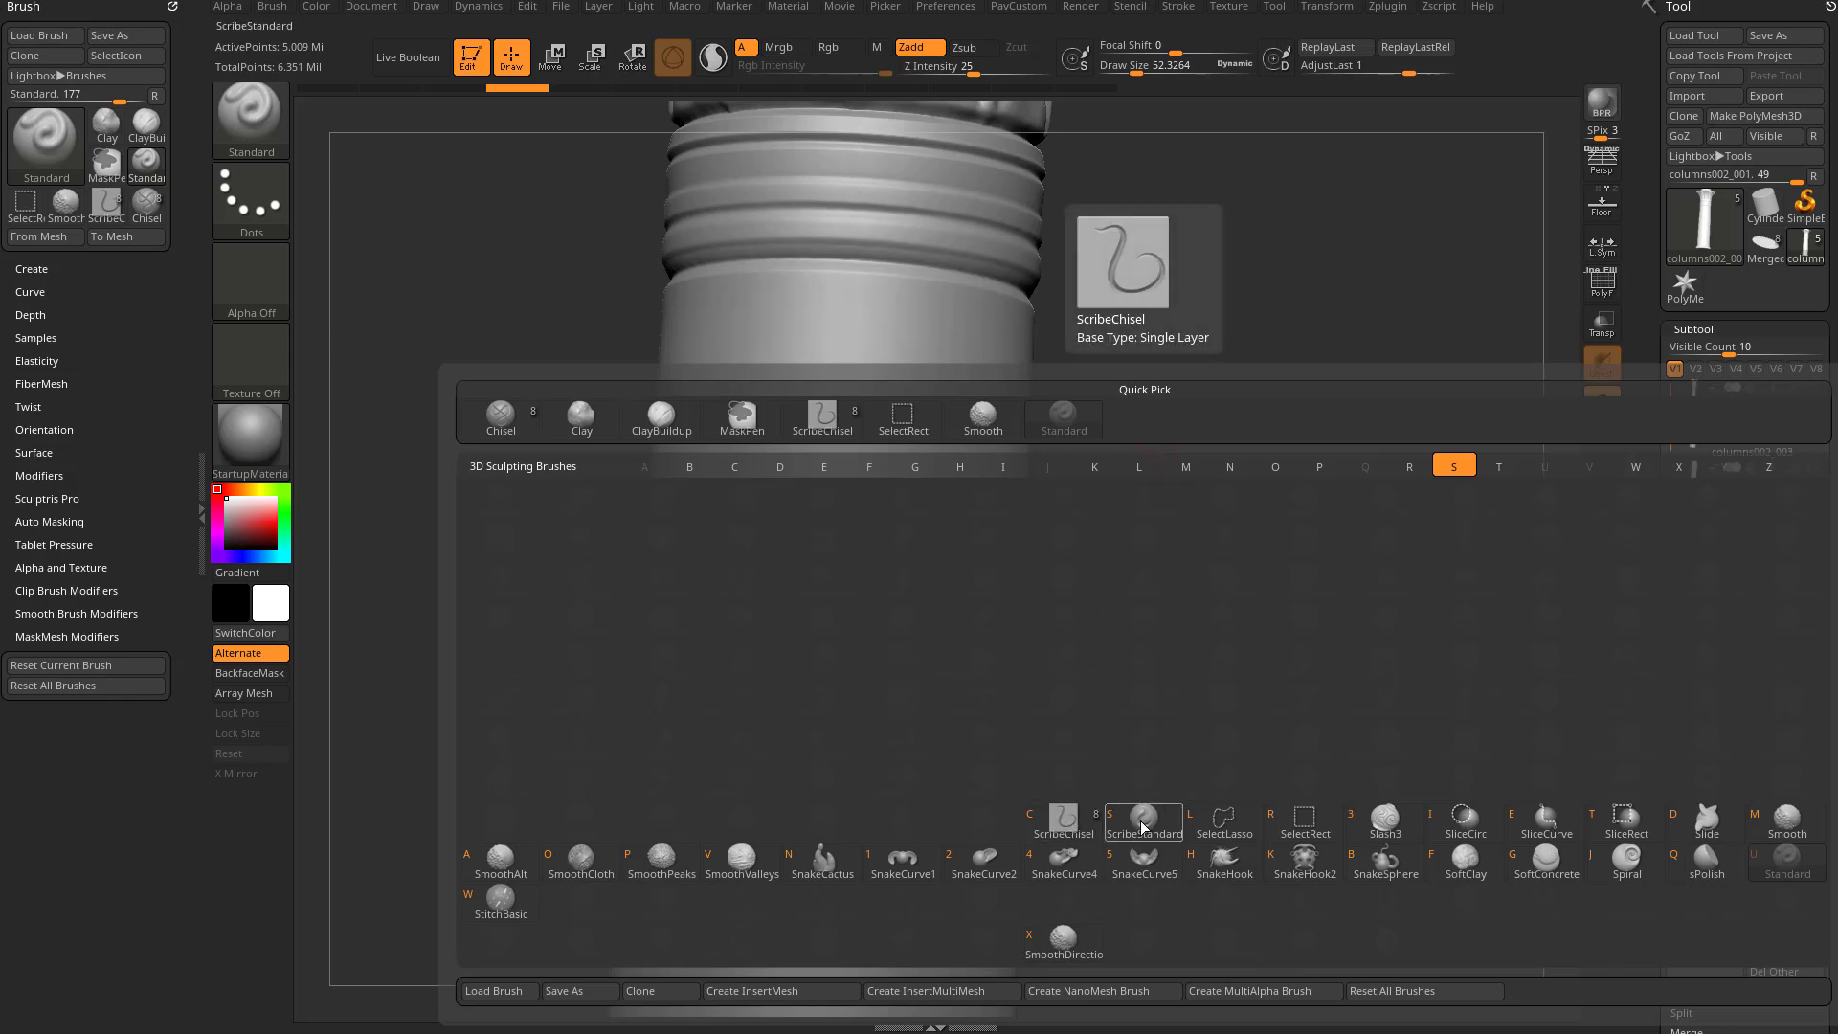
{"action": "mouse_move", "coordinate": [1069, 819]}
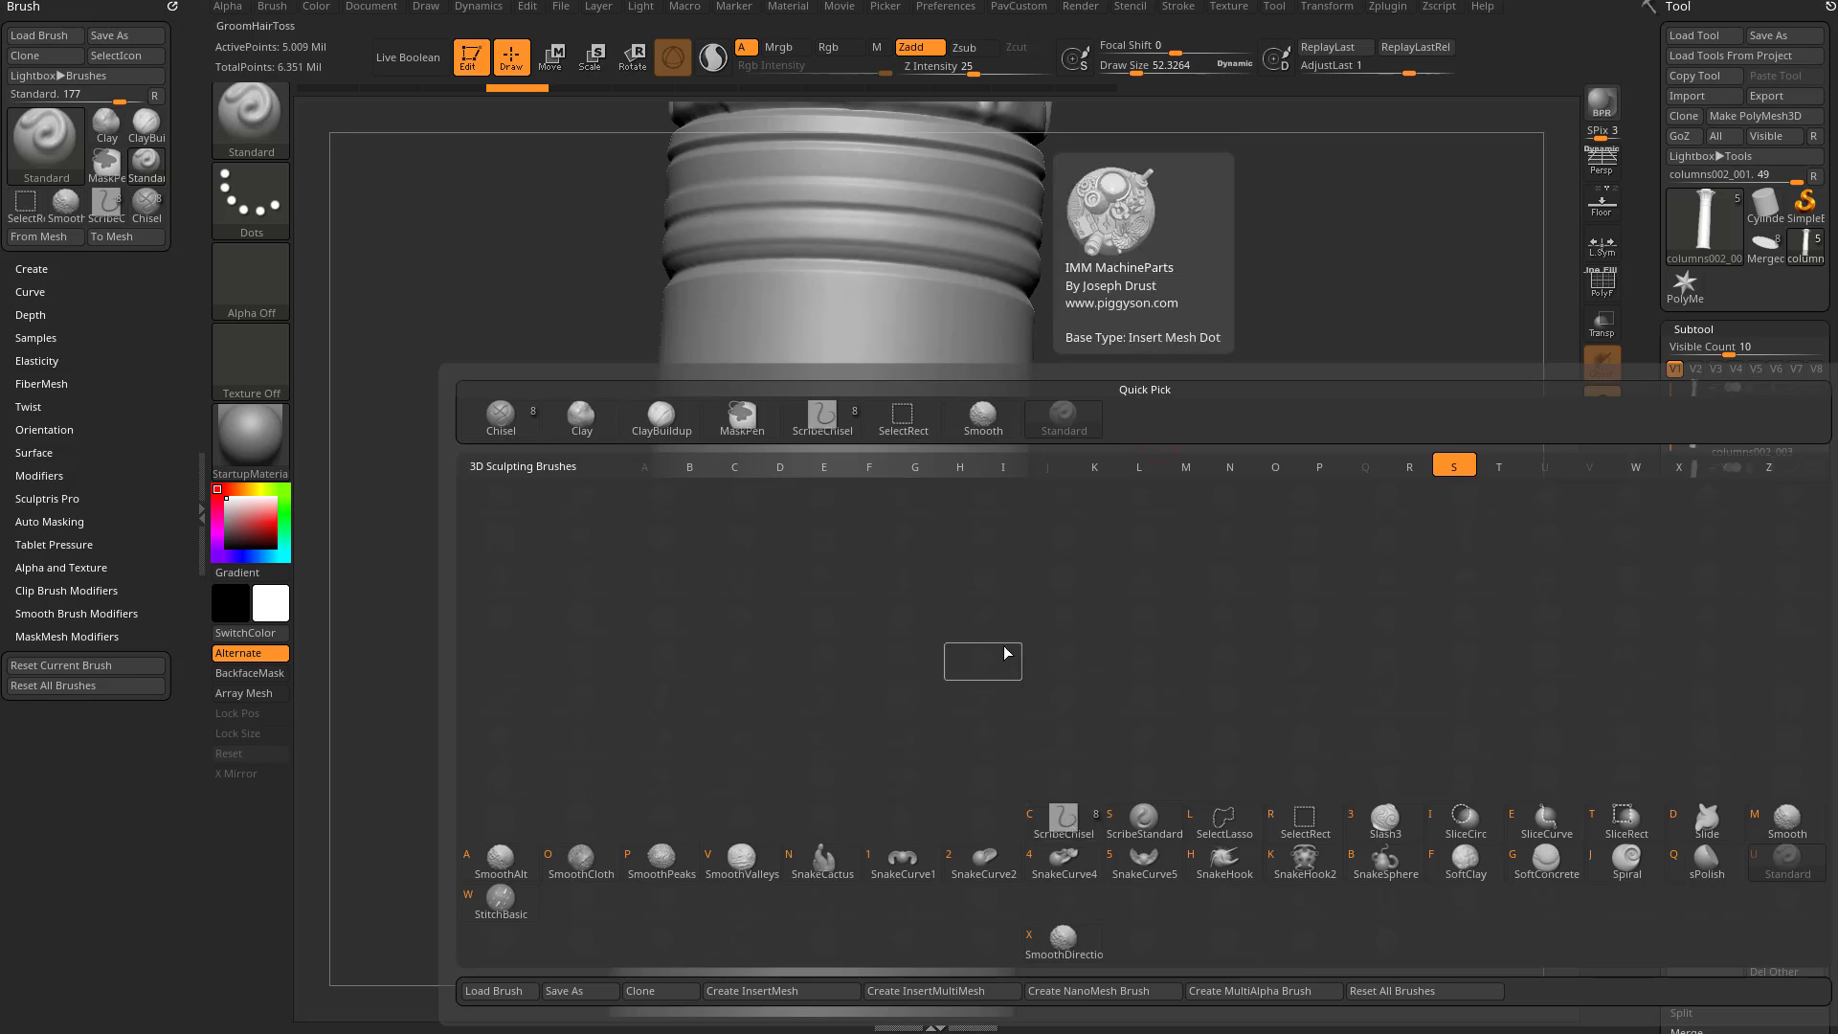
{"action": "left_click", "coordinate": [1064, 821]}
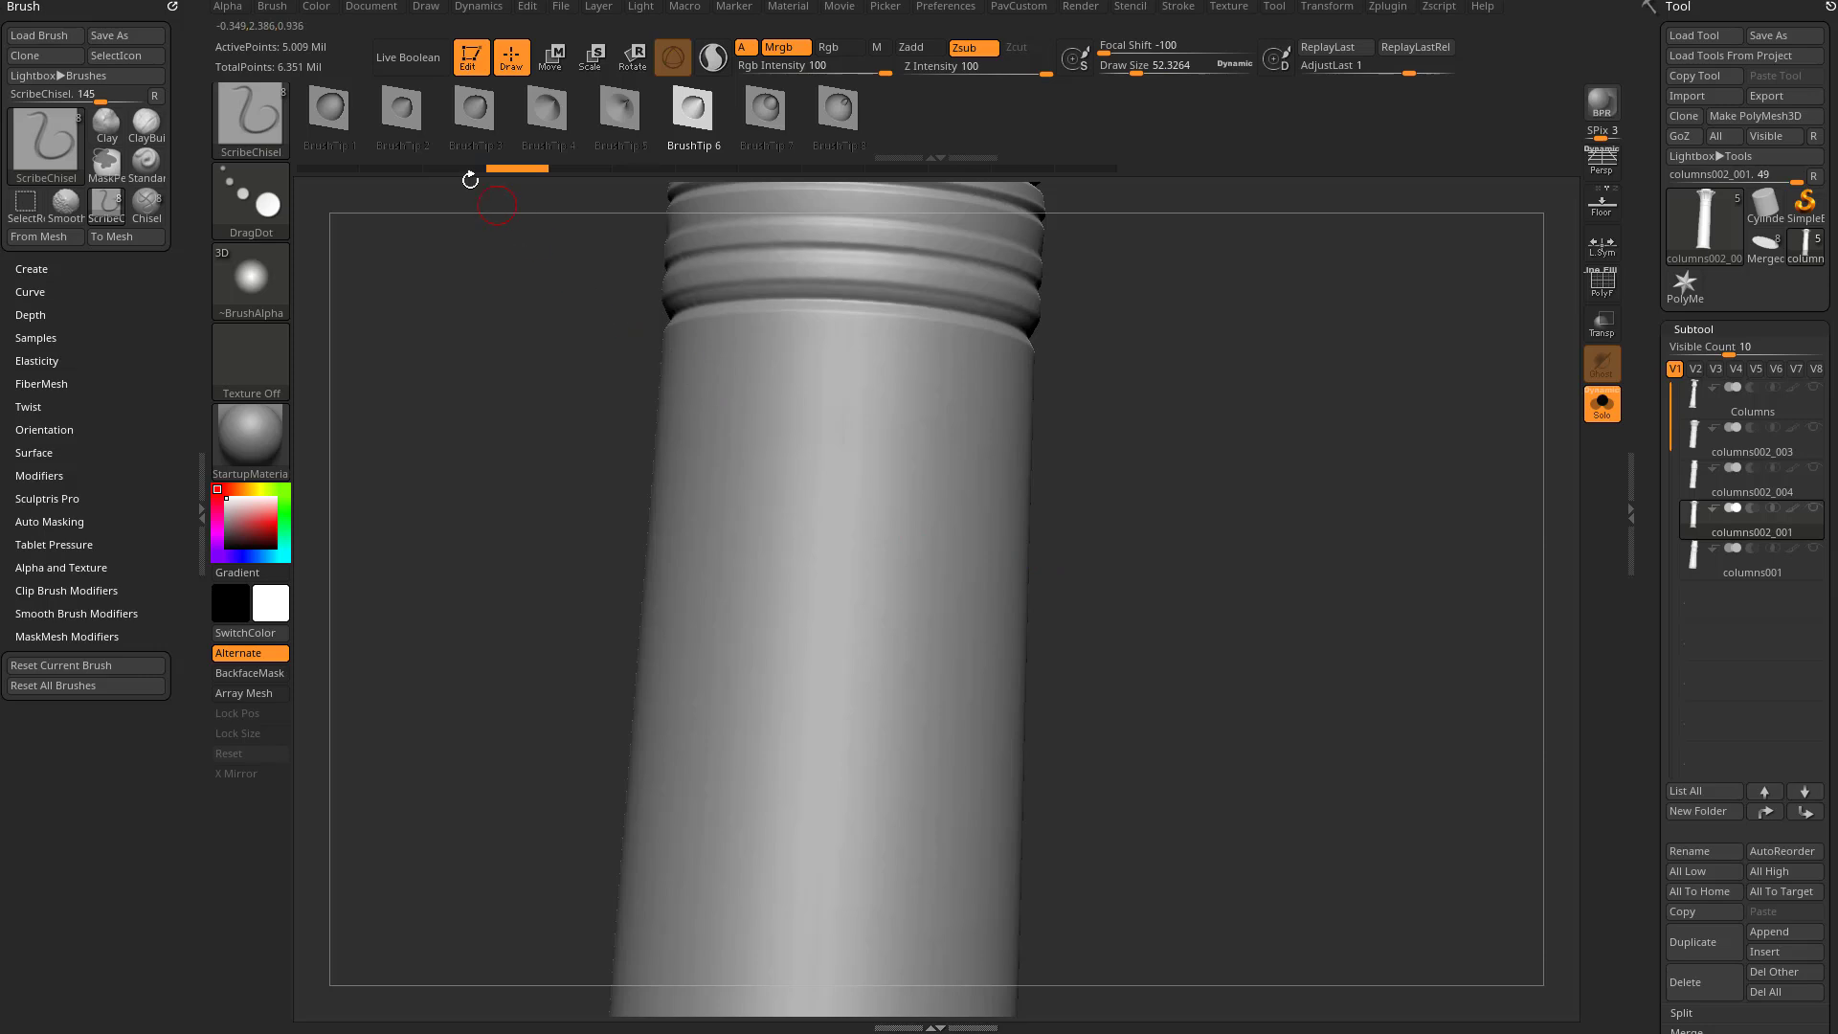
{"action": "mouse_move", "coordinate": [366, 112]}
{"action": "left_mouse_down"}
{"action": "mouse_move", "coordinate": [745, 101]}
{"action": "mouse_move", "coordinate": [437, 107]}
{"action": "left_mouse_up"}
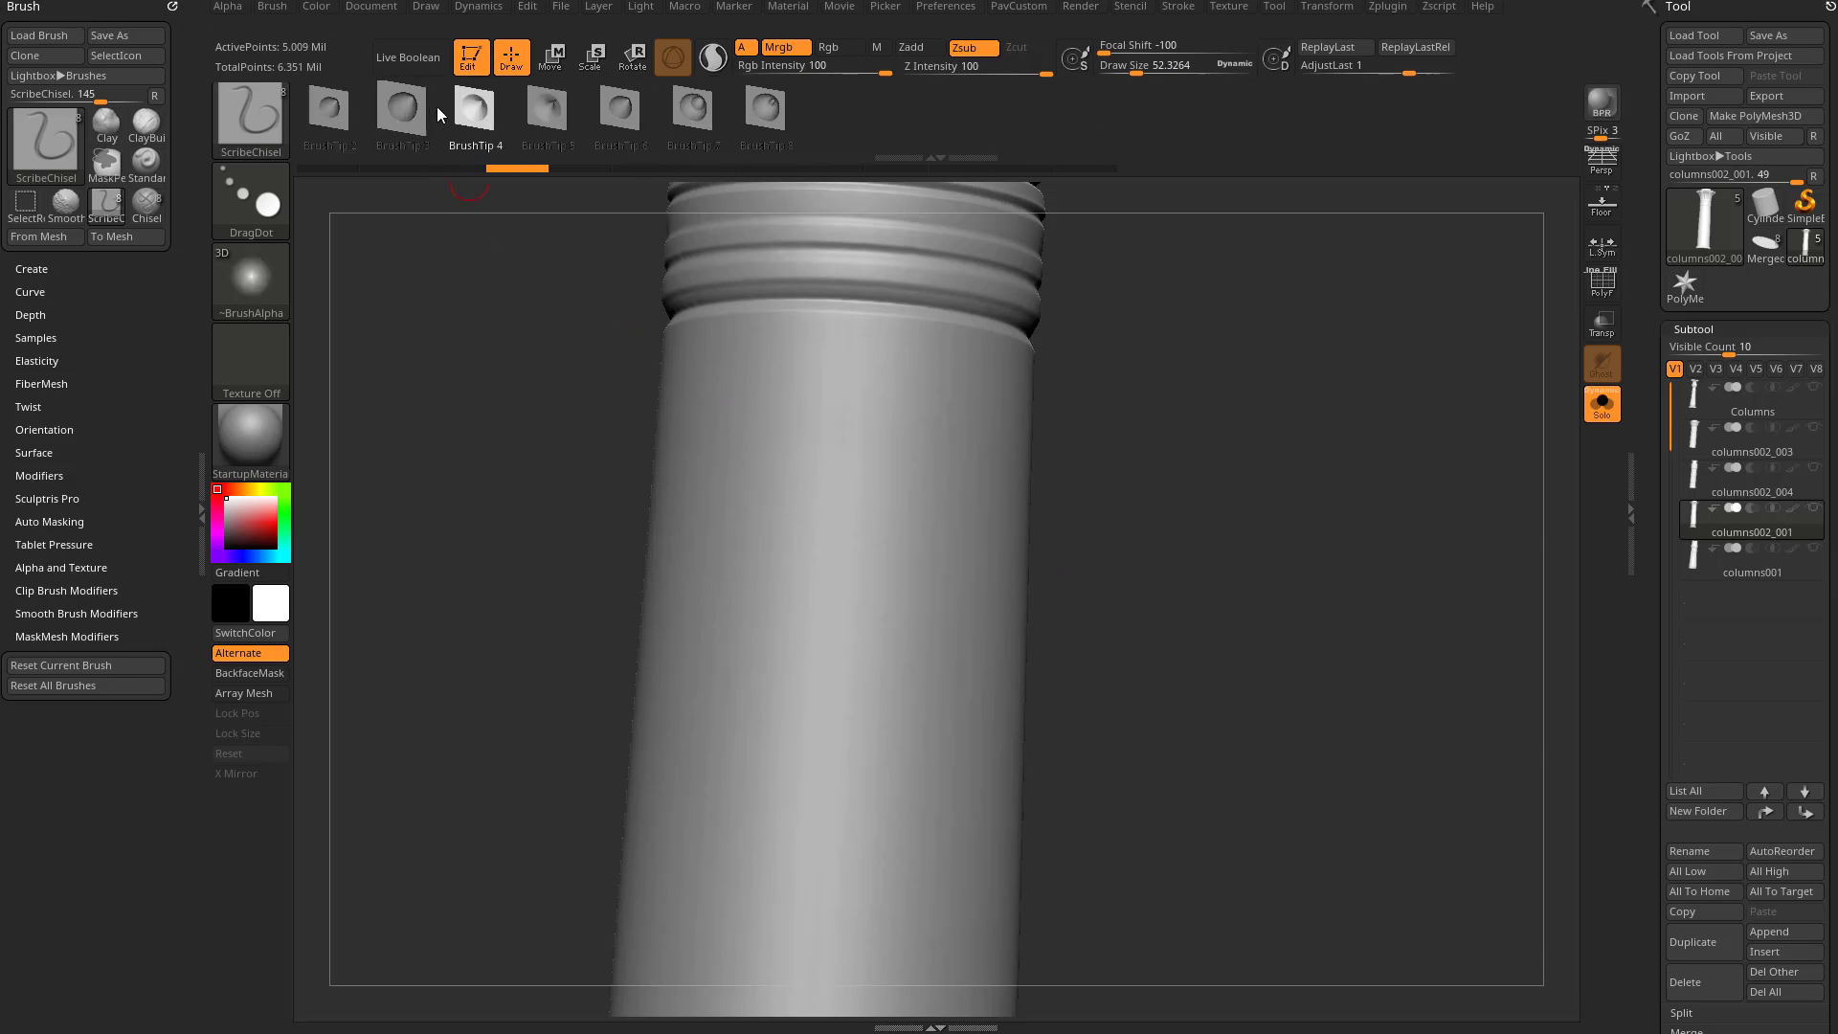
{"action": "left_click", "coordinate": [640, 107]}
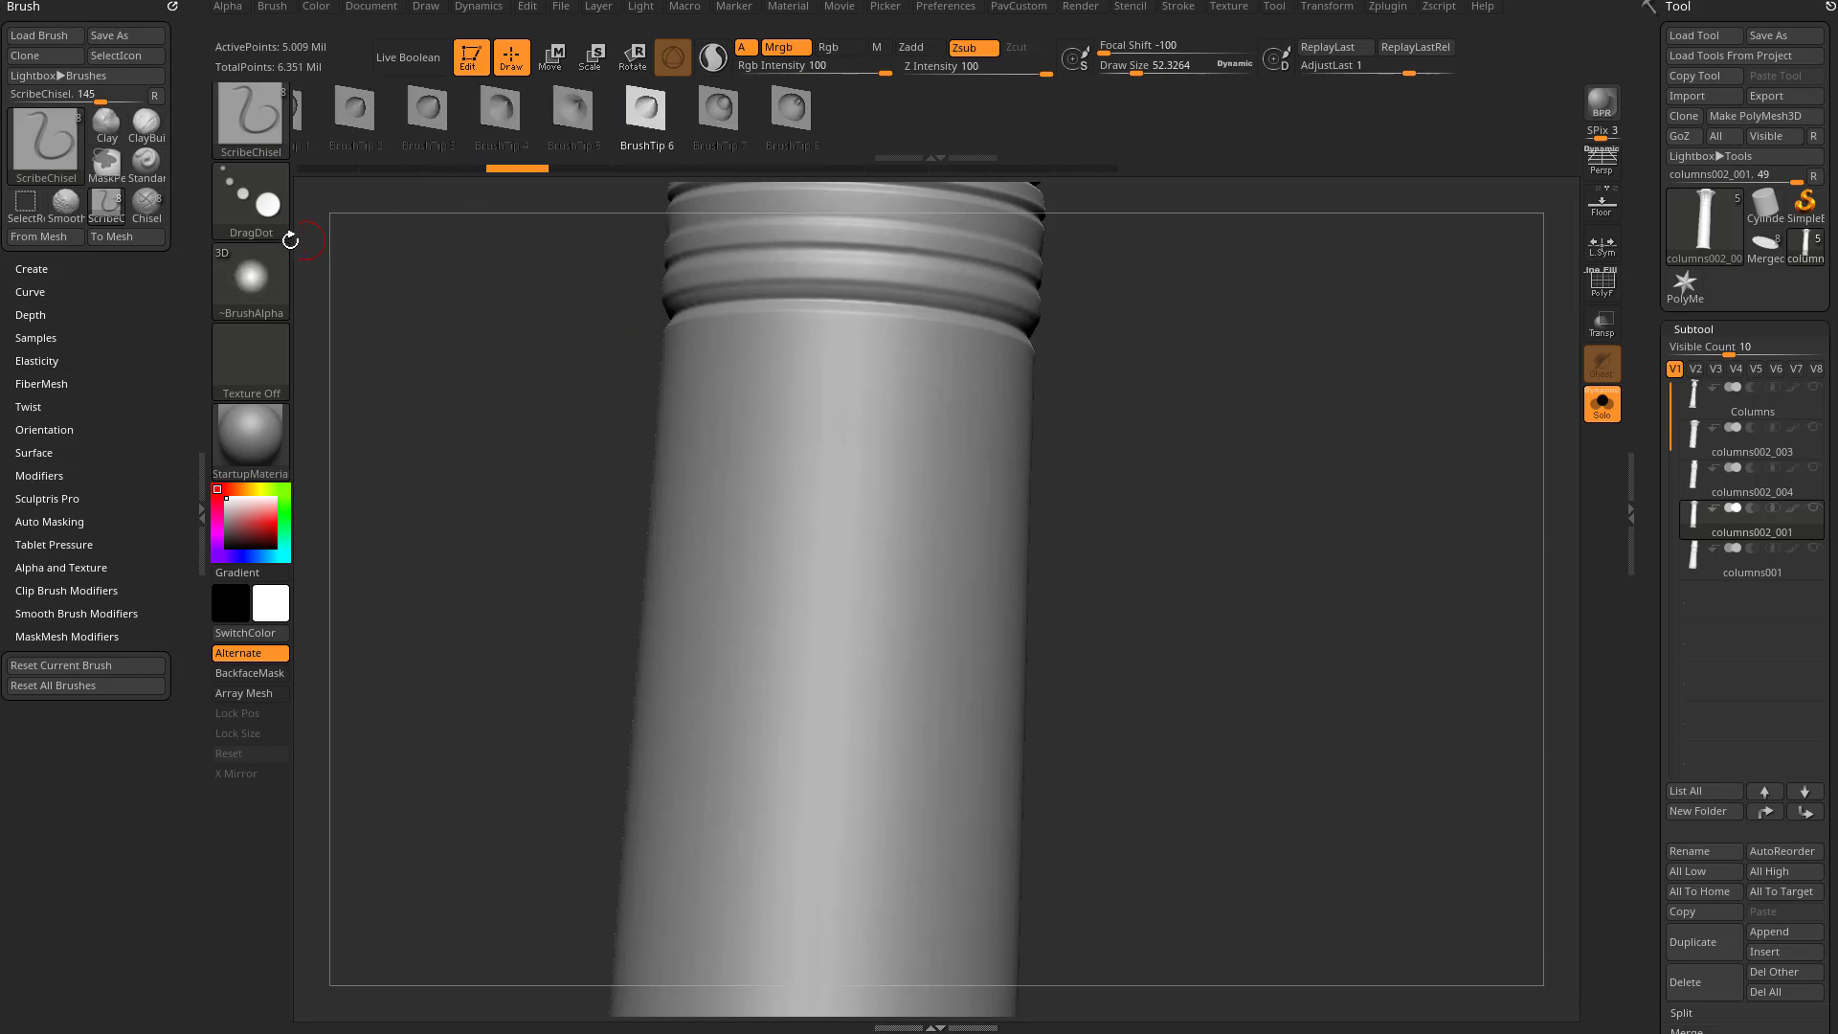
{"action": "left_click", "coordinate": [718, 108]}
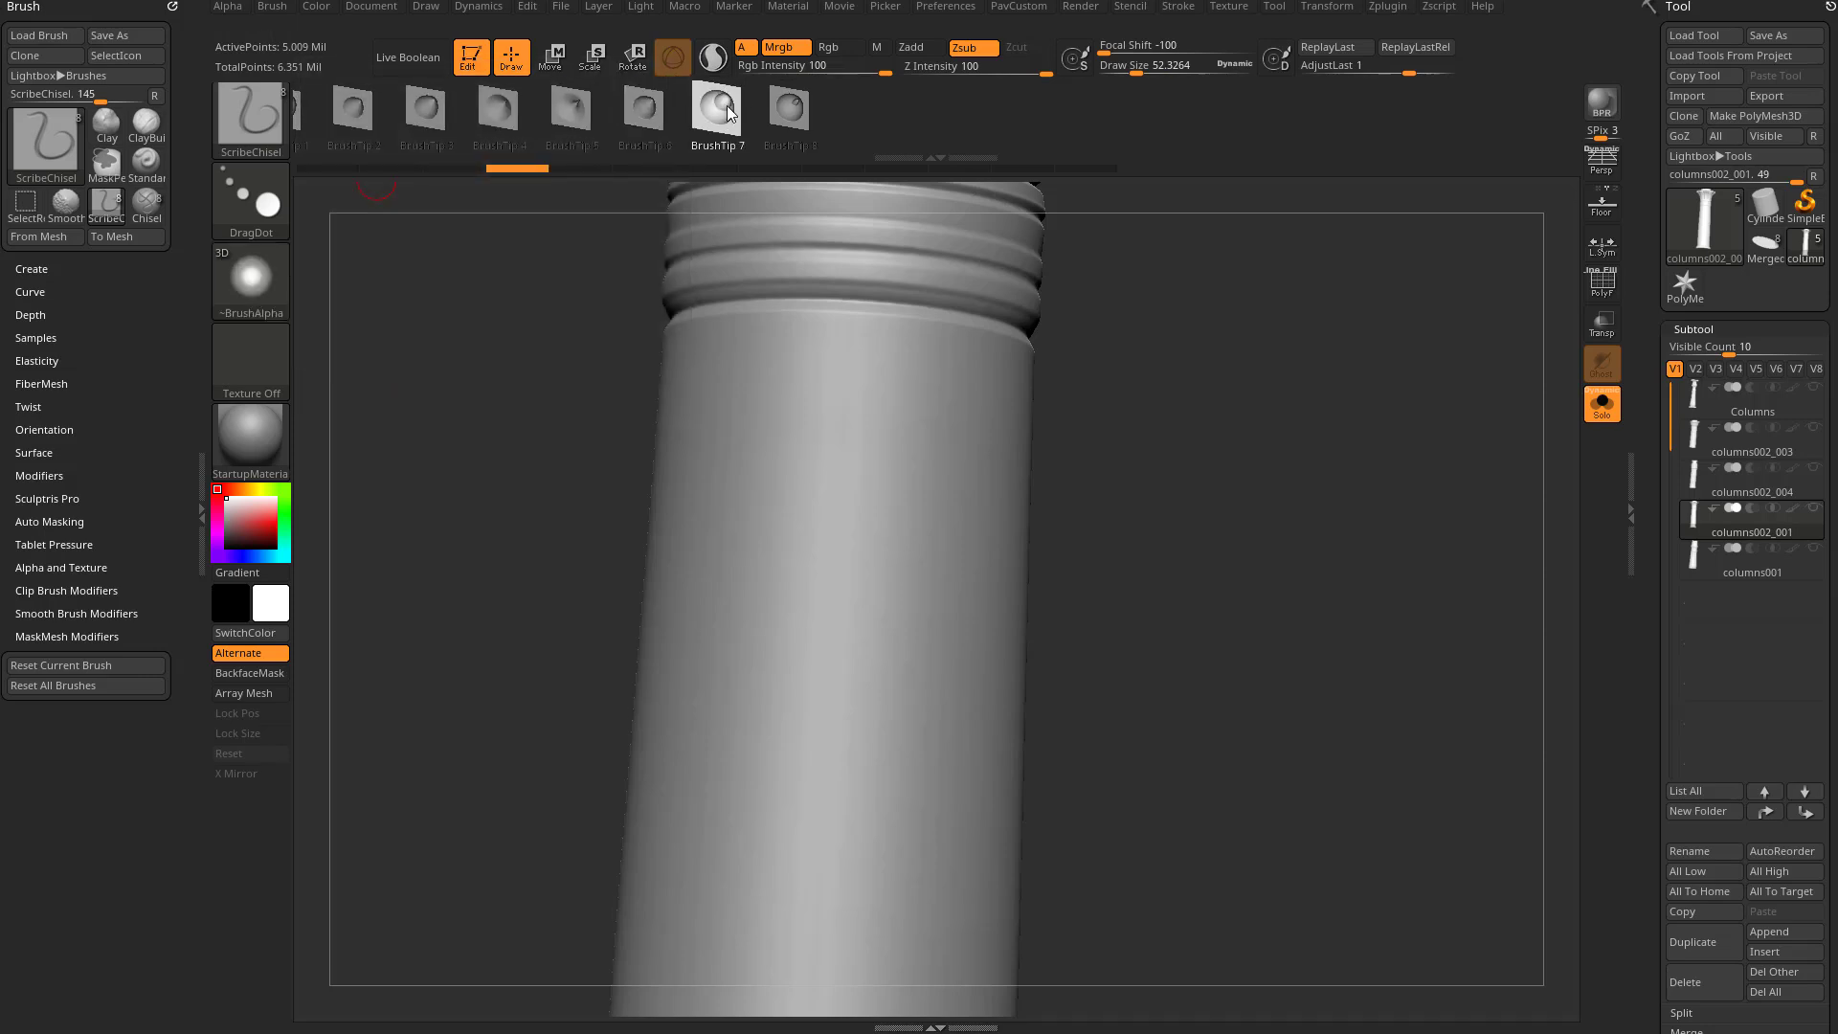
{"action": "left_click", "coordinate": [791, 107]}
{"action": "left_click", "coordinate": [676, 110]}
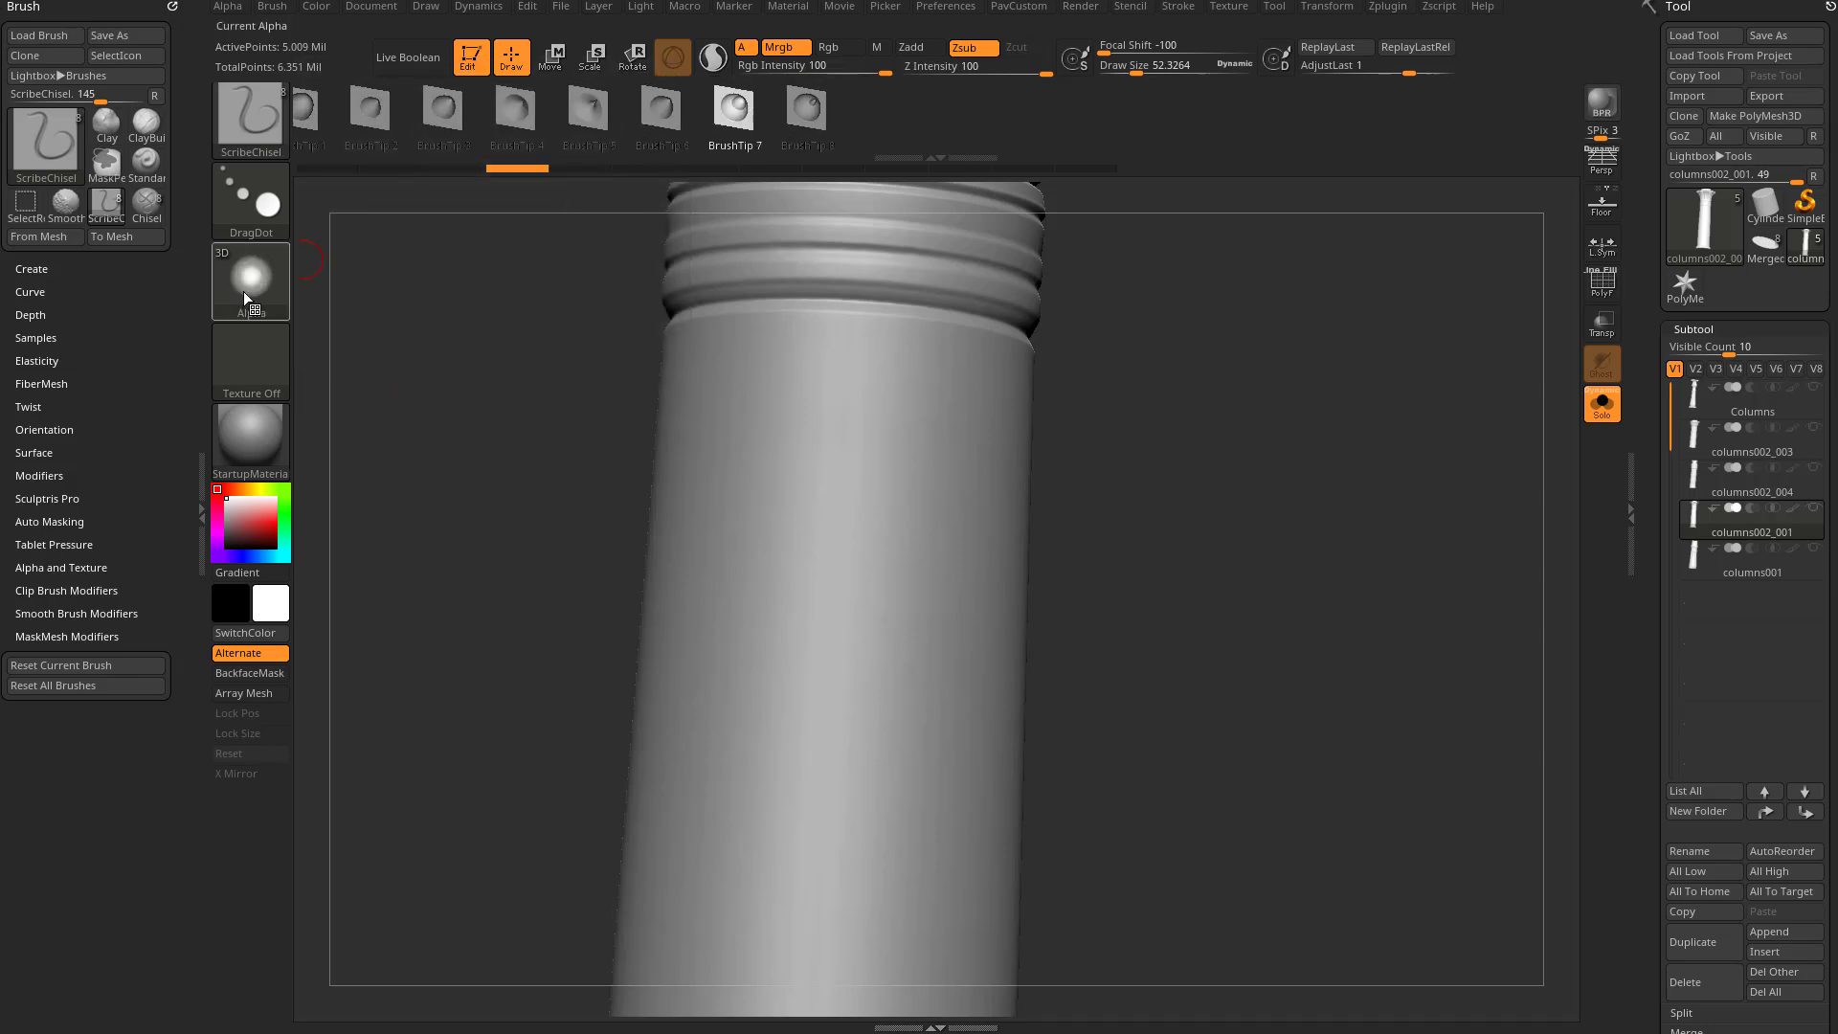
Draw an S-shaped ScribeChisel groove down the upper column shaft and reshape its curve by moving both ends
{"action": "left_click_drag", "start_coordinate": [899, 405], "coordinate": [764, 771]}
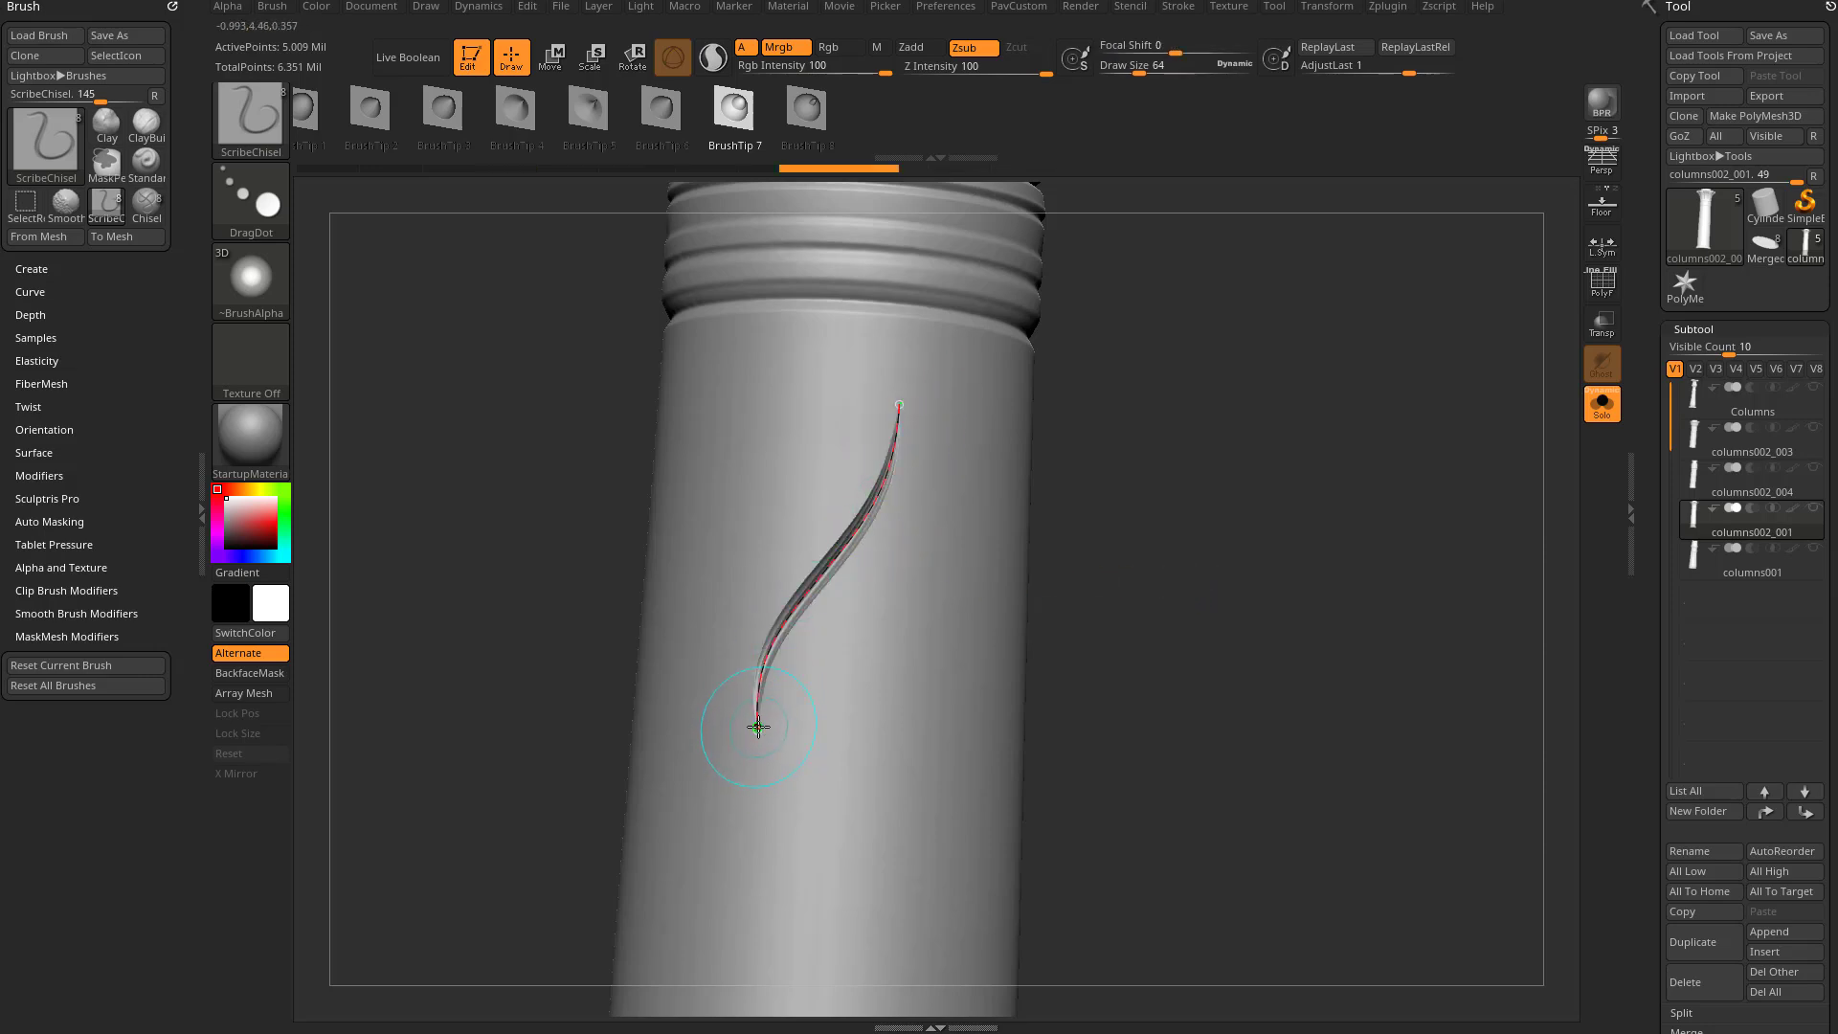
{"action": "left_click_drag", "start_coordinate": [758, 727], "coordinate": [778, 834]}
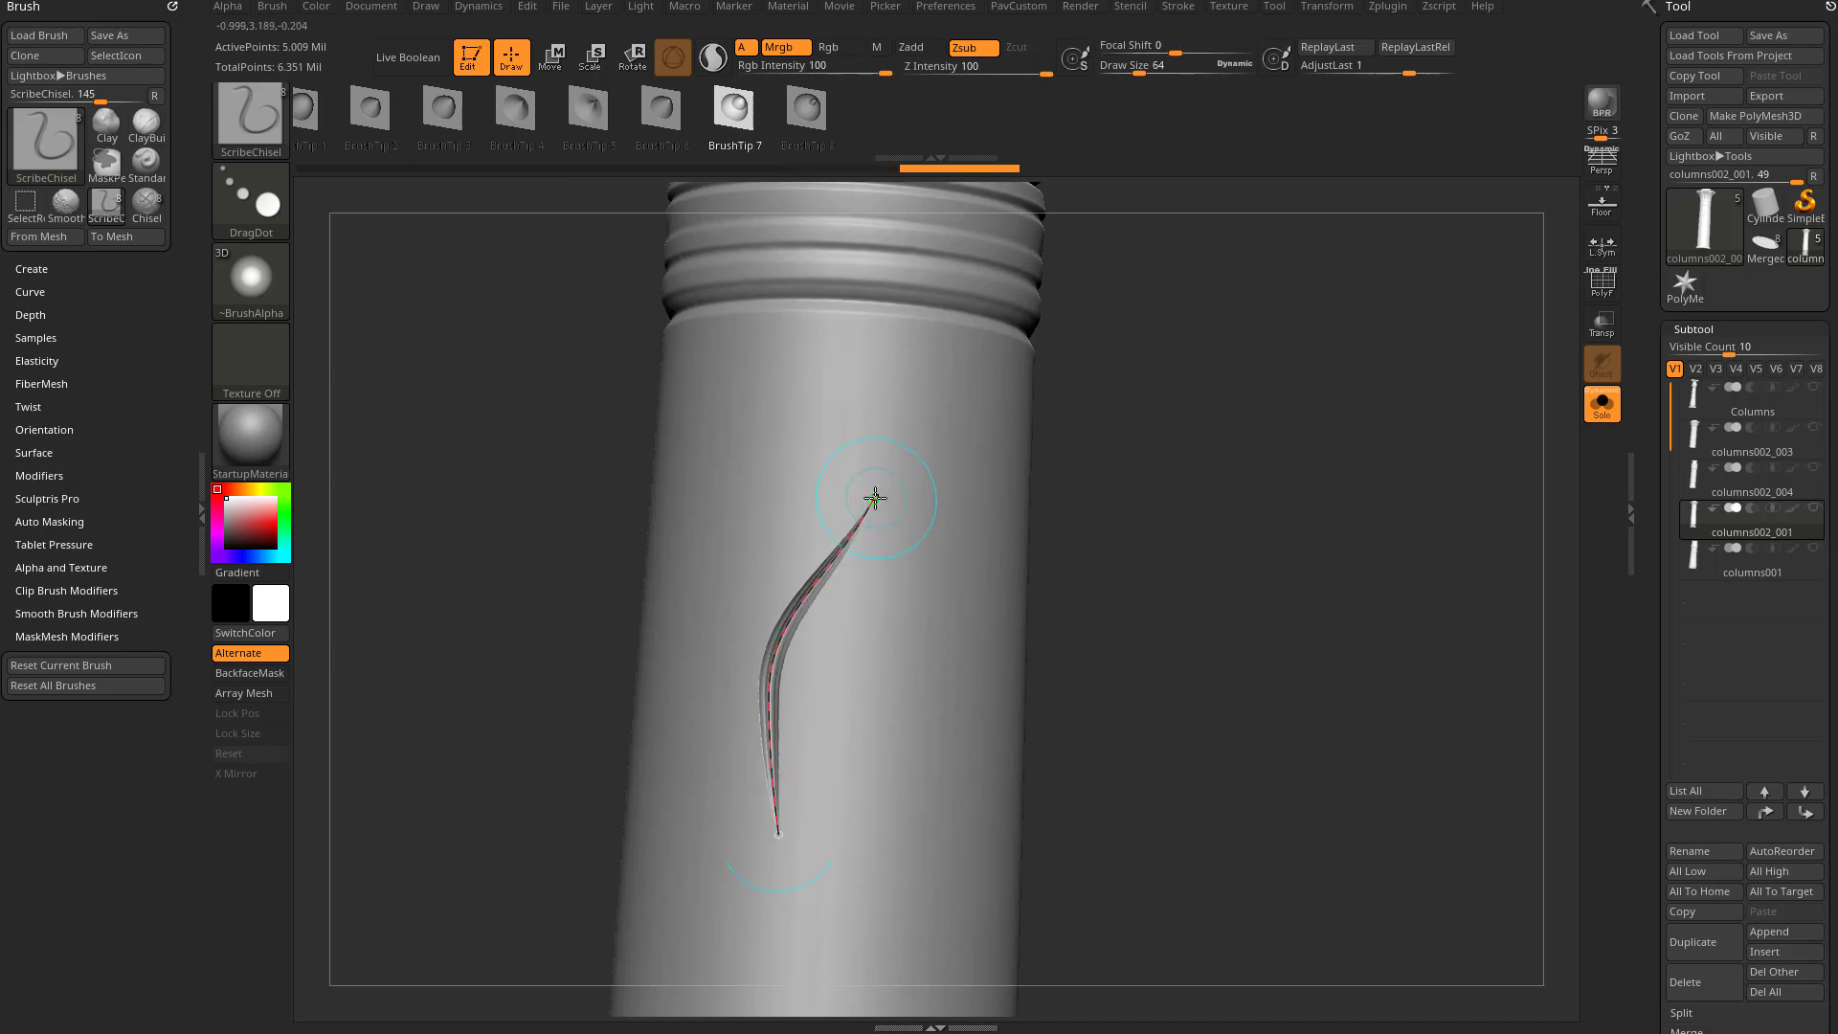
{"action": "left_click_drag", "start_coordinate": [875, 497], "coordinate": [844, 392]}
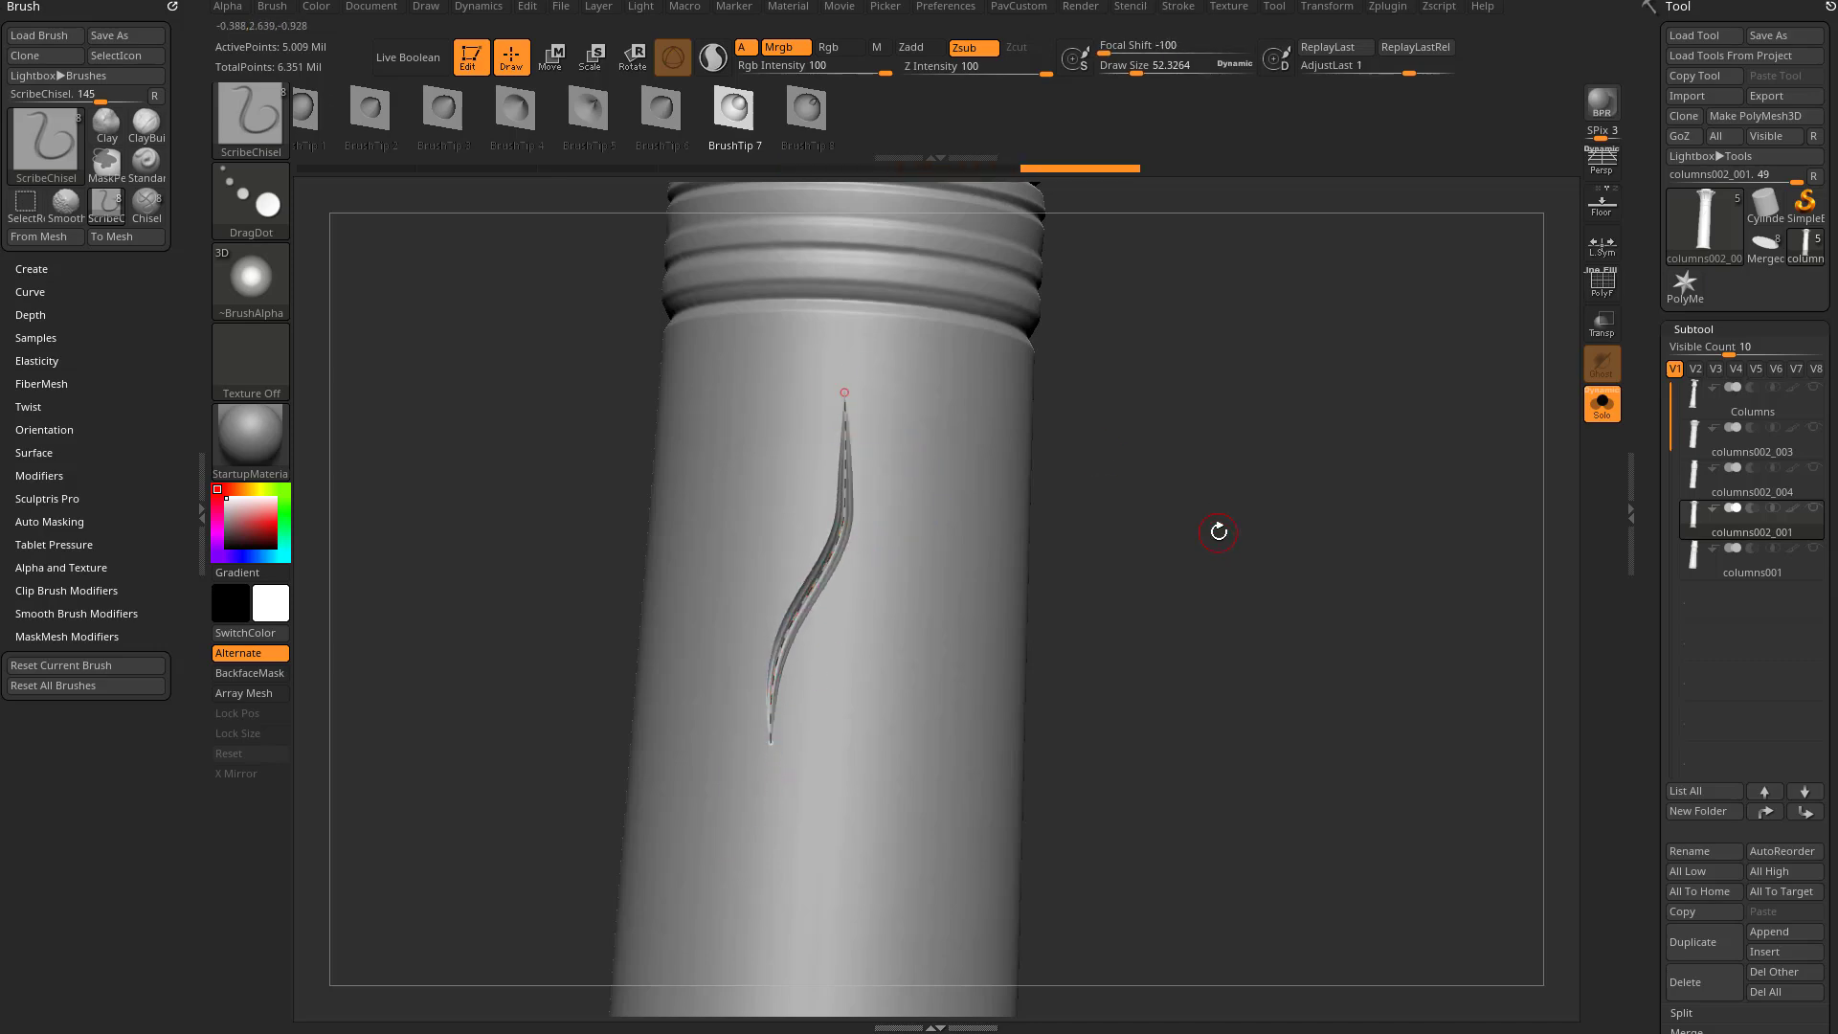
{"action": "key", "text": "b"}
{"action": "key", "text": "d"}
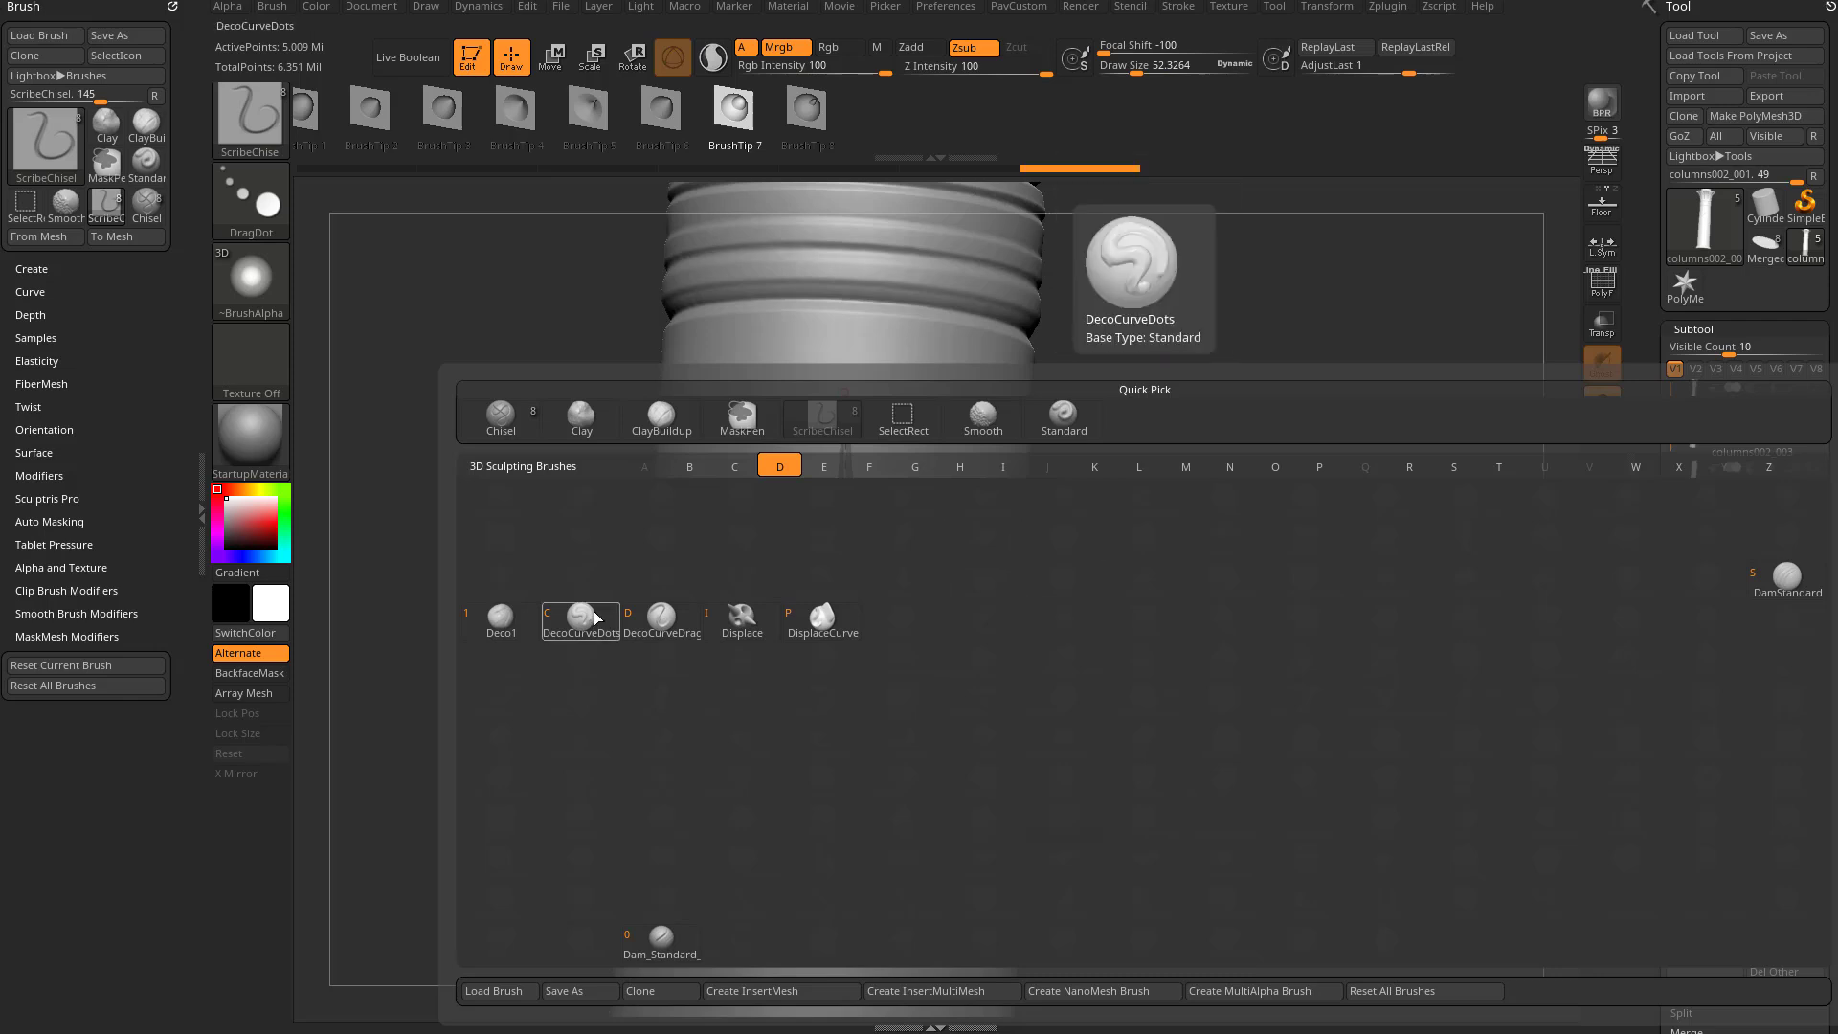
{"action": "left_click", "coordinate": [663, 617]}
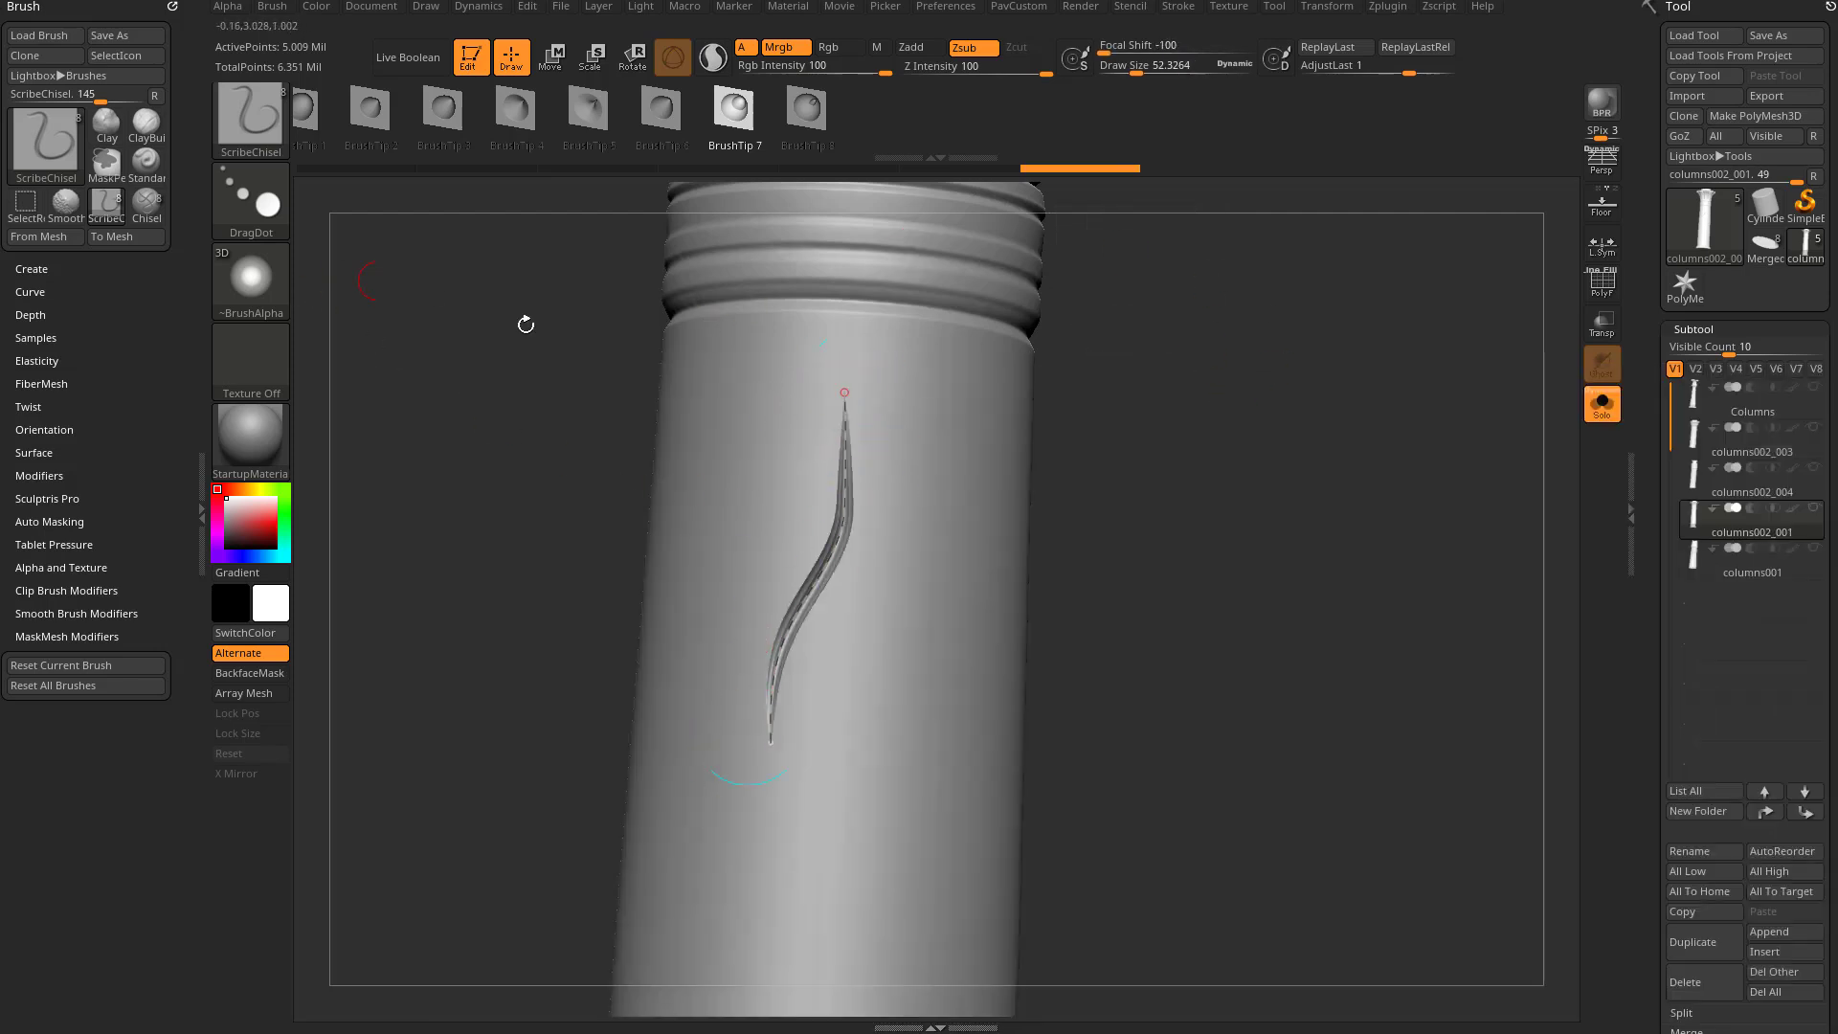
Reposition the groove curve's lower end farther down the shaft and reapply the curve stroke in Zadd mode
{"action": "left_click_drag", "start_coordinate": [756, 739], "coordinate": [733, 785]}
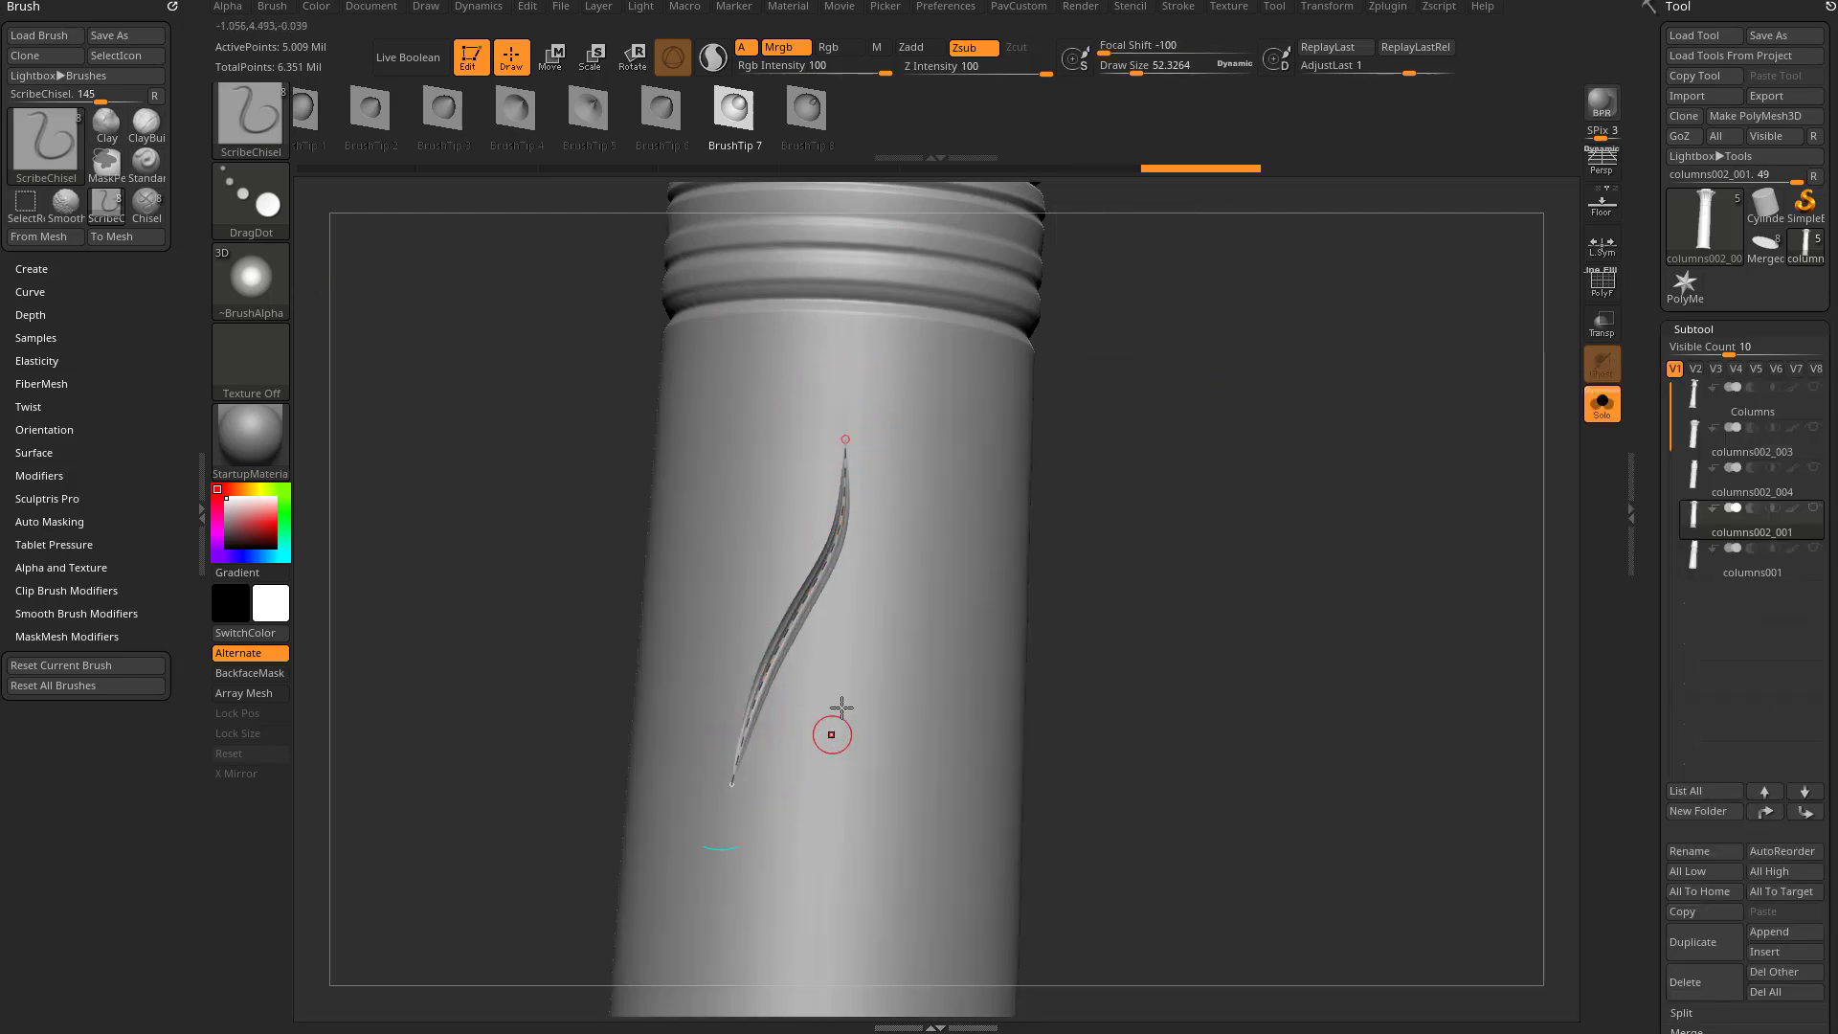
{"action": "left_click", "coordinate": [912, 48]}
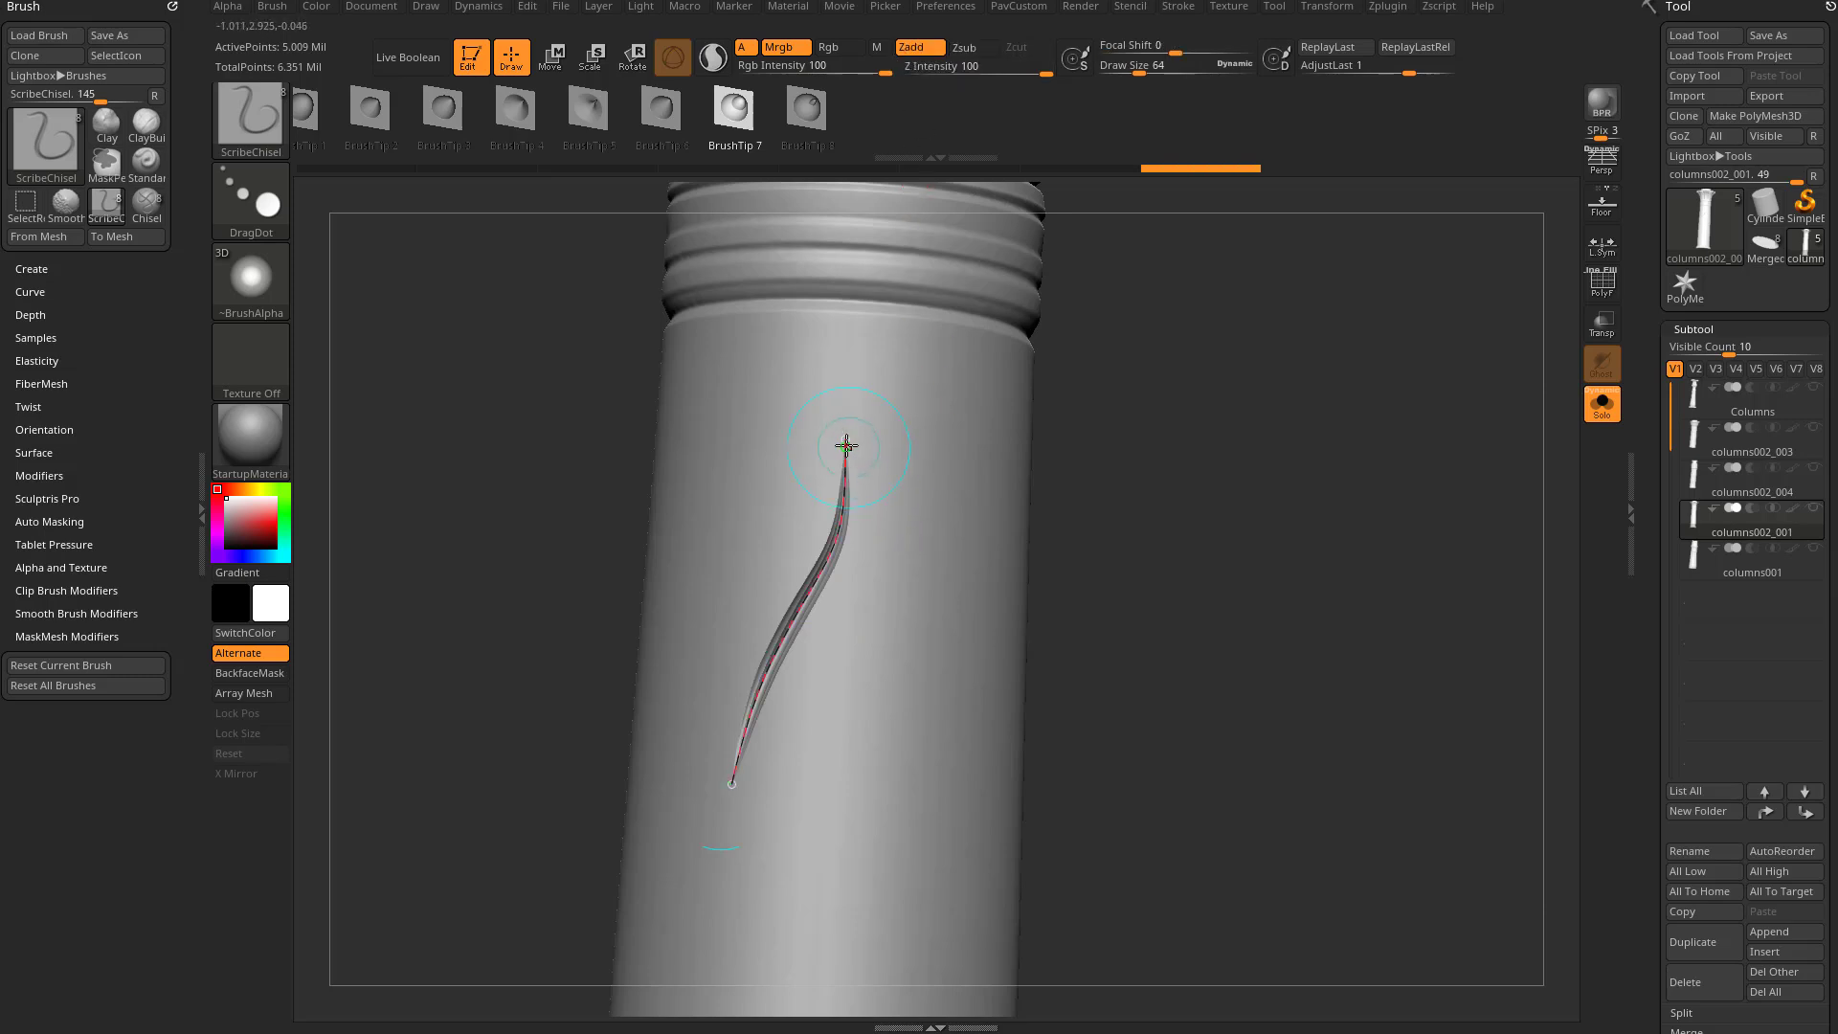
{"action": "left_click_drag", "start_coordinate": [845, 442], "coordinate": [847, 409]}
Switch the brush to Zsub and reapply the stroke along the existing curve
{"action": "mouse_move", "coordinate": [1137, 517]}
{"action": "left_mouse_down"}
{"action": "mouse_move", "coordinate": [1079, 500]}
{"action": "mouse_move", "coordinate": [1219, 541]}
{"action": "mouse_move", "coordinate": [1120, 460]}
{"action": "left_mouse_up"}
{"action": "left_click", "coordinate": [965, 53]}
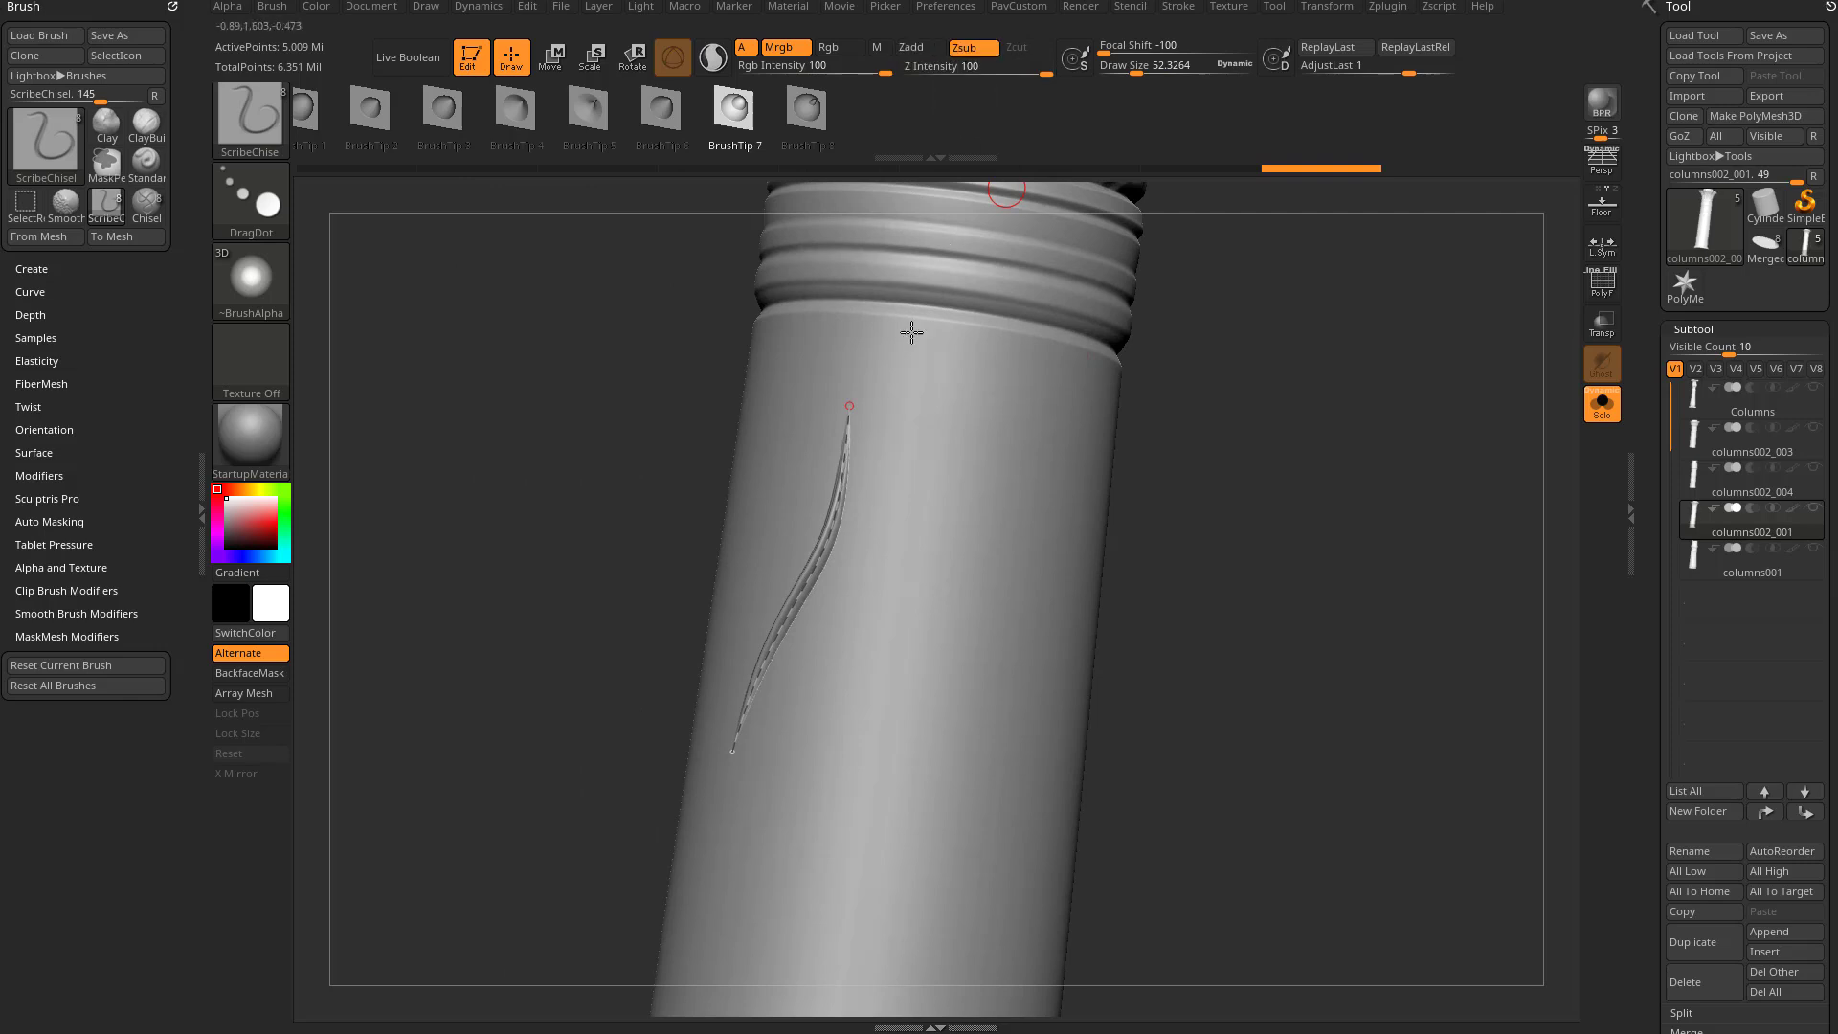
{"action": "left_click", "coordinate": [876, 479]}
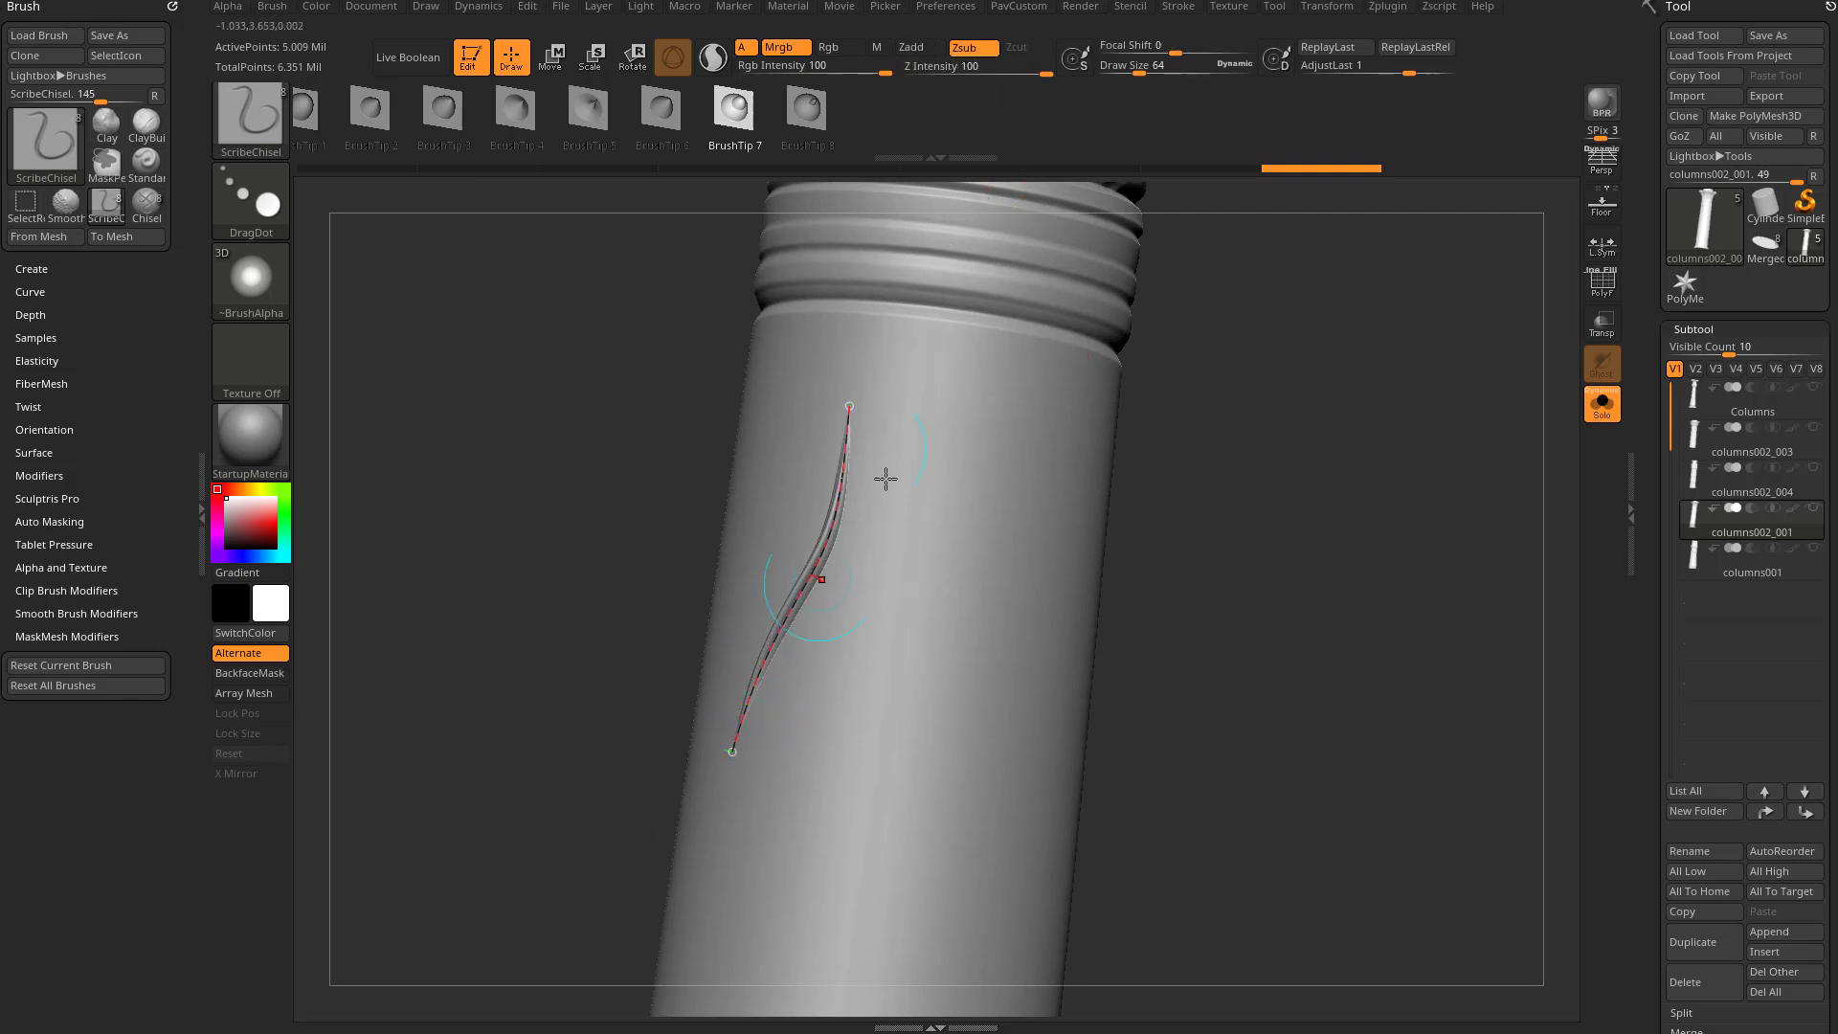
Set Z Intensity to 63 and reapply the stroke along the curve for a shallower groove
{"action": "left_click", "coordinate": [1016, 73]}
{"action": "left_click", "coordinate": [737, 738]}
{"action": "left_click", "coordinate": [809, 543]}
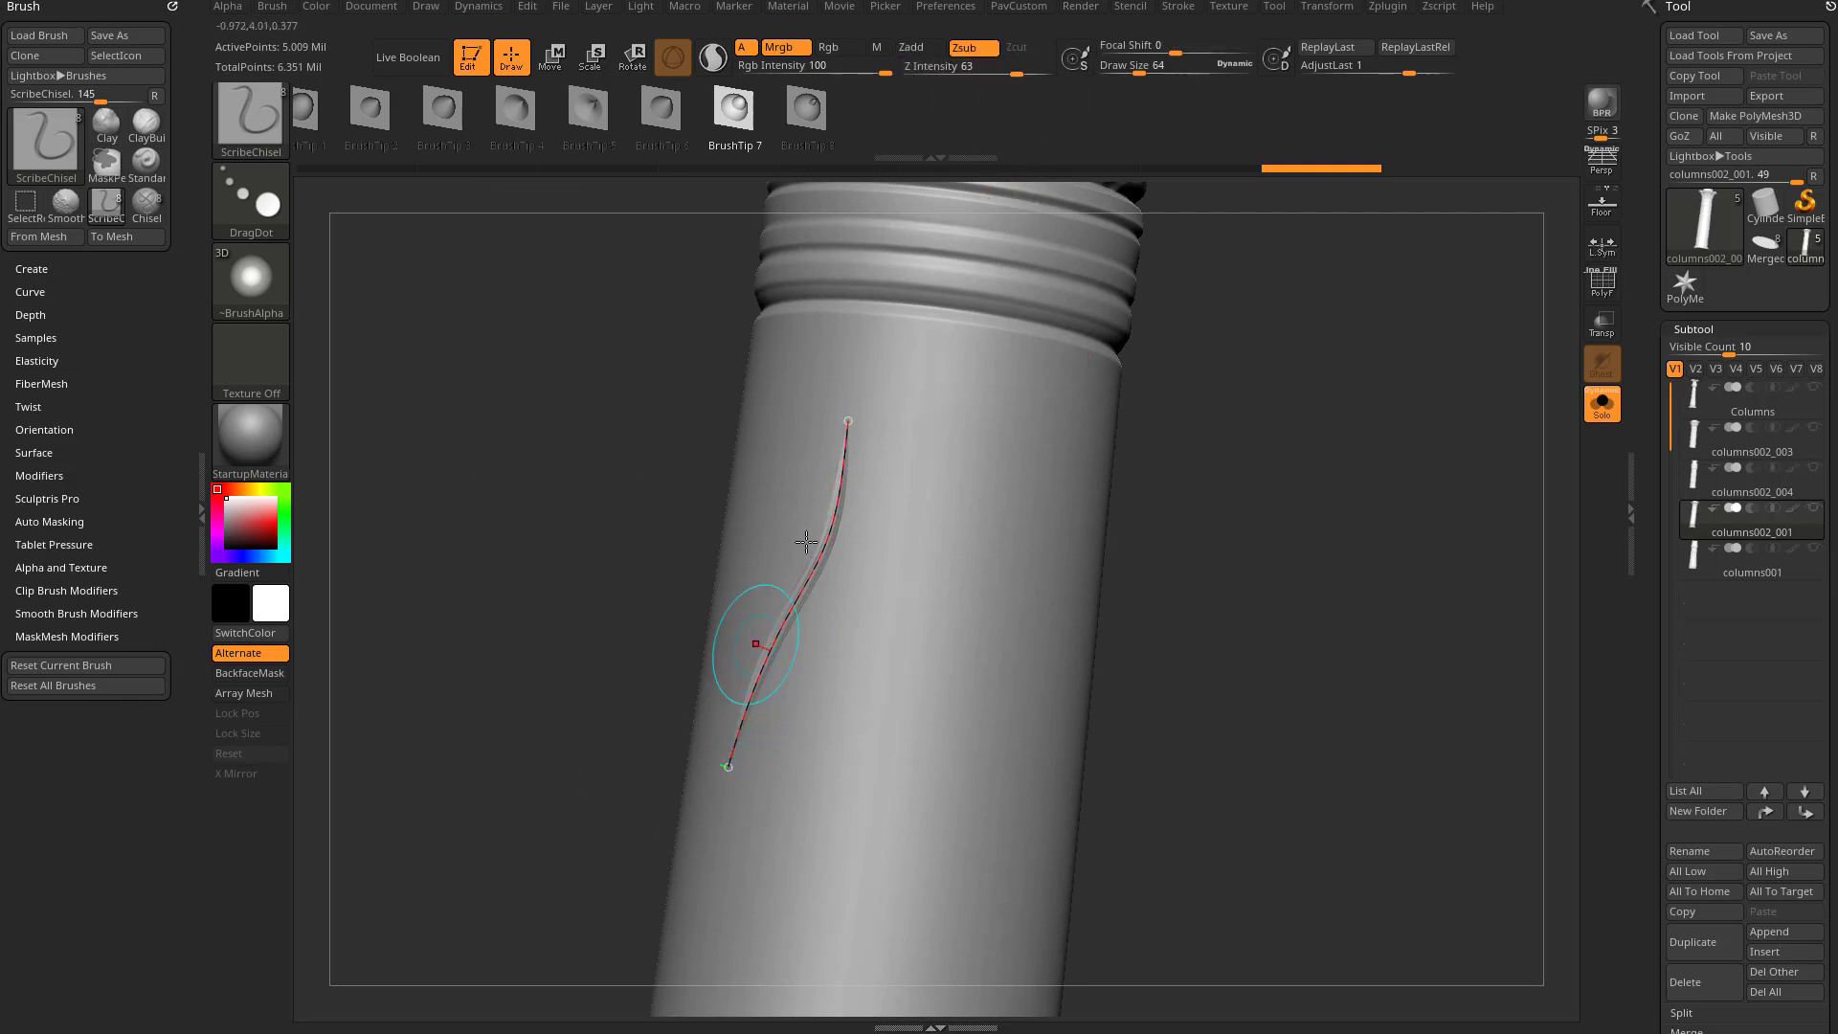
Set Z Intensity to 100 and reapply the groove by nudging the curve's upper end
{"action": "mouse_move", "coordinate": [1160, 508]}
{"action": "left_mouse_down"}
{"action": "mouse_move", "coordinate": [1229, 526]}
{"action": "mouse_move", "coordinate": [1156, 465]}
{"action": "left_mouse_up"}
{"action": "left_click_drag", "start_coordinate": [1029, 68], "coordinate": [1066, 71]}
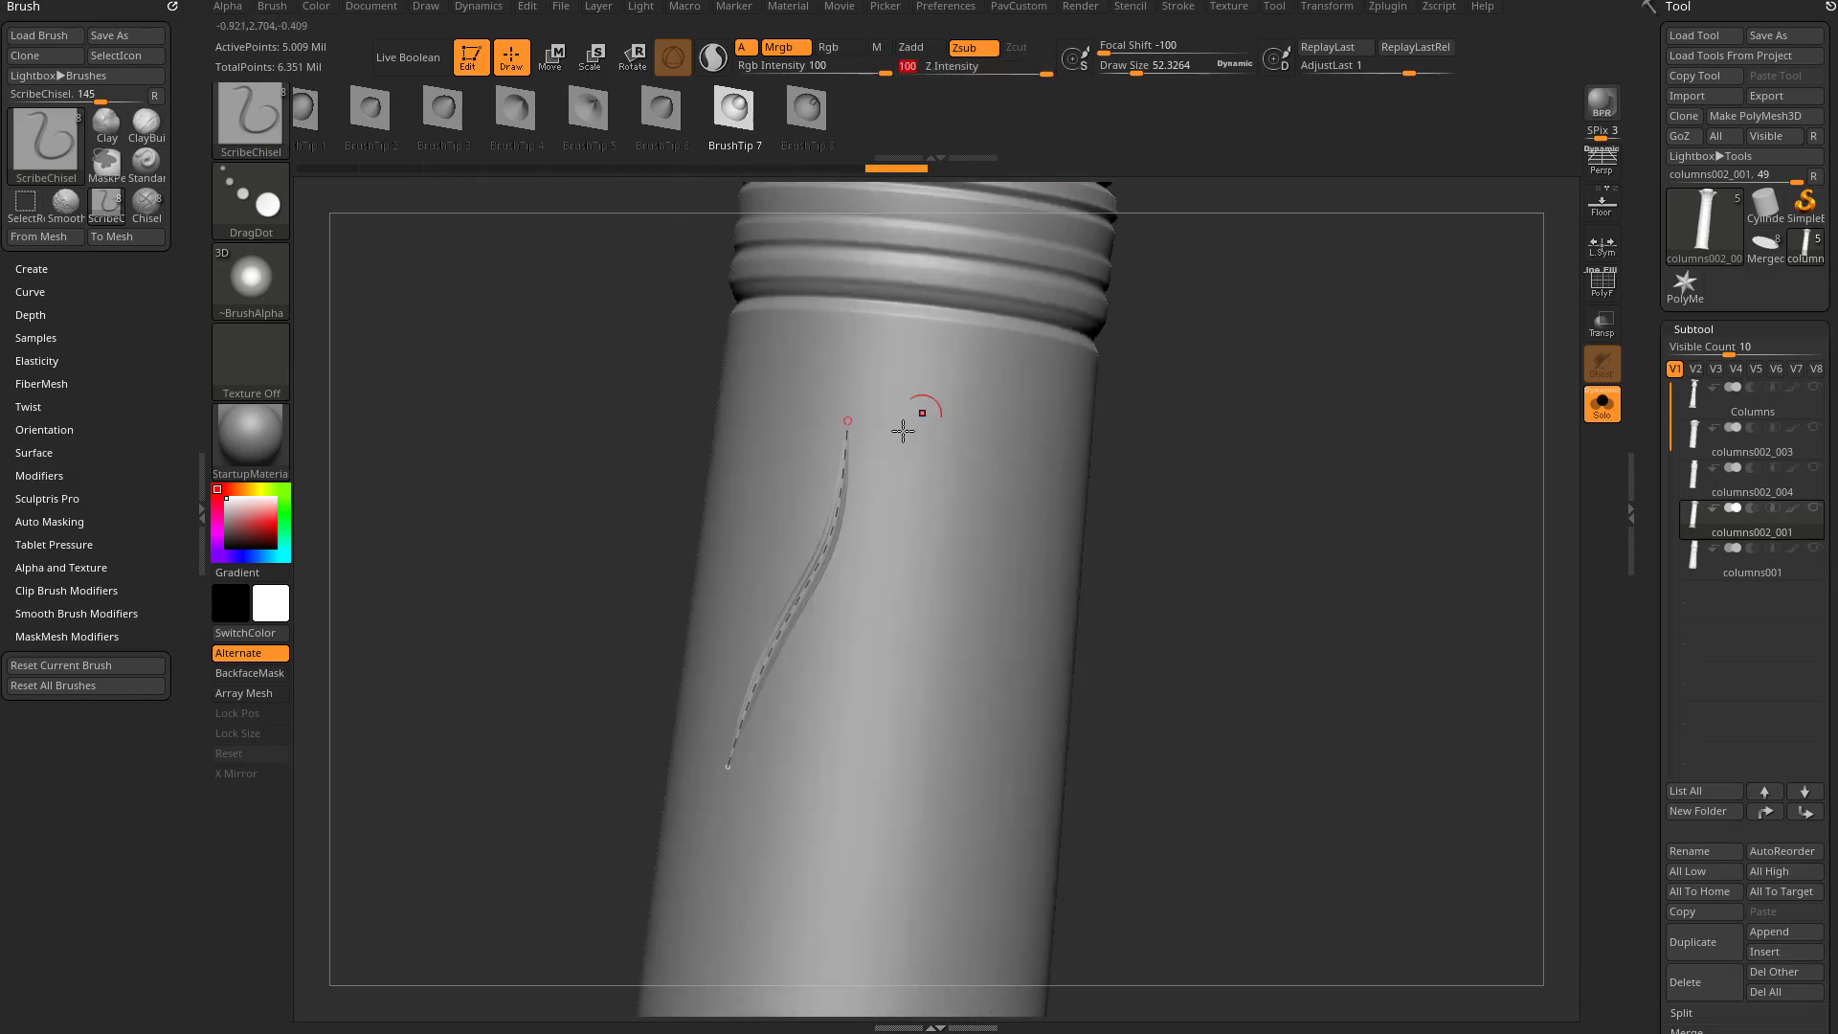
{"action": "left_click_drag", "start_coordinate": [848, 419], "coordinate": [847, 403]}
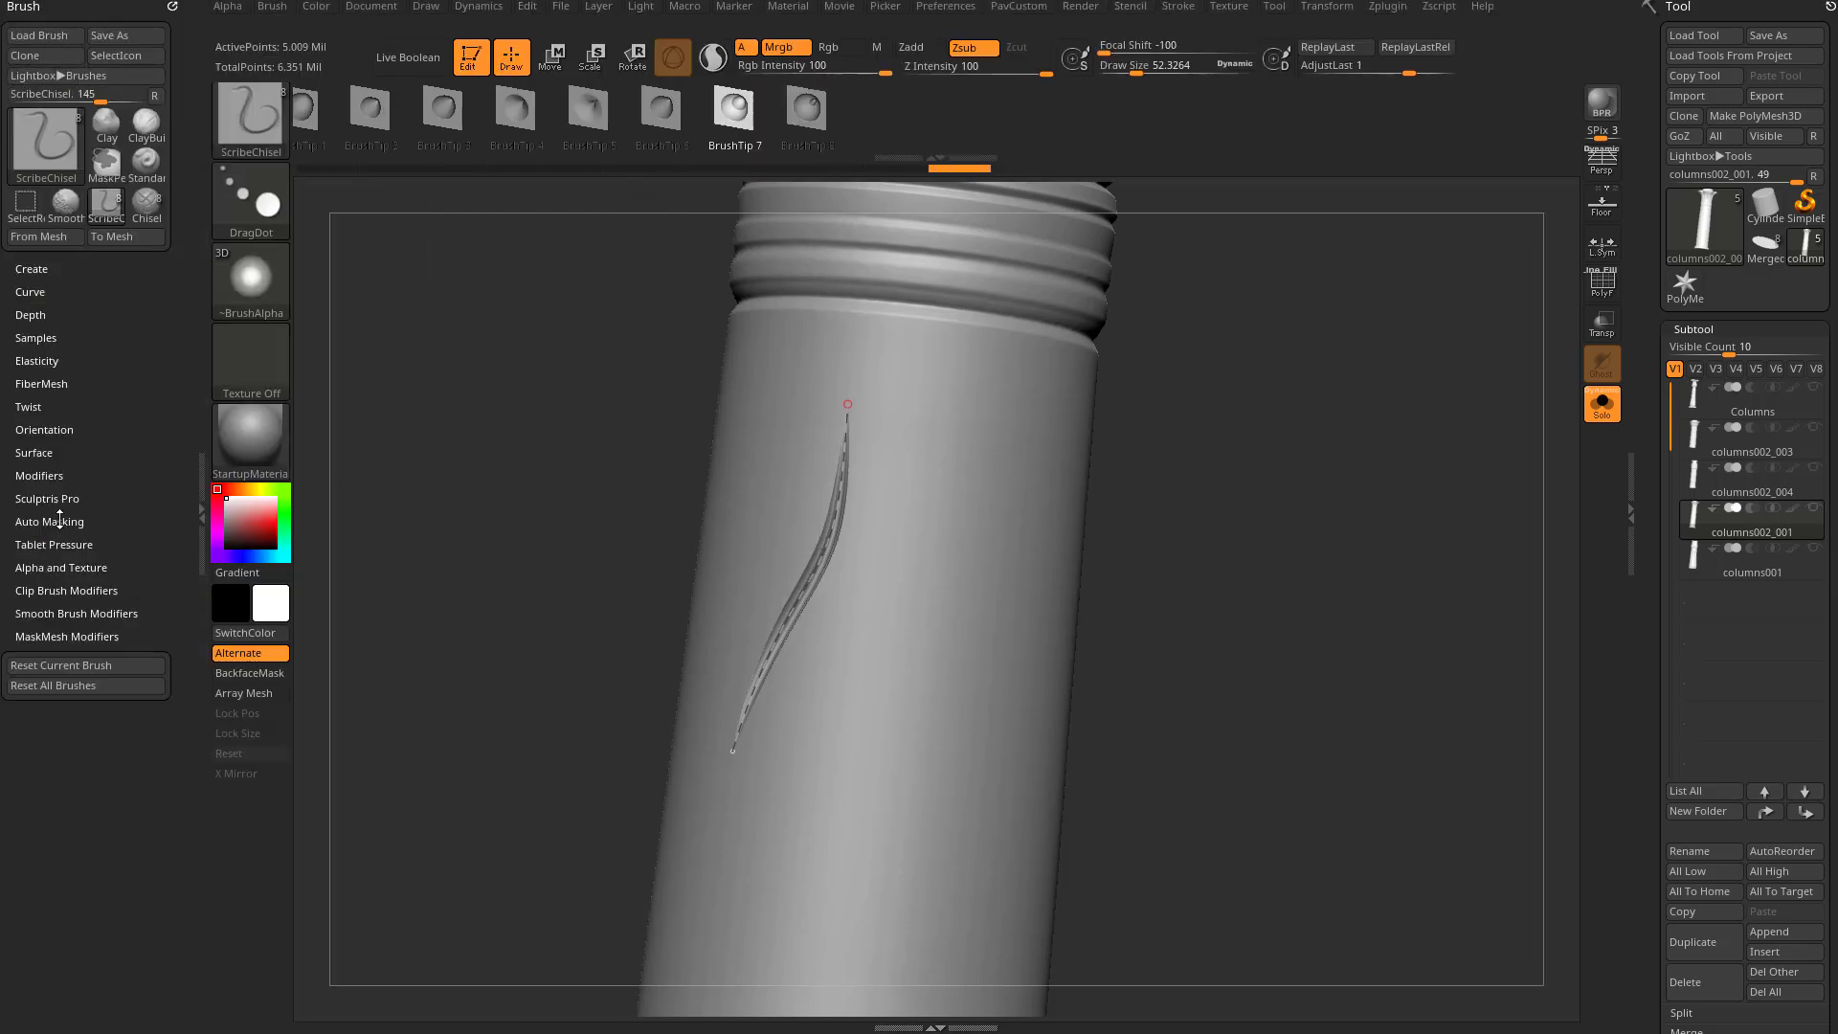
Set the brush modifier Strength Multiplier to 3.342 and reapply the stroke along the curve for a deeper groove
{"action": "left_click", "coordinate": [40, 476]}
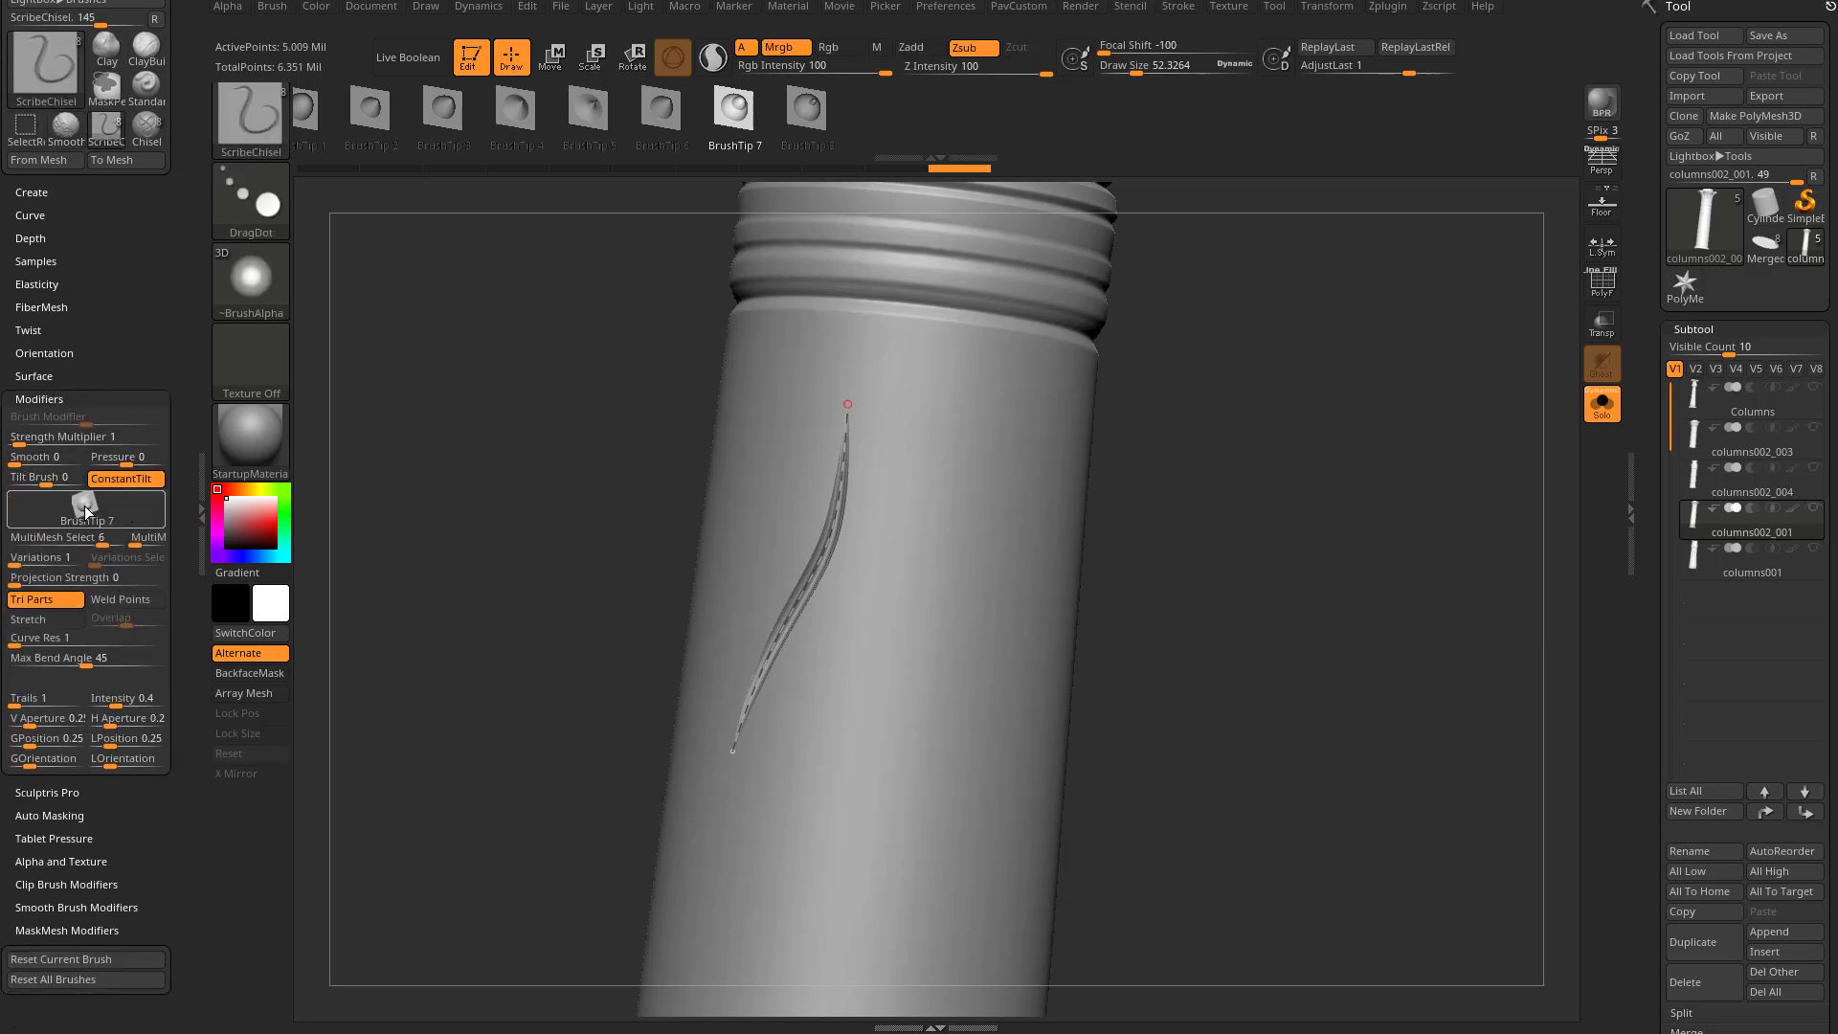
{"action": "left_click_drag", "start_coordinate": [19, 443], "coordinate": [33, 448]}
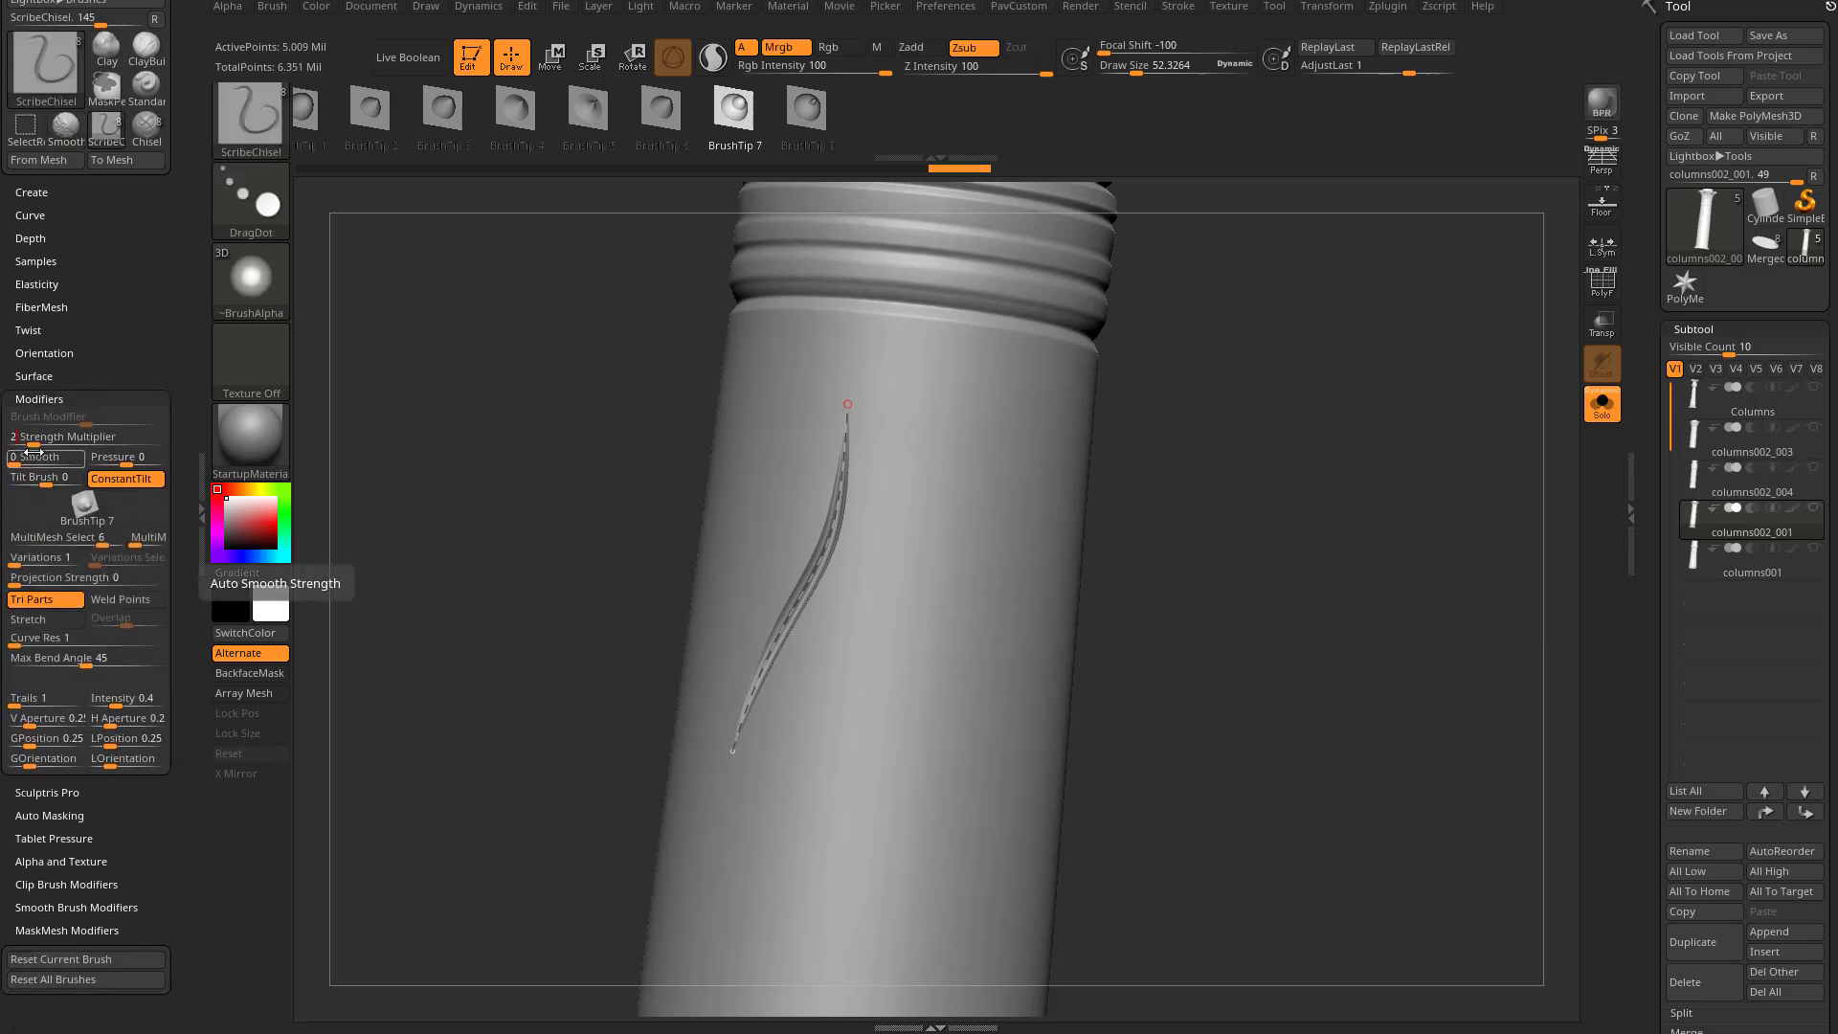
{"action": "left_click", "coordinate": [848, 446]}
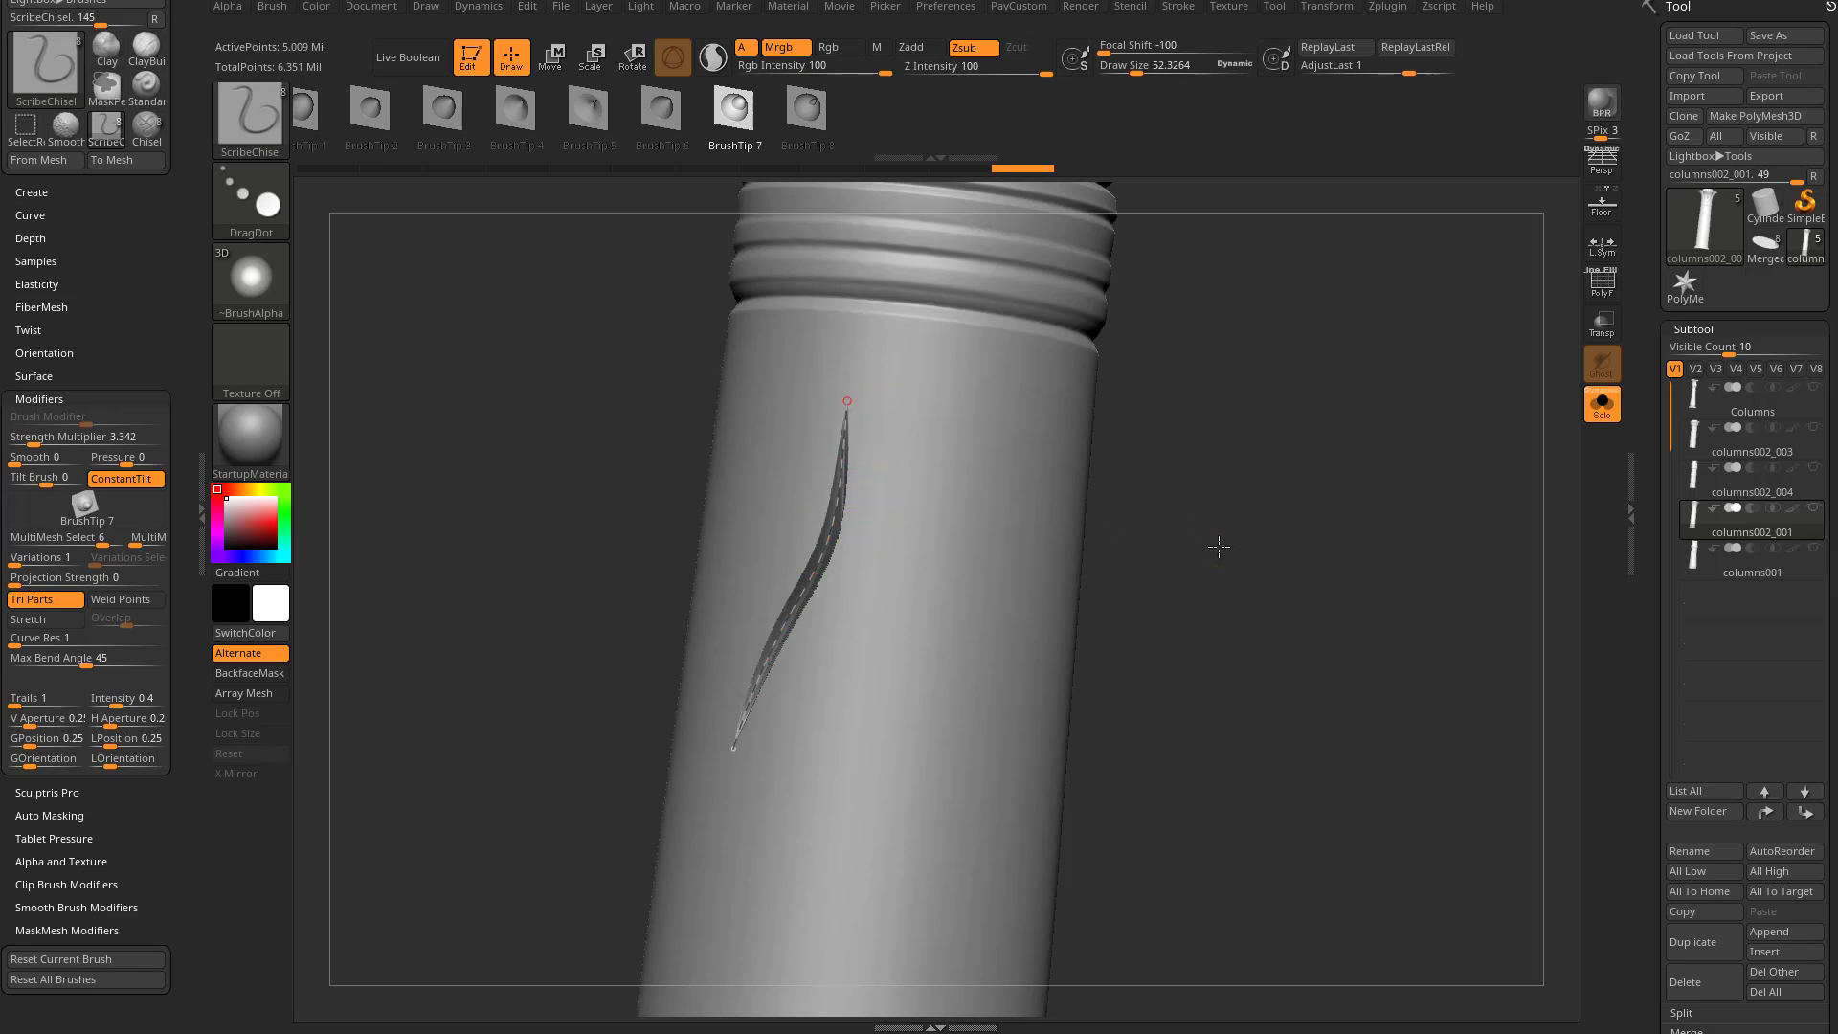
Set the brush's Strength Multiplier to 1 and reapply the stroke along the curve
{"action": "left_click_drag", "start_coordinate": [1219, 547], "coordinate": [1206, 542]}
{"action": "left_click", "coordinate": [55, 437]}
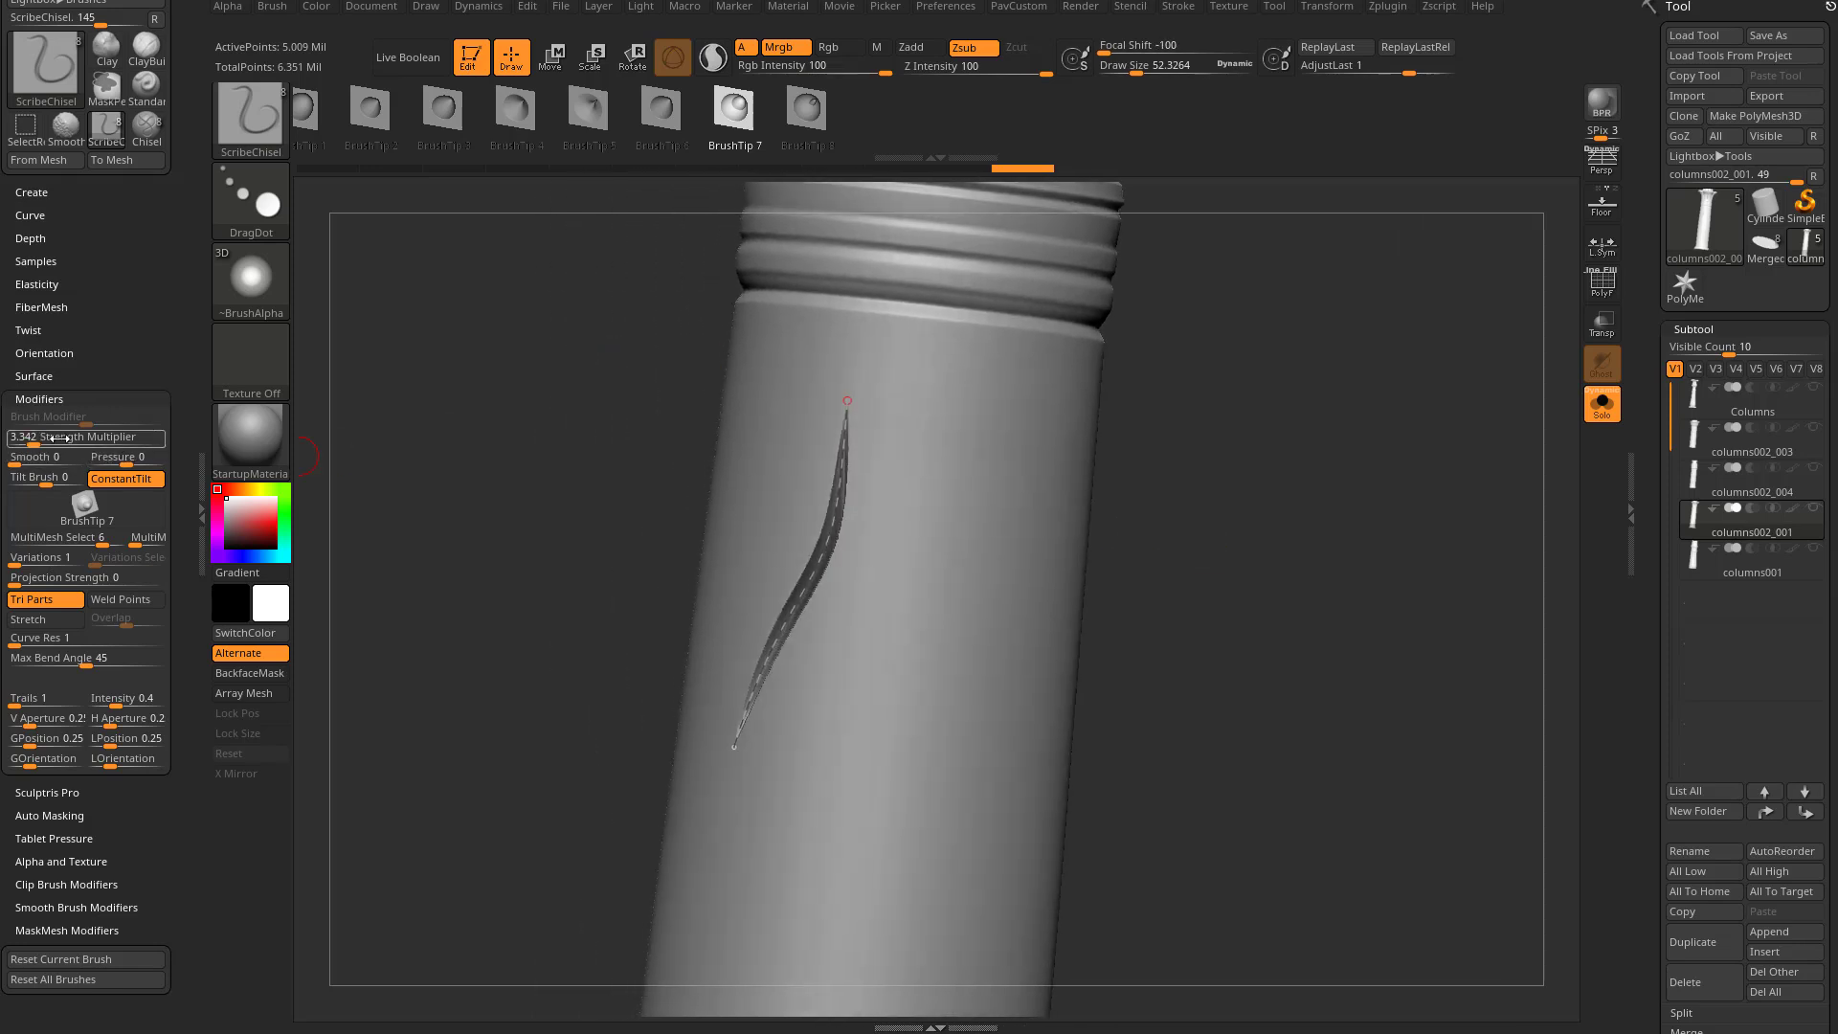
{"action": "key", "text": "Return"}
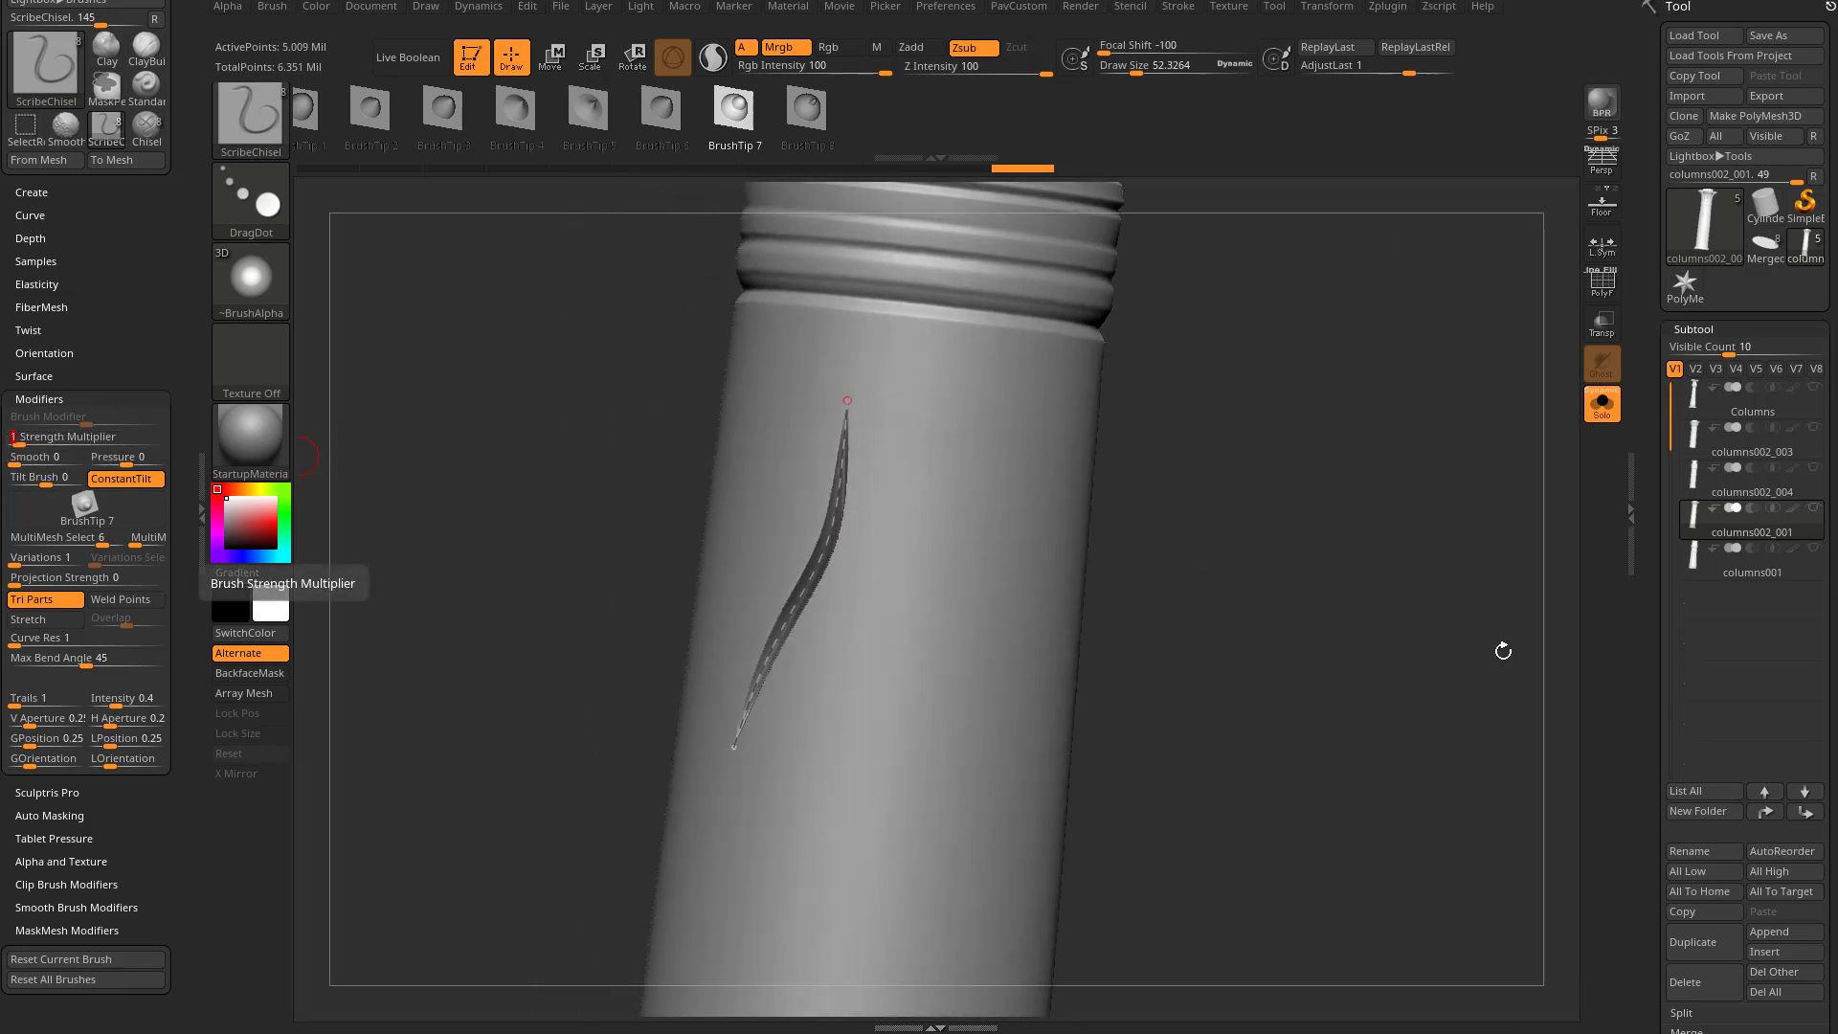
{"action": "left_click_drag", "start_coordinate": [1393, 590], "coordinate": [1239, 493]}
{"action": "left_click", "coordinate": [847, 396]}
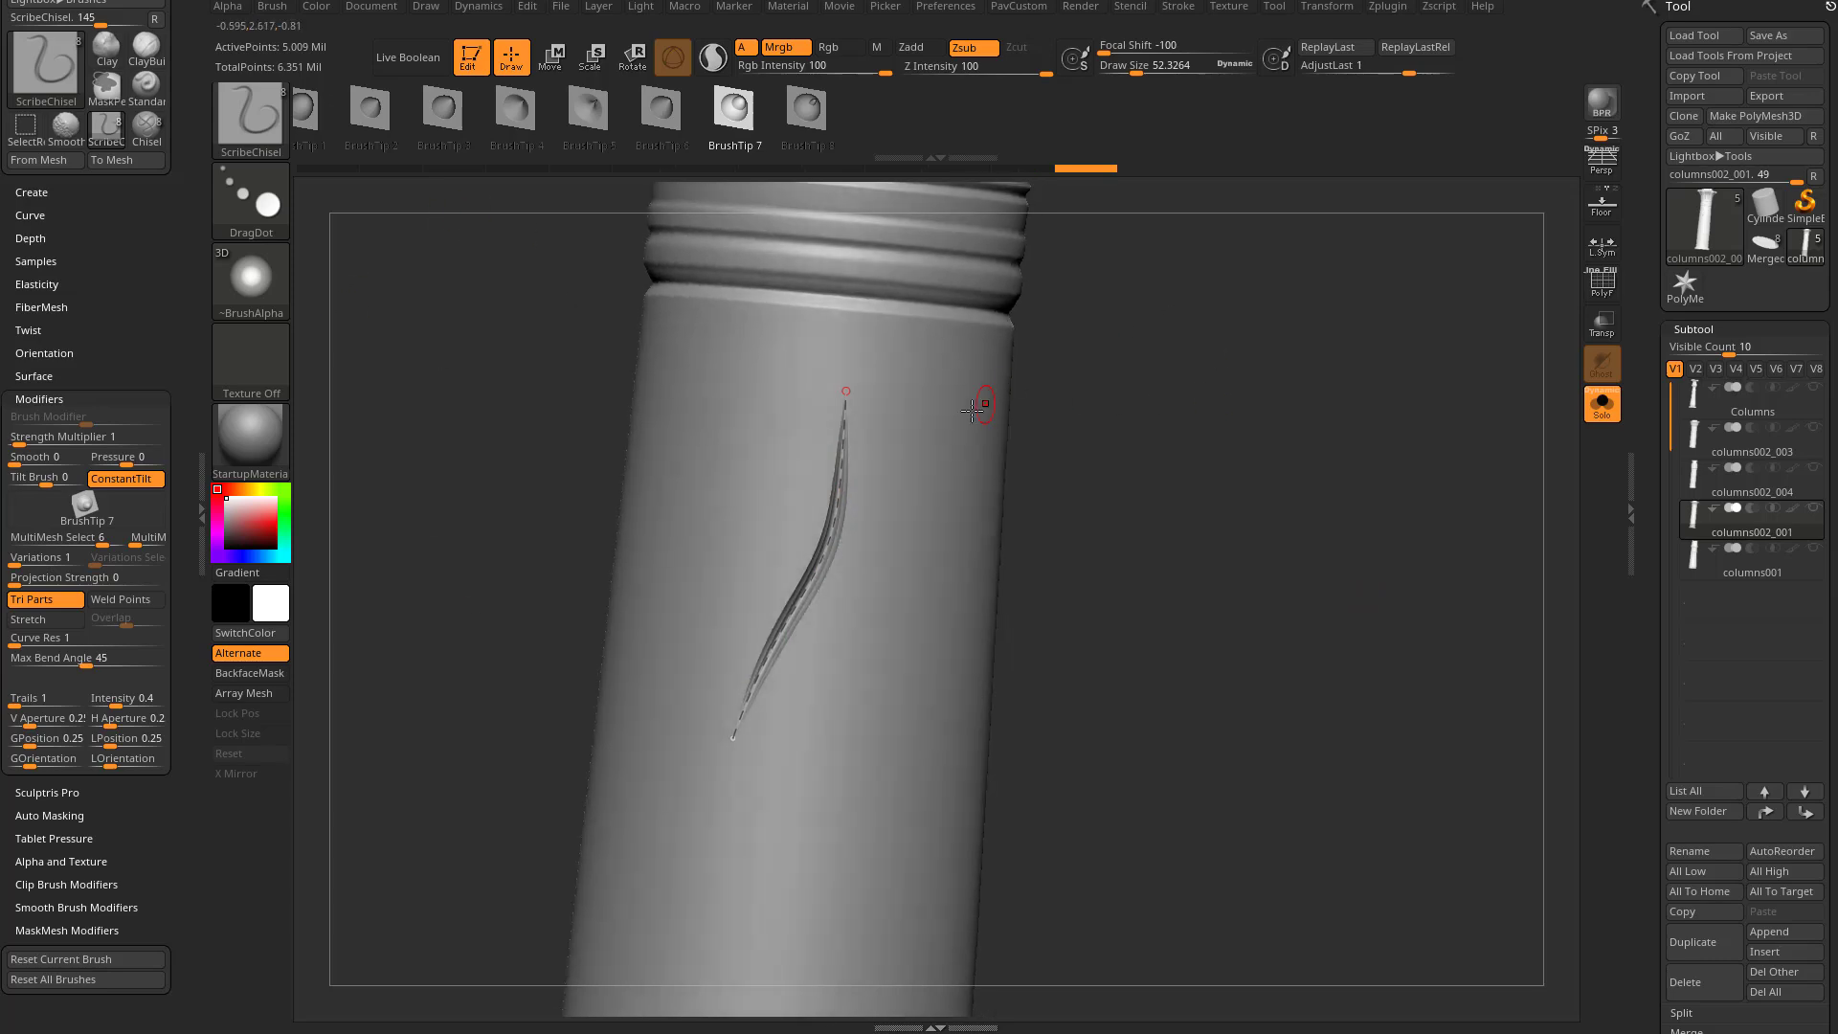
Activate the Chisel brush and carve two freehand diagonal grooves beside the curve with BrushTip 5
{"action": "key", "text": "b"}
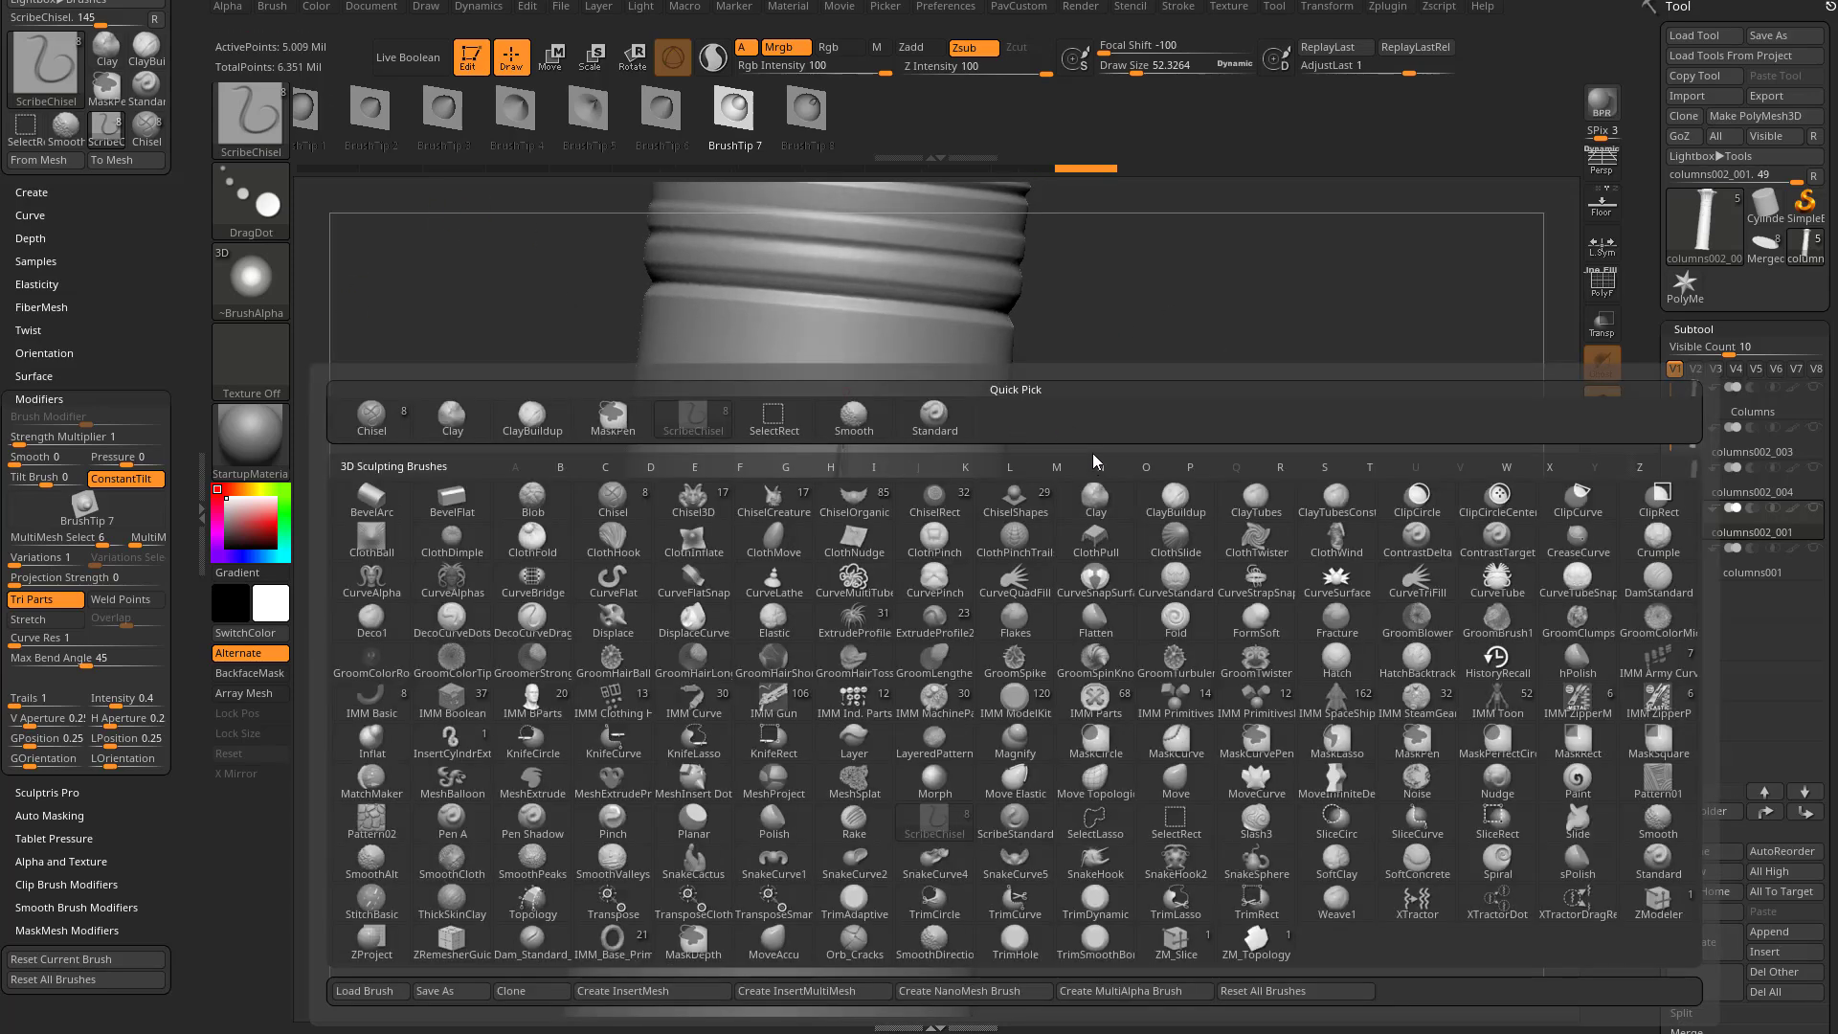
{"action": "key", "text": "c"}
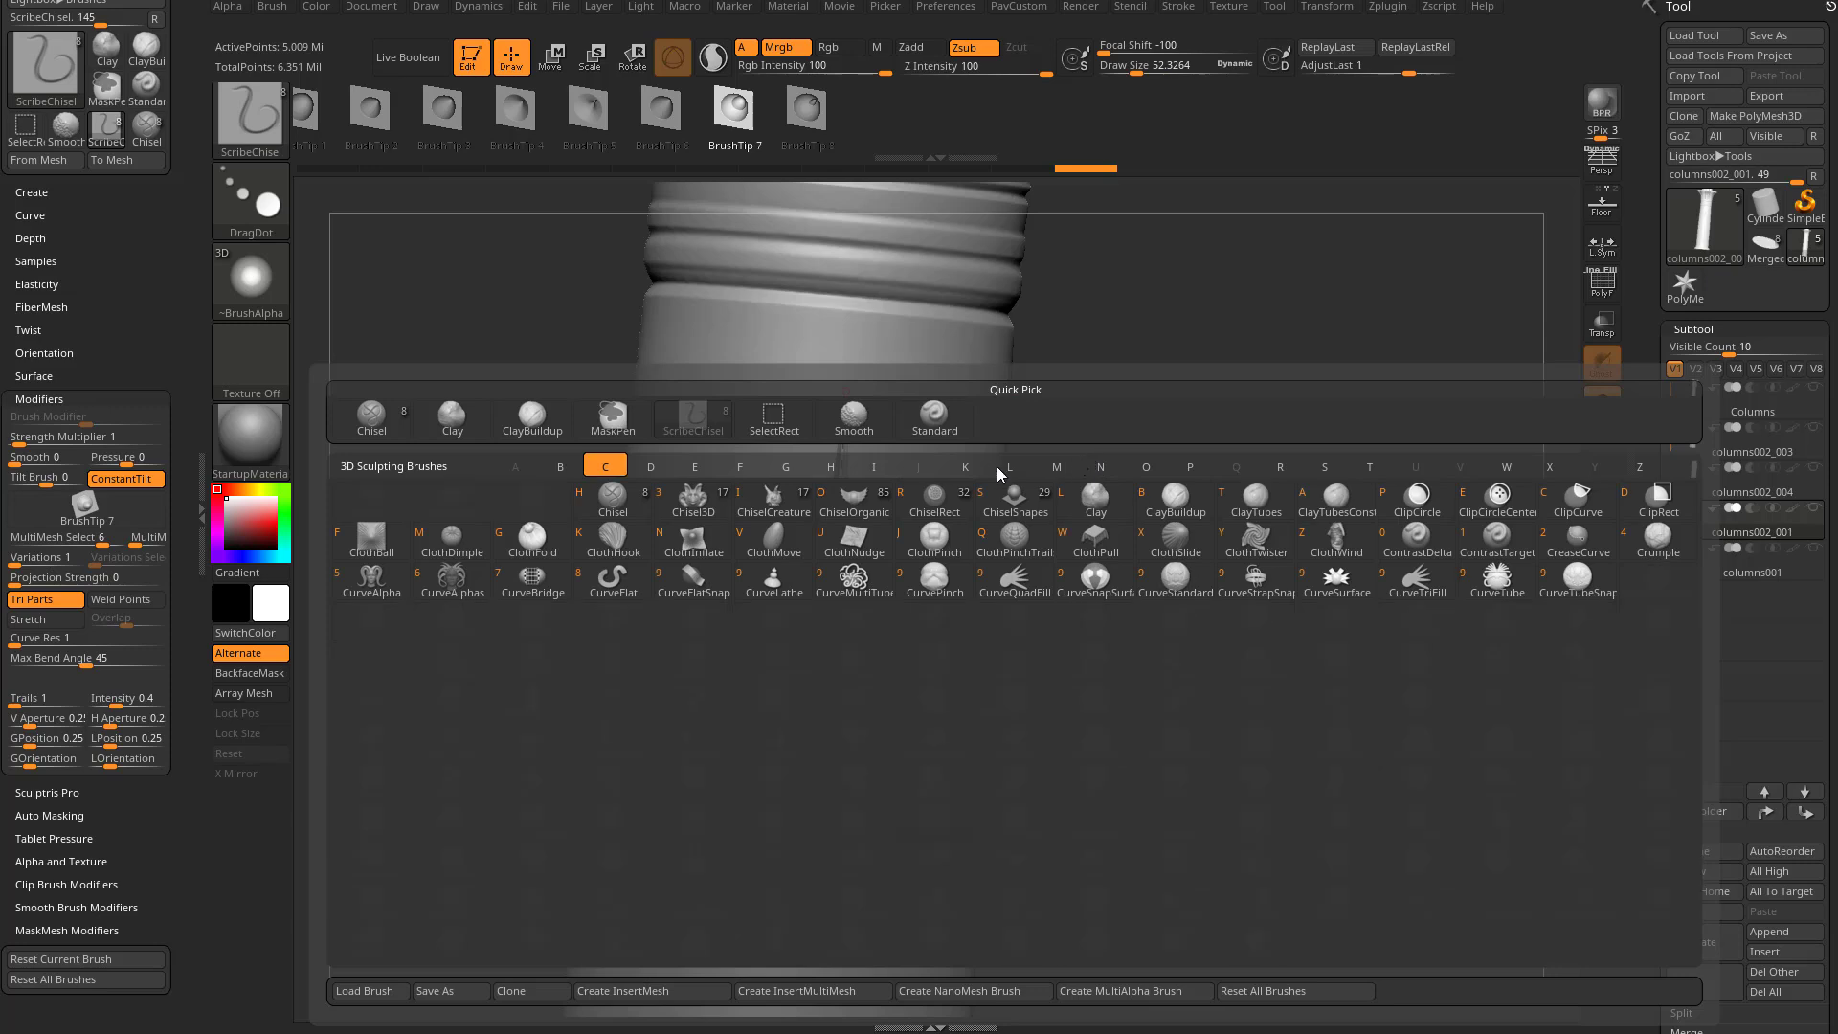
{"action": "left_click", "coordinate": [614, 497]}
{"action": "left_click_drag", "start_coordinate": [1148, 470], "coordinate": [1091, 449]}
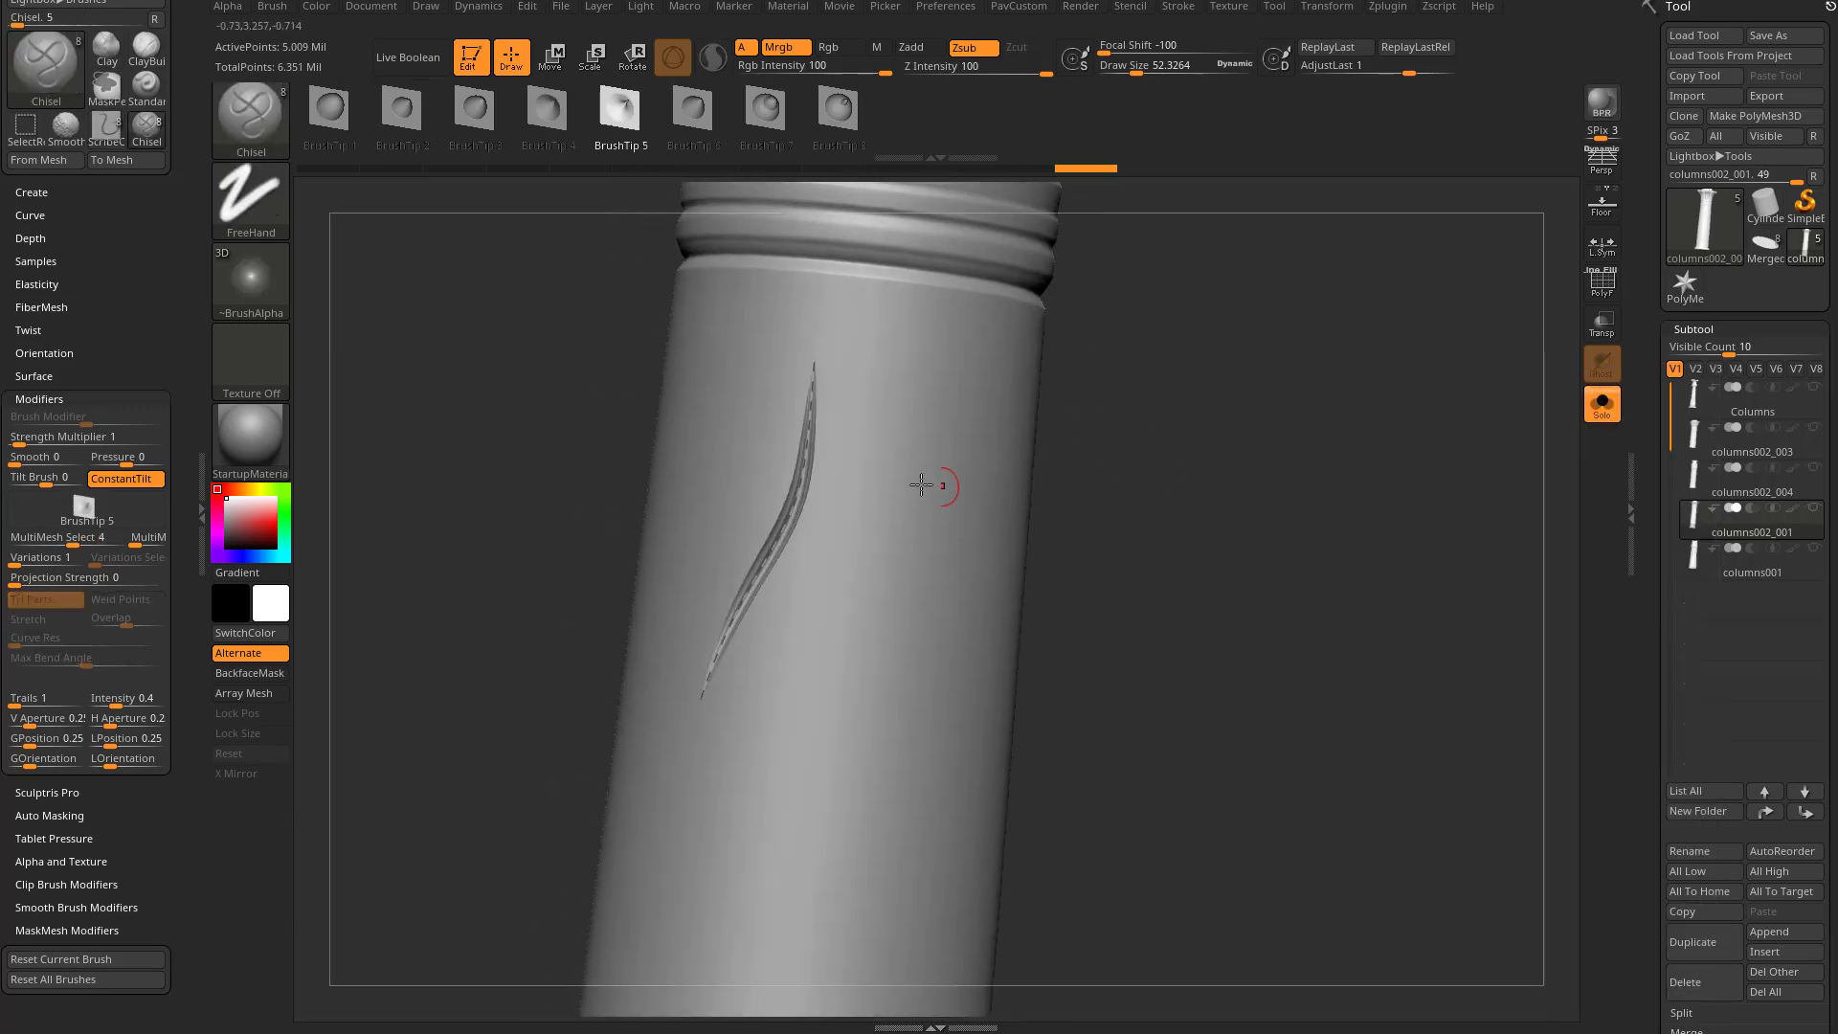
{"action": "left_click_drag", "start_coordinate": [927, 390], "coordinate": [808, 771]}
{"action": "left_click_drag", "start_coordinate": [1166, 500], "coordinate": [1063, 479]}
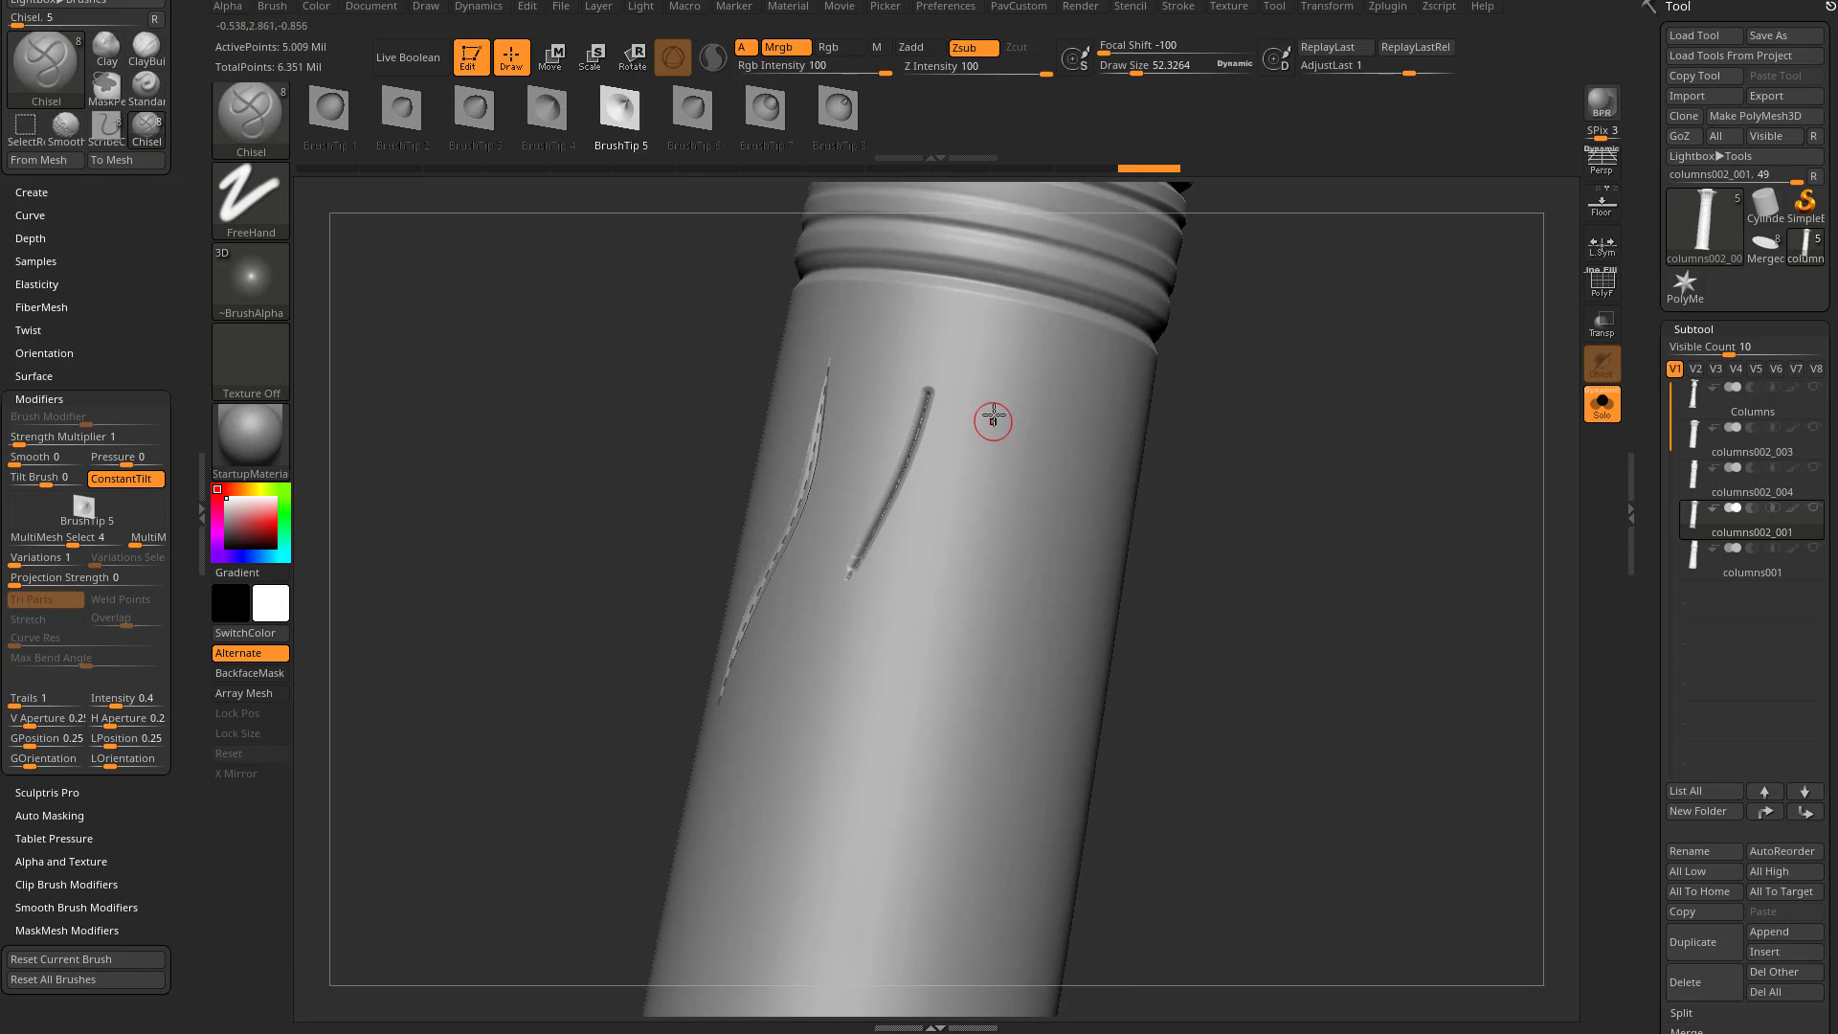
{"action": "left_click_drag", "start_coordinate": [992, 408], "coordinate": [815, 732]}
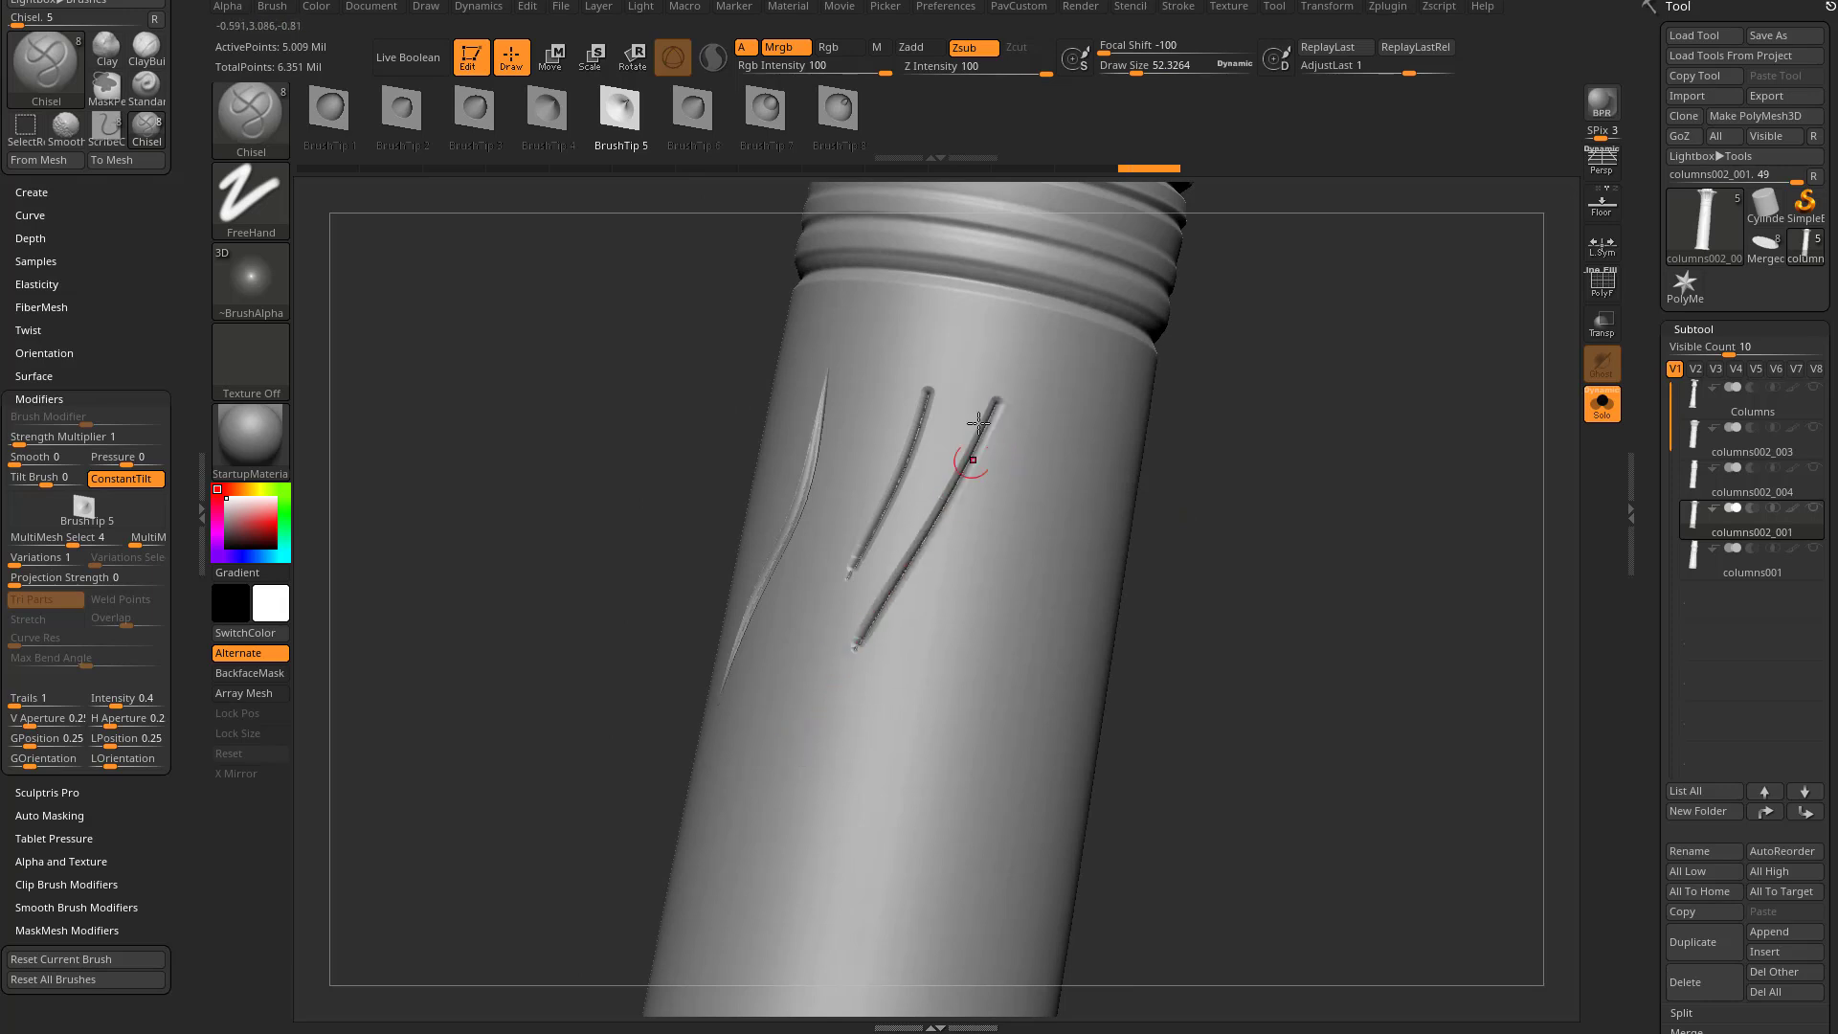
Carve one more diagonal groove with BrushTip 2 and another with BrushTip 7 on the shaft
{"action": "left_click", "coordinate": [403, 109]}
{"action": "left_click_drag", "start_coordinate": [1005, 438], "coordinate": [827, 774]}
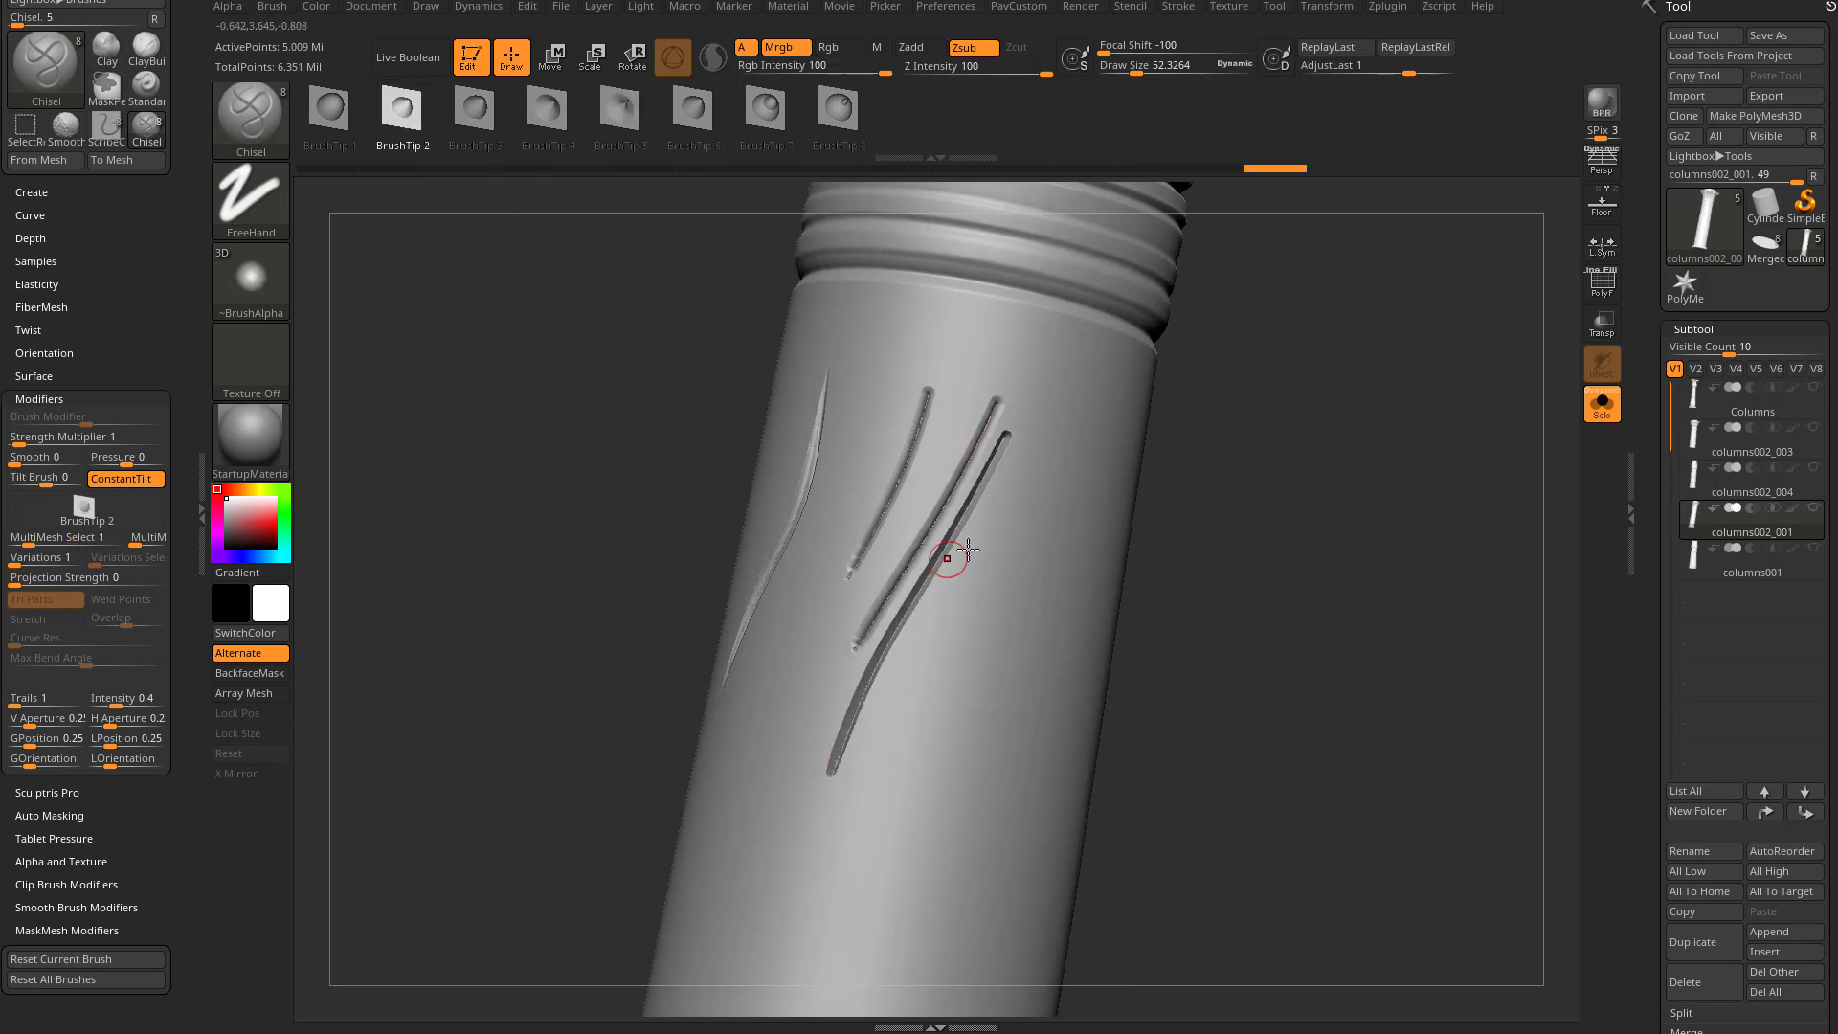
{"action": "left_click", "coordinate": [765, 109]}
{"action": "left_click_drag", "start_coordinate": [1015, 486], "coordinate": [876, 792]}
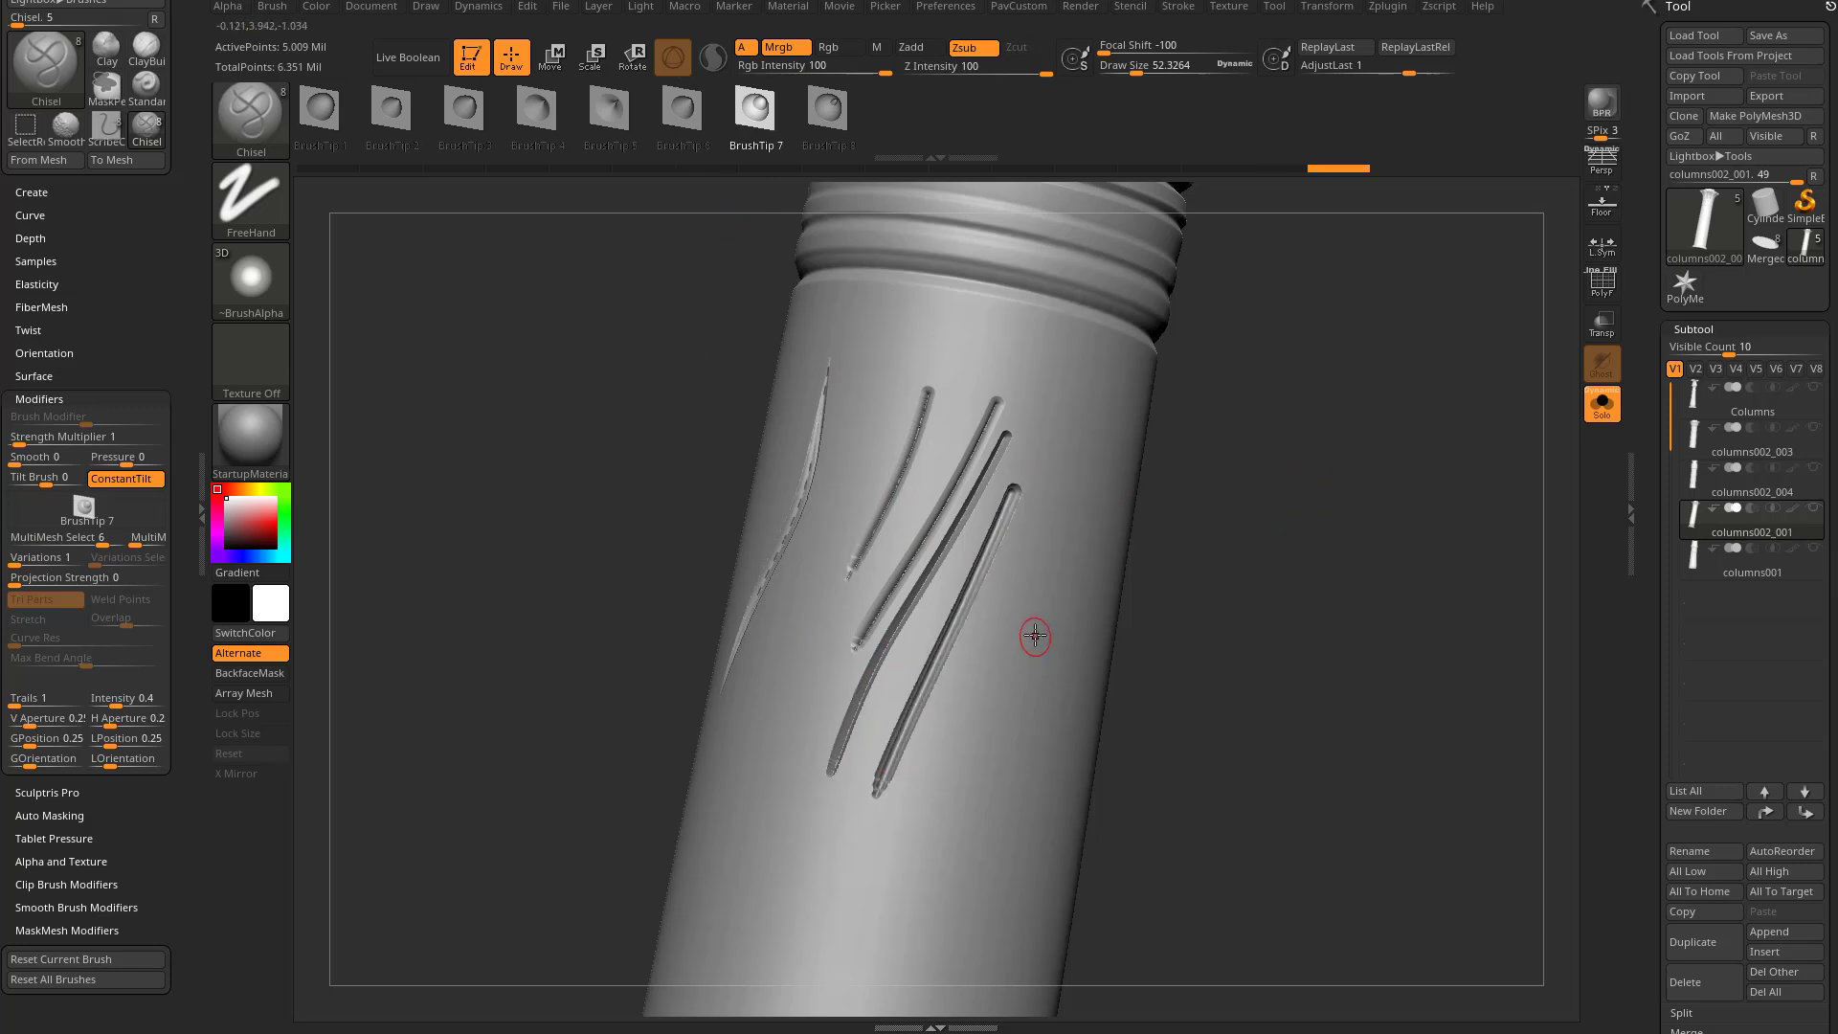
Undo the four freehand Chisel grooves and the last stroke applied along the S-shaped curve
{"action": "left_click_drag", "start_coordinate": [1187, 470], "coordinate": [1170, 492]}
{"action": "key", "text": "ctrl+z"}
{"action": "key", "text": "ctrl+z"}
{"action": "key", "text": "ctrl+z"}
{"action": "key", "text": "ctrl+z"}
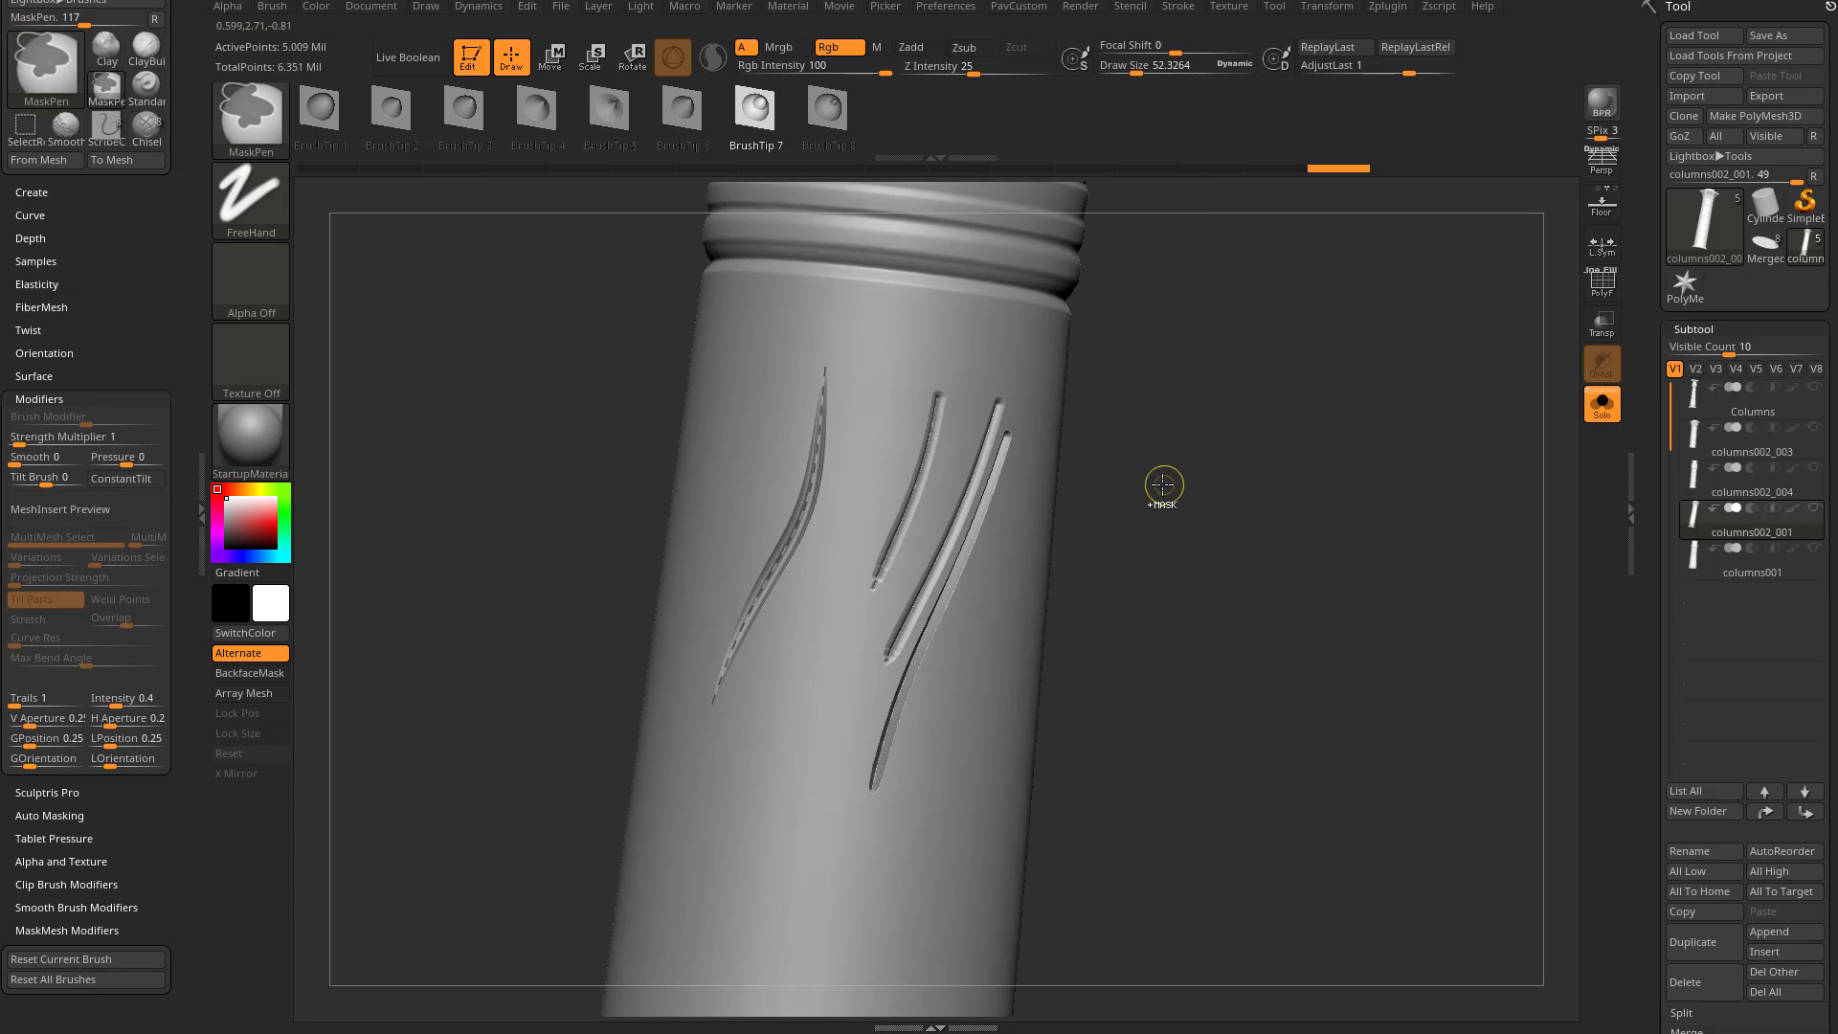
{"action": "key", "text": "ctrl+z"}
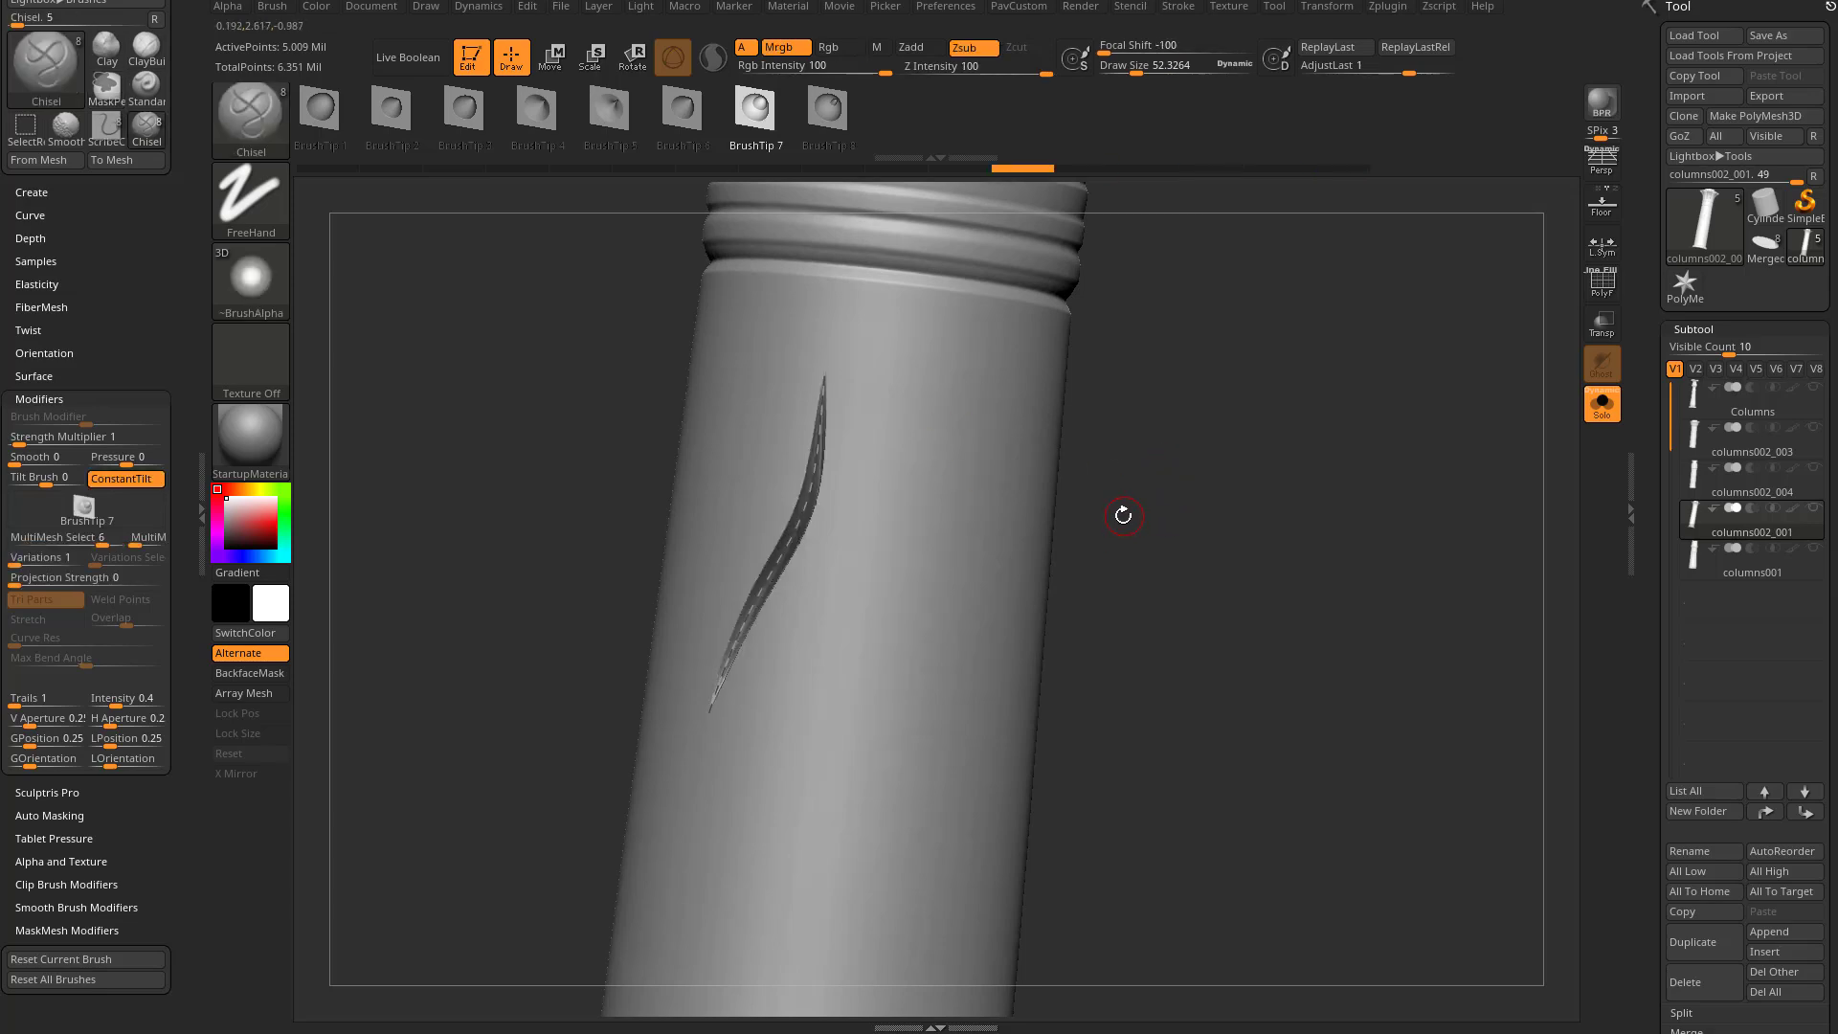
Activate the ScribeChisel brush and reapply its BrushTip 7 stroke along the S-shaped curve
{"action": "key", "text": "b"}
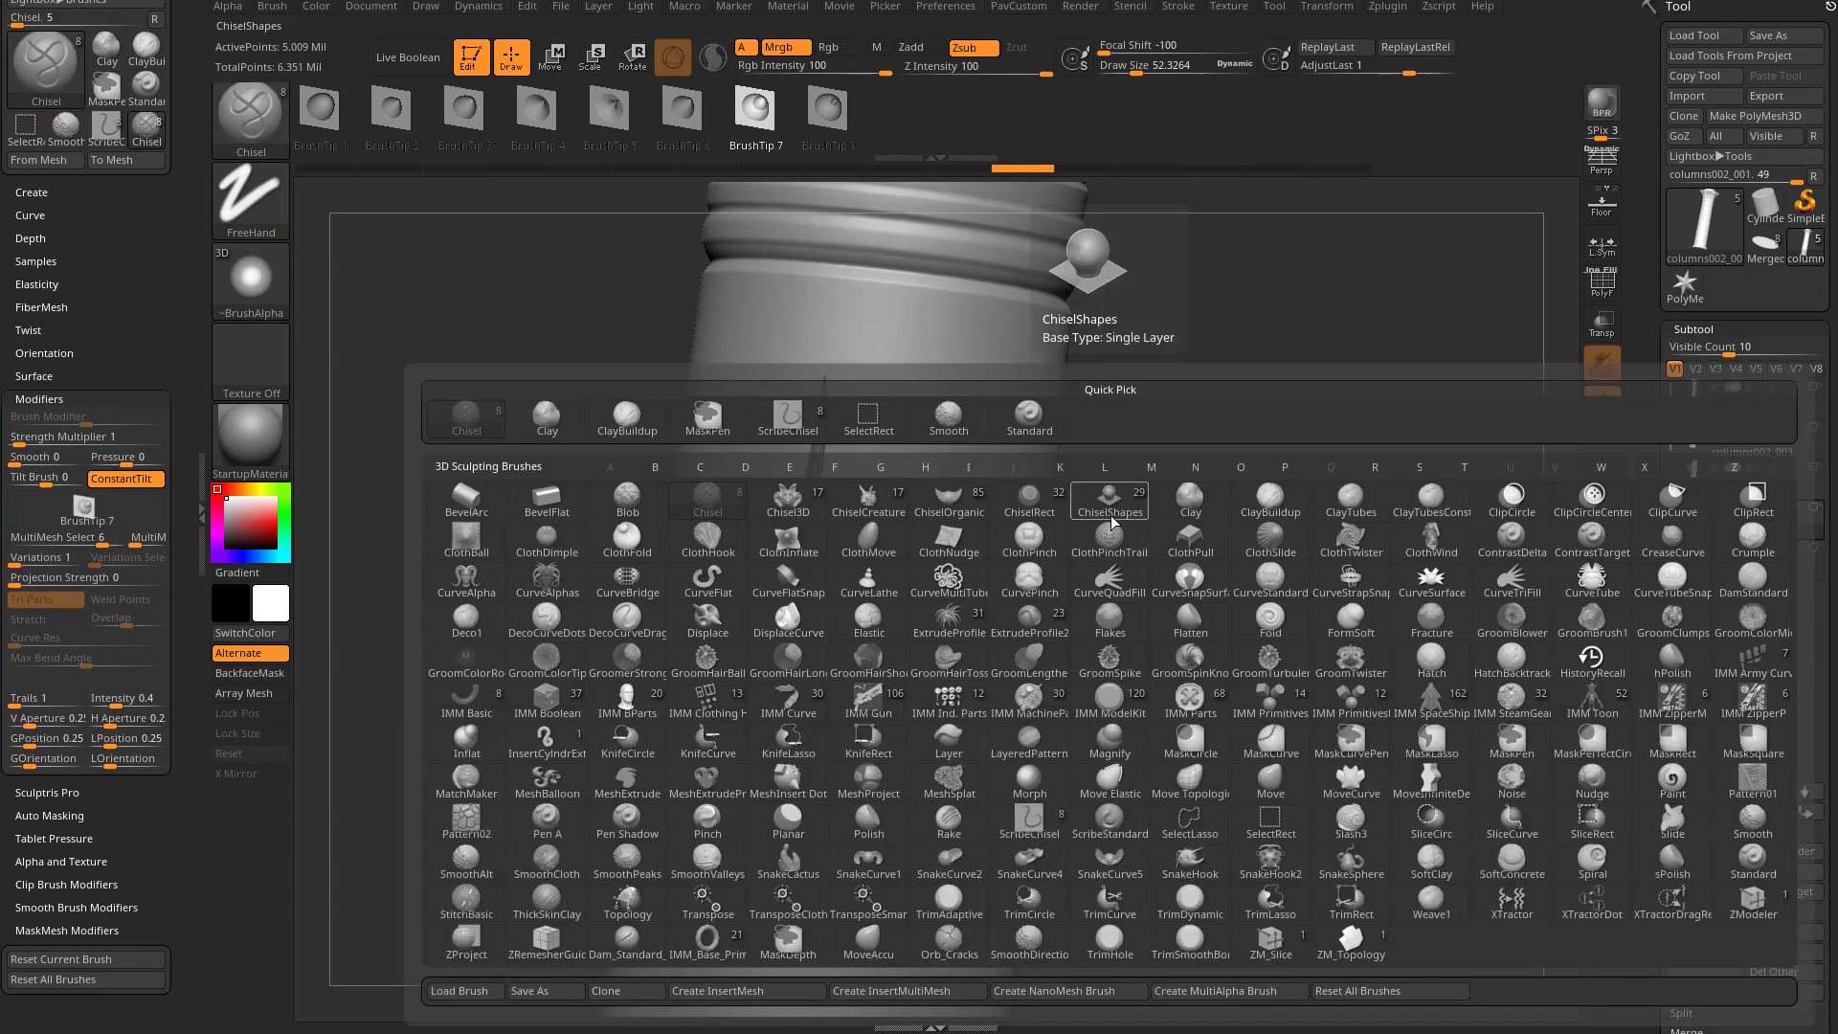
{"action": "key", "text": "s"}
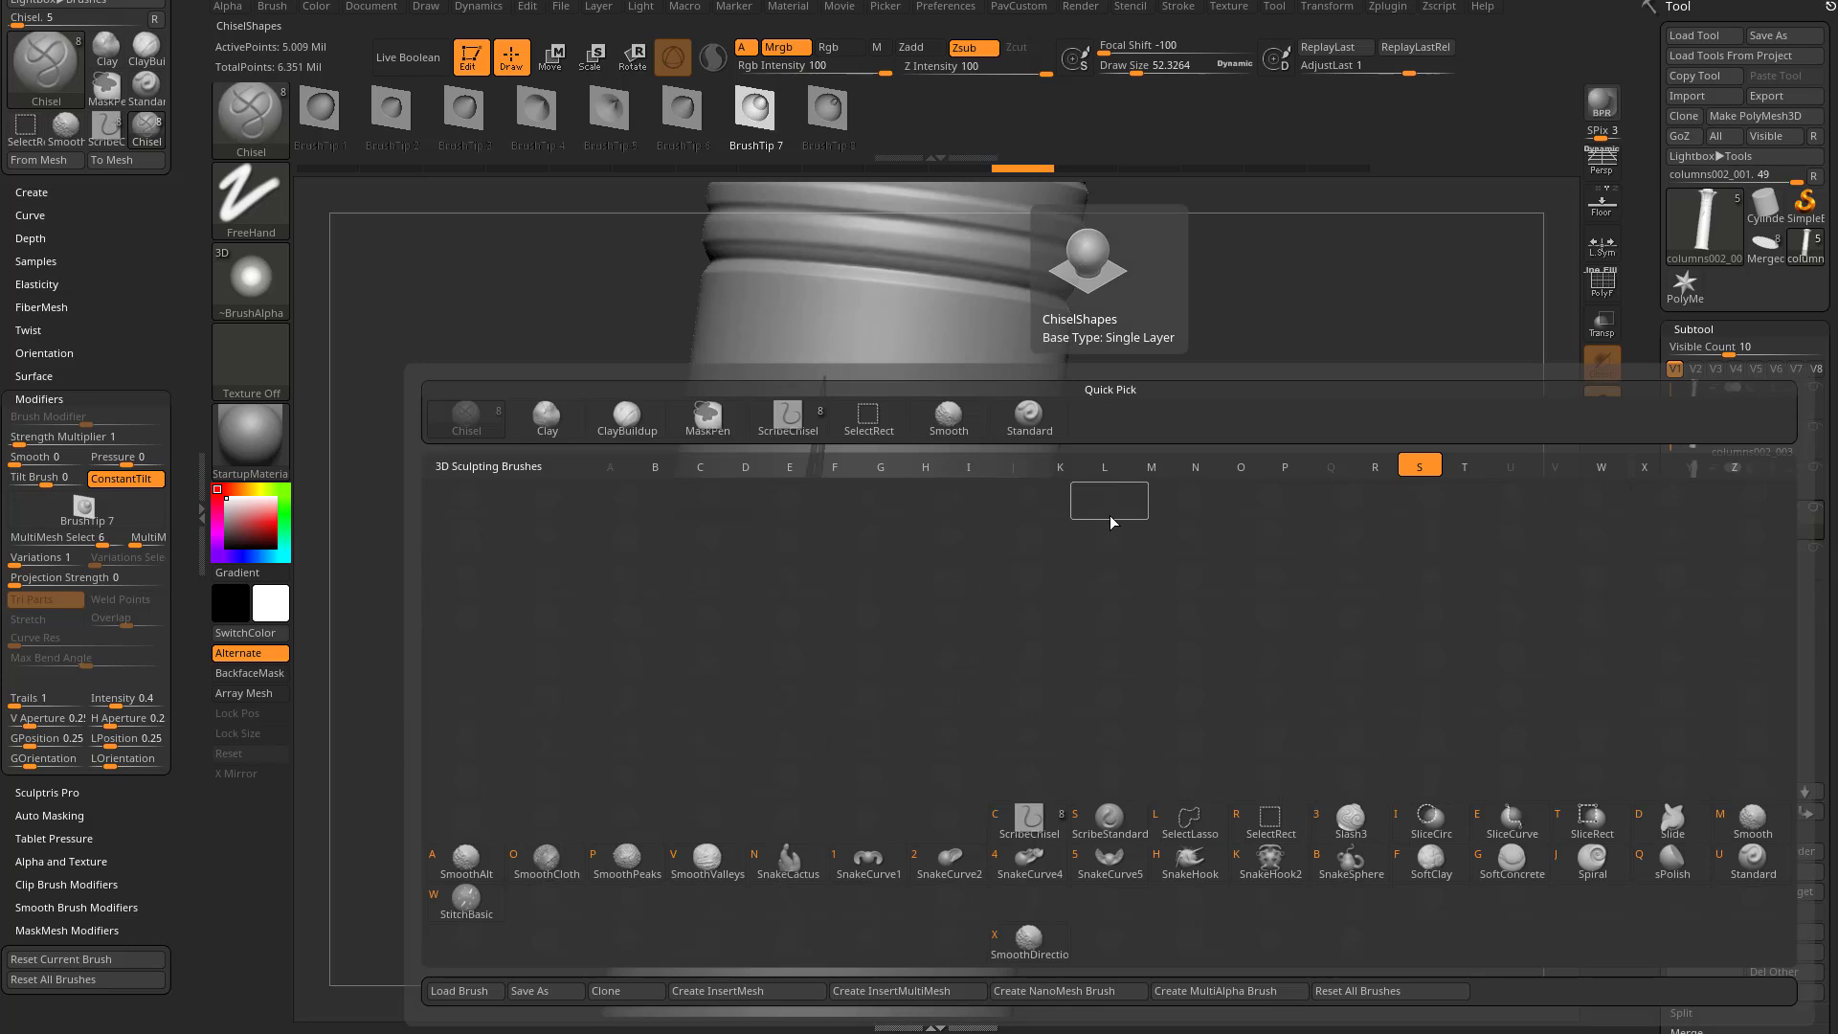
{"action": "left_click", "coordinate": [1029, 821]}
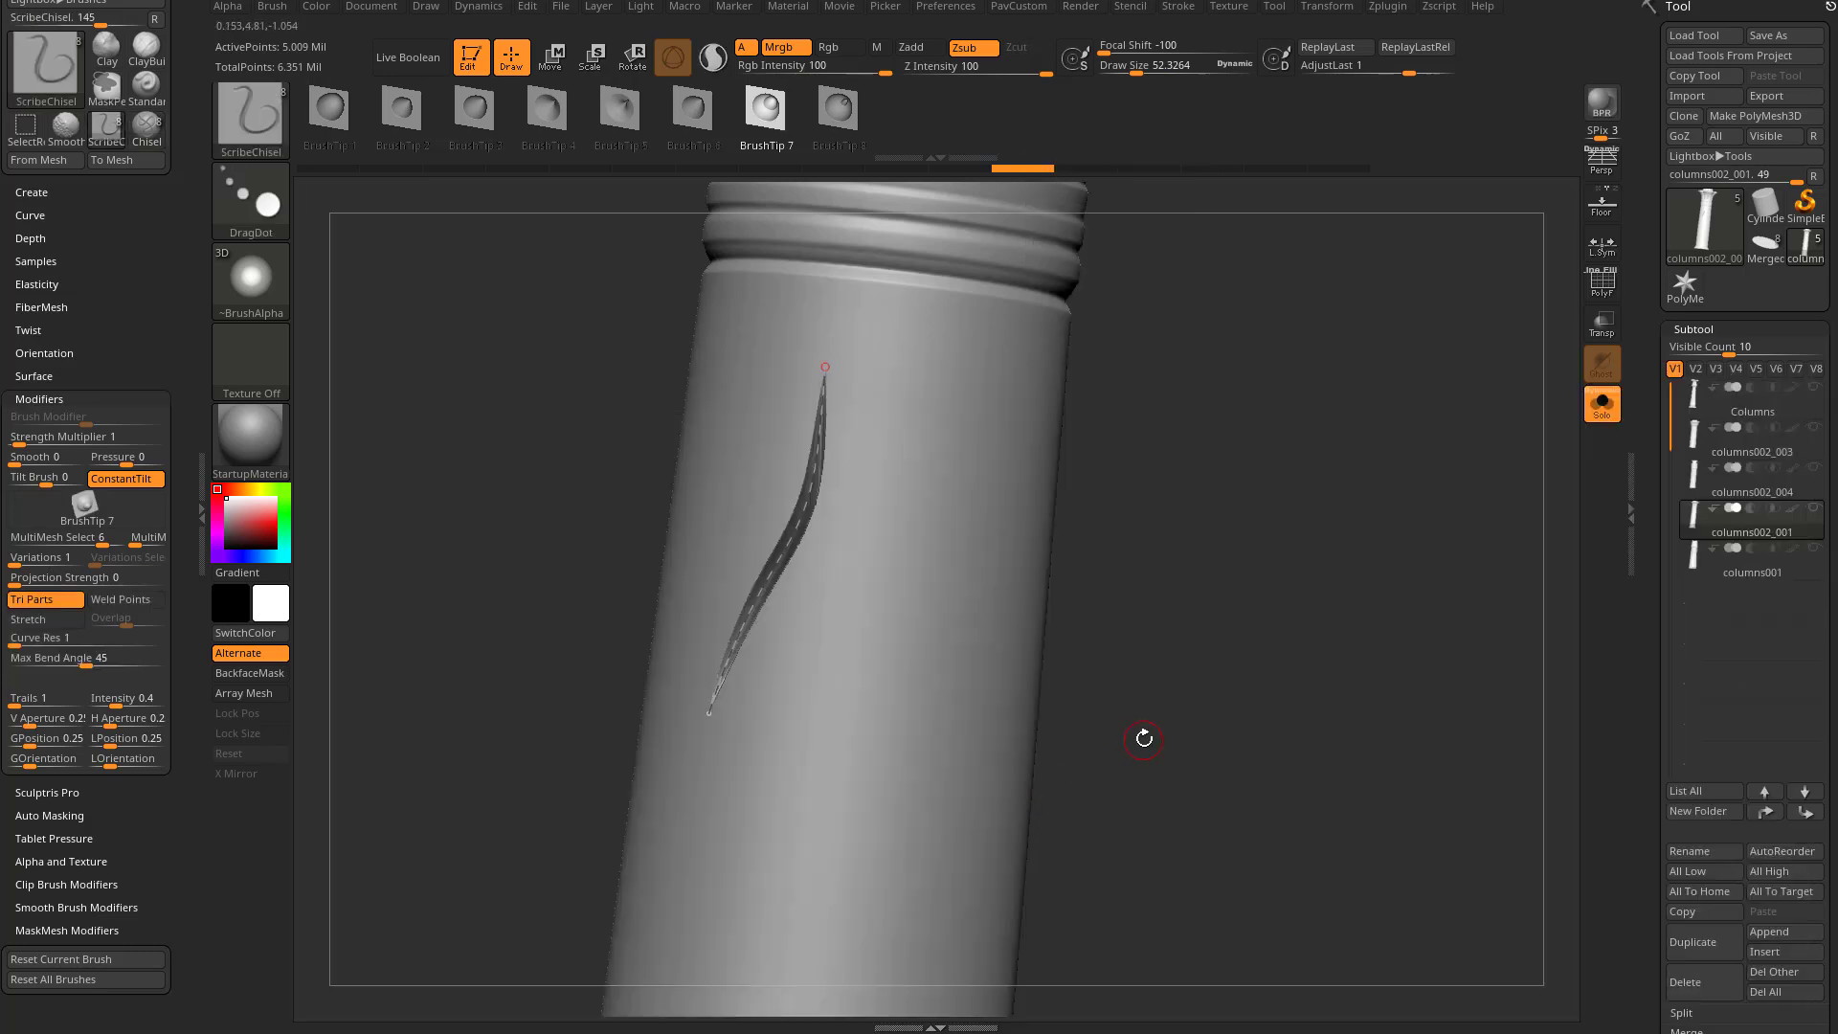
{"action": "left_click", "coordinate": [809, 520]}
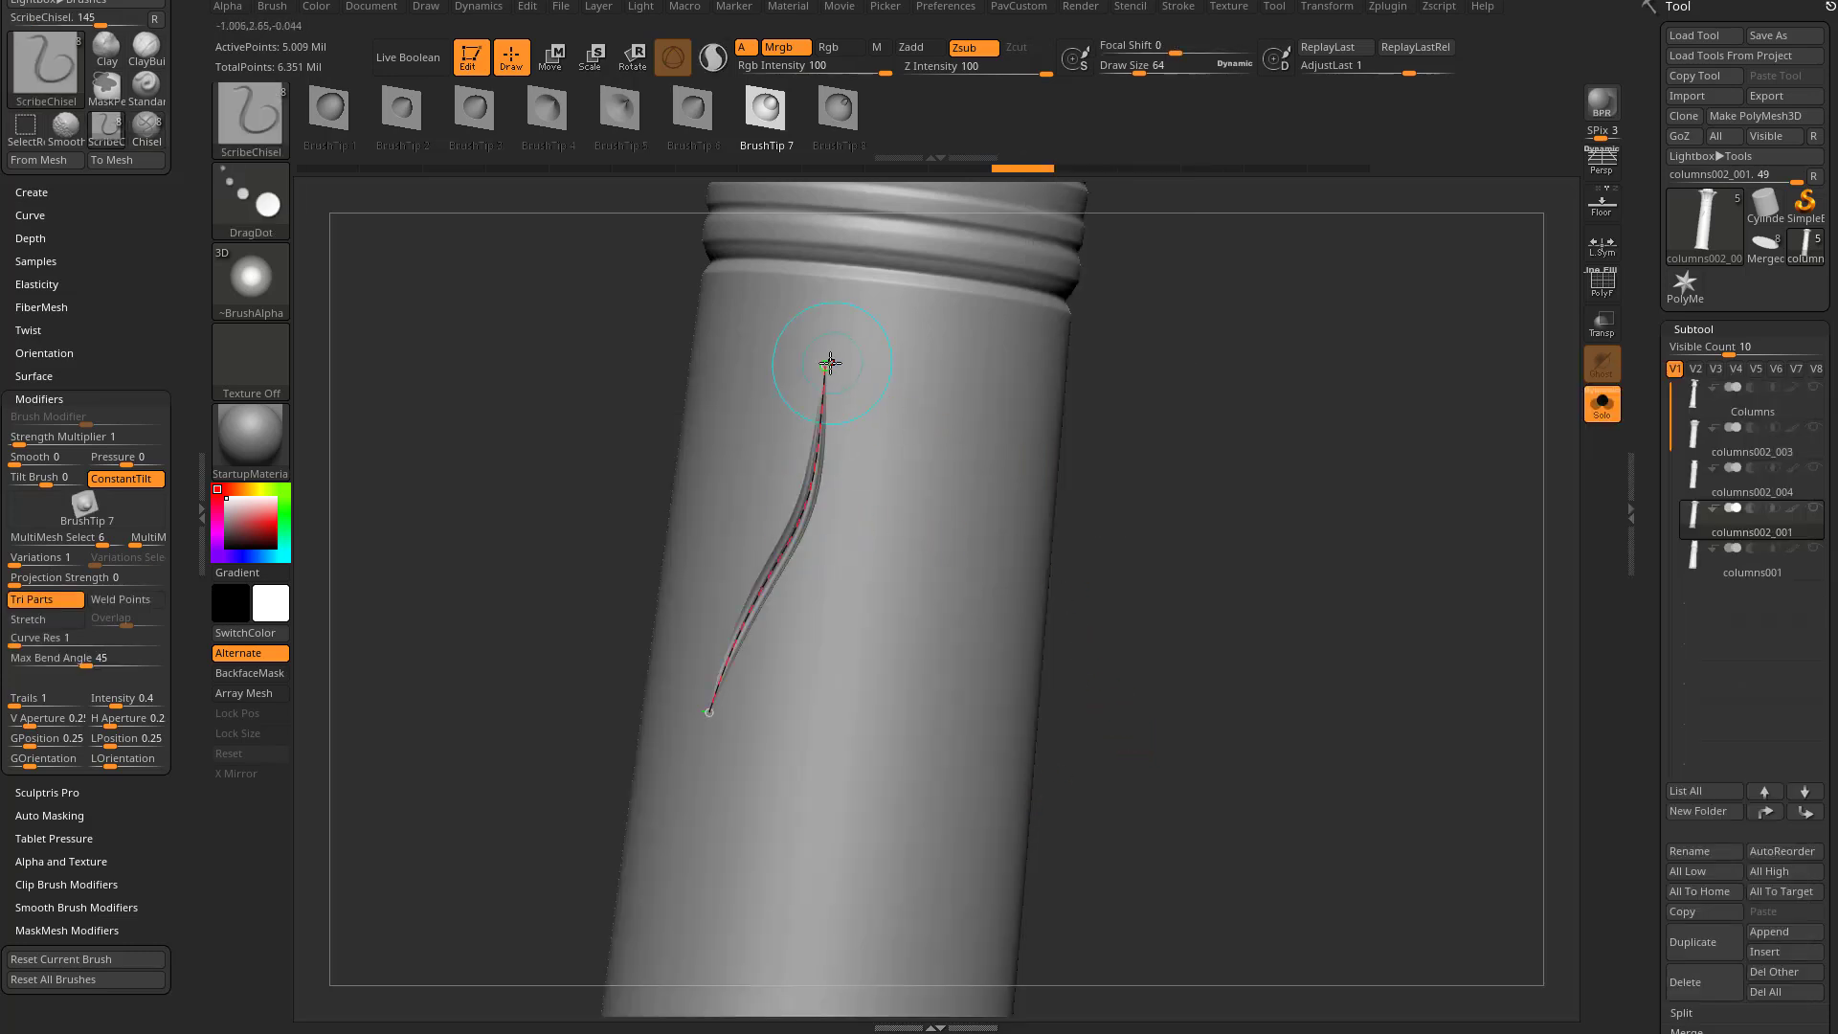
{"action": "left_click", "coordinate": [829, 363]}
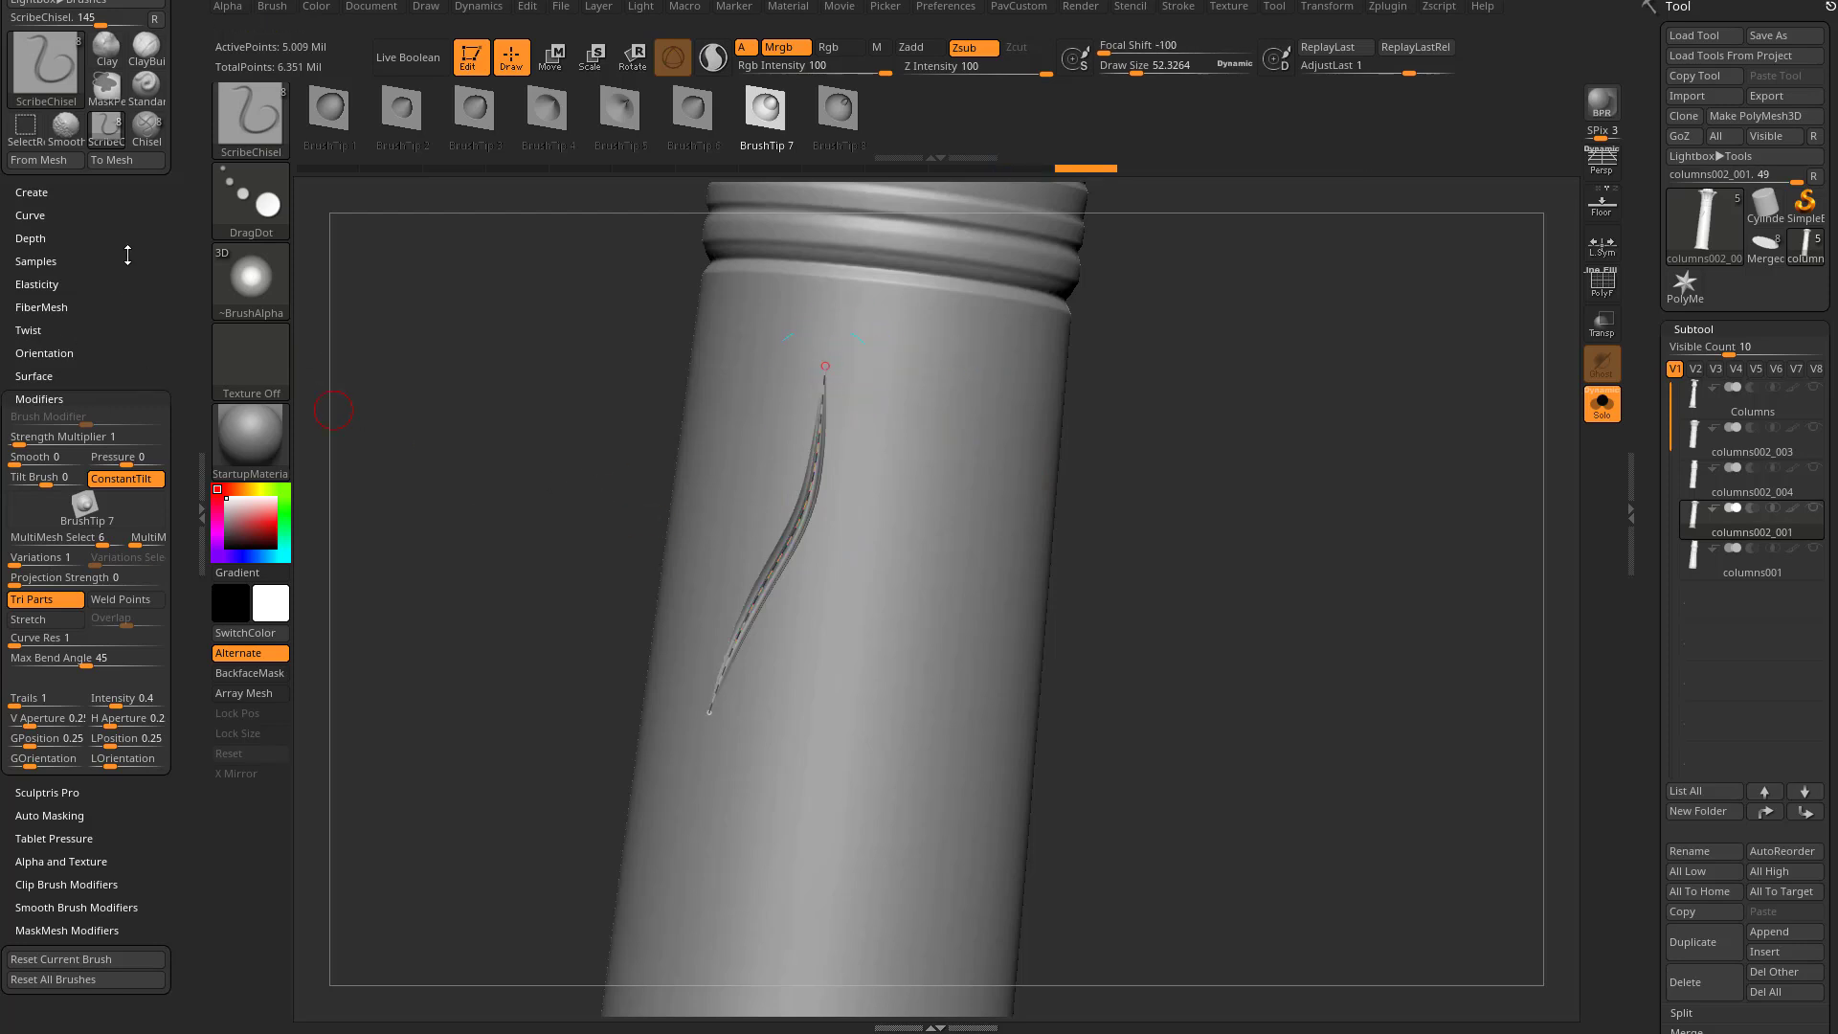
Dock the Stroke palette beside the canvas and expand its Curve, Curve Functions and Curve Modifiers sections
{"action": "left_click_drag", "start_coordinate": [127, 254], "coordinate": [127, 331]}
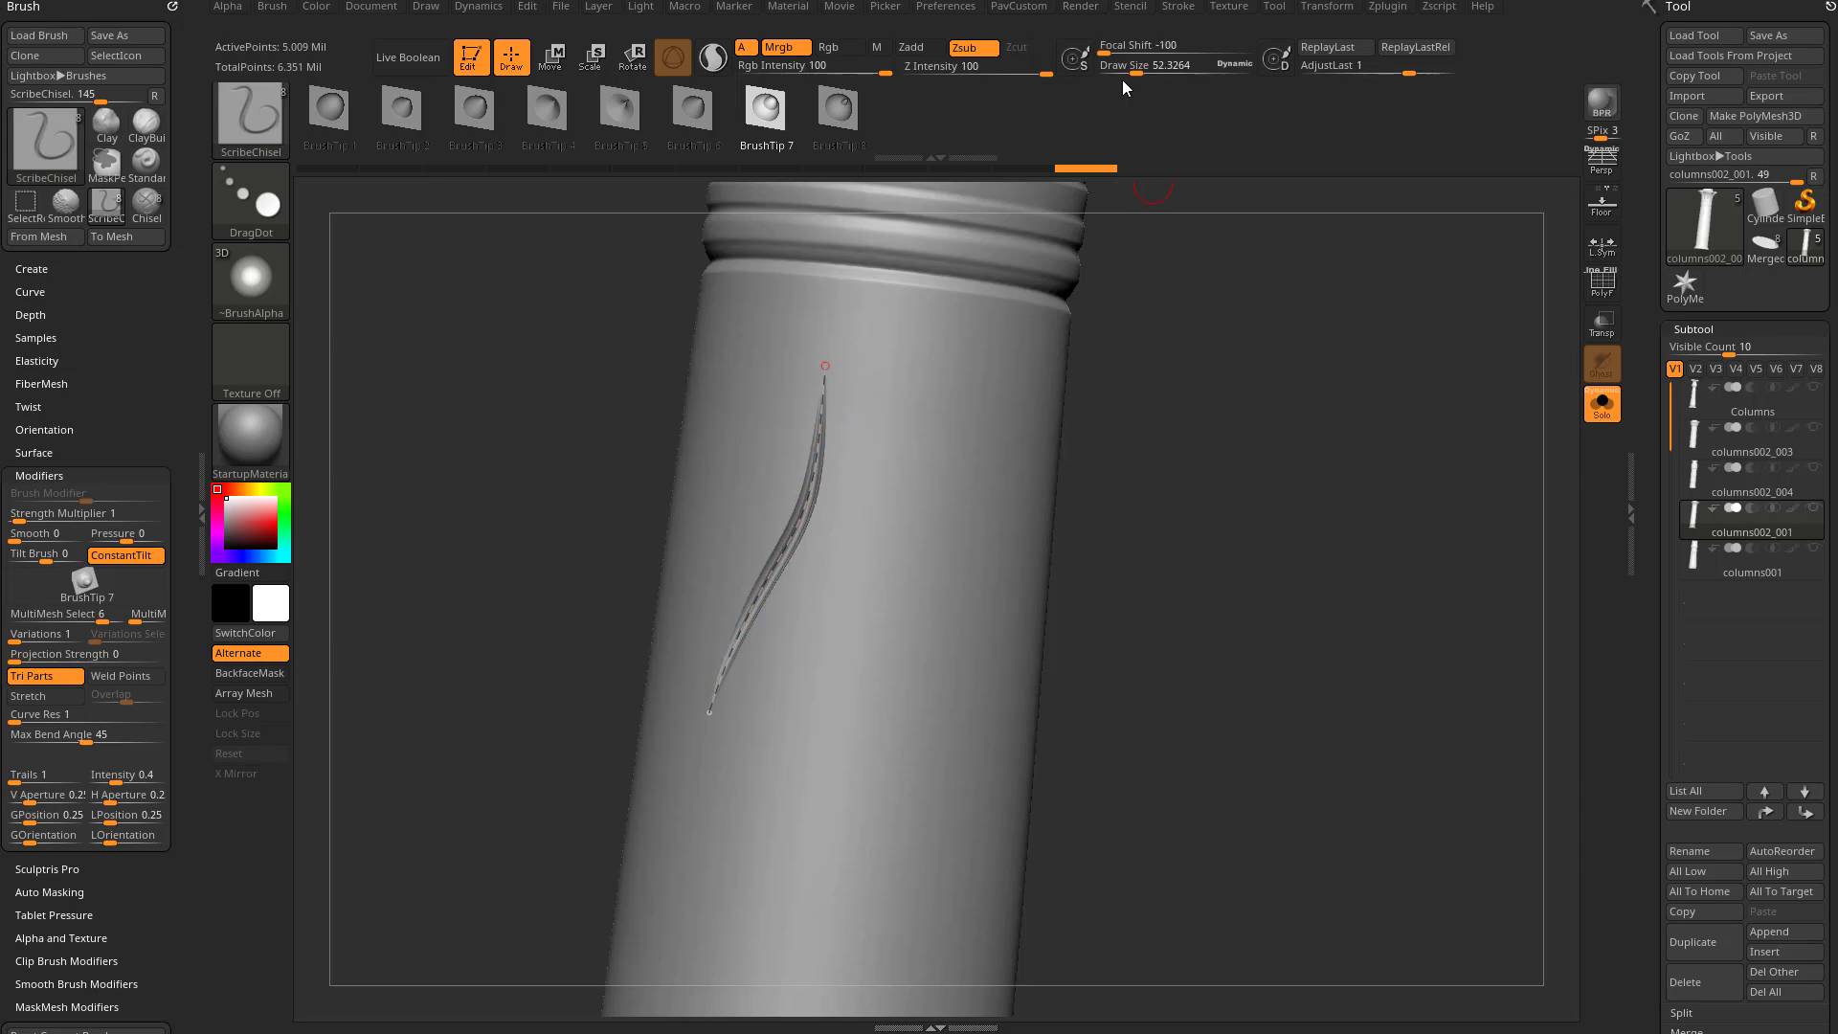
{"action": "left_click", "coordinate": [1178, 7]}
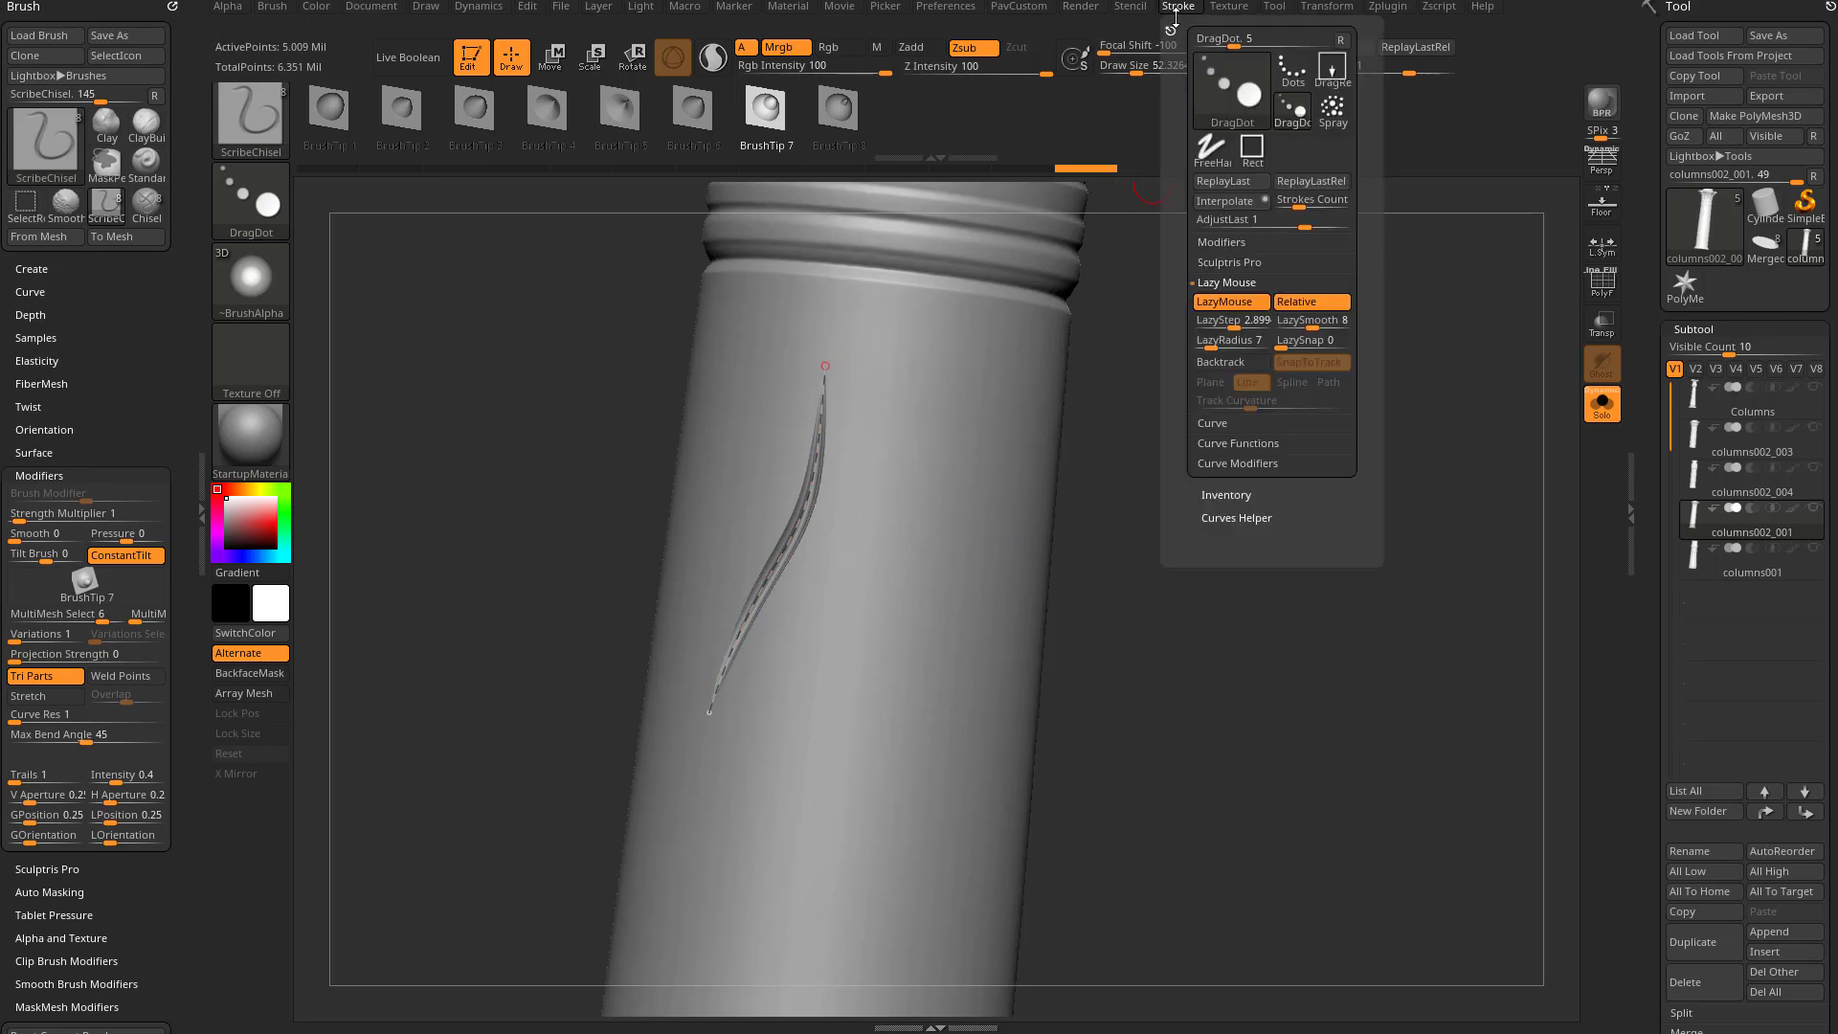
{"action": "mouse_move", "coordinate": [1170, 26]}
{"action": "left_mouse_down"}
{"action": "mouse_move", "coordinate": [899, 158]}
{"action": "mouse_move", "coordinate": [364, 172]}
{"action": "mouse_move", "coordinate": [115, 143]}
{"action": "left_mouse_up"}
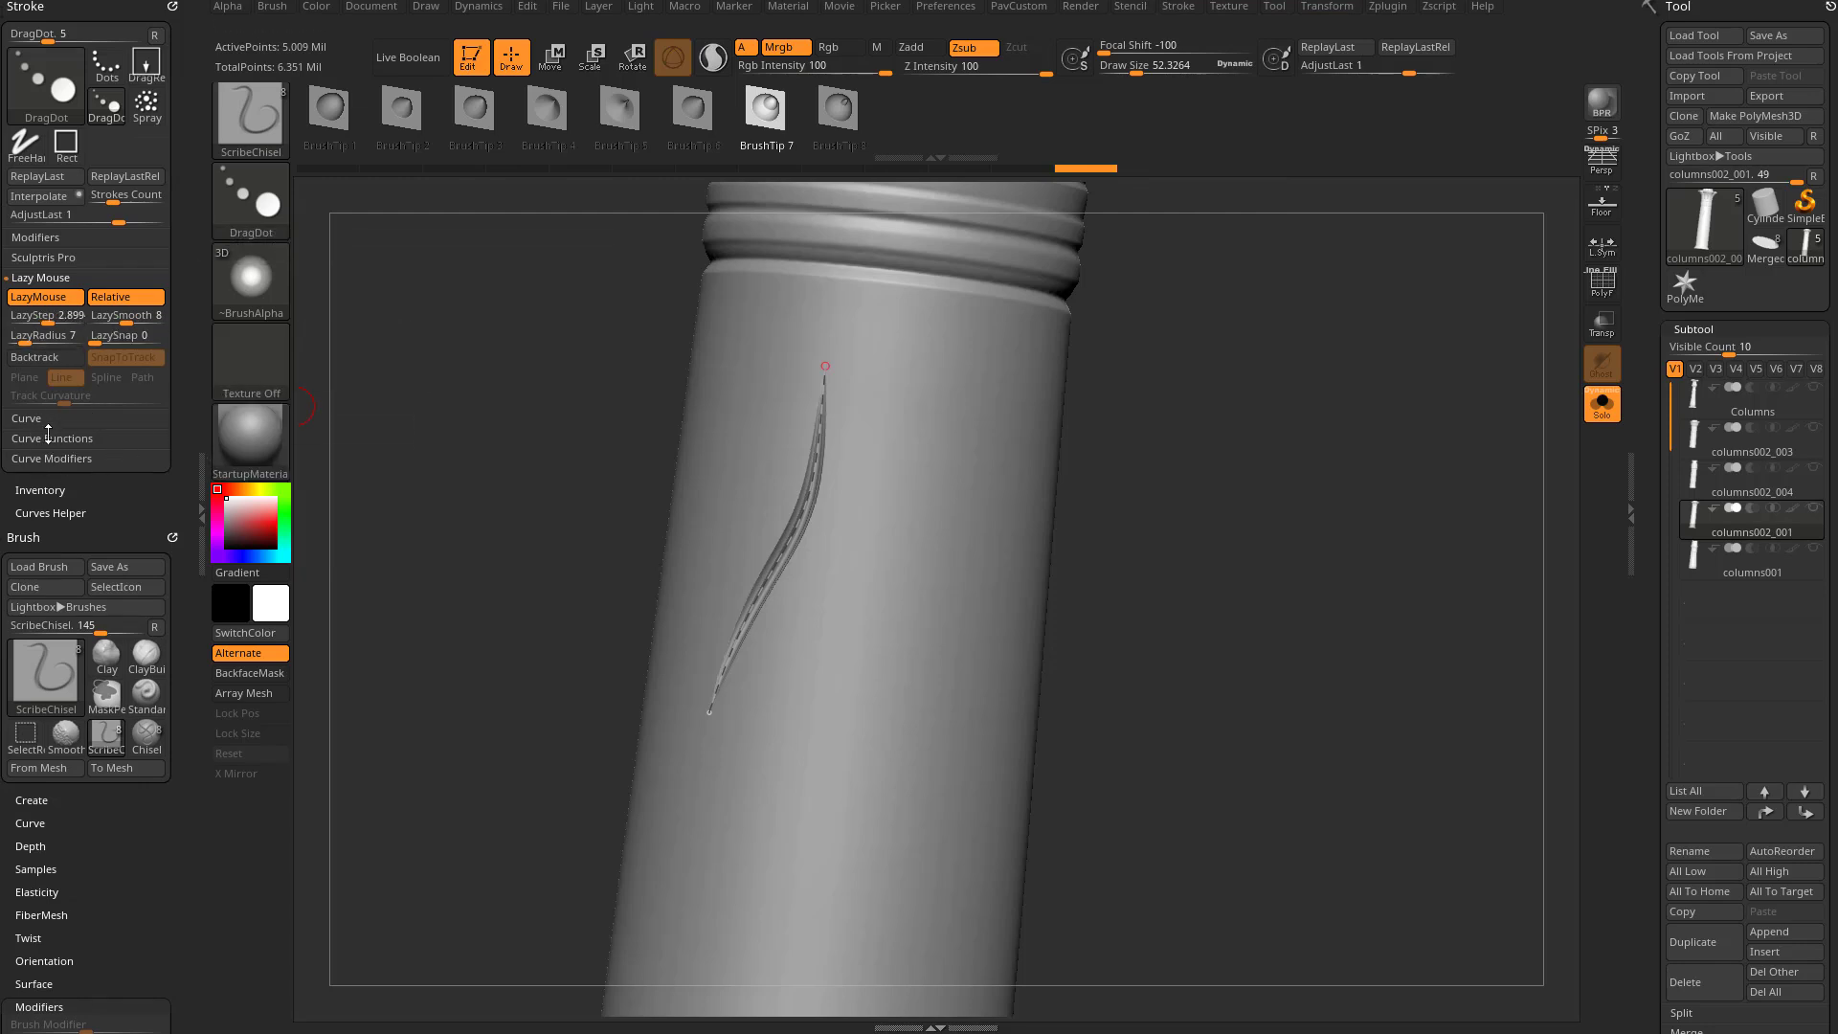
{"action": "left_click", "coordinate": [48, 419], "text": "shift"}
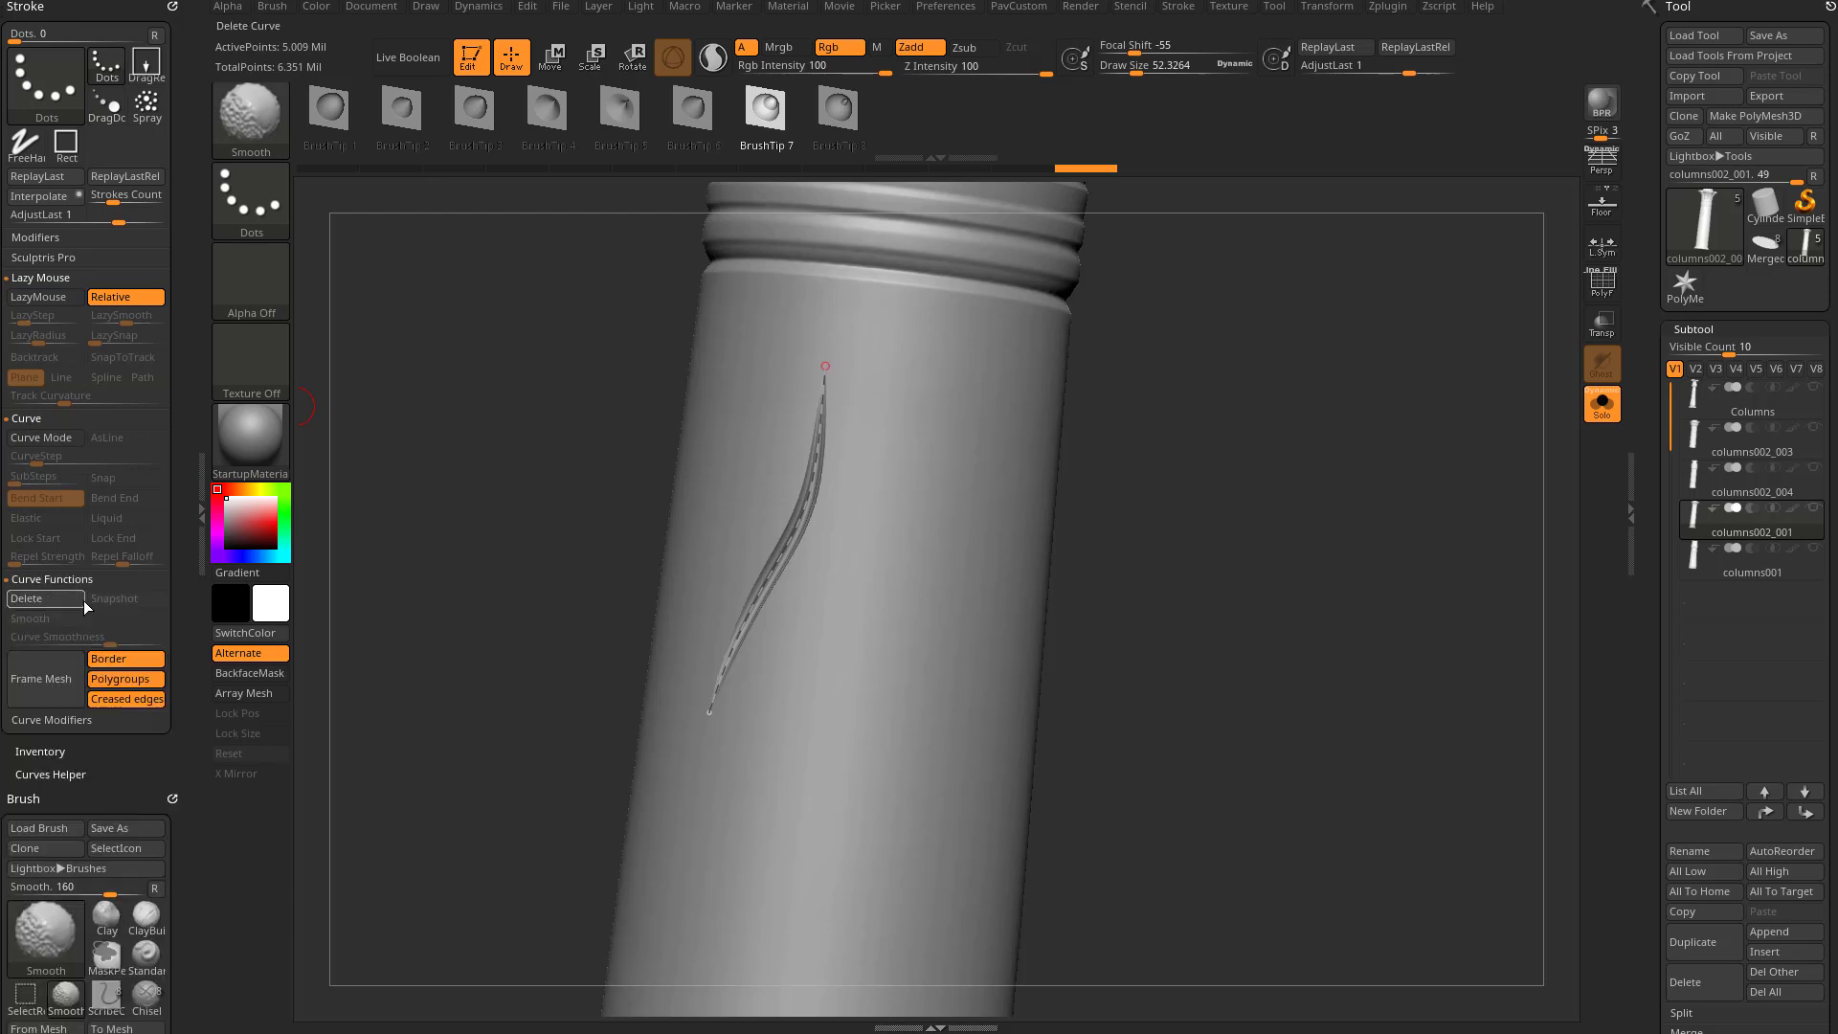
{"action": "left_click", "coordinate": [49, 579], "text": "shift"}
{"action": "left_click", "coordinate": [67, 718], "text": "shift"}
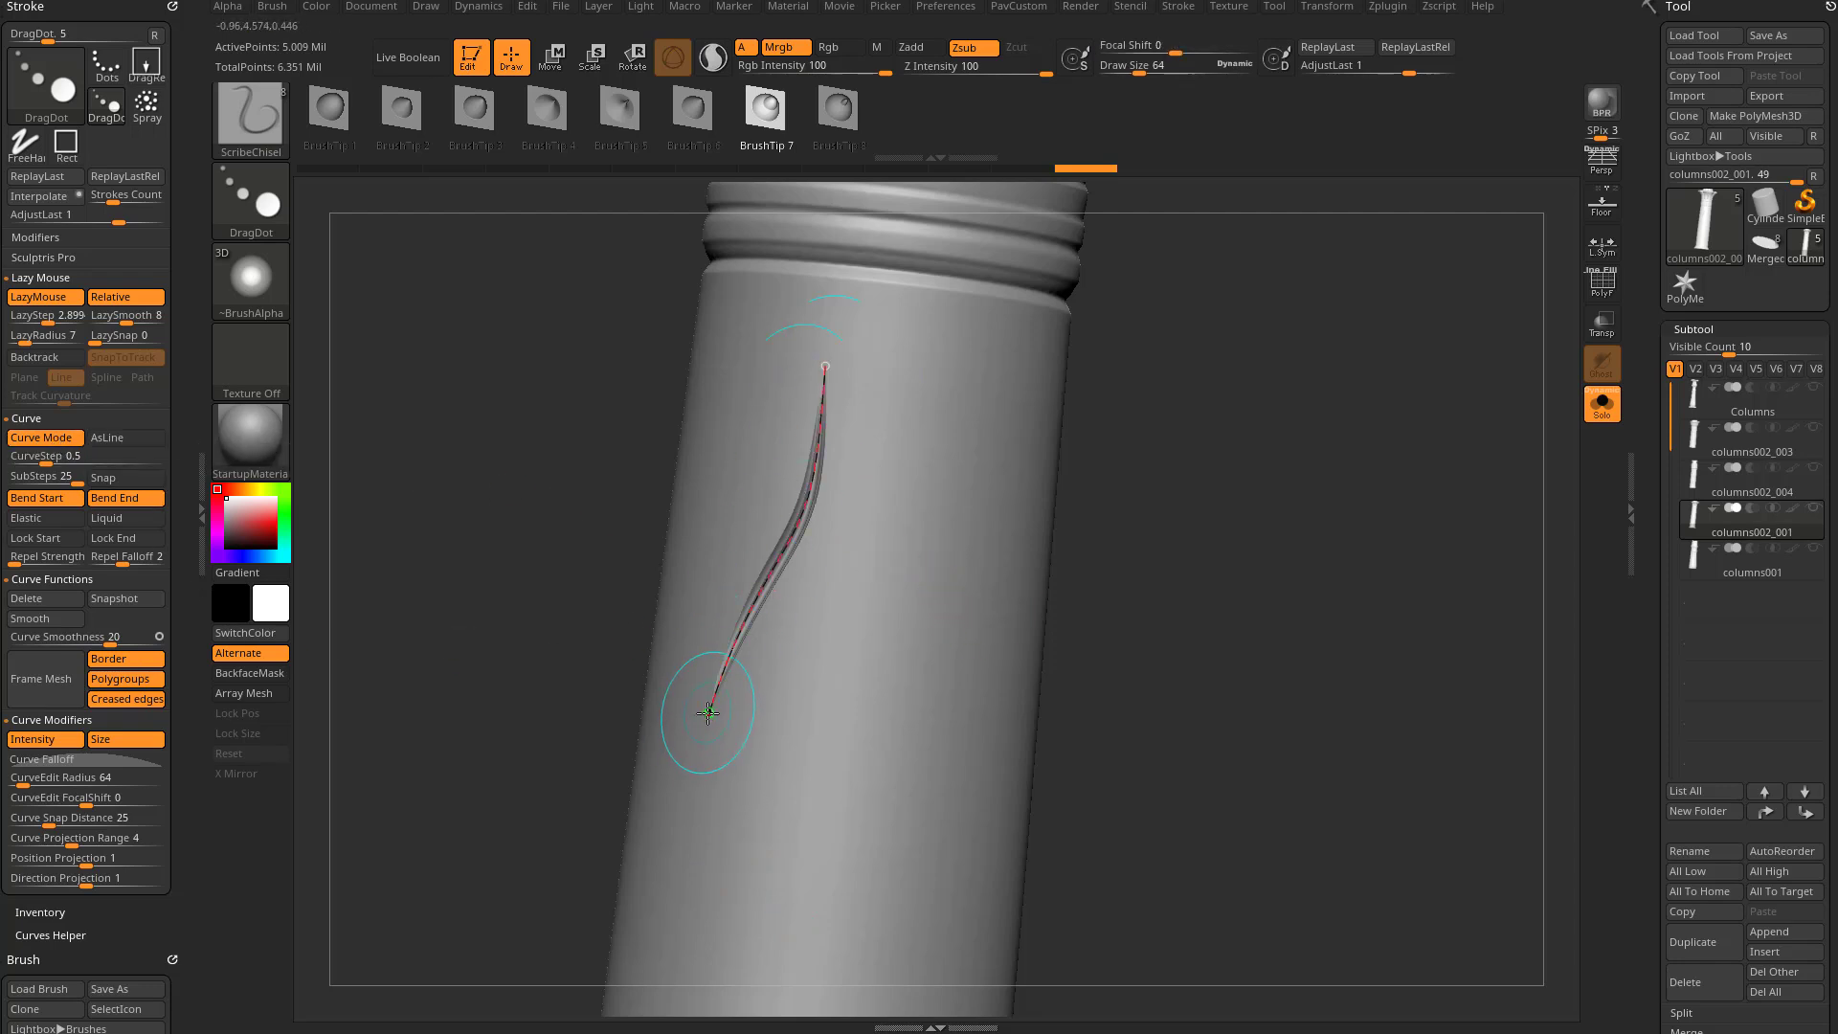
Pull the curve's lower end further down the shaft and reapply its stroke with BrushTip 2
{"action": "left_click_drag", "start_coordinate": [709, 712], "coordinate": [715, 831]}
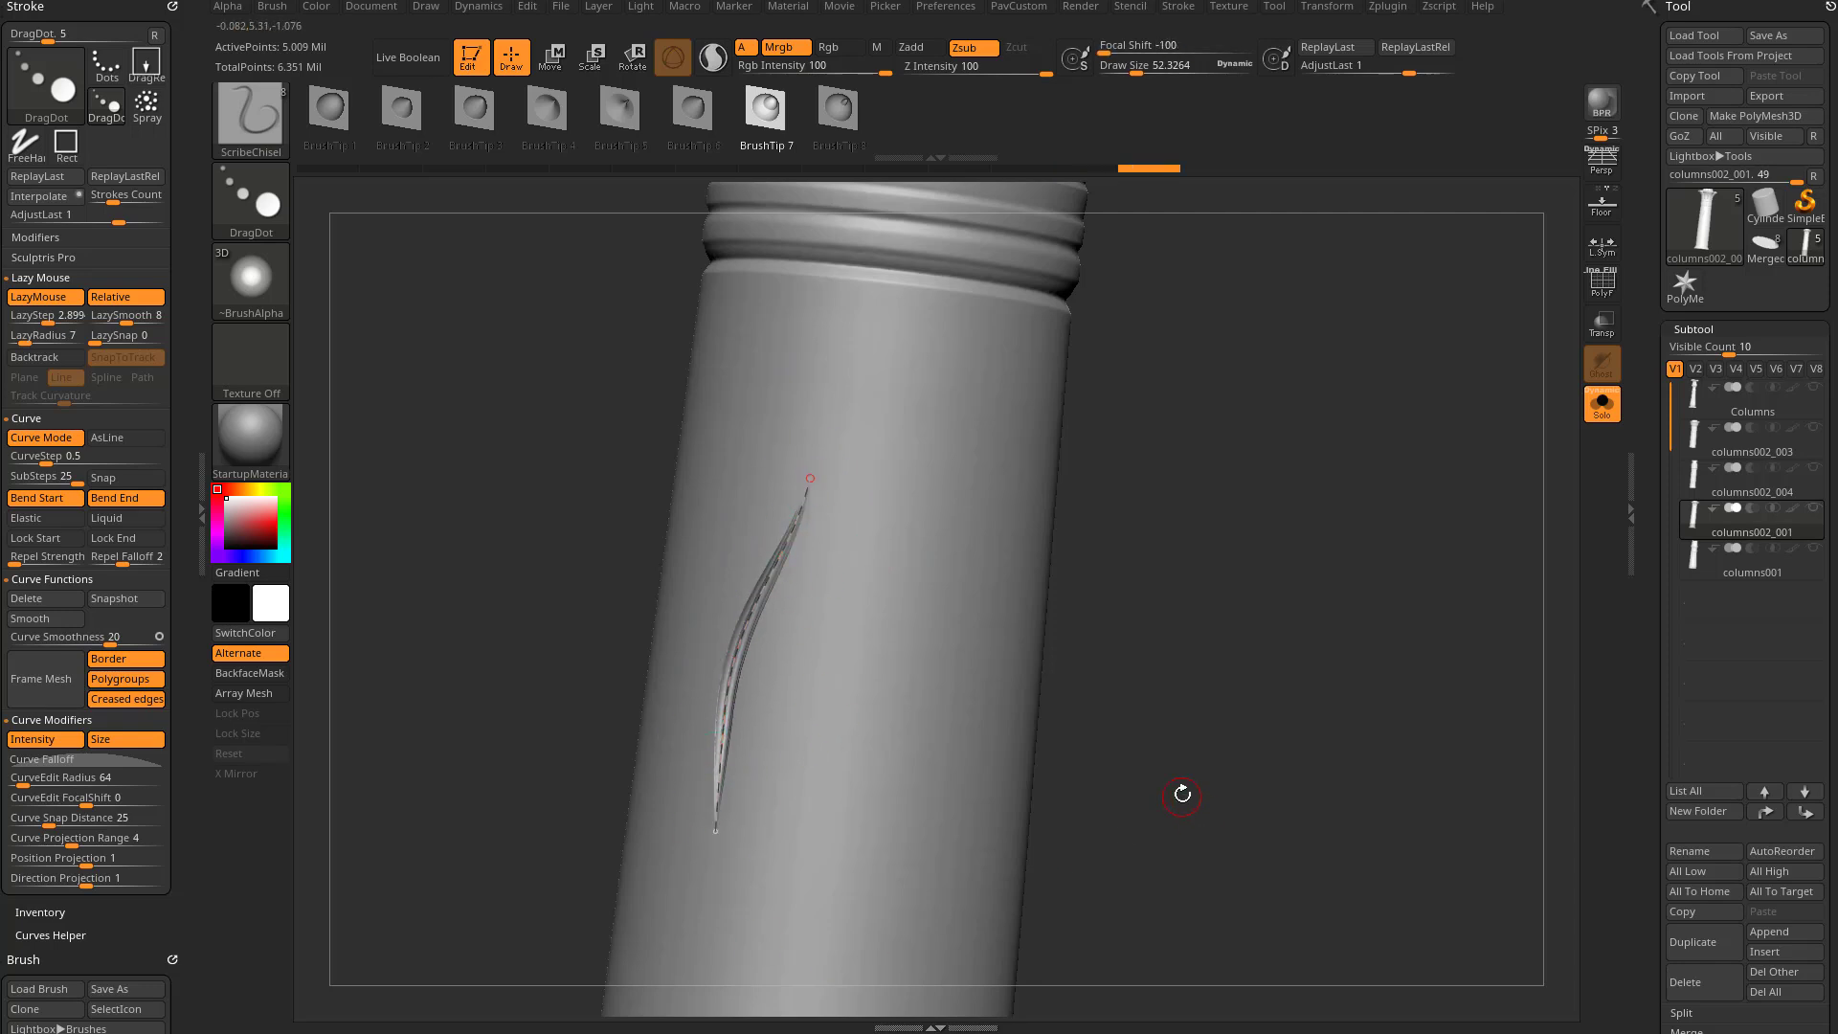
{"action": "mouse_move", "coordinate": [1182, 795]}
{"action": "left_mouse_down"}
{"action": "mouse_move", "coordinate": [1247, 623]}
{"action": "mouse_move", "coordinate": [1273, 640]}
{"action": "mouse_move", "coordinate": [1177, 640]}
{"action": "mouse_move", "coordinate": [1128, 600]}
{"action": "mouse_move", "coordinate": [1127, 555]}
{"action": "left_mouse_up"}
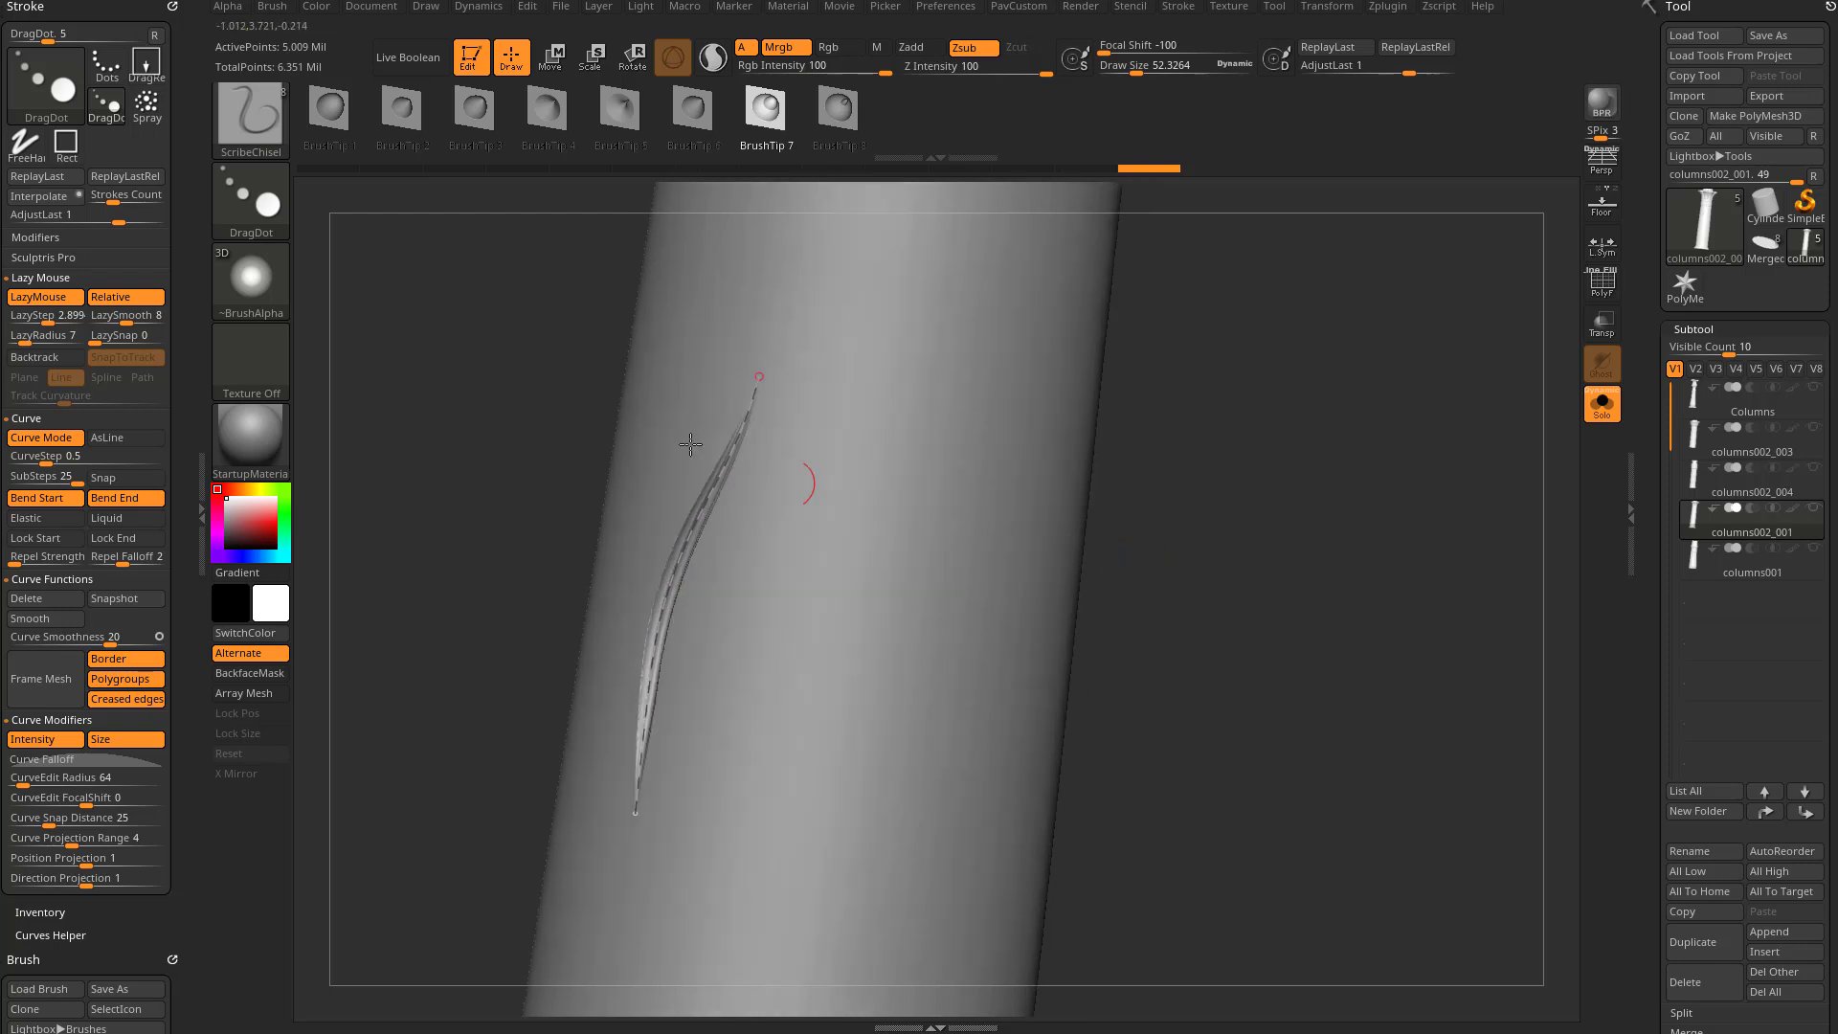
{"action": "left_click", "coordinate": [474, 110]}
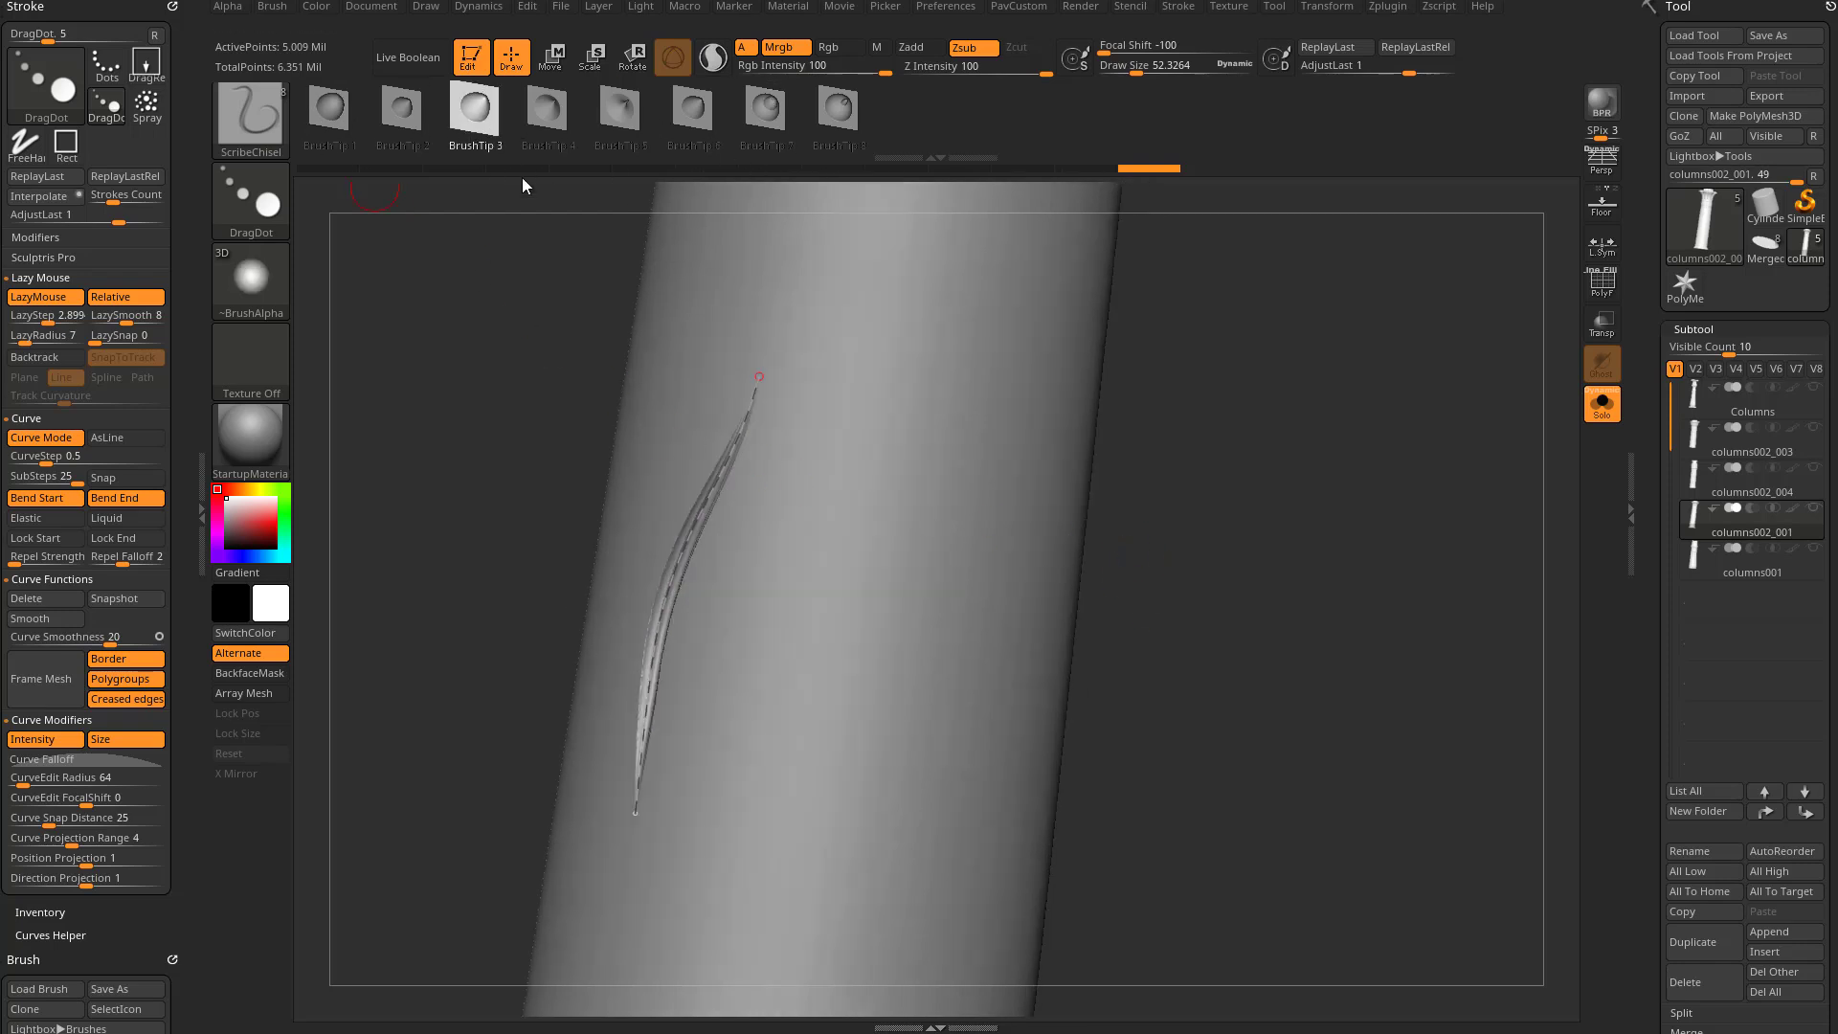
{"action": "left_click_drag", "start_coordinate": [1102, 486], "coordinate": [919, 500]}
{"action": "left_click", "coordinate": [411, 109]}
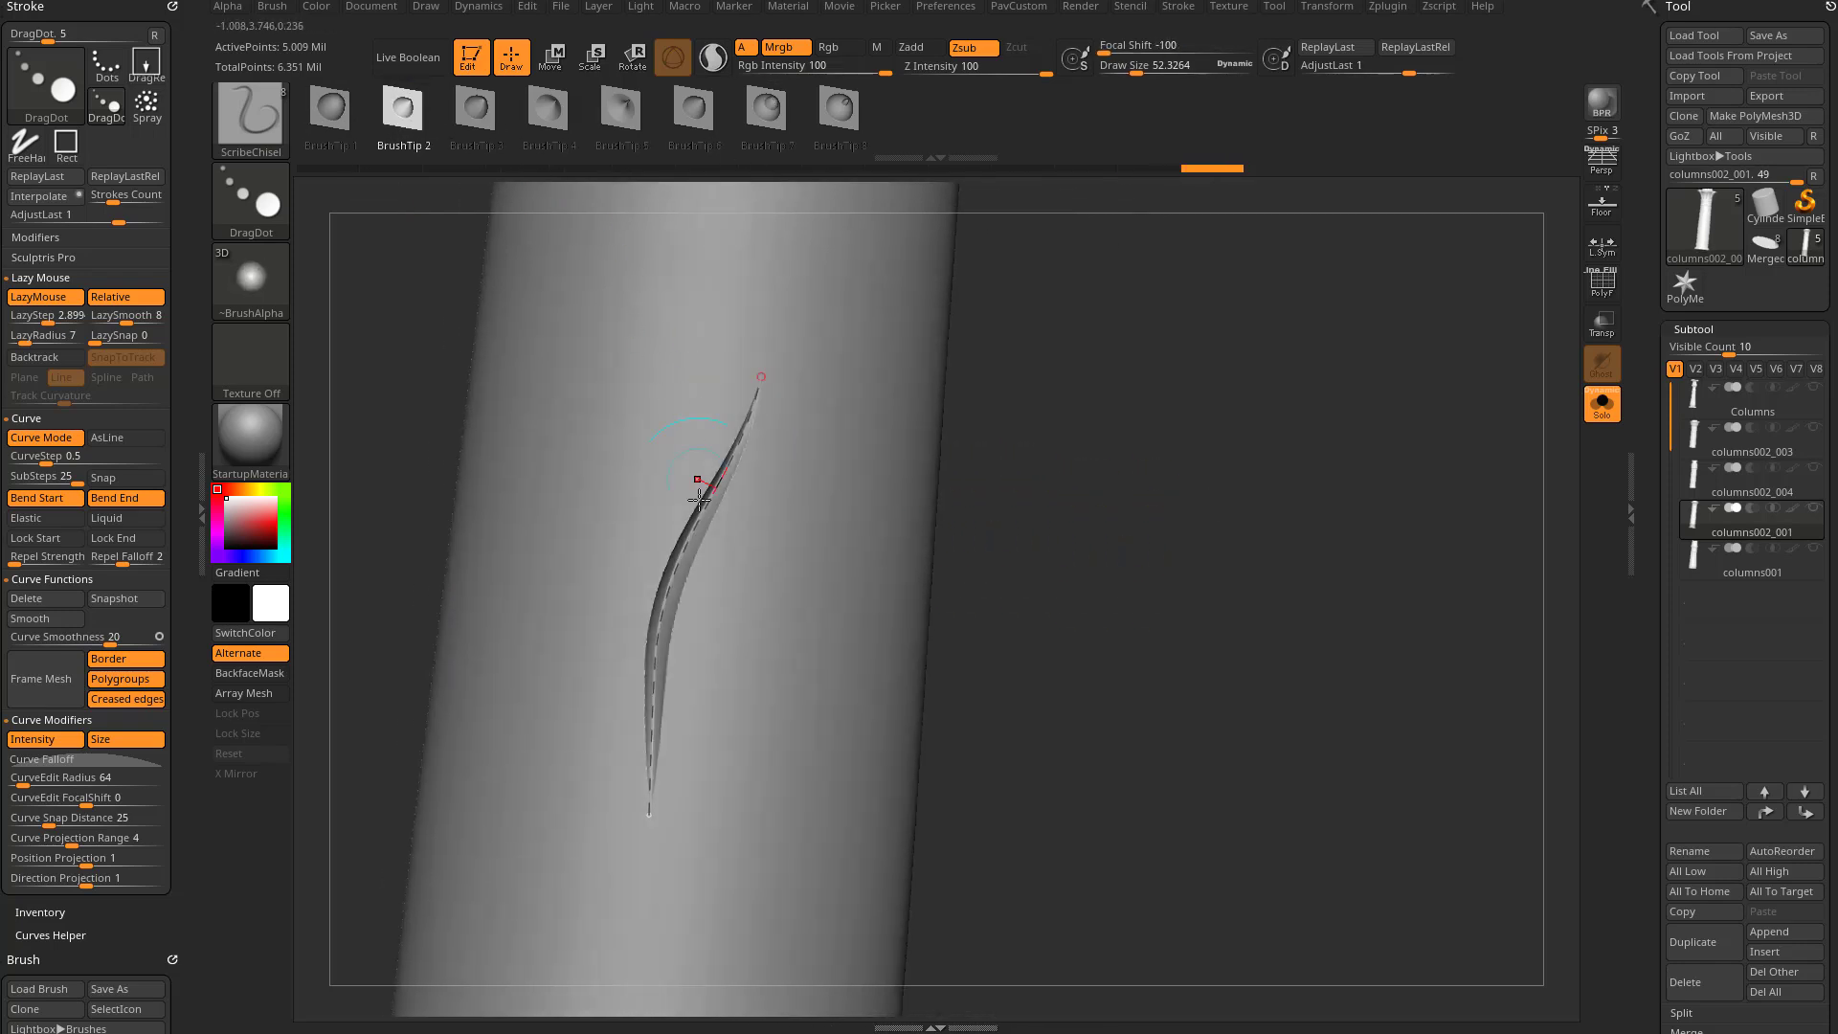
{"action": "left_click", "coordinate": [701, 498]}
Reapply the stroke along the curve with BrushTip 7 and inspect the groove up close
{"action": "mouse_move", "coordinate": [1015, 430]}
{"action": "left_mouse_down"}
{"action": "mouse_move", "coordinate": [1125, 421]}
{"action": "mouse_move", "coordinate": [1053, 406]}
{"action": "left_mouse_up"}
{"action": "left_click", "coordinate": [766, 109]}
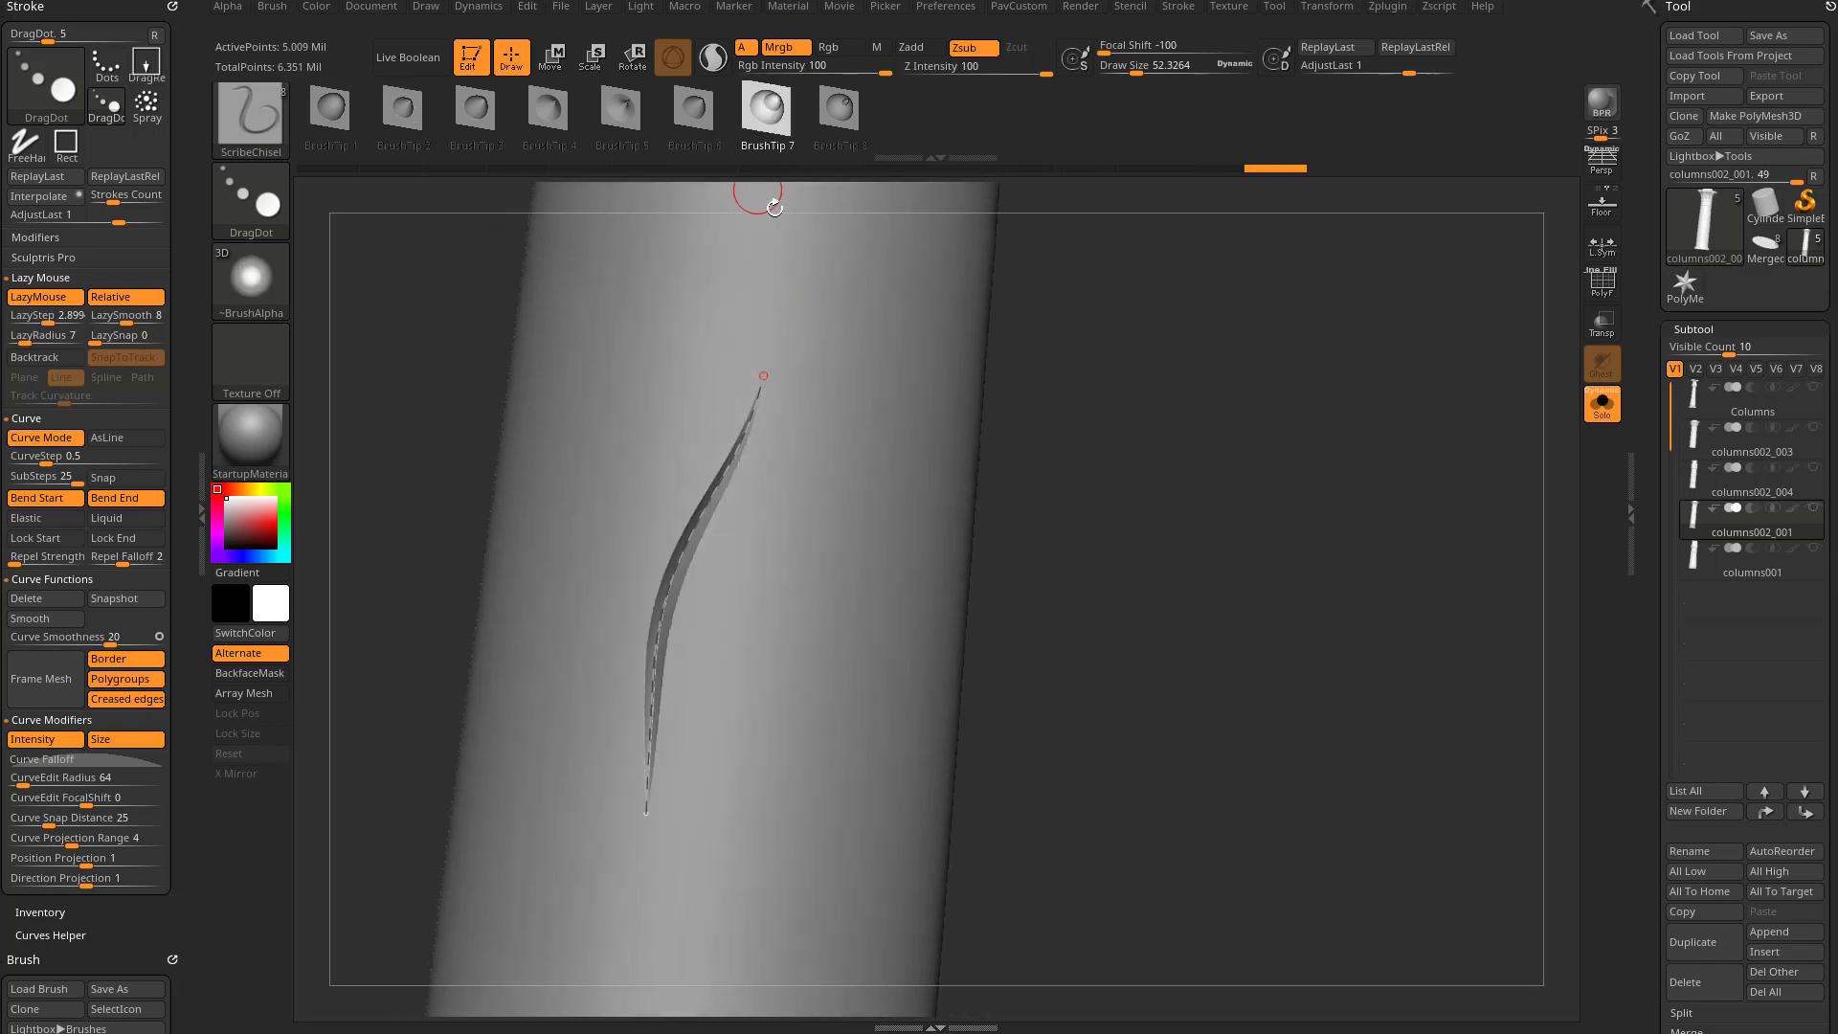
{"action": "left_click", "coordinate": [724, 485]}
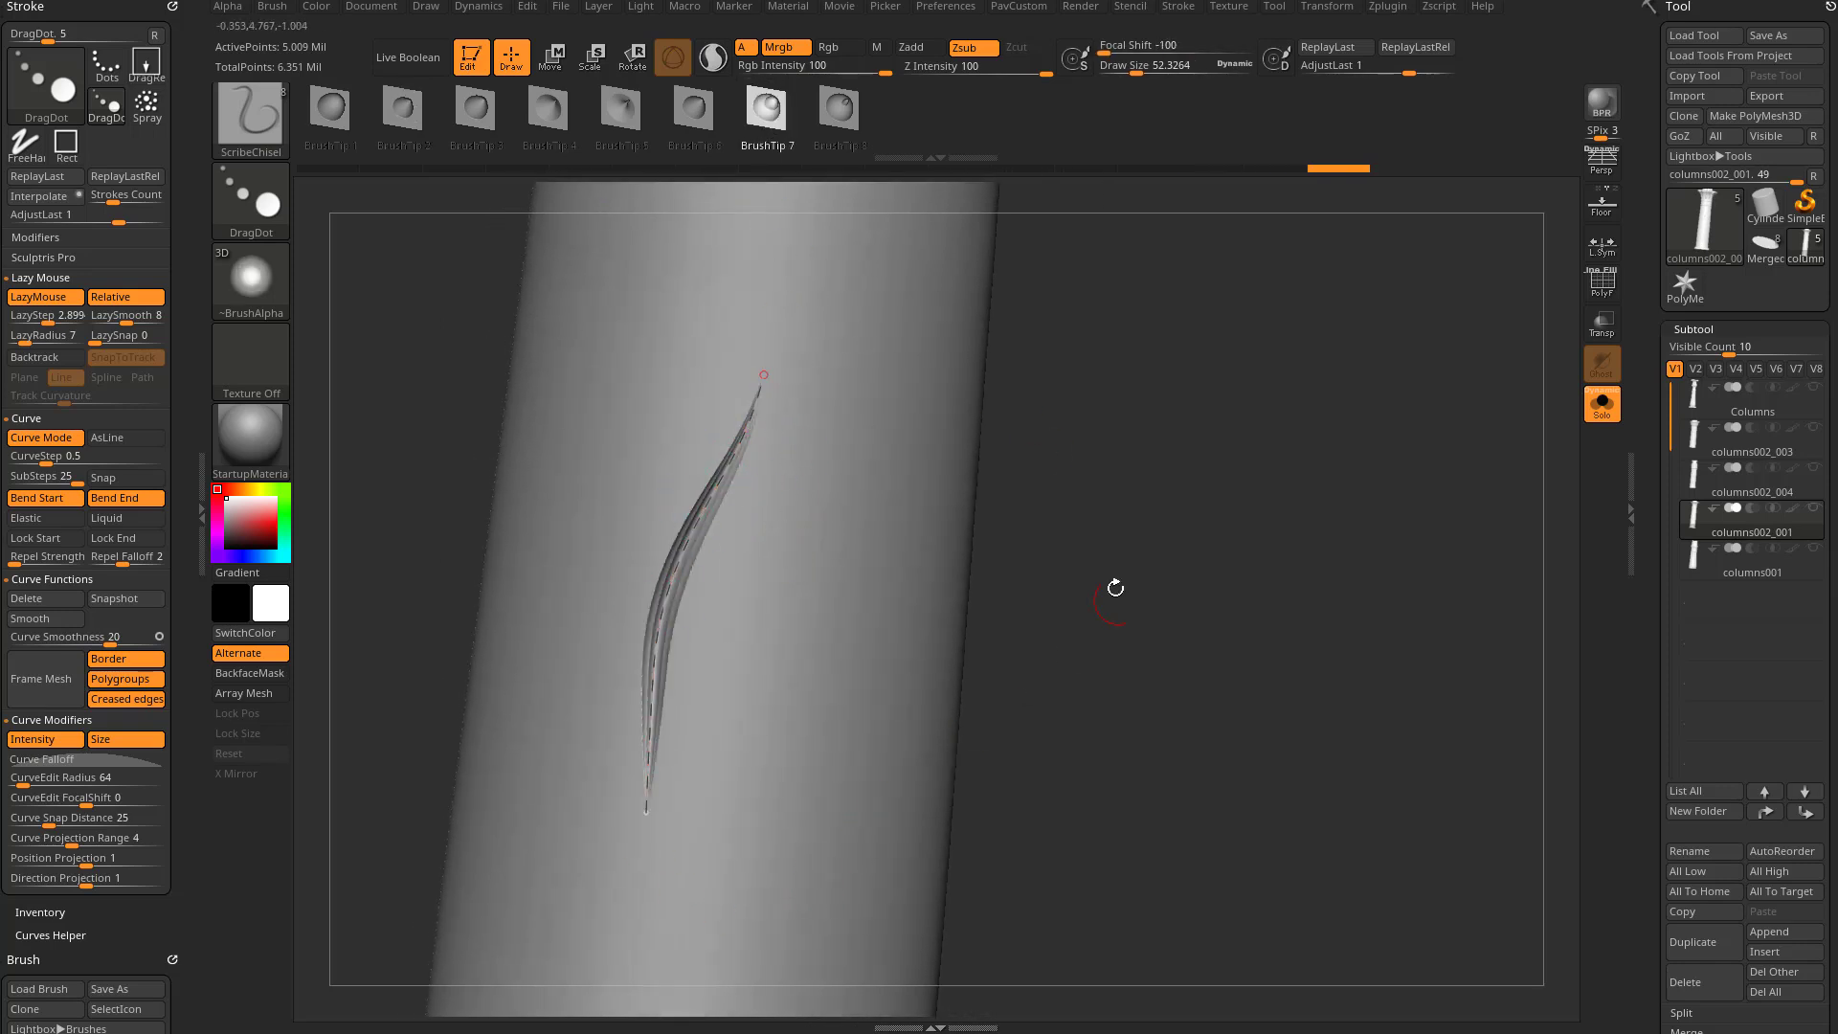
{"action": "mouse_move", "coordinate": [1115, 588]}
{"action": "left_mouse_down", "text": "alt"}
{"action": "mouse_move", "coordinate": [1239, 550]}
{"action": "mouse_move", "coordinate": [1280, 562]}
{"action": "mouse_move", "coordinate": [1030, 402]}
{"action": "left_mouse_up", "text": "alt"}
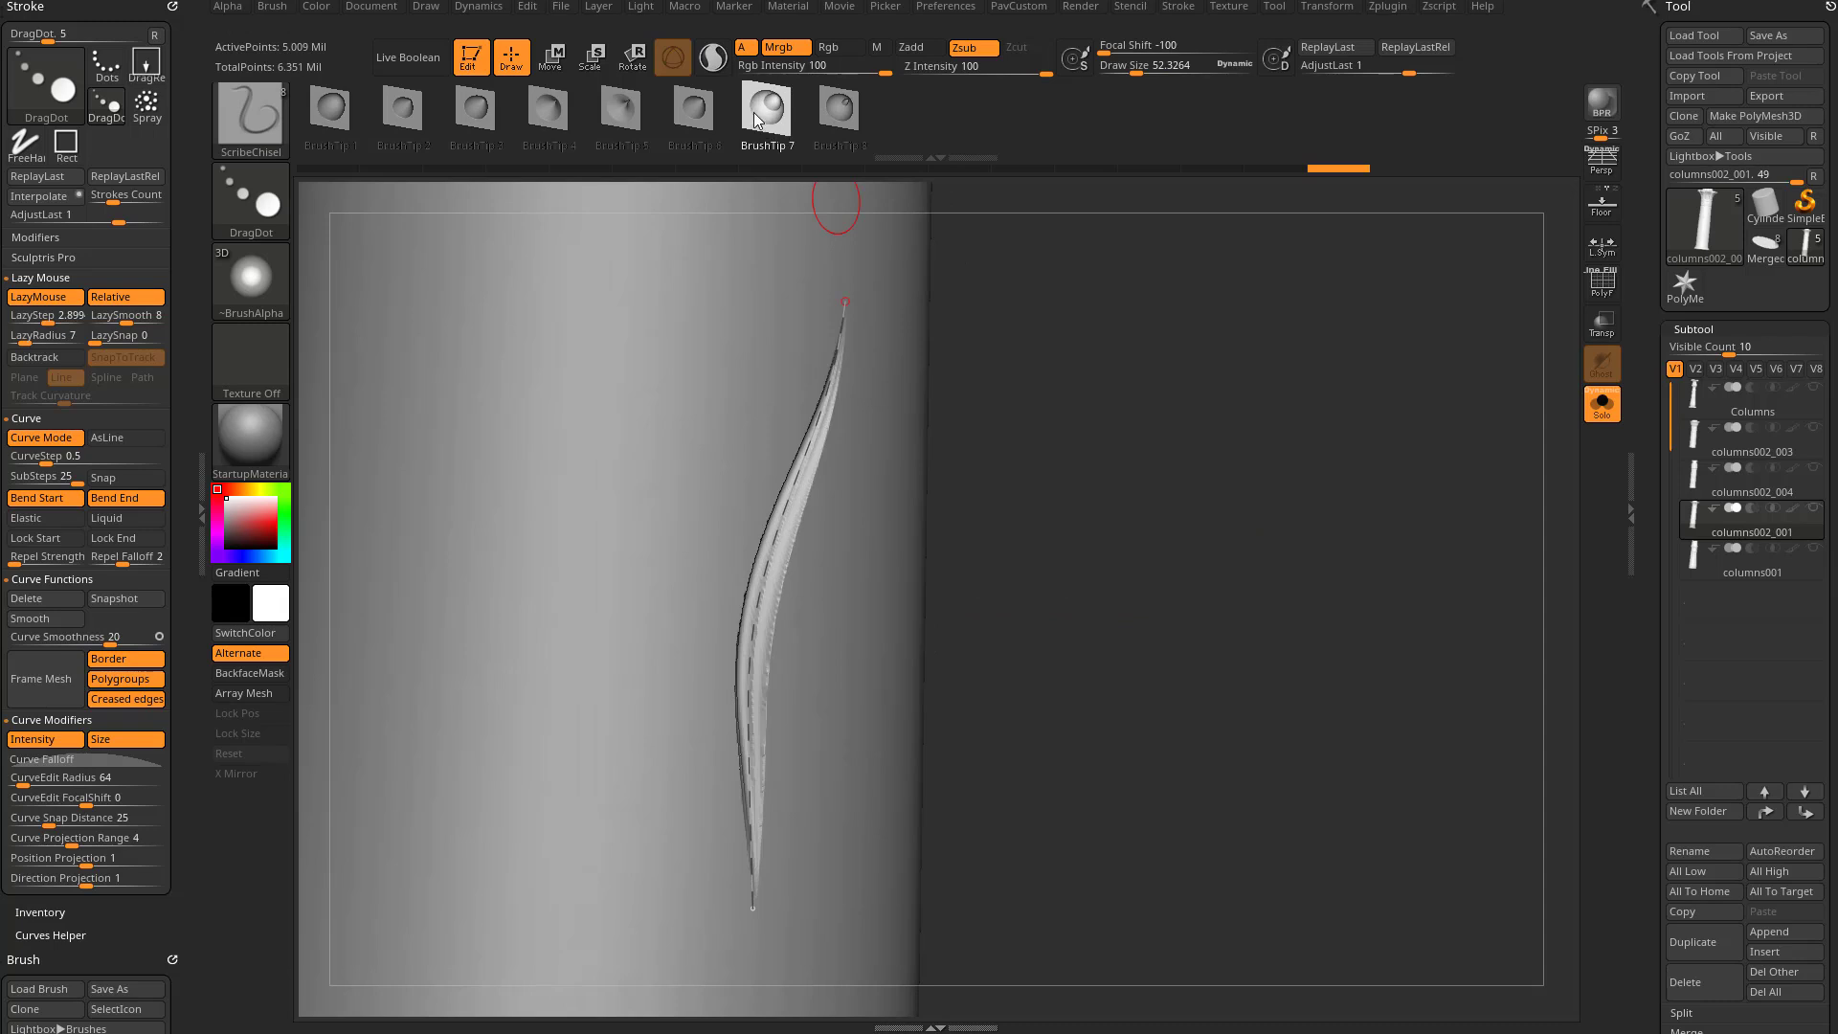
{"action": "mouse_move", "coordinate": [1125, 435]}
{"action": "left_mouse_down", "text": "alt"}
{"action": "mouse_move", "coordinate": [1100, 468]}
{"action": "mouse_move", "coordinate": [1141, 478]}
{"action": "left_mouse_up", "text": "alt"}
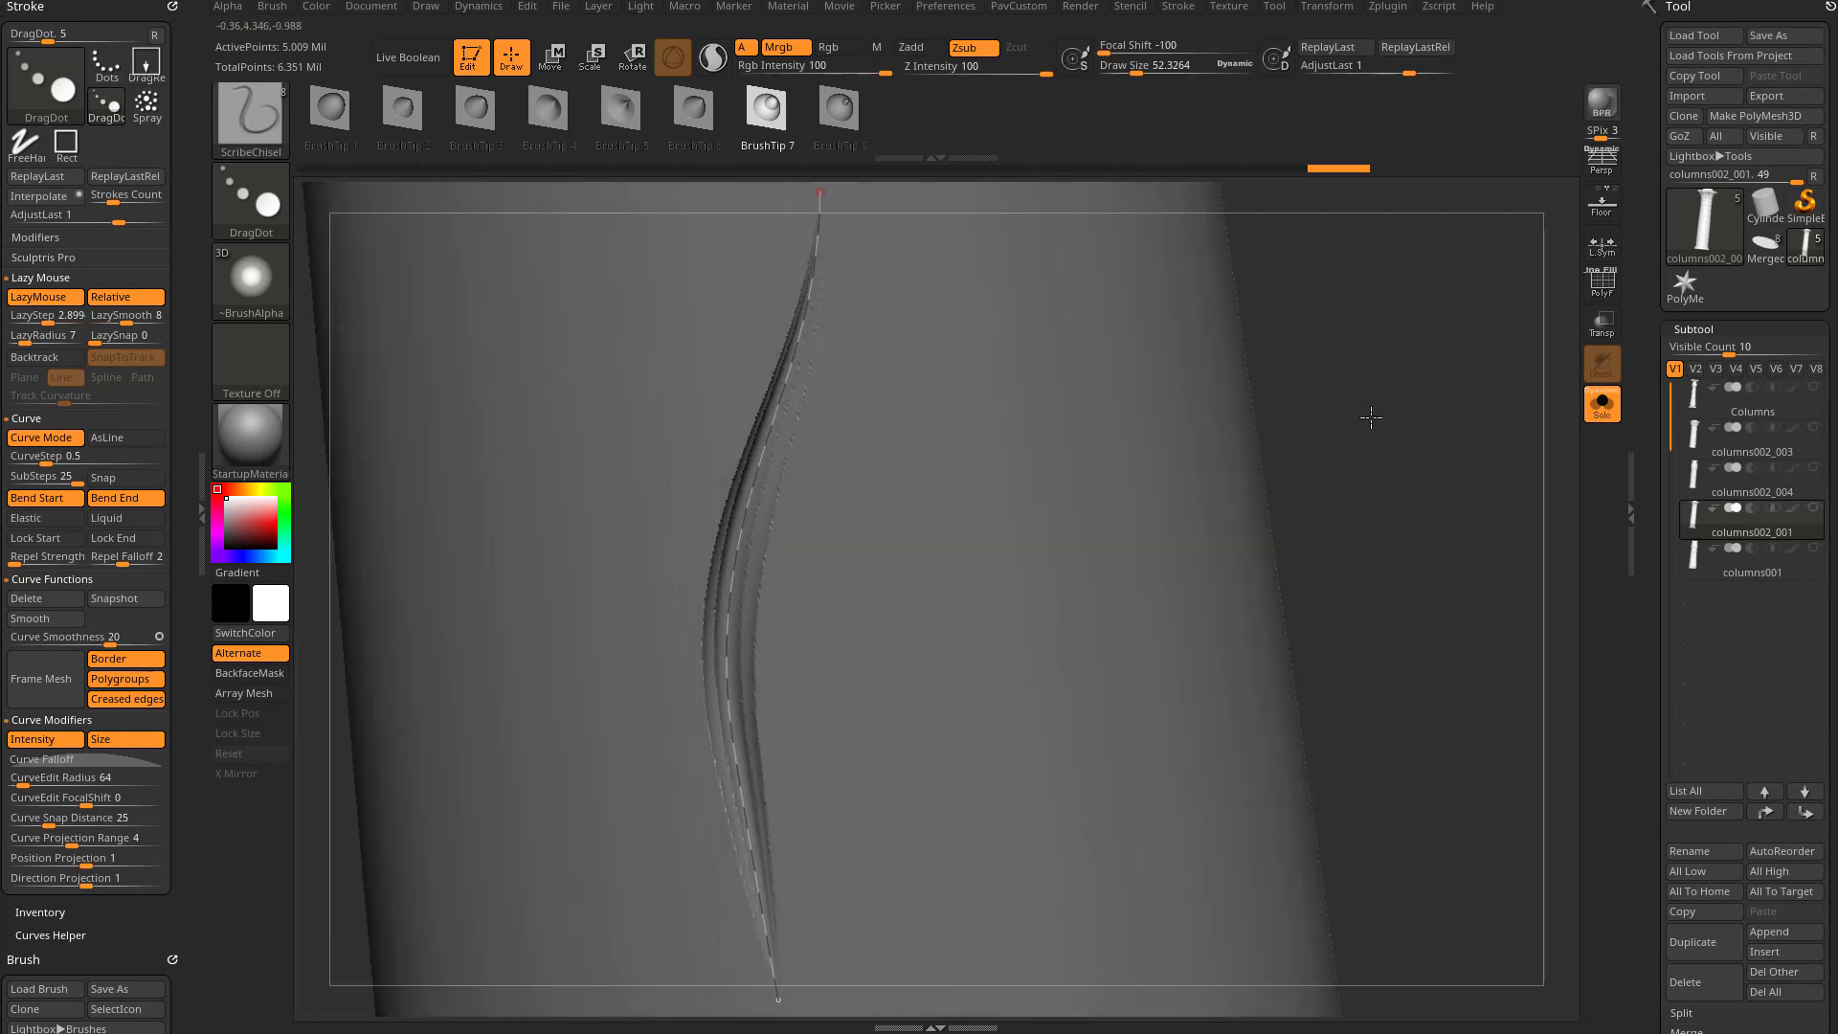
{"action": "mouse_move", "coordinate": [1370, 415]}
{"action": "right_mouse_down"}
{"action": "mouse_move", "coordinate": [1359, 337]}
{"action": "mouse_move", "coordinate": [861, 451]}
{"action": "right_mouse_up"}
{"action": "right_click_drag", "start_coordinate": [1224, 490], "coordinate": [1296, 440]}
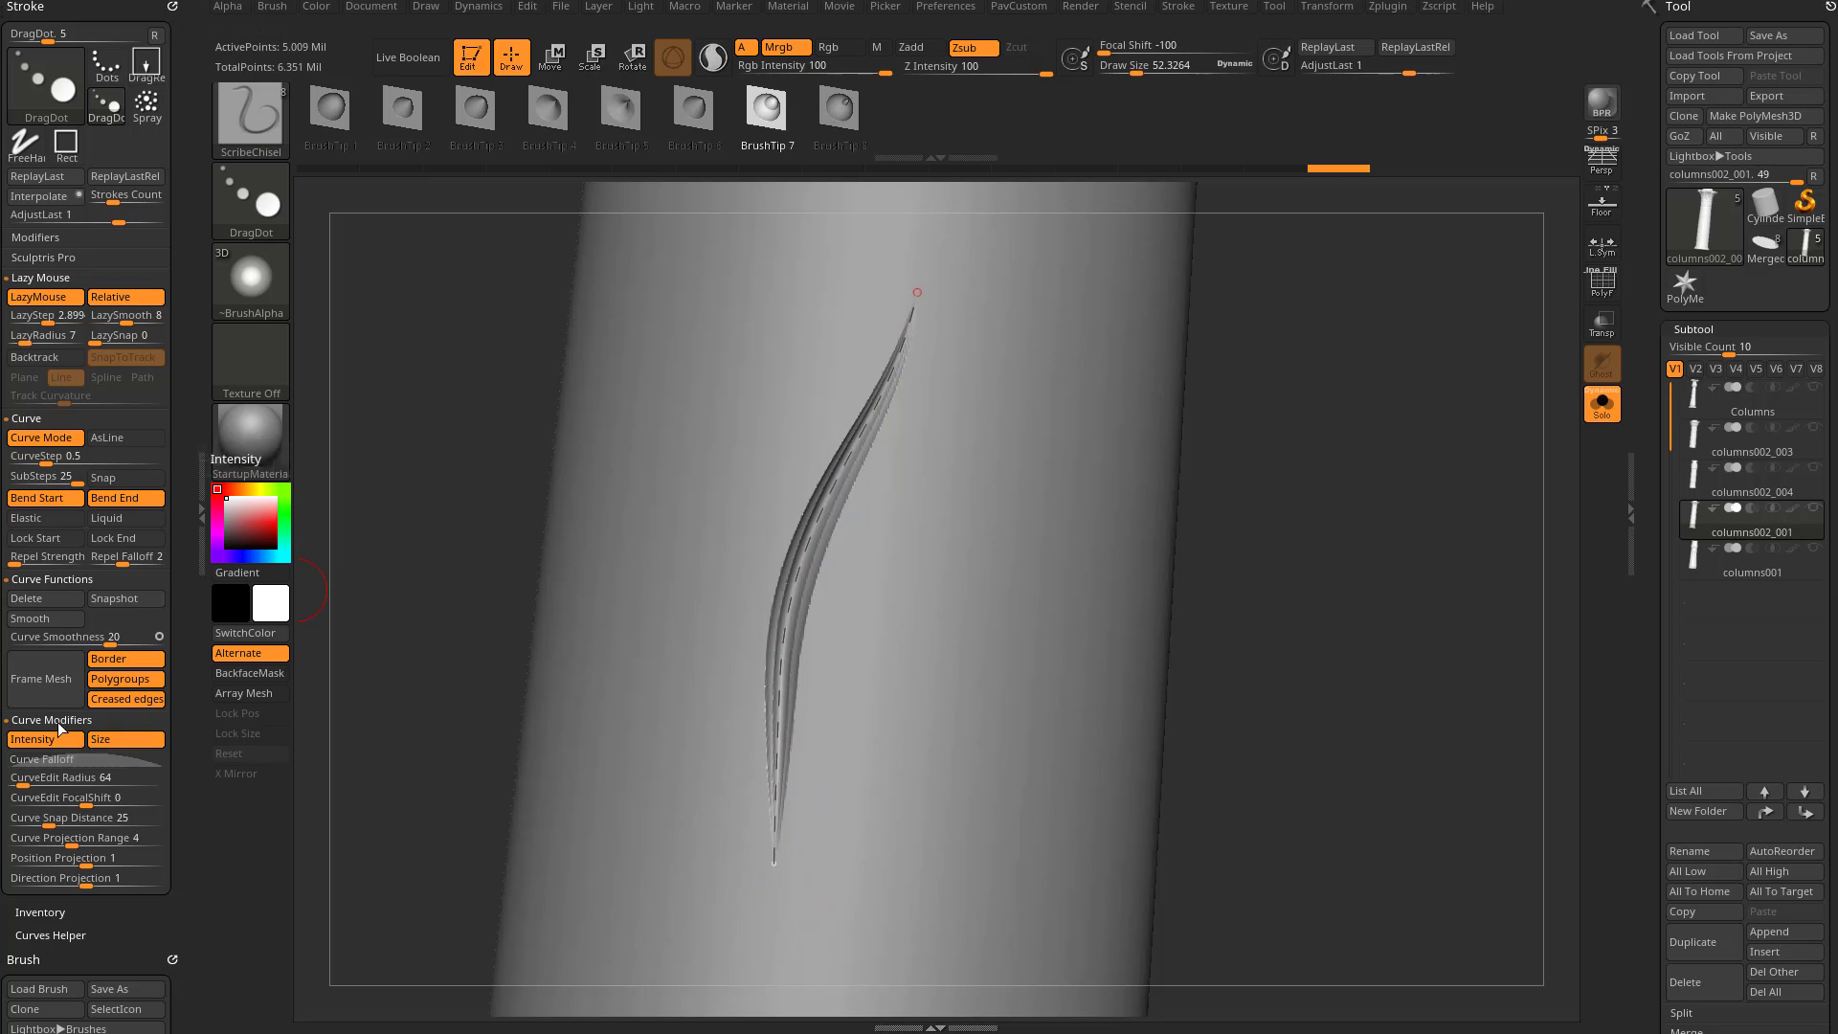
Reset the Curve Falloff graph in the Curve Modifiers and update the stroke along the curve
{"action": "left_click_drag", "start_coordinate": [65, 756], "coordinate": [107, 591]}
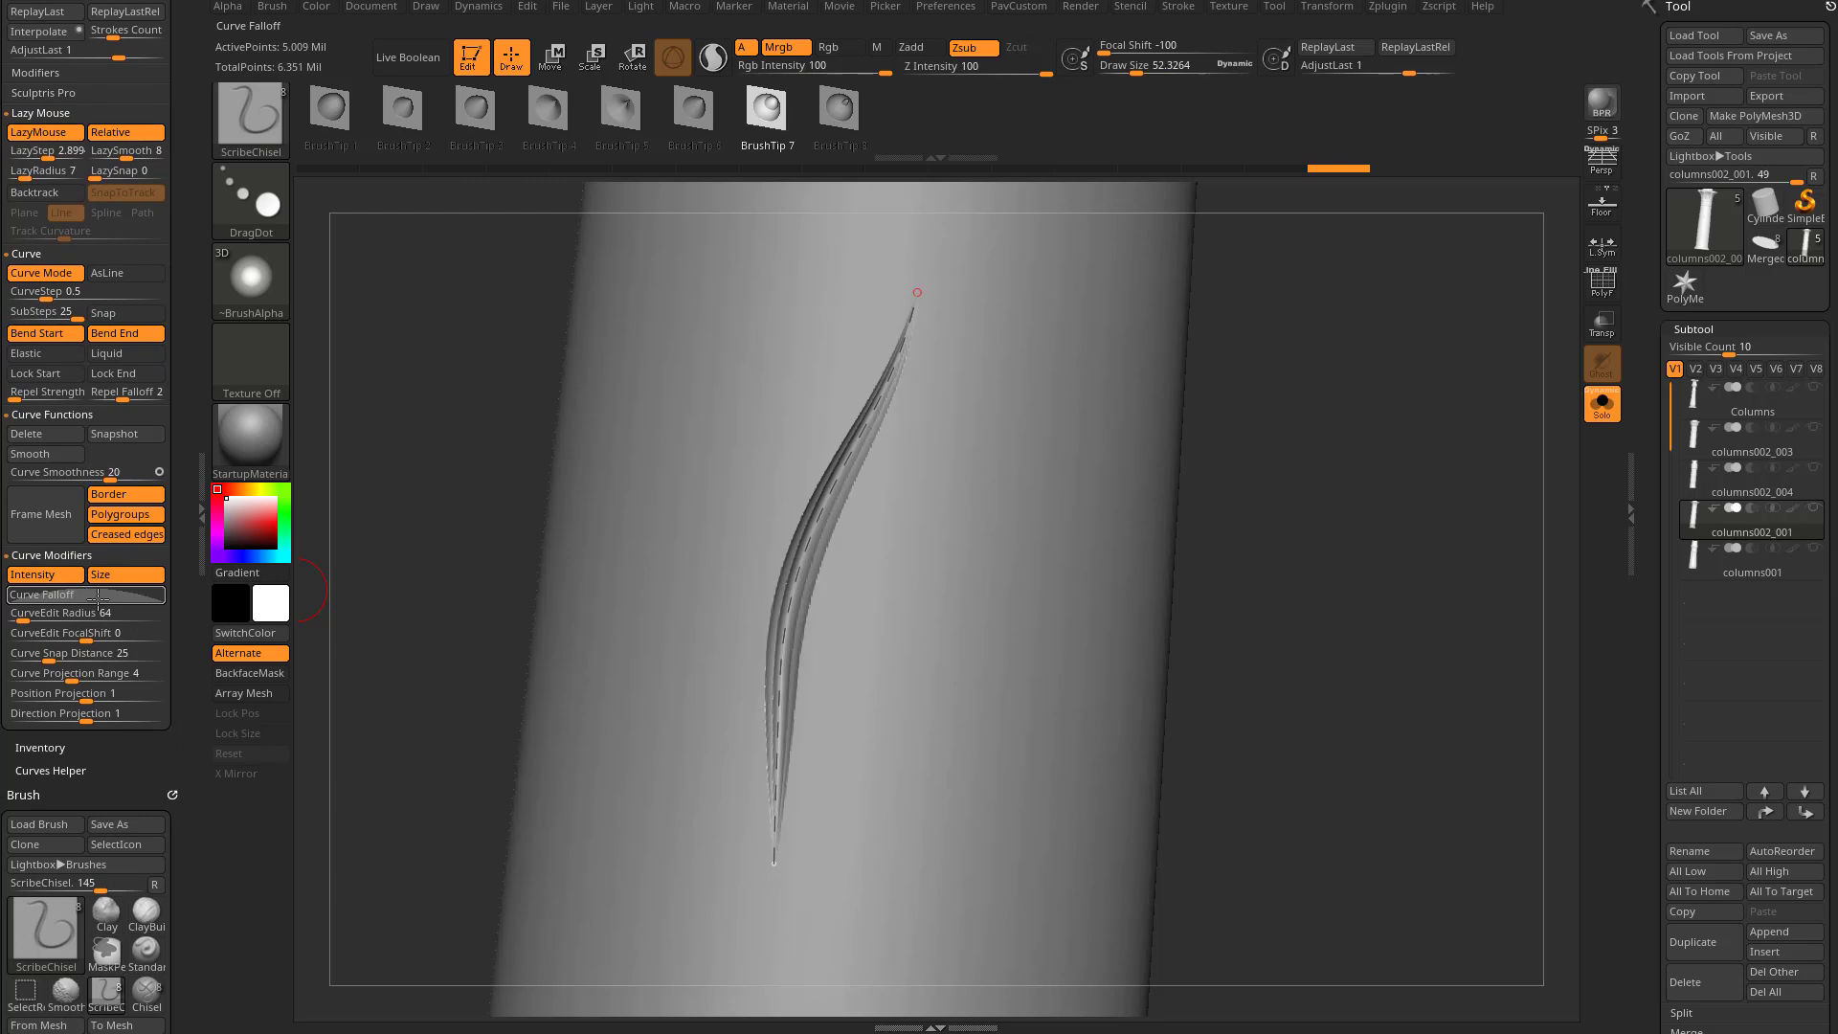
{"action": "left_click", "coordinate": [88, 595]}
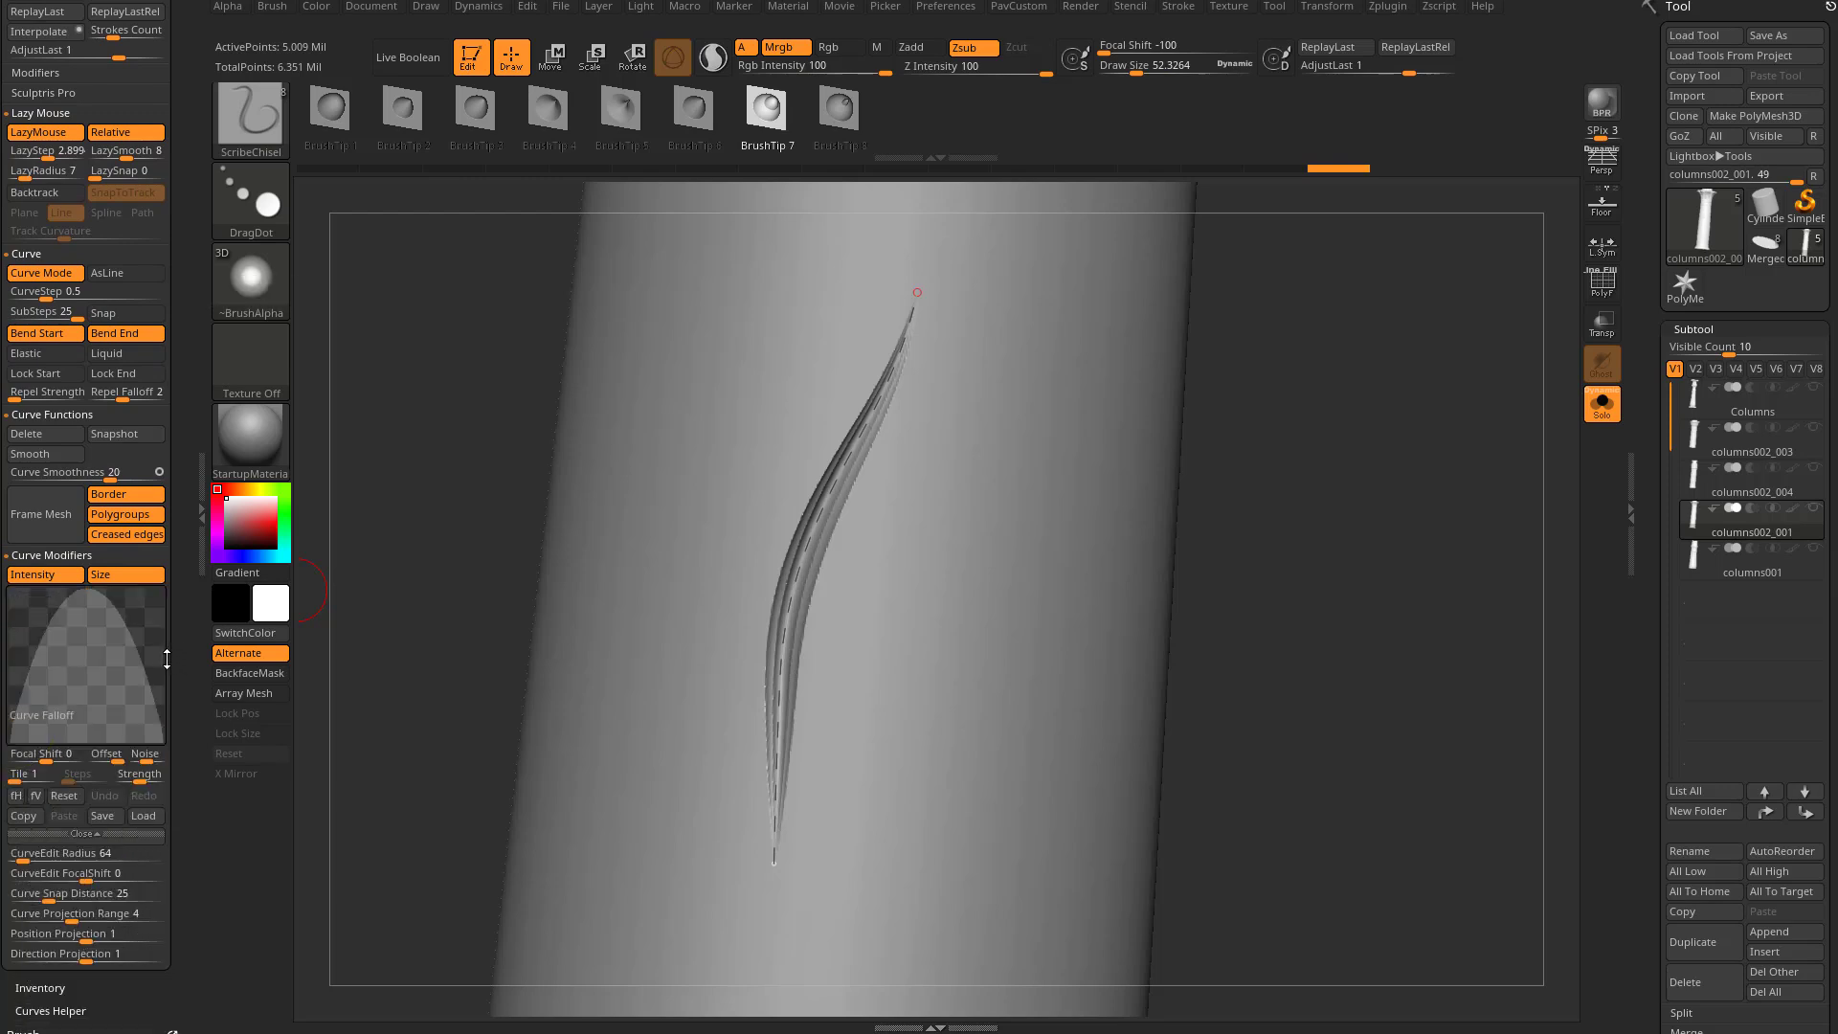
{"action": "mouse_move", "coordinate": [84, 592]}
{"action": "left_click", "coordinate": [64, 796]}
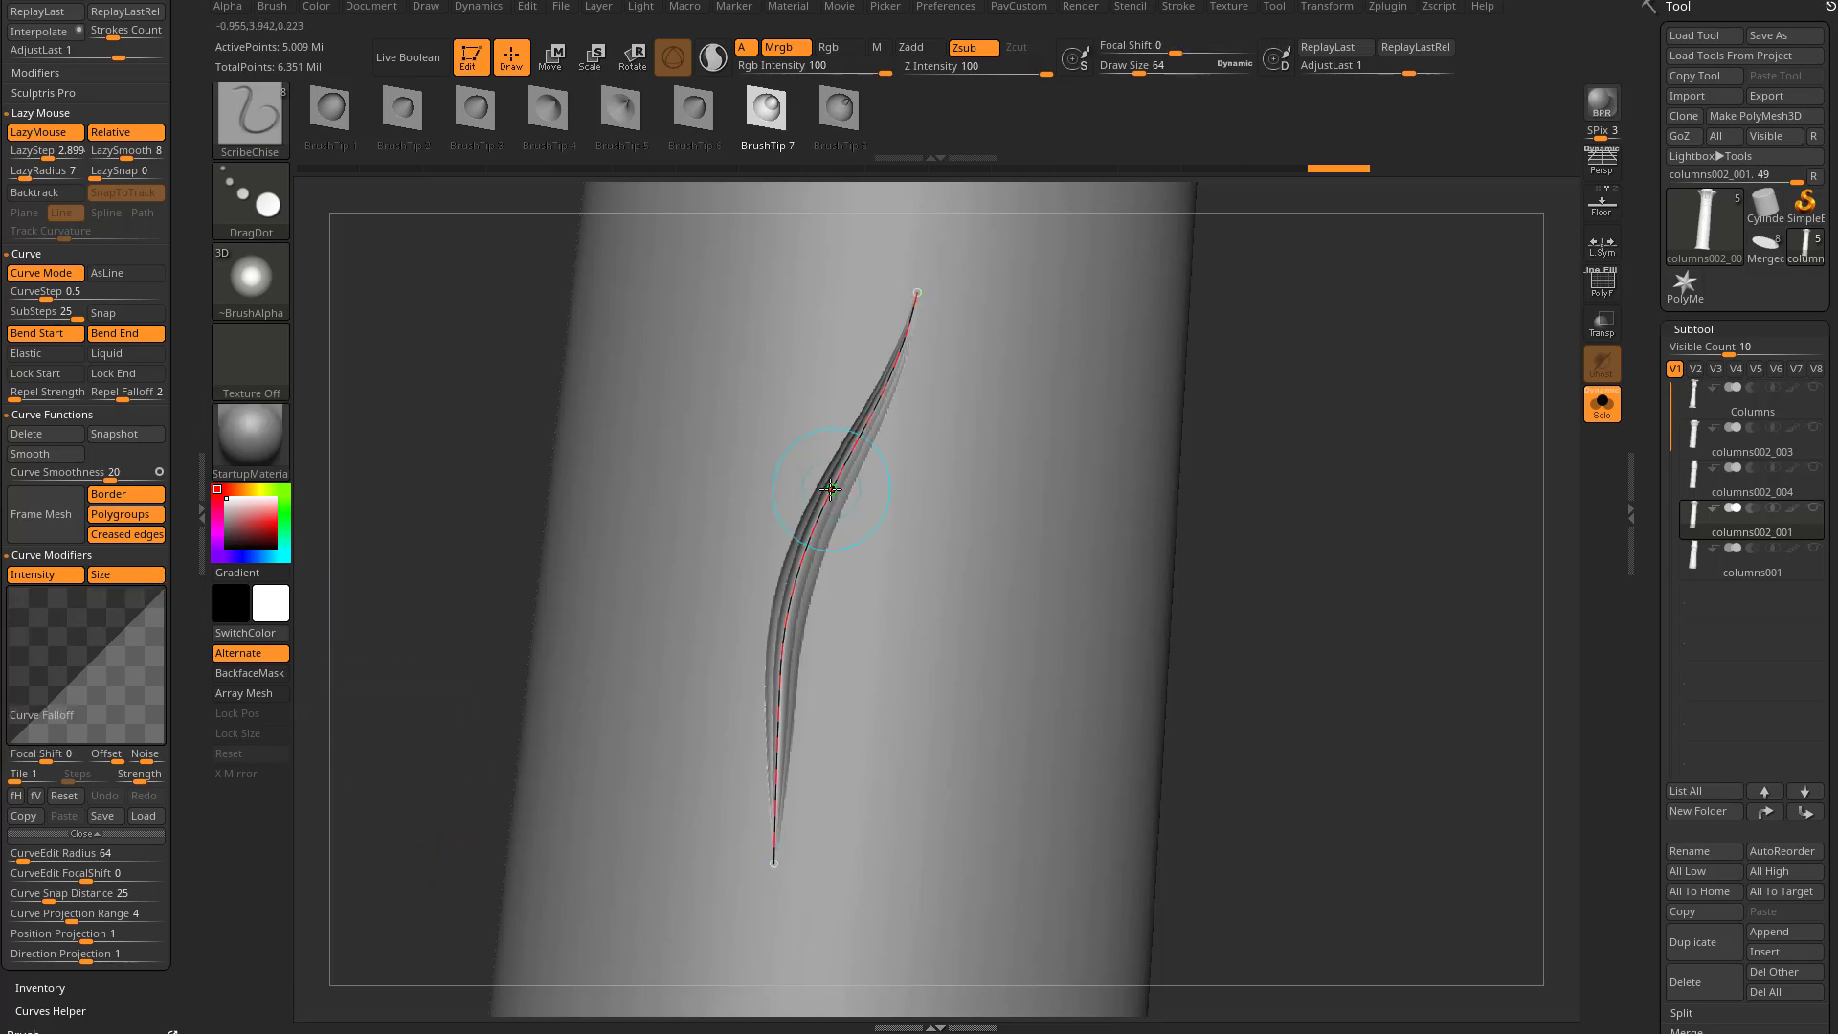
{"action": "left_click_drag", "start_coordinate": [831, 490], "coordinate": [862, 472]}
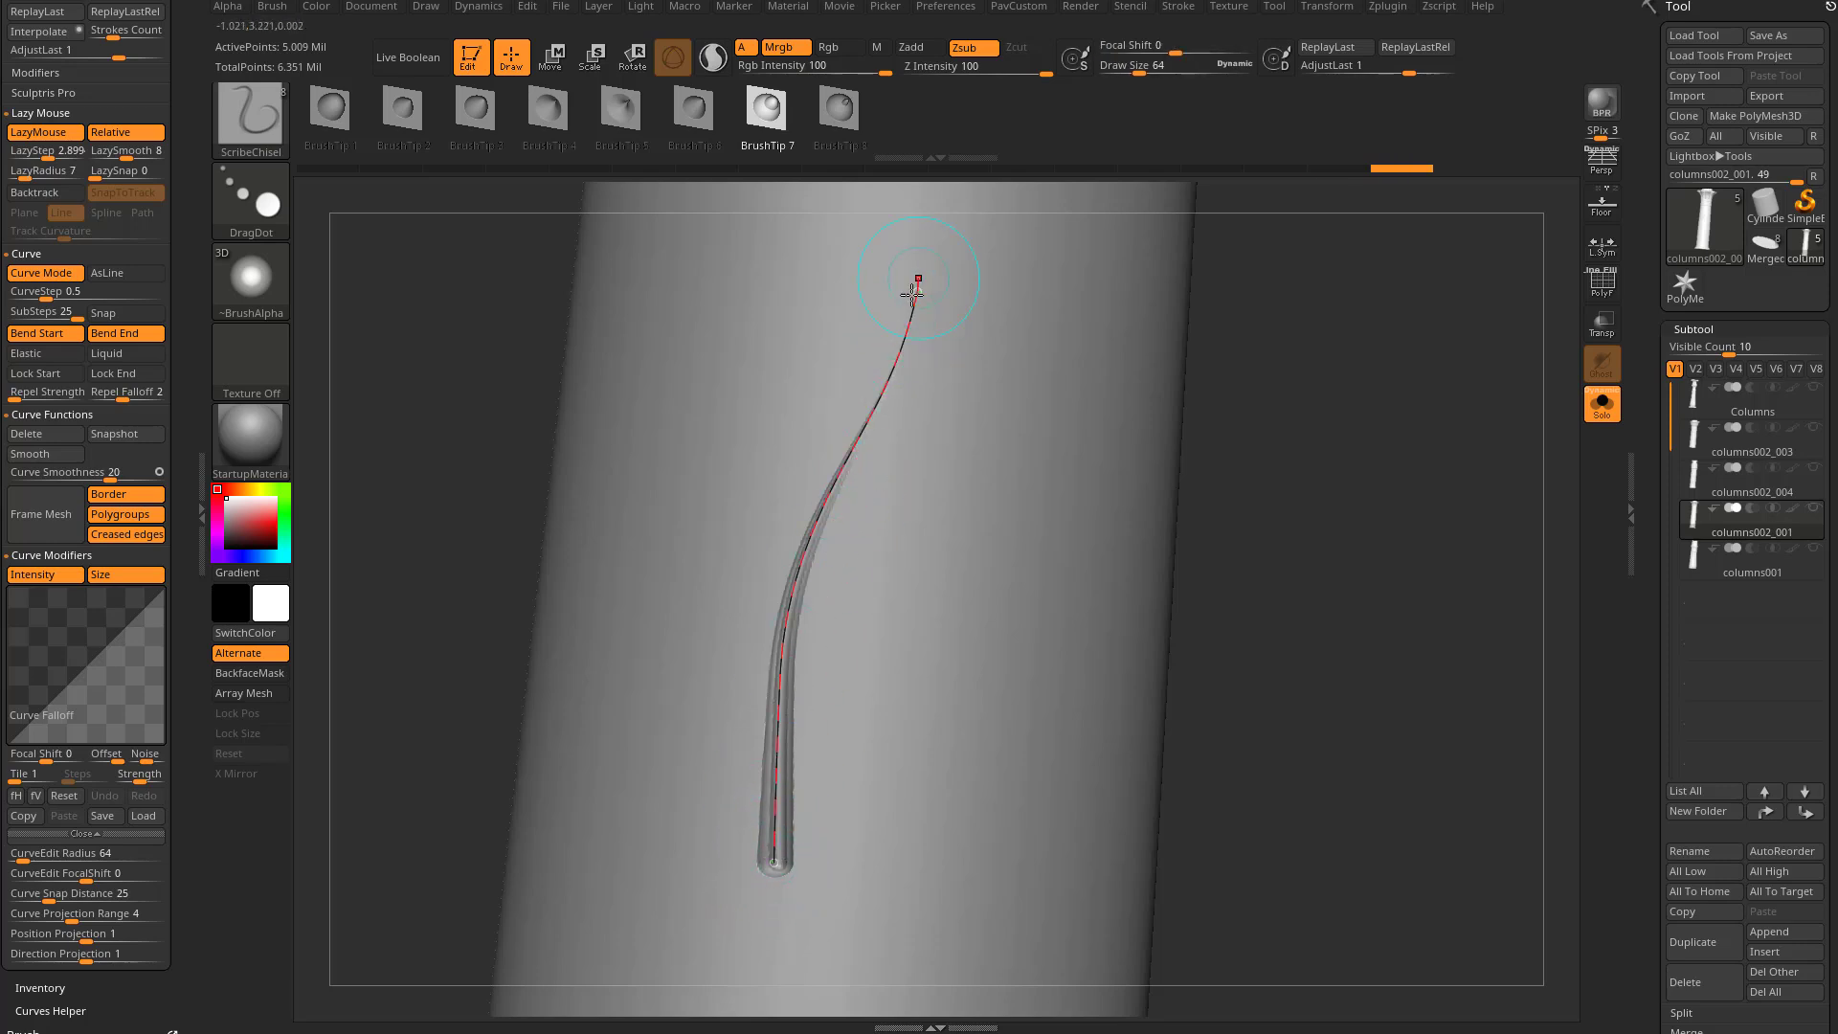
{"action": "left_click_drag", "start_coordinate": [1263, 482], "coordinate": [1187, 476], "text": "alt"}
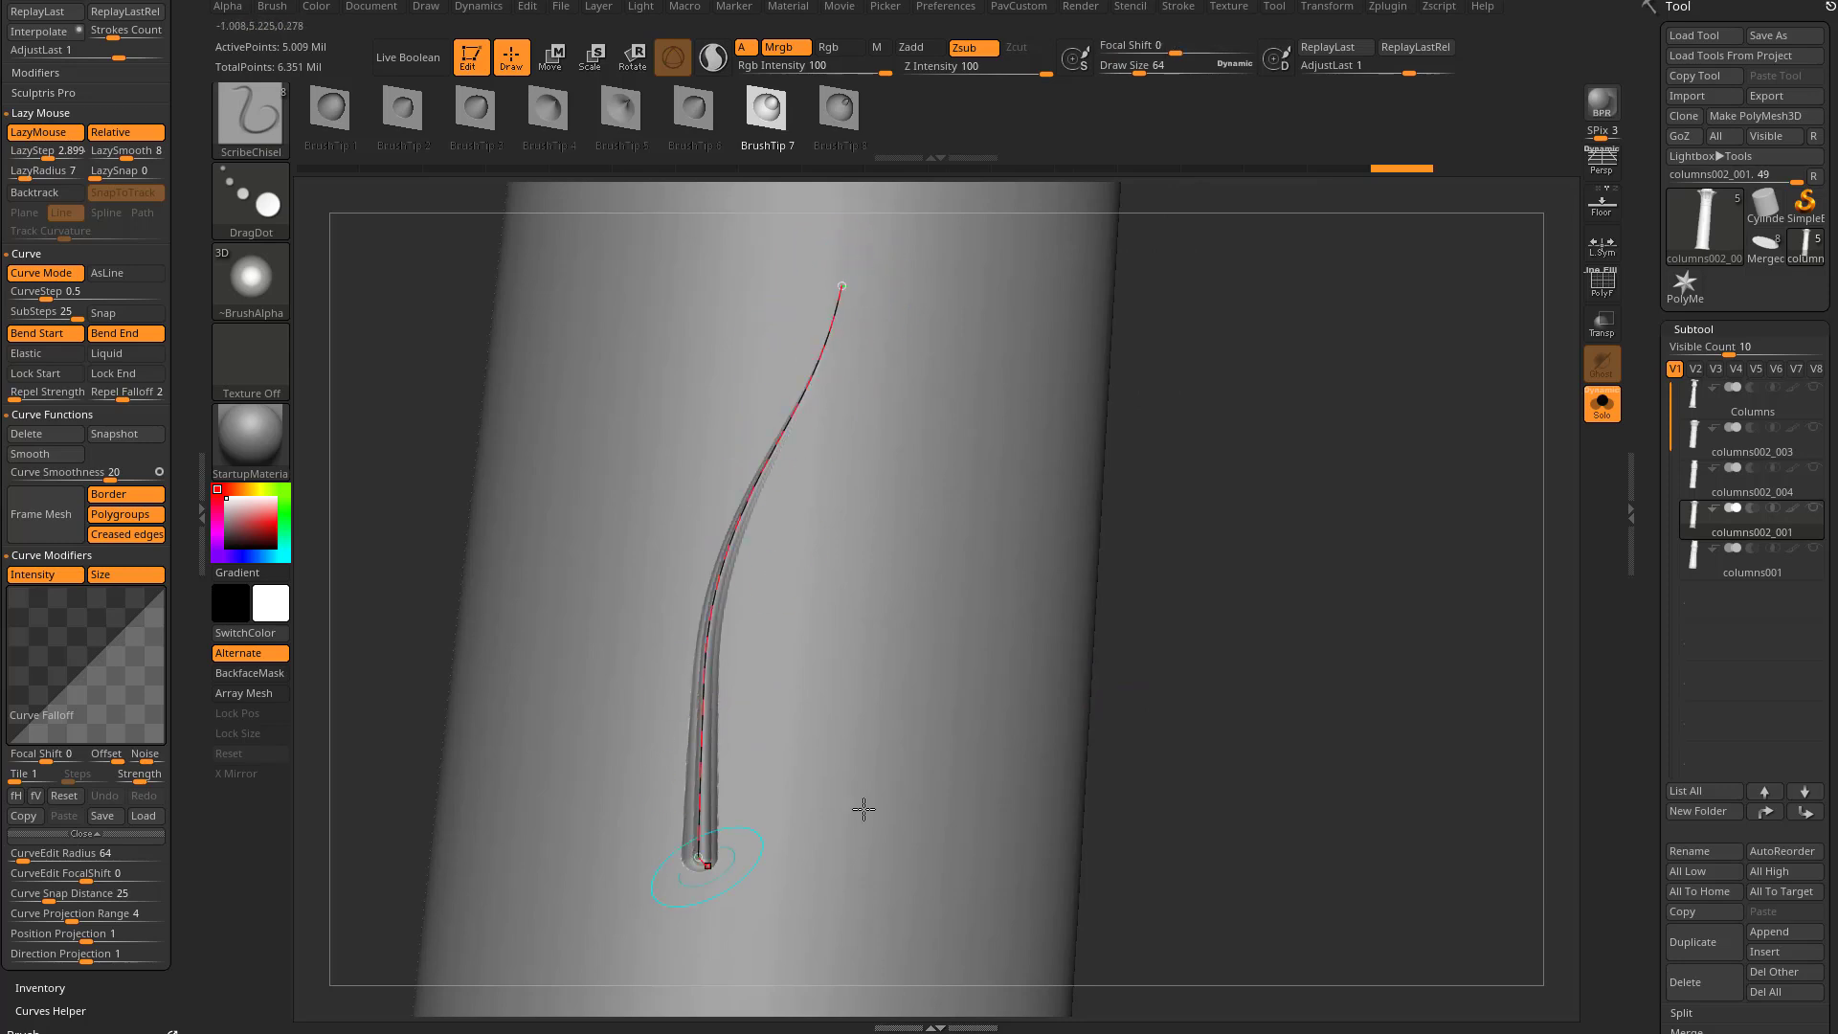
{"action": "left_click_drag", "start_coordinate": [1182, 638], "coordinate": [1101, 652], "text": "alt"}
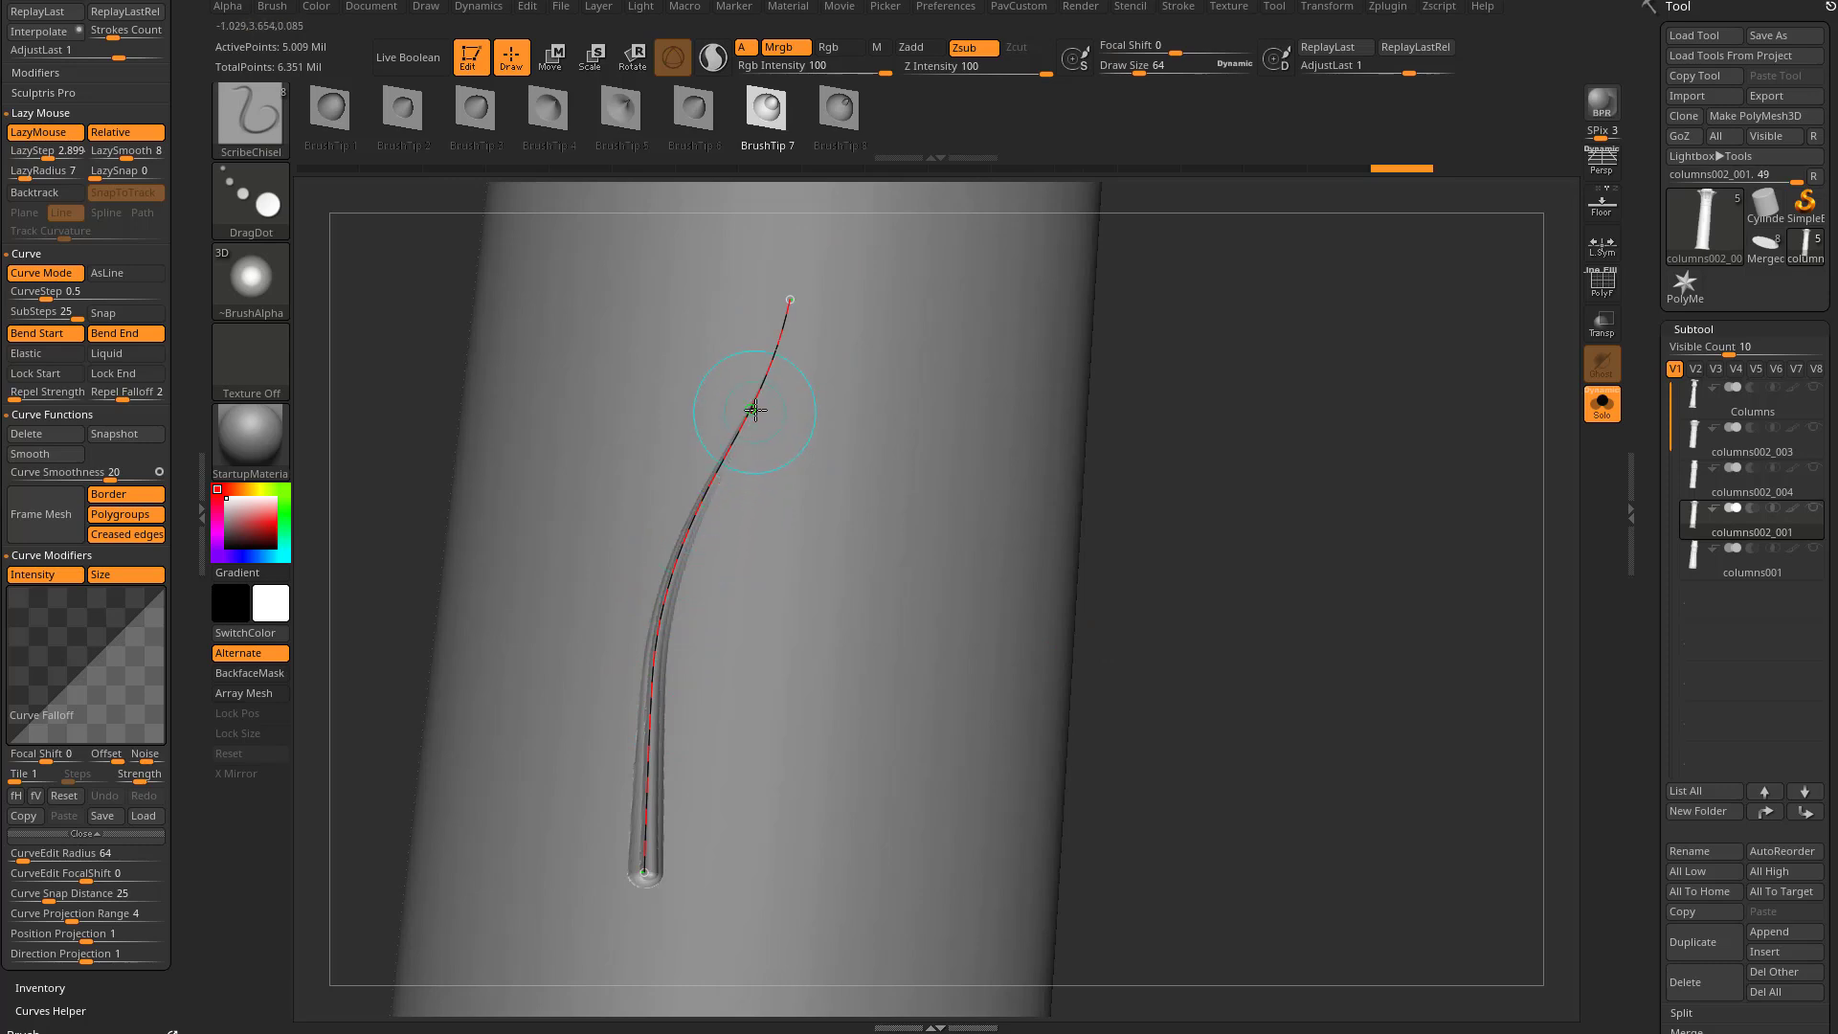
Nudge the middle of the curve and set the CurveEdit Radius to 177
{"action": "mouse_move", "coordinate": [716, 470]}
{"action": "left_mouse_down"}
{"action": "mouse_move", "coordinate": [704, 484]}
{"action": "mouse_move", "coordinate": [735, 449]}
{"action": "left_mouse_up"}
{"action": "left_click_drag", "start_coordinate": [675, 557], "coordinate": [705, 549]}
{"action": "key", "text": "s"}
{"action": "left_click_drag", "start_coordinate": [713, 486], "coordinate": [741, 483]}
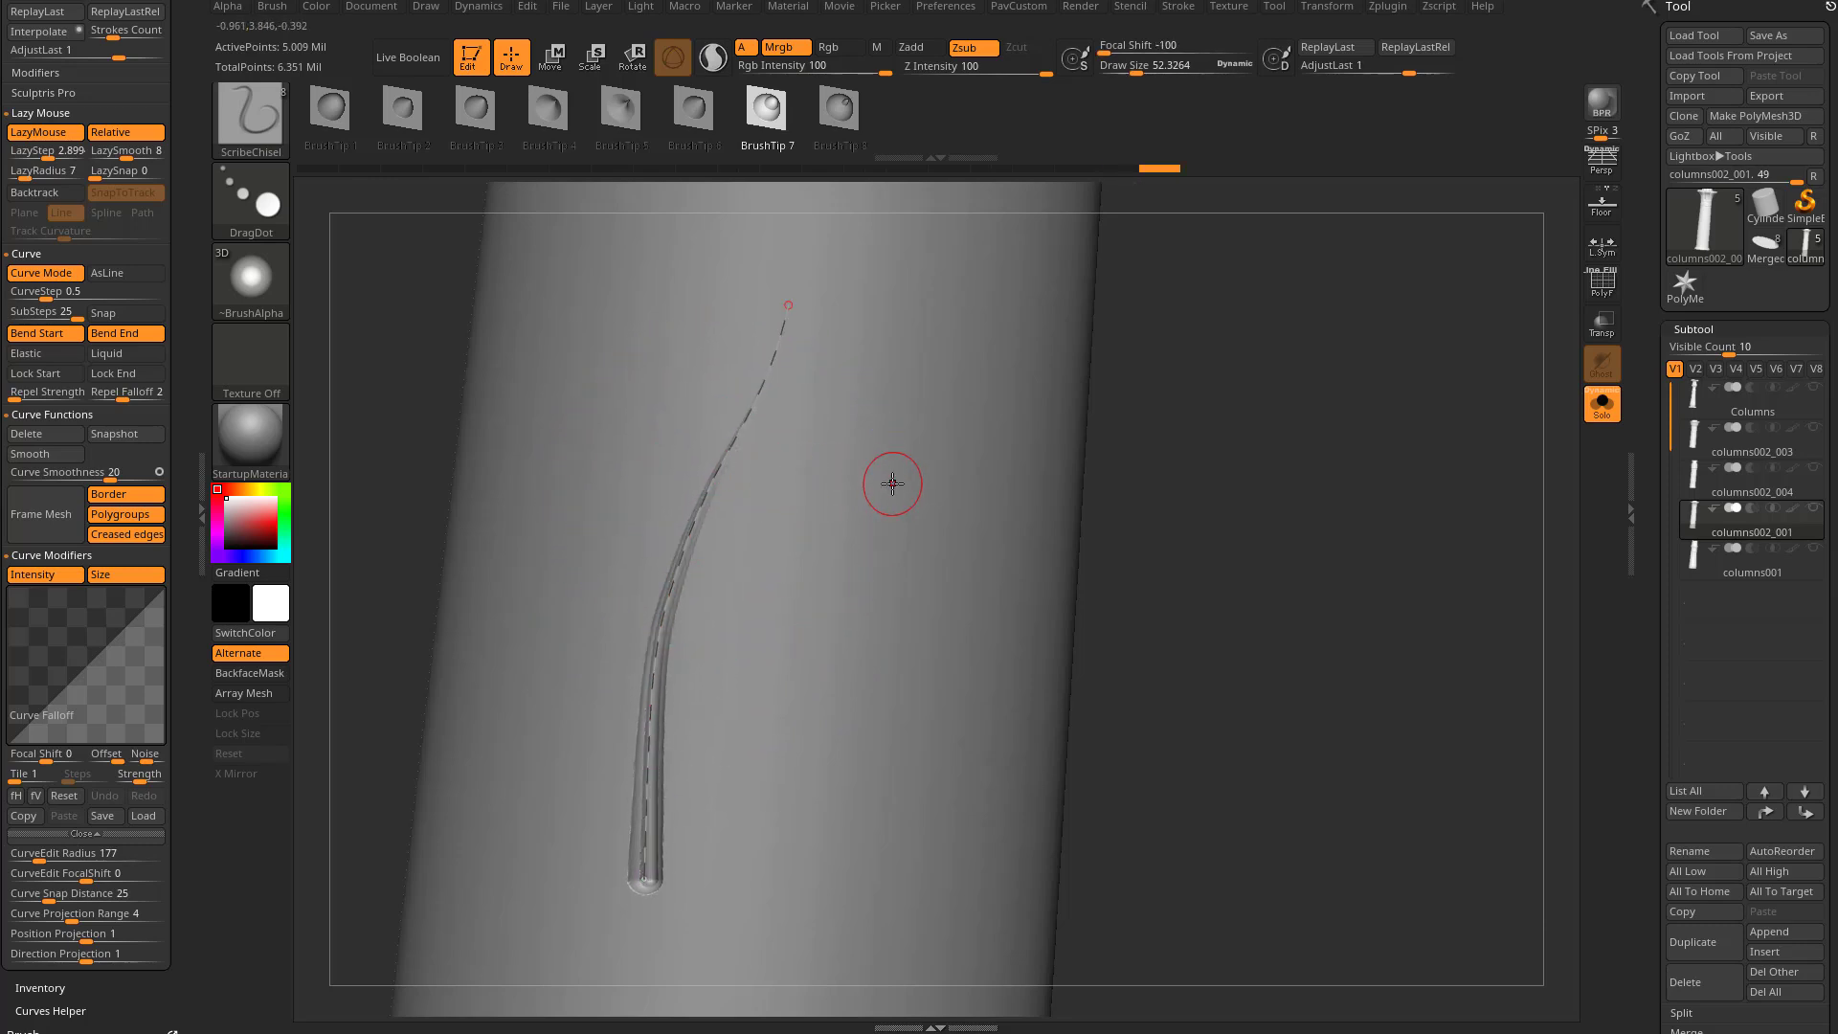
Reapply the stroke along the curve with Draw Size about 76 and again with Draw Size about 27
{"action": "key", "text": "s"}
{"action": "left_click_drag", "start_coordinate": [893, 484], "coordinate": [899, 479]}
{"action": "left_click", "coordinate": [718, 479]}
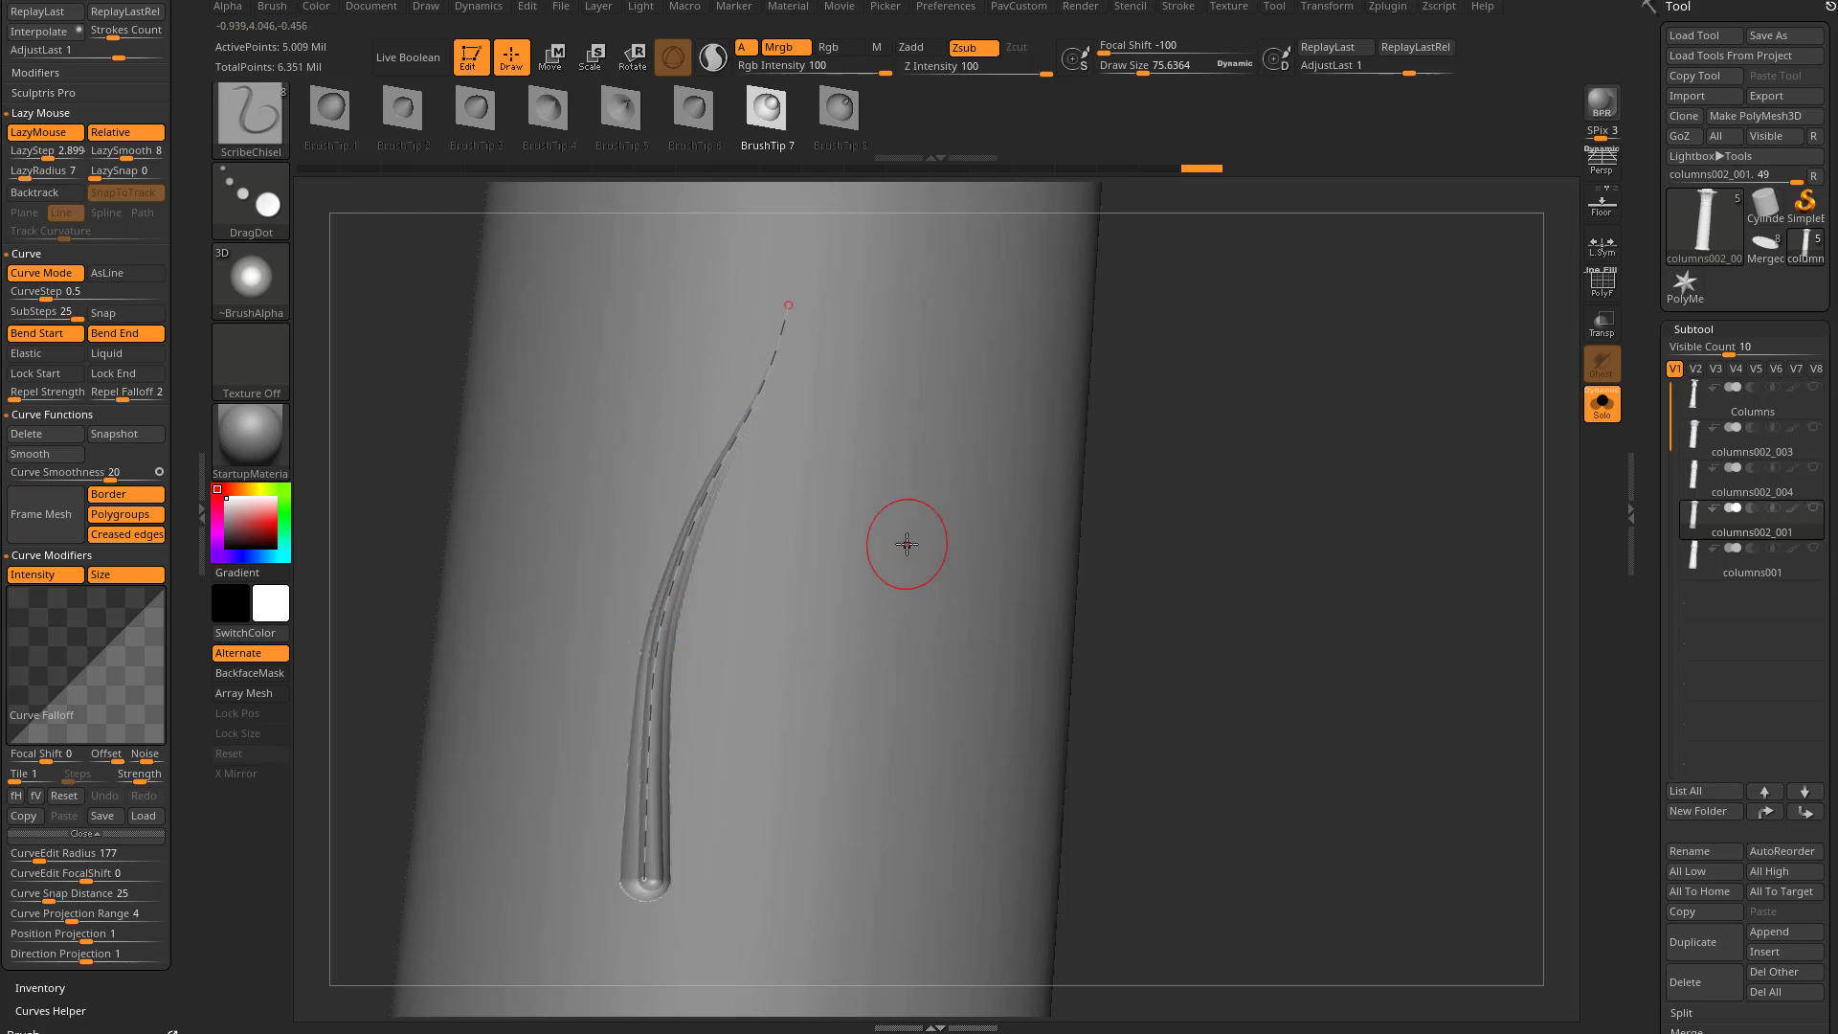
{"action": "key", "text": "s"}
{"action": "left_click_drag", "start_coordinate": [906, 544], "coordinate": [901, 546]}
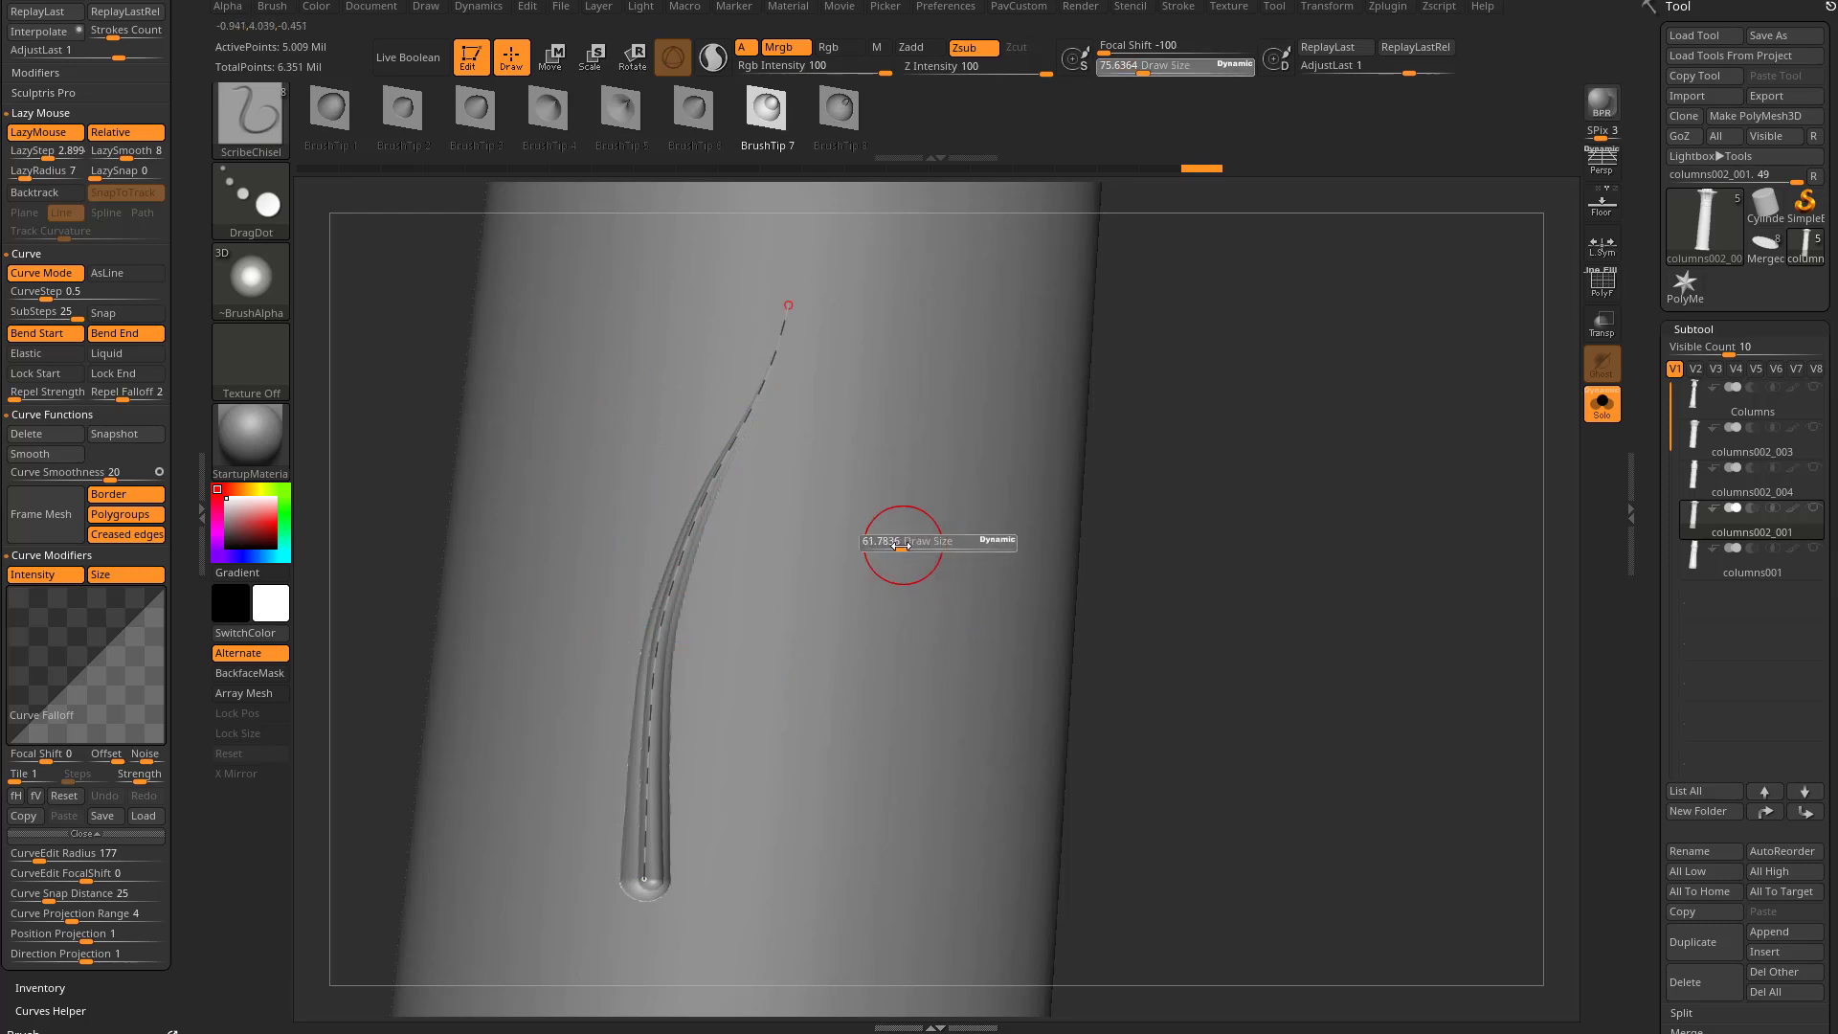
{"action": "left_click", "coordinate": [687, 534]}
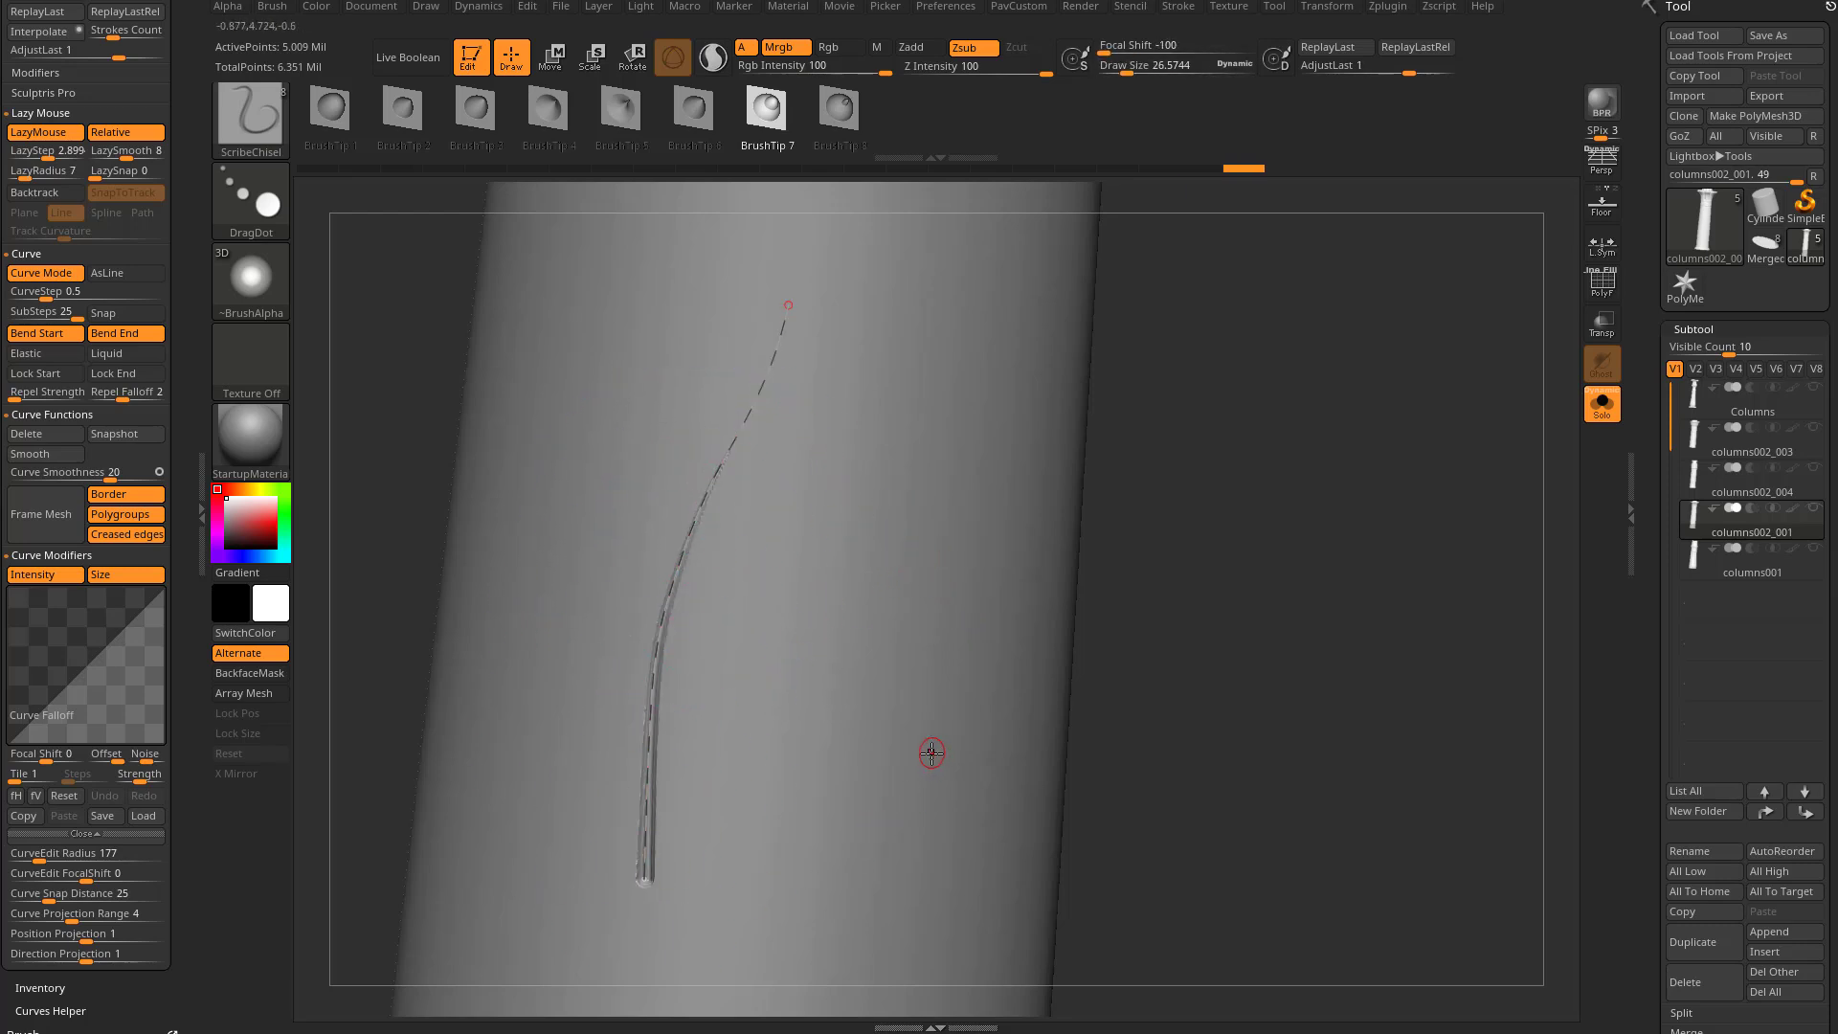
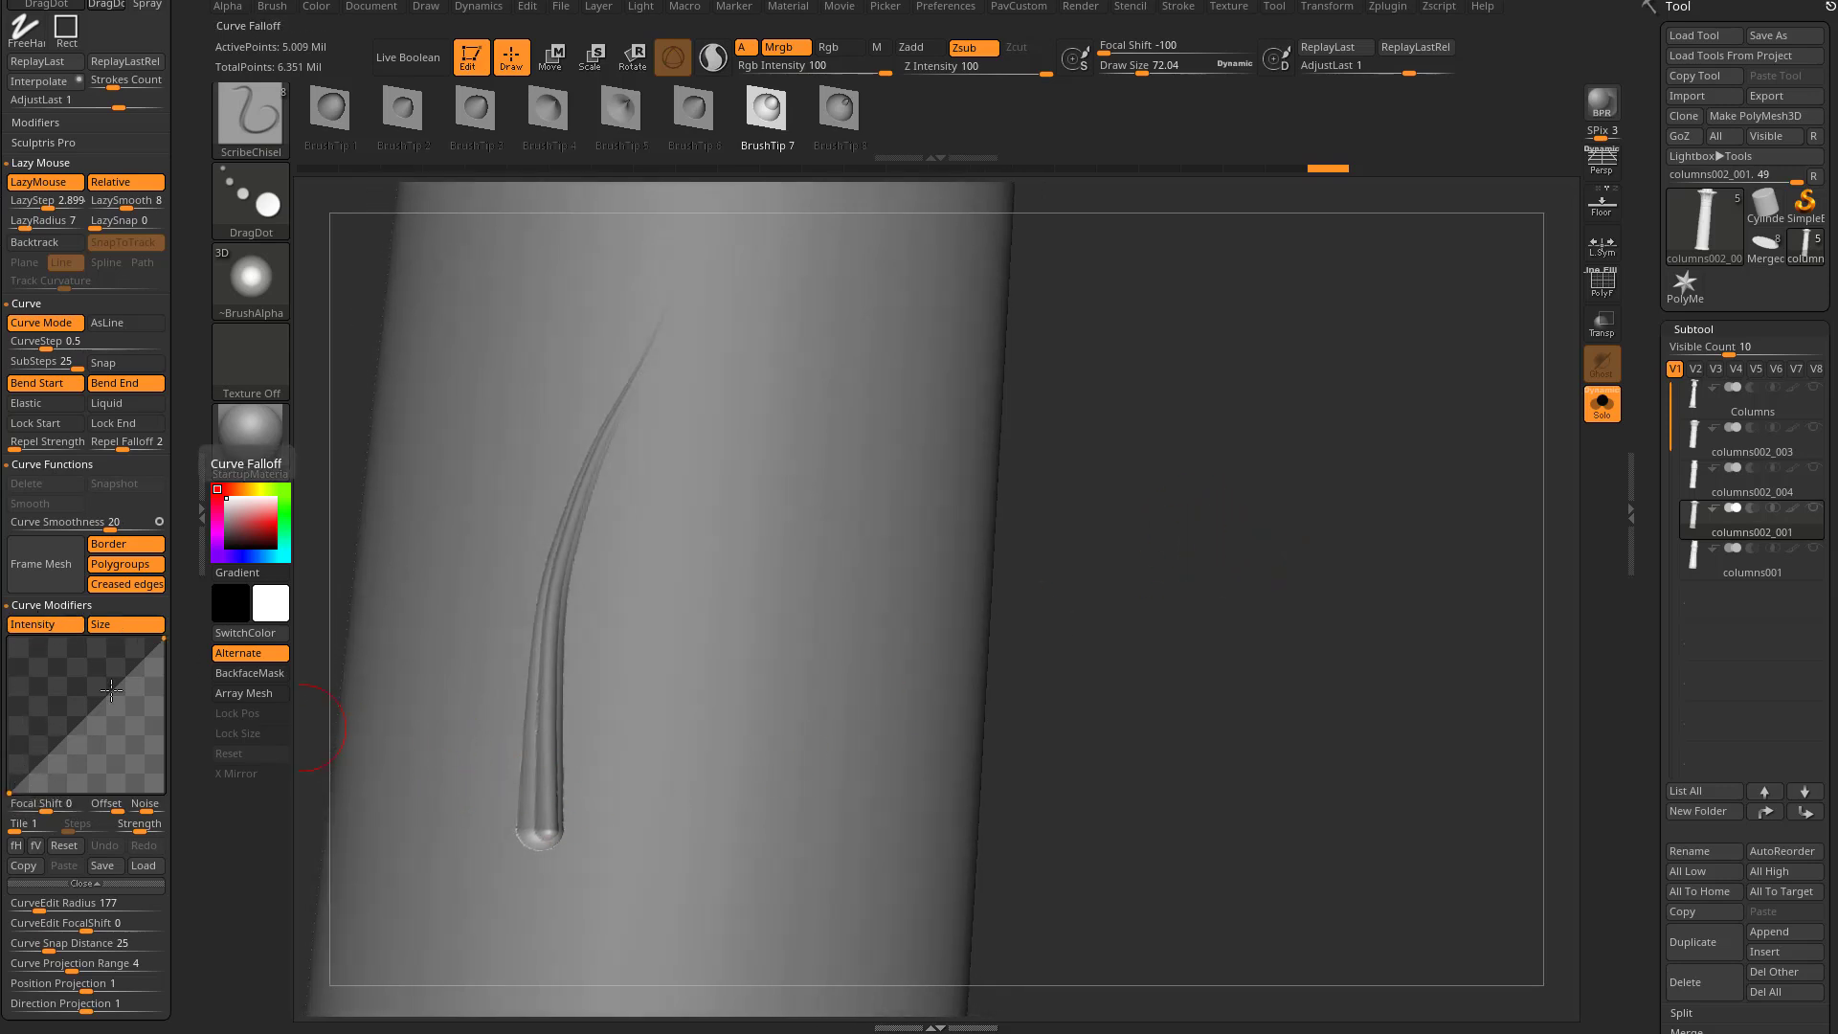
Carve two more S-shaped grooves at Draw Size 72.04, flipping the Curve Falloff horizontally before the second one
{"action": "mouse_move", "coordinate": [810, 355]}
{"action": "left_mouse_down"}
{"action": "mouse_move", "coordinate": [718, 677]}
{"action": "mouse_move", "coordinate": [732, 821]}
{"action": "left_mouse_up"}
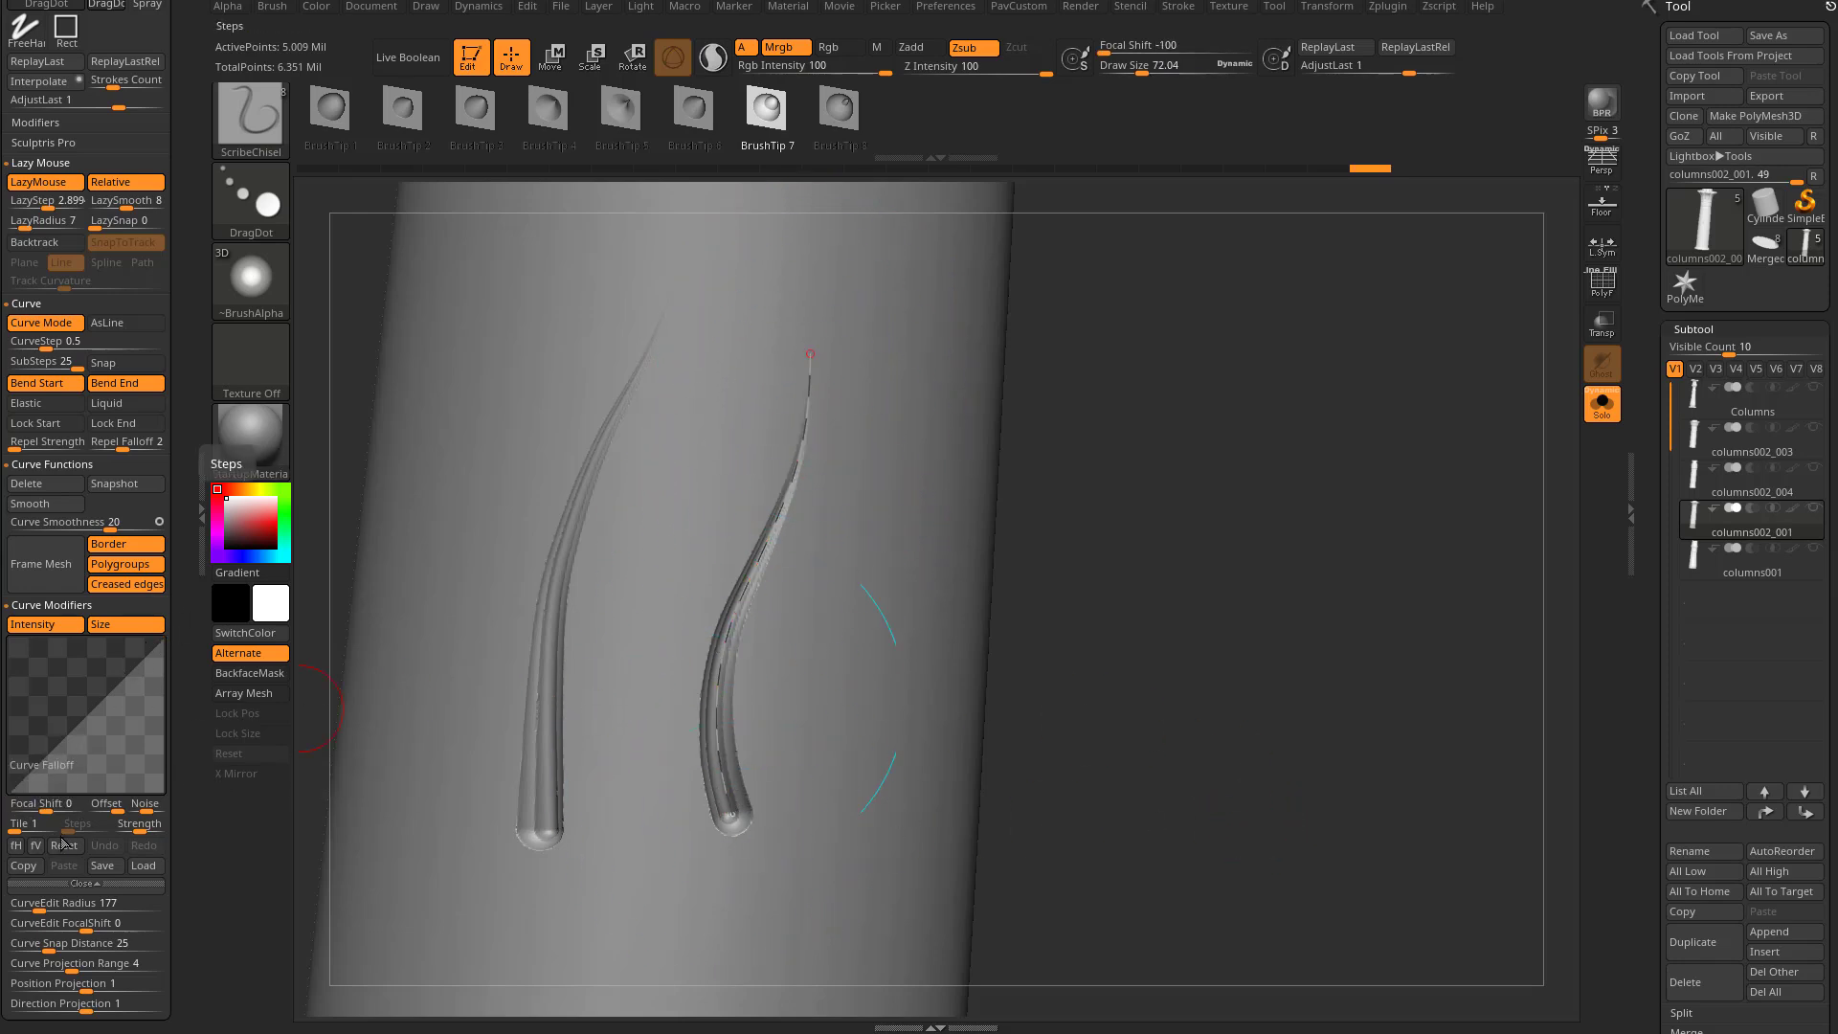
{"action": "left_click", "coordinate": [17, 846]}
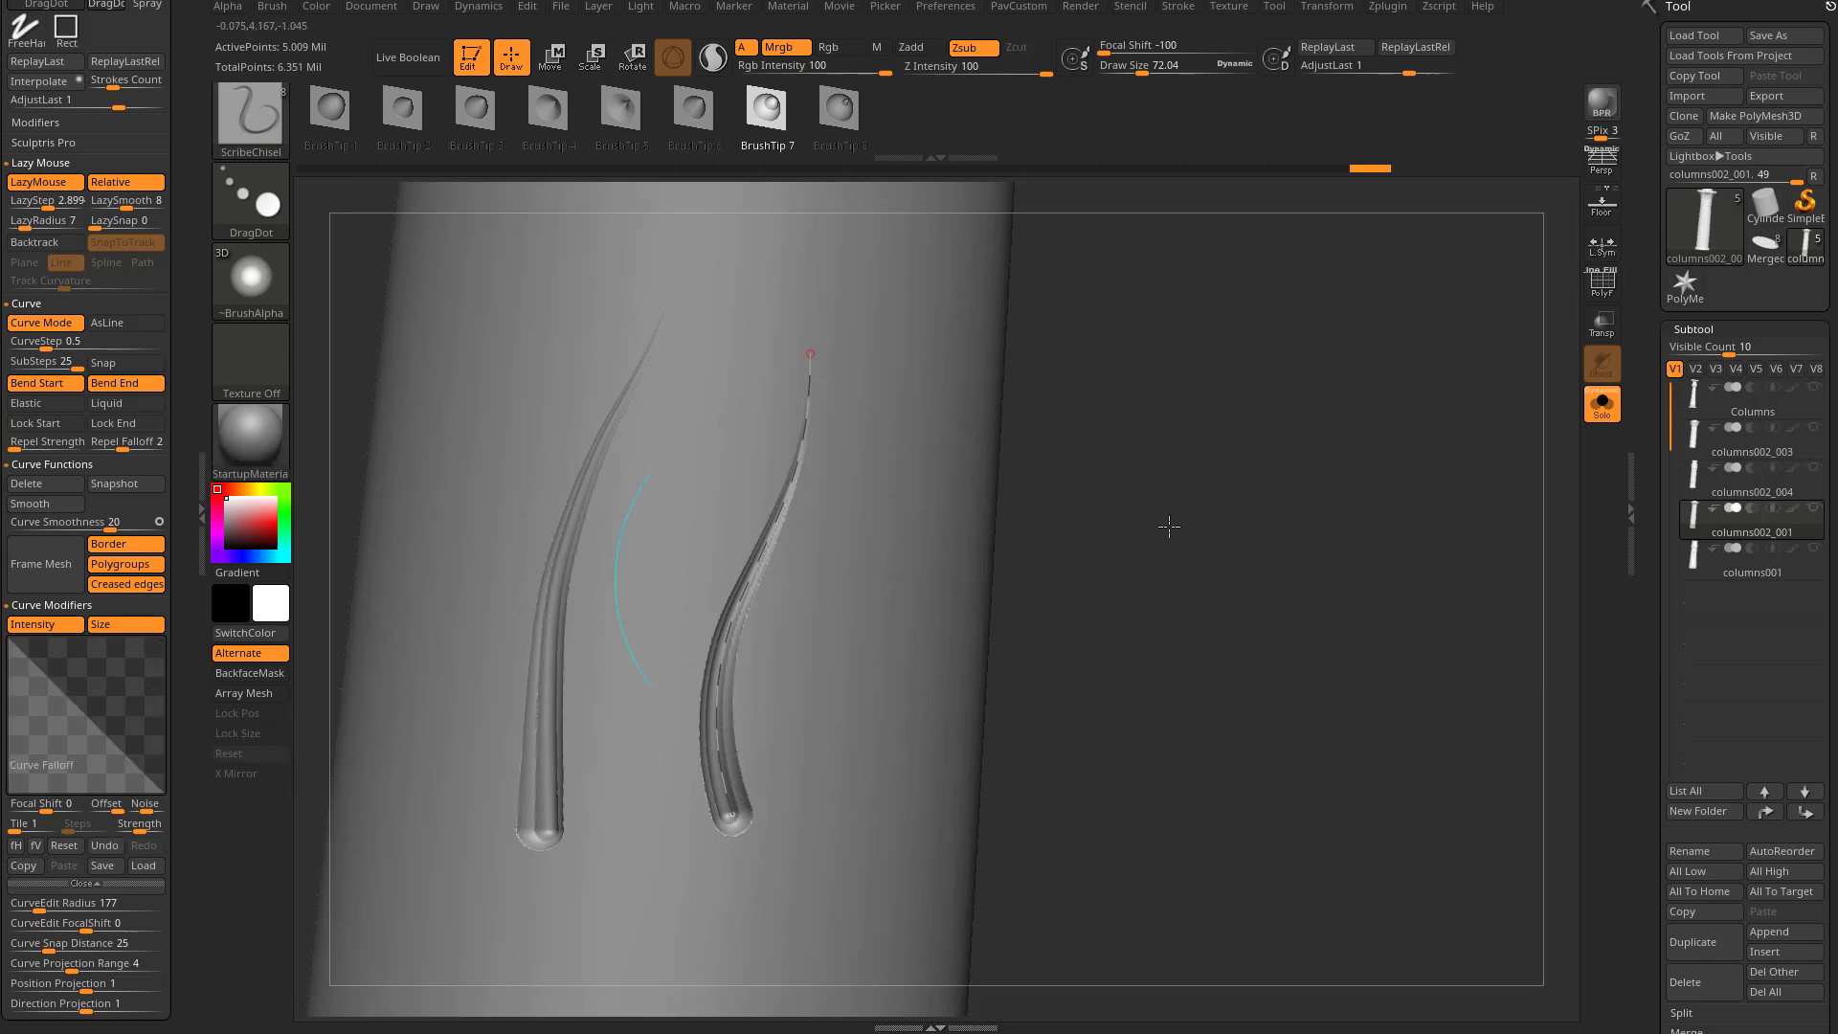
{"action": "left_click_drag", "start_coordinate": [1215, 526], "coordinate": [986, 490]}
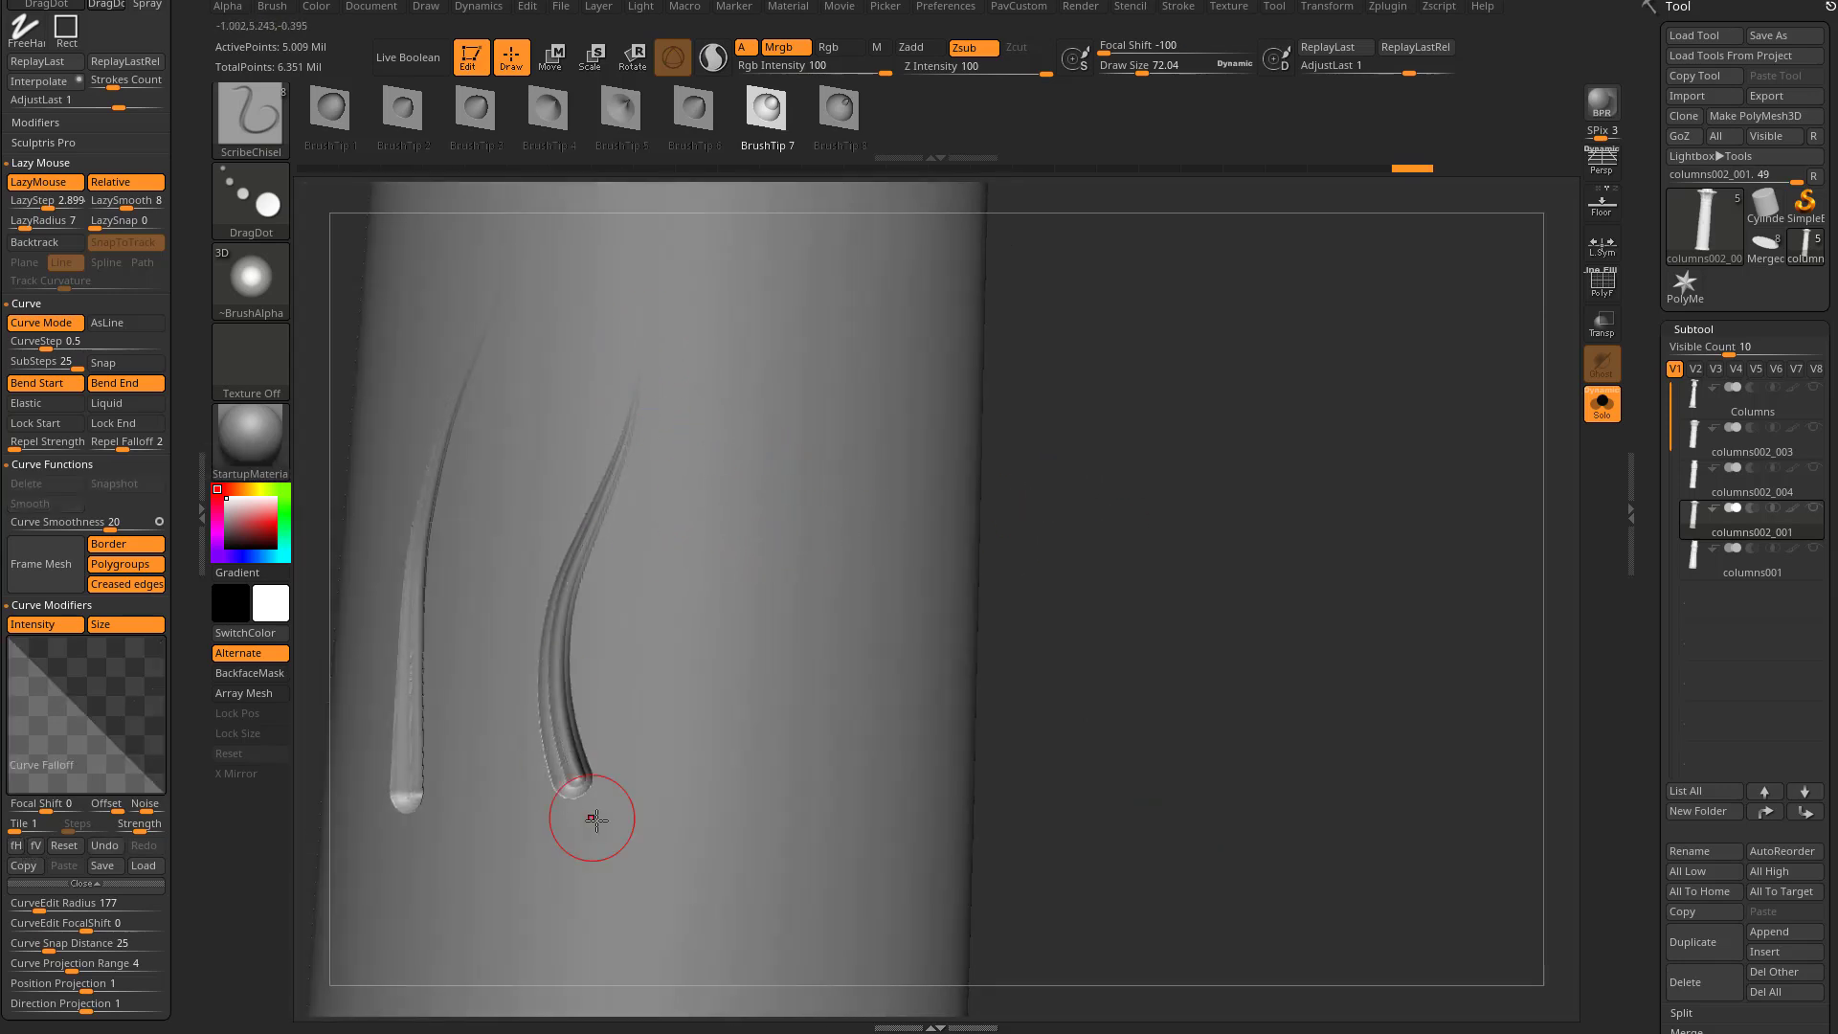
{"action": "left_click_drag", "start_coordinate": [724, 650], "coordinate": [720, 816]}
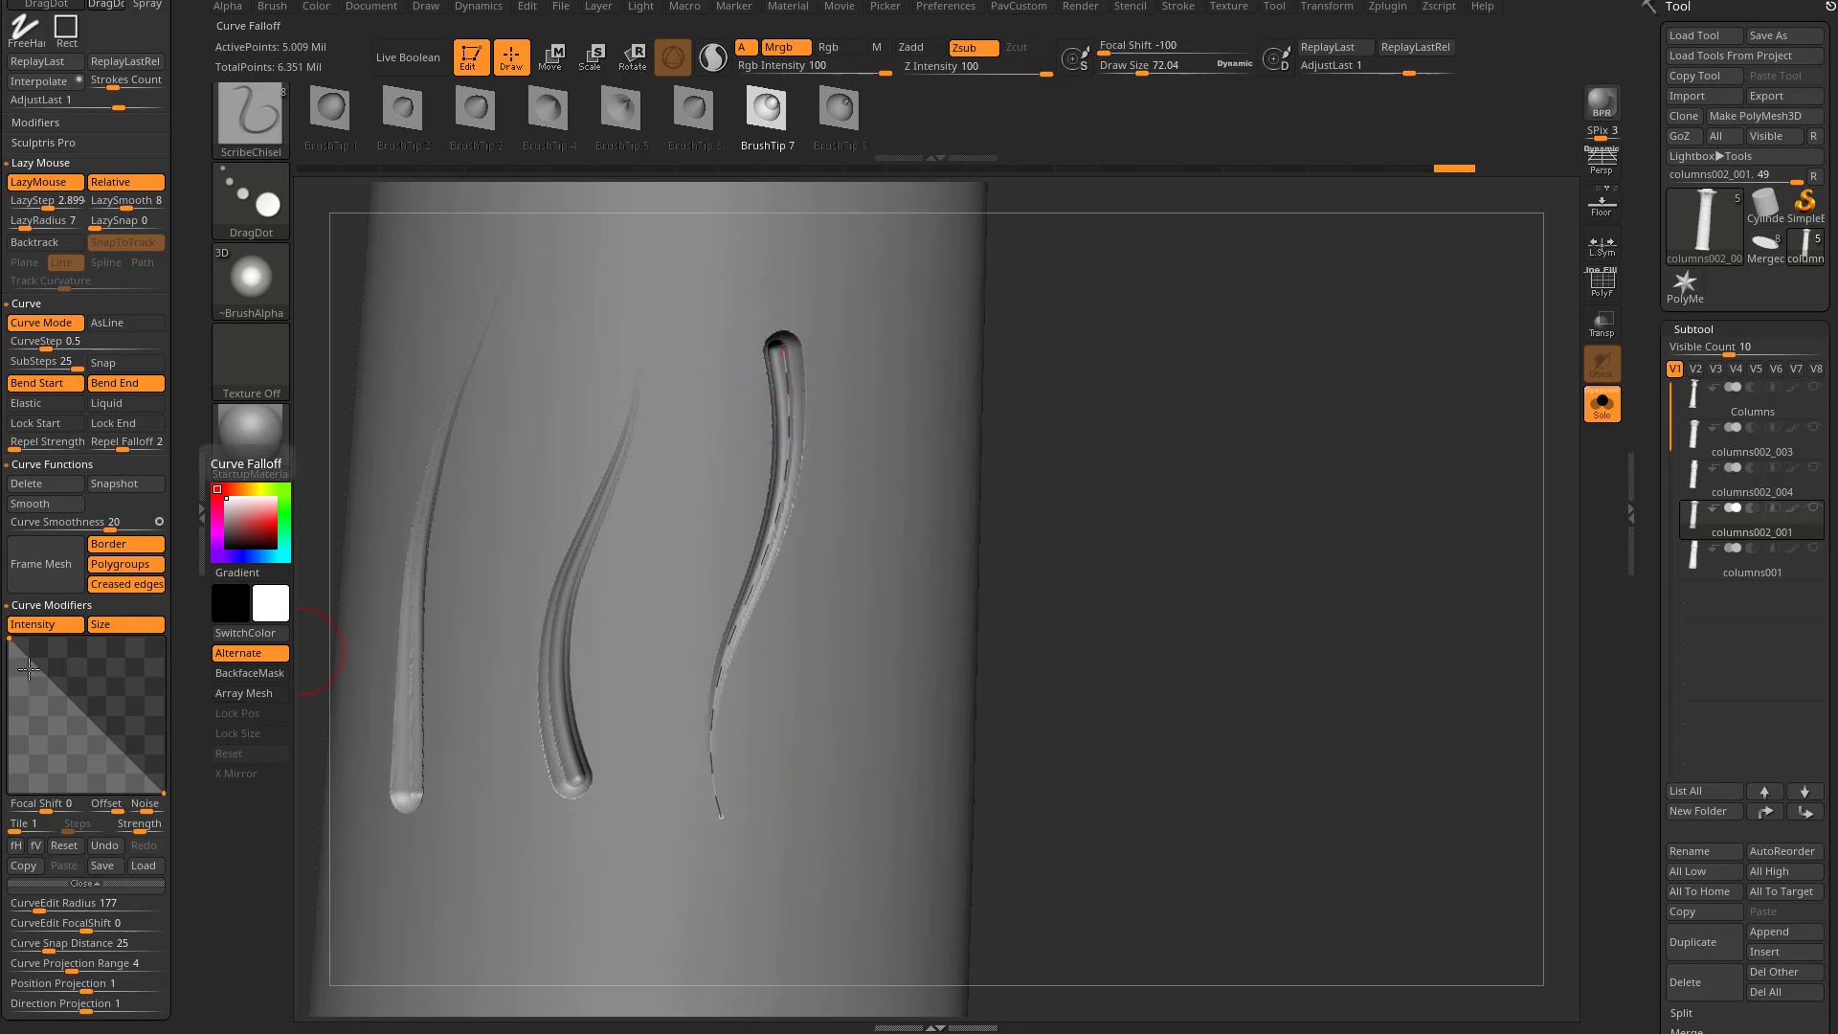
{"action": "left_click_drag", "start_coordinate": [1237, 616], "coordinate": [917, 531], "text": "alt"}
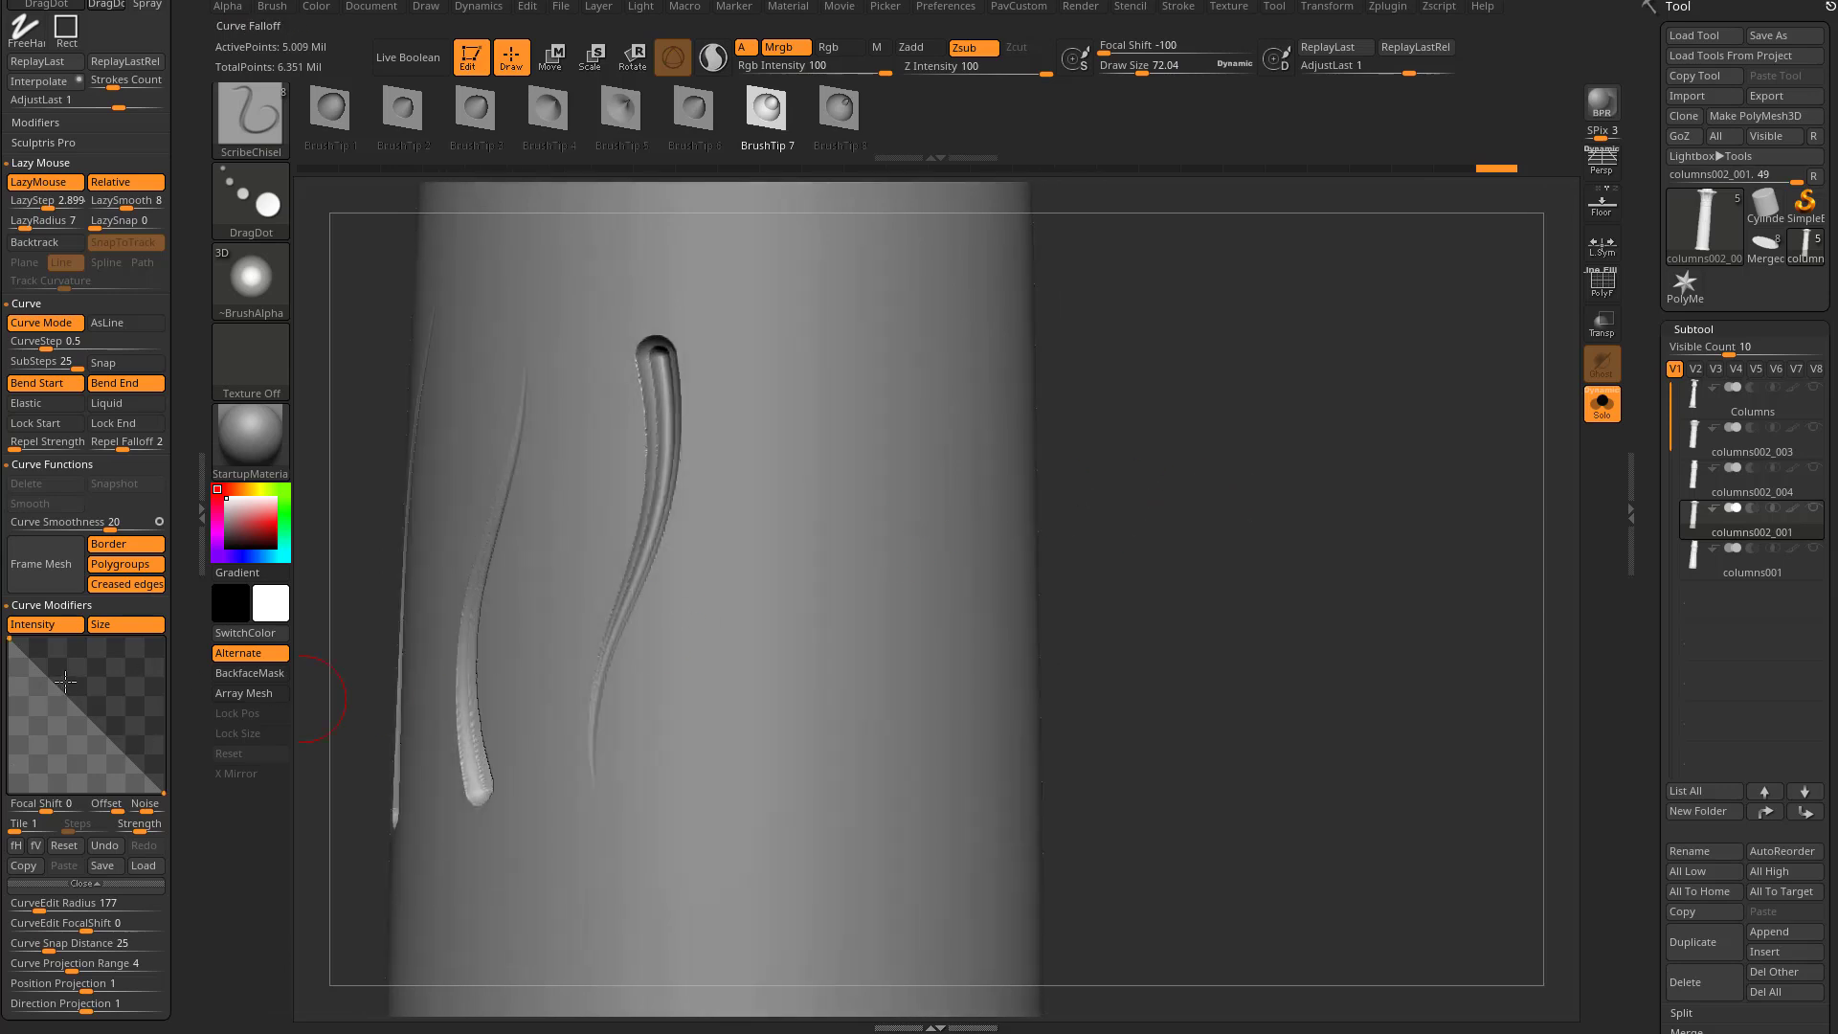
Reshape the Curve Falloff into a central peak falling to zero at both ends and carve an S-shaped groove on the shaft
{"action": "left_click_drag", "start_coordinate": [83, 711], "coordinate": [13, 791]}
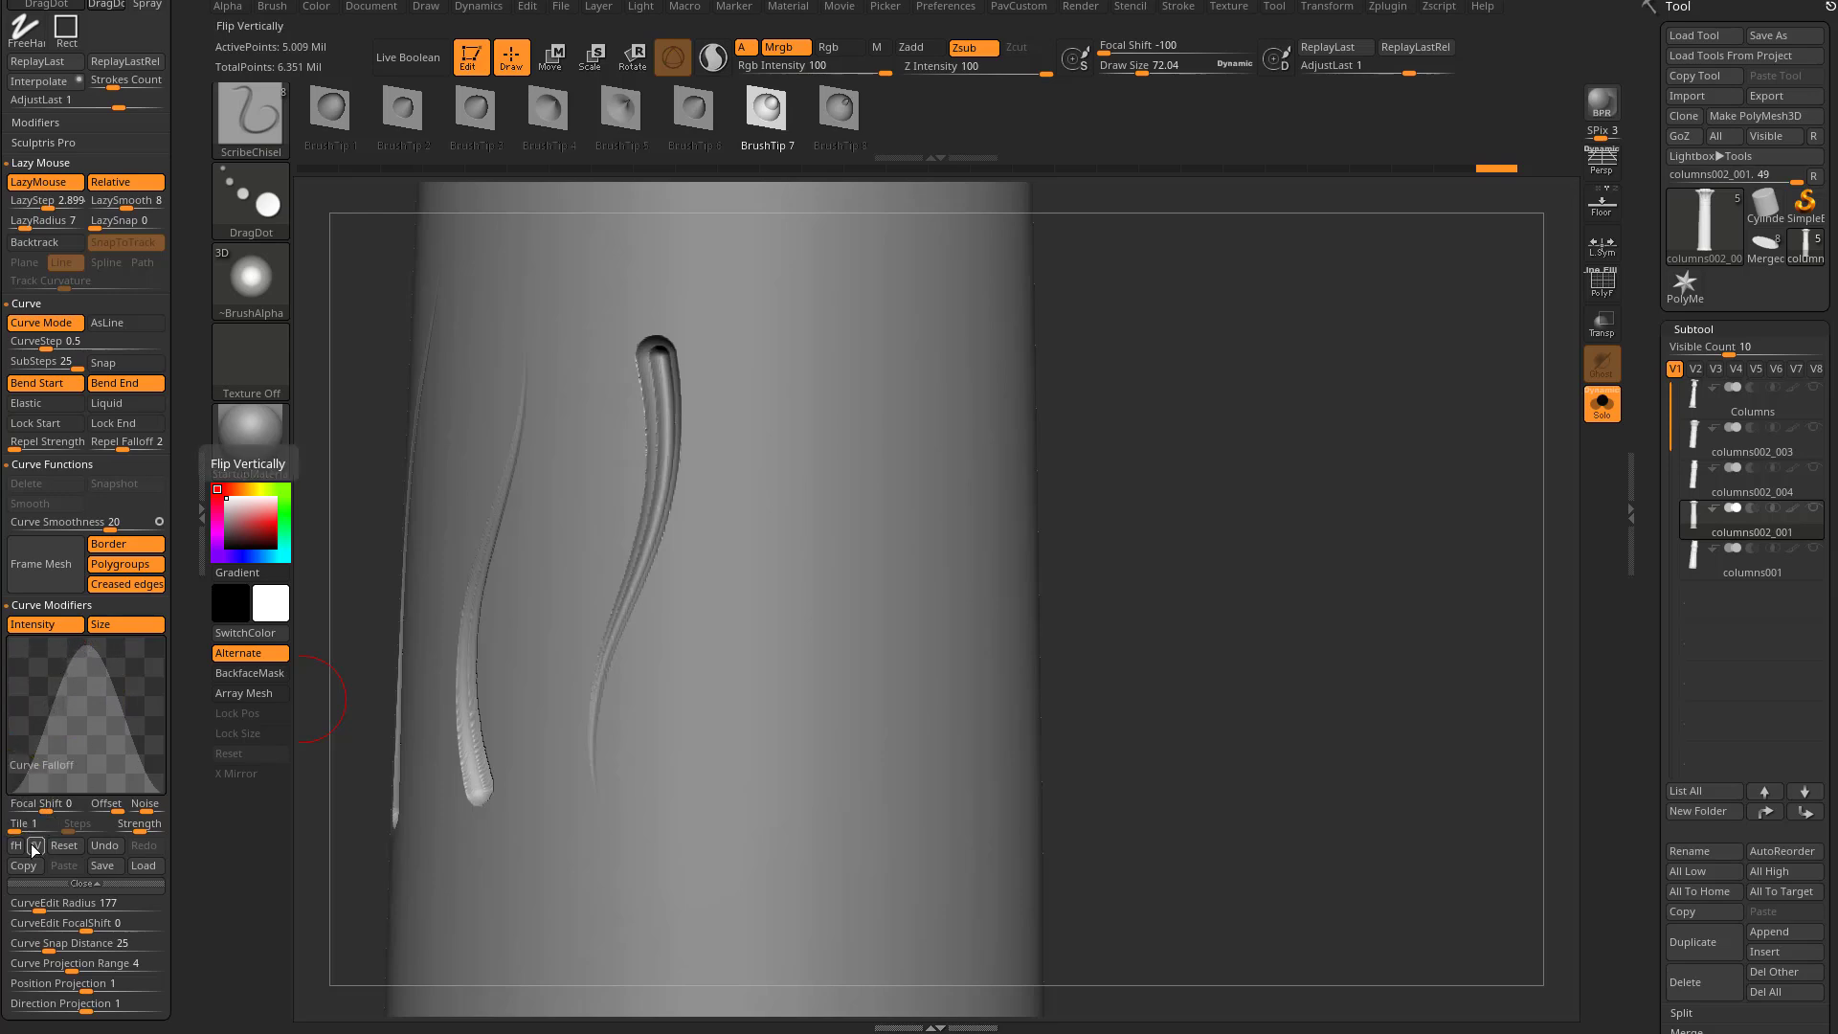
{"action": "left_click", "coordinate": [64, 845]}
{"action": "left_click_drag", "start_coordinate": [83, 718], "coordinate": [166, 787]}
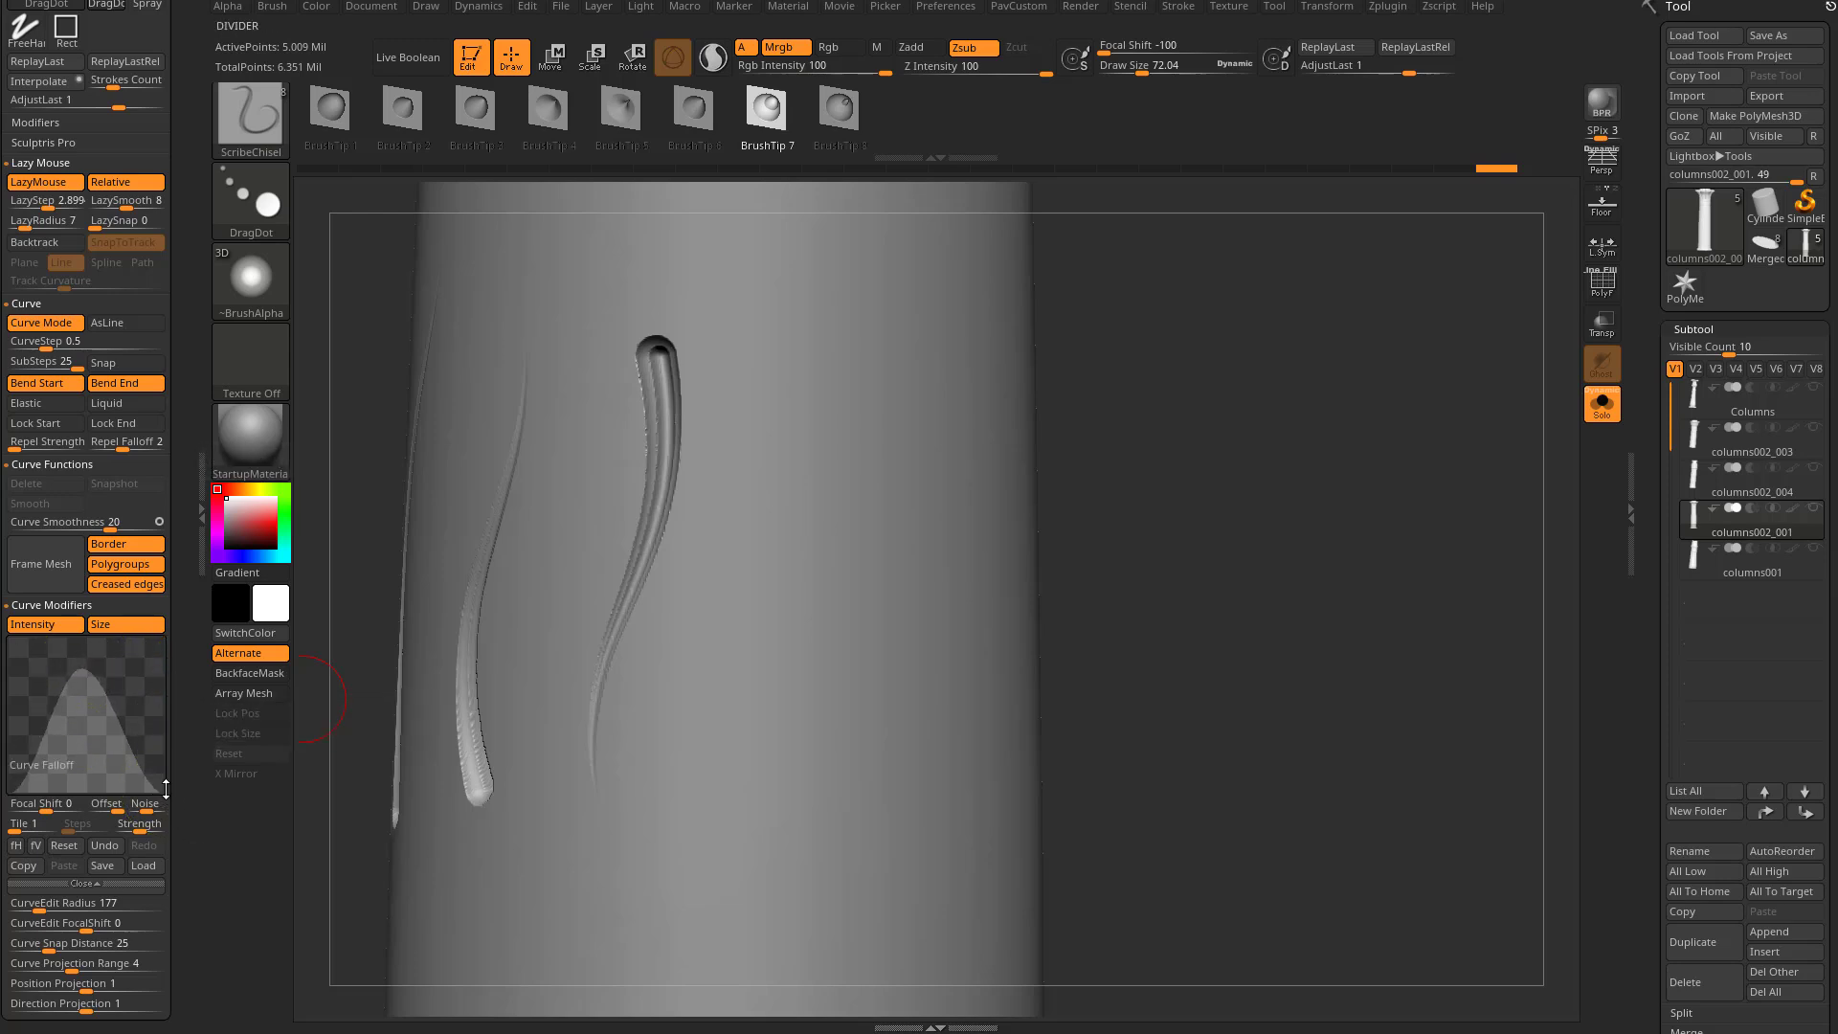
{"action": "left_click_drag", "start_coordinate": [80, 669], "coordinate": [89, 638]}
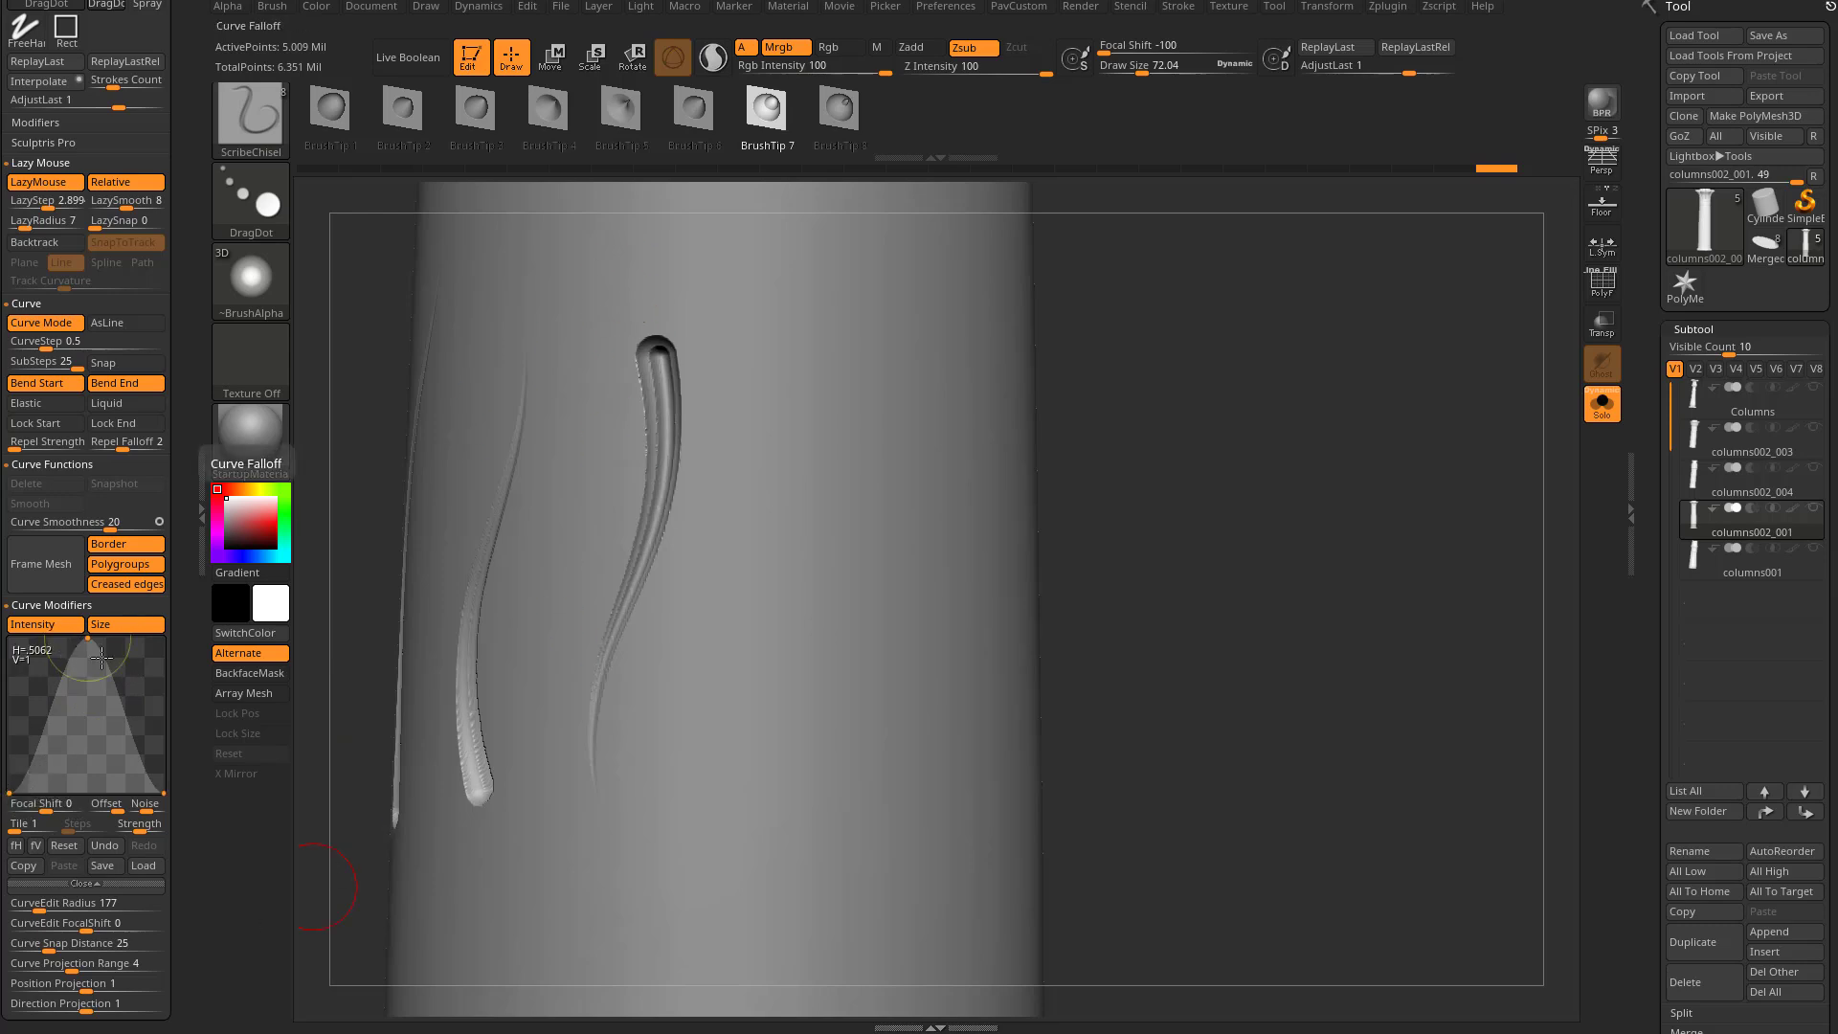
{"action": "left_click_drag", "start_coordinate": [804, 383], "coordinate": [714, 789]}
{"action": "left_click_drag", "start_coordinate": [1179, 543], "coordinate": [1143, 543]}
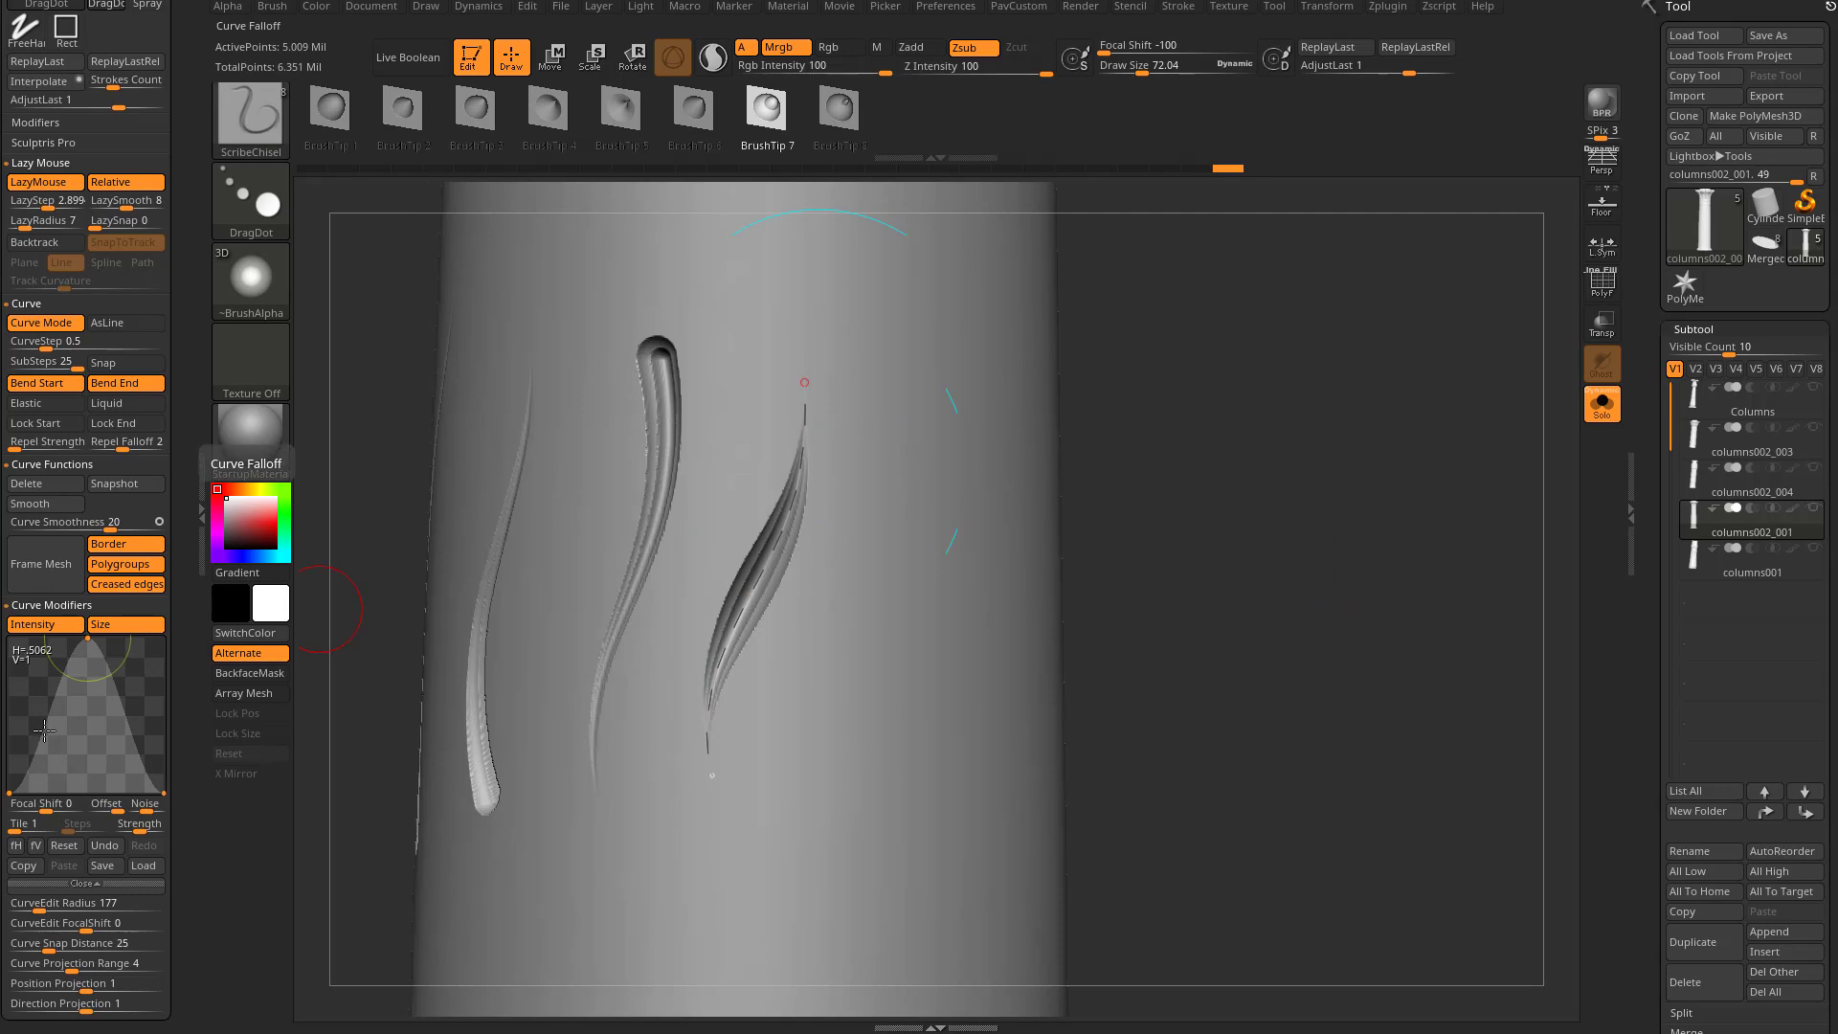
Try a broader Curve Falloff peak and a narrower triangular one, updating the S-shaped stroke along its curve
{"action": "left_click_drag", "start_coordinate": [43, 730], "coordinate": [143, 696]}
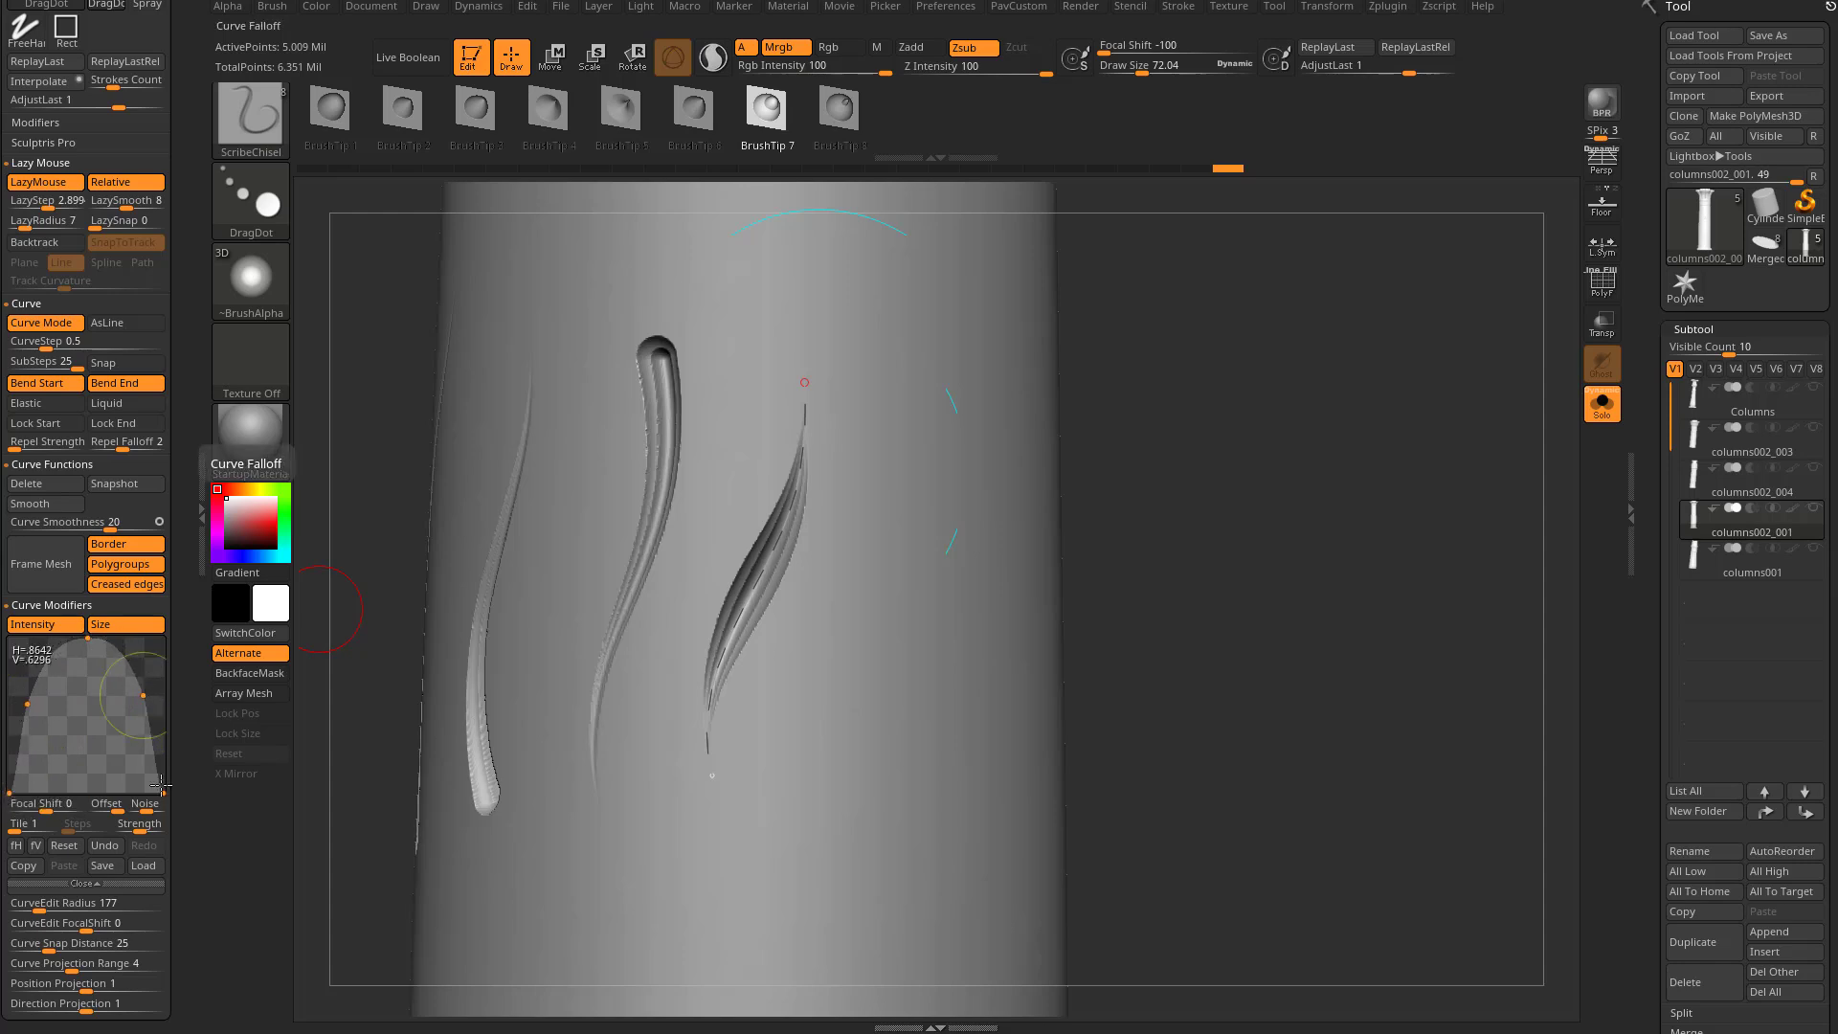
{"action": "left_click", "coordinate": [760, 572]}
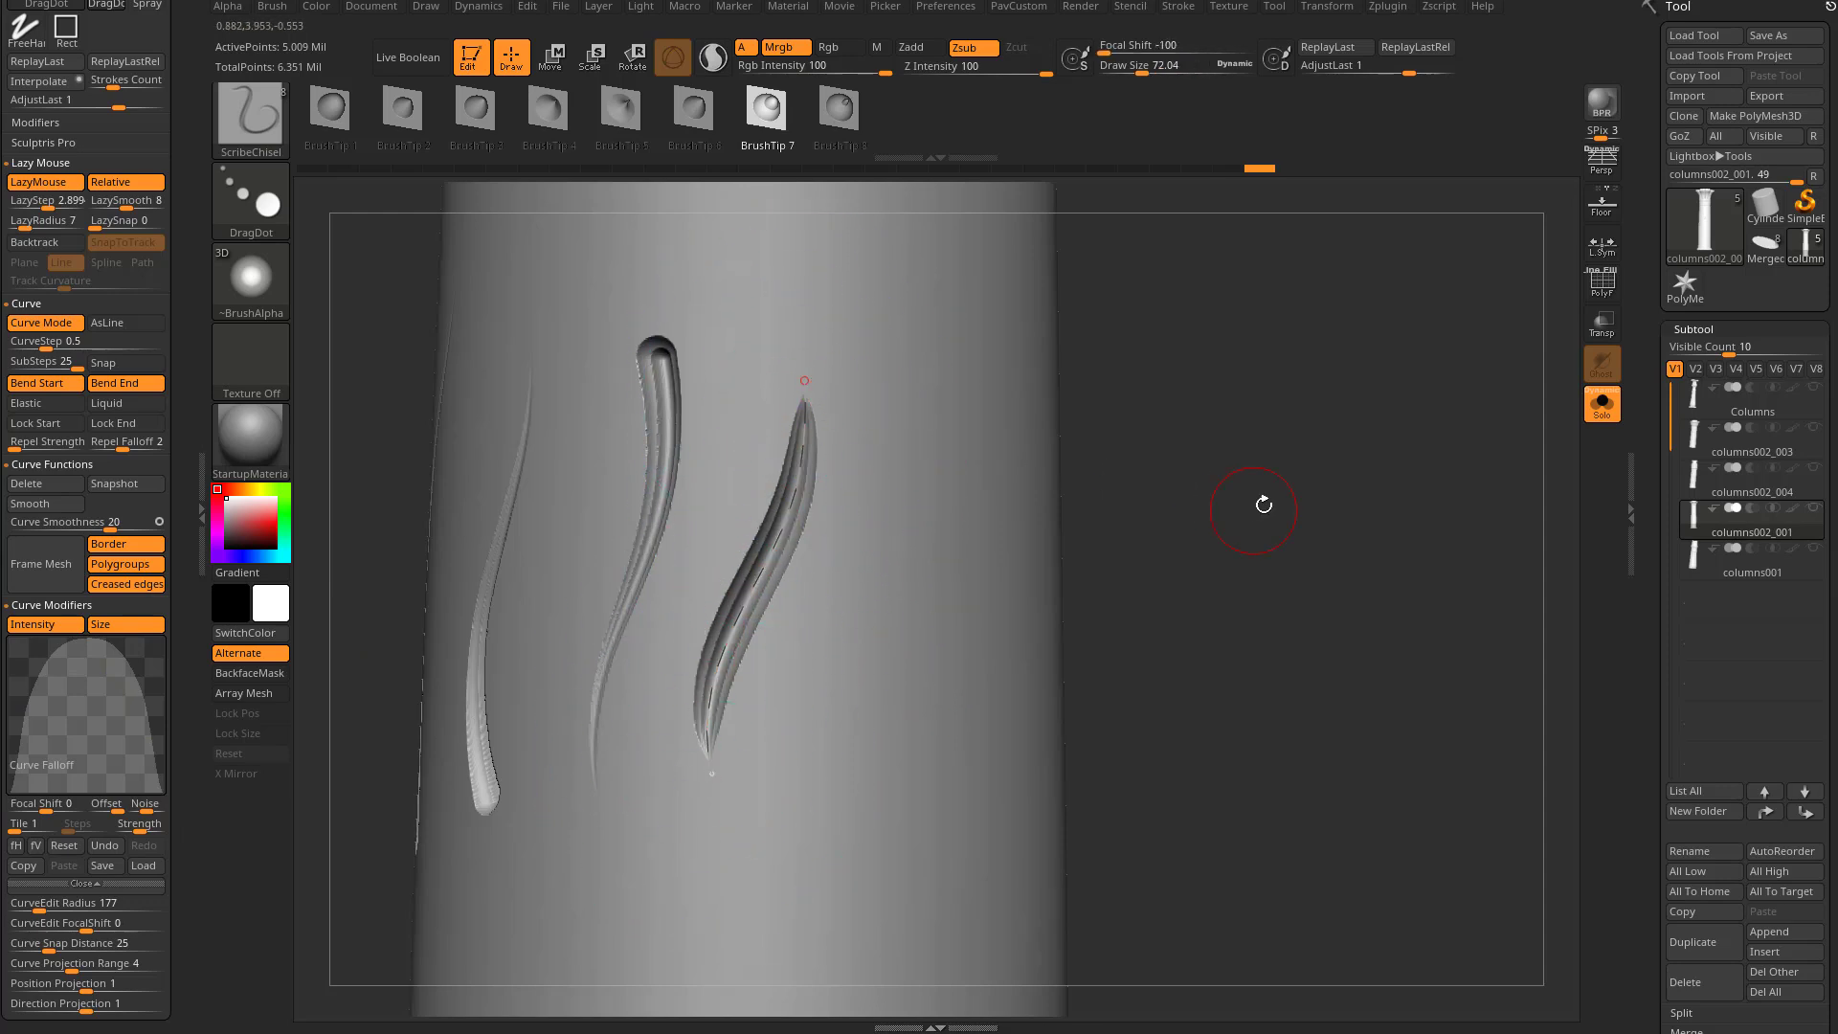
{"action": "left_click_drag", "start_coordinate": [28, 691], "coordinate": [132, 713]}
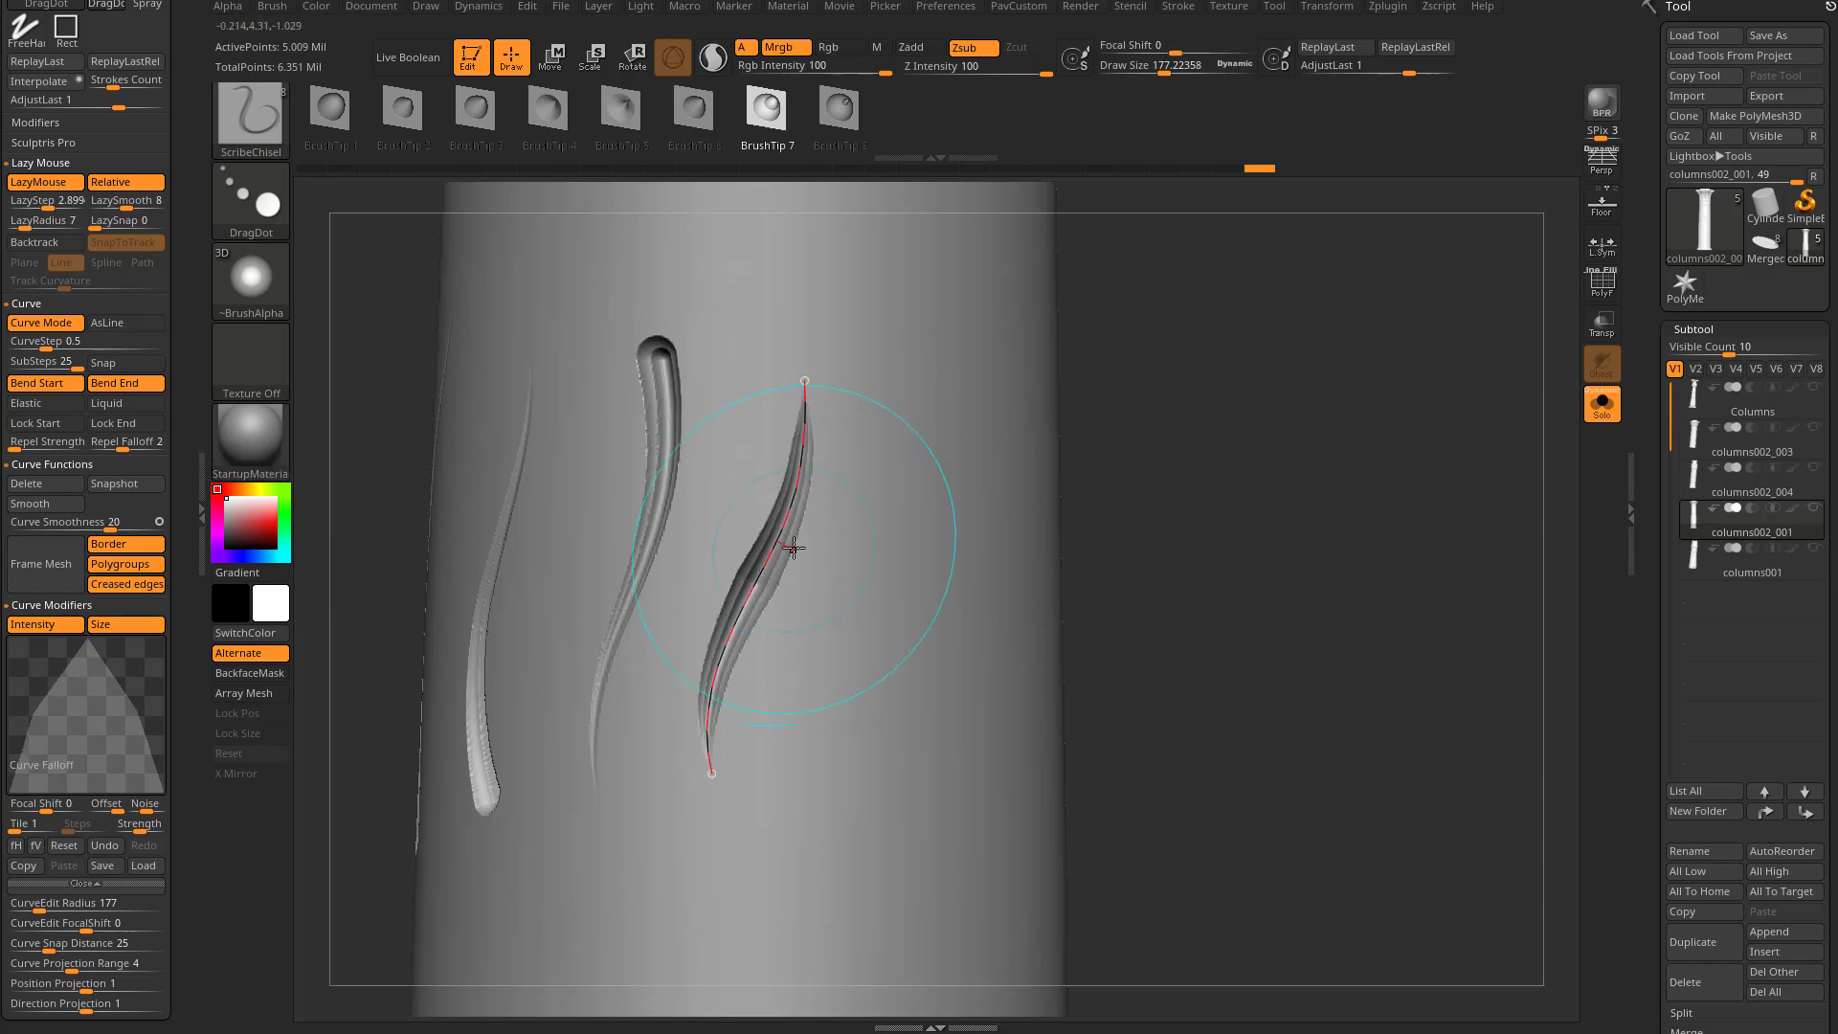
{"action": "left_click", "coordinate": [330, 766]}
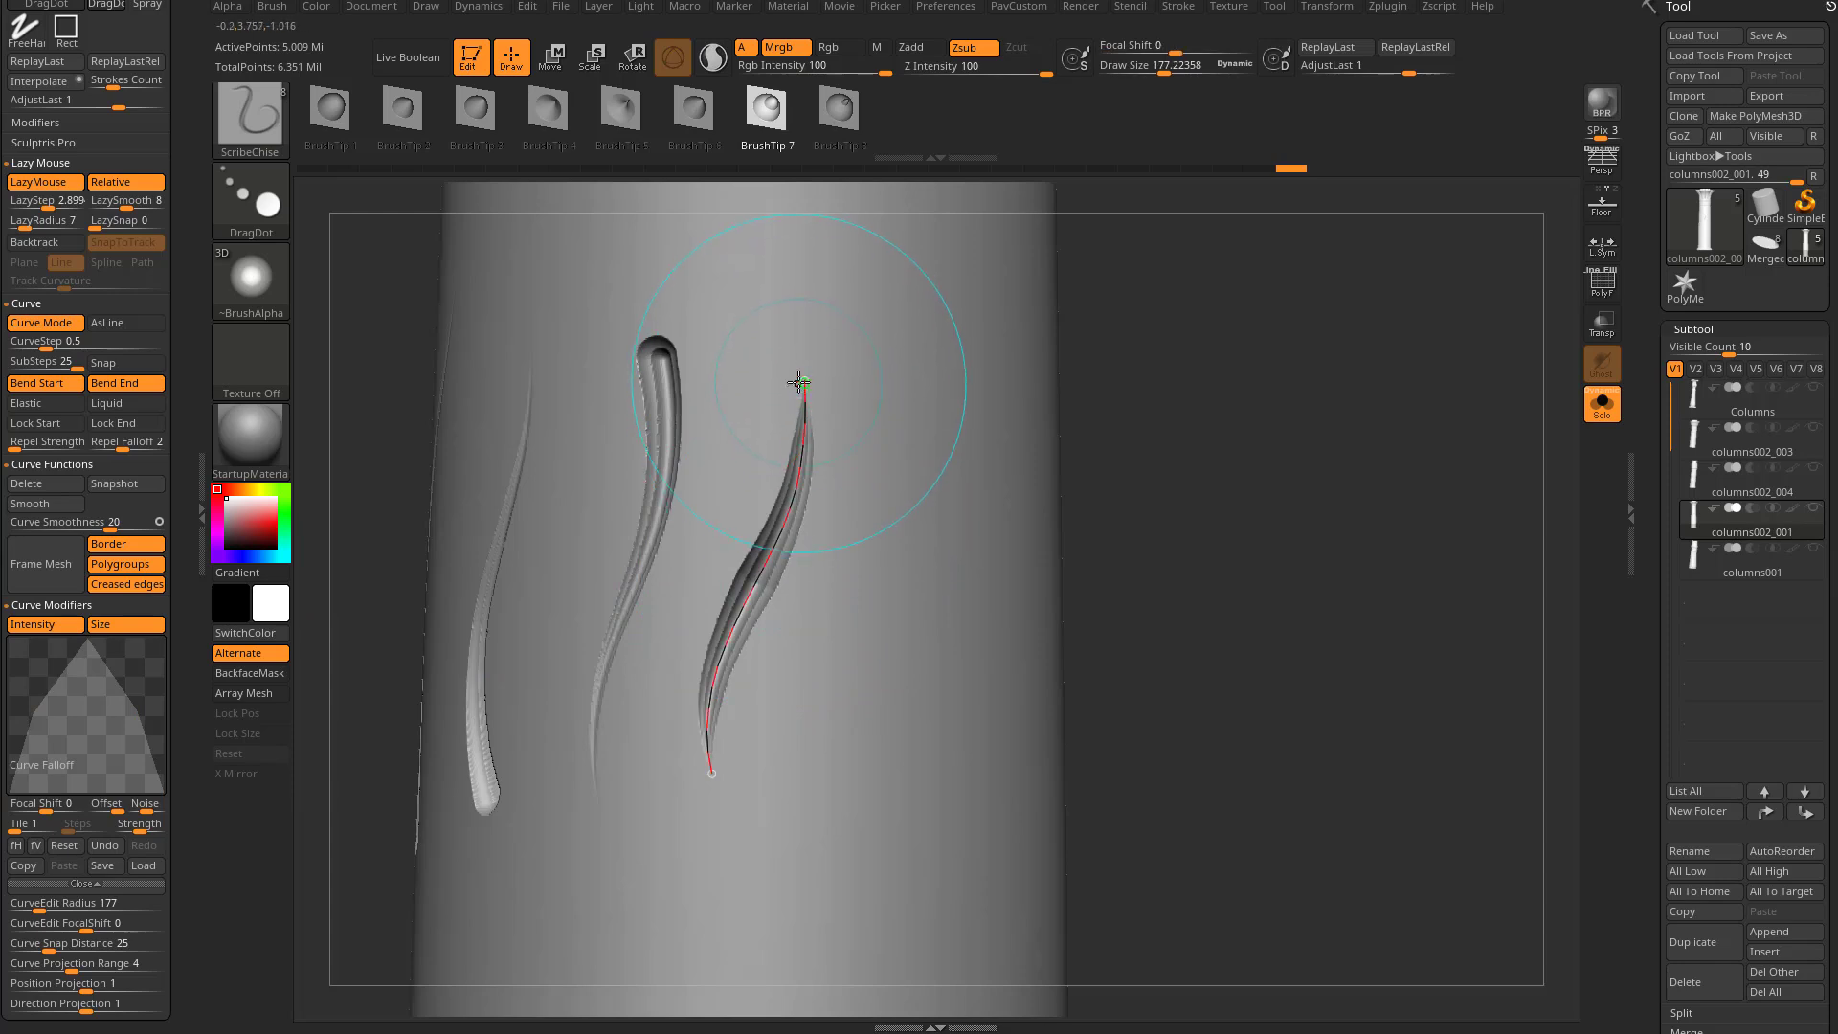
{"action": "key", "text": "space"}
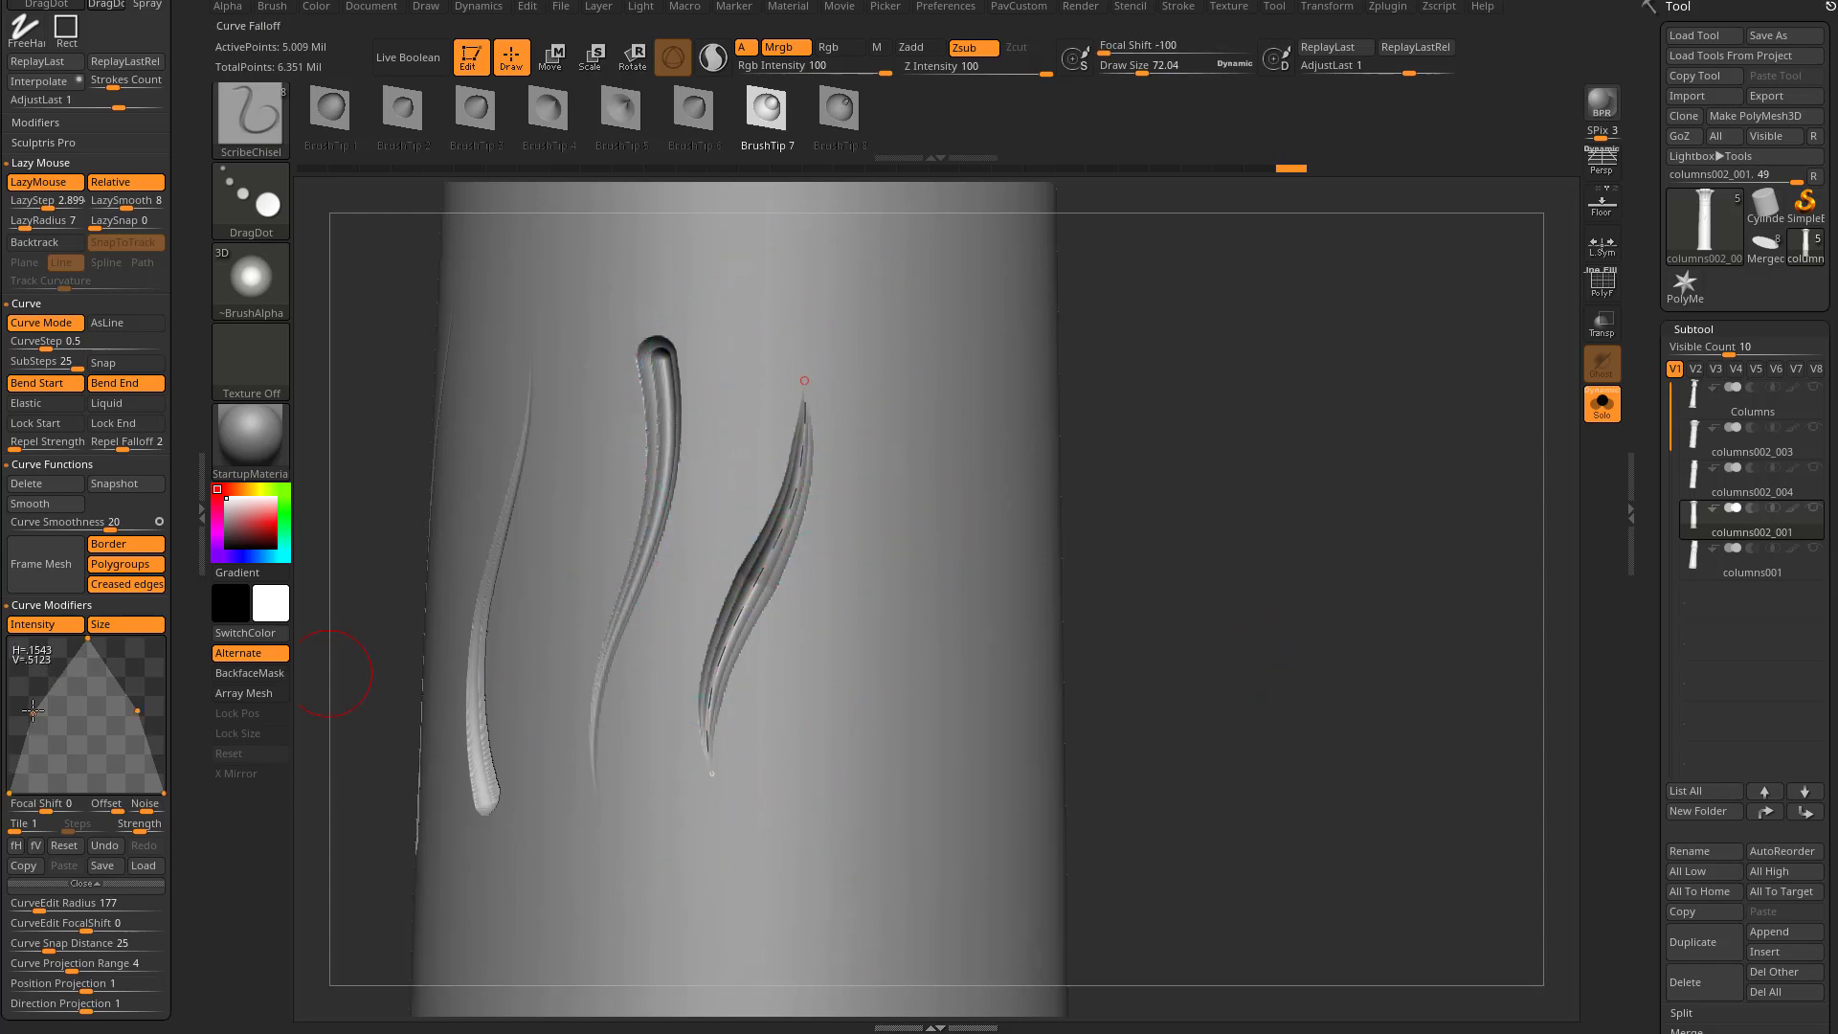
Try widening the shoulders of the Curve Falloff peak by moving its two side points outward
{"action": "left_click_drag", "start_coordinate": [28, 712], "coordinate": [16, 692]}
{"action": "left_click_drag", "start_coordinate": [143, 709], "coordinate": [196, 691]}
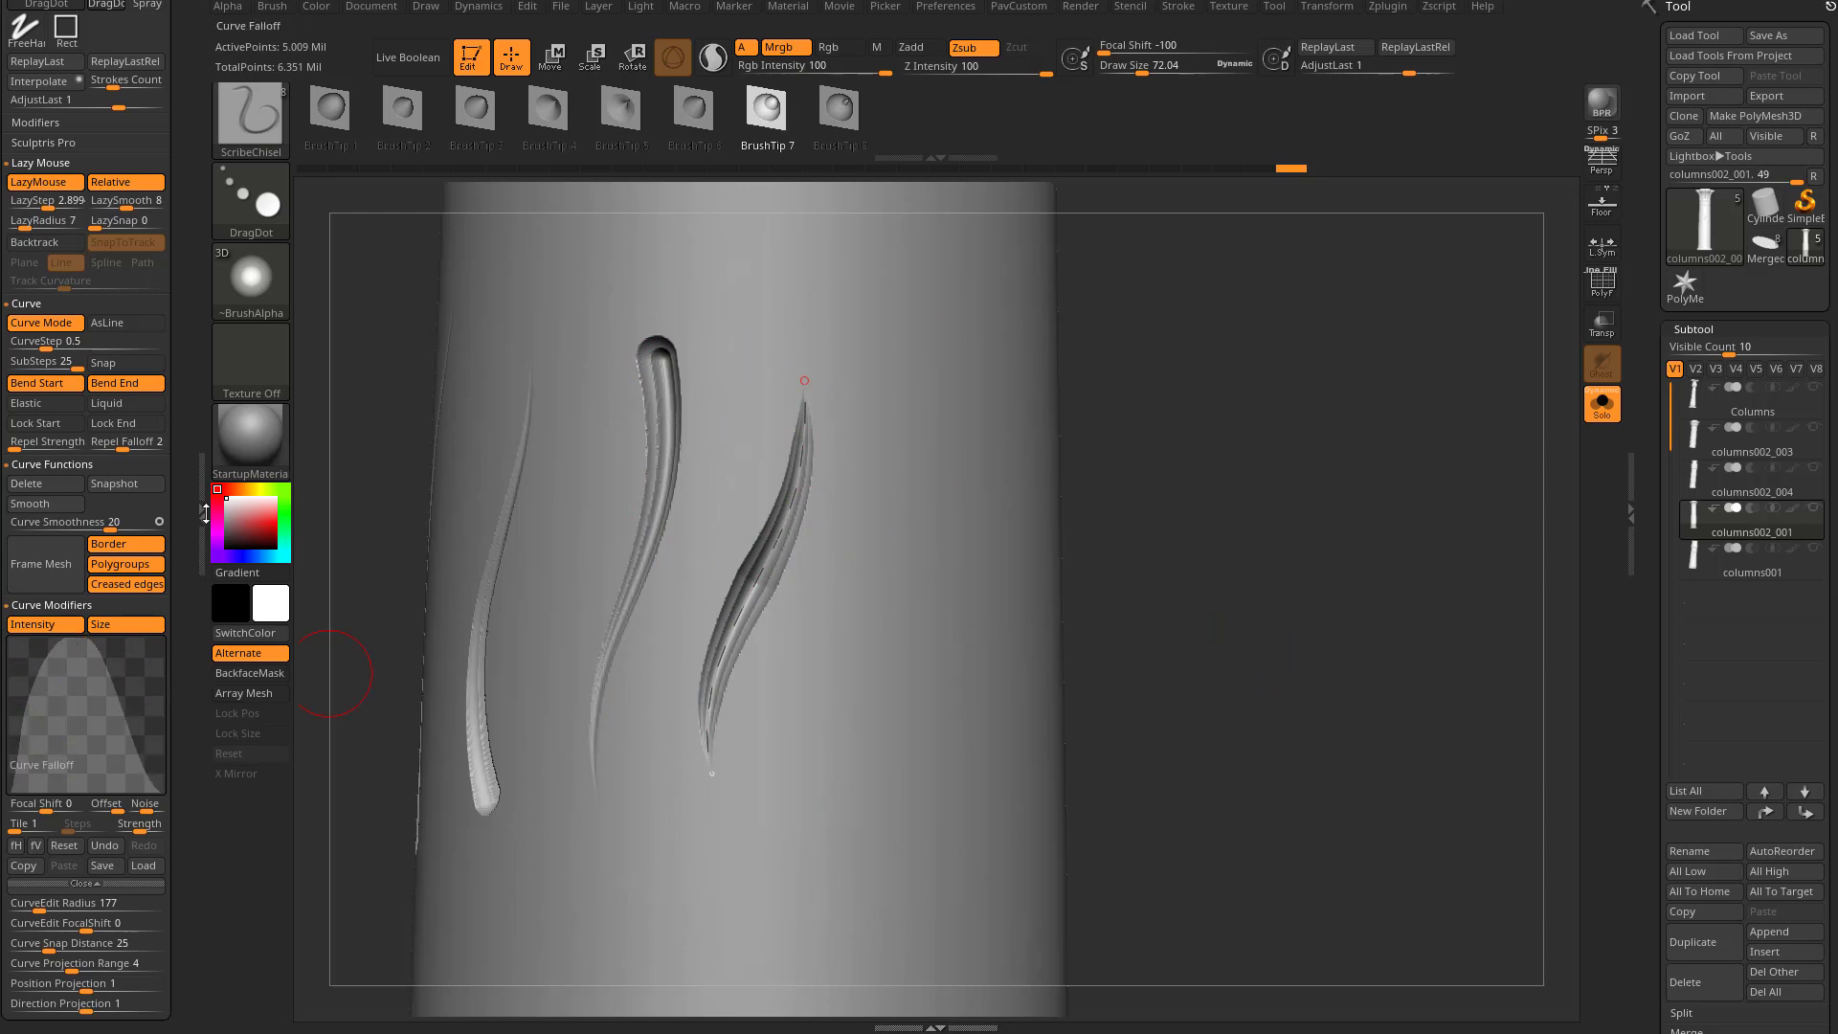
{"action": "left_click_drag", "start_coordinate": [23, 702], "coordinate": [0, 691]}
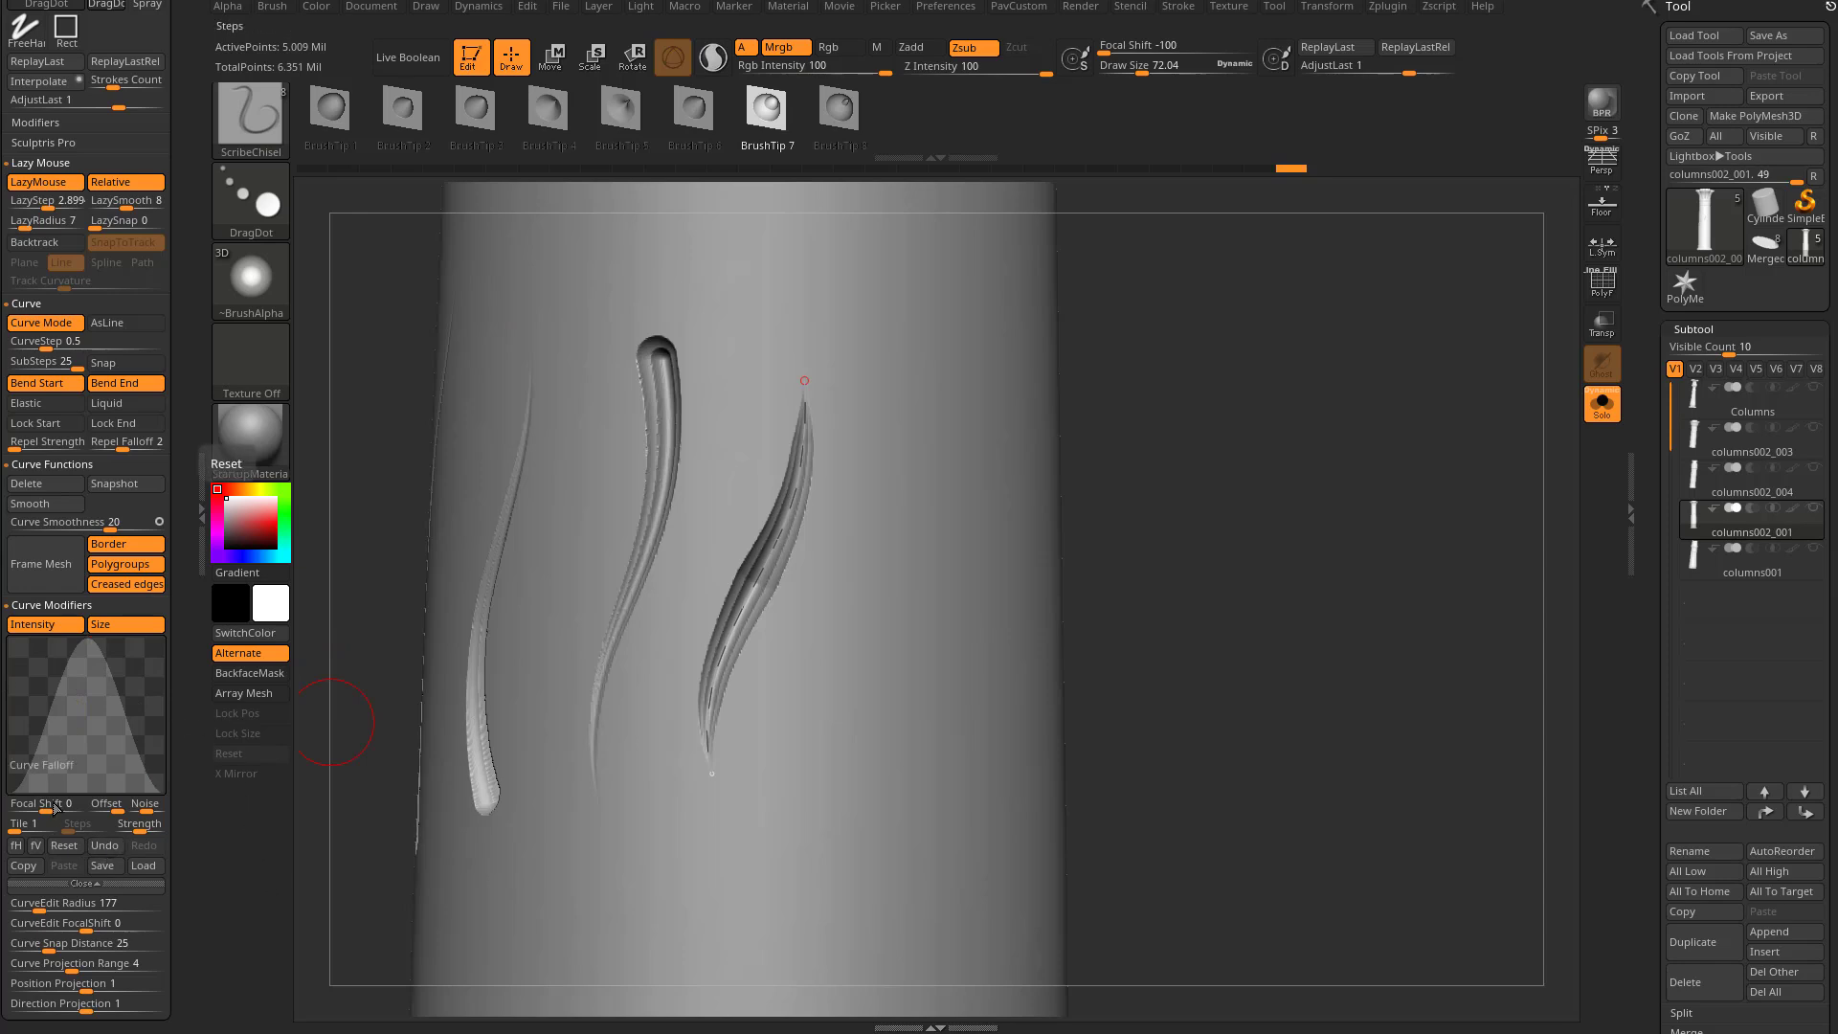
Undo the recent Curve Falloff edits back to a broad dome shape and update the S-shaped stroke
{"action": "left_click", "coordinate": [106, 848]}
{"action": "left_click", "coordinate": [107, 848]}
{"action": "left_click", "coordinate": [107, 848]}
{"action": "left_click", "coordinate": [108, 848]}
{"action": "left_click", "coordinate": [108, 848]}
{"action": "left_click", "coordinate": [110, 848]}
{"action": "left_click", "coordinate": [112, 848]}
{"action": "left_click", "coordinate": [113, 849]}
{"action": "left_click", "coordinate": [113, 849]}
{"action": "left_click", "coordinate": [114, 848]}
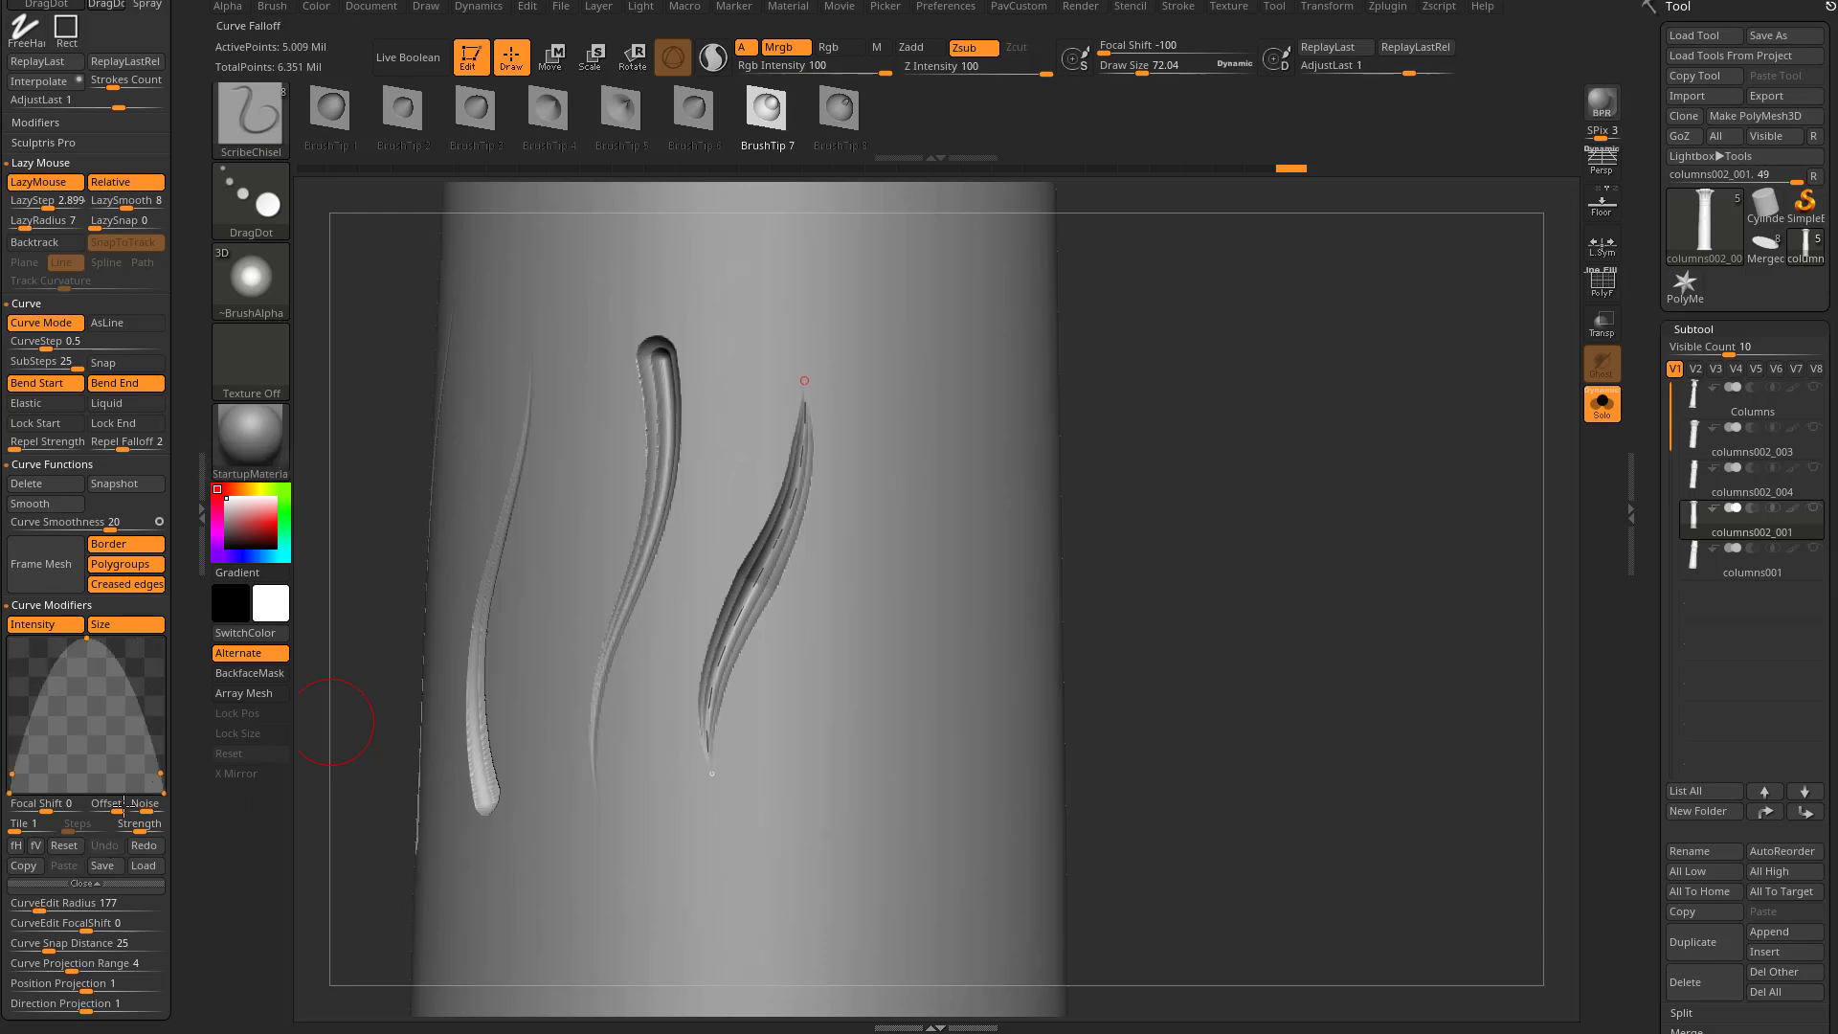
{"action": "left_click", "coordinate": [775, 542]}
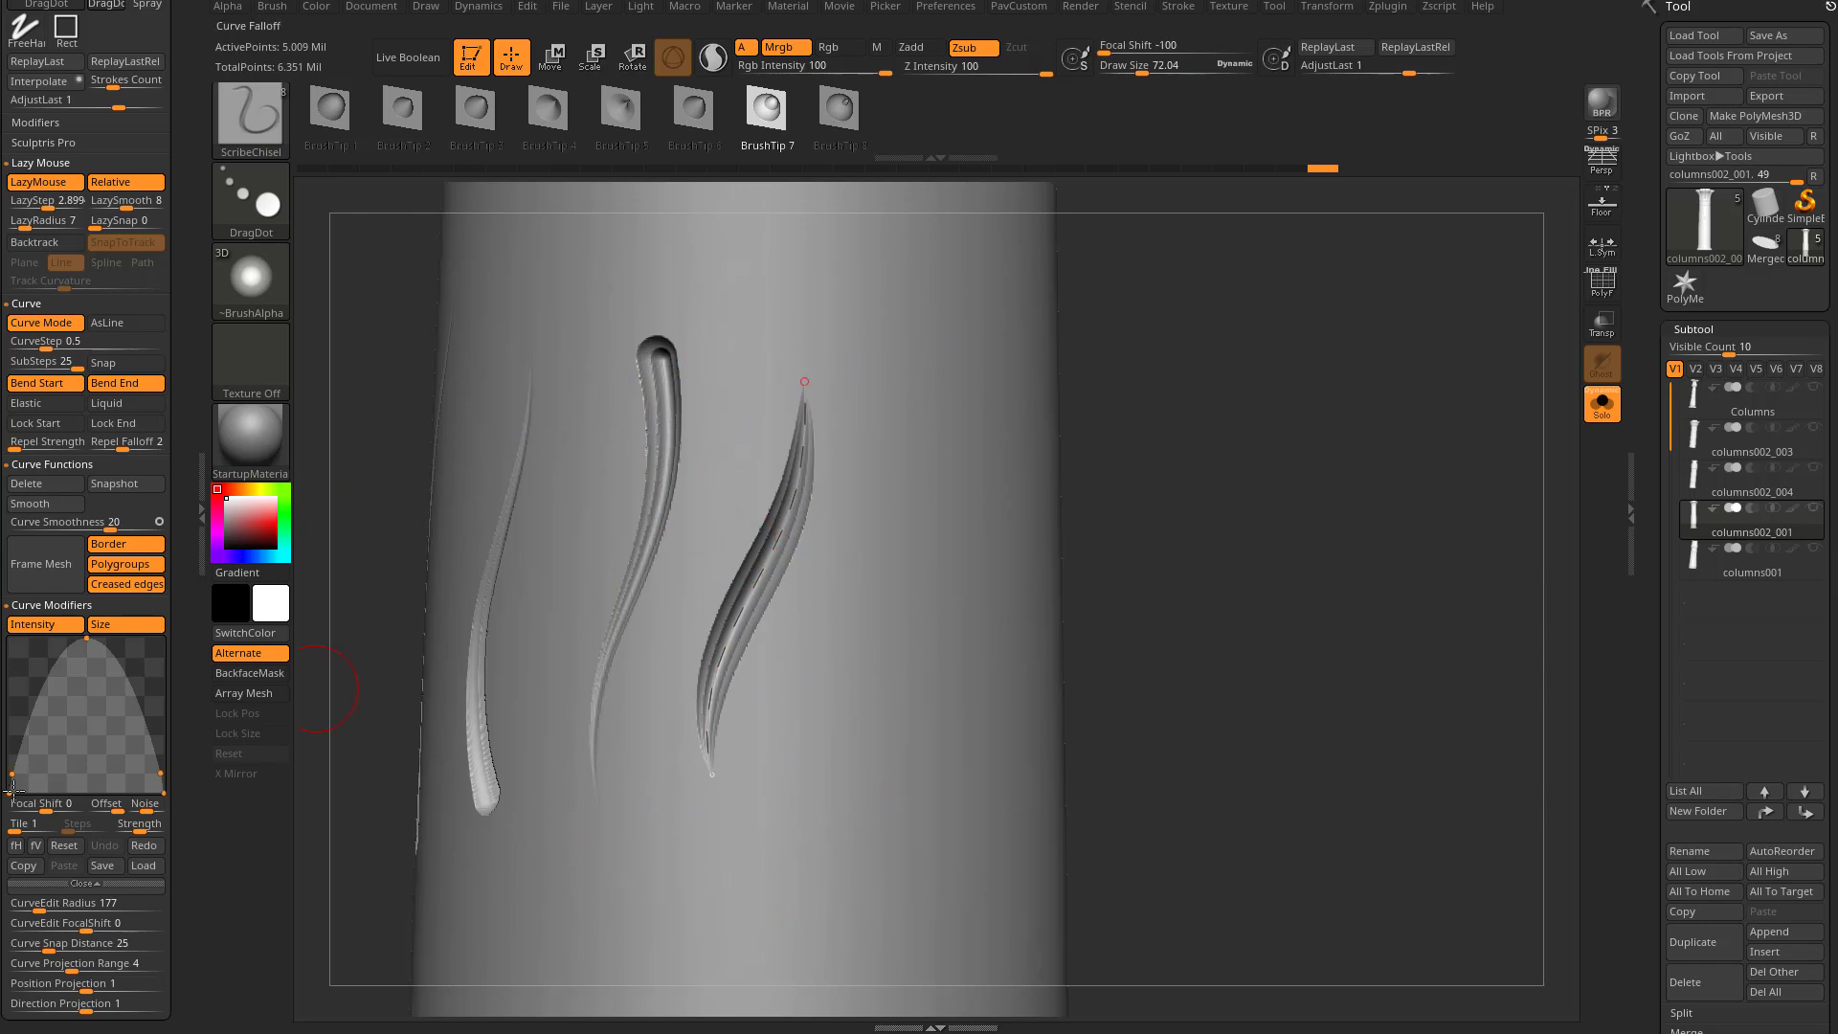
{"action": "left_click", "coordinate": [776, 364]}
Carve two more S-shaped grooves next to the last one around the shaft, using the dome-shaped falloff
{"action": "mouse_move", "coordinate": [243, 529]}
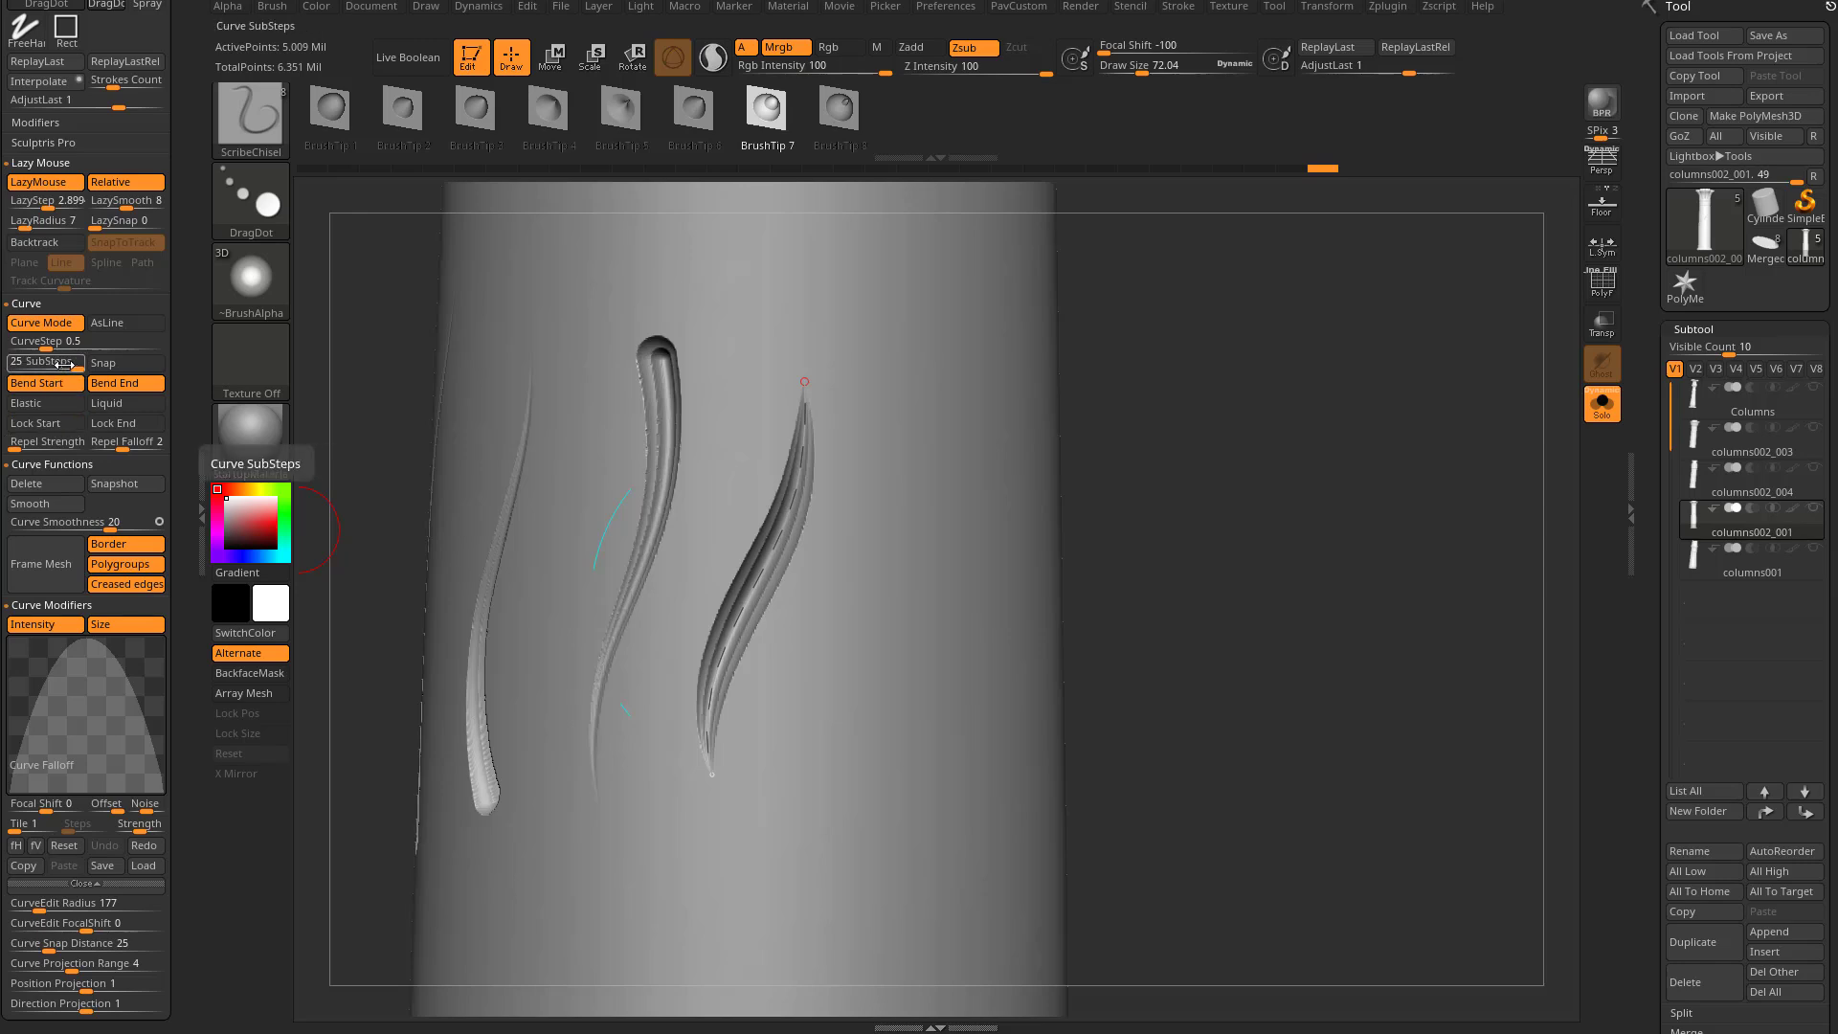
{"action": "mouse_move", "coordinate": [1181, 447]}
{"action": "left_mouse_down"}
{"action": "mouse_move", "coordinate": [1366, 440]}
{"action": "mouse_move", "coordinate": [1132, 447]}
{"action": "left_mouse_up"}
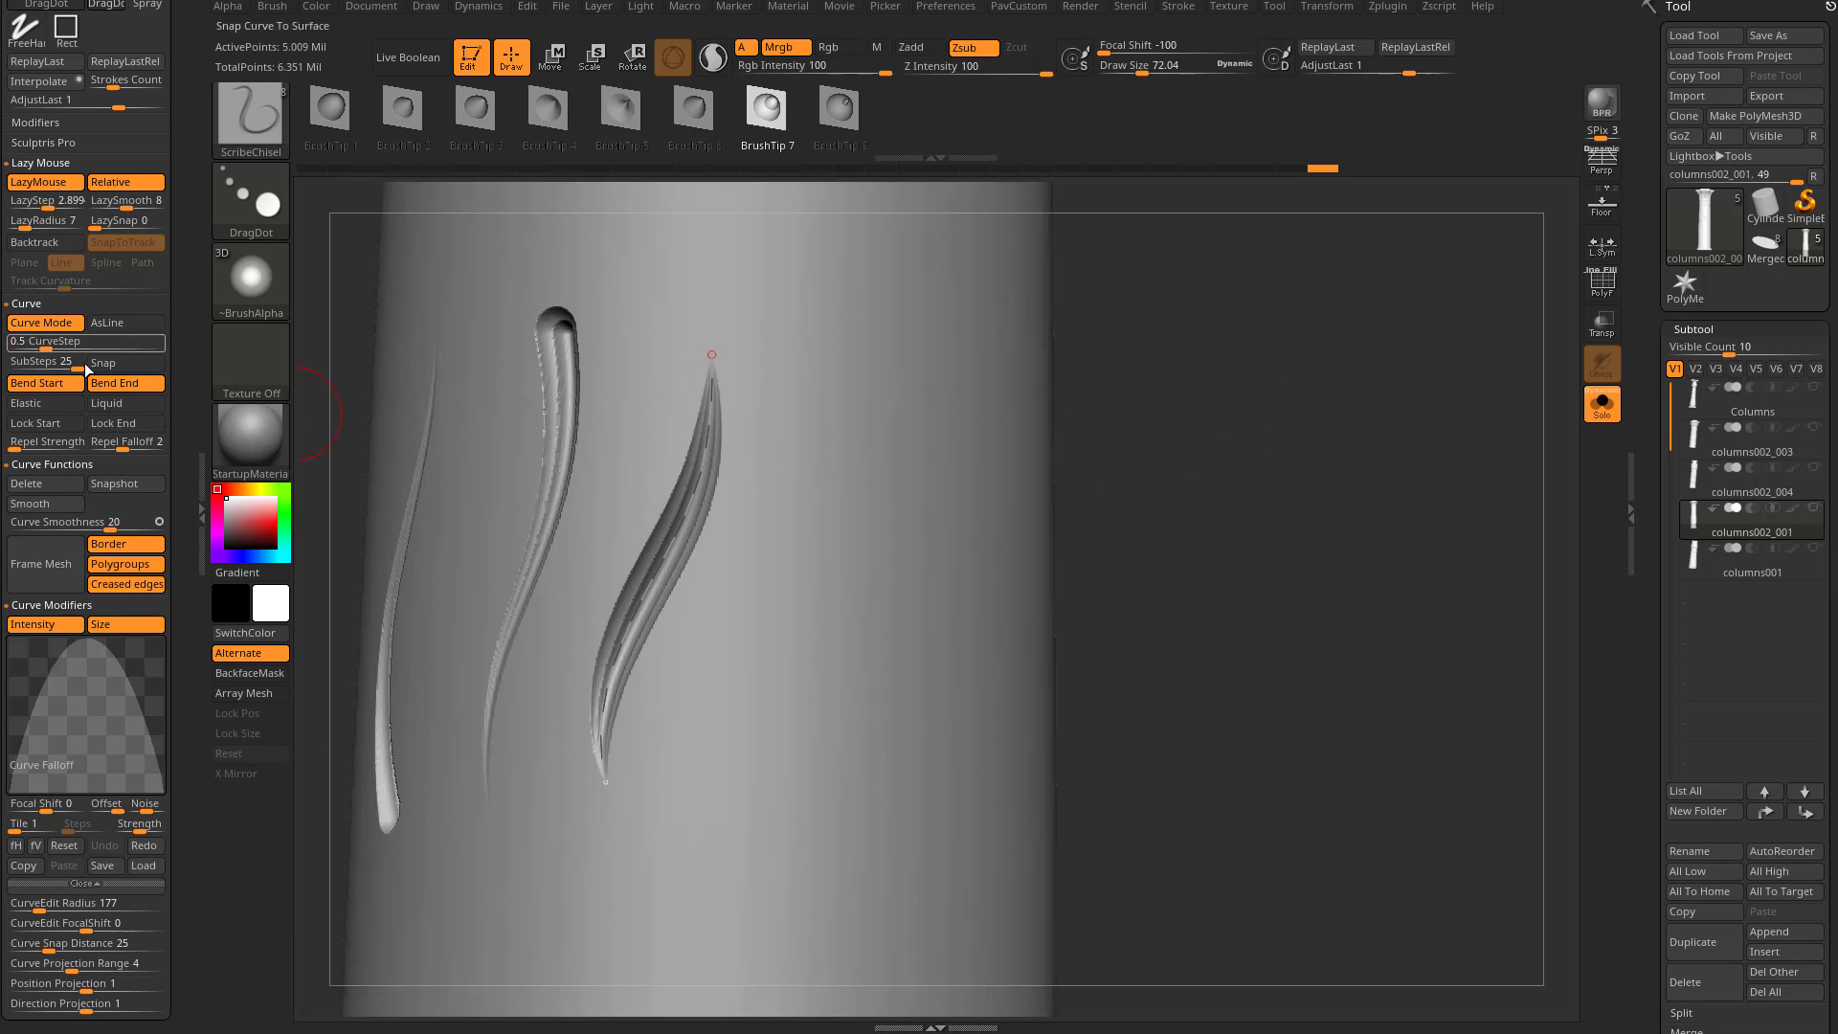
{"action": "mouse_move", "coordinate": [1110, 447]}
{"action": "left_mouse_down"}
{"action": "mouse_move", "coordinate": [1235, 463]}
{"action": "mouse_move", "coordinate": [1043, 497]}
{"action": "left_mouse_up"}
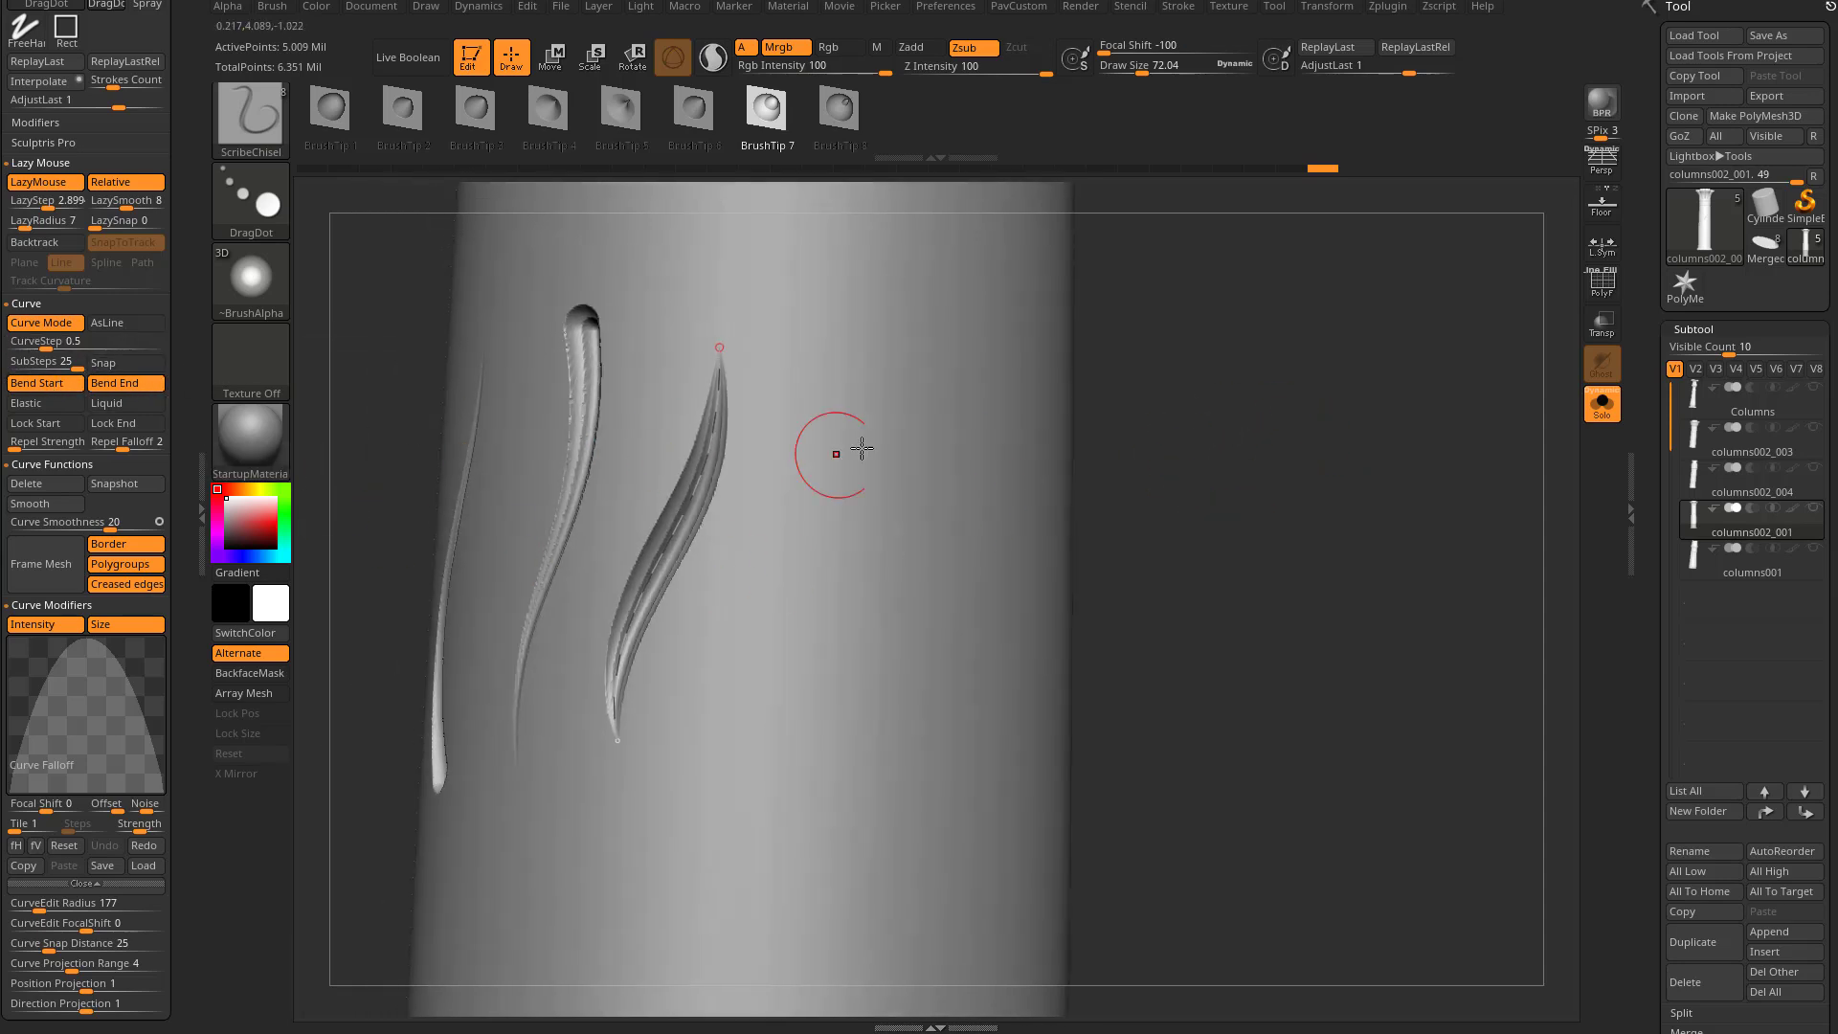
{"action": "left_click", "coordinate": [757, 704]}
{"action": "left_click_drag", "start_coordinate": [1210, 459], "coordinate": [1075, 456]}
{"action": "left_click_drag", "start_coordinate": [1206, 400], "coordinate": [1076, 397]}
{"action": "left_click", "coordinate": [937, 382]}
{"action": "left_click_drag", "start_coordinate": [1147, 547], "coordinate": [1148, 482], "text": "alt"}
{"action": "left_click_drag", "start_coordinate": [939, 356], "coordinate": [824, 639]}
{"action": "mouse_move", "coordinate": [1222, 556]}
{"action": "left_mouse_down", "text": "alt"}
{"action": "mouse_move", "coordinate": [1297, 455]}
{"action": "mouse_move", "coordinate": [1235, 469]}
{"action": "left_mouse_up", "text": "alt"}
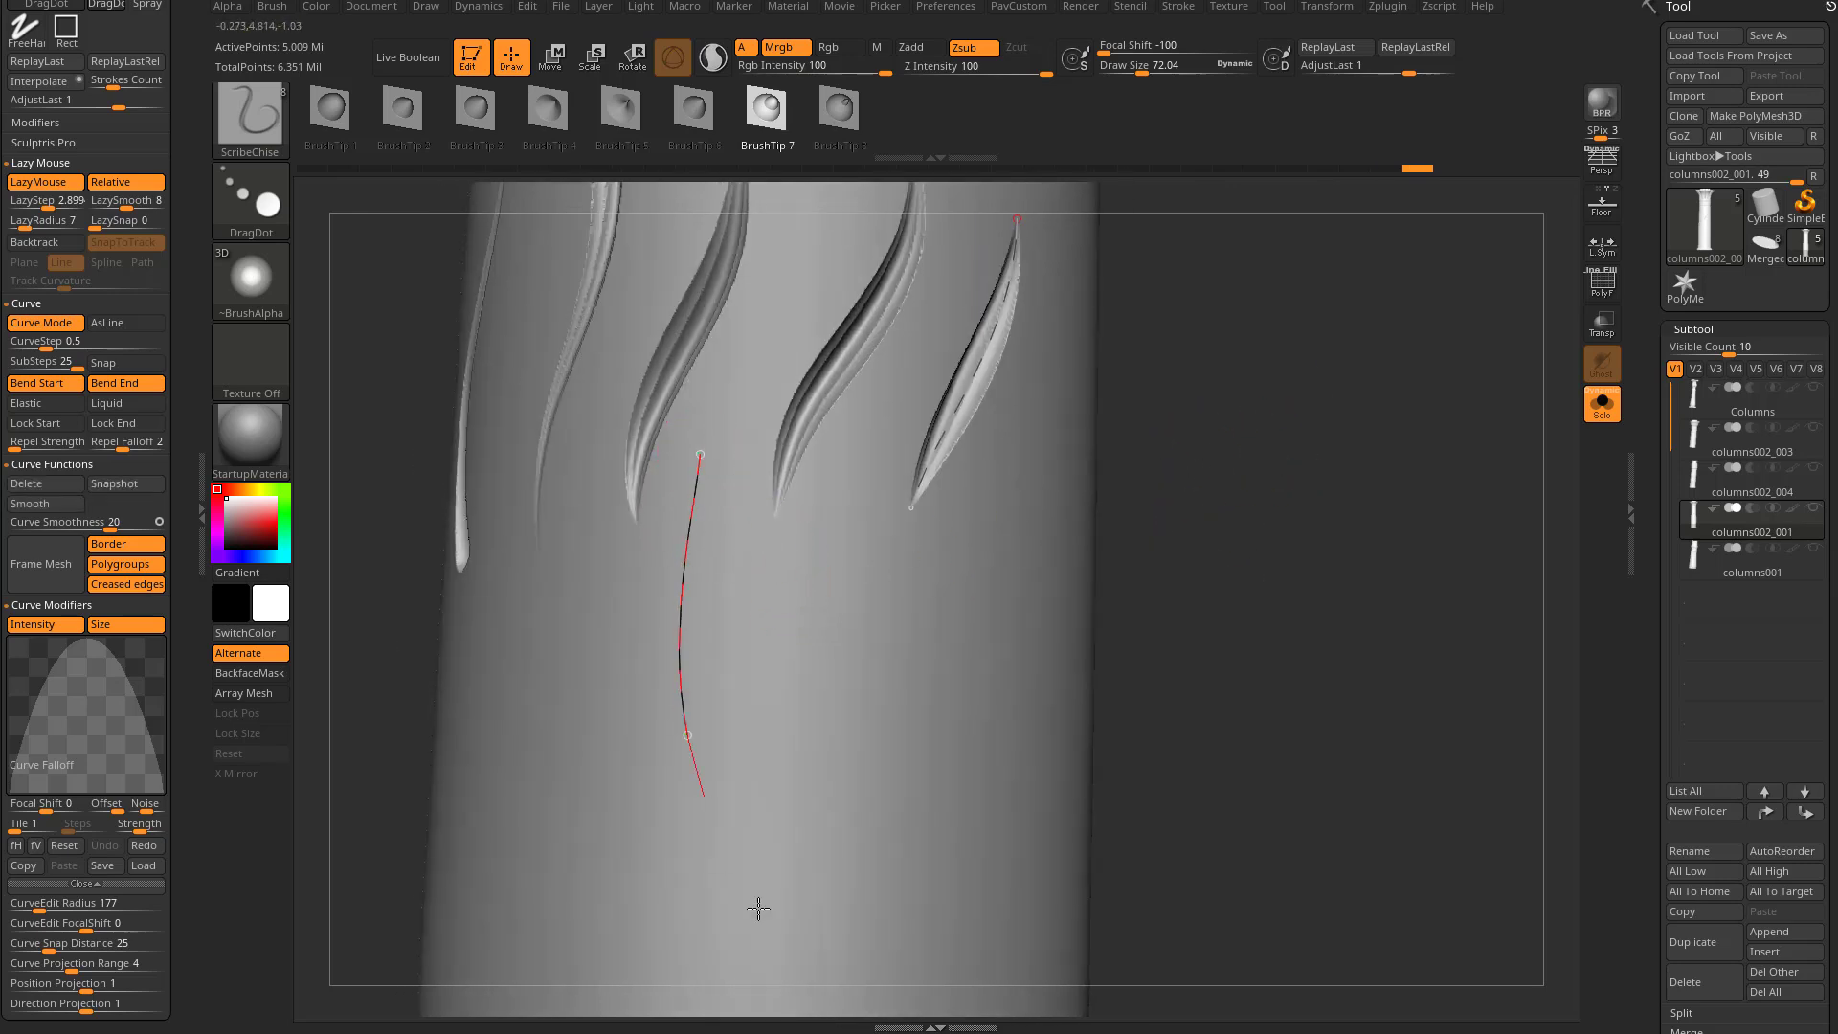
Carve a longer, single-bend groove on the shaft below the S-shaped grooves
{"action": "left_click_drag", "start_coordinate": [726, 858], "coordinate": [823, 986]}
{"action": "mouse_move", "coordinate": [1169, 617]}
{"action": "left_mouse_down"}
{"action": "mouse_move", "coordinate": [1260, 513]}
{"action": "mouse_move", "coordinate": [1177, 508]}
{"action": "left_mouse_up"}
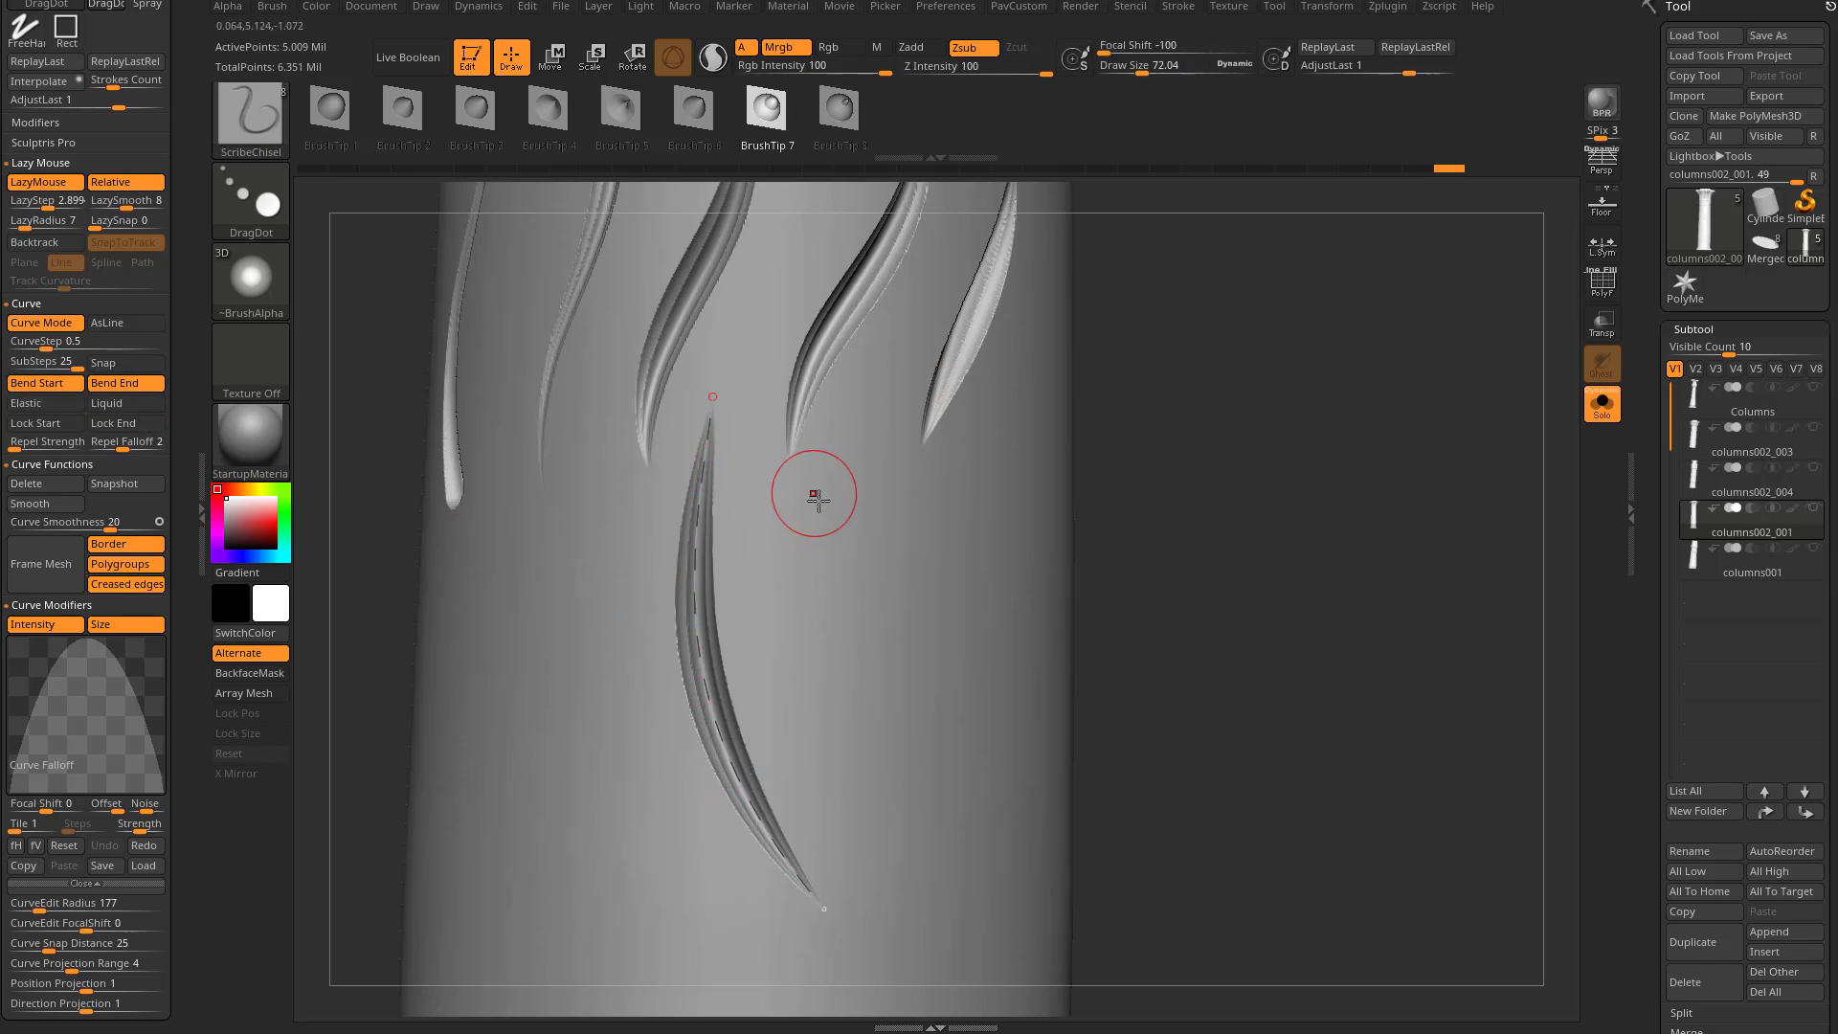
{"action": "left_click_drag", "start_coordinate": [1218, 582], "coordinate": [1158, 526], "text": "alt"}
{"action": "mouse_move", "coordinate": [767, 851]}
{"action": "left_mouse_down"}
{"action": "mouse_move", "coordinate": [821, 824]}
{"action": "mouse_move", "coordinate": [862, 730]}
{"action": "mouse_move", "coordinate": [698, 957]}
{"action": "mouse_move", "coordinate": [875, 855]}
{"action": "mouse_move", "coordinate": [887, 812]}
{"action": "left_mouse_up"}
{"action": "left_click_drag", "start_coordinate": [639, 408], "coordinate": [519, 556]}
{"action": "key", "text": "ctrl+z"}
{"action": "key", "text": "ctrl+z"}
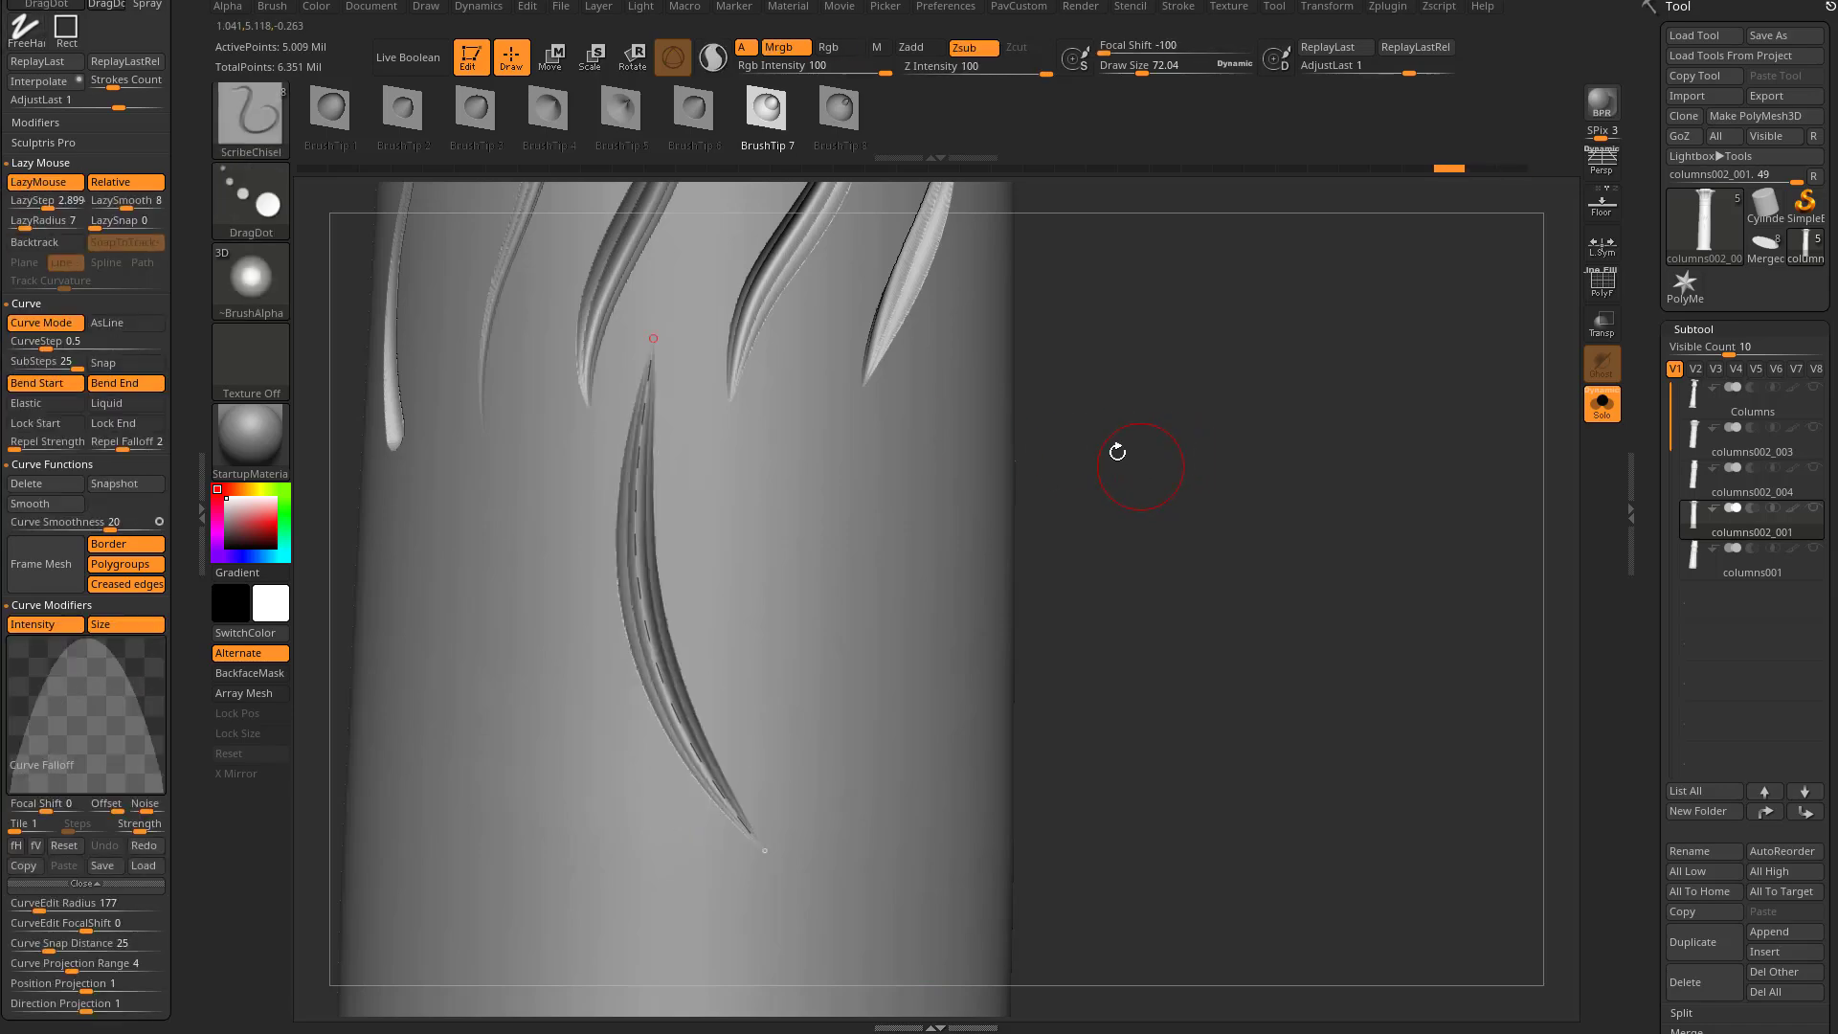
Set the curve SubSteps to 1 and update the long curved groove into a beaded row
{"action": "right_click_drag", "start_coordinate": [1128, 538], "coordinate": [1118, 607], "text": "ctrl"}
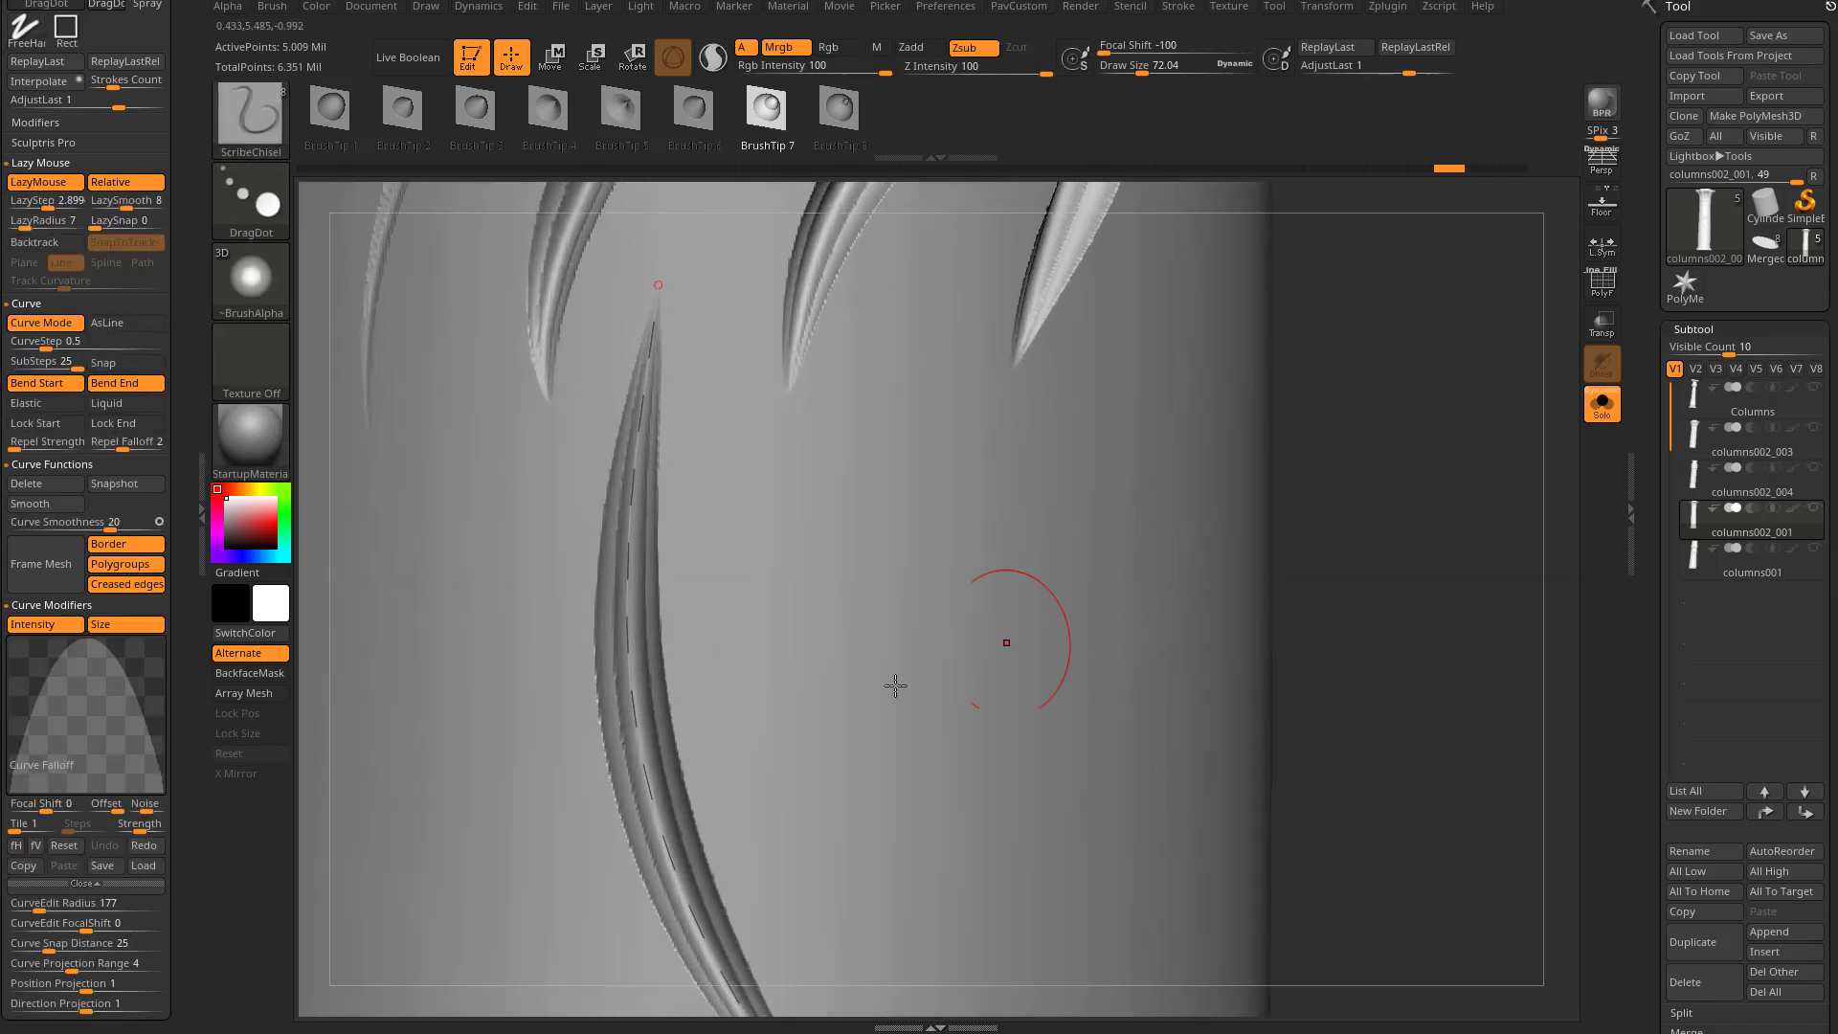
{"action": "mouse_move", "coordinate": [1326, 660]}
{"action": "right_mouse_down", "text": "ctrl"}
{"action": "mouse_move", "coordinate": [1345, 595]}
{"action": "mouse_move", "coordinate": [1263, 589]}
{"action": "right_mouse_up", "text": "ctrl"}
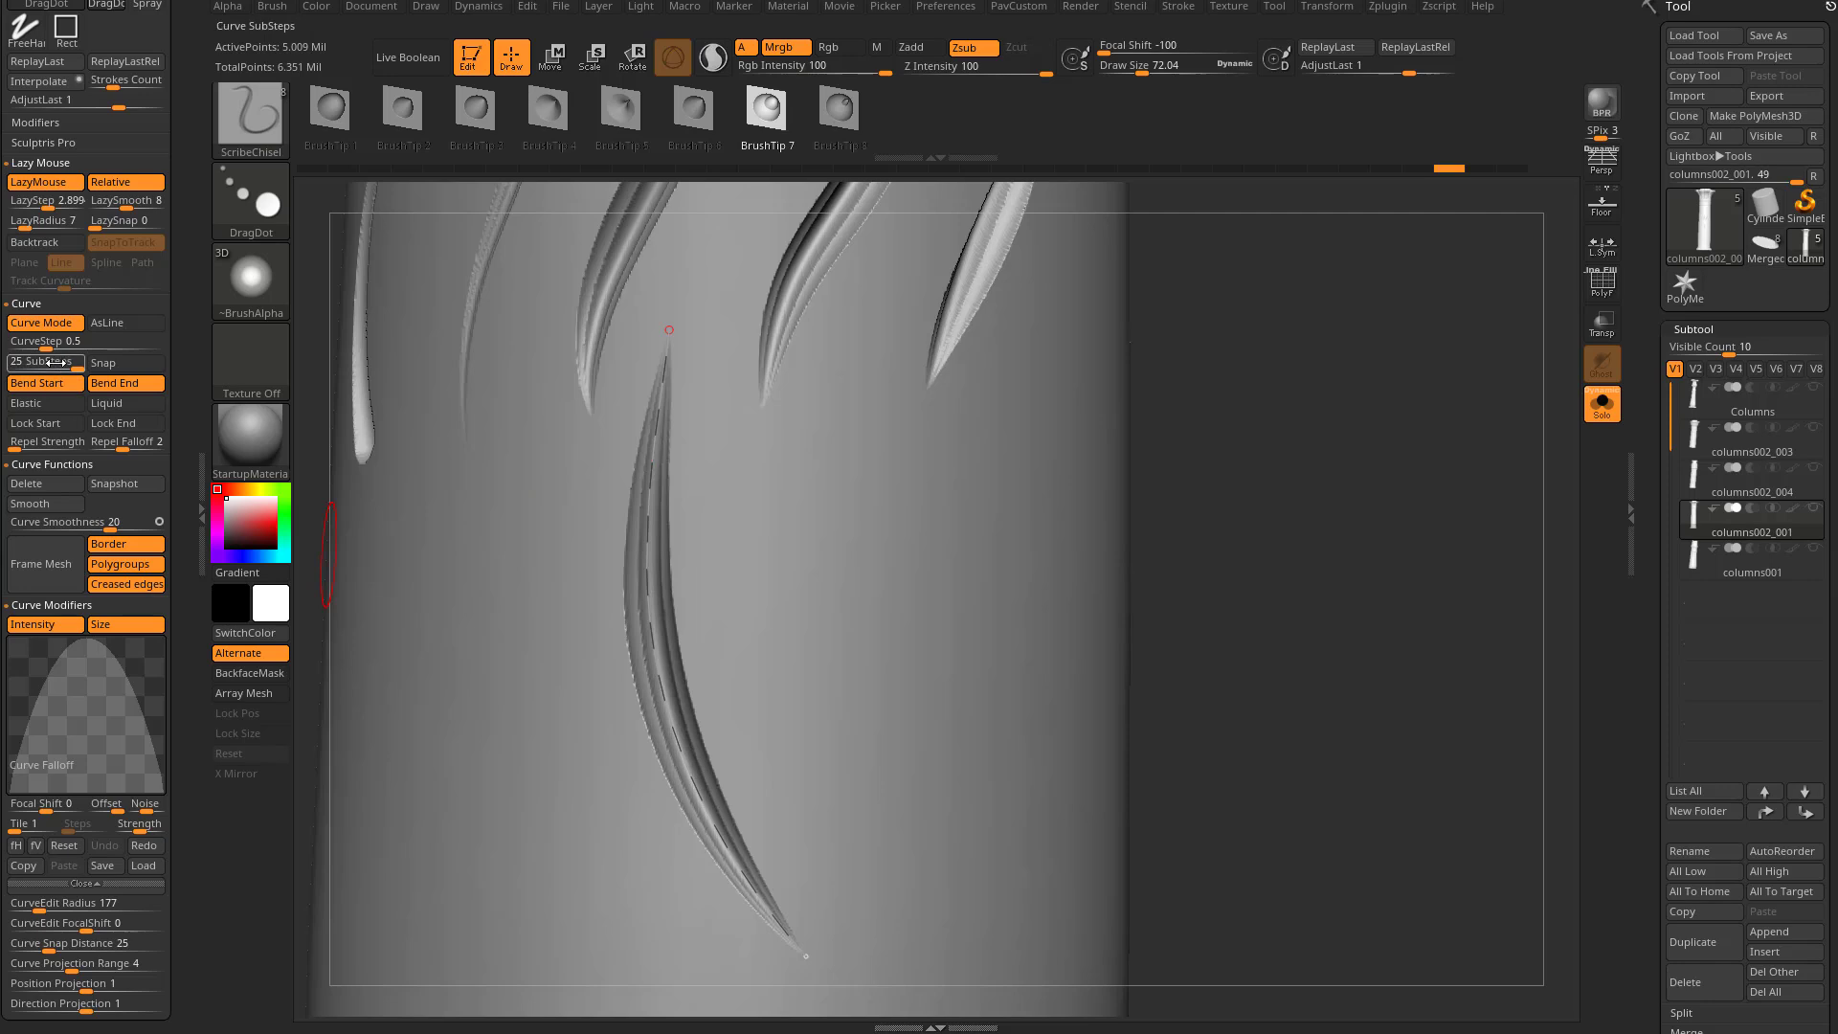
{"action": "left_click_drag", "start_coordinate": [78, 373], "coordinate": [10, 366]}
{"action": "mouse_move", "coordinate": [1232, 541]}
{"action": "left_mouse_down", "text": "alt"}
{"action": "mouse_move", "coordinate": [1212, 502]}
{"action": "mouse_move", "coordinate": [1297, 460]}
{"action": "mouse_move", "coordinate": [1244, 498]}
{"action": "left_mouse_up", "text": "alt"}
{"action": "left_click", "coordinate": [629, 586]}
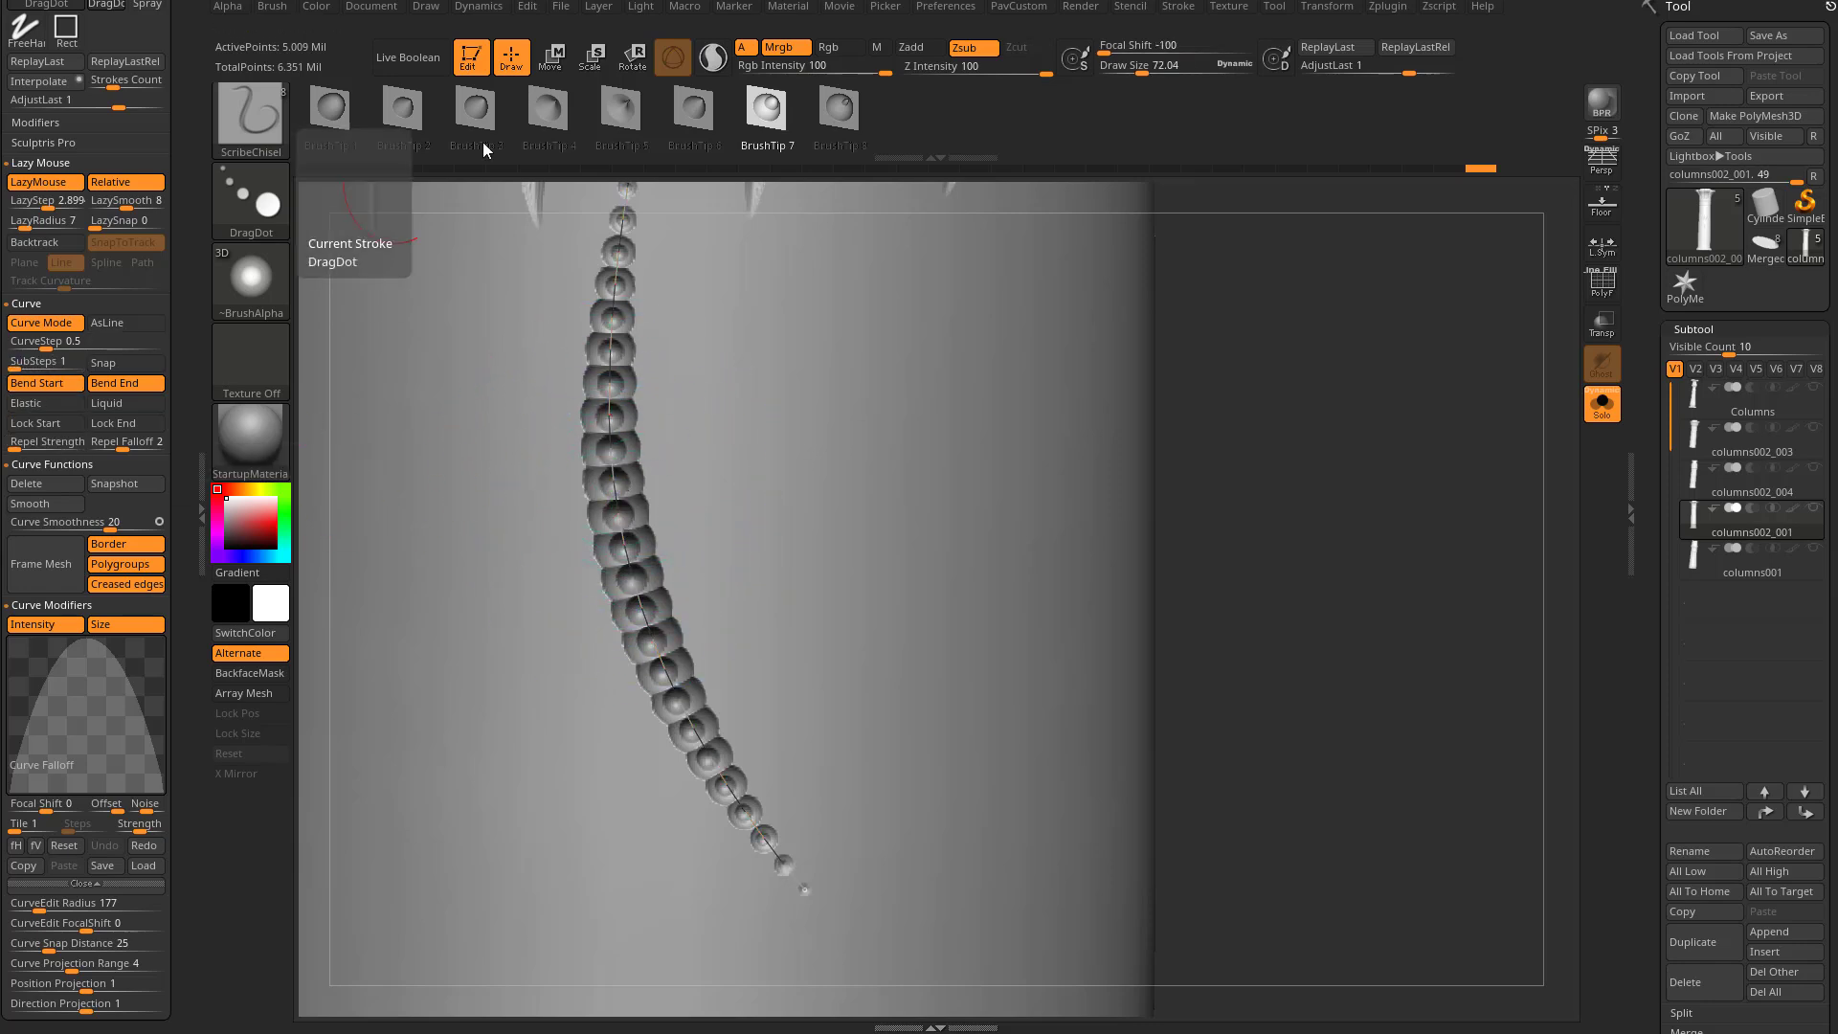
Carve an S-shaped beaded row beside the long curved one and update it with Zadd
{"action": "left_click_drag", "start_coordinate": [1247, 535], "coordinate": [1084, 538]}
{"action": "left_click_drag", "start_coordinate": [854, 318], "coordinate": [941, 696]}
{"action": "left_click_drag", "start_coordinate": [1238, 572], "coordinate": [1100, 526]}
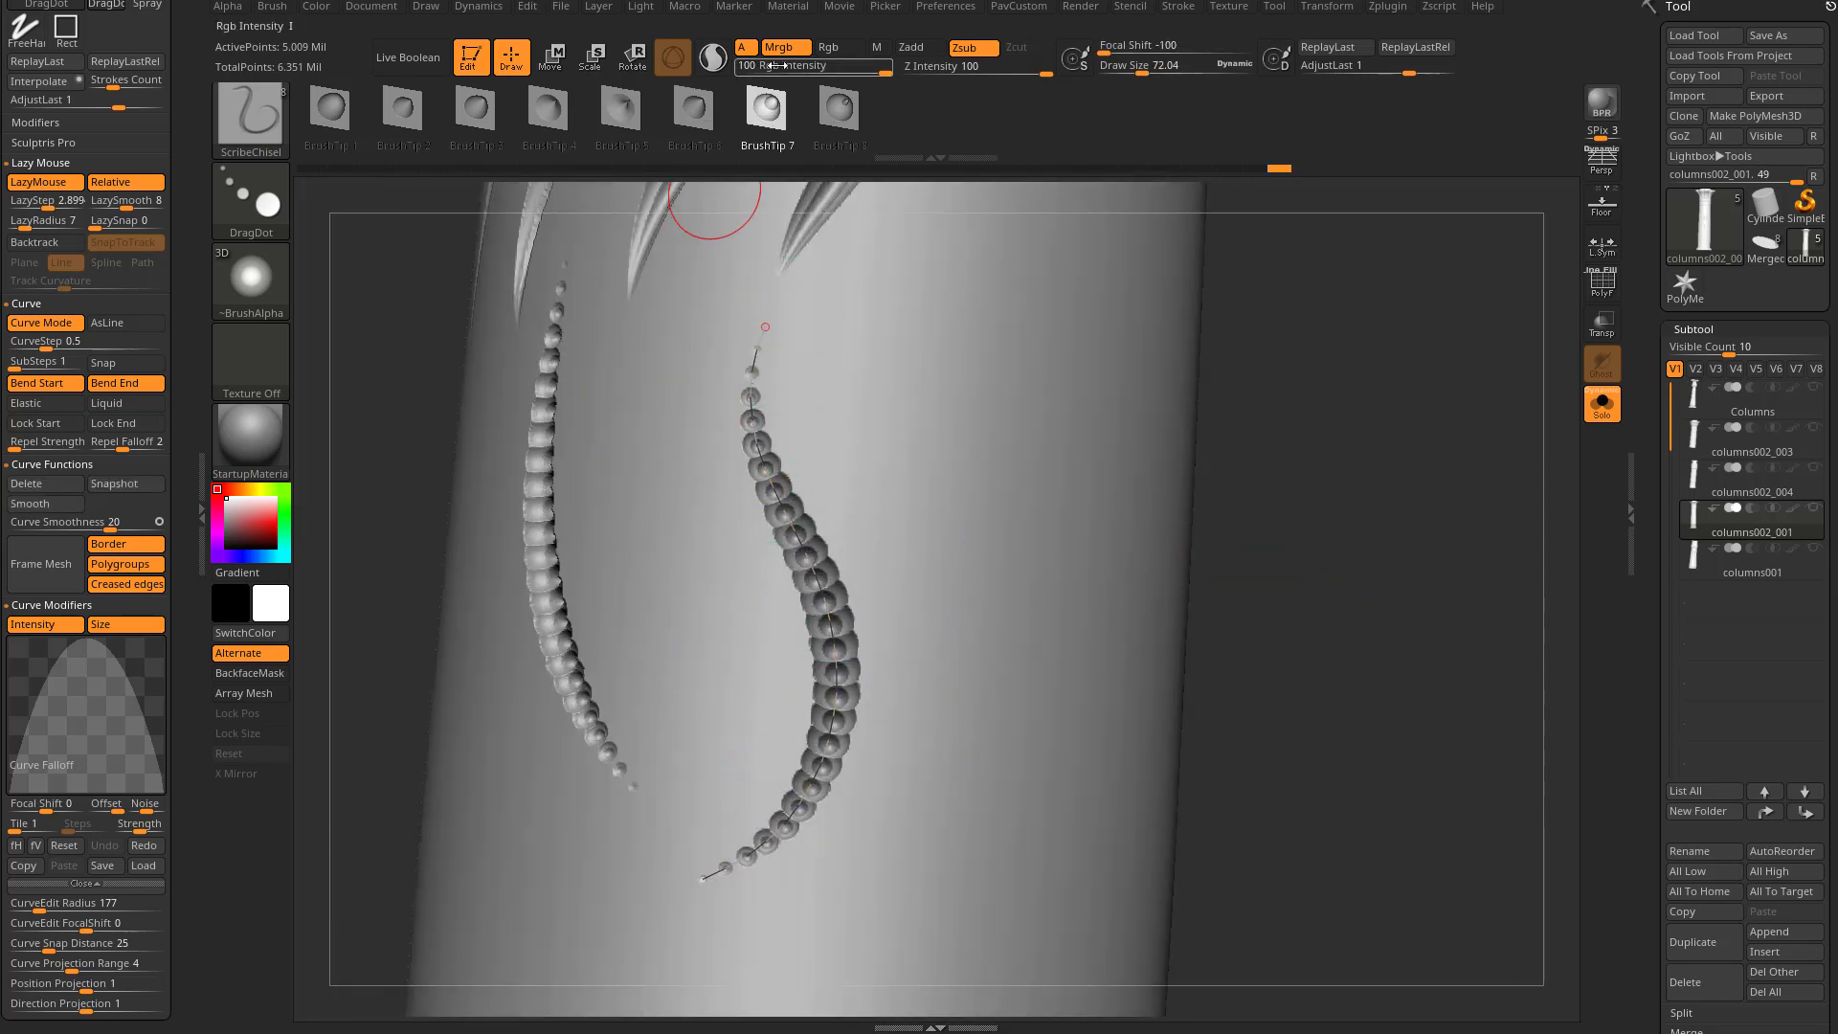
{"action": "left_click", "coordinate": [801, 540]}
{"action": "mouse_move", "coordinate": [1325, 440]}
{"action": "left_mouse_down"}
{"action": "mouse_move", "coordinate": [1379, 445]}
{"action": "mouse_move", "coordinate": [1273, 440]}
{"action": "left_mouse_up"}
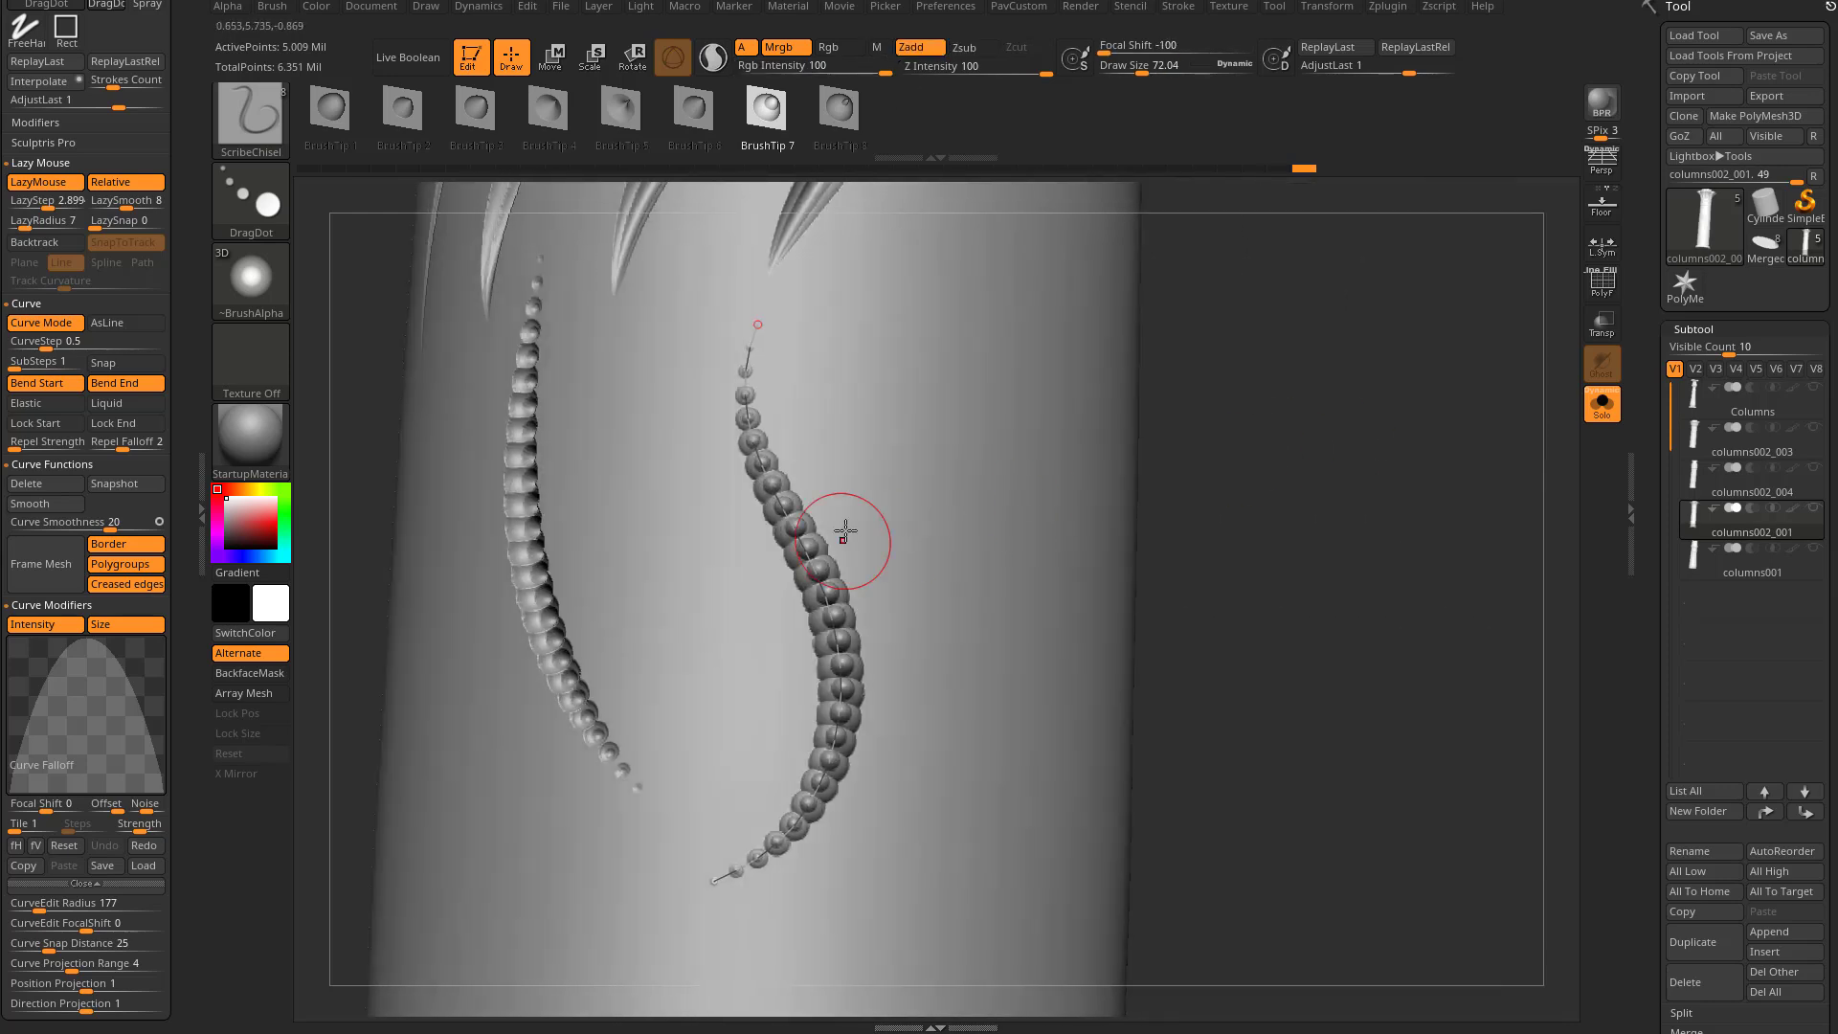
{"action": "left_click", "coordinate": [795, 517]}
{"action": "left_click_drag", "start_coordinate": [1148, 349], "coordinate": [1183, 279]}
Set Z Intensity to 68, update the beaded row and add two more curved beaded rows near it
{"action": "left_click_drag", "start_coordinate": [1043, 71], "coordinate": [1020, 71]}
{"action": "left_click", "coordinate": [769, 479]}
{"action": "mouse_move", "coordinate": [1074, 435]}
{"action": "left_mouse_down"}
{"action": "mouse_move", "coordinate": [1009, 464]}
{"action": "mouse_move", "coordinate": [833, 373]}
{"action": "mouse_move", "coordinate": [878, 657]}
{"action": "mouse_move", "coordinate": [870, 728]}
{"action": "left_mouse_up"}
{"action": "left_click_drag", "start_coordinate": [911, 581], "coordinate": [801, 829]}
{"action": "left_click", "coordinate": [974, 617]}
{"action": "left_click_drag", "start_coordinate": [1340, 525], "coordinate": [1248, 503]}
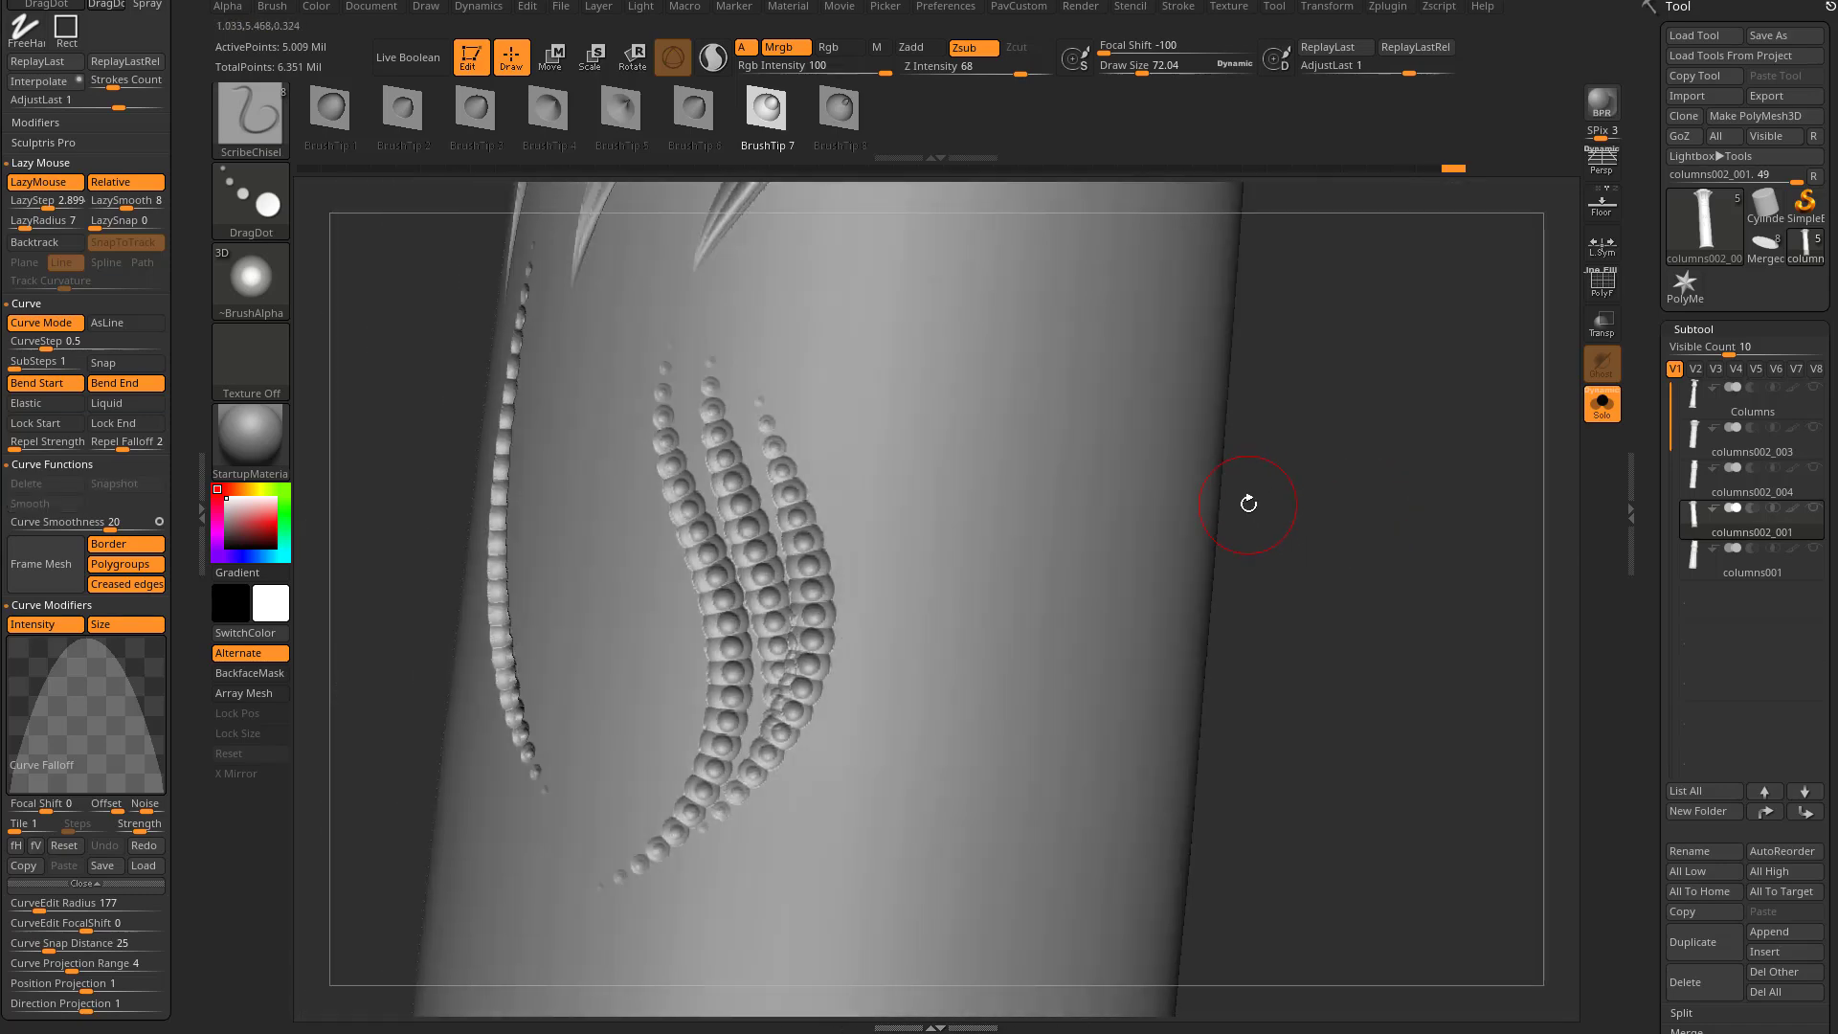
Set Z Intensity to 100 and carve another curved beaded row to the right of the three-row group
{"action": "left_click_drag", "start_coordinate": [1017, 74], "coordinate": [1053, 73]}
{"action": "mouse_move", "coordinate": [951, 346]}
{"action": "left_mouse_down"}
{"action": "mouse_move", "coordinate": [951, 635]}
{"action": "mouse_move", "coordinate": [800, 938]}
{"action": "left_mouse_up"}
{"action": "left_click_drag", "start_coordinate": [1204, 632], "coordinate": [1259, 543]}
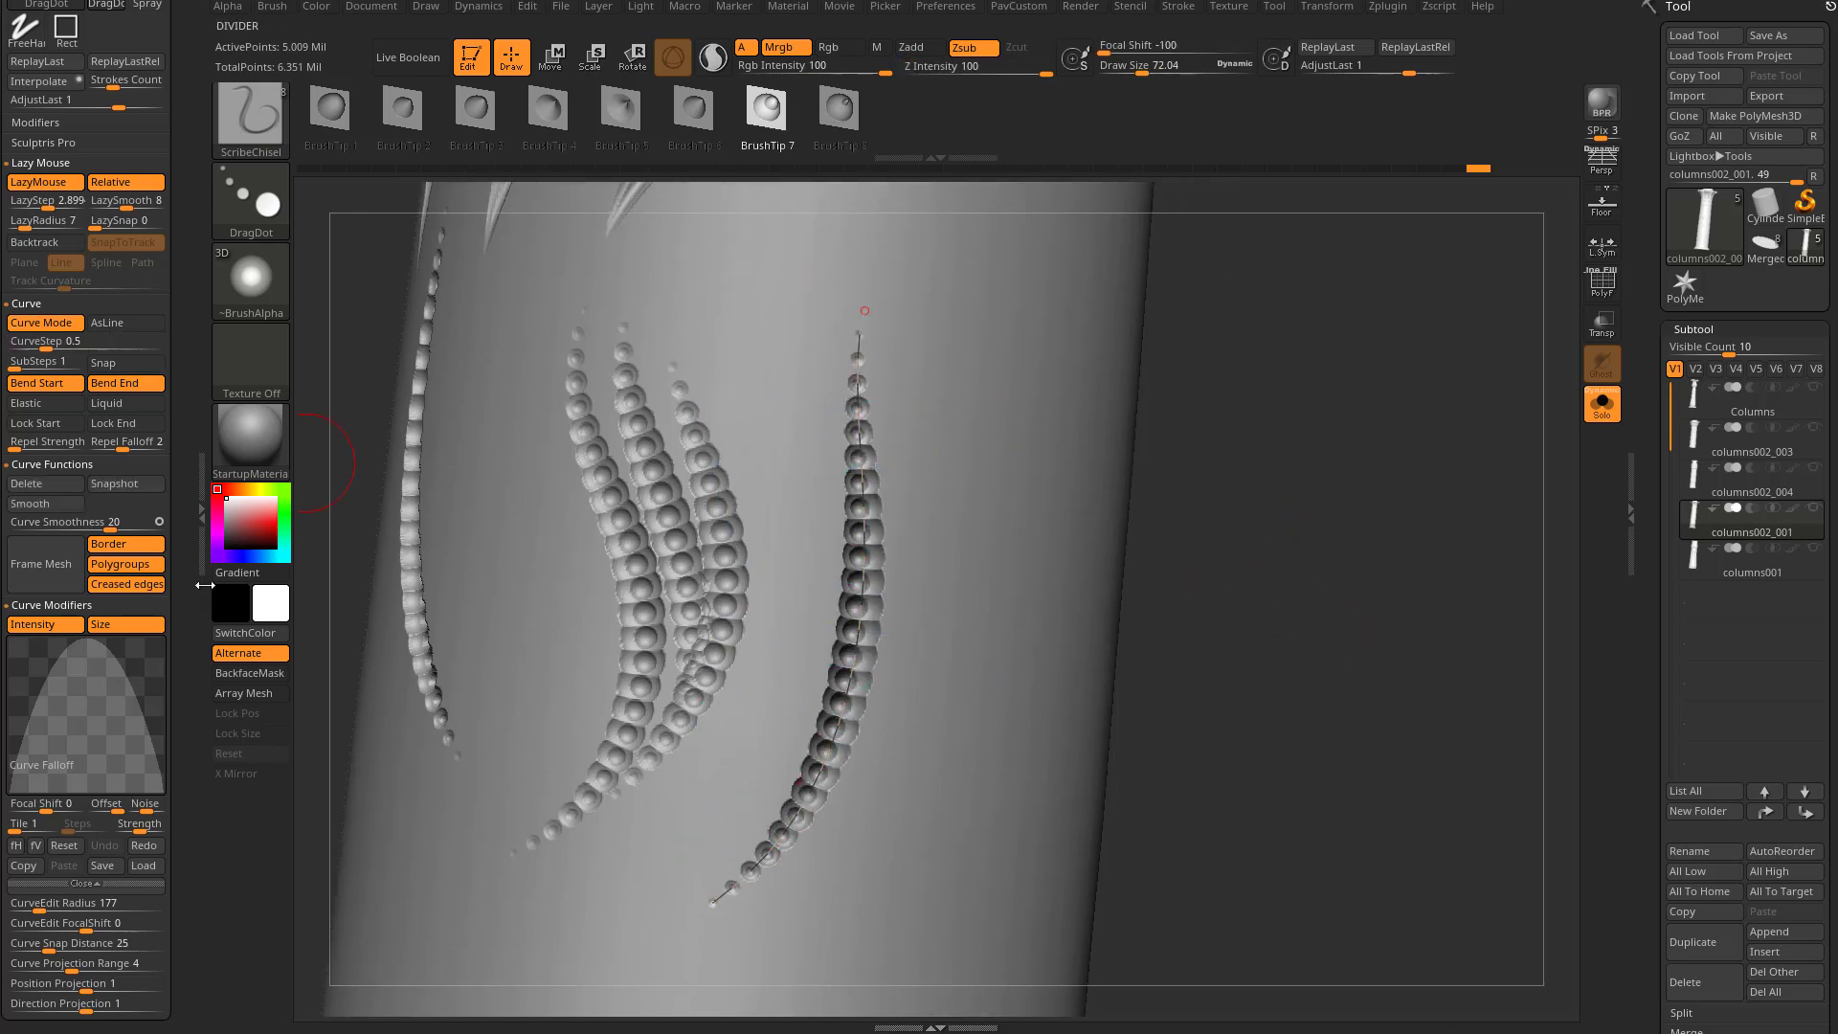
Set CurveStep to 1, try updating and shifting the new beaded row, and undo that stroke
{"action": "left_click_drag", "start_coordinate": [47, 341], "coordinate": [62, 327]}
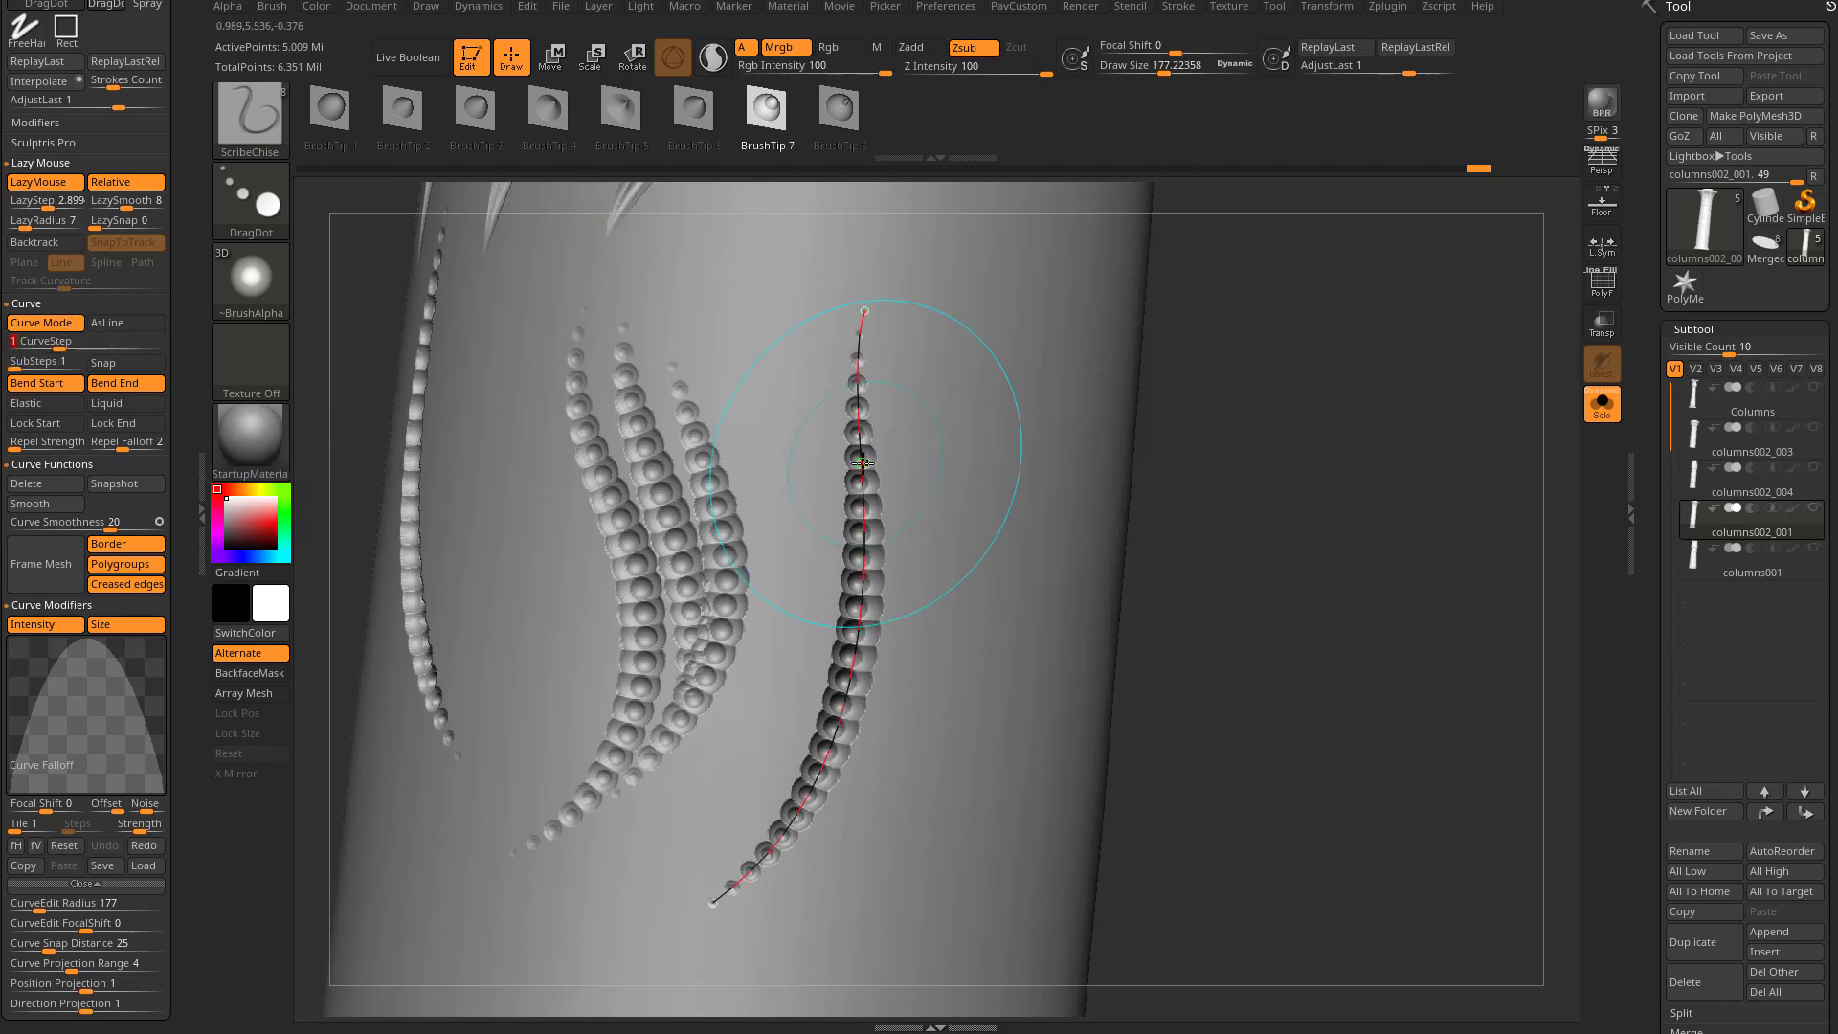
{"action": "left_click", "coordinate": [862, 412]}
{"action": "left_click_drag", "start_coordinate": [1237, 557], "coordinate": [709, 548]}
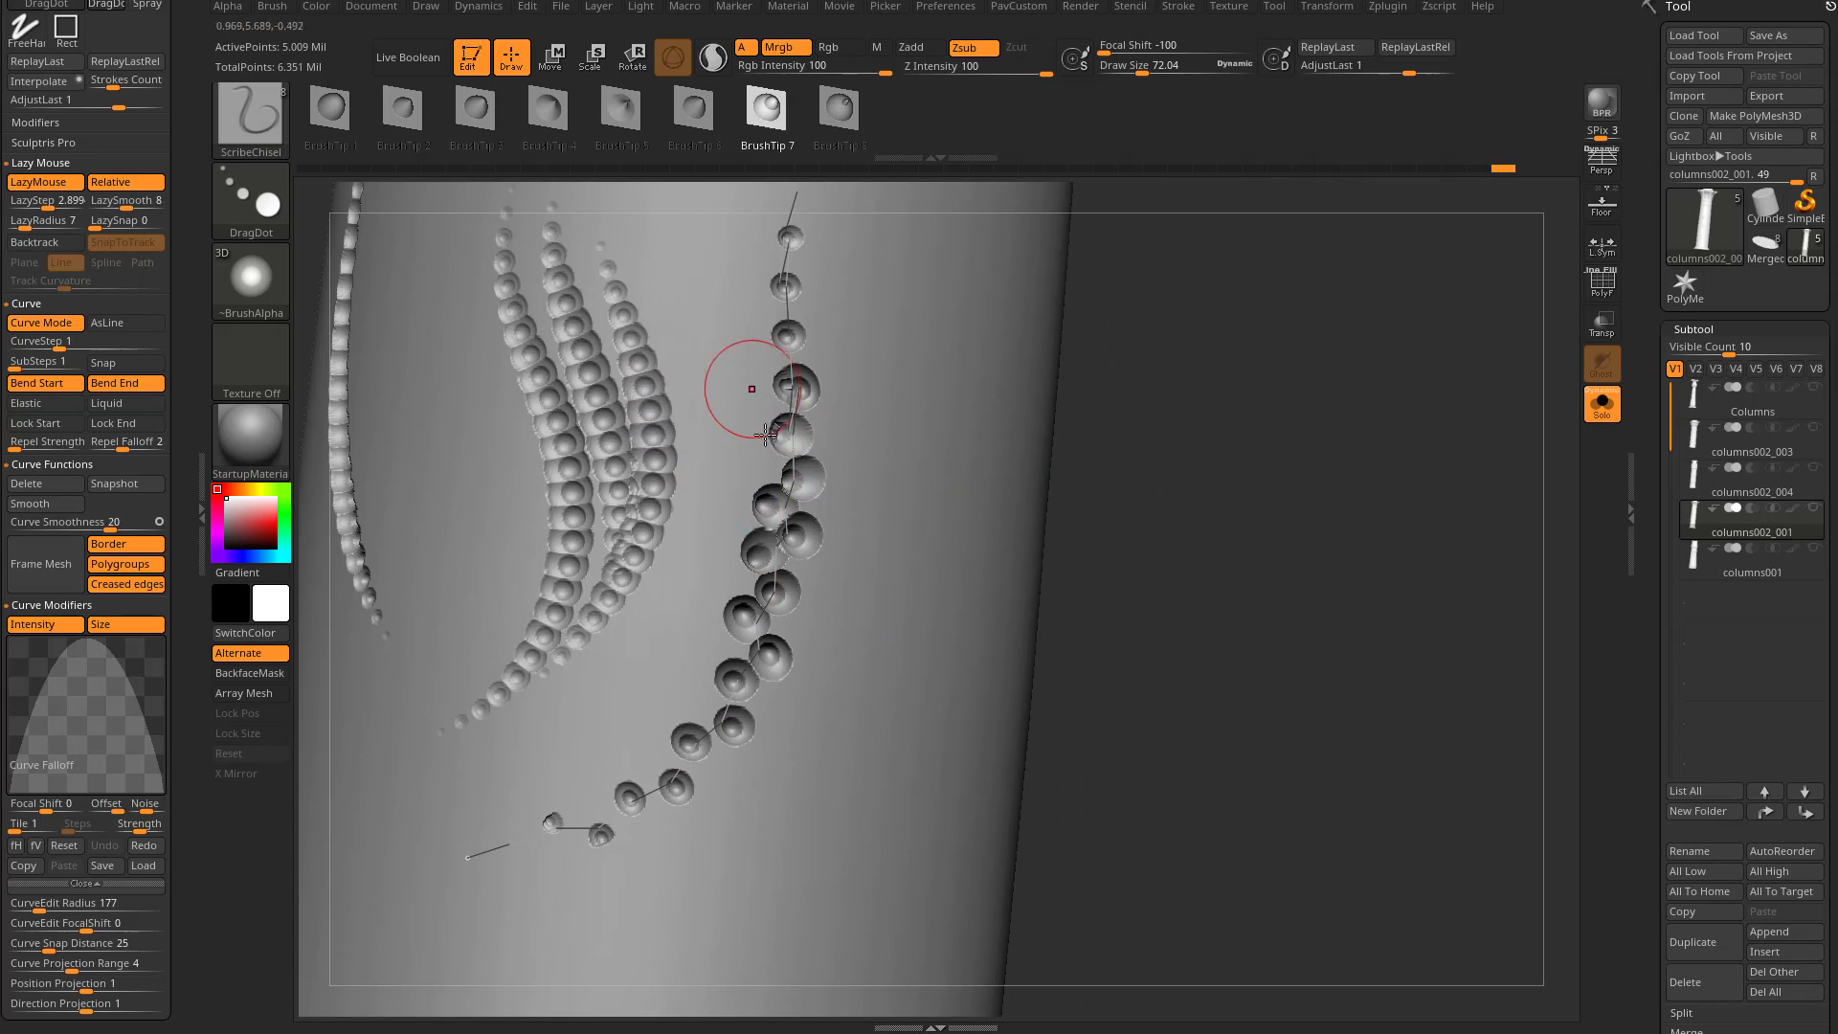
{"action": "key", "text": "ctrl+z"}
{"action": "left_click_drag", "start_coordinate": [944, 370], "coordinate": [1035, 465]}
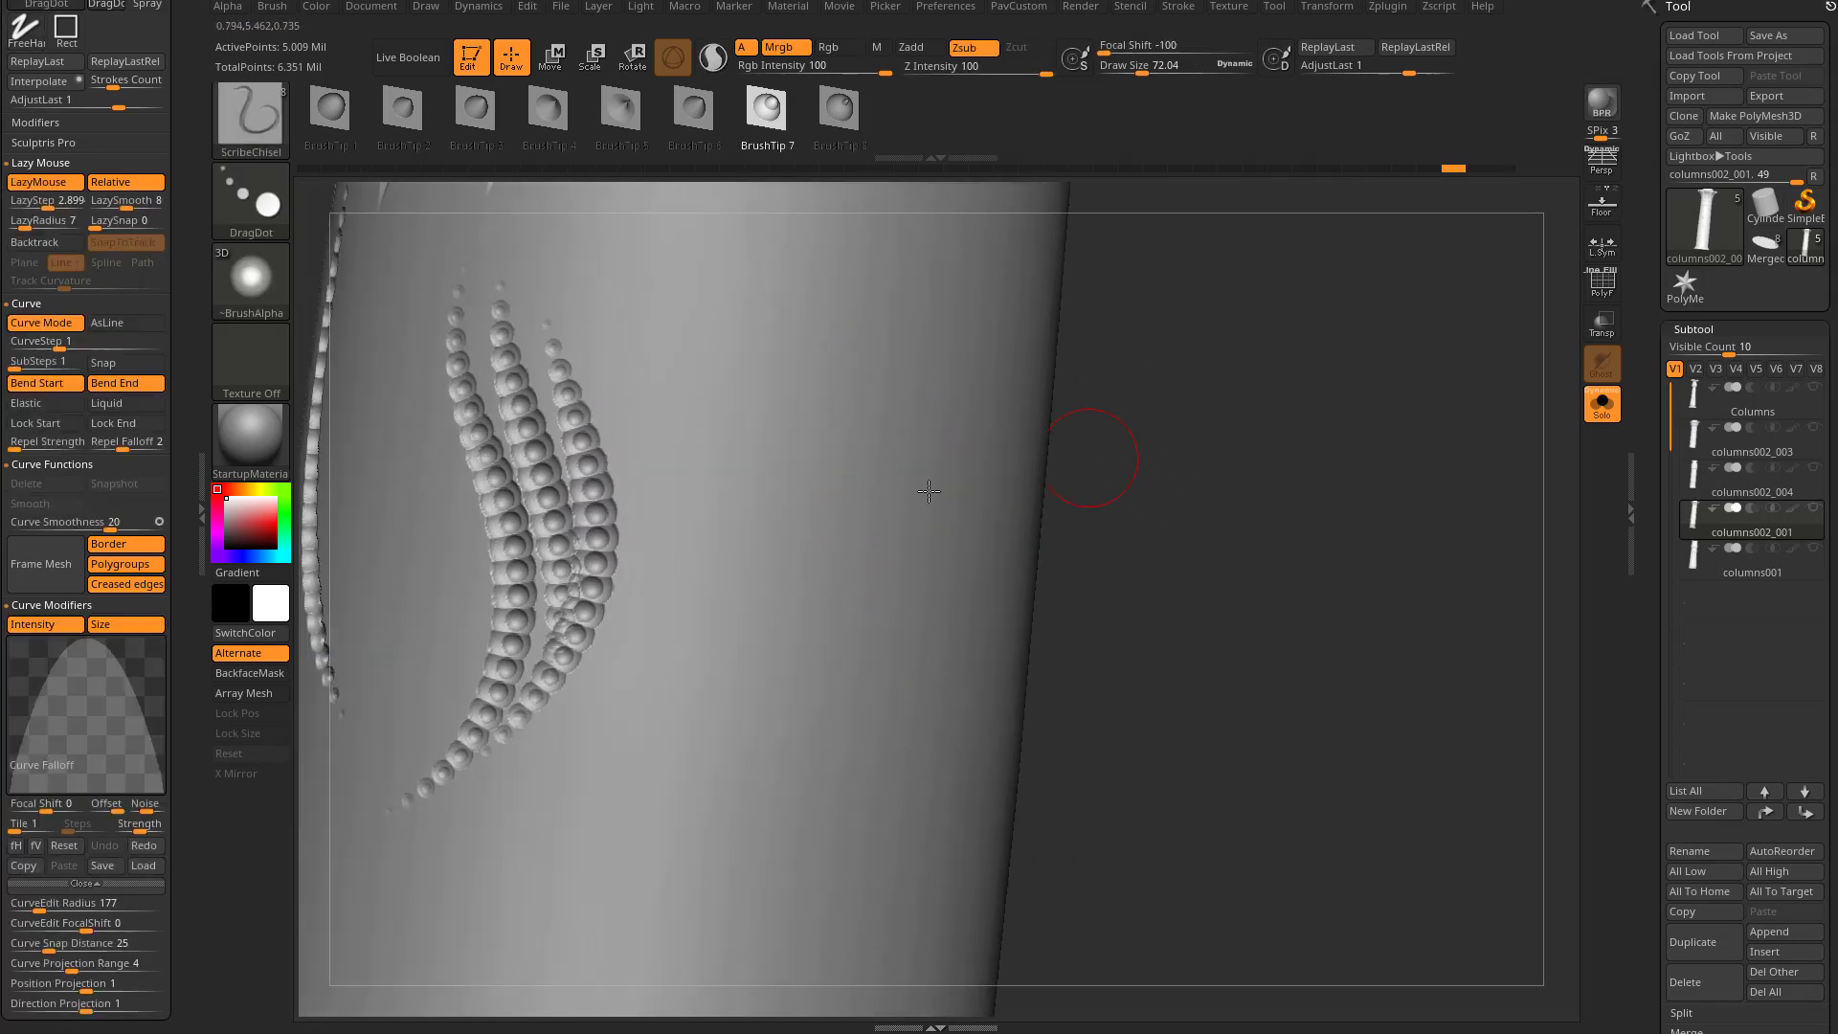
Carve a curved row of separate dots right of the beaded rows with CurveStep 1
{"action": "right_click_drag", "start_coordinate": [731, 393], "coordinate": [738, 379], "text": "alt"}
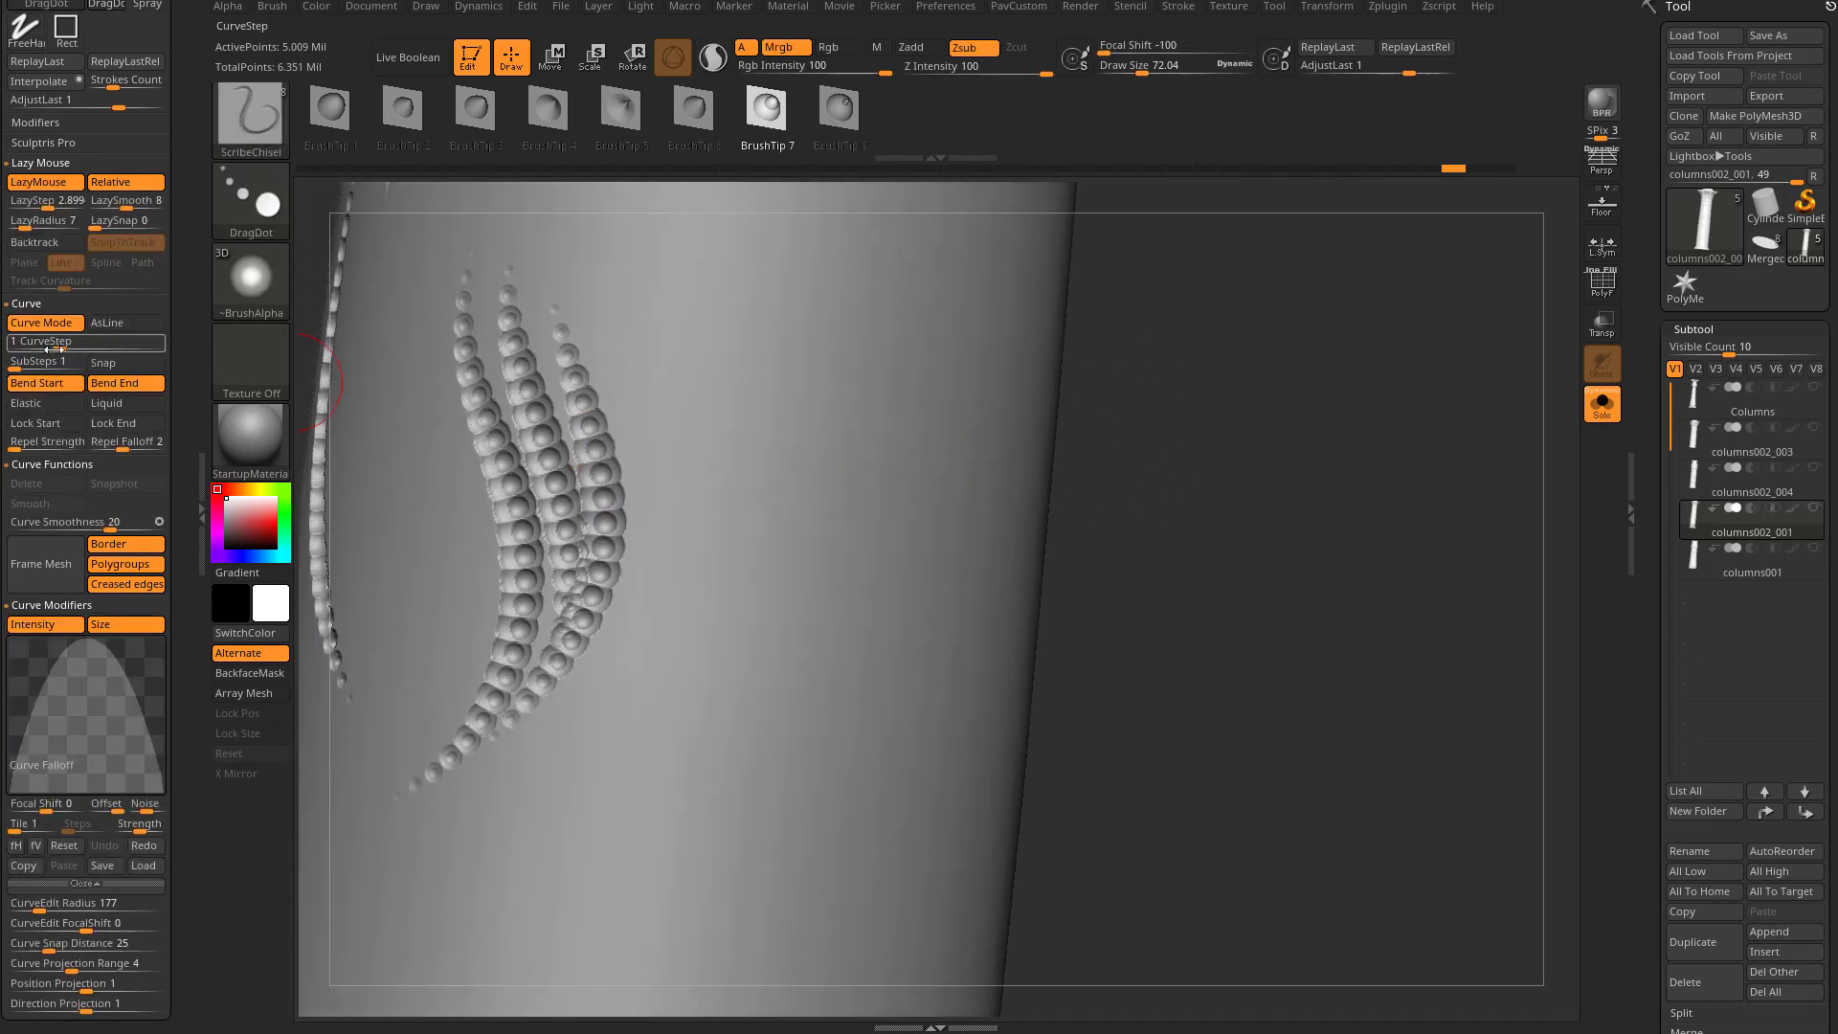
{"action": "left_click_drag", "start_coordinate": [865, 269], "coordinate": [757, 691]}
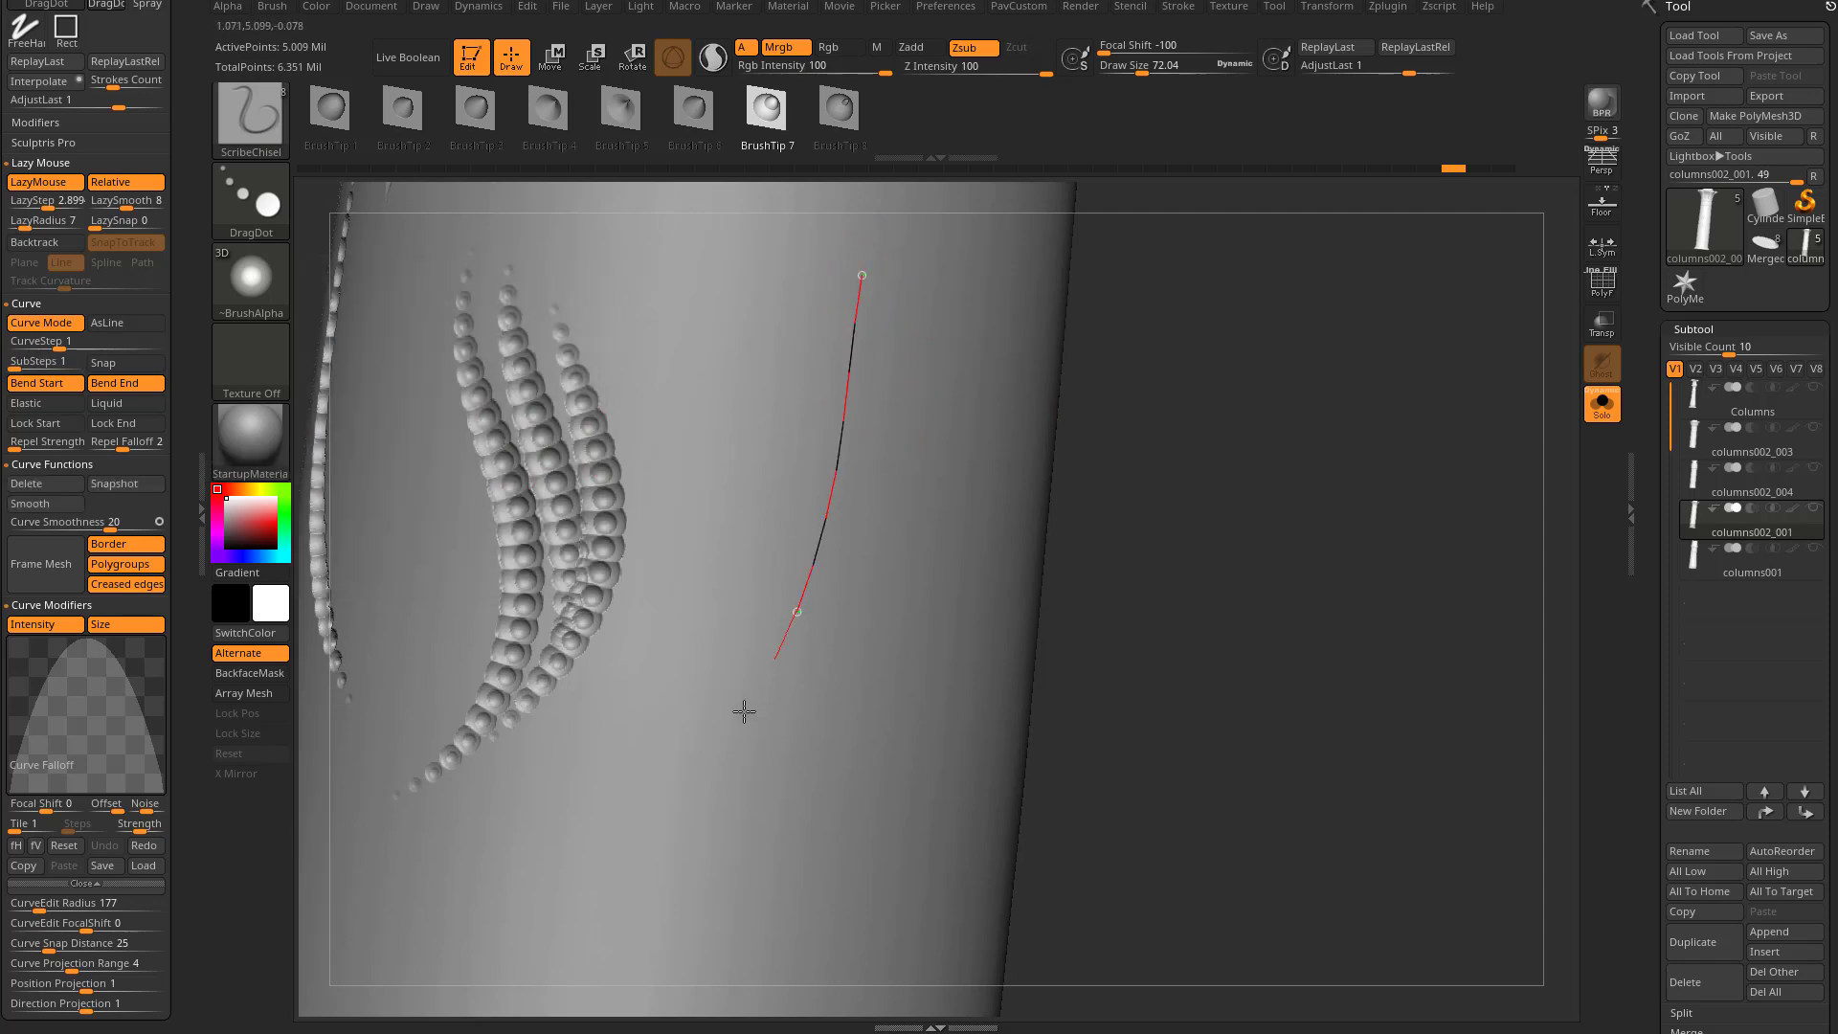
{"action": "left_click", "coordinate": [816, 560]}
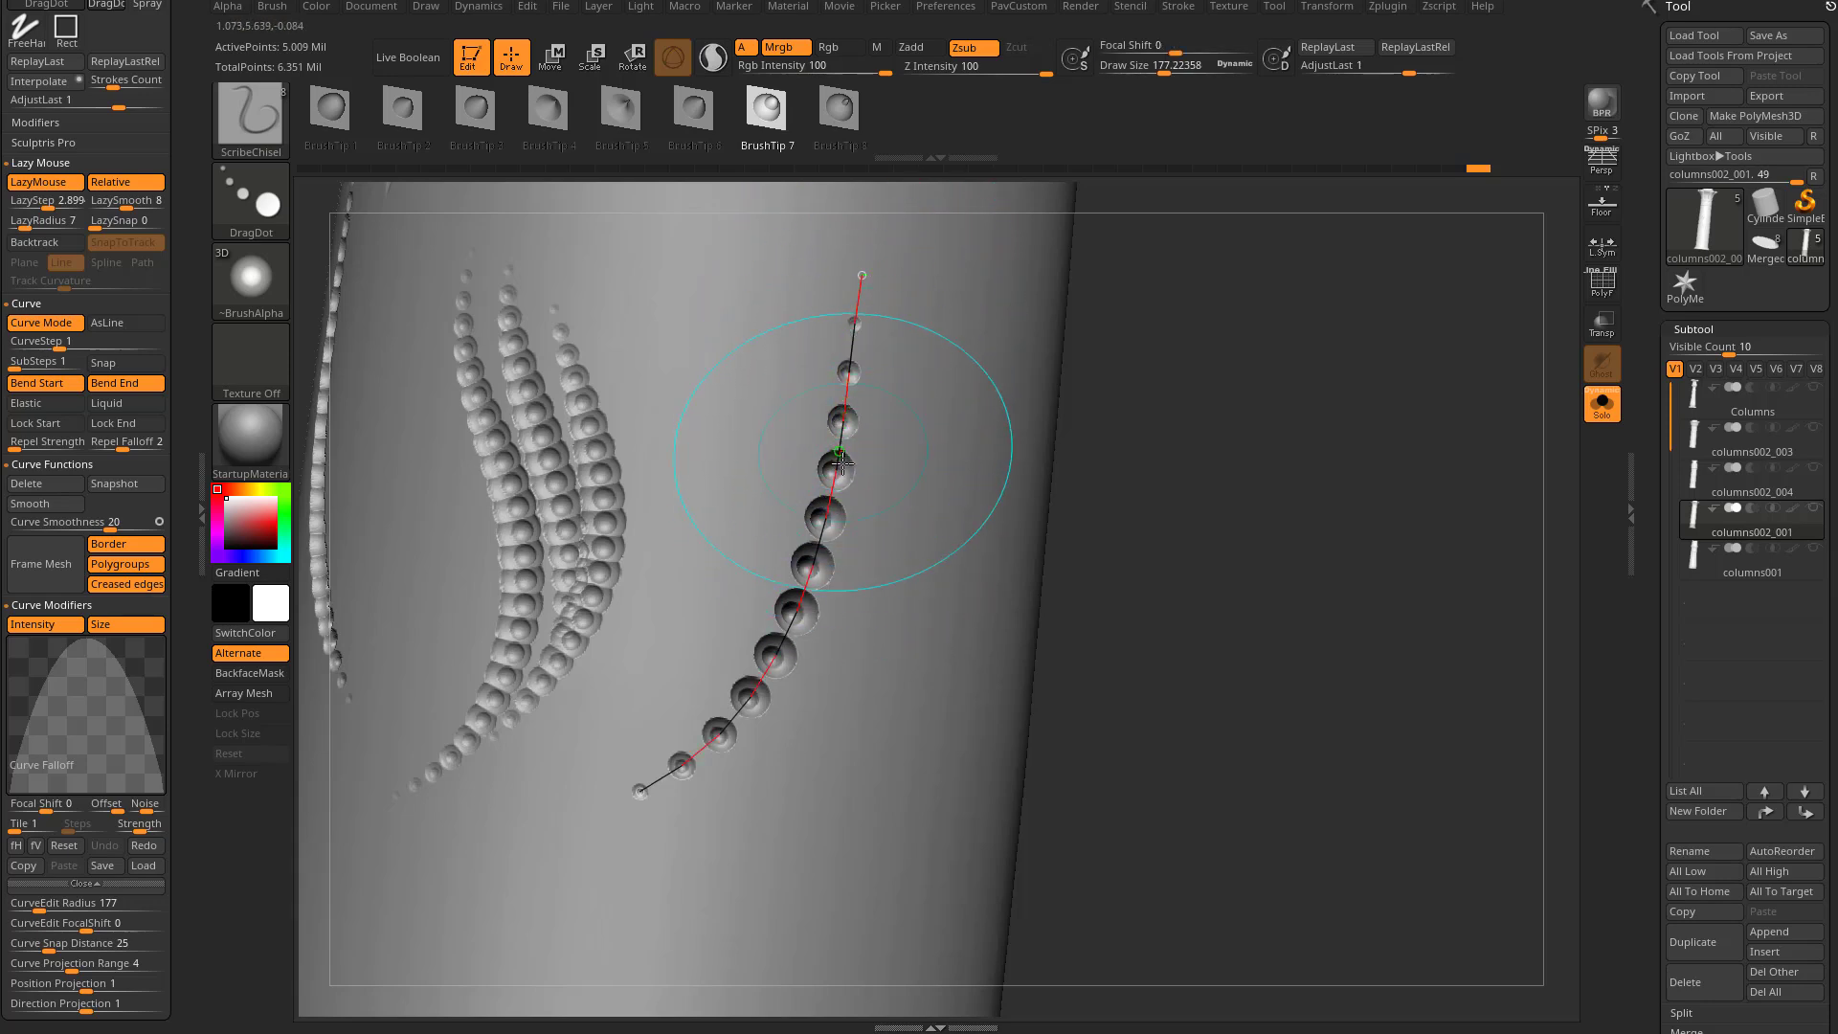
Set CurveStep to 2, carve a curved row of widely spaced dots beside the previous row and release its curve
{"action": "left_click", "coordinate": [54, 345]}
{"action": "left_click", "coordinate": [53, 335]}
{"action": "type", "text": "2"}
{"action": "key", "text": "Return"}
{"action": "left_click", "coordinate": [850, 739]}
{"action": "left_click_drag", "start_coordinate": [1187, 577], "coordinate": [996, 527]}
{"action": "mouse_move", "coordinate": [850, 290]}
{"action": "left_mouse_down"}
{"action": "mouse_move", "coordinate": [772, 644]}
{"action": "mouse_move", "coordinate": [499, 894]}
{"action": "left_mouse_up"}
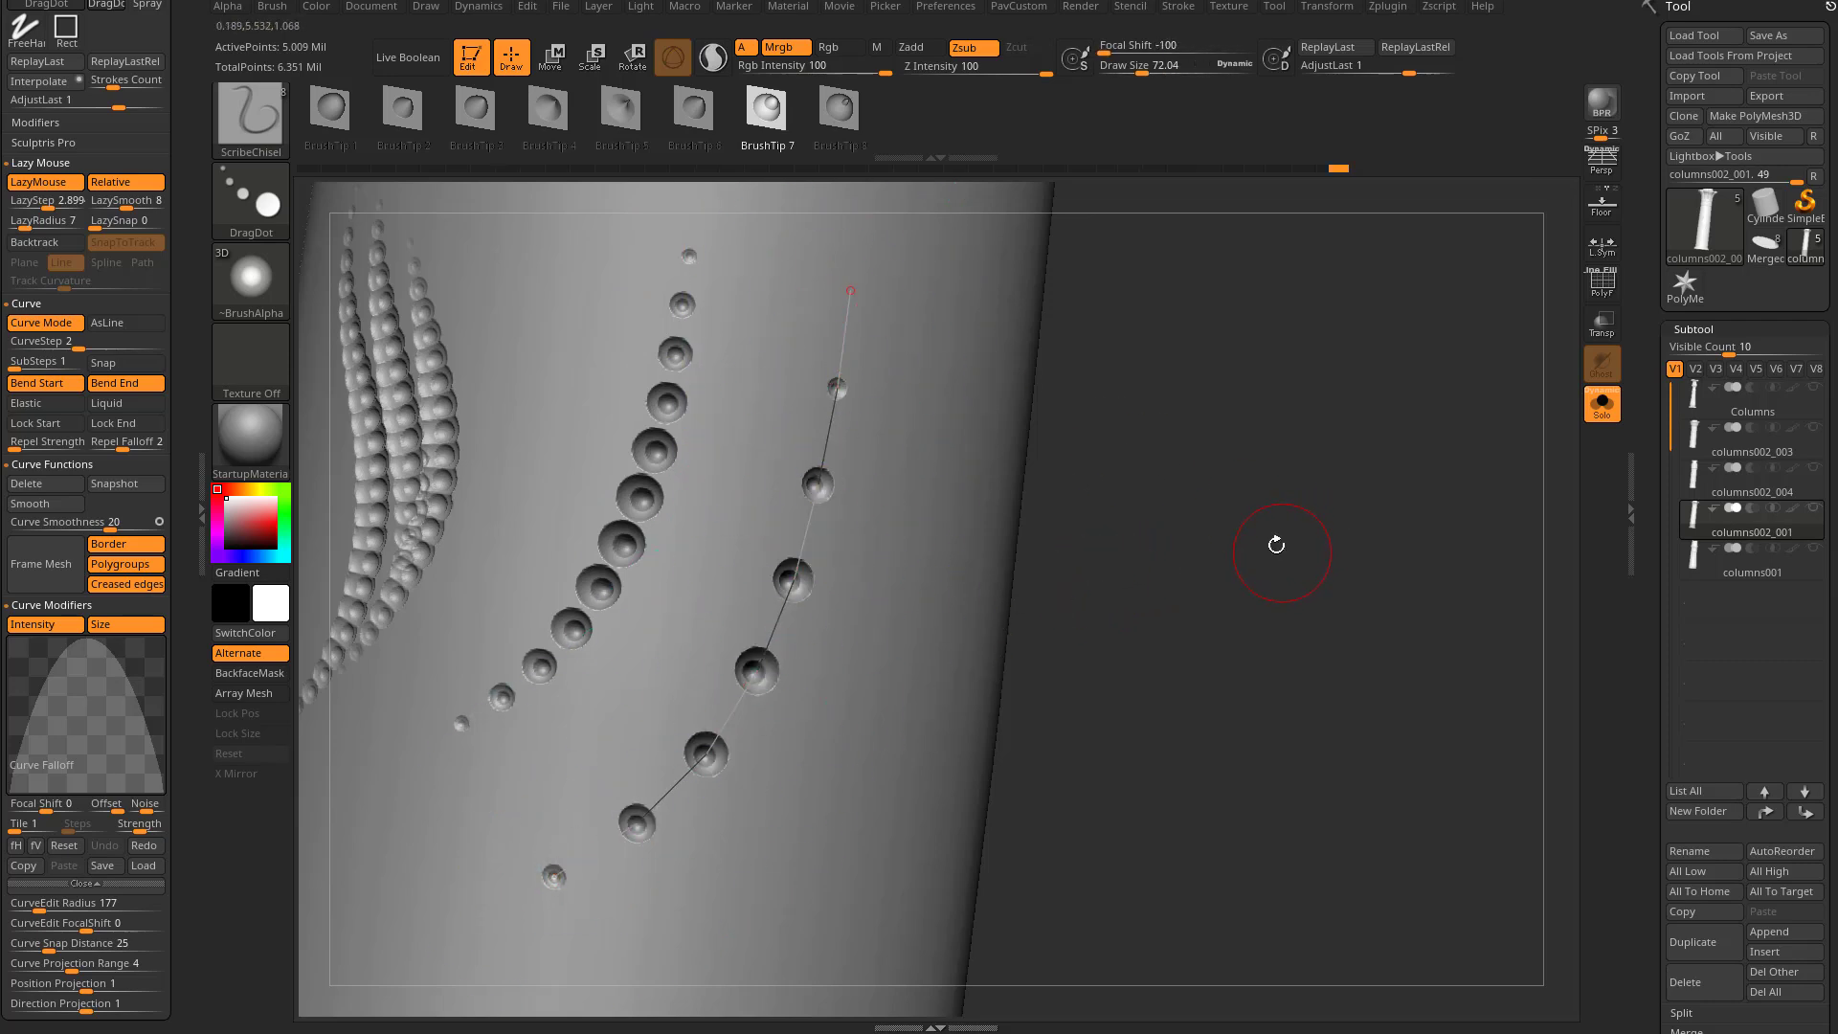
{"action": "left_click", "coordinate": [943, 635]}
Set CurveStep to 0.5 and SubSteps to 2 and carve a tapered, tightly beaded groove between the three-row group and the dotted row
{"action": "left_click", "coordinate": [81, 342]}
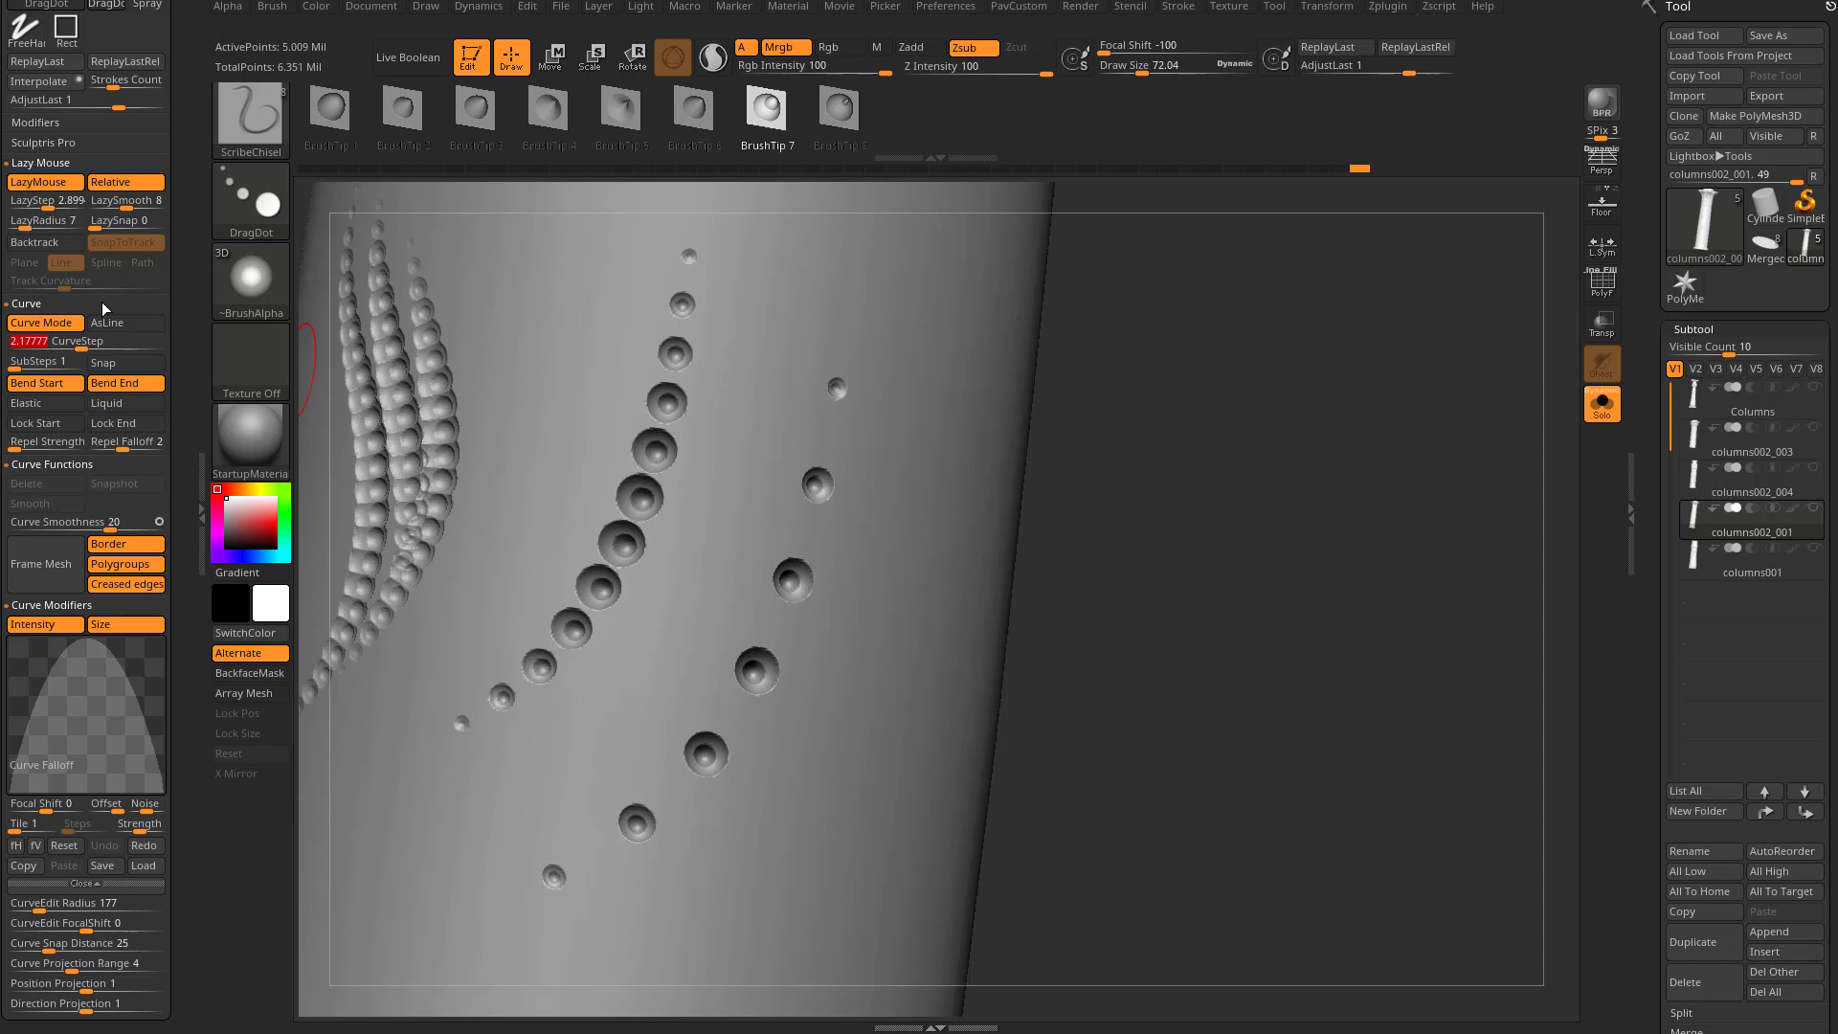
{"action": "type", "text": "0.5"}
{"action": "left_click", "coordinate": [23, 364]}
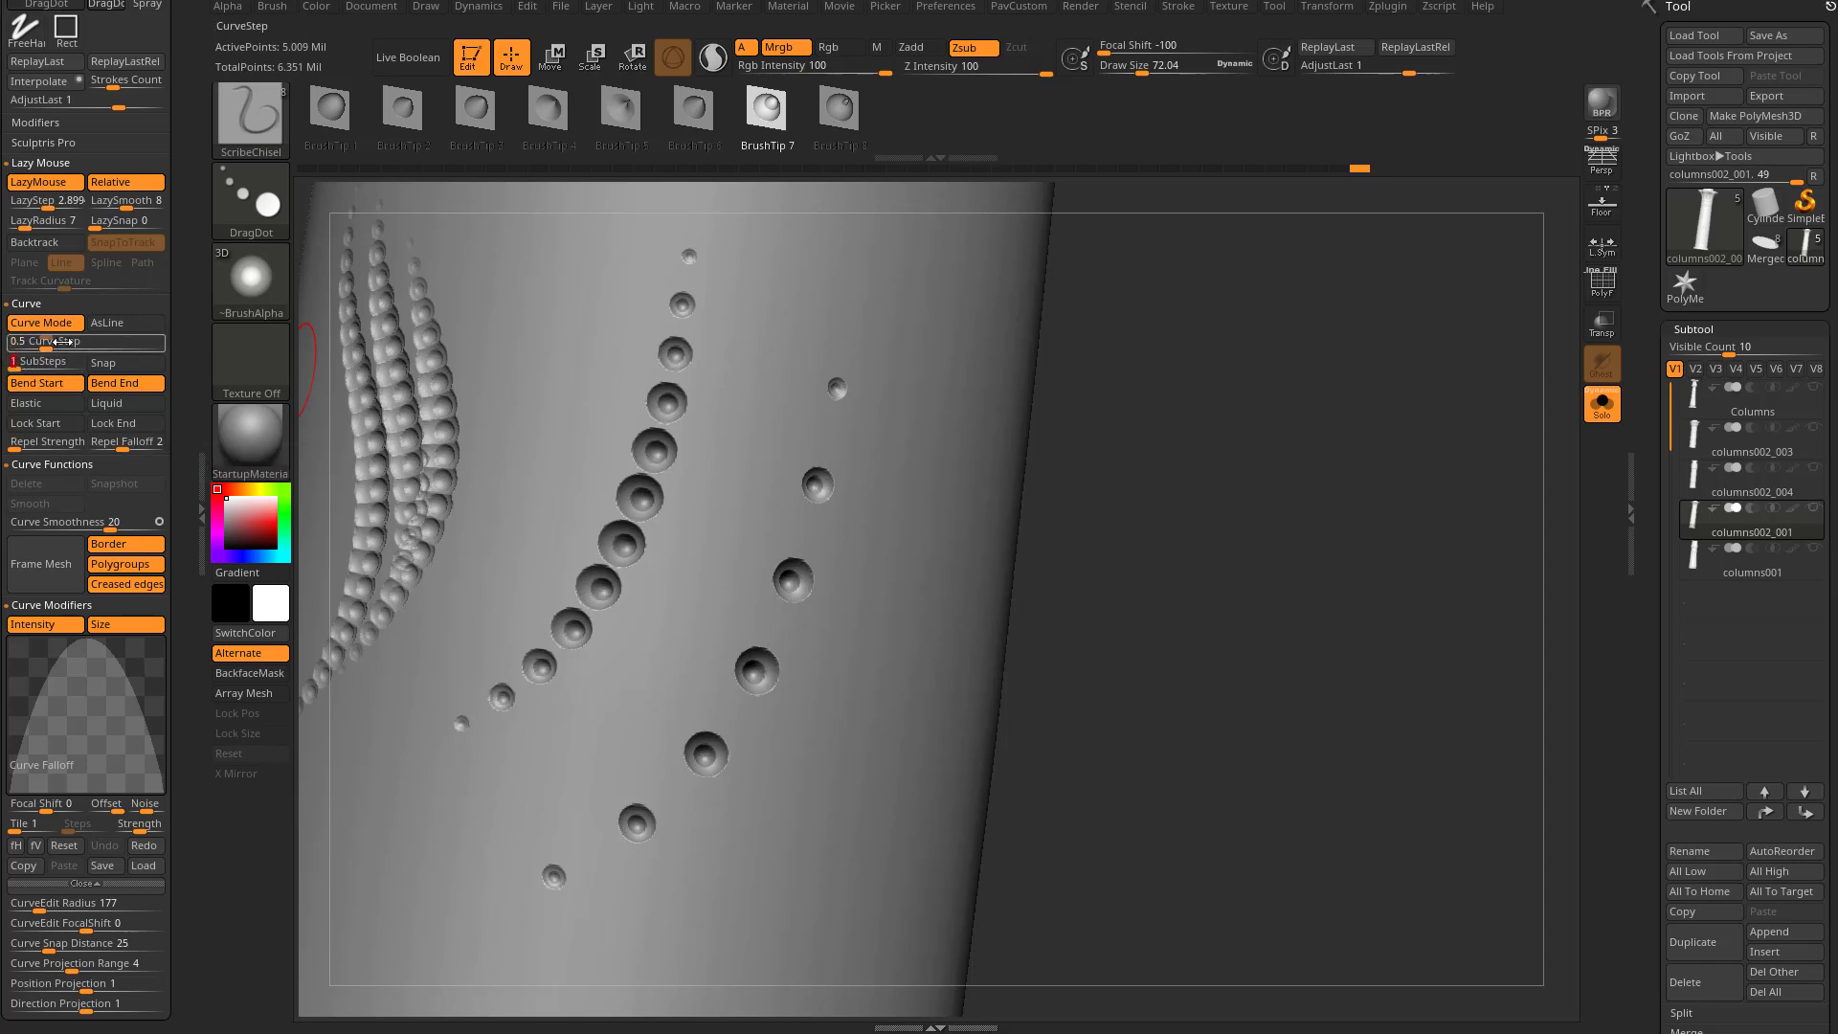
{"action": "mouse_move", "coordinate": [1178, 468]}
{"action": "left_mouse_down"}
{"action": "mouse_move", "coordinate": [1226, 365]}
{"action": "mouse_move", "coordinate": [1233, 382]}
{"action": "left_mouse_up"}
{"action": "left_click_drag", "start_coordinate": [780, 284], "coordinate": [756, 398]}
{"action": "left_click_drag", "start_coordinate": [531, 721], "coordinate": [534, 749]}
{"action": "left_click", "coordinate": [777, 325]}
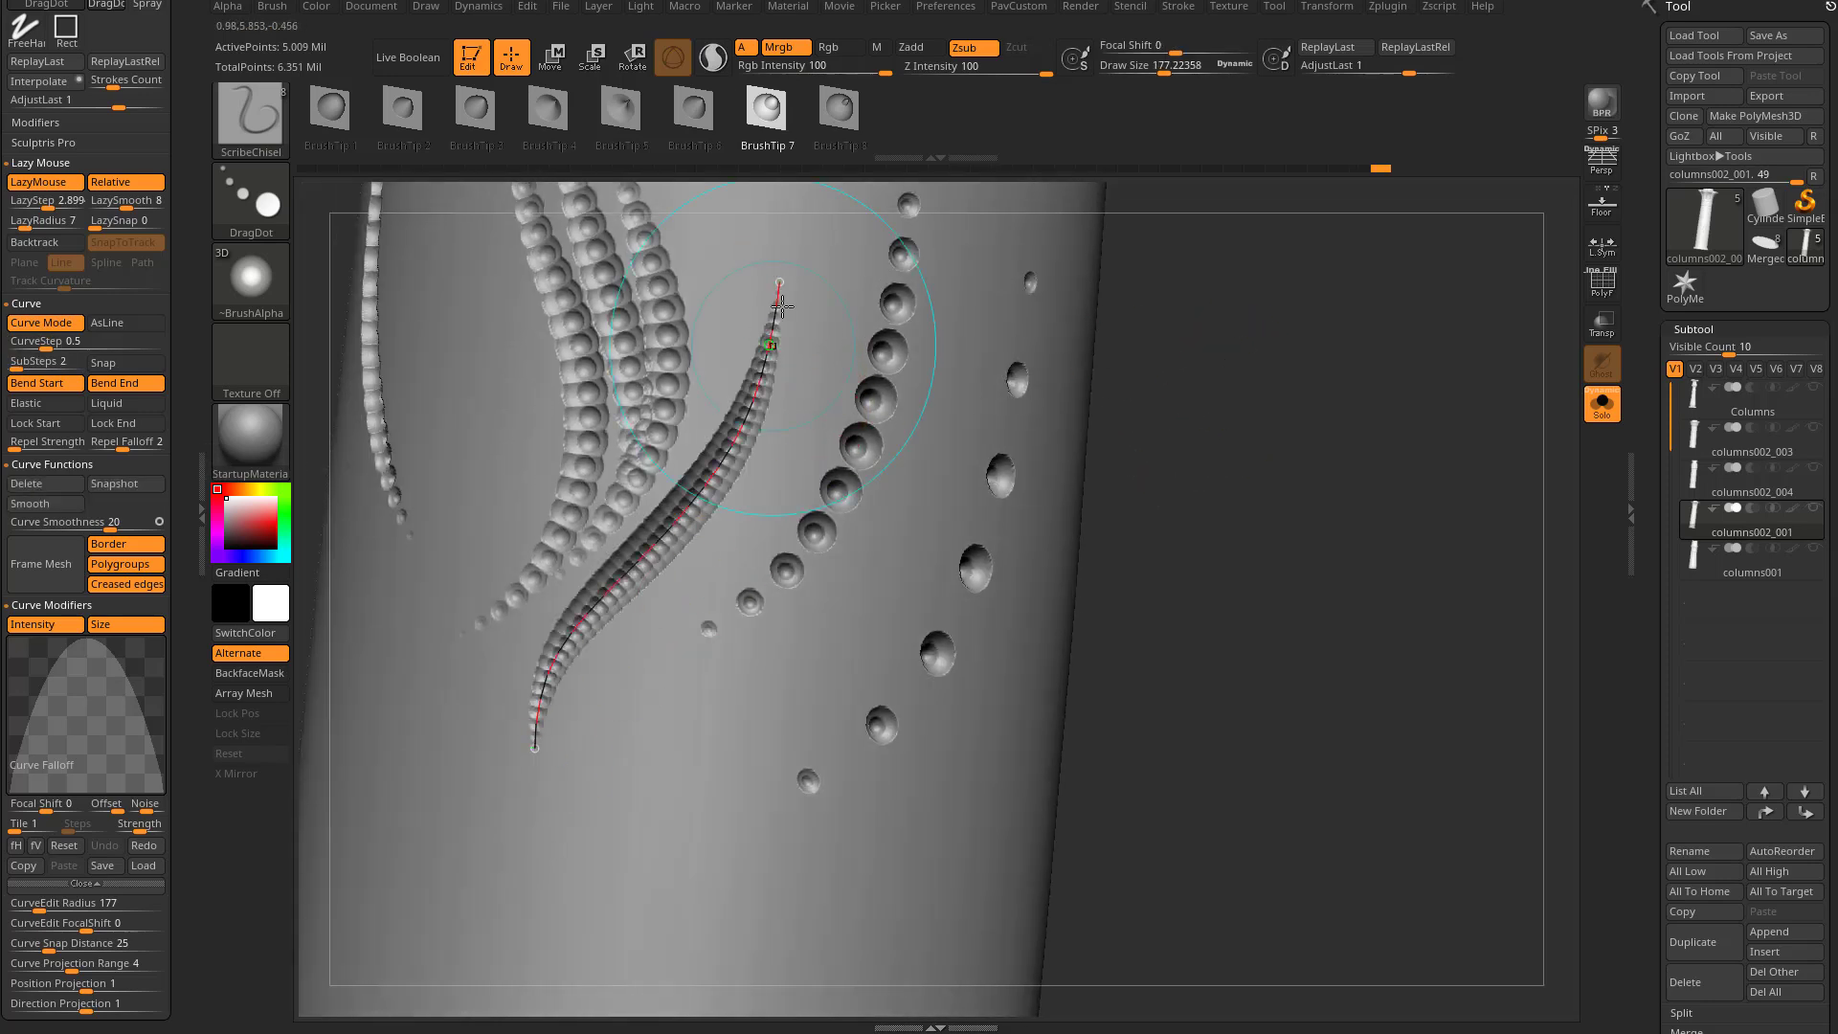
{"action": "left_click", "coordinate": [635, 559]}
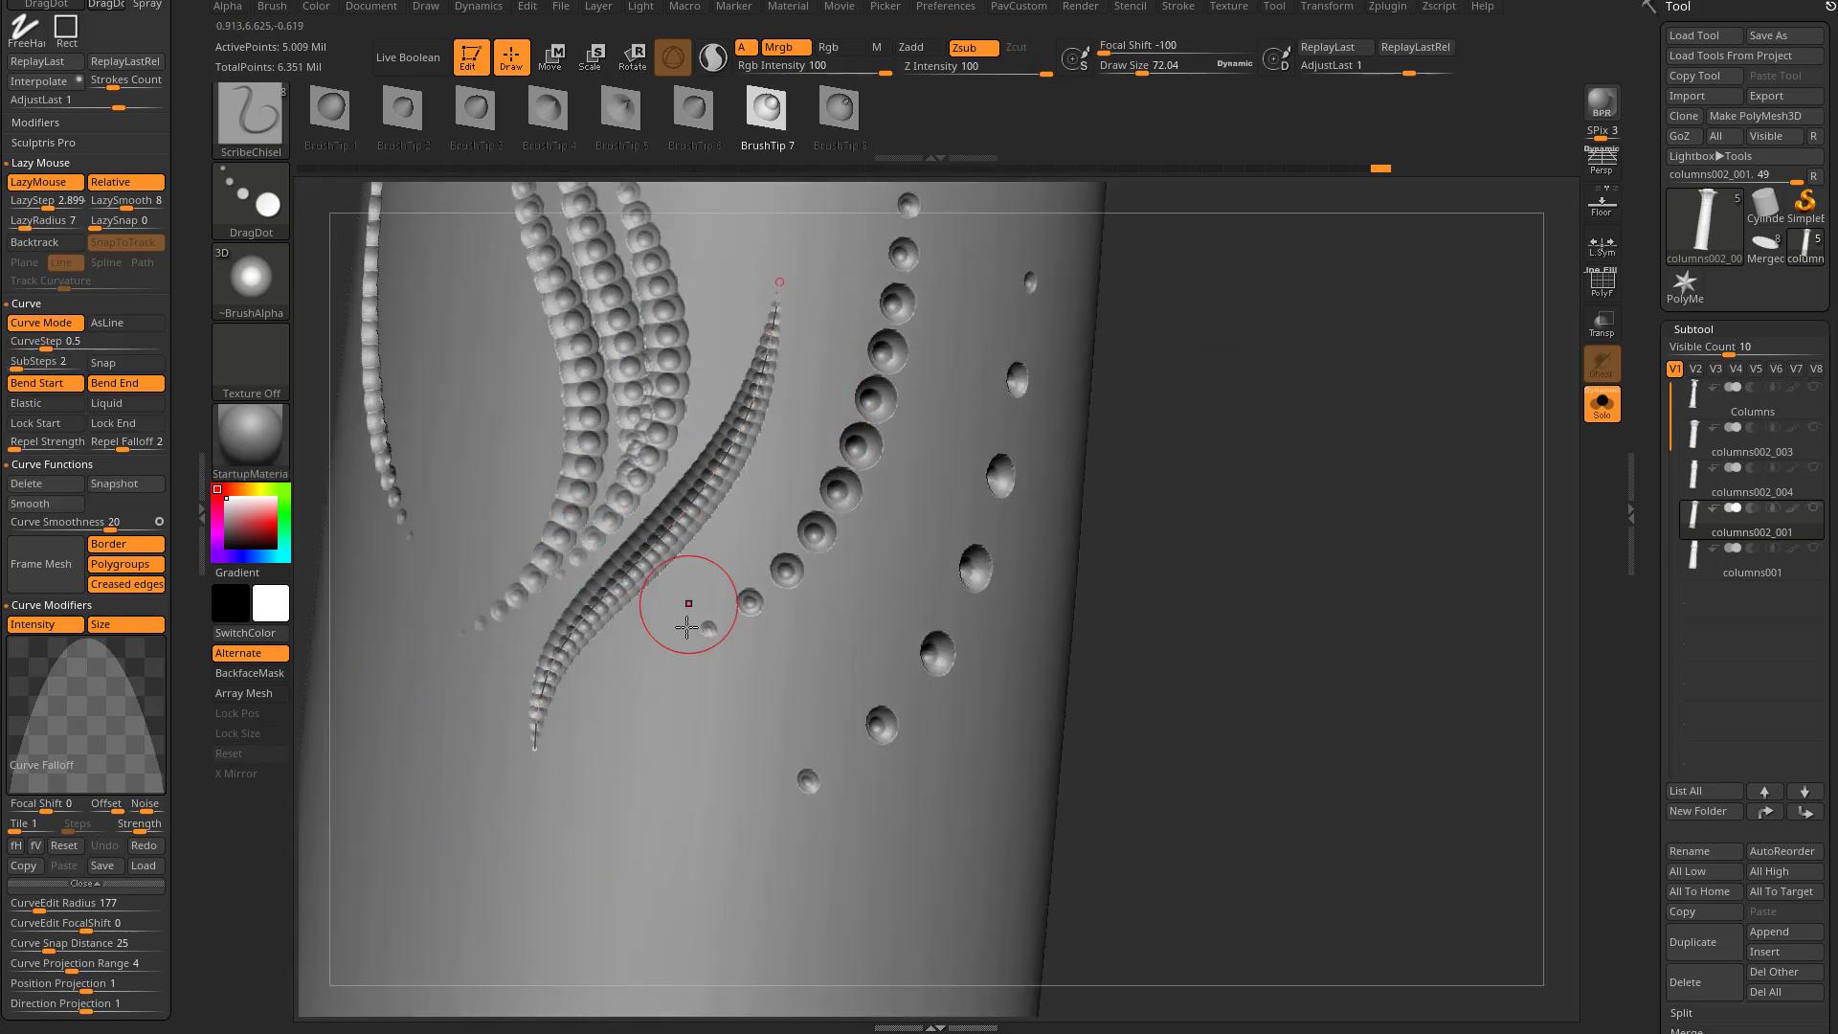
{"action": "key", "text": "ctrl+z"}
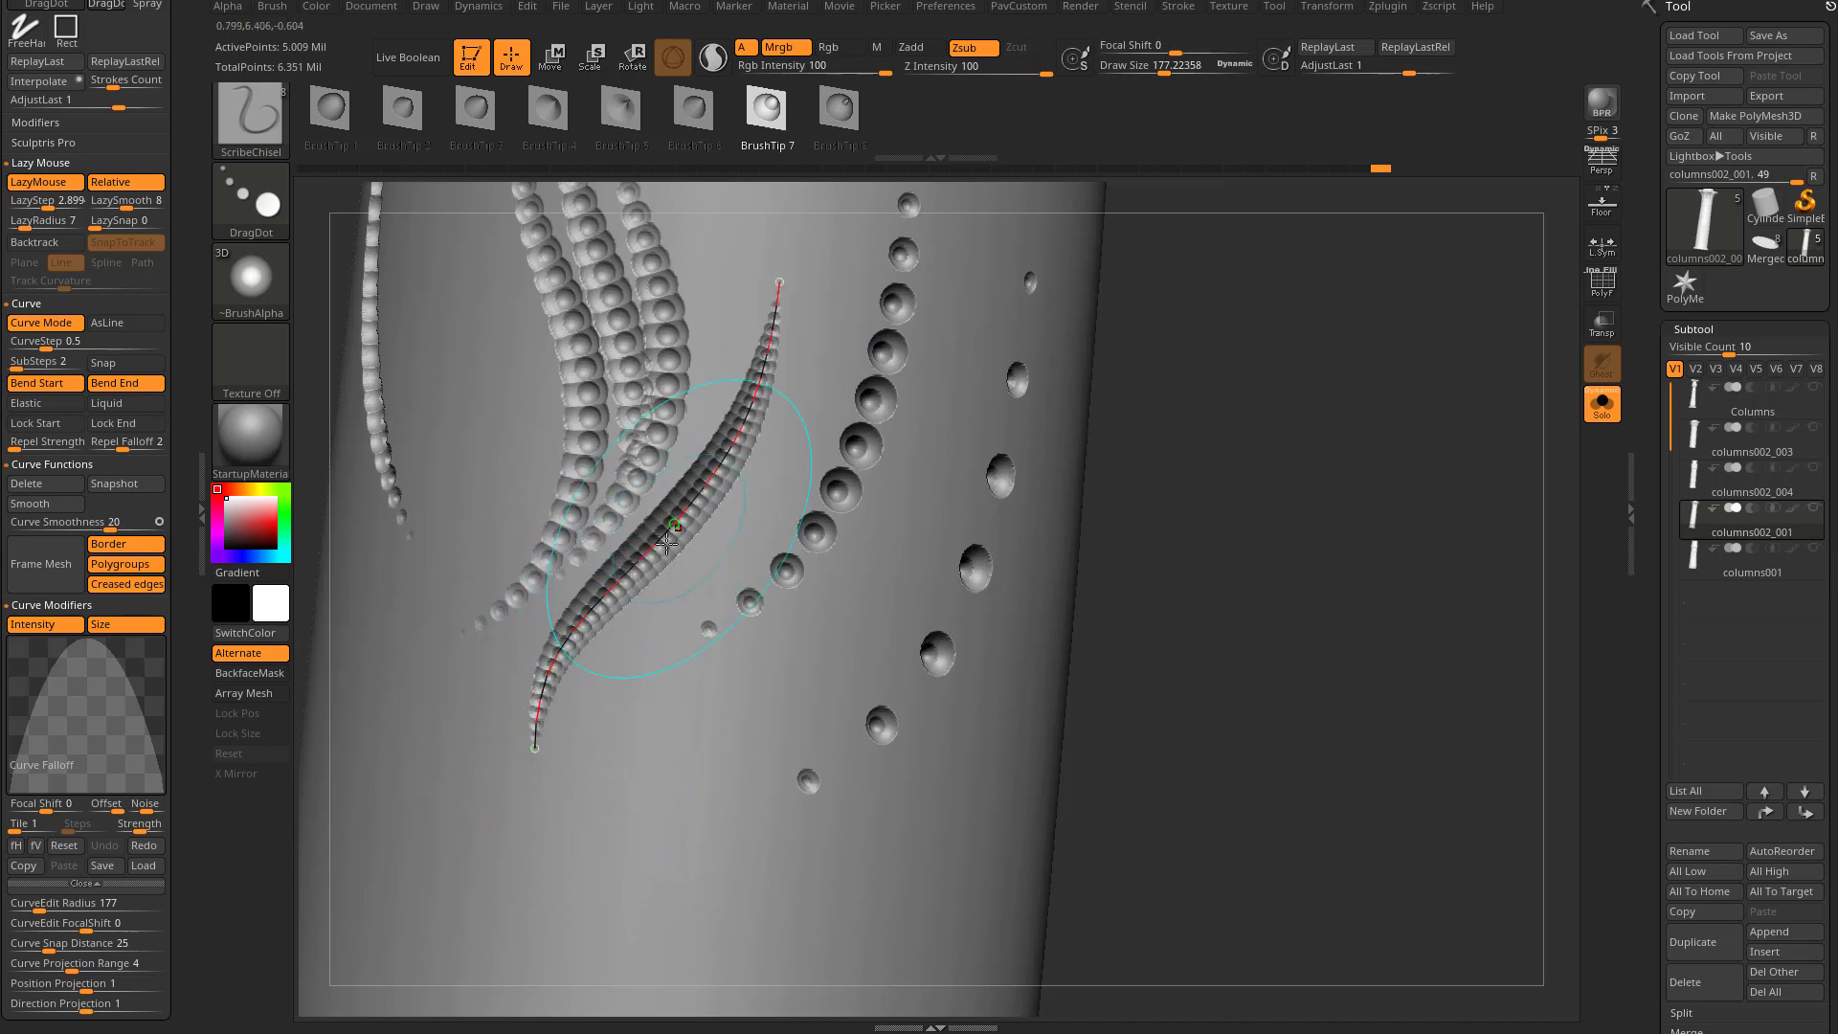
{"action": "key", "text": "ctrl+shift+z"}
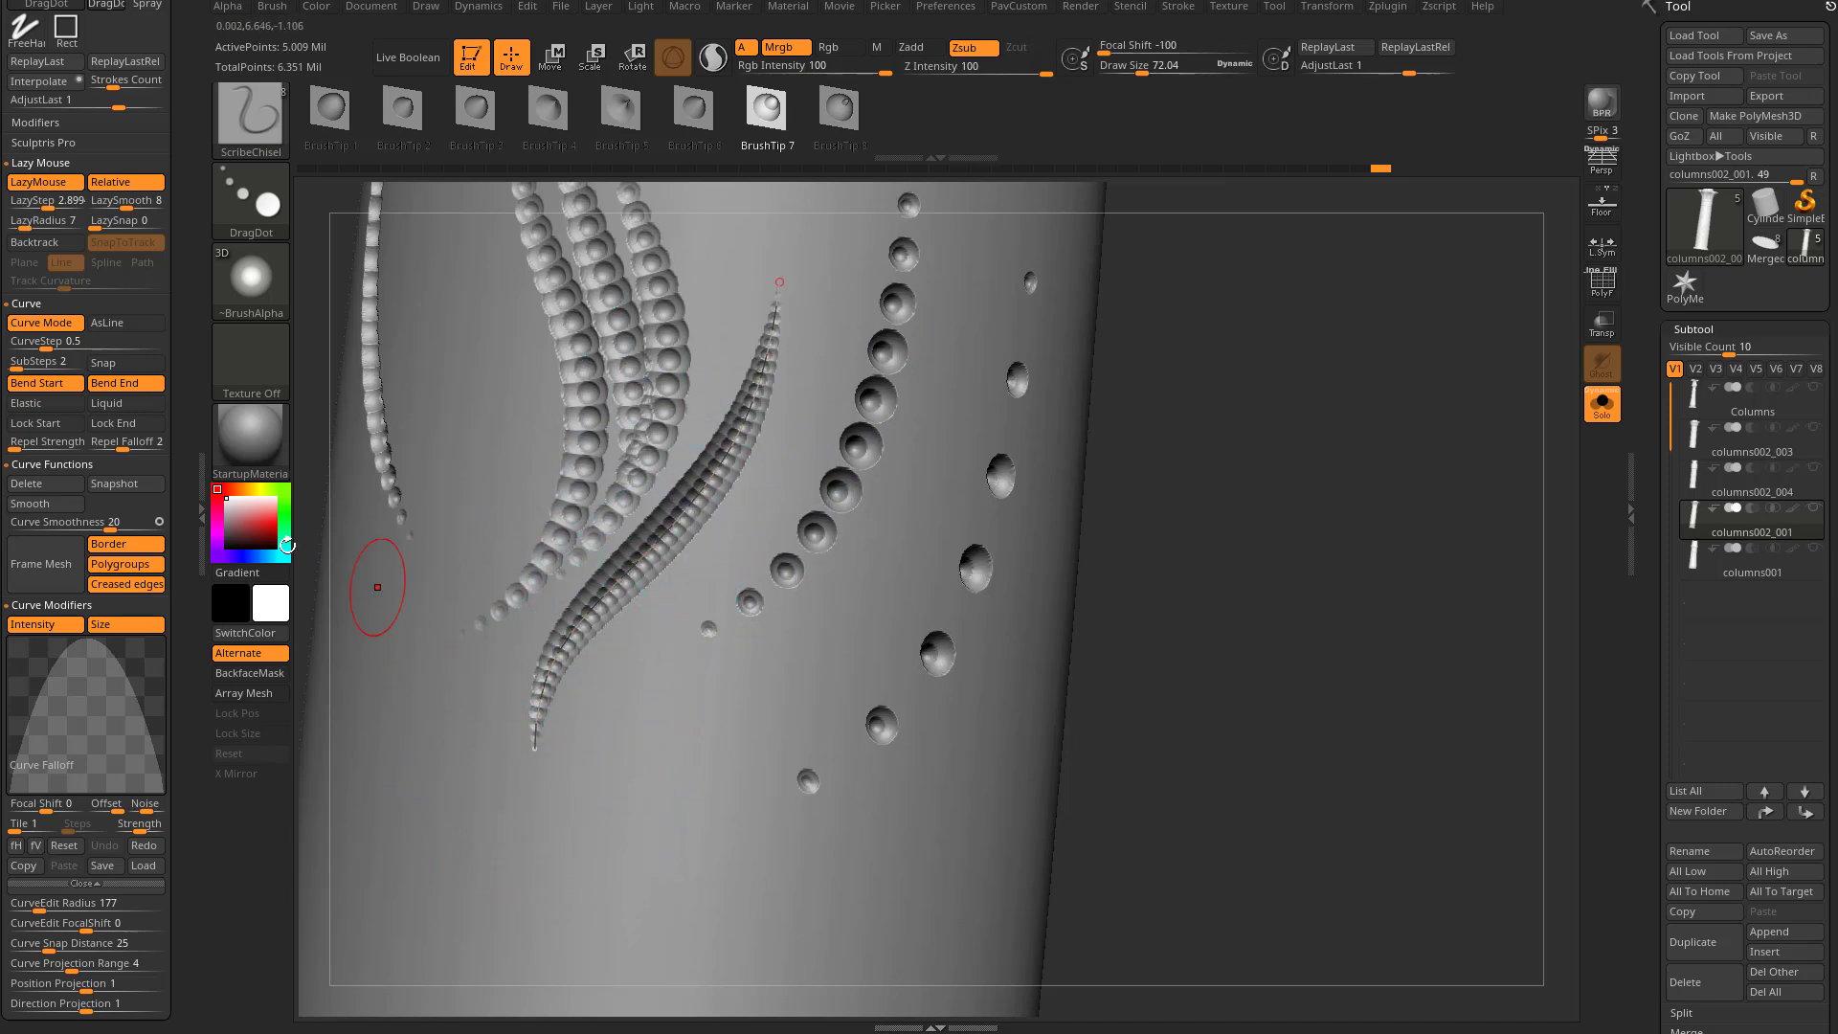
Set SubSteps to 5 and carve a tapered, finely ridged S-shaped groove below the dotted rows
{"action": "left_click", "coordinate": [25, 366]}
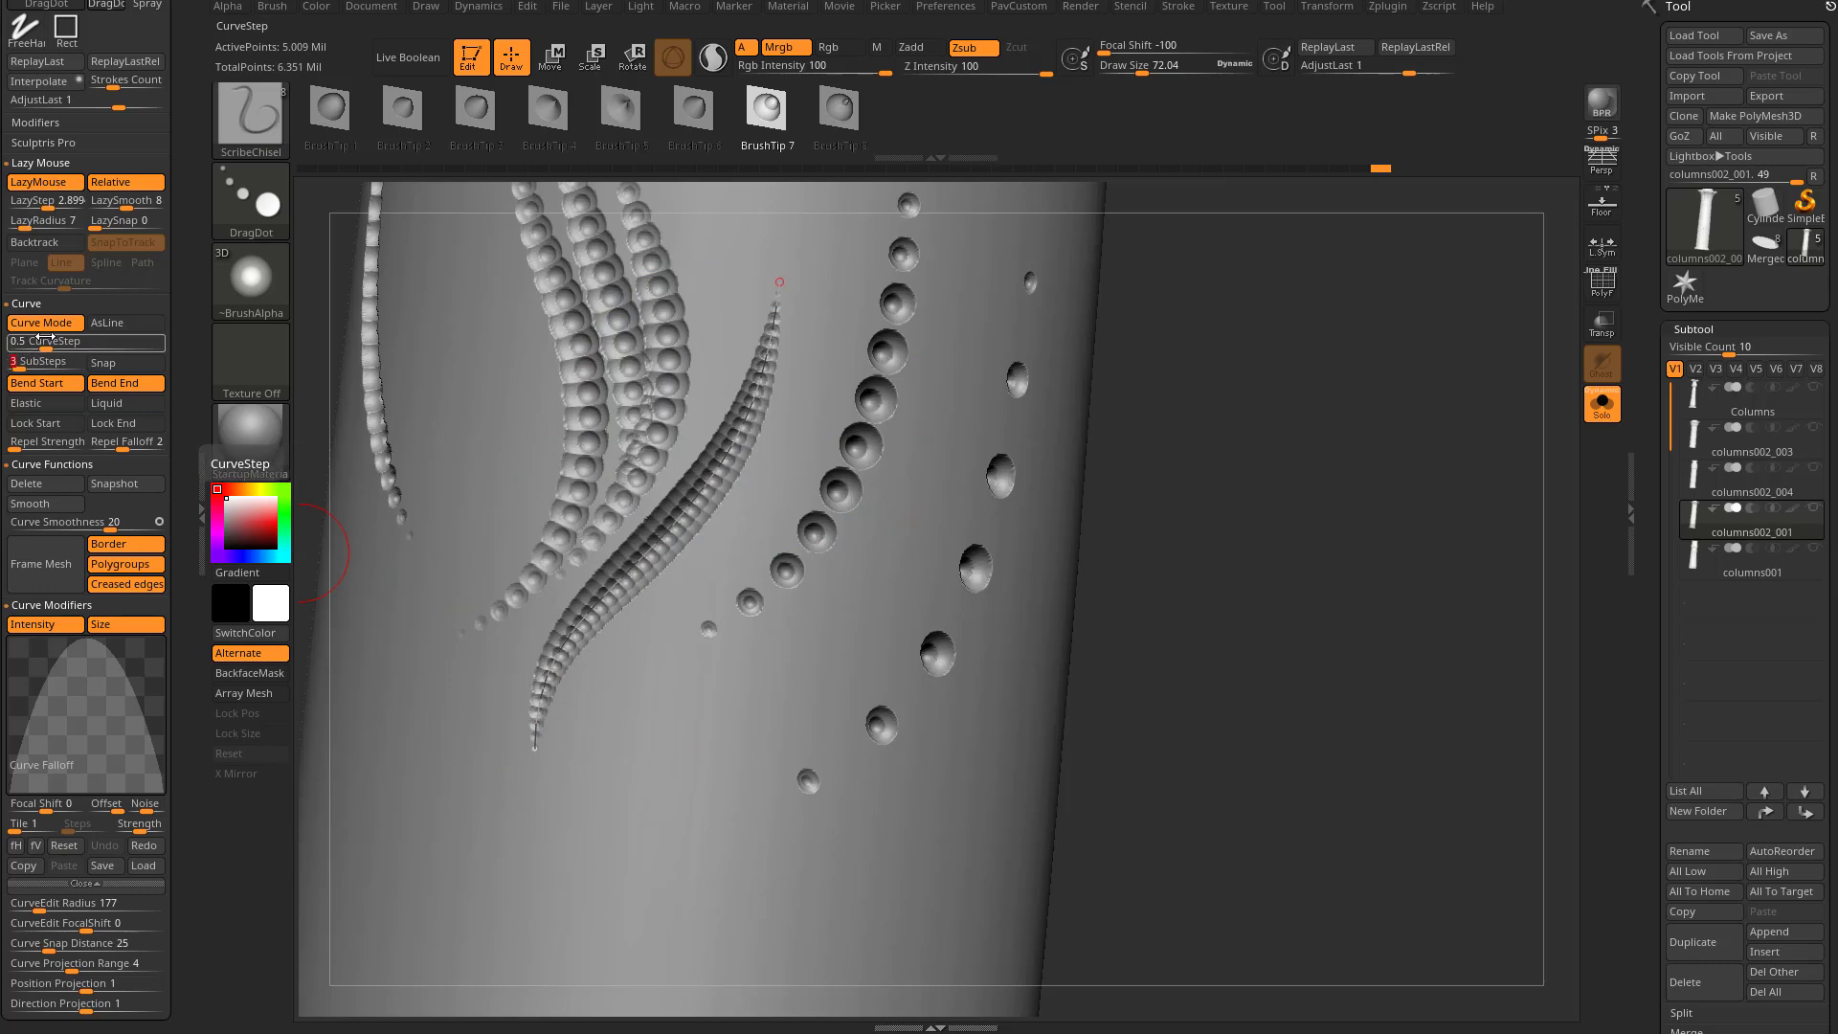
{"action": "left_click_drag", "start_coordinate": [1179, 545], "coordinate": [1197, 466]}
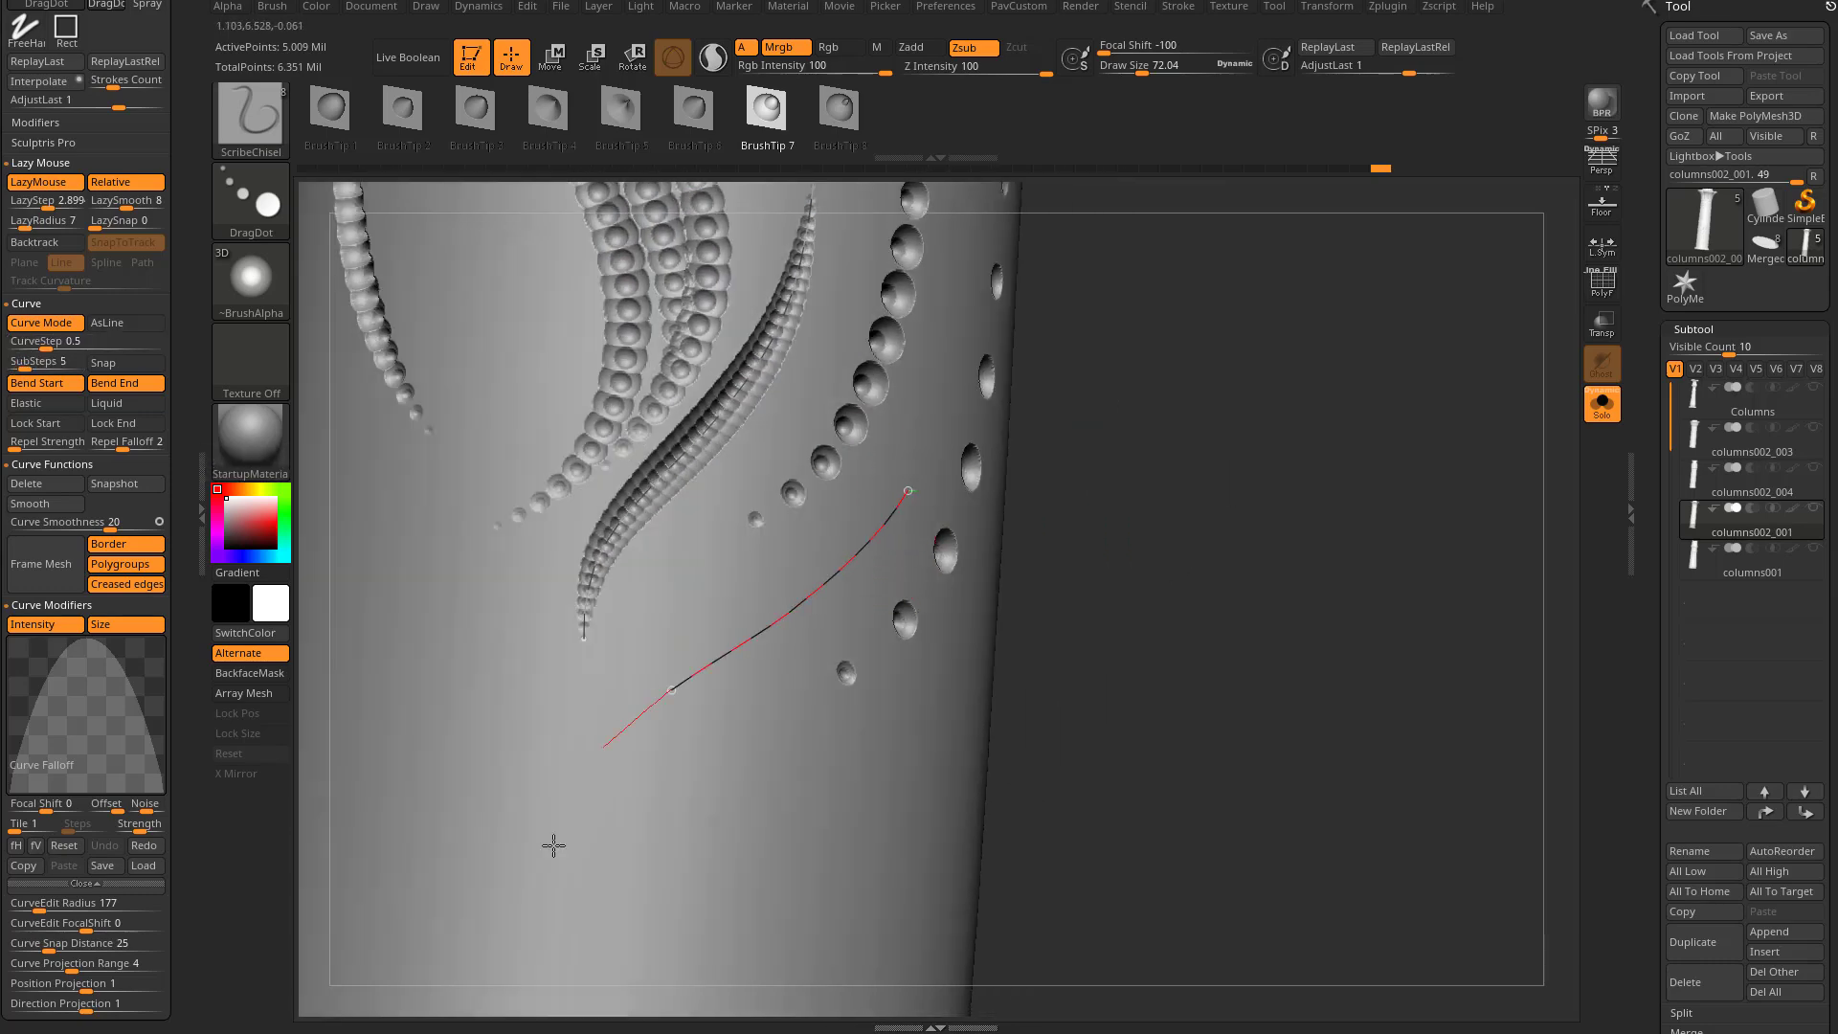
{"action": "left_click_drag", "start_coordinate": [568, 790], "coordinate": [569, 933]}
{"action": "mouse_move", "coordinate": [1155, 647]}
{"action": "left_mouse_down"}
{"action": "mouse_move", "coordinate": [1174, 607]}
{"action": "mouse_move", "coordinate": [1278, 649]}
{"action": "mouse_move", "coordinate": [1231, 533]}
{"action": "left_mouse_up"}
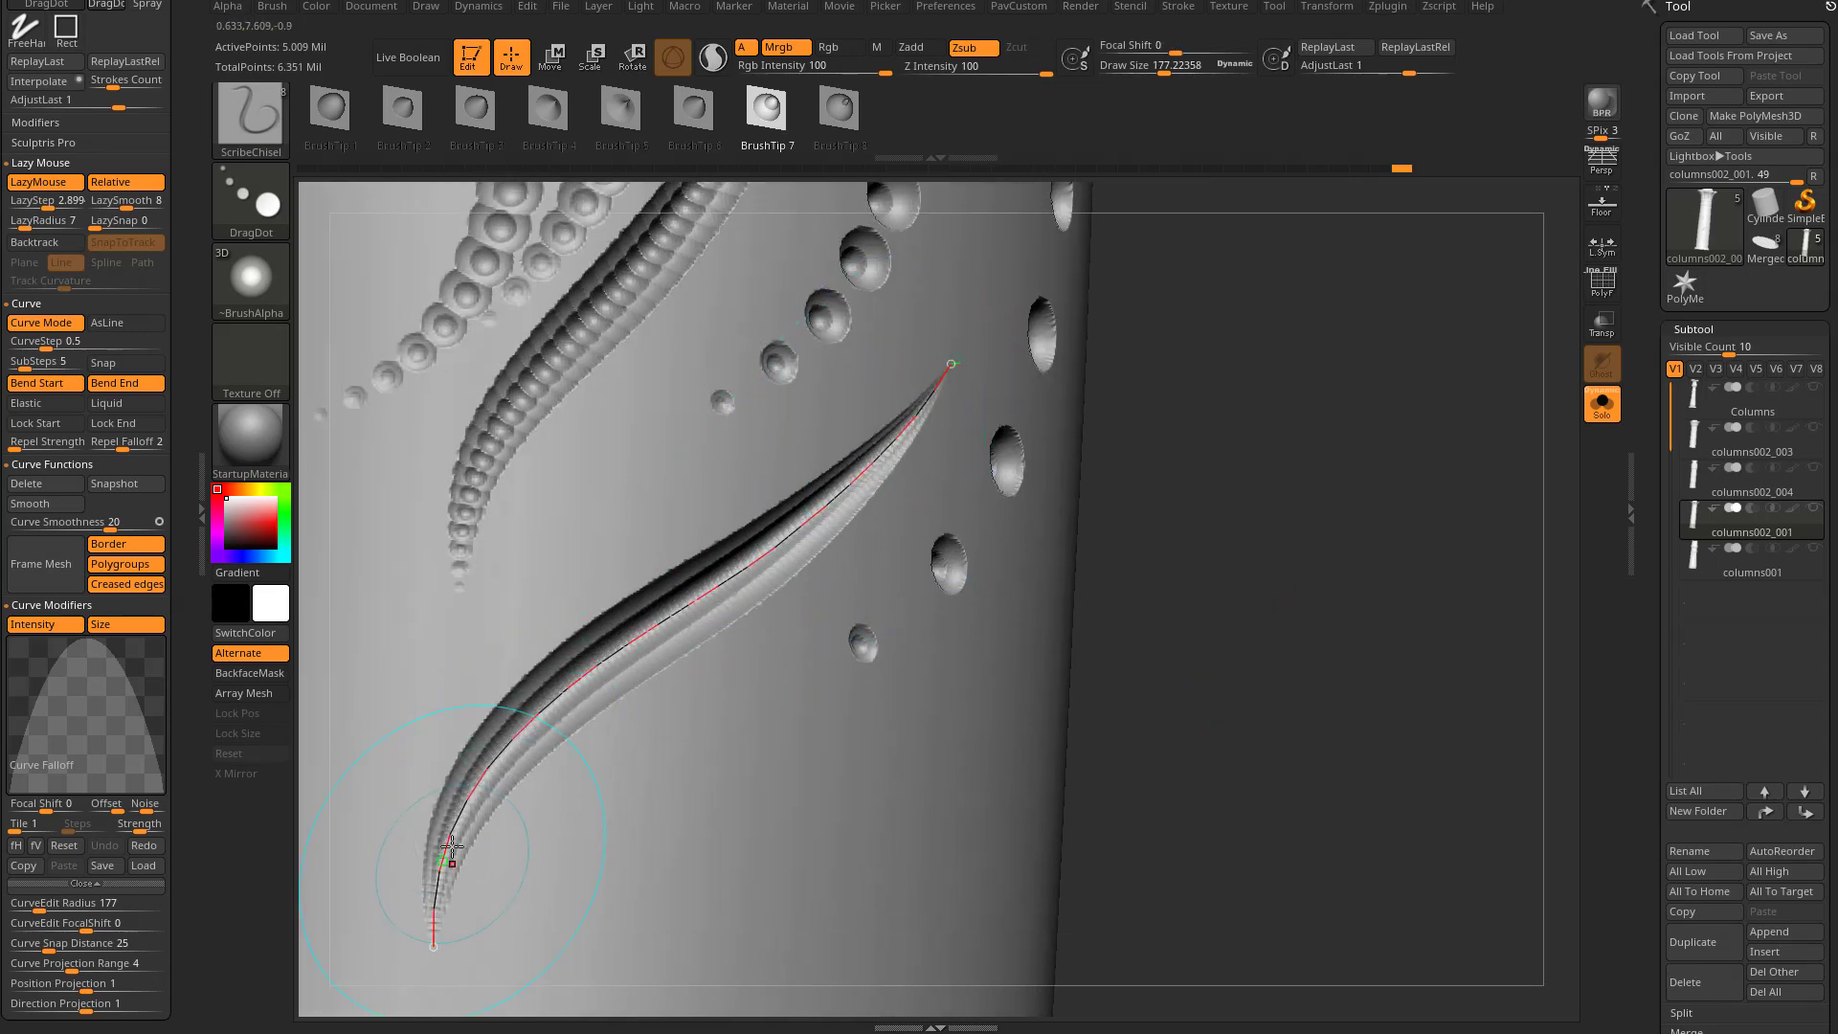
{"action": "left_click_drag", "start_coordinate": [1214, 415], "coordinate": [1221, 354]}
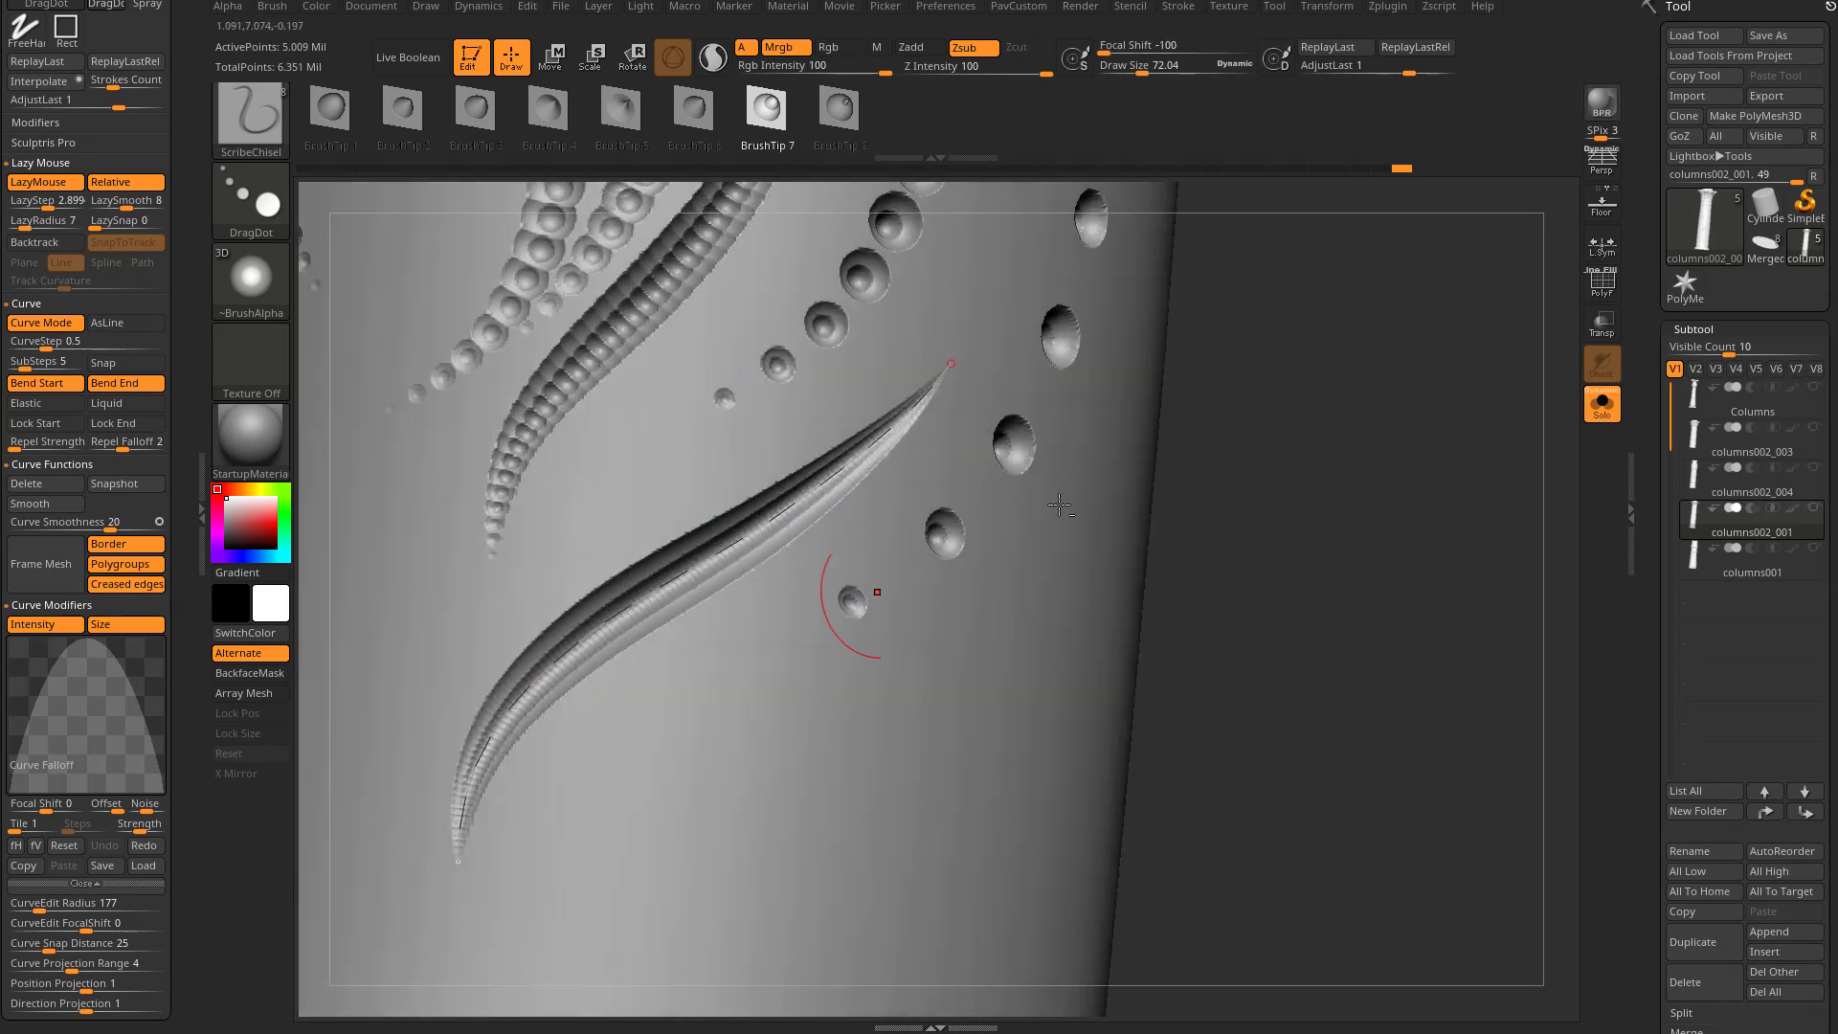
{"action": "left_click_drag", "start_coordinate": [1244, 459], "coordinate": [1260, 518]}
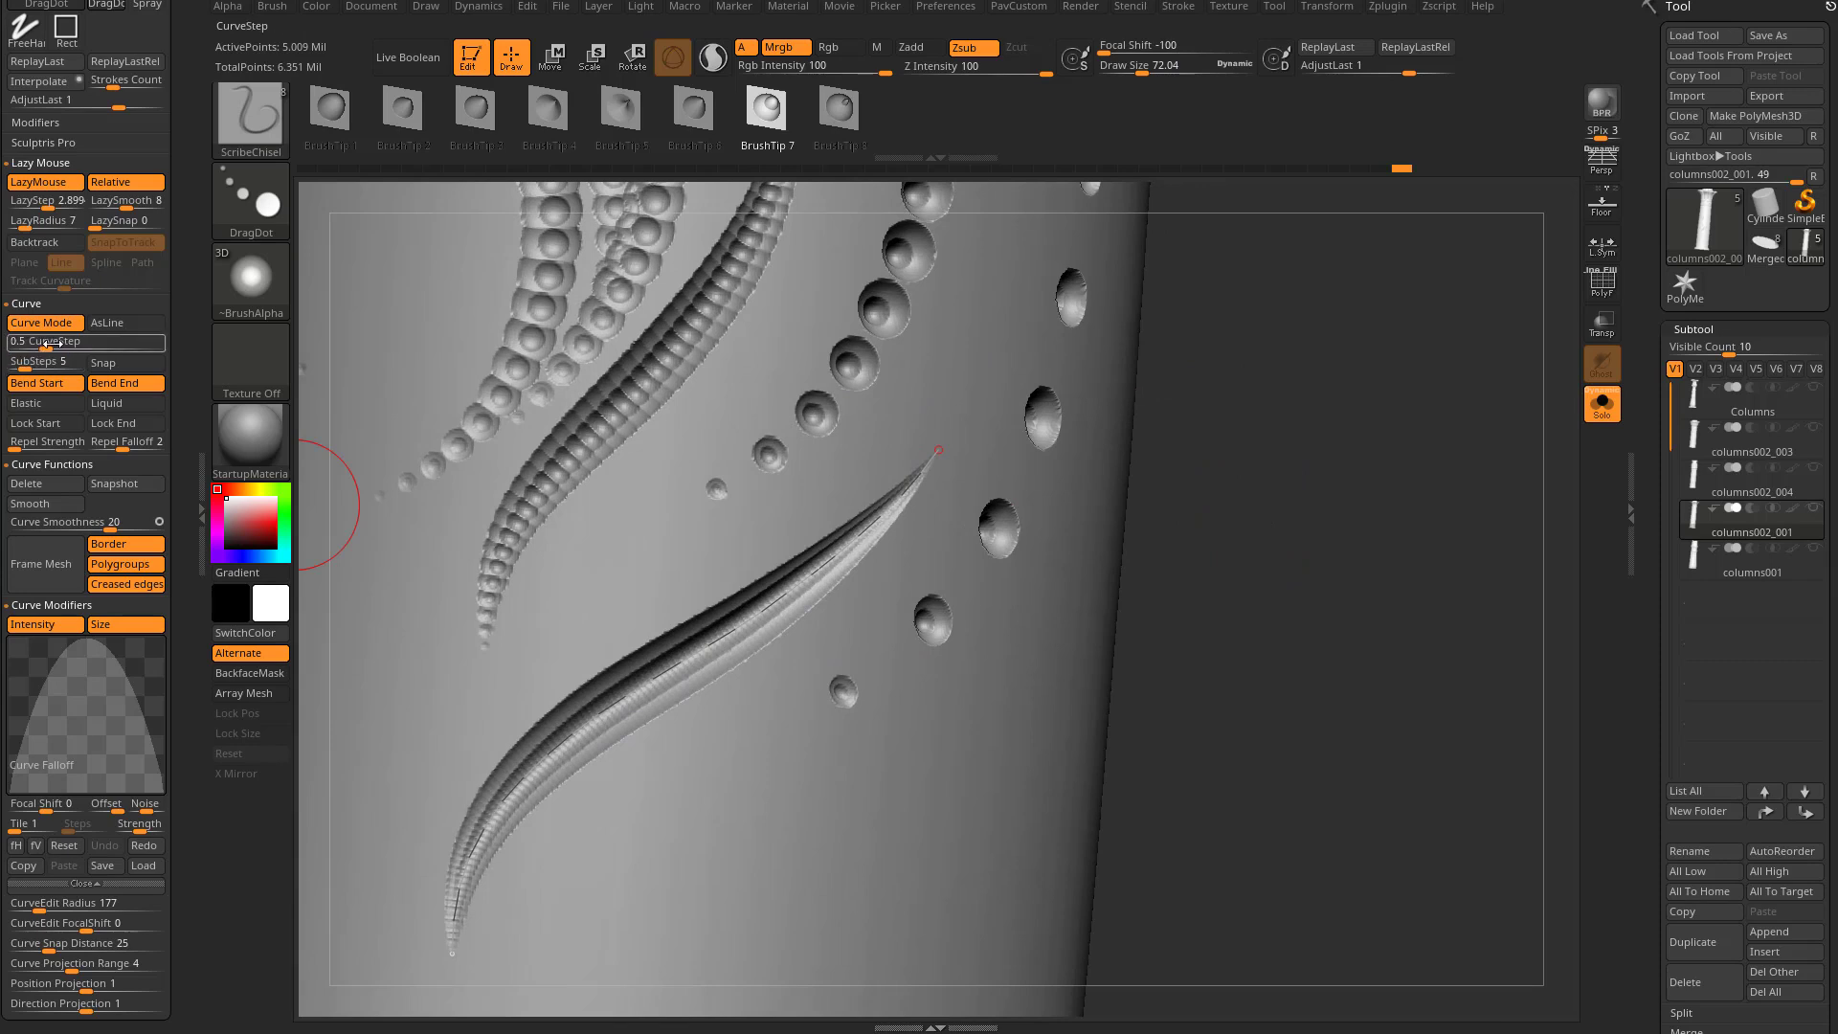
Raise SubSteps to 25 and carve a smooth tapered groove below the single beaded row
{"action": "left_click_drag", "start_coordinate": [43, 361], "coordinate": [97, 362]}
{"action": "mouse_move", "coordinate": [1329, 517]}
{"action": "left_mouse_down"}
{"action": "mouse_move", "coordinate": [1283, 472]}
{"action": "mouse_move", "coordinate": [1235, 459]}
{"action": "left_mouse_up"}
{"action": "mouse_move", "coordinate": [632, 346]}
{"action": "left_mouse_down"}
{"action": "mouse_move", "coordinate": [460, 702]}
{"action": "mouse_move", "coordinate": [498, 876]}
{"action": "left_mouse_up"}
{"action": "mouse_move", "coordinate": [1207, 608]}
{"action": "left_mouse_down"}
{"action": "mouse_move", "coordinate": [1267, 587]}
{"action": "mouse_move", "coordinate": [1002, 451]}
{"action": "left_mouse_up"}
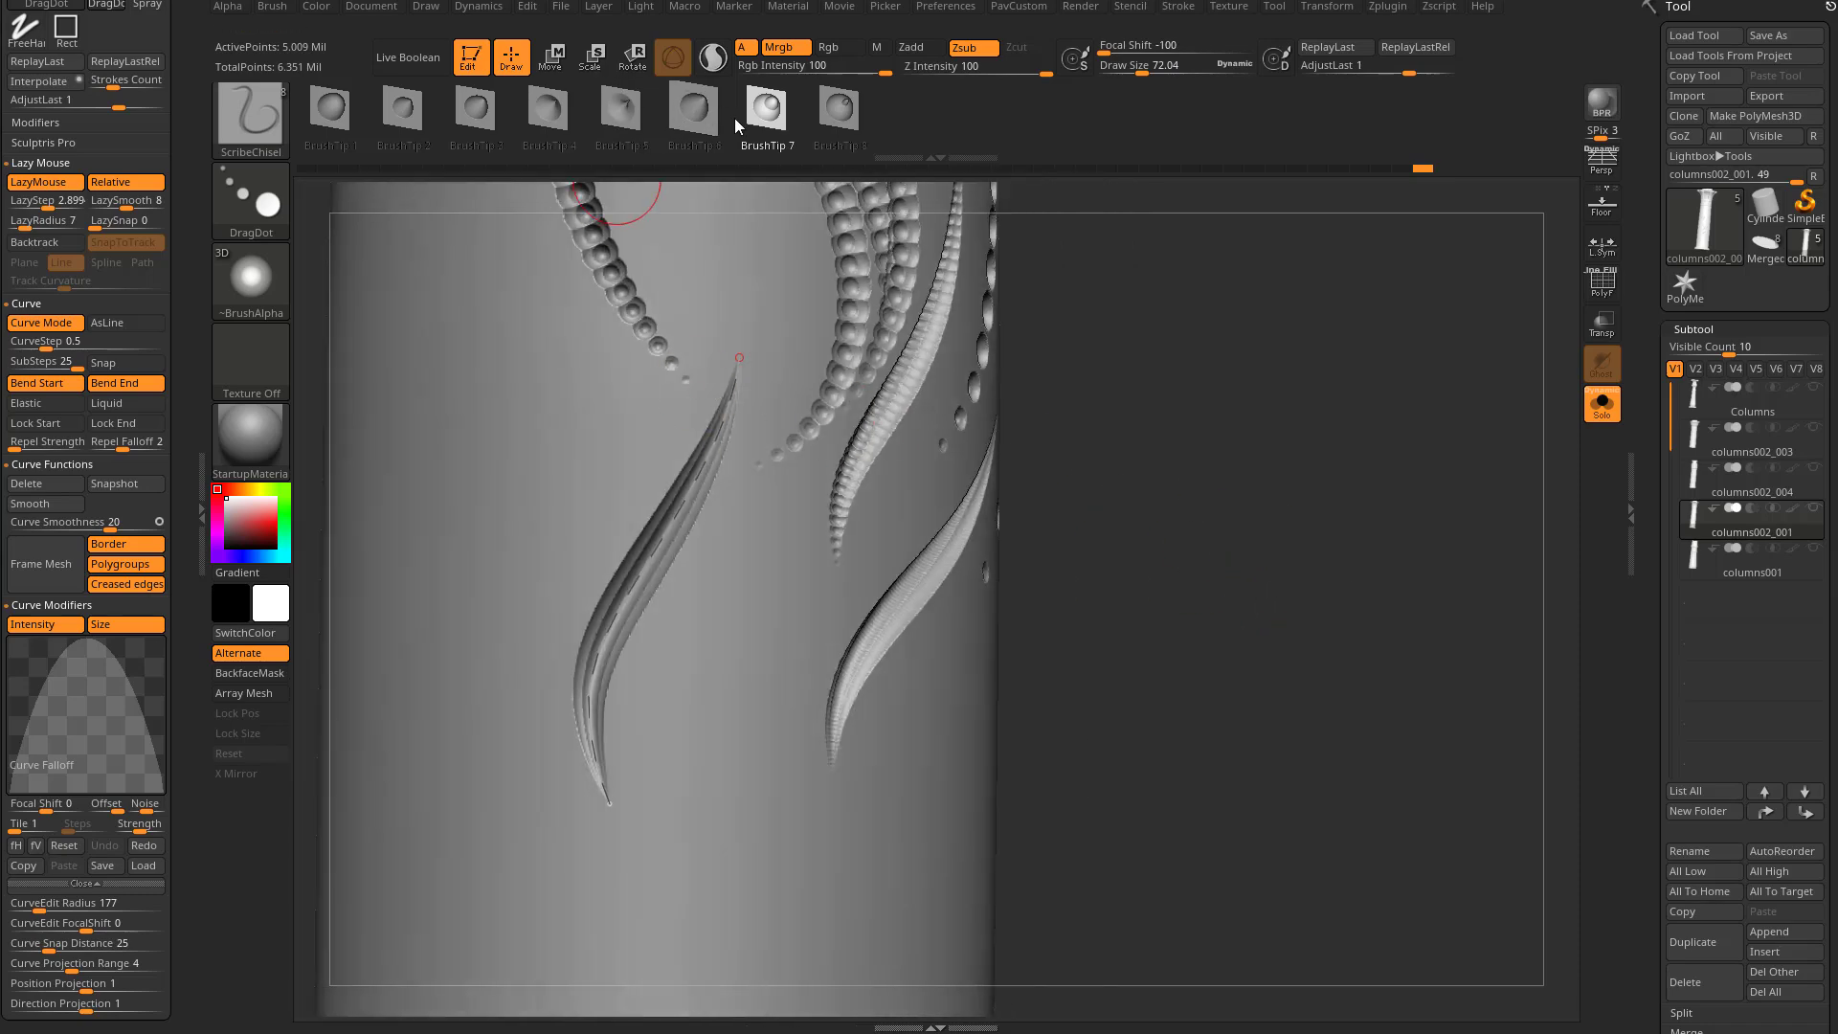
{"action": "mouse_move", "coordinate": [1324, 623]}
{"action": "left_mouse_down"}
{"action": "mouse_move", "coordinate": [1314, 601]}
{"action": "mouse_move", "coordinate": [1272, 612]}
{"action": "mouse_move", "coordinate": [1271, 561]}
{"action": "left_mouse_up"}
Switch to the Standard brush and set its draw size to about 49
{"action": "key", "text": "s"}
{"action": "key", "text": "s"}
{"action": "key", "text": "b"}
{"action": "key", "text": "s"}
{"action": "key", "text": "t"}
{"action": "key", "text": "s"}
{"action": "left_click_drag", "start_coordinate": [1250, 576], "coordinate": [1278, 544]}
{"action": "key", "text": "s"}
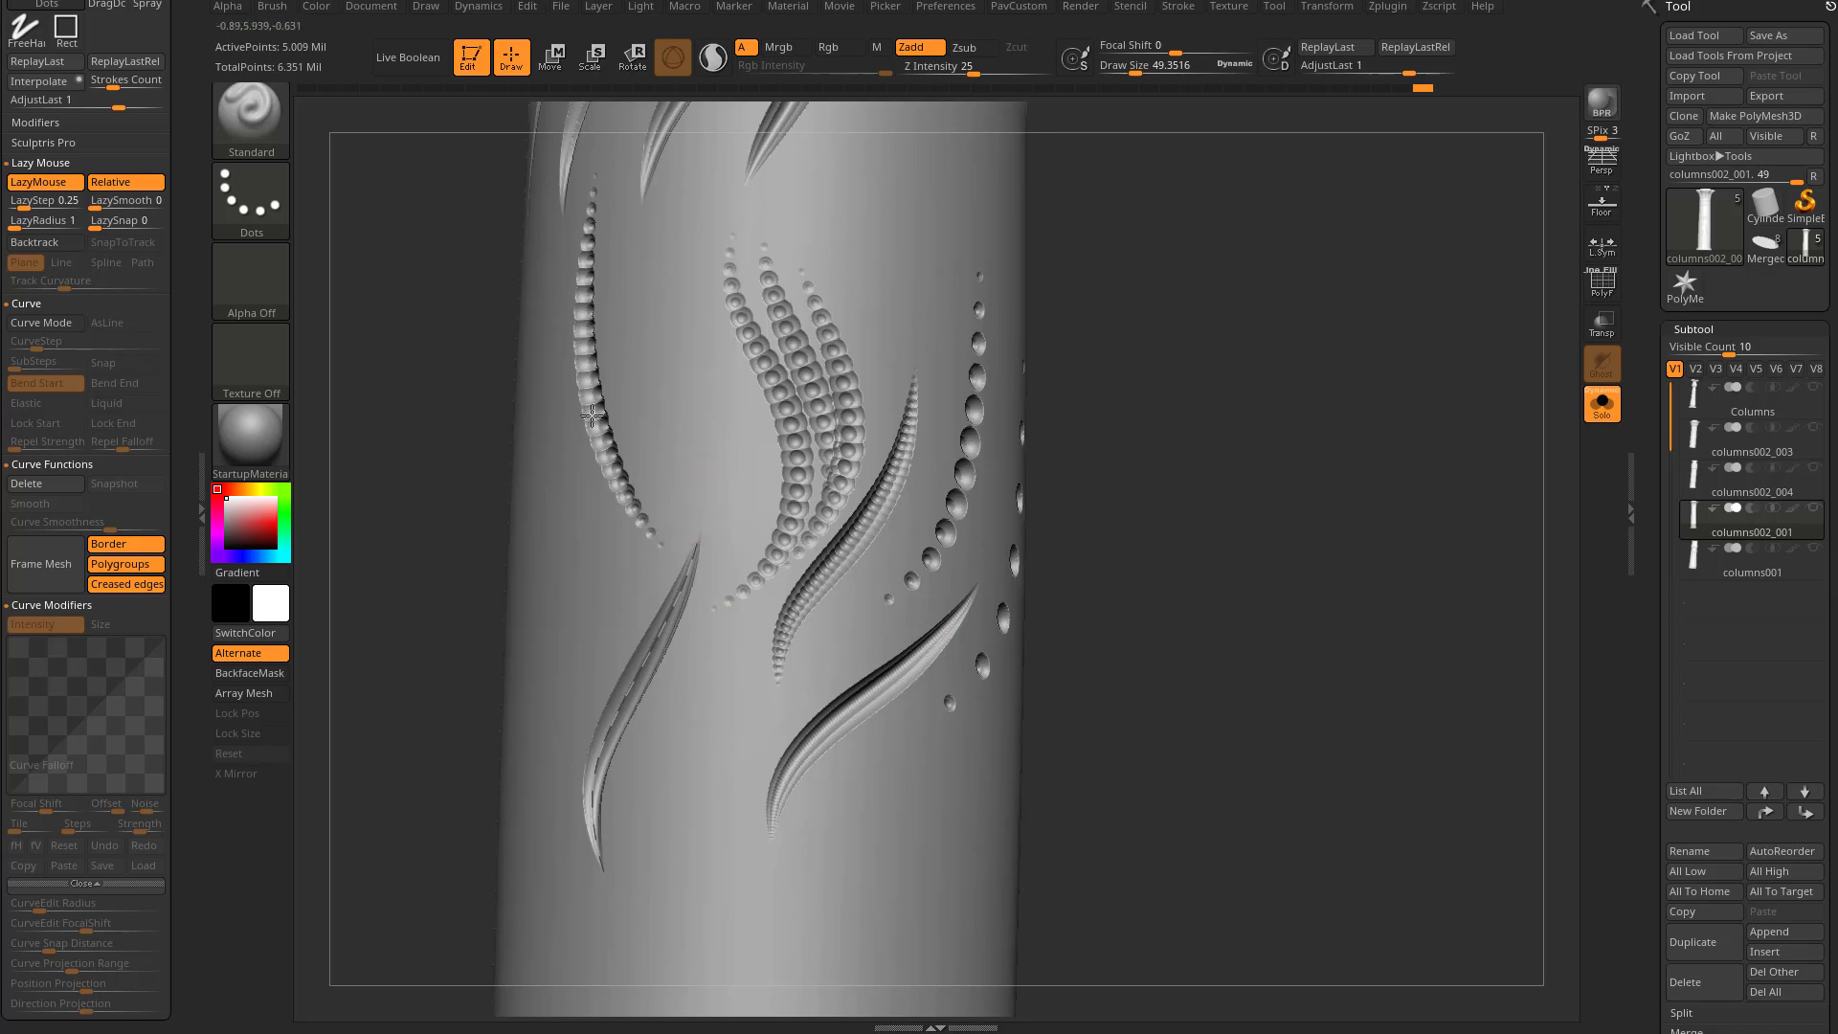
Switch back to the ScribeChisel brush and release the last groove's curve
{"action": "key", "text": "b"}
{"action": "key", "text": "s"}
{"action": "left_click", "coordinate": [730, 810]}
{"action": "mouse_move", "coordinate": [1235, 550]}
{"action": "left_mouse_down", "text": "alt"}
{"action": "mouse_move", "coordinate": [1243, 505]}
{"action": "mouse_move", "coordinate": [1283, 504]}
{"action": "left_mouse_up", "text": "alt"}
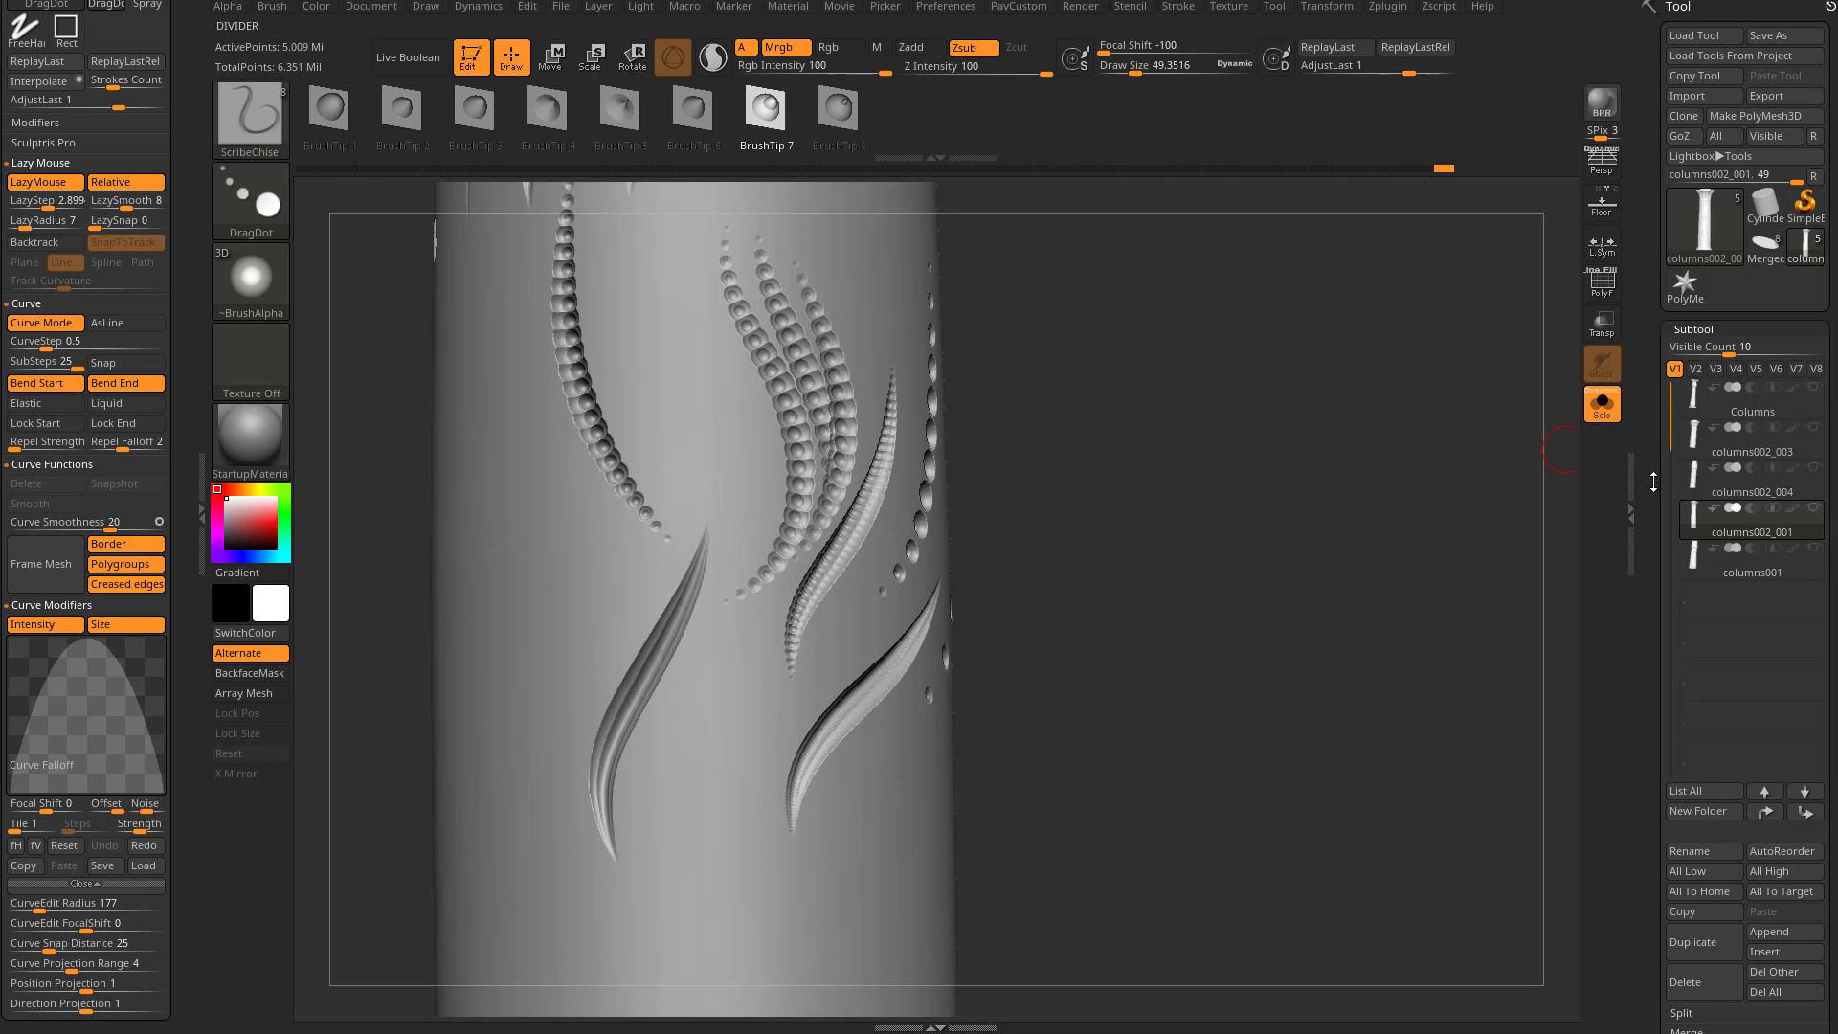
Turn on polypaint for the columns002_001 subtool and pick red as the painting colour
{"action": "mouse_move", "coordinate": [1793, 517]}
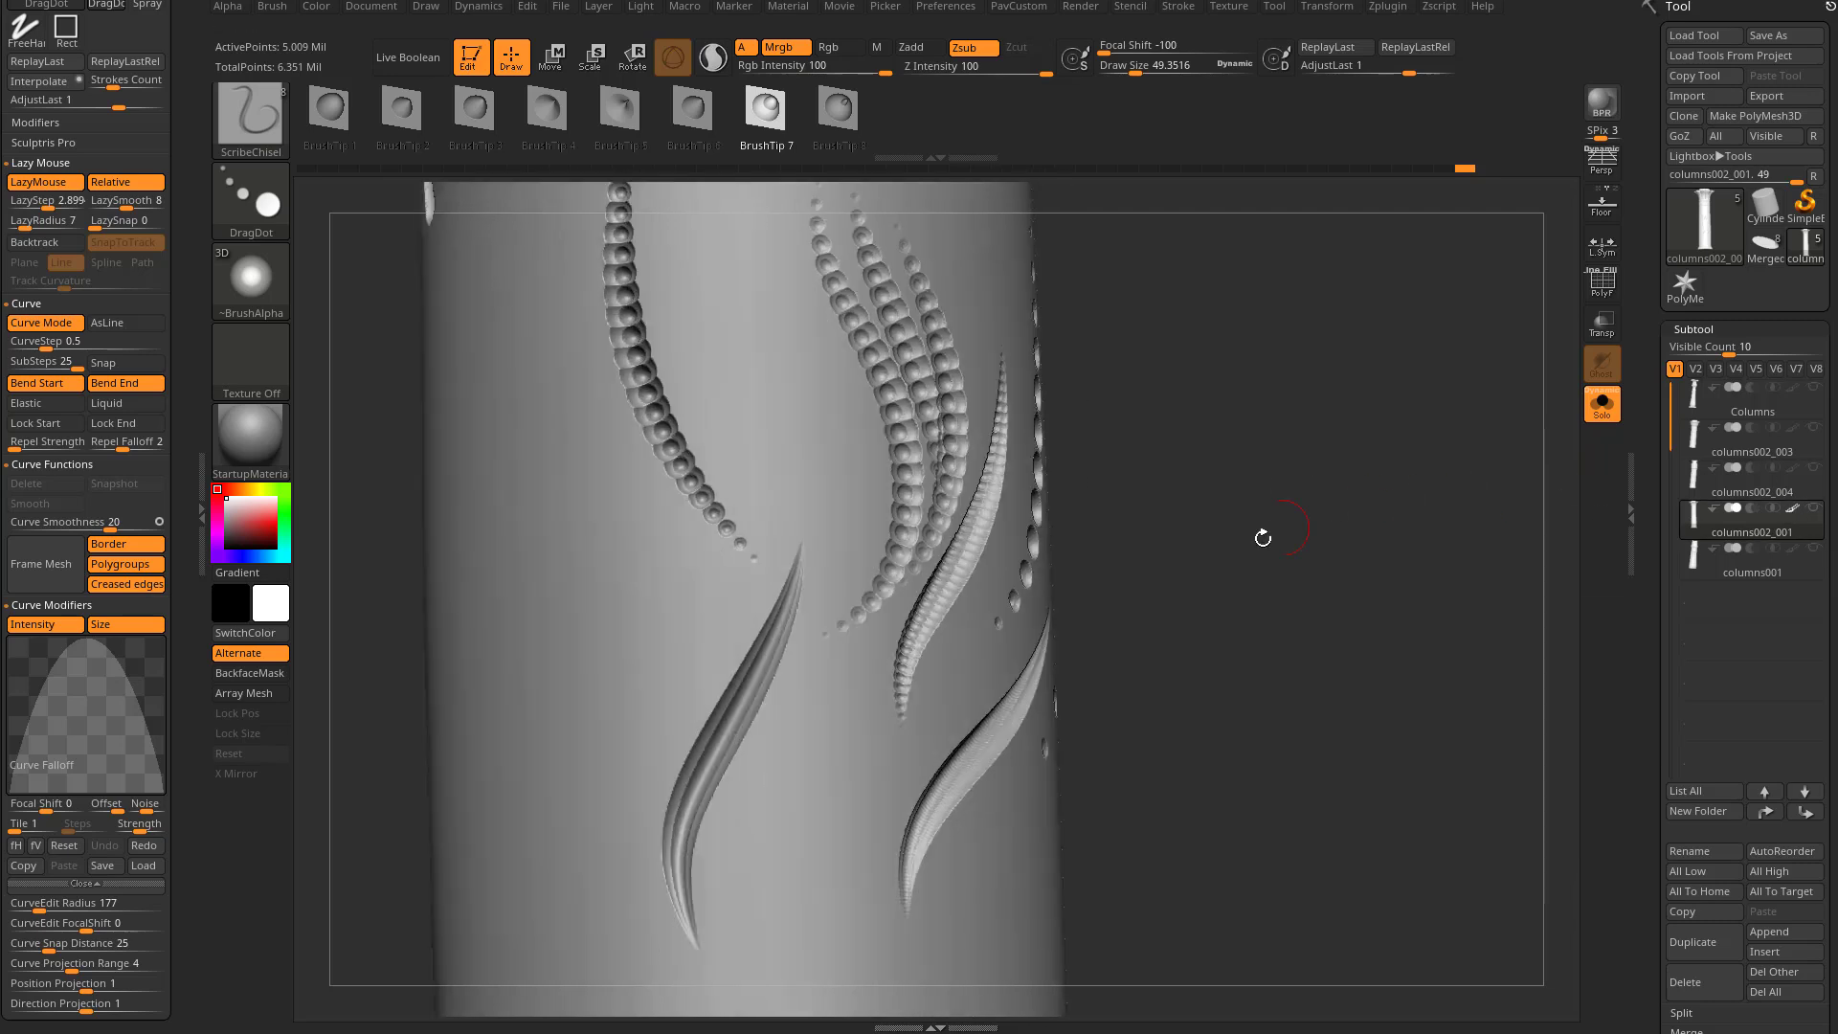
{"action": "left_click_drag", "start_coordinate": [1264, 534], "coordinate": [1364, 442]}
{"action": "left_click", "coordinate": [276, 525]}
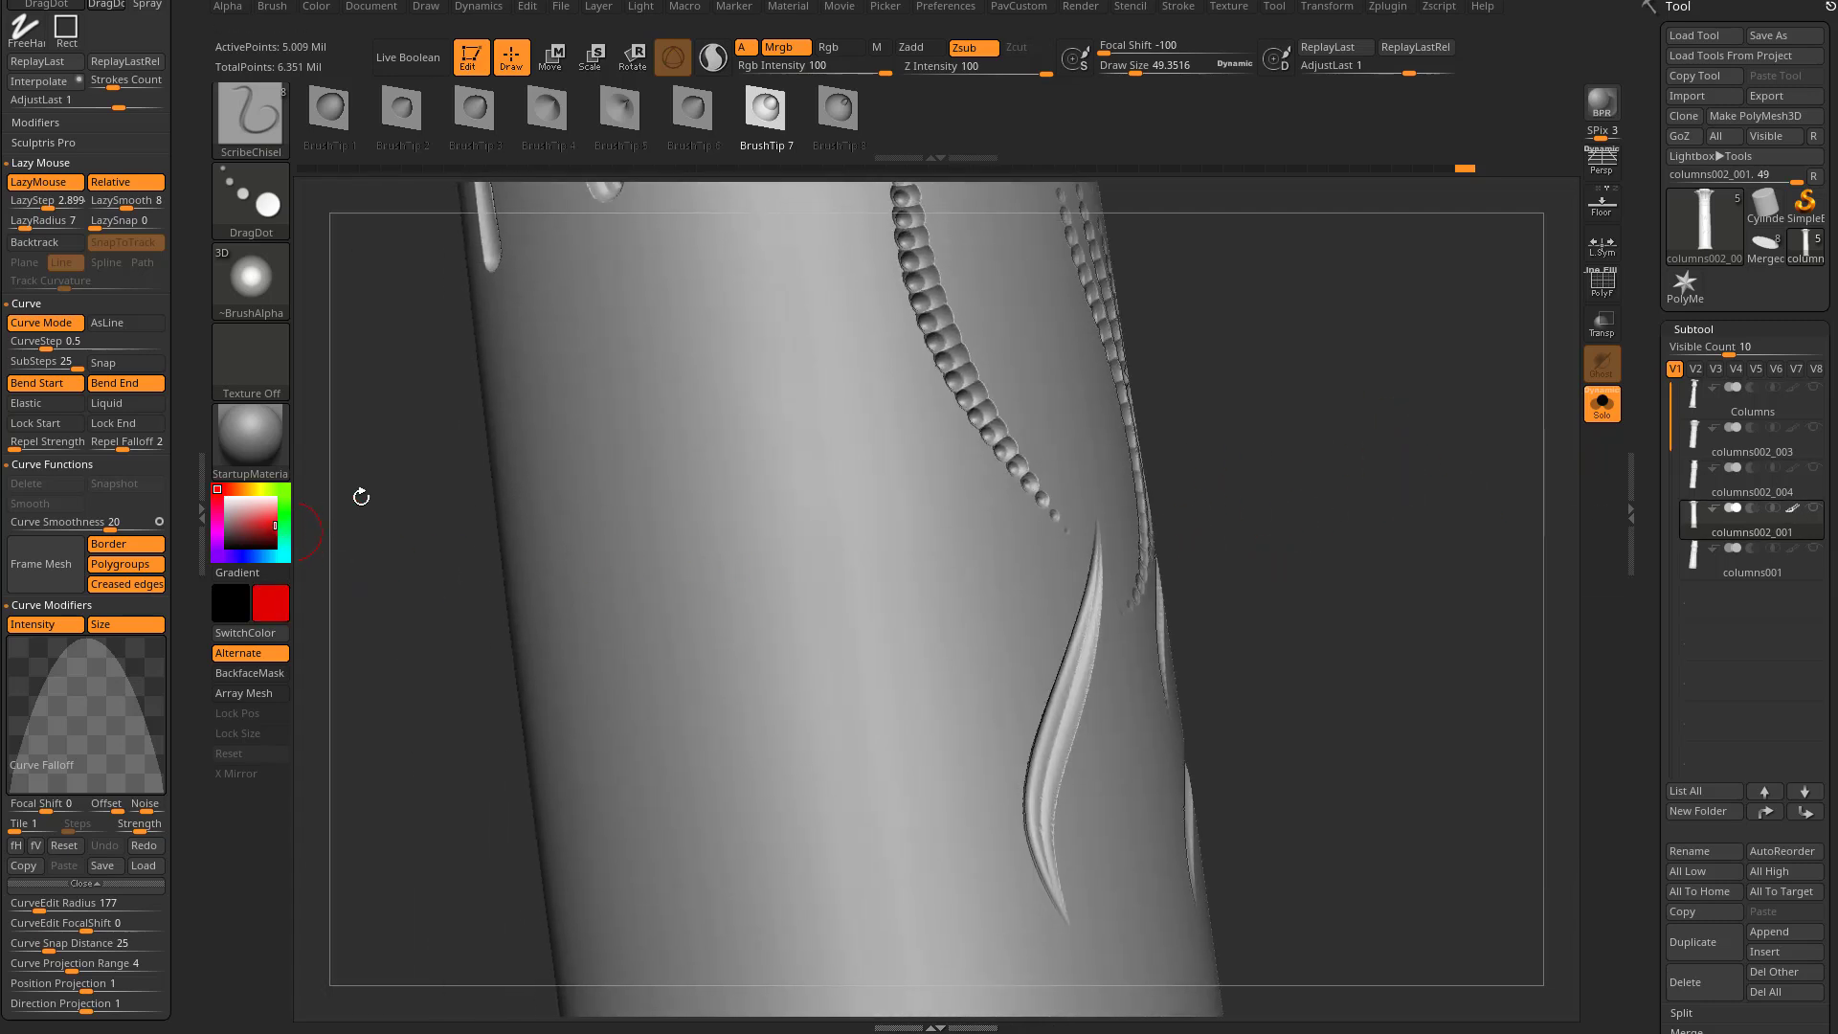
Set the draw size to about 76 and carve a red S-shaped groove on the bare side of the shaft
{"action": "key", "text": "s"}
{"action": "left_click_drag", "start_coordinate": [677, 434], "coordinate": [685, 436]}
{"action": "key", "text": "s"}
{"action": "left_click_drag", "start_coordinate": [696, 301], "coordinate": [634, 497]}
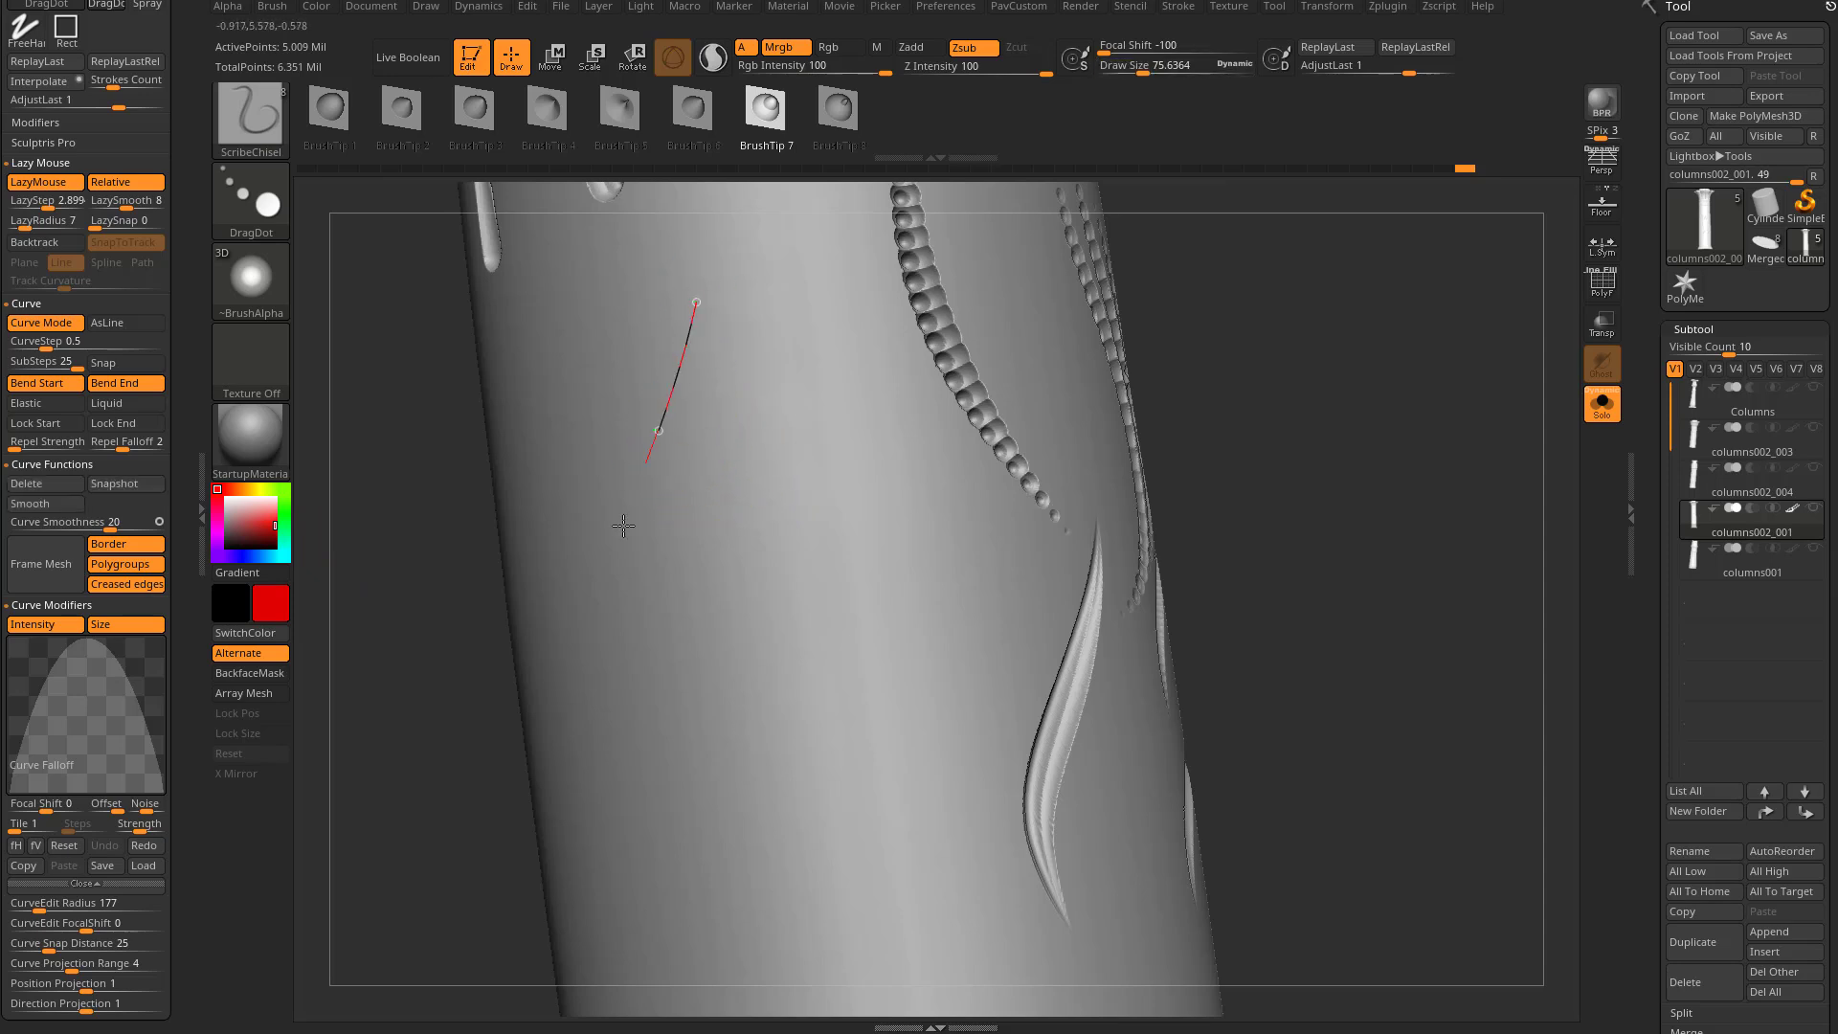
{"action": "left_click_drag", "start_coordinate": [601, 789], "coordinate": [613, 843]}
{"action": "left_click", "coordinate": [634, 400]}
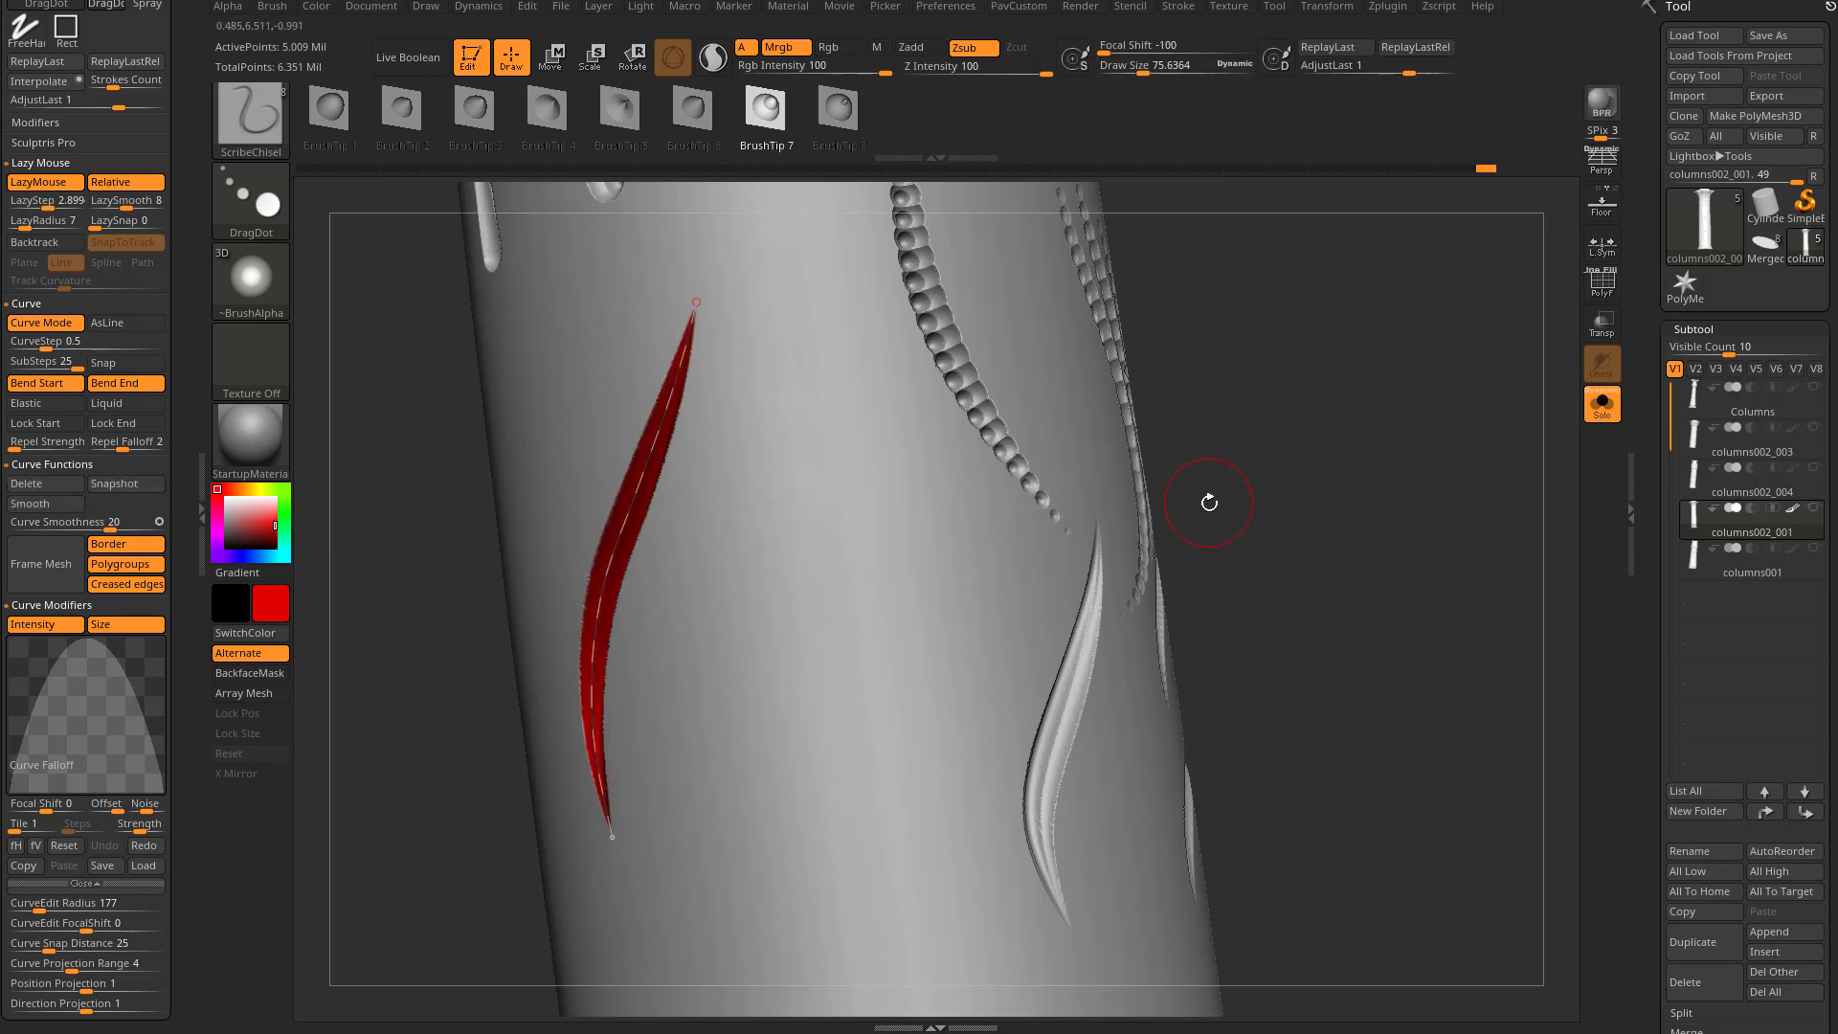
Pick orange, set the draw size to about 19 and carve a thinner groove beside the red one
{"action": "left_click", "coordinate": [245, 489]}
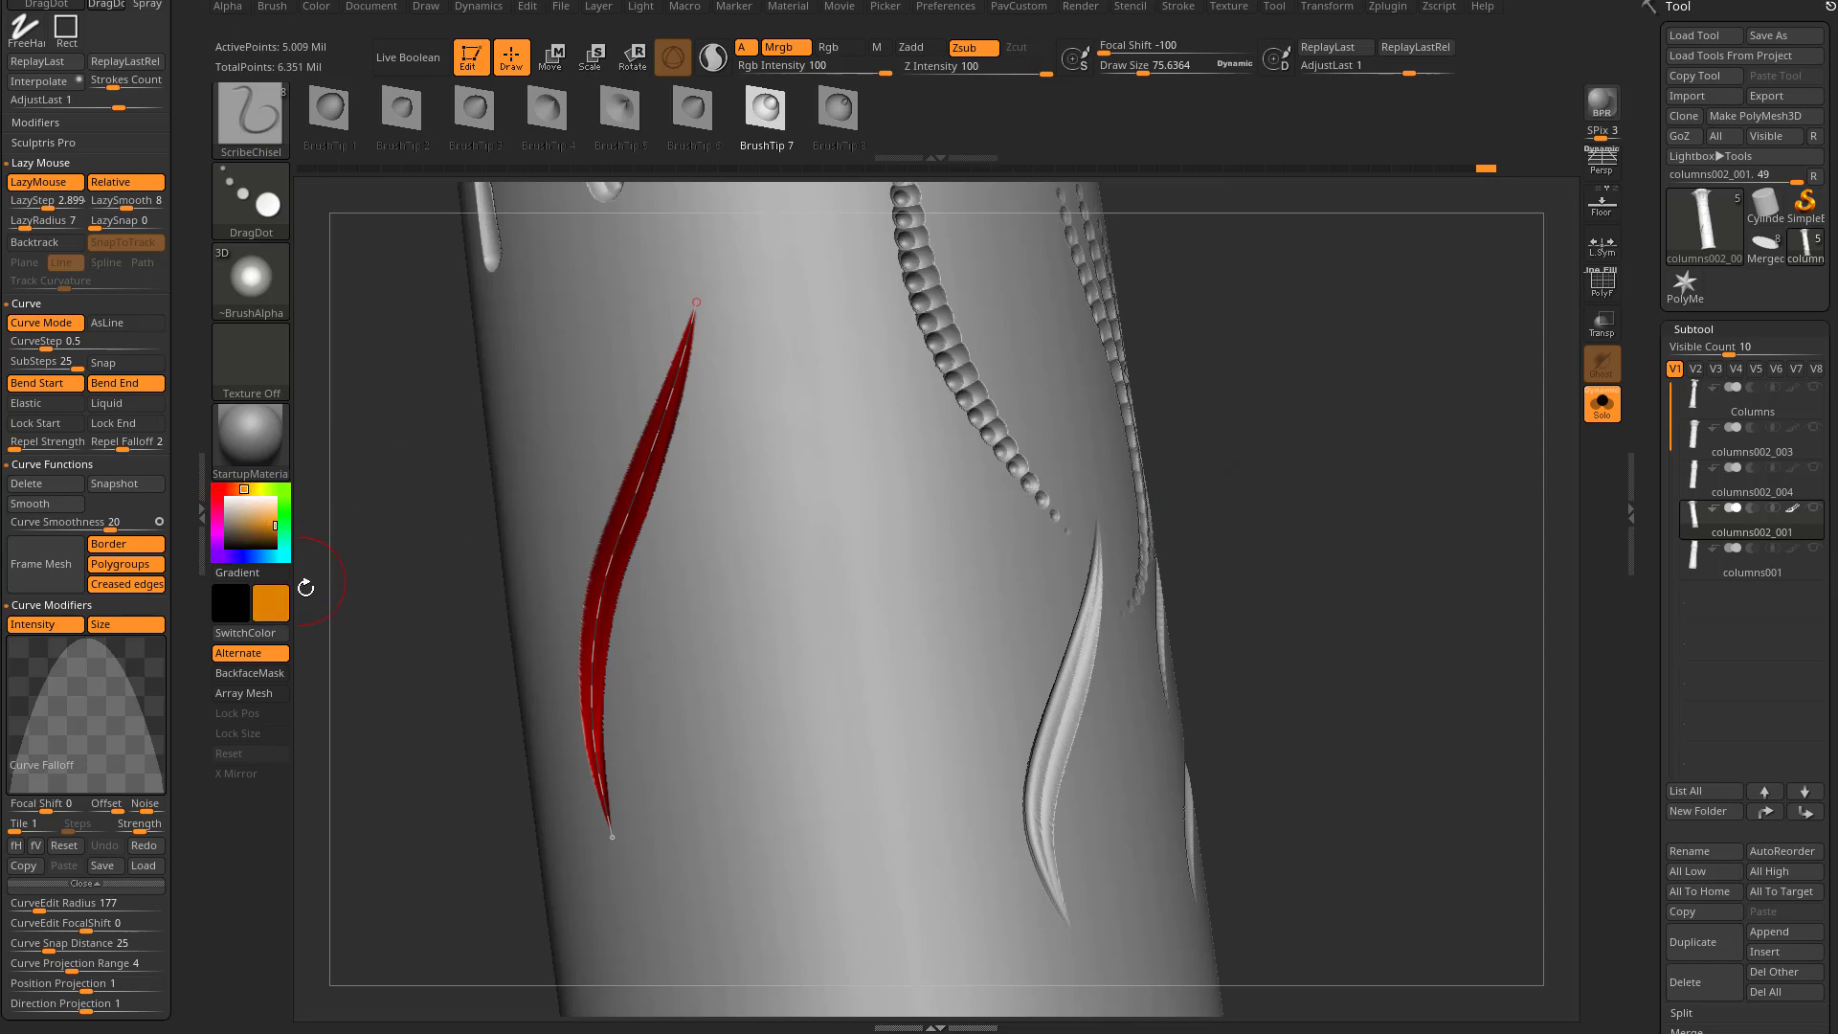
{"action": "key", "text": "s"}
{"action": "left_click_drag", "start_coordinate": [890, 546], "coordinate": [870, 549]}
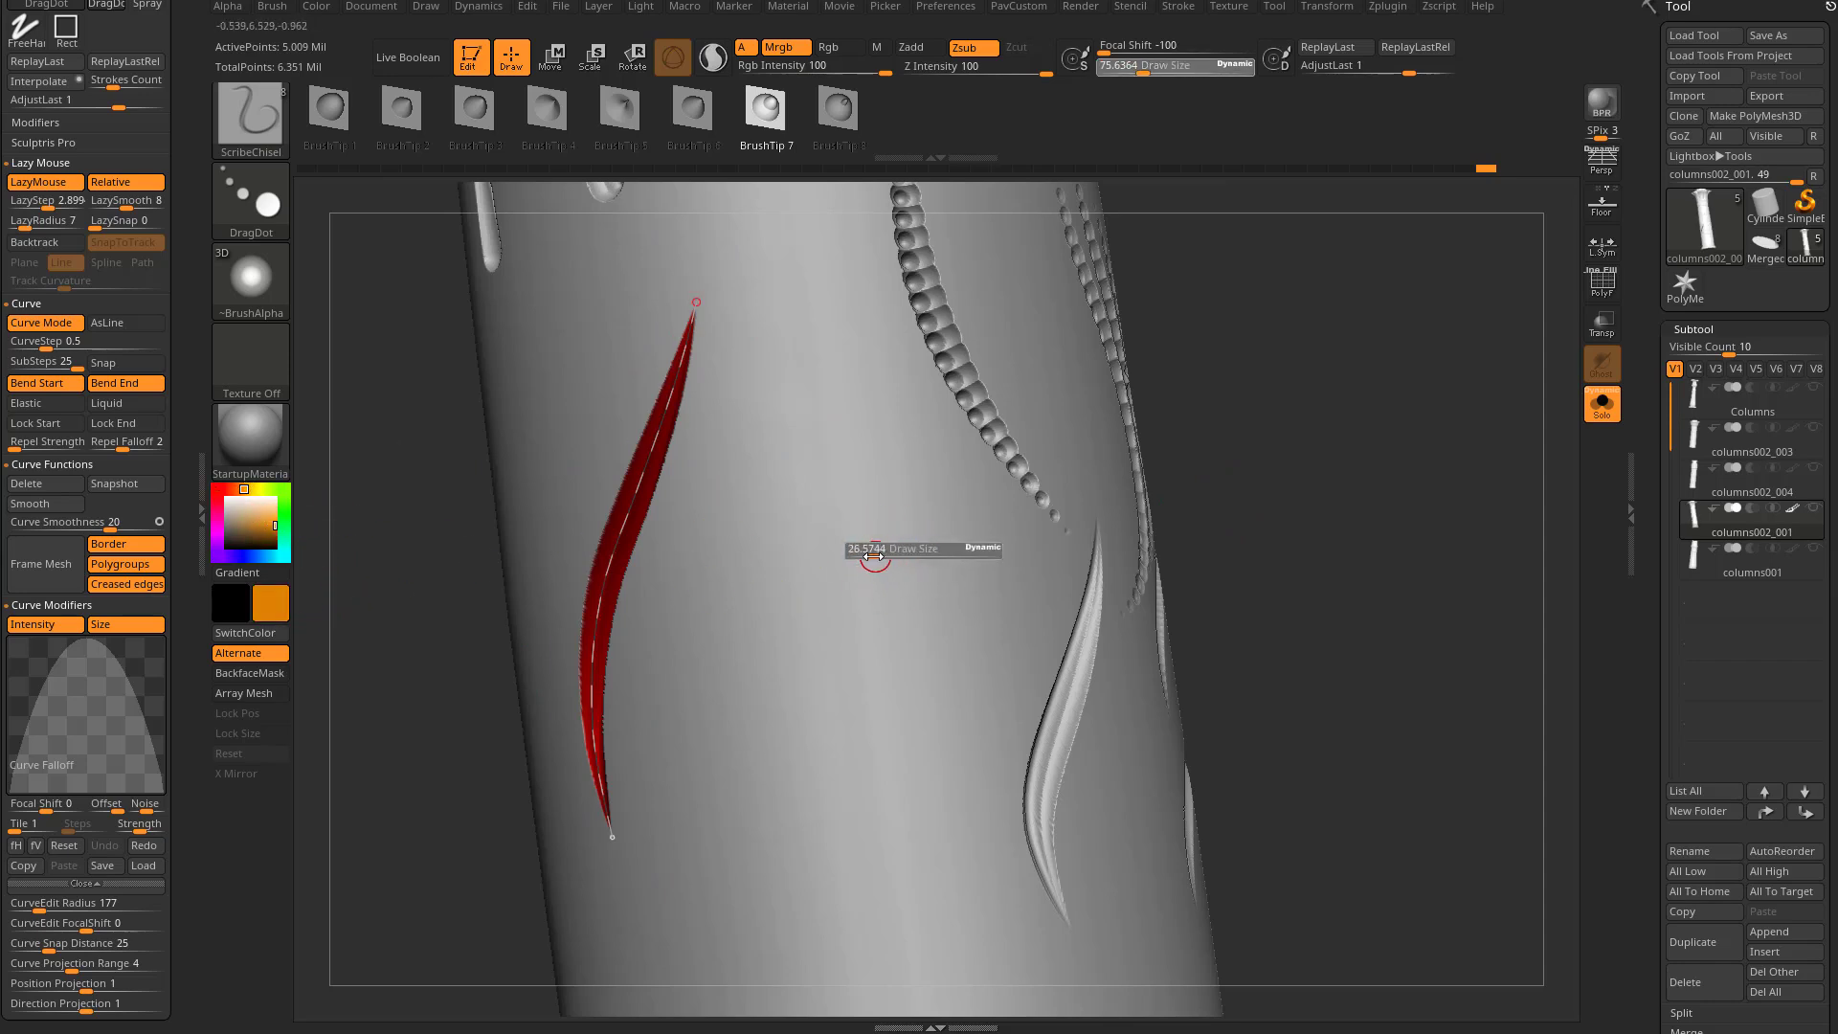
{"action": "left_click", "coordinate": [880, 810]}
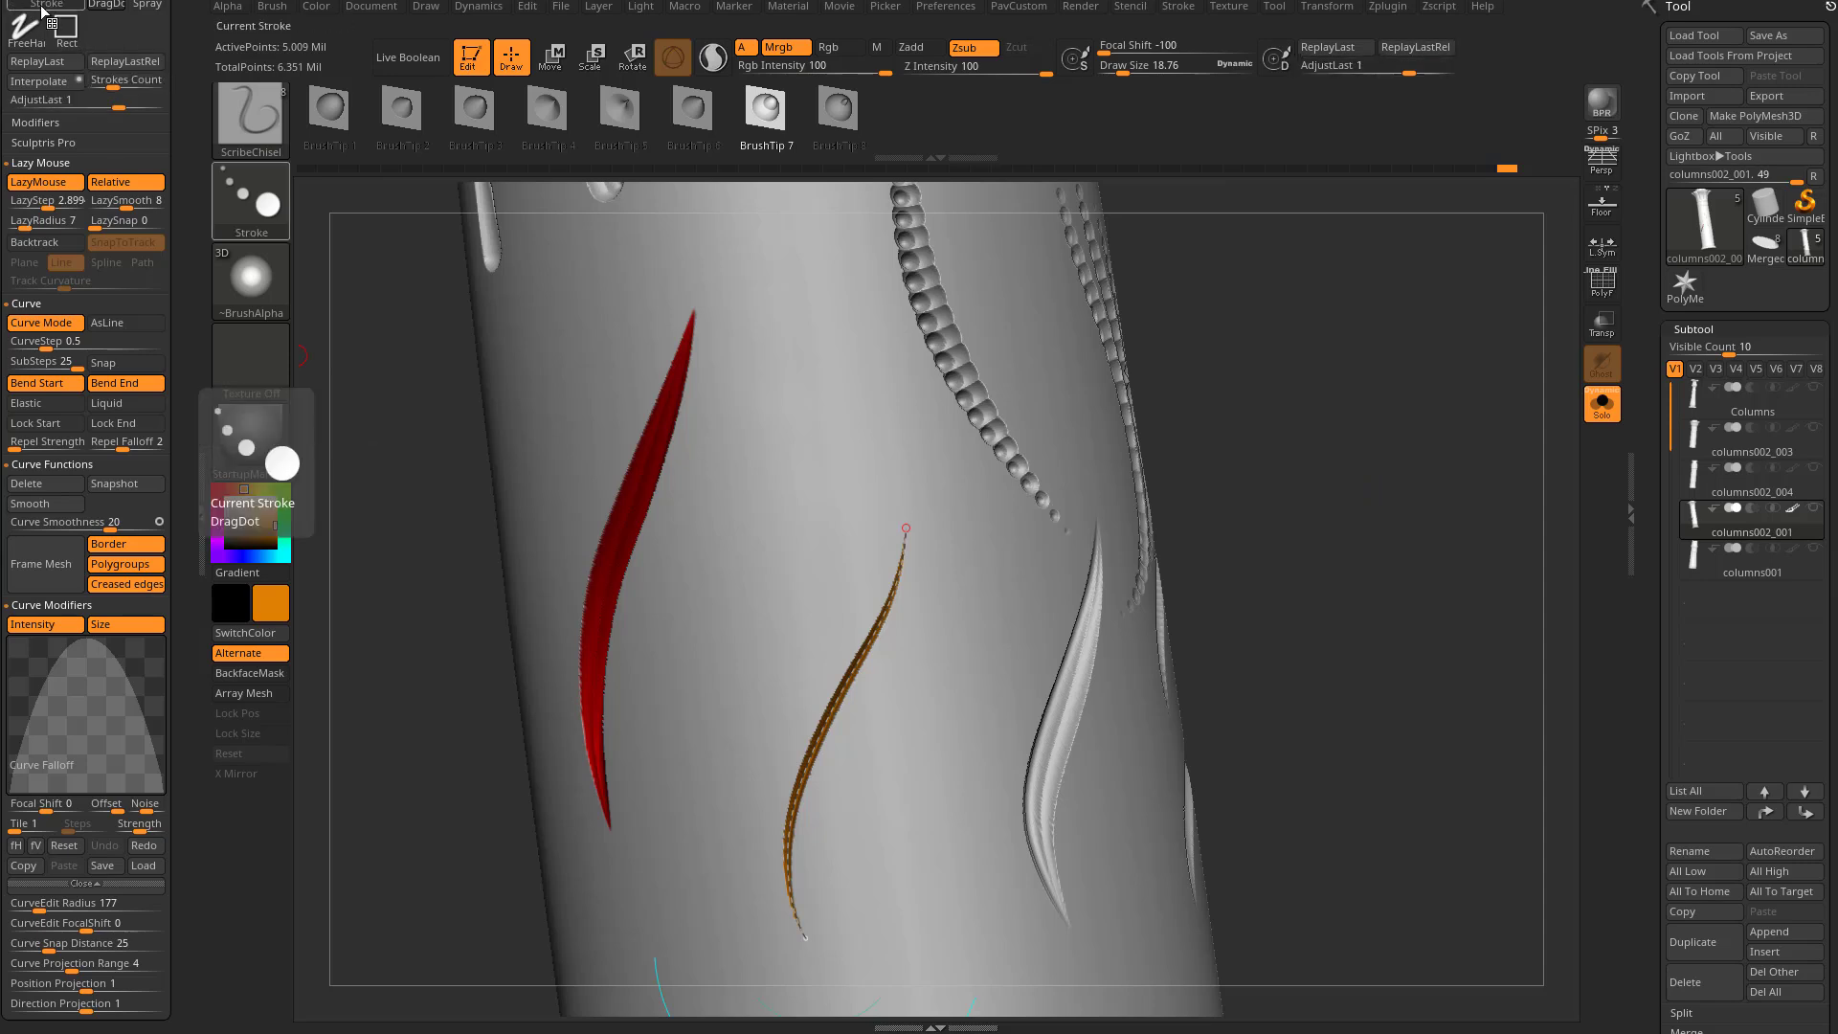
Try interpolating strokes between the red and orange grooves, inspect the blend, and undo it
{"action": "left_click_drag", "start_coordinate": [181, 56], "coordinate": [182, 170]}
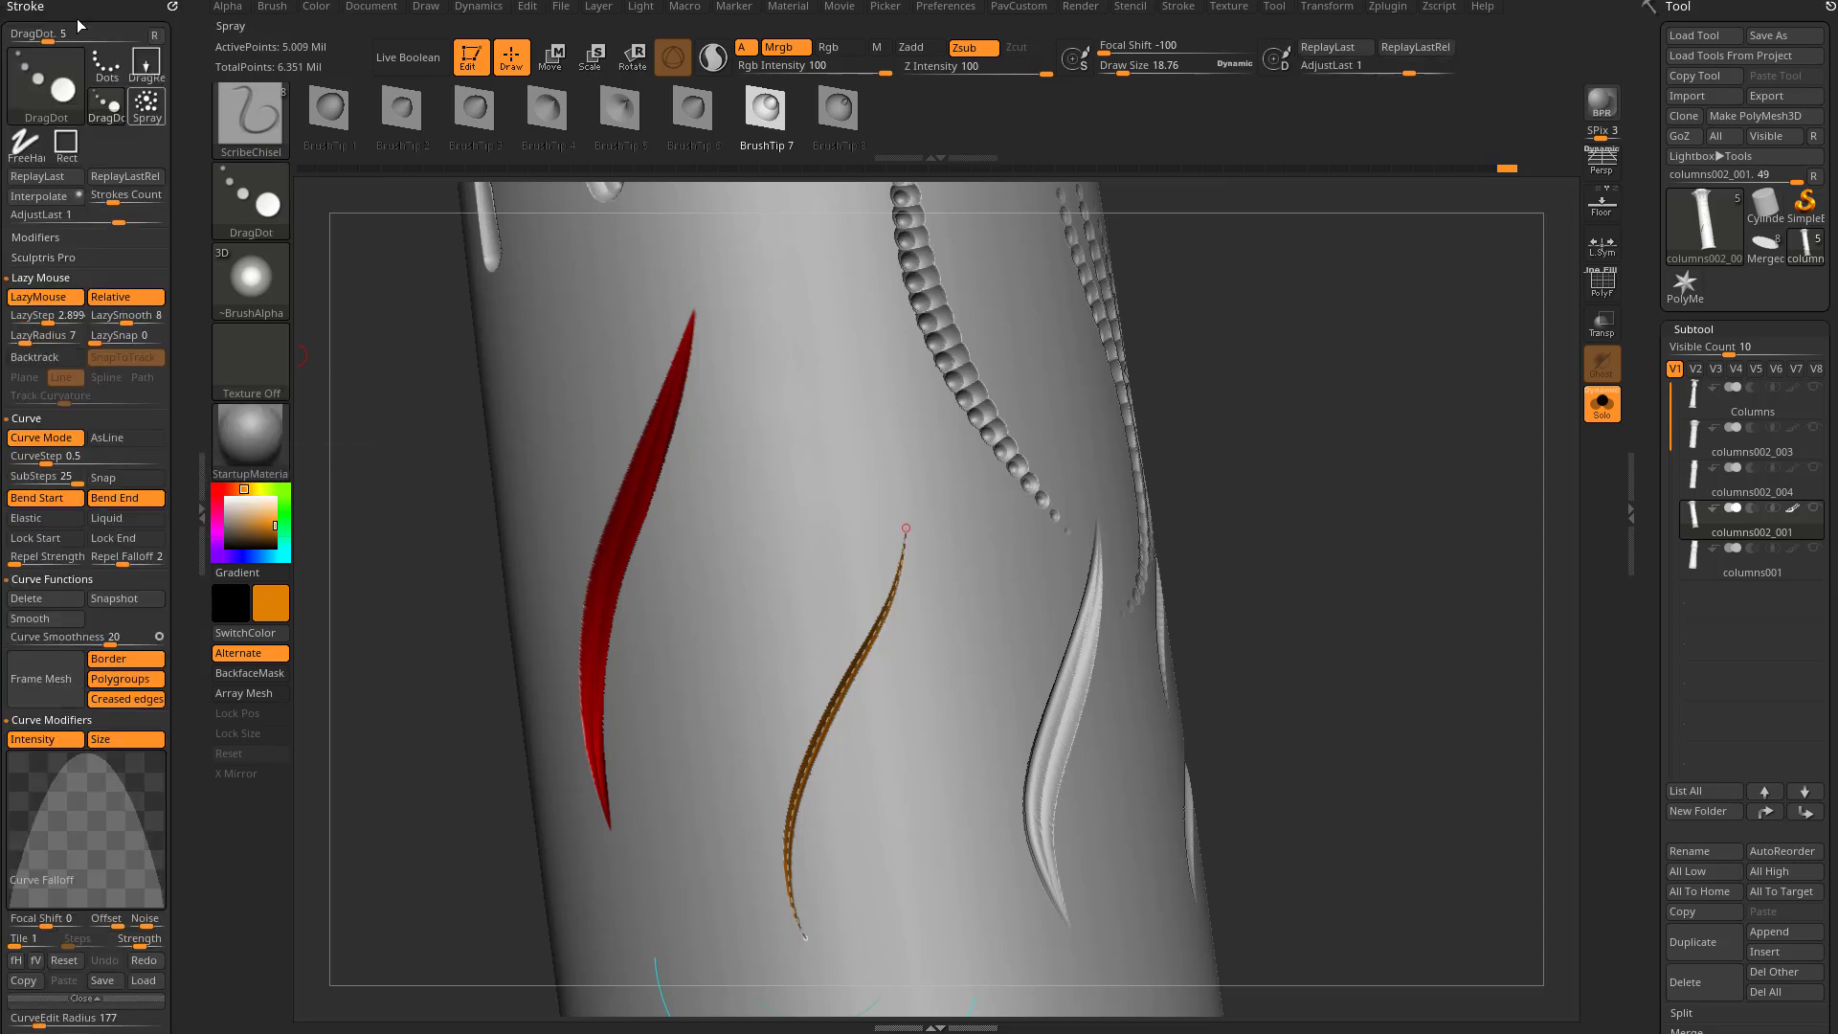
{"action": "left_click", "coordinate": [59, 205]}
{"action": "mouse_move", "coordinate": [1082, 313]}
{"action": "right_mouse_down"}
{"action": "mouse_move", "coordinate": [1309, 377]}
{"action": "mouse_move", "coordinate": [1032, 415]}
{"action": "right_mouse_up"}
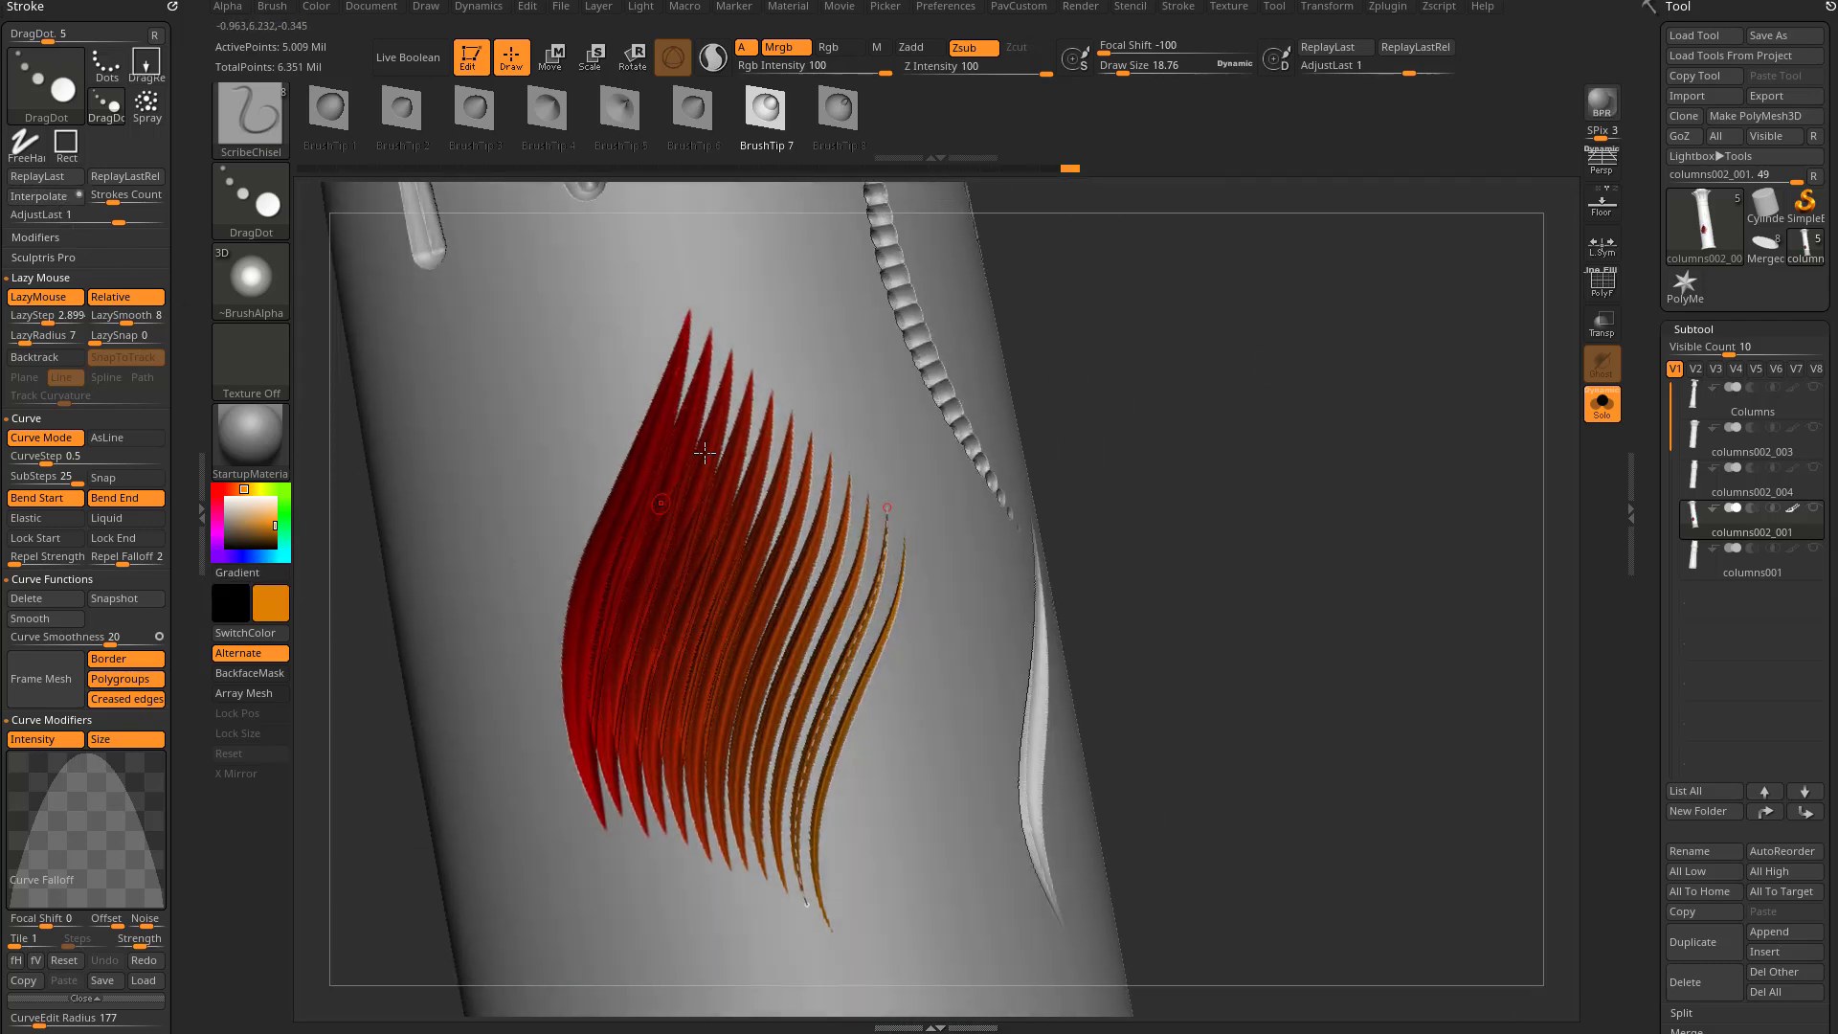
{"action": "left_click_drag", "start_coordinate": [1062, 584], "coordinate": [1124, 530]}
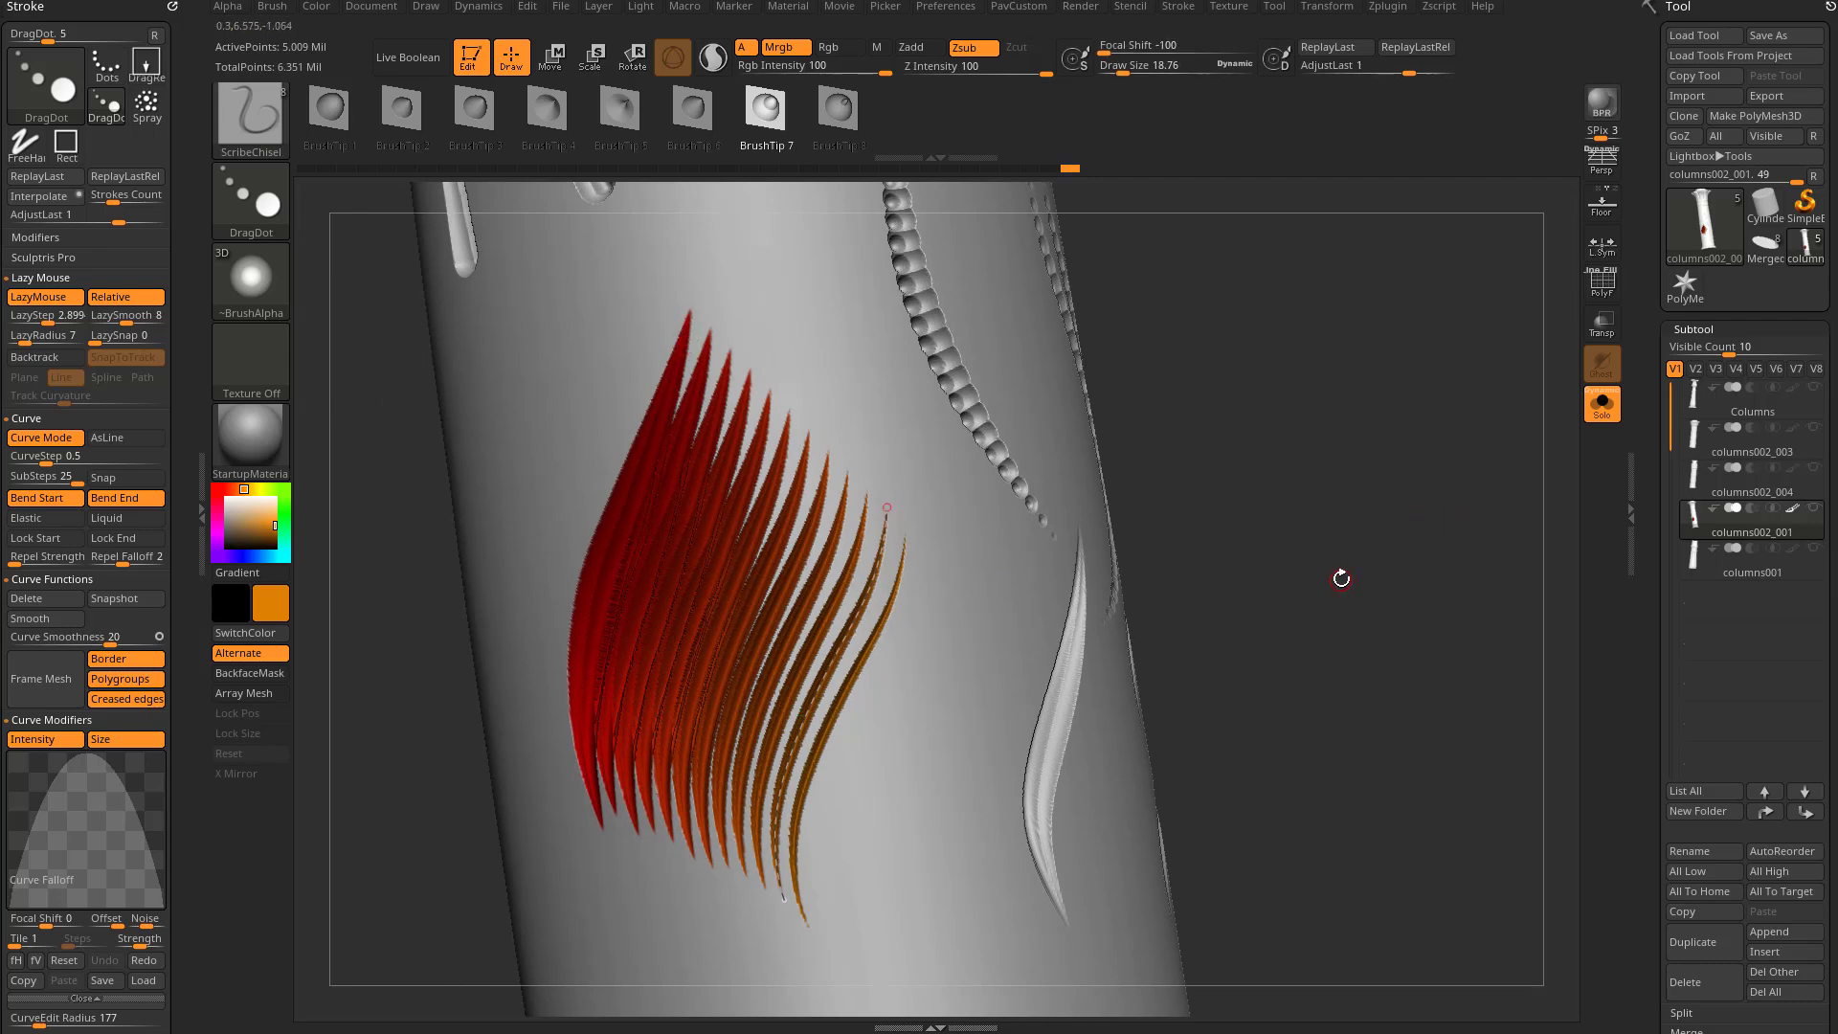
{"action": "key", "text": "ctrl"}
{"action": "key", "text": "ctrl+z"}
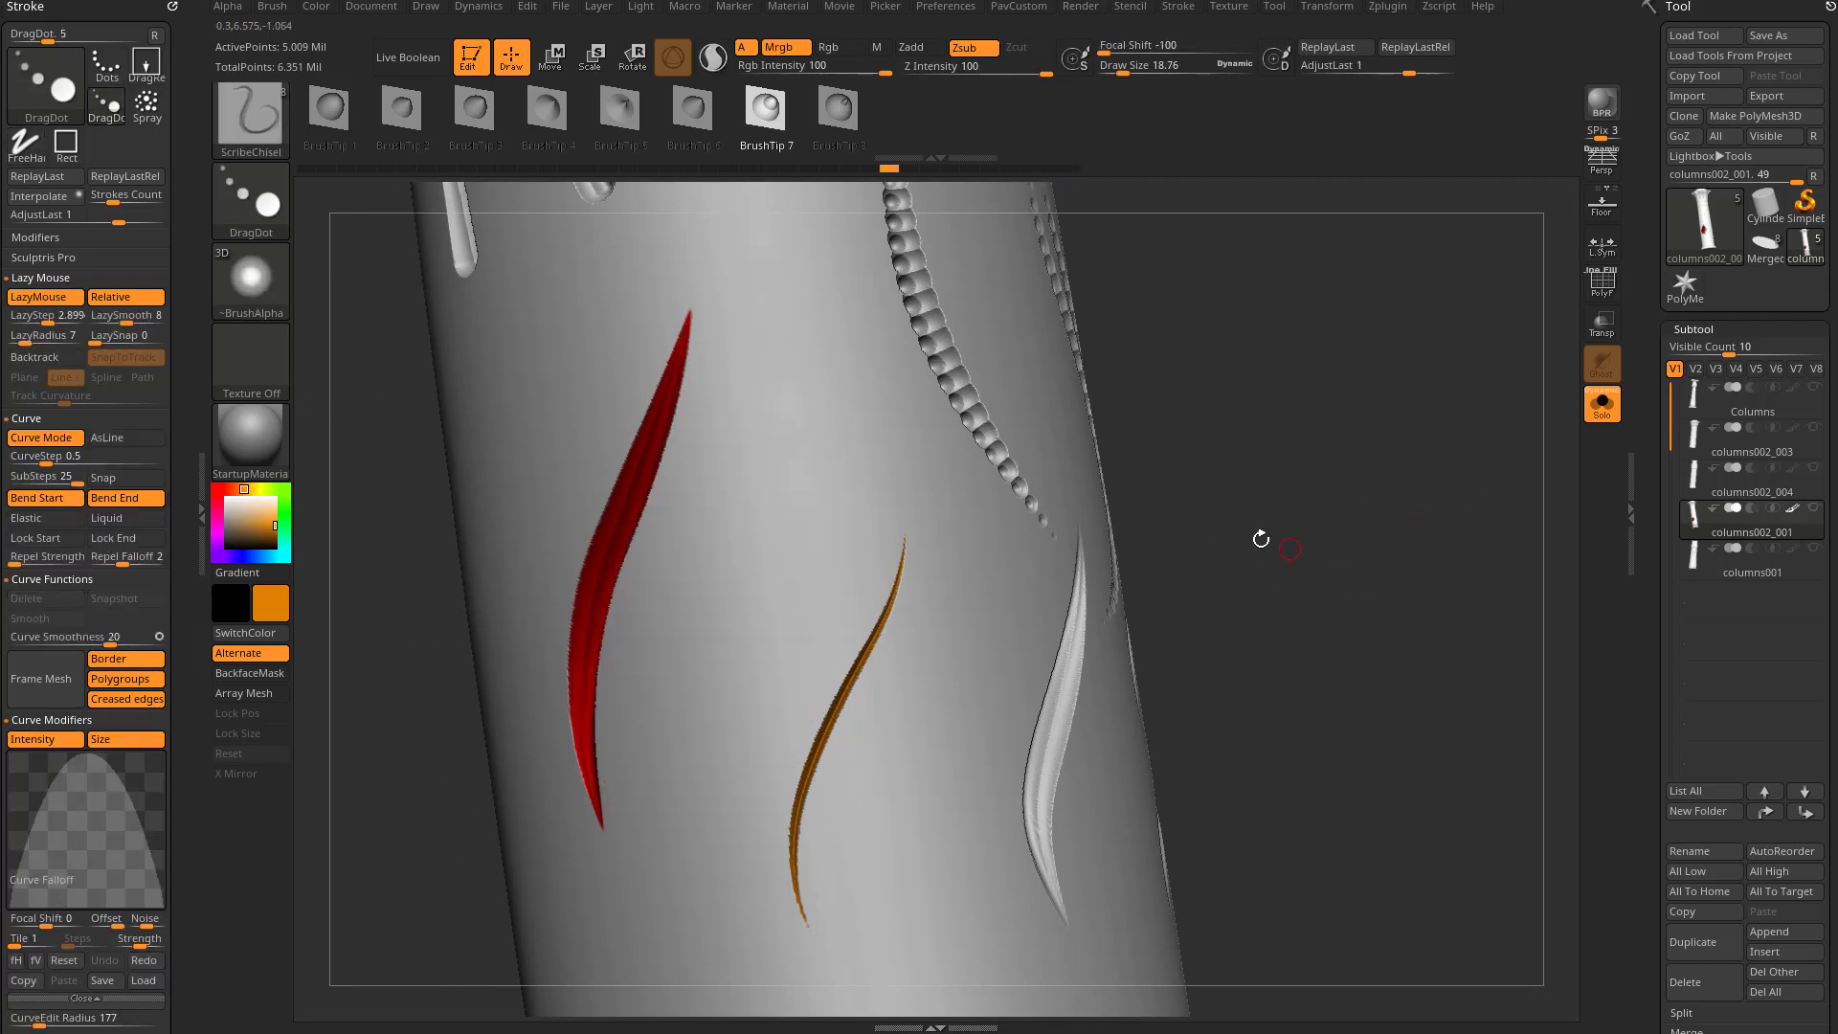
Lower the Interpolate Strokes Count, test the interpolation between the red and orange grooves, and undo the added strokes
{"action": "left_click", "coordinate": [120, 196]}
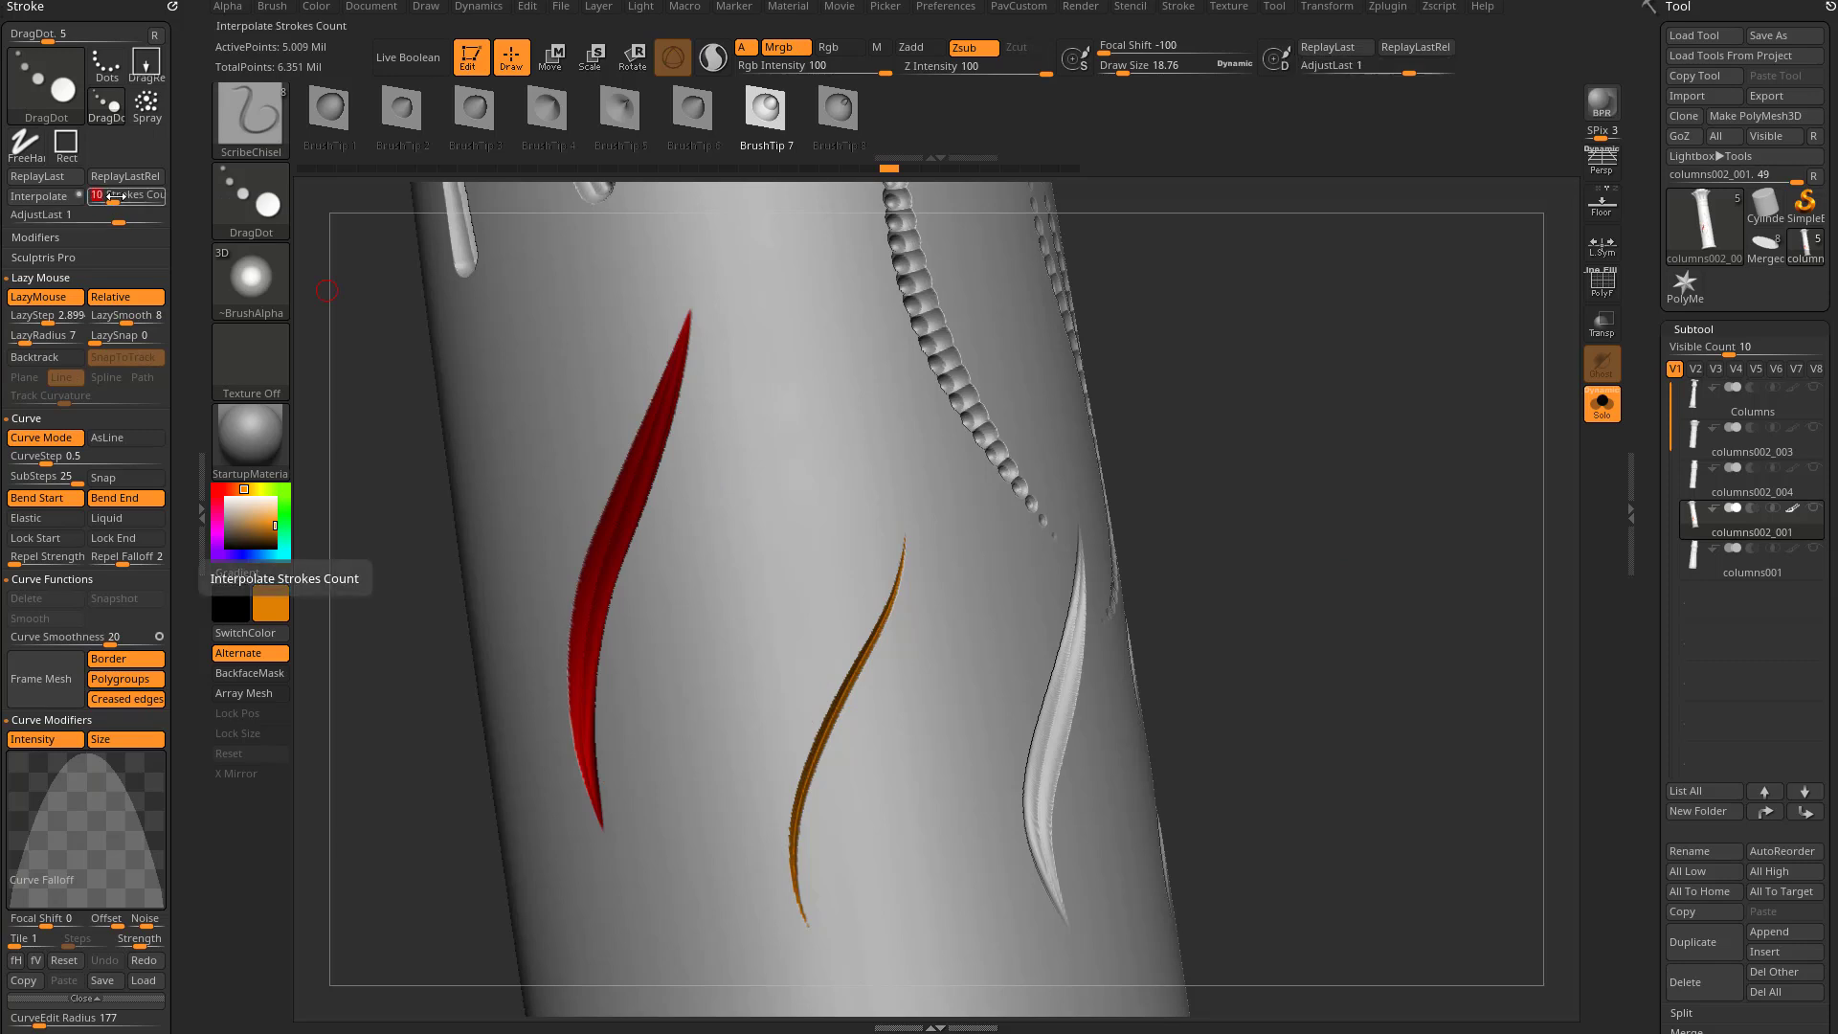
{"action": "key", "text": "Return"}
{"action": "left_click", "coordinate": [59, 199]}
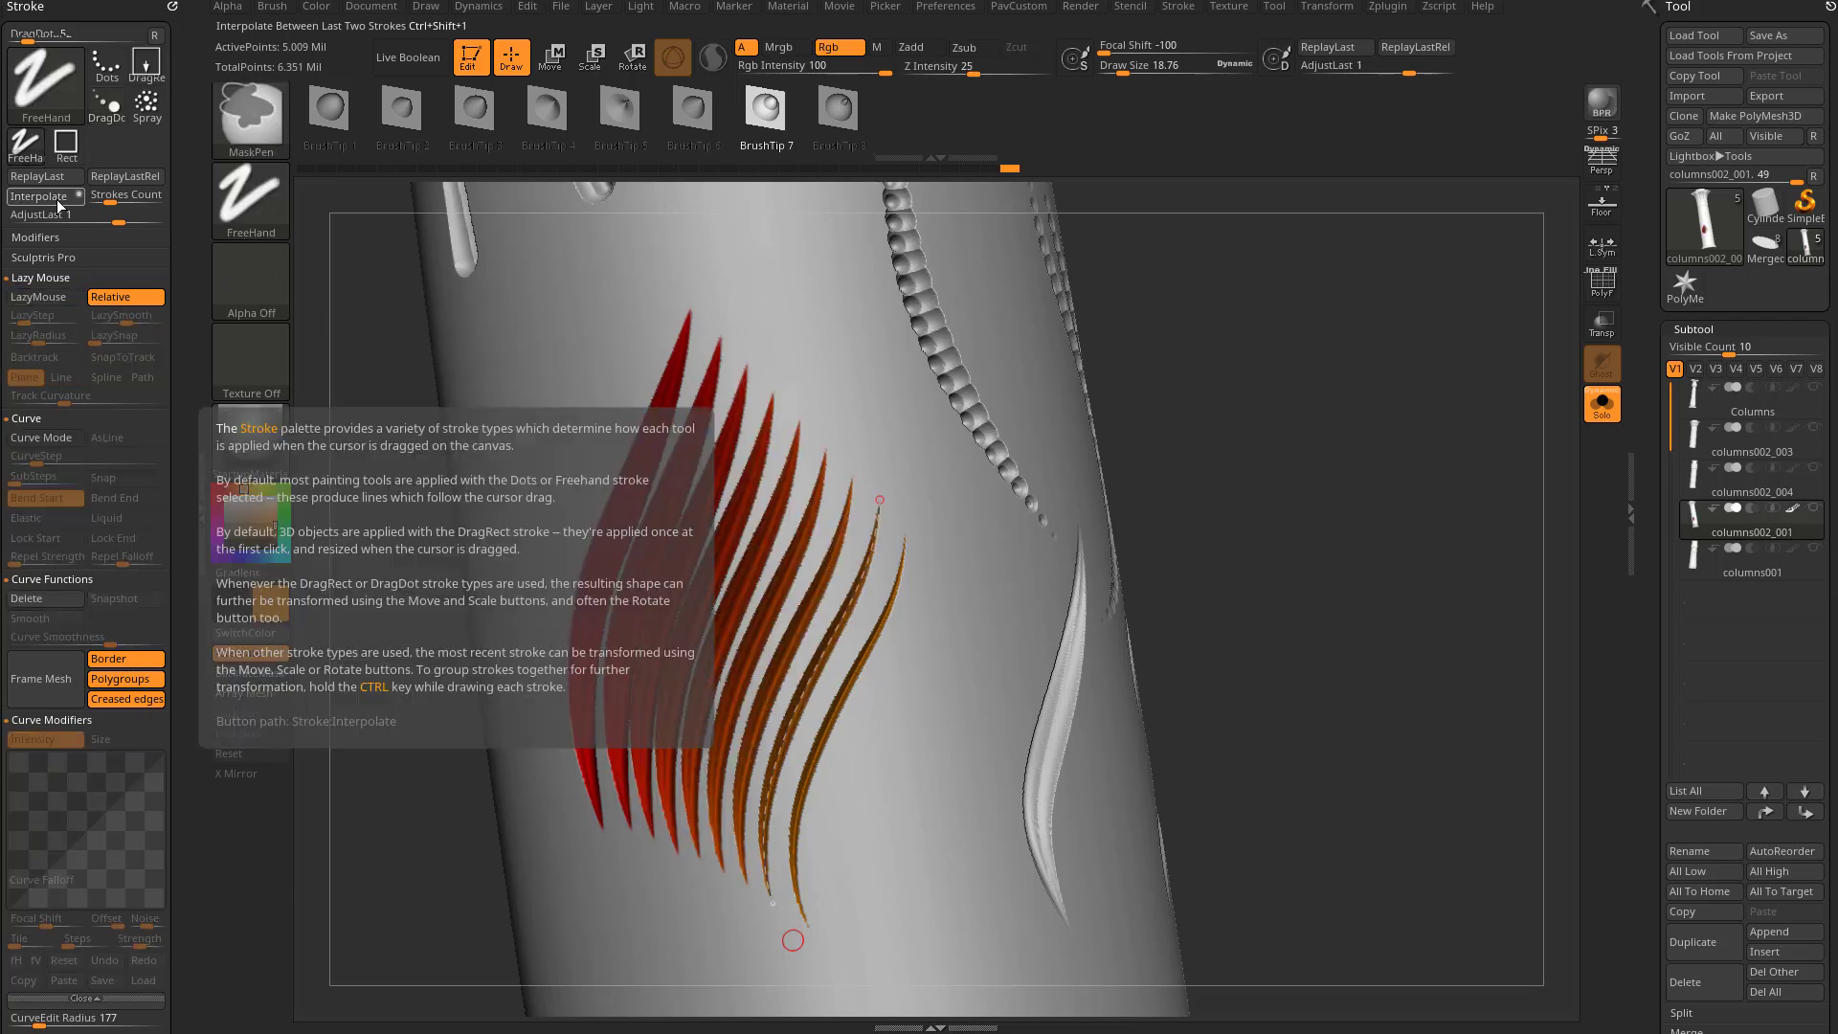
{"action": "key", "text": "ctrl+z"}
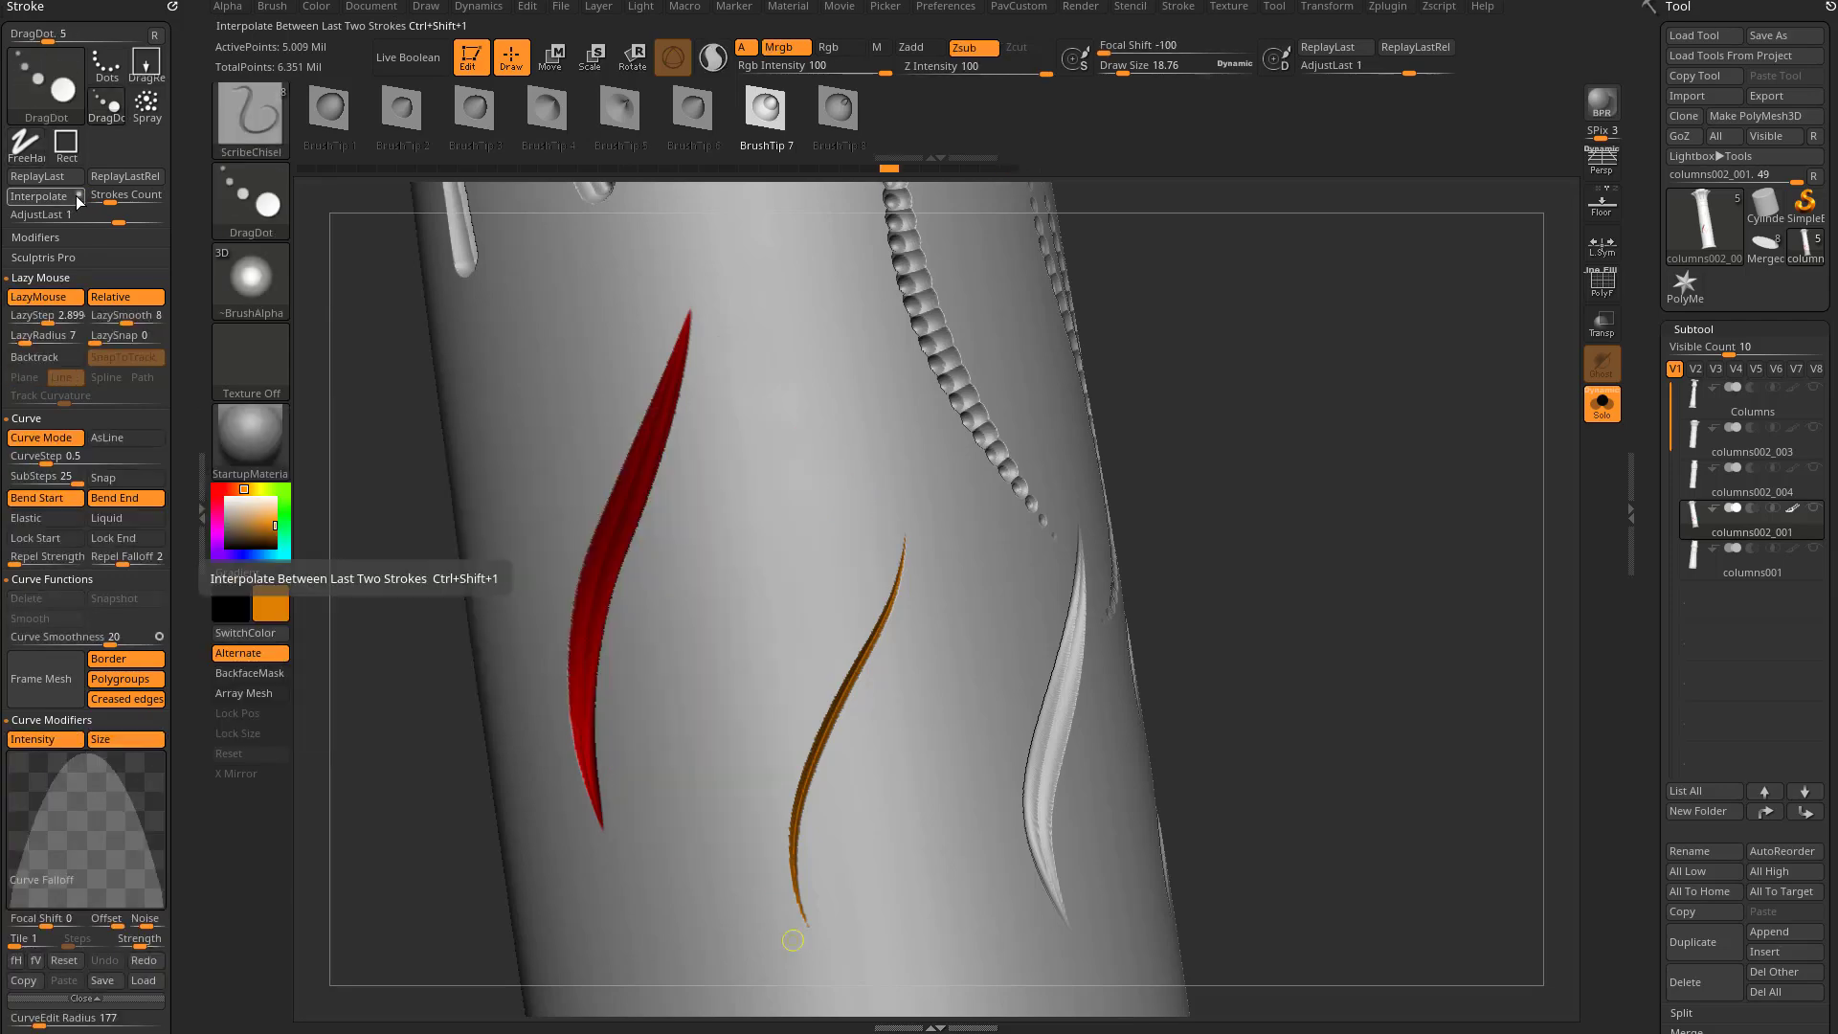
{"action": "left_click", "coordinate": [48, 196]}
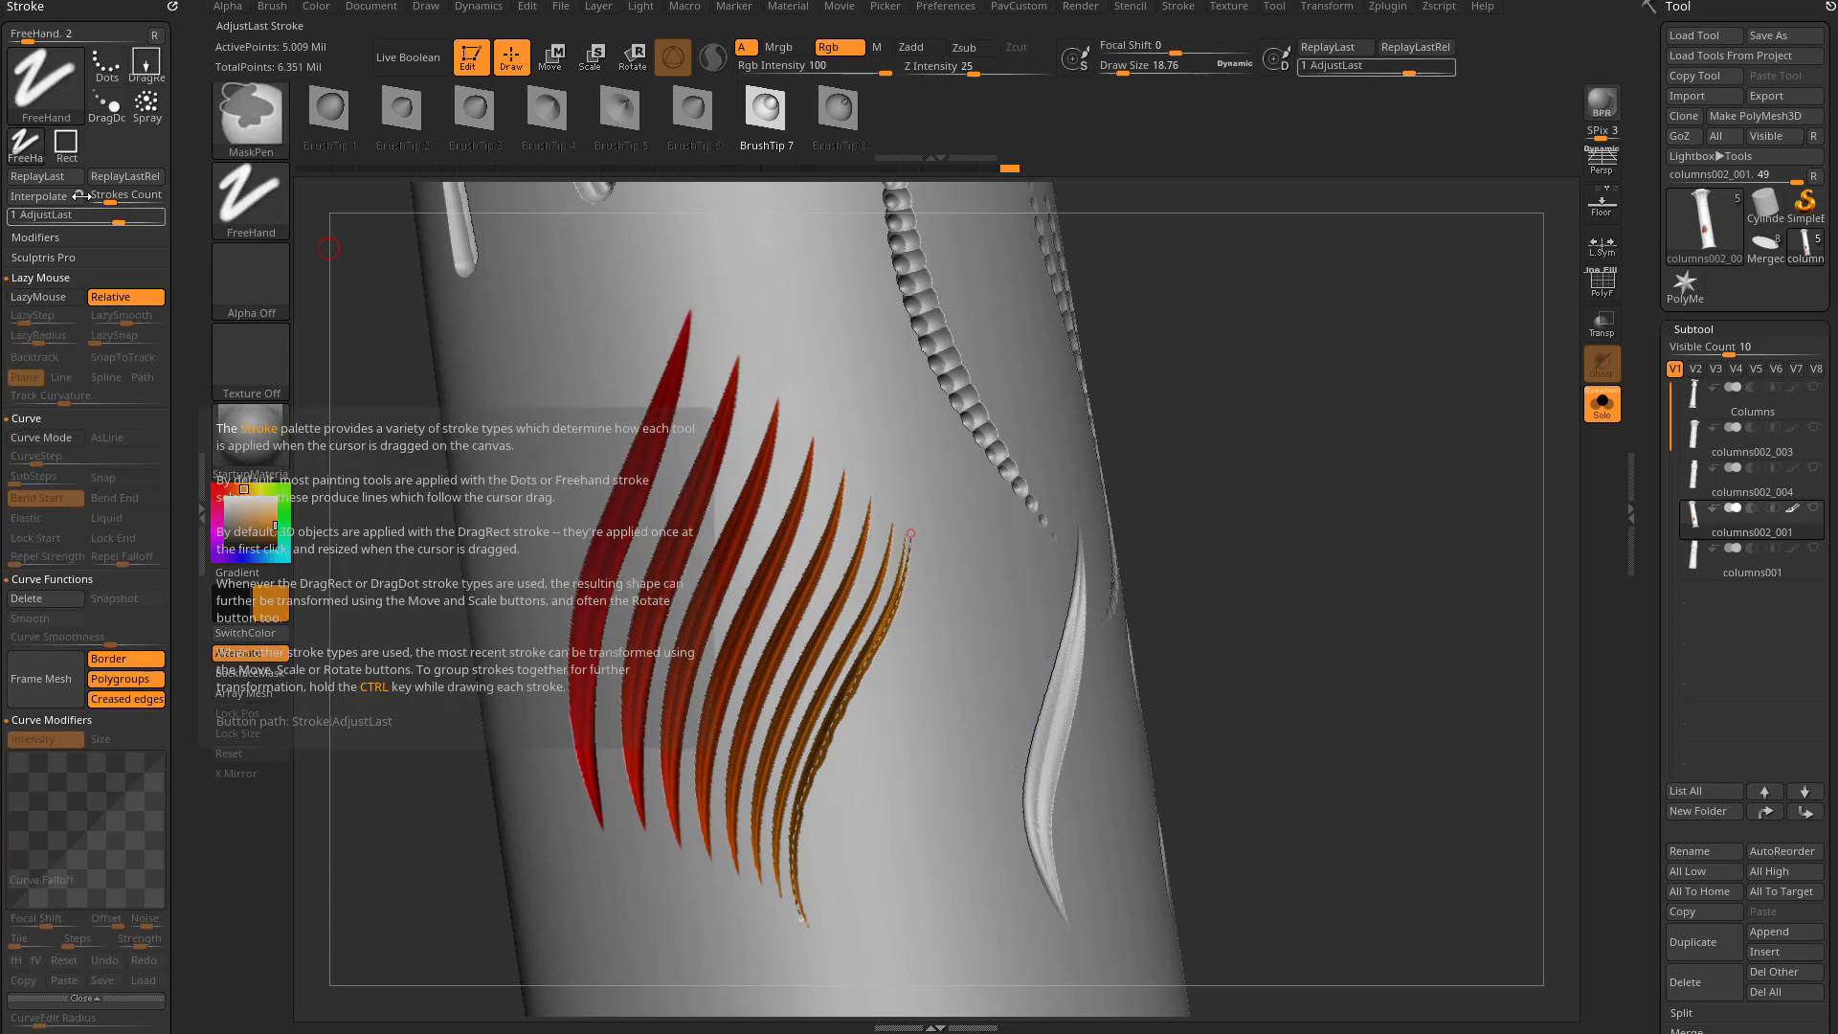
{"action": "key", "text": "ctrl+z"}
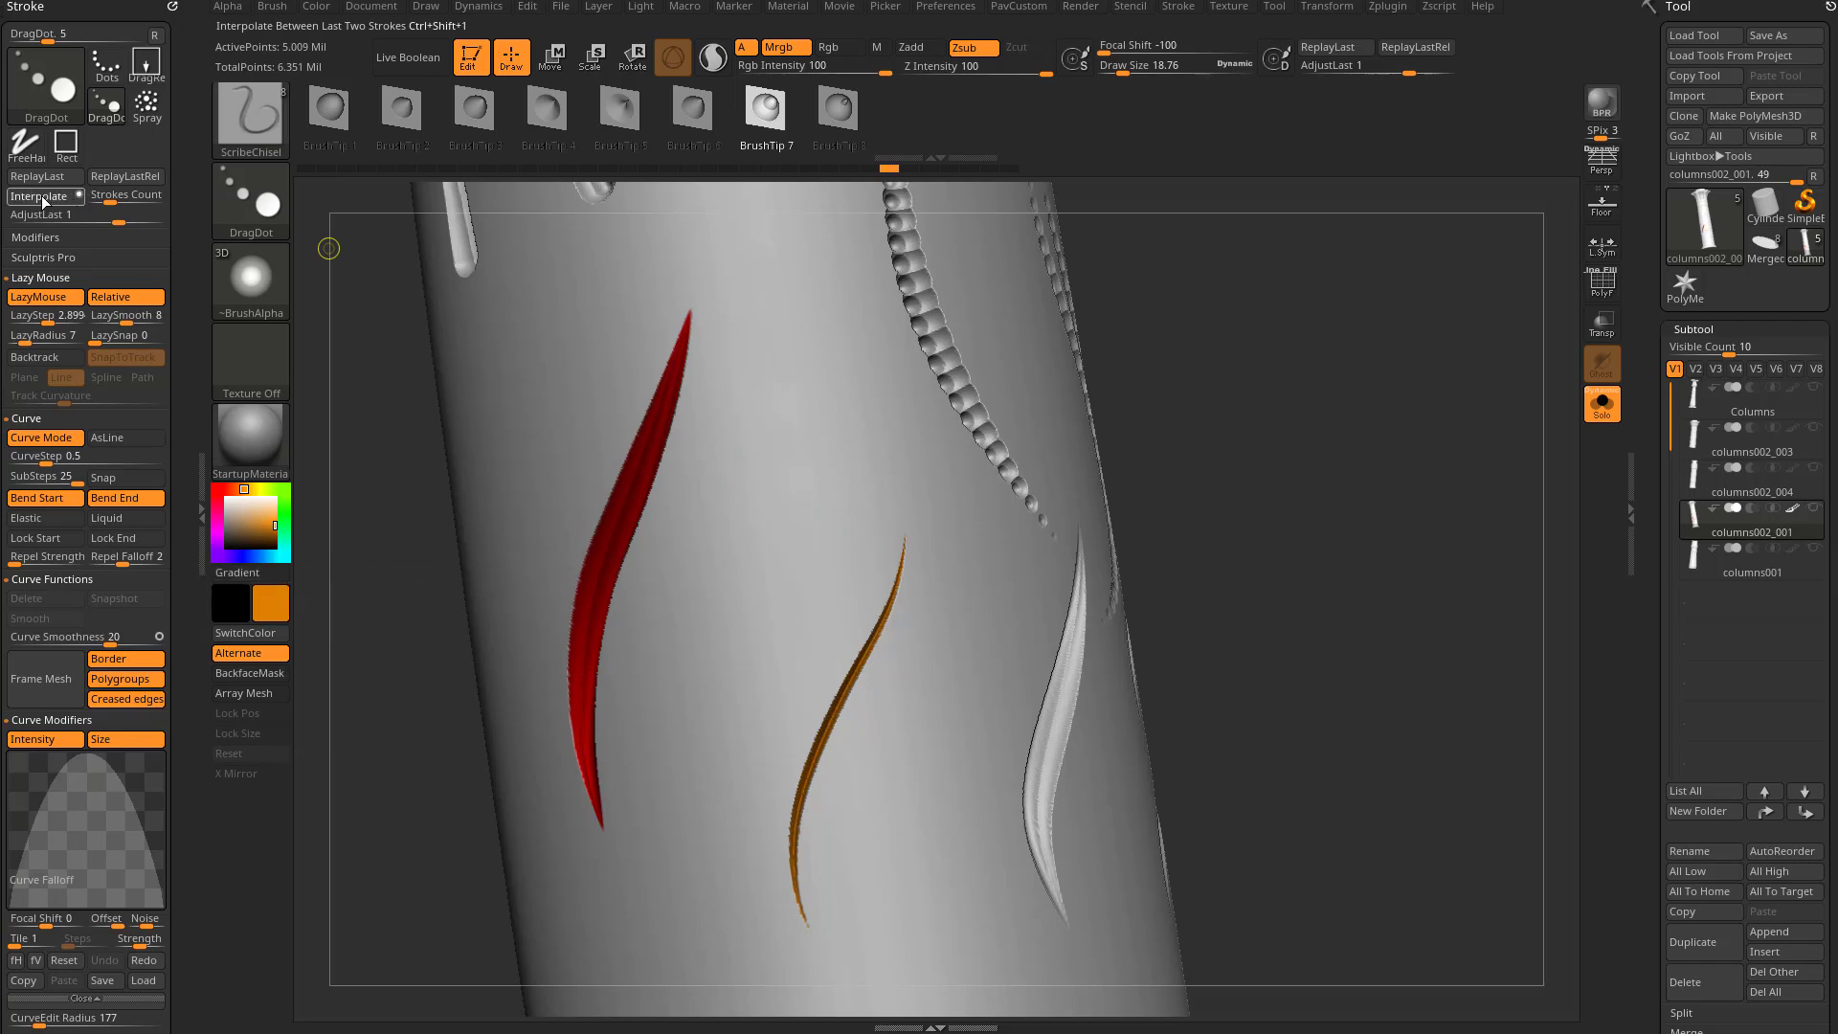
Fill the space between the red and orange grooves with interpolated strokes using the lowered count
{"action": "left_click", "coordinate": [42, 195]}
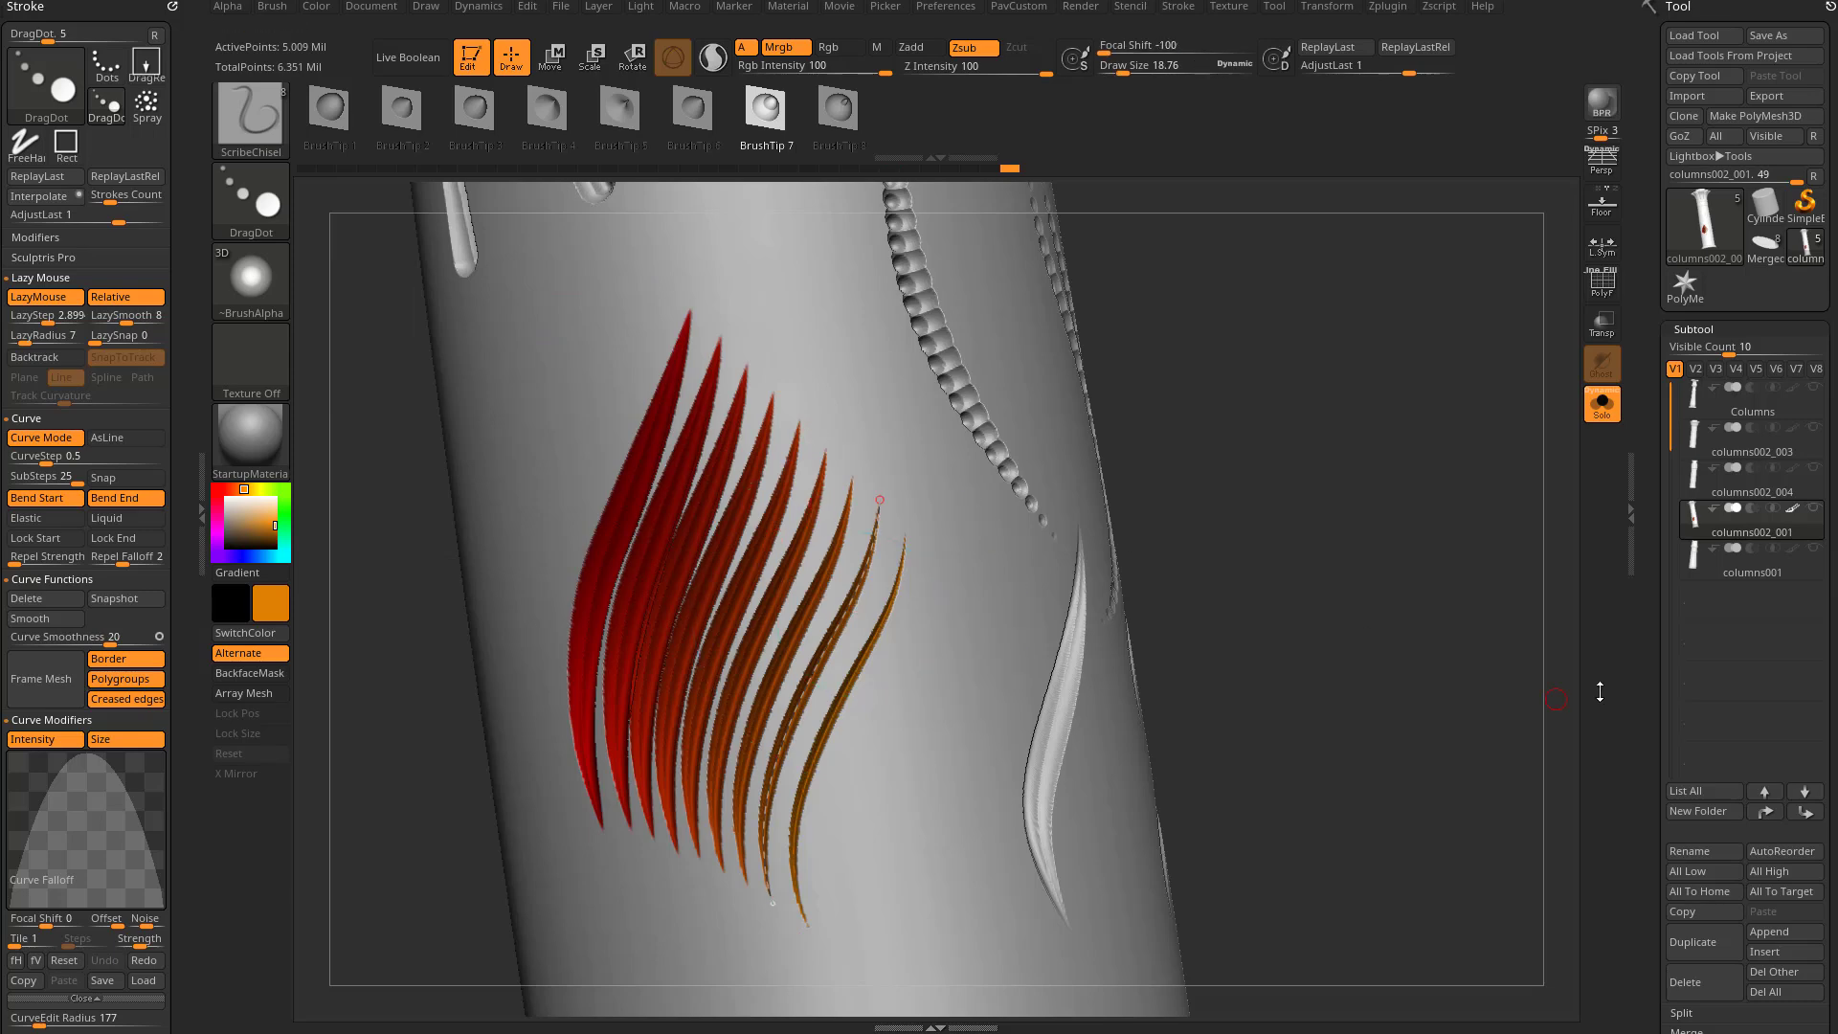
{"action": "left_click", "coordinate": [1036, 501]}
{"action": "mouse_move", "coordinate": [1400, 436]}
{"action": "left_mouse_down", "text": "alt"}
{"action": "mouse_move", "coordinate": [1317, 468]}
{"action": "mouse_move", "coordinate": [948, 456]}
{"action": "mouse_move", "coordinate": [1238, 393]}
{"action": "mouse_move", "coordinate": [1233, 417]}
{"action": "left_mouse_up", "text": "alt"}
Switch from ScribeChisel to the ScribeStandard brush
{"action": "key", "text": "b"}
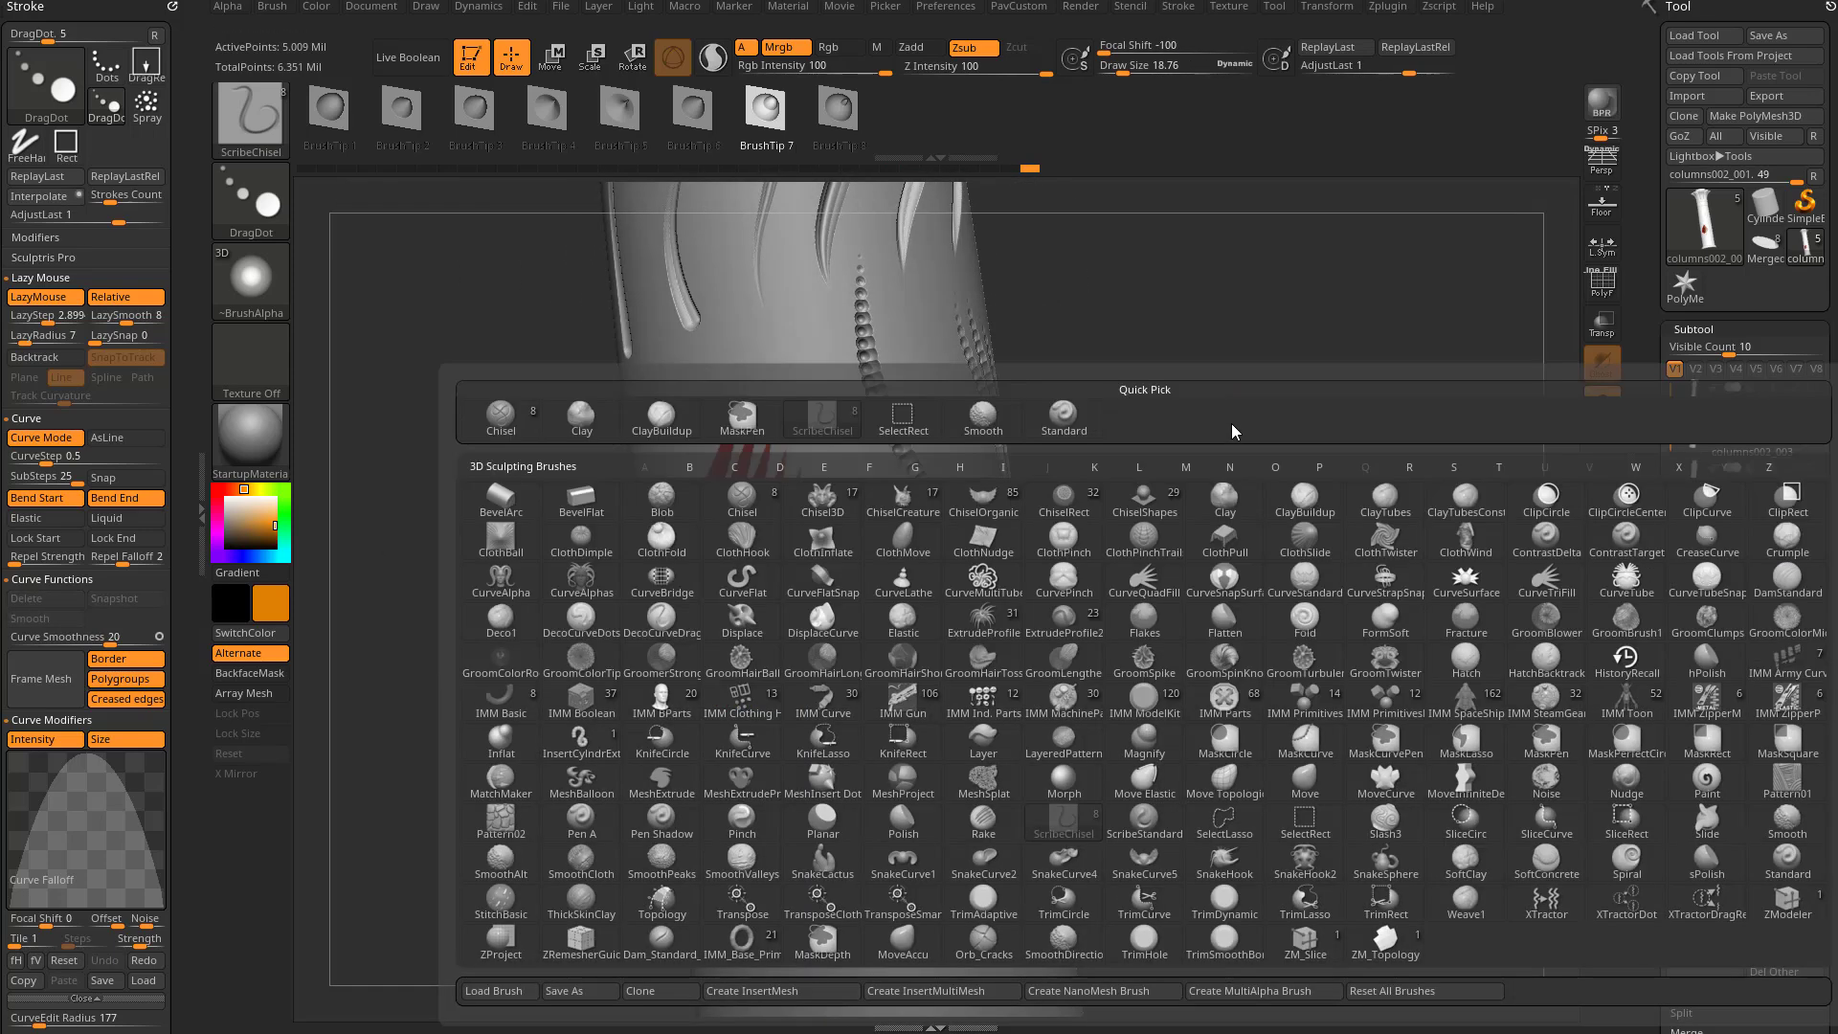
{"action": "key", "text": "s"}
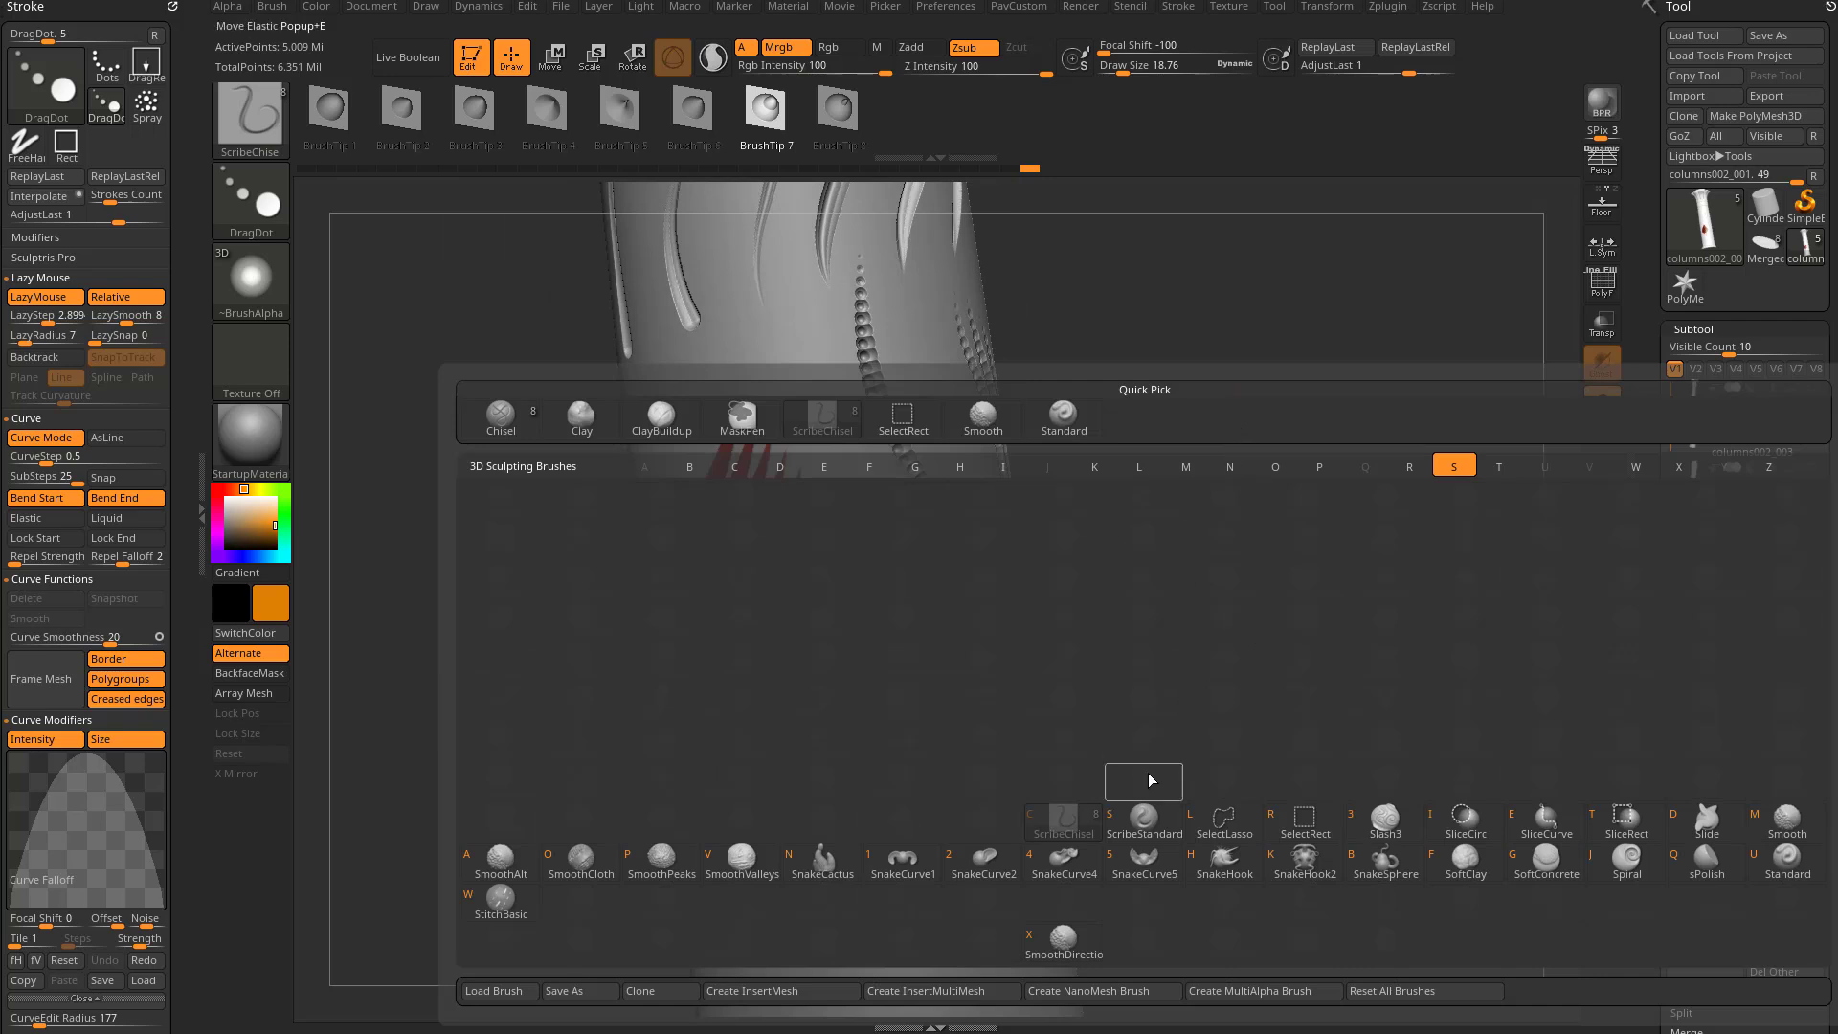
{"action": "mouse_move", "coordinate": [1064, 825]}
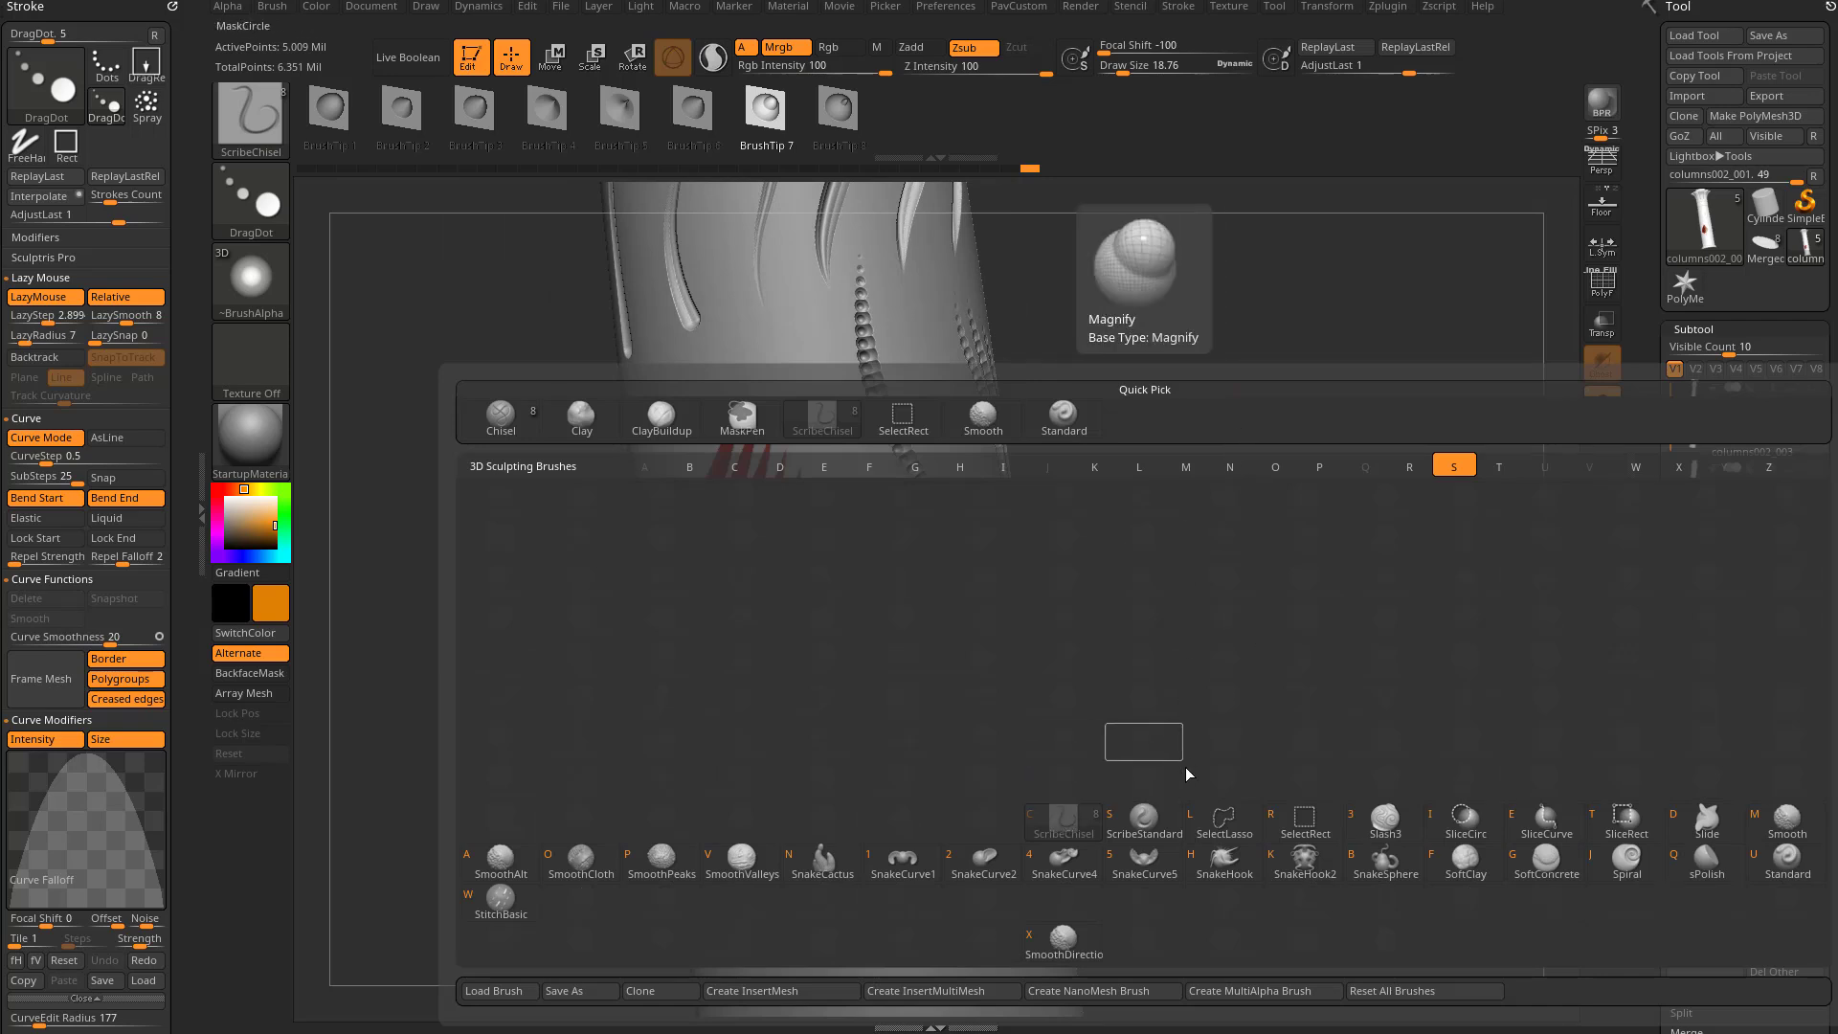
{"action": "left_click", "coordinate": [1151, 820]}
{"action": "mouse_move", "coordinate": [1288, 680]}
{"action": "left_mouse_down"}
{"action": "mouse_move", "coordinate": [1272, 607]}
{"action": "mouse_move", "coordinate": [1354, 623]}
{"action": "mouse_move", "coordinate": [1325, 571]}
{"action": "mouse_move", "coordinate": [964, 525]}
{"action": "left_mouse_up"}
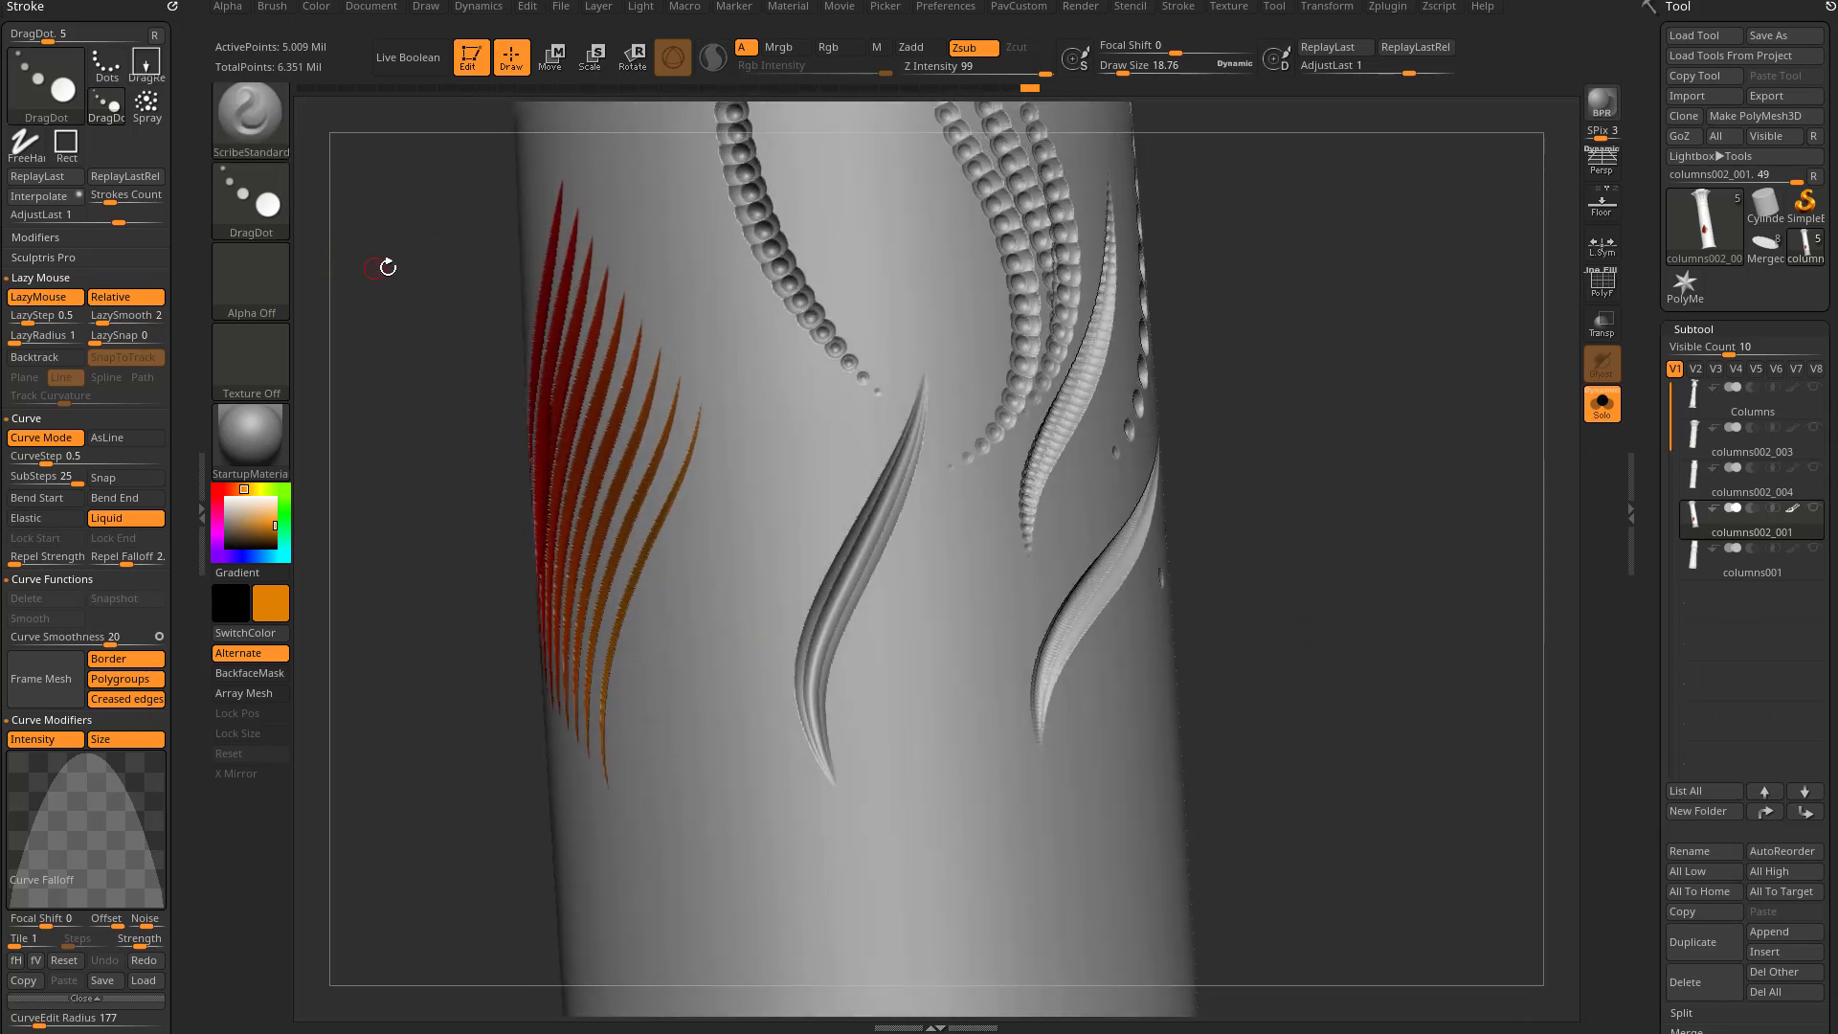
Raise the ScribeStandard draw size to about 36 and carve a slanted curved groove in the blank area below the existing grooves
{"action": "left_click", "coordinate": [258, 201]}
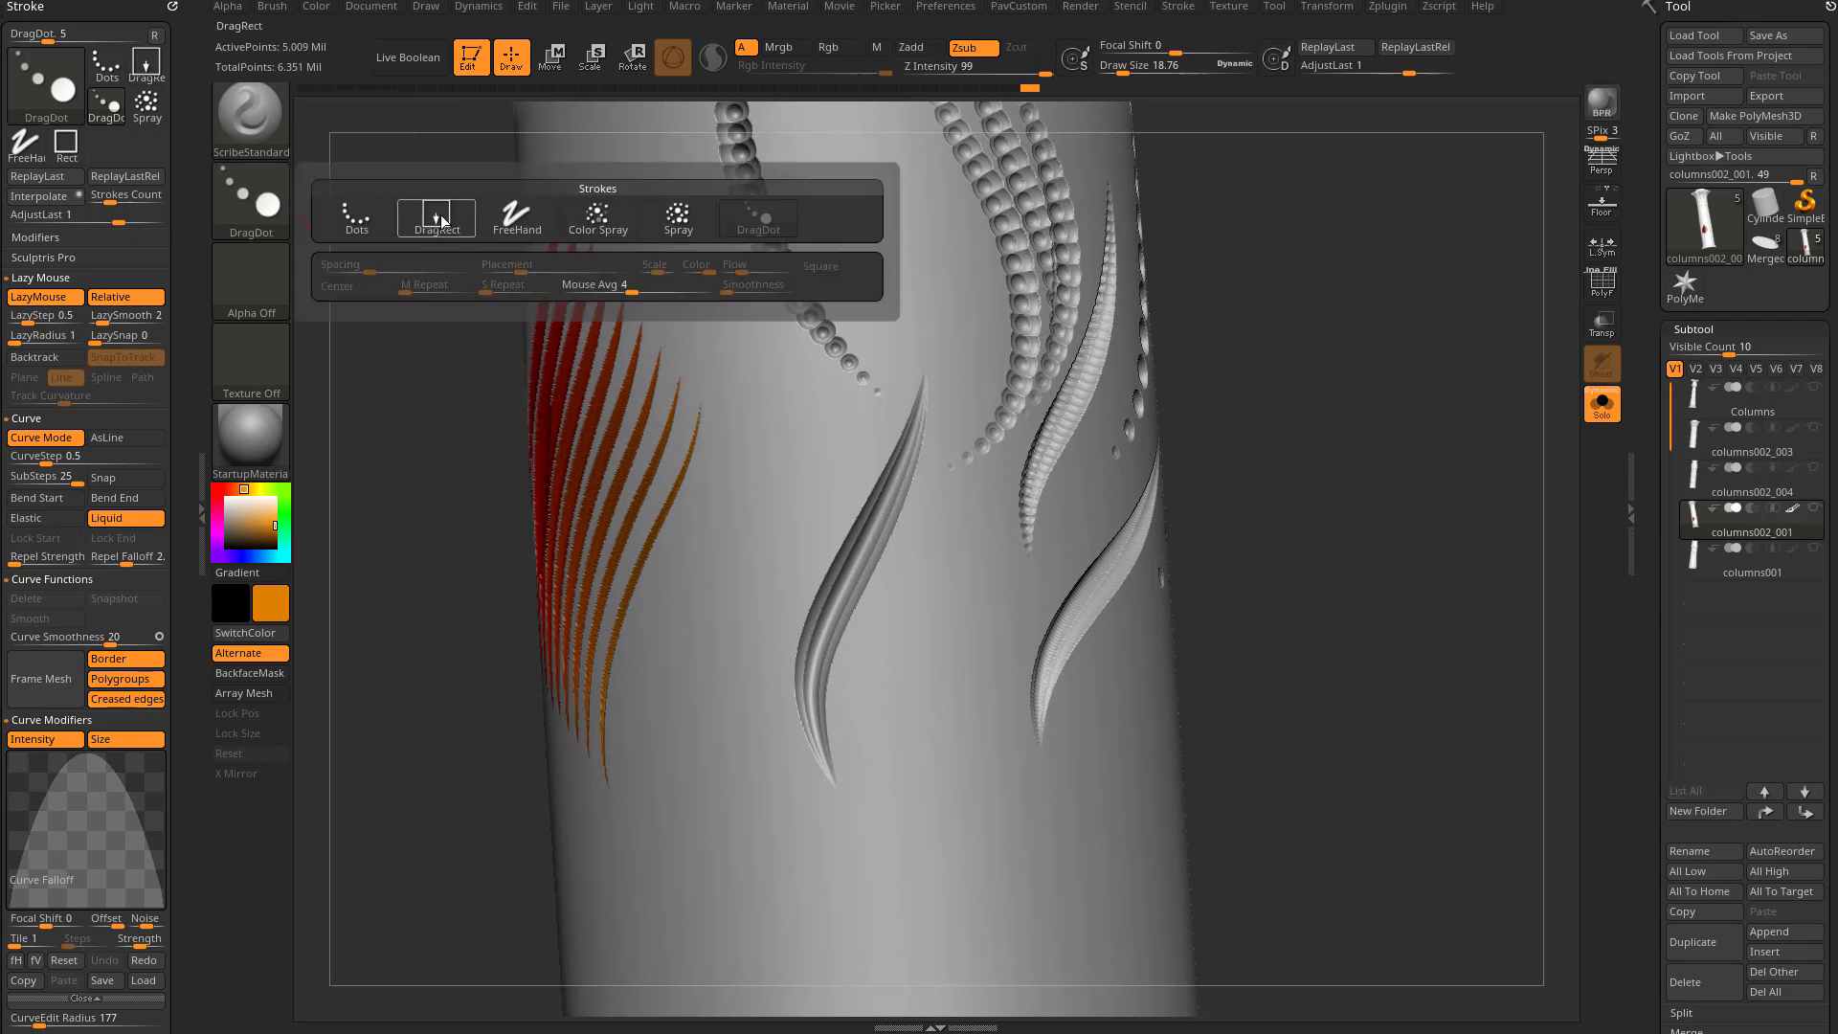
{"action": "mouse_move", "coordinate": [1379, 542]}
{"action": "left_mouse_down"}
{"action": "mouse_move", "coordinate": [1308, 475]}
{"action": "mouse_move", "coordinate": [1326, 483]}
{"action": "left_mouse_up"}
{"action": "key", "text": "s"}
{"action": "mouse_move", "coordinate": [914, 554]}
{"action": "left_mouse_down"}
{"action": "mouse_move", "coordinate": [842, 779]}
{"action": "mouse_move", "coordinate": [844, 927]}
{"action": "left_mouse_up"}
{"action": "mouse_move", "coordinate": [1313, 607]}
{"action": "left_mouse_down"}
{"action": "mouse_move", "coordinate": [1333, 493]}
{"action": "mouse_move", "coordinate": [1407, 517]}
{"action": "left_mouse_up"}
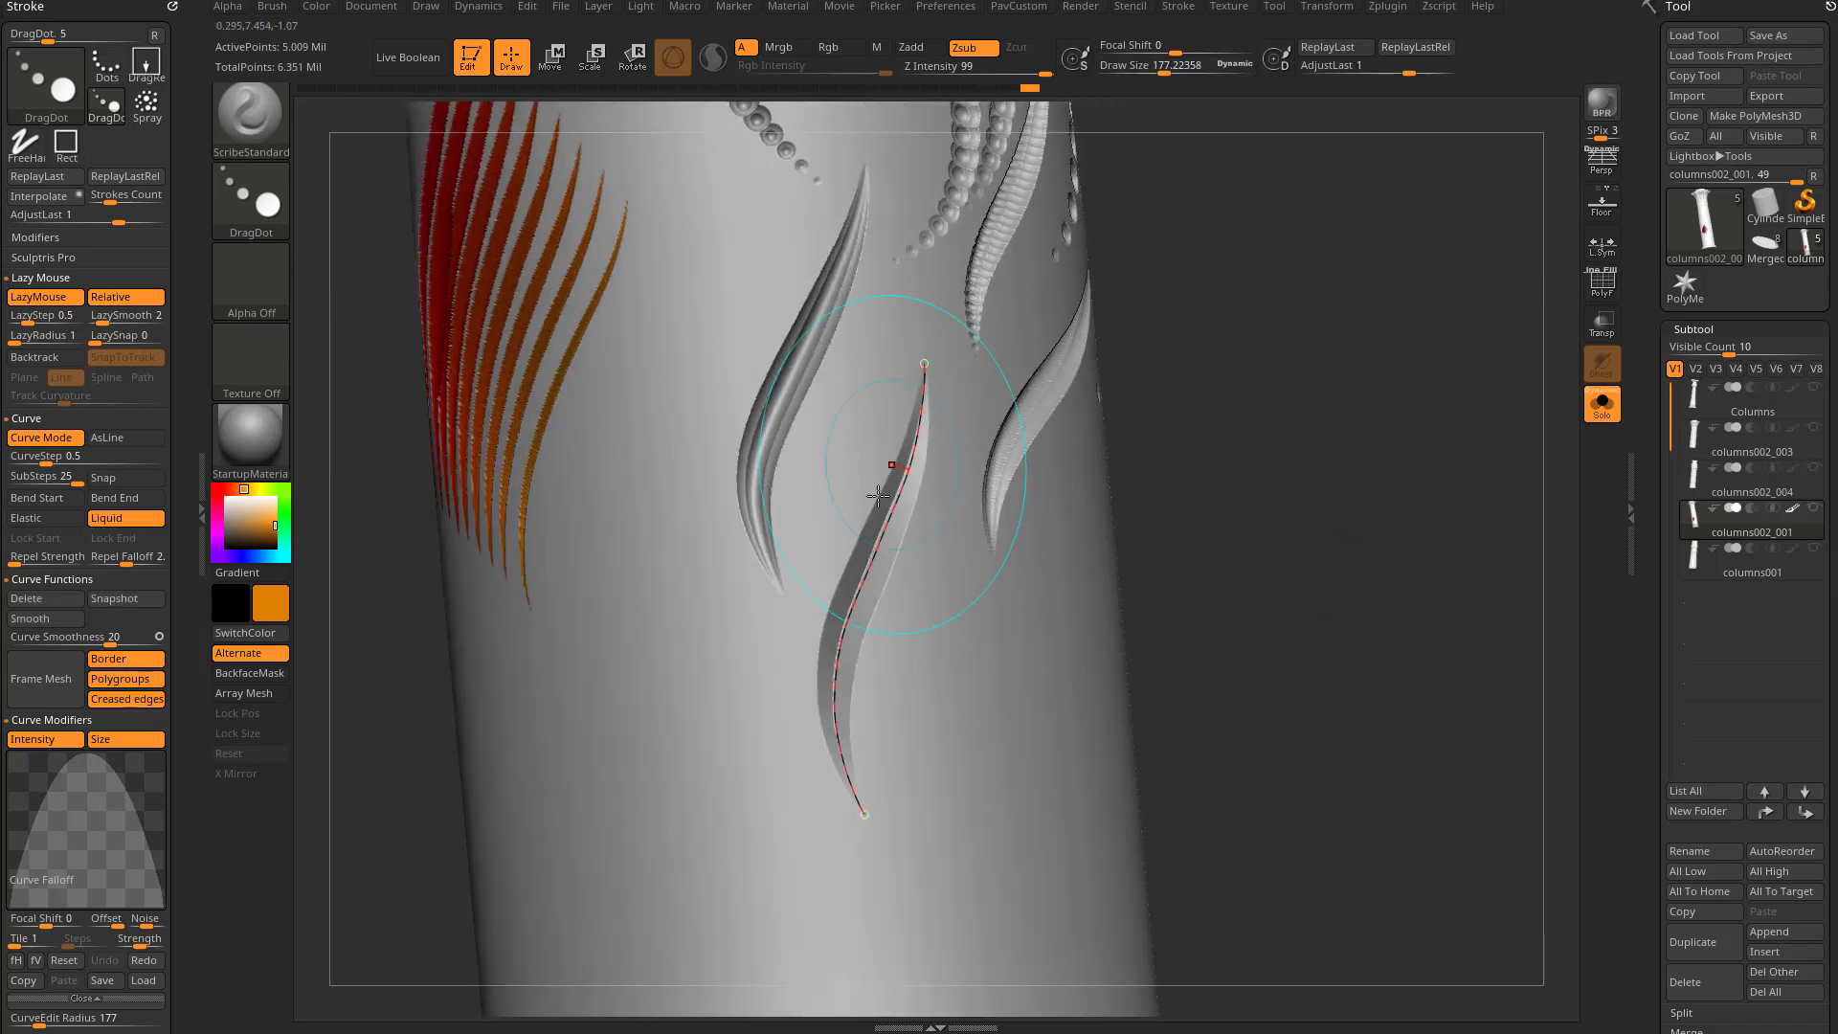
Reset the curve falloff to a linear ramp and reapply it to the new groove
{"action": "left_click_drag", "start_coordinate": [1260, 594], "coordinate": [1173, 613]}
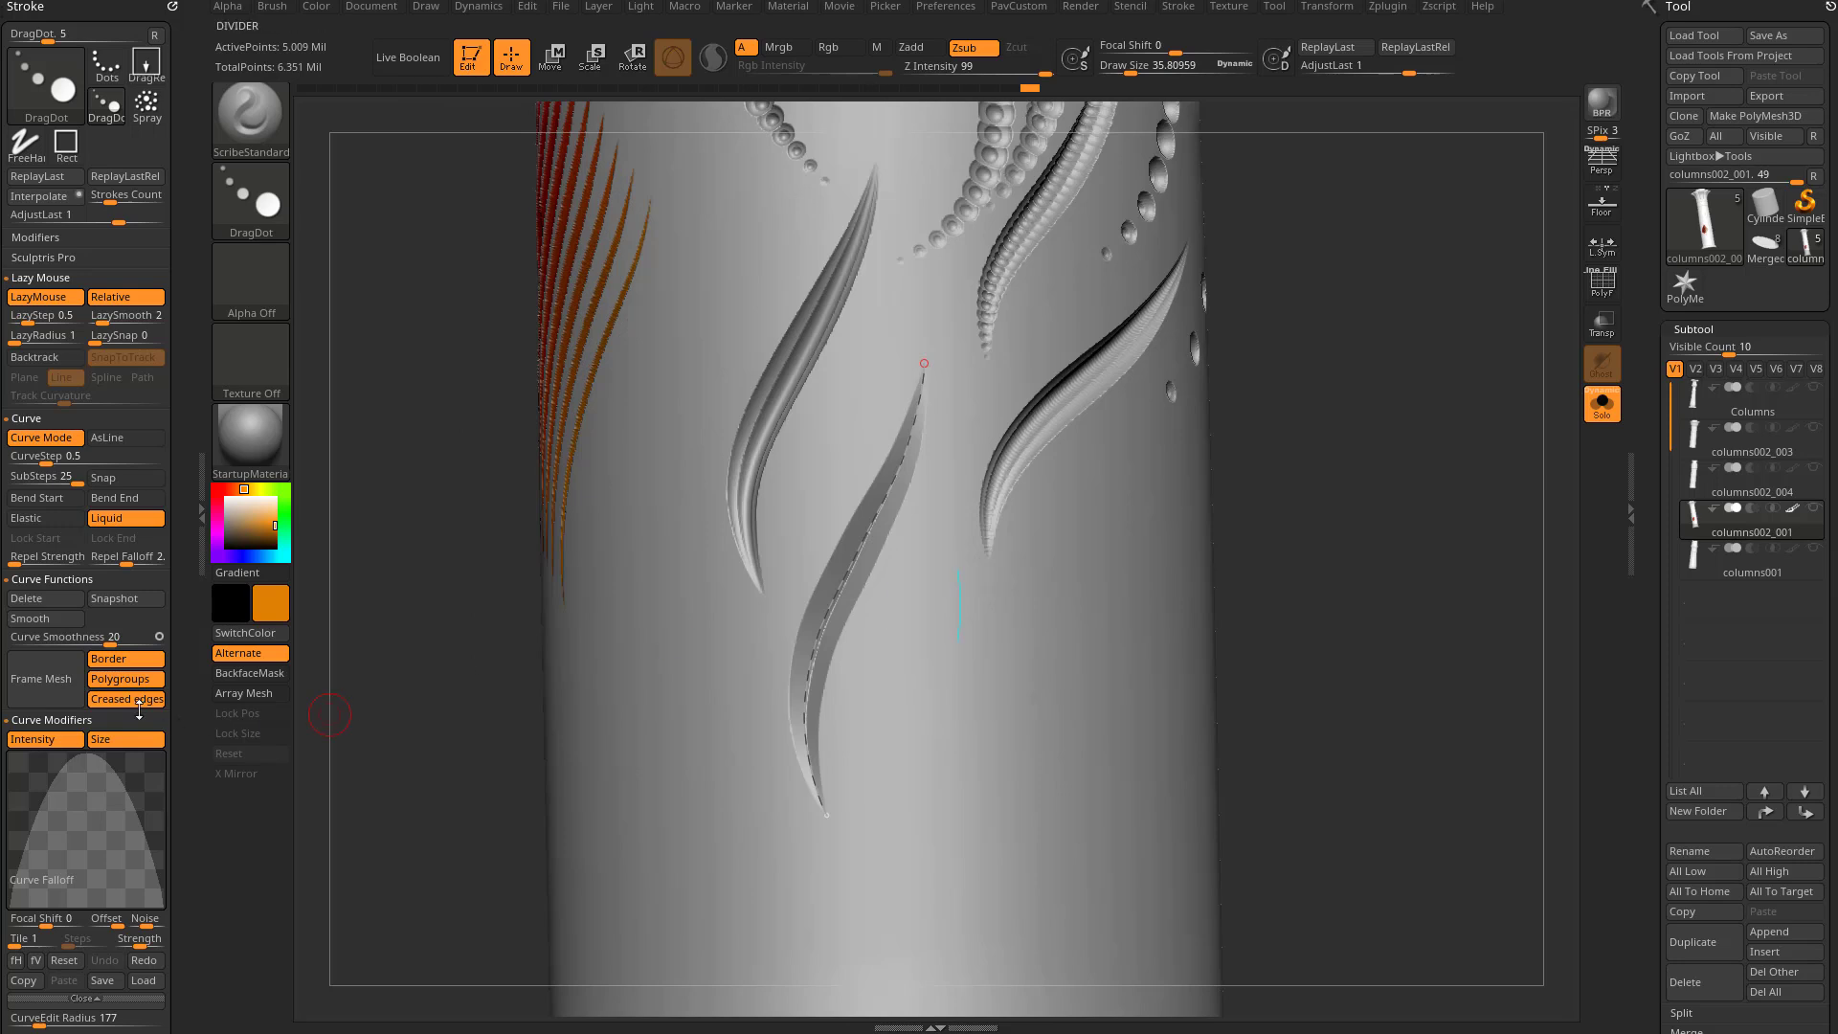
{"action": "left_click", "coordinate": [64, 960]}
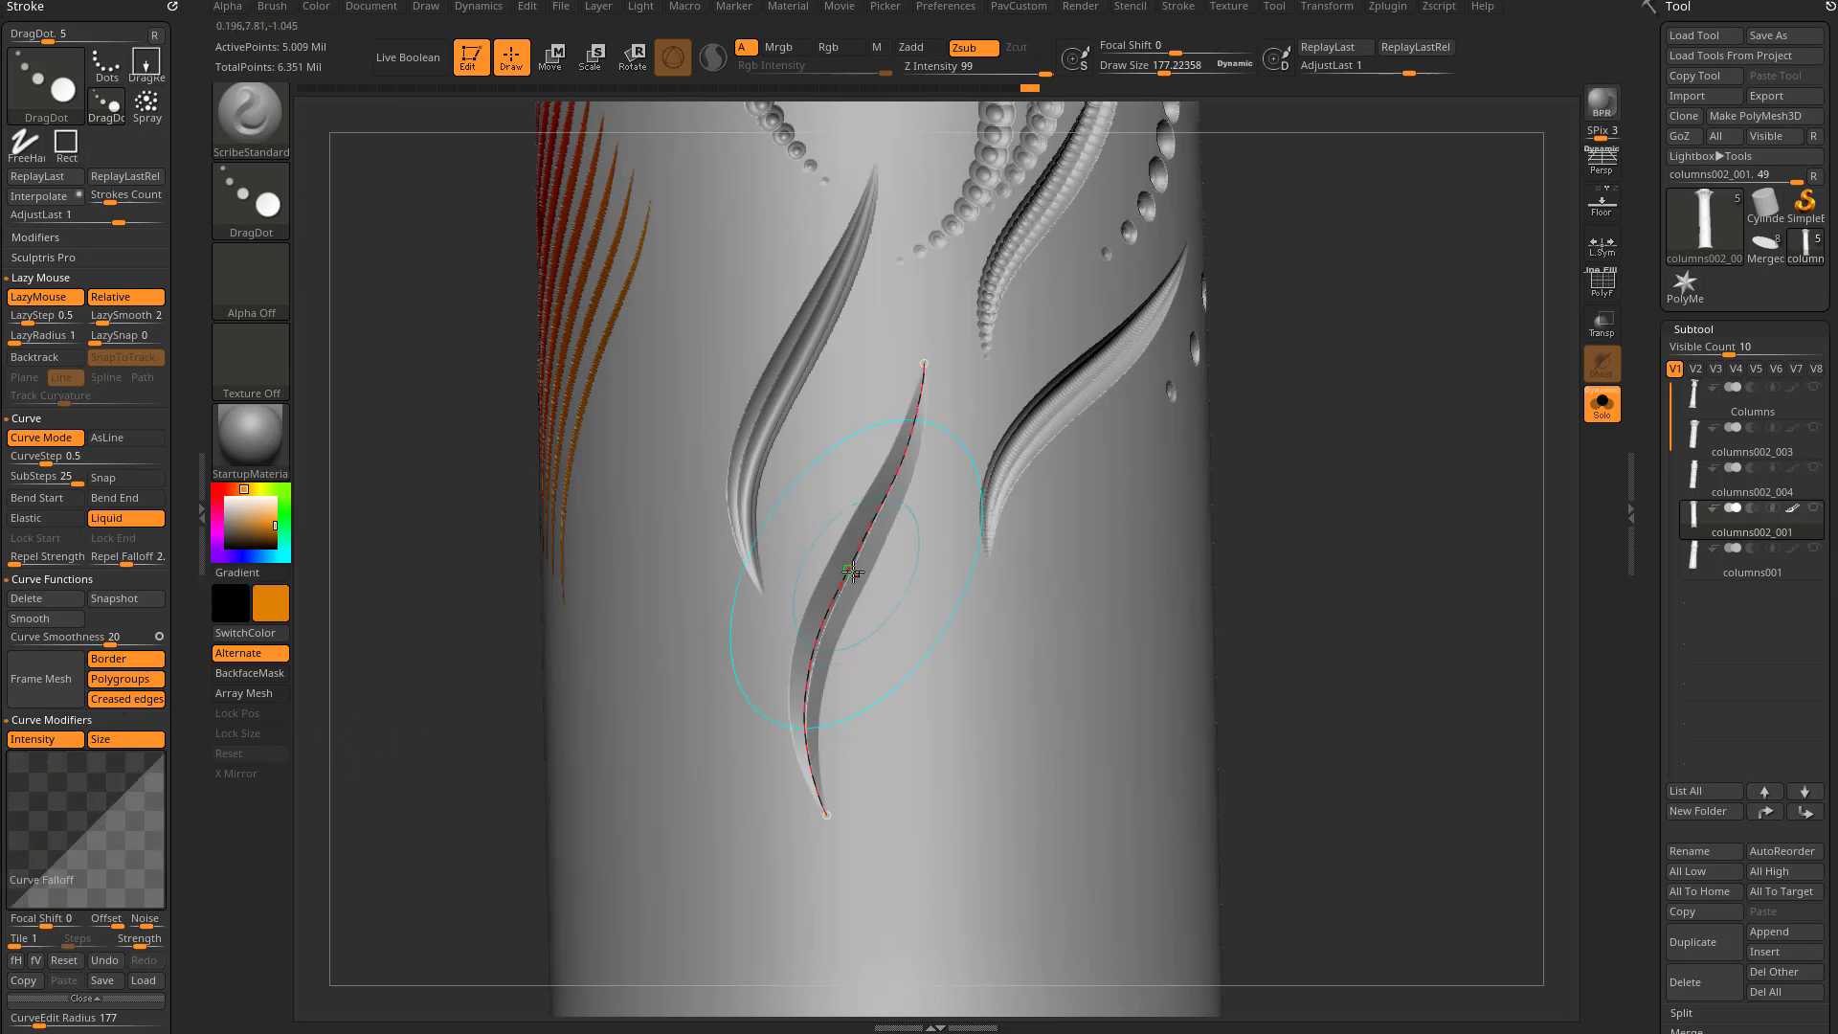
{"action": "left_click", "coordinate": [882, 553]}
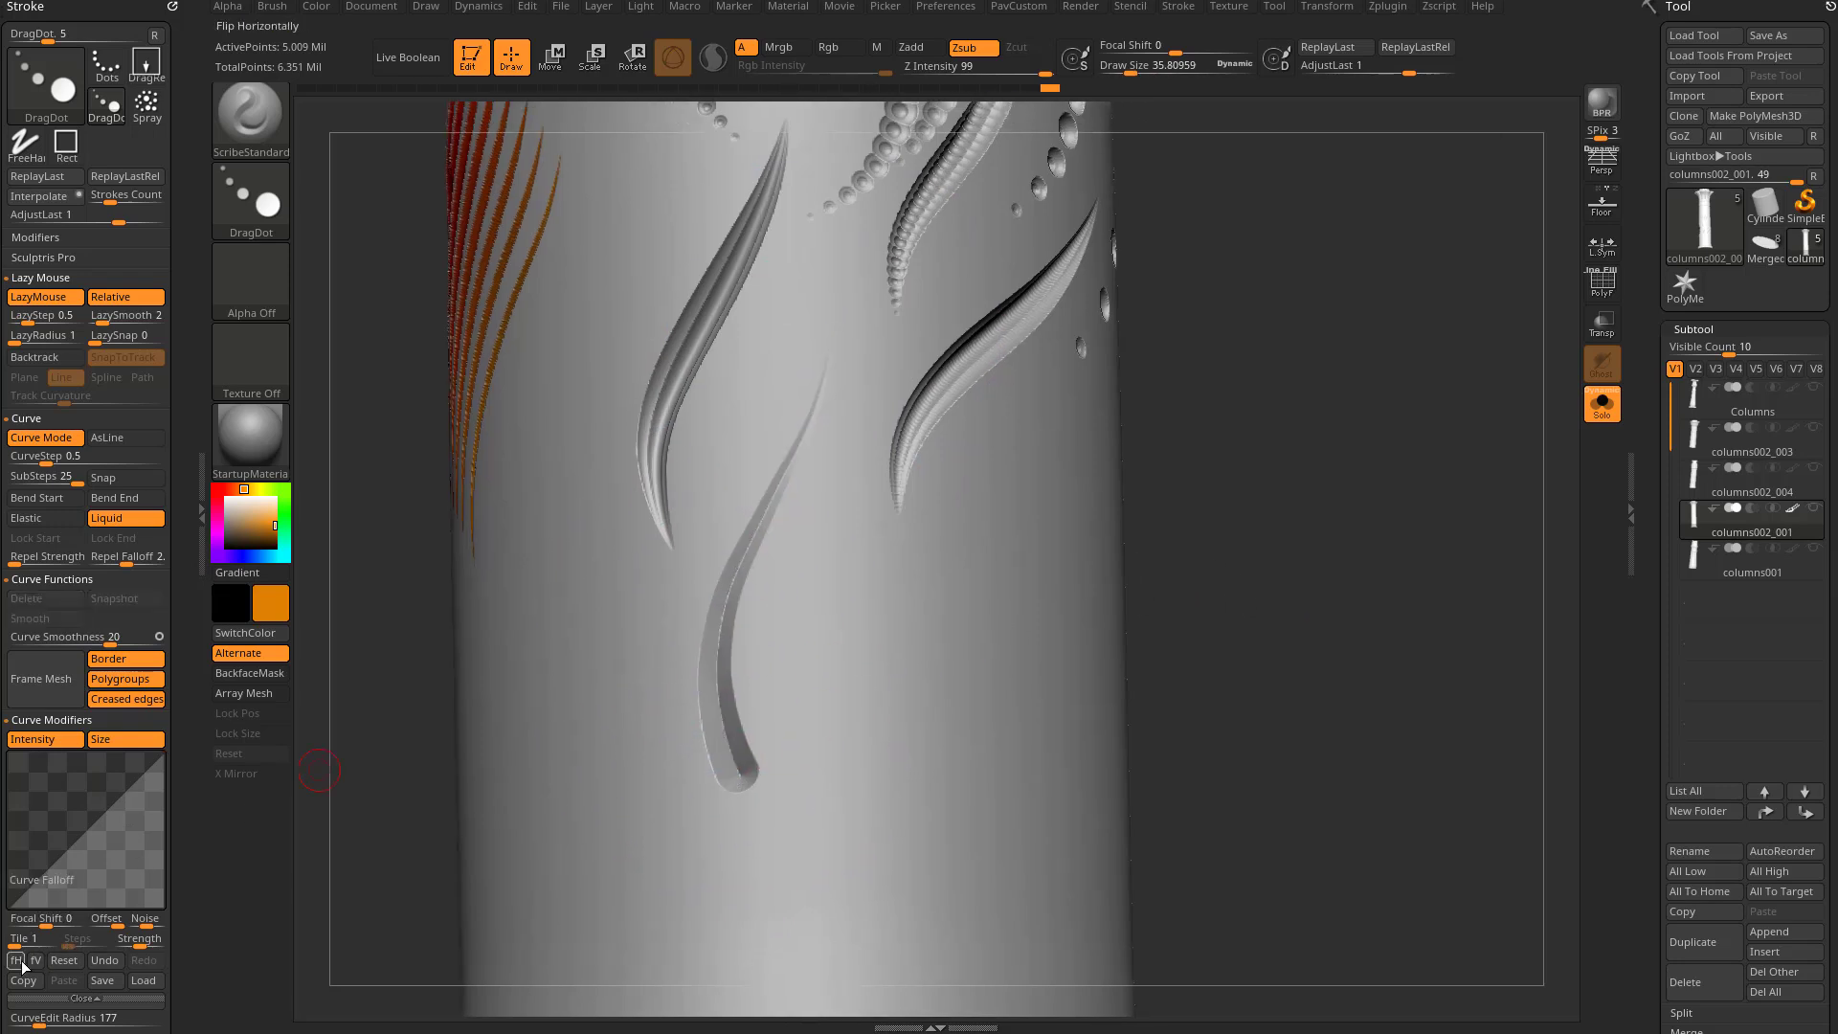
Flip the curve falloff horizontally, carve a second groove beside the first, and release its curve
{"action": "left_click", "coordinate": [19, 960]}
{"action": "left_click_drag", "start_coordinate": [870, 382], "coordinate": [863, 829]}
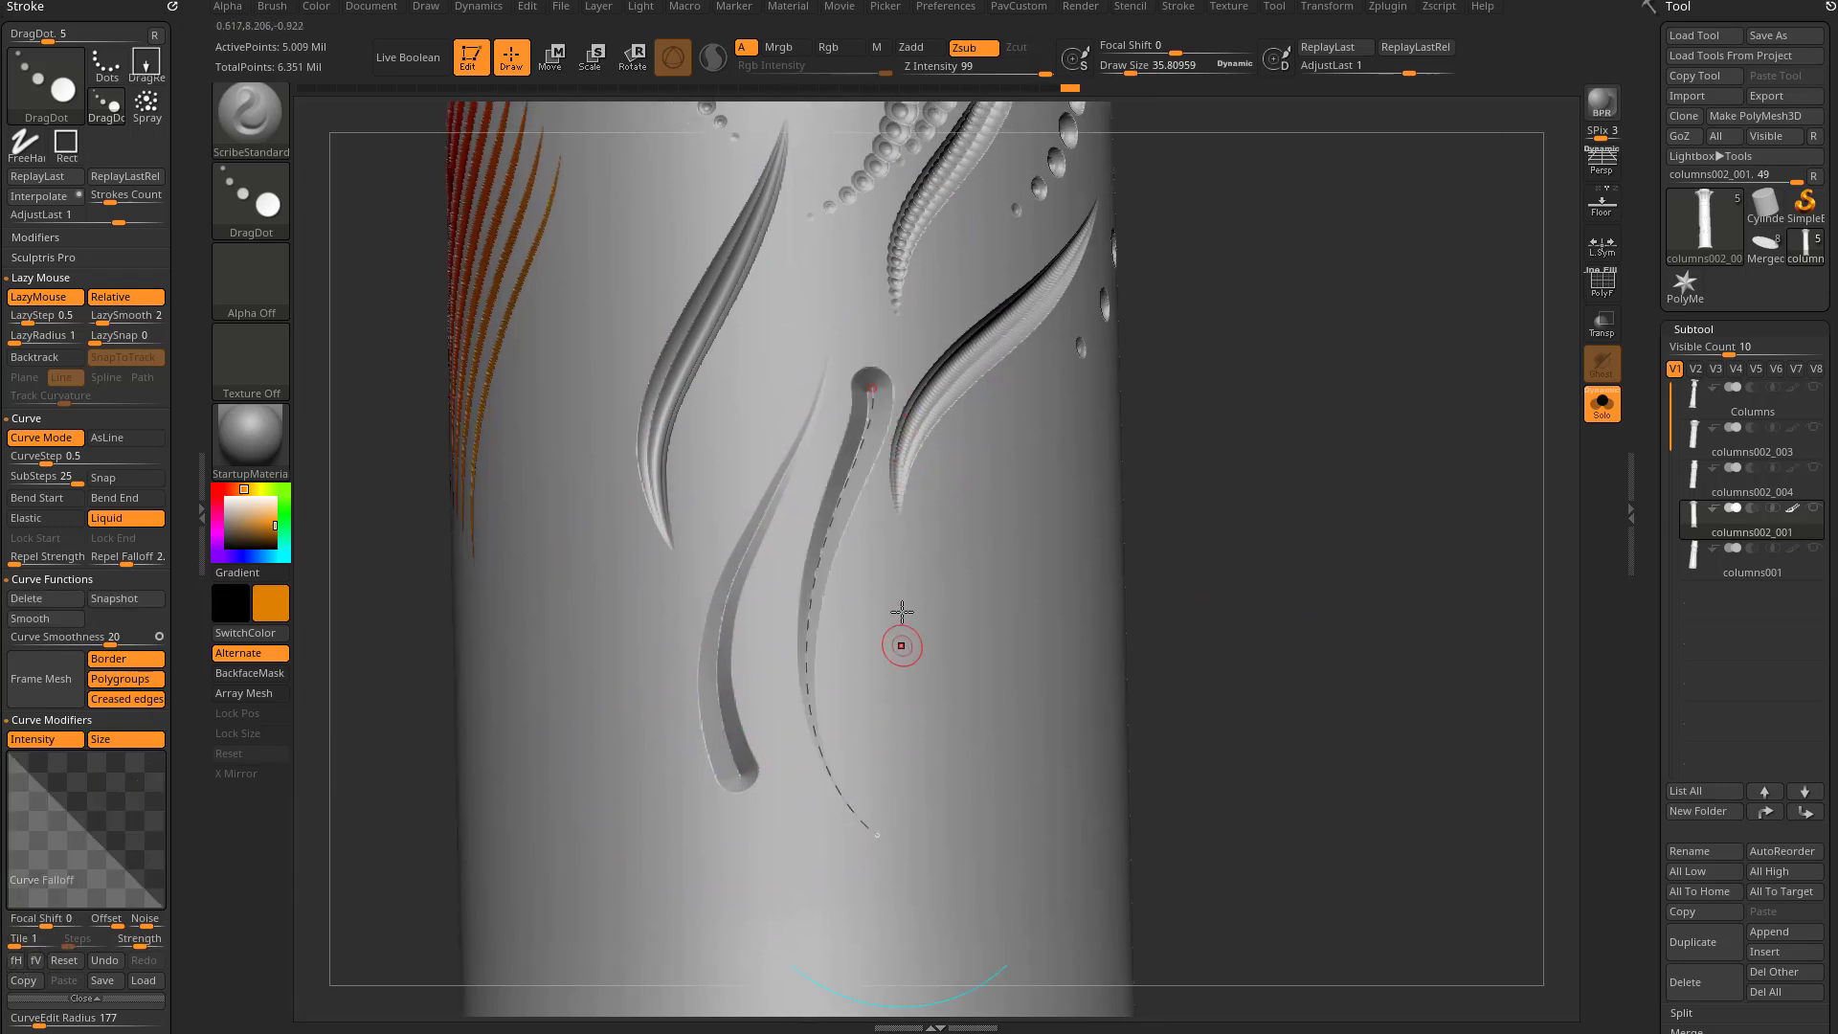
{"action": "left_click", "coordinate": [880, 777]}
{"action": "mouse_move", "coordinate": [1431, 536]}
{"action": "left_mouse_down"}
{"action": "mouse_move", "coordinate": [1346, 529]}
{"action": "mouse_move", "coordinate": [1438, 534]}
{"action": "left_mouse_up"}
{"action": "left_click_drag", "start_coordinate": [1253, 591], "coordinate": [1169, 568], "text": "alt"}
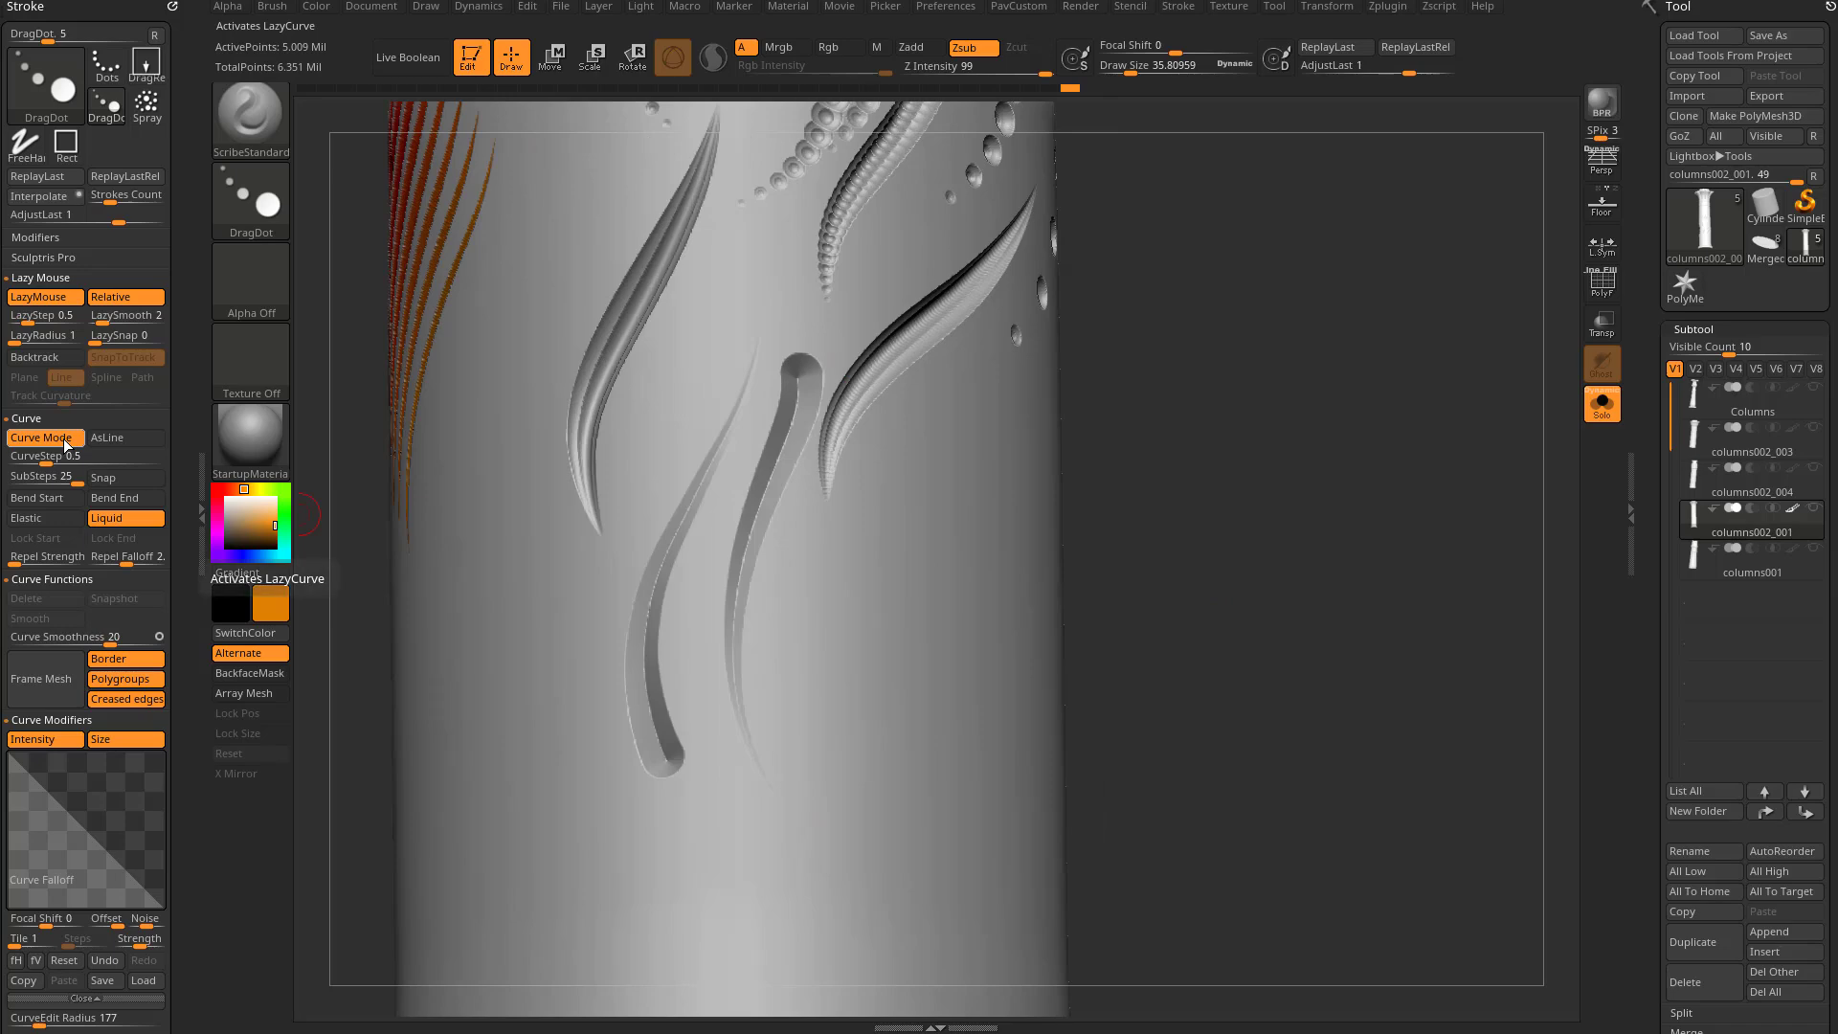
Carve a third S-shaped groove on the blank shaft surface to the right of the two tapered ones
{"action": "left_click_drag", "start_coordinate": [1228, 587], "coordinate": [1229, 512], "text": "alt"}
{"action": "left_click_drag", "start_coordinate": [918, 479], "coordinate": [829, 803]}
{"action": "mouse_move", "coordinate": [878, 553]}
{"action": "left_mouse_down"}
{"action": "mouse_move", "coordinate": [865, 582]}
{"action": "mouse_move", "coordinate": [891, 553]}
{"action": "left_mouse_up"}
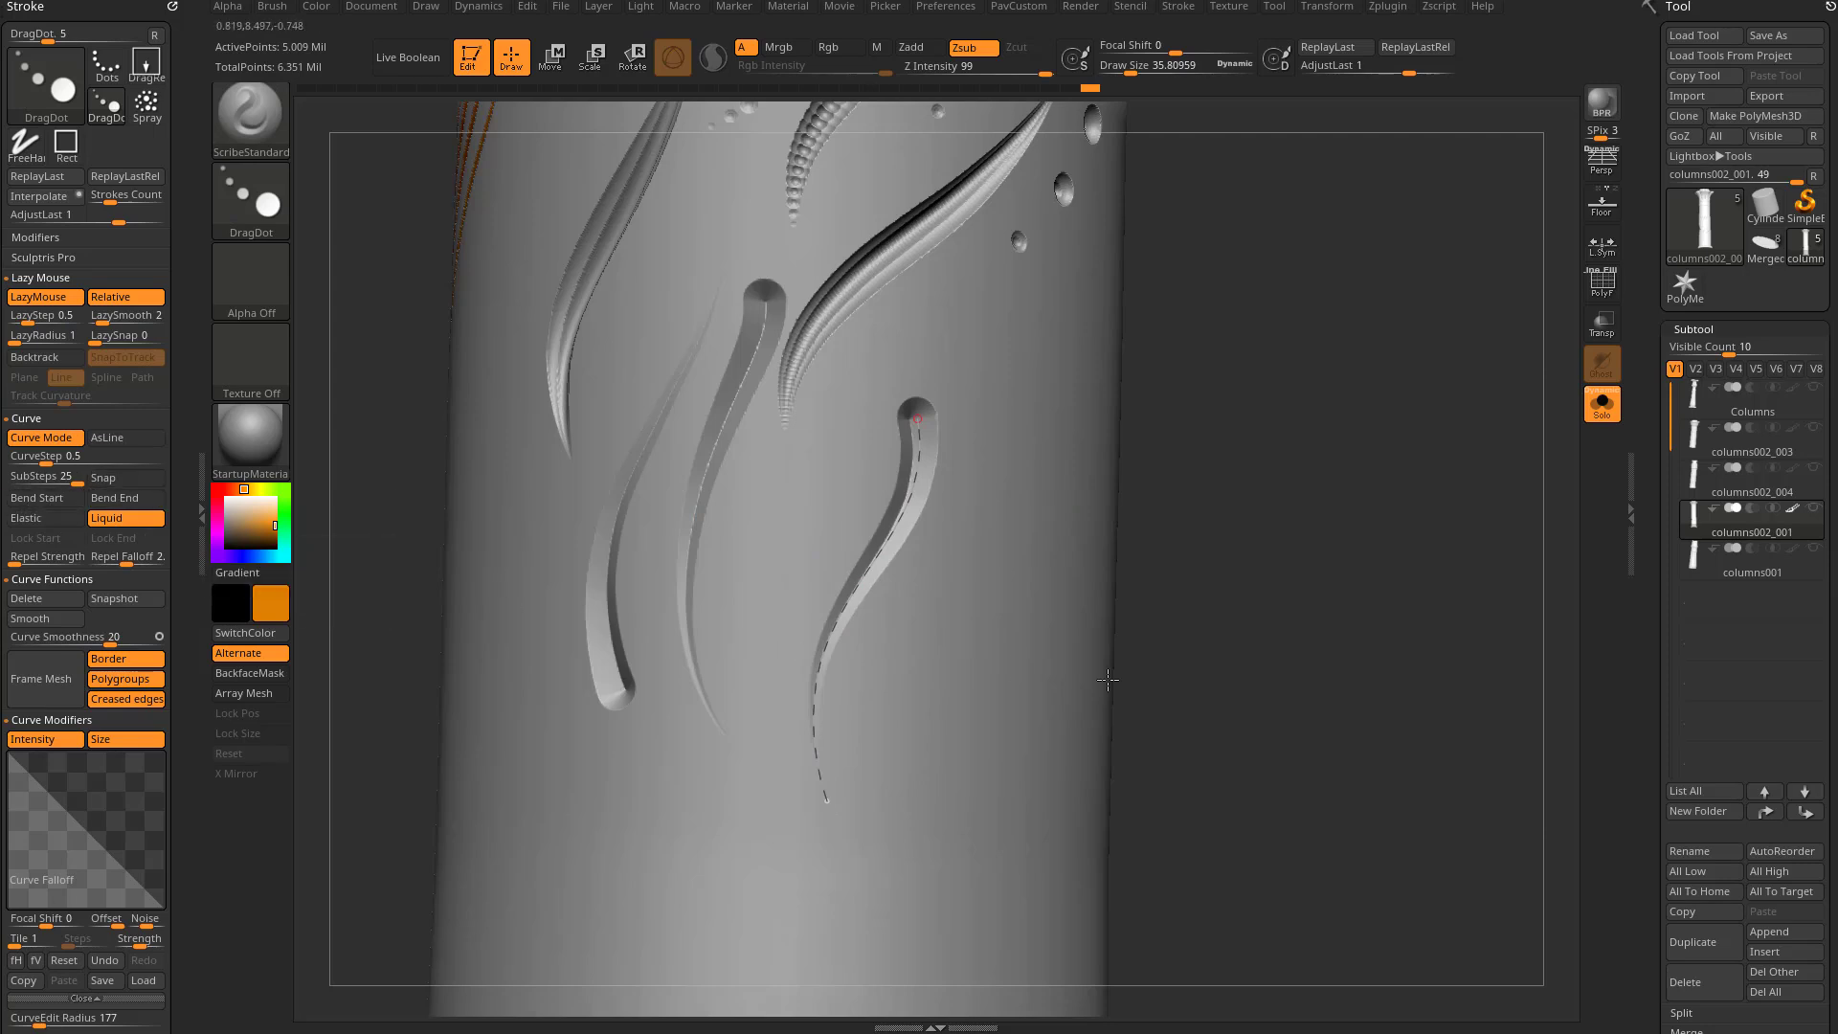
Try Zadd on the third groove's active curve and switch back to Zsub
{"action": "mouse_move", "coordinate": [1190, 661]}
{"action": "left_mouse_down"}
{"action": "mouse_move", "coordinate": [862, 490]}
{"action": "mouse_move", "coordinate": [887, 472]}
{"action": "mouse_move", "coordinate": [923, 509]}
{"action": "left_mouse_up"}
{"action": "left_click", "coordinate": [917, 47]}
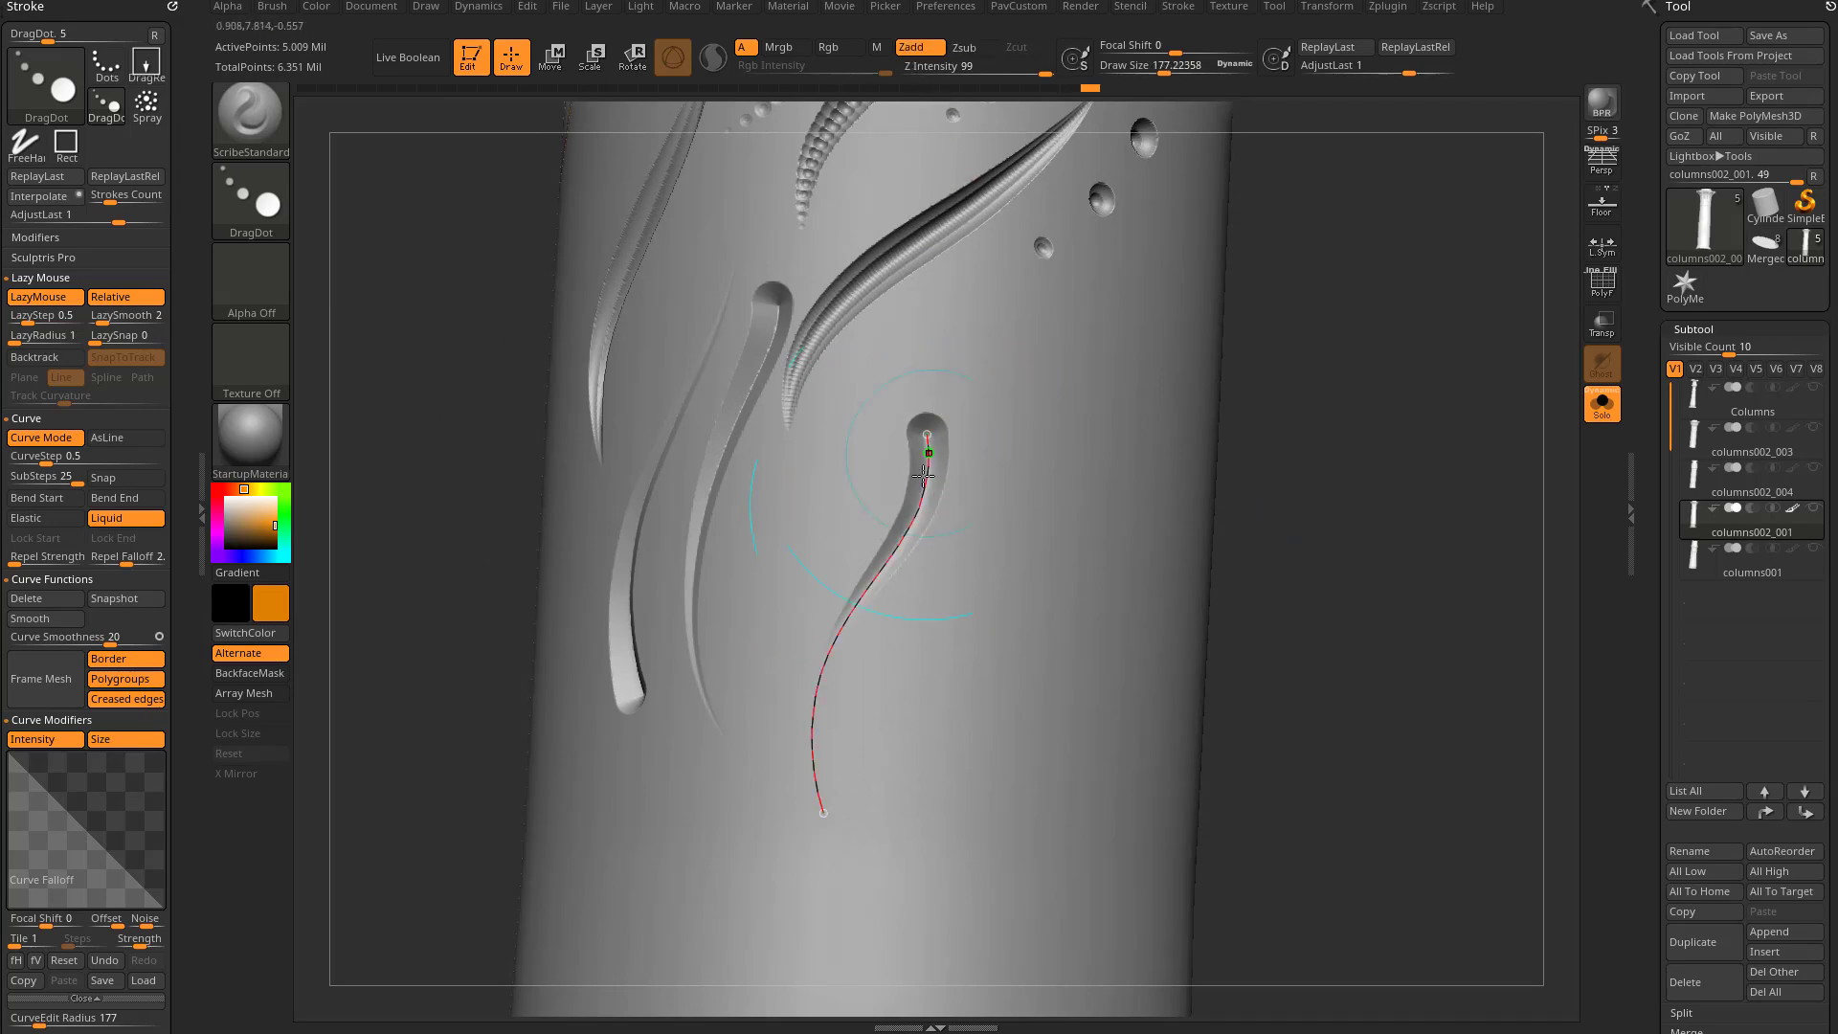
{"action": "left_click_drag", "start_coordinate": [1335, 522], "coordinate": [1240, 473]}
{"action": "left_click", "coordinate": [964, 49]}
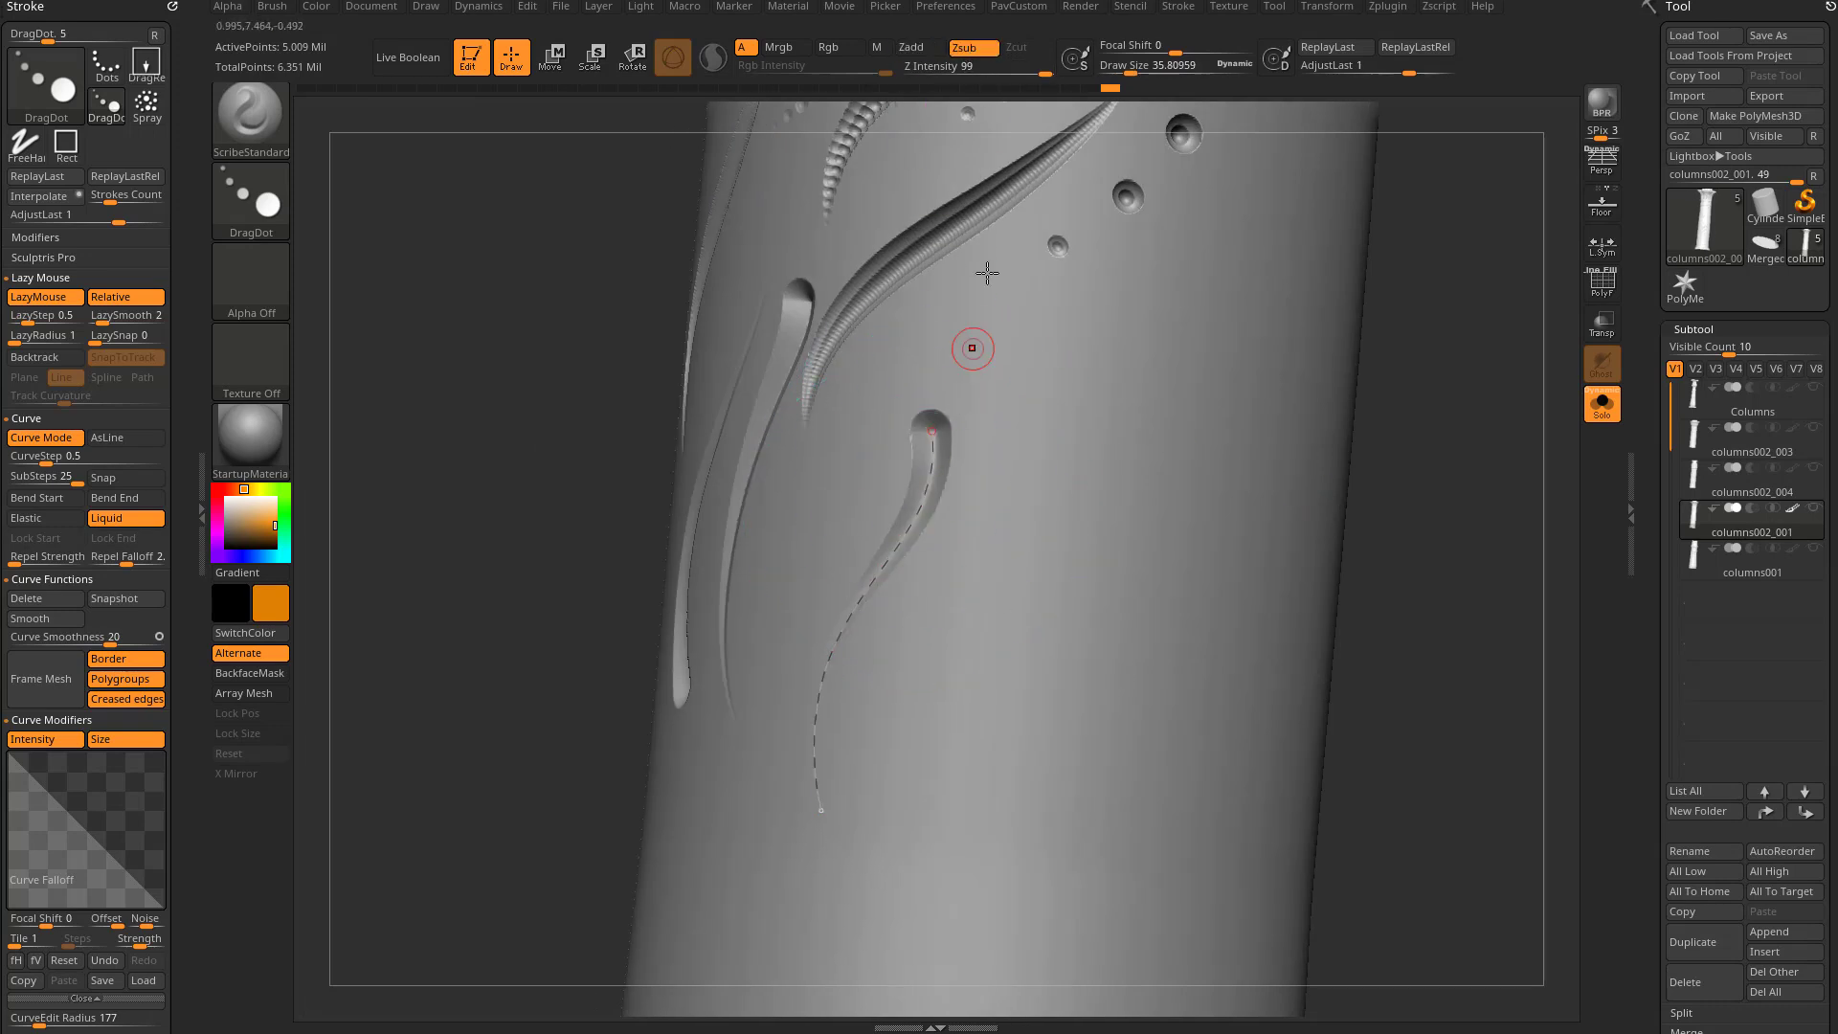
Try a lower Z Intensity on the third groove, then set it to 100 and reapply the curve
{"action": "left_click_drag", "start_coordinate": [1041, 71], "coordinate": [1007, 71]}
{"action": "left_click", "coordinate": [917, 512]}
{"action": "left_click_drag", "start_coordinate": [1464, 449], "coordinate": [1178, 356]}
{"action": "left_click_drag", "start_coordinate": [1005, 71], "coordinate": [1048, 70]}
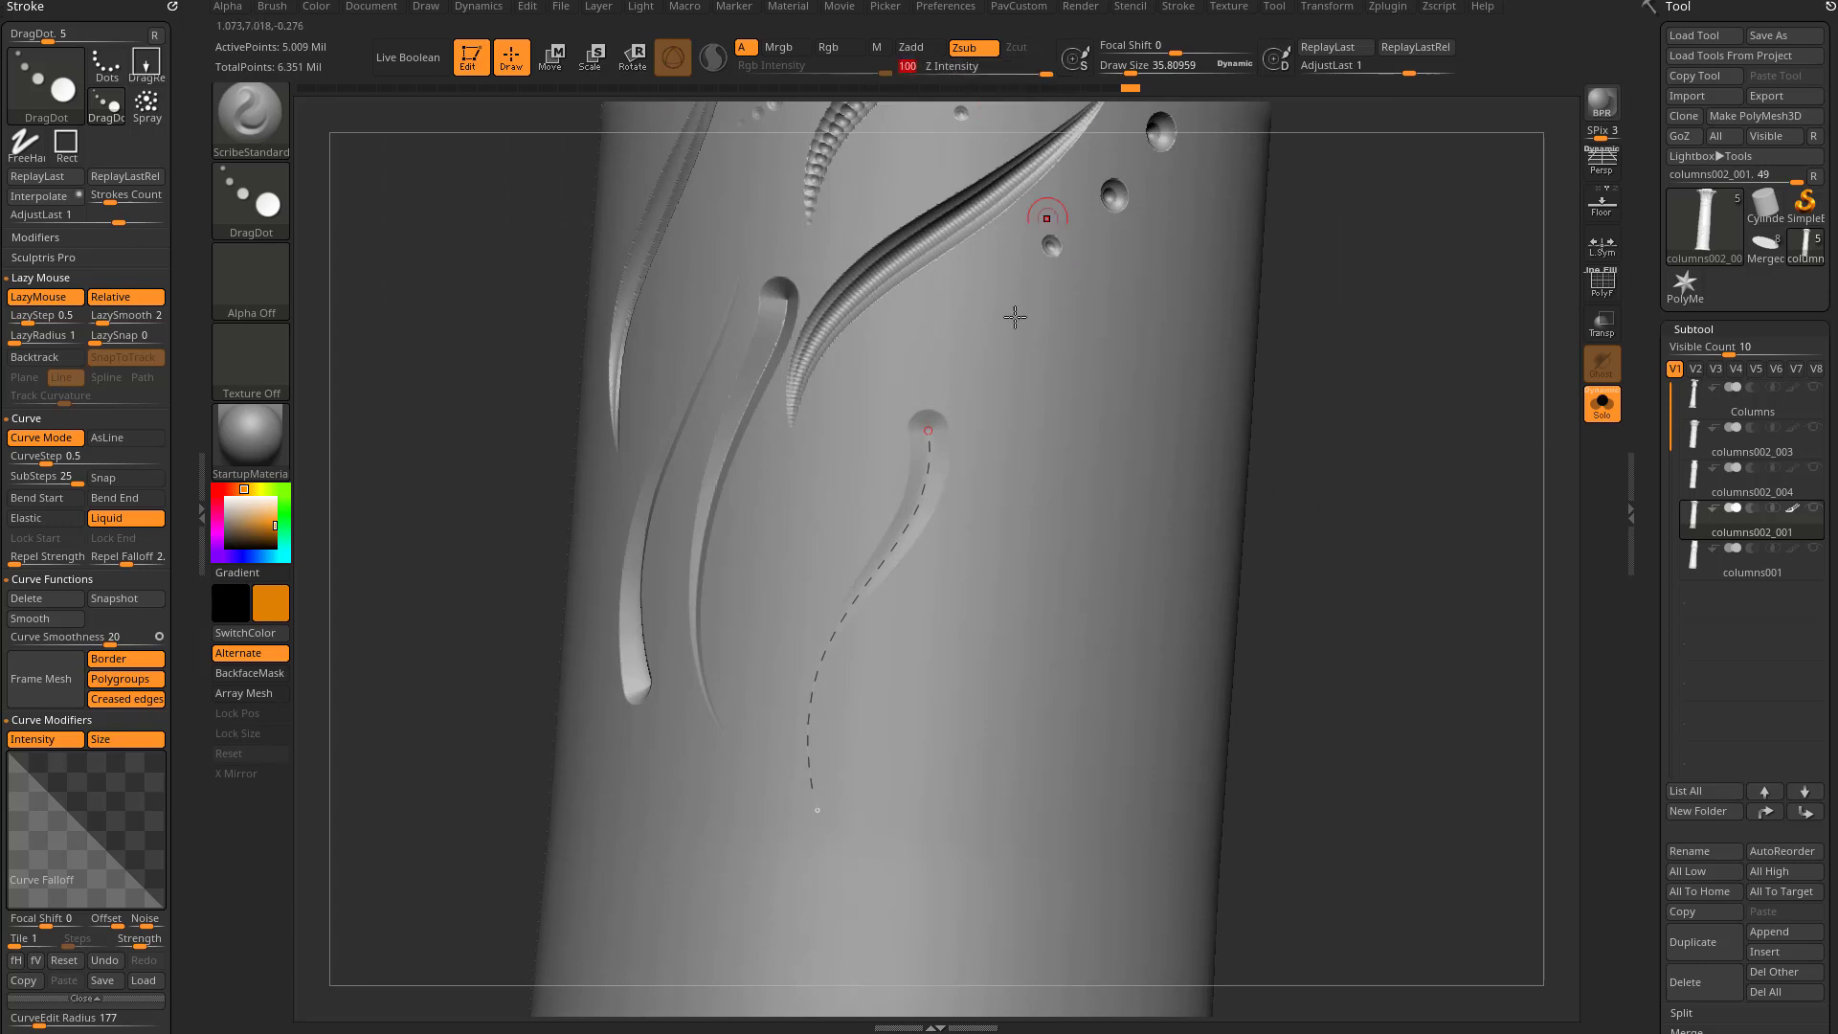
{"action": "left_click", "coordinate": [924, 488]}
Set SubSteps to 1, reapply the curve to give the third groove a ribbed look, and release the curve
{"action": "left_click_drag", "start_coordinate": [1323, 495], "coordinate": [1336, 509]}
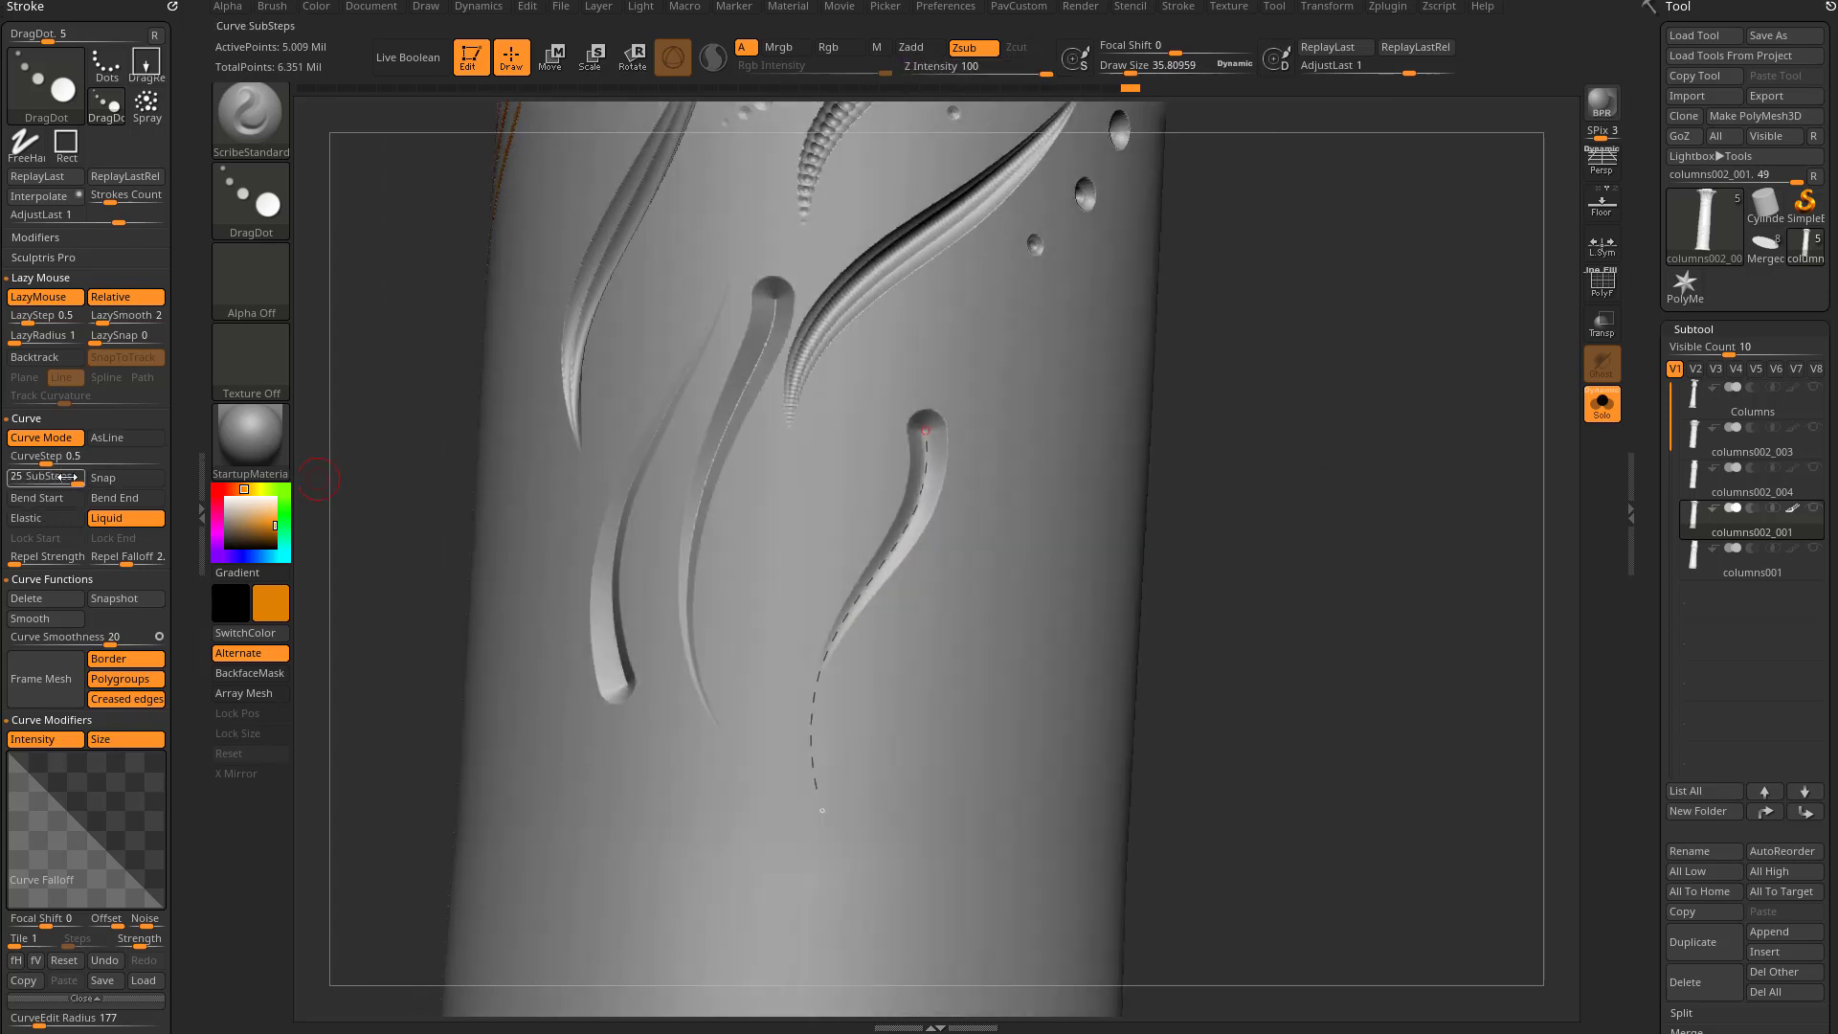
{"action": "left_click", "coordinate": [914, 513]}
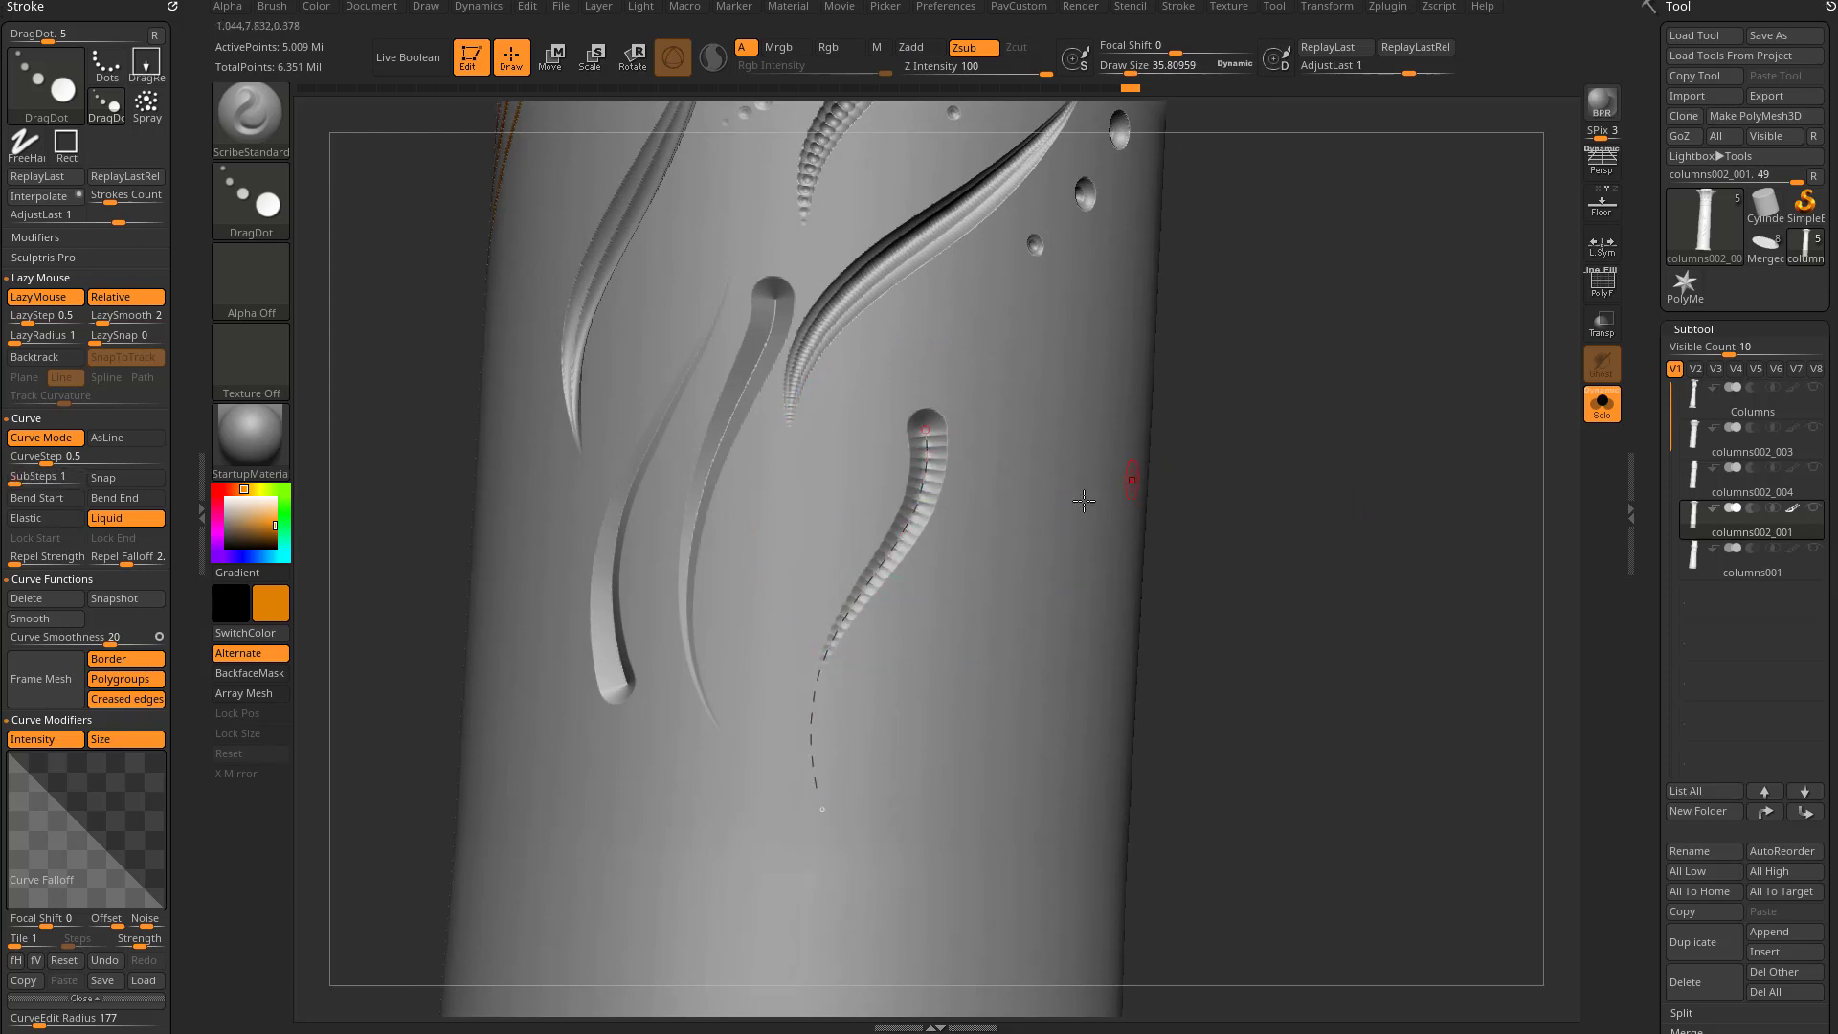
{"action": "left_click", "coordinate": [973, 420]}
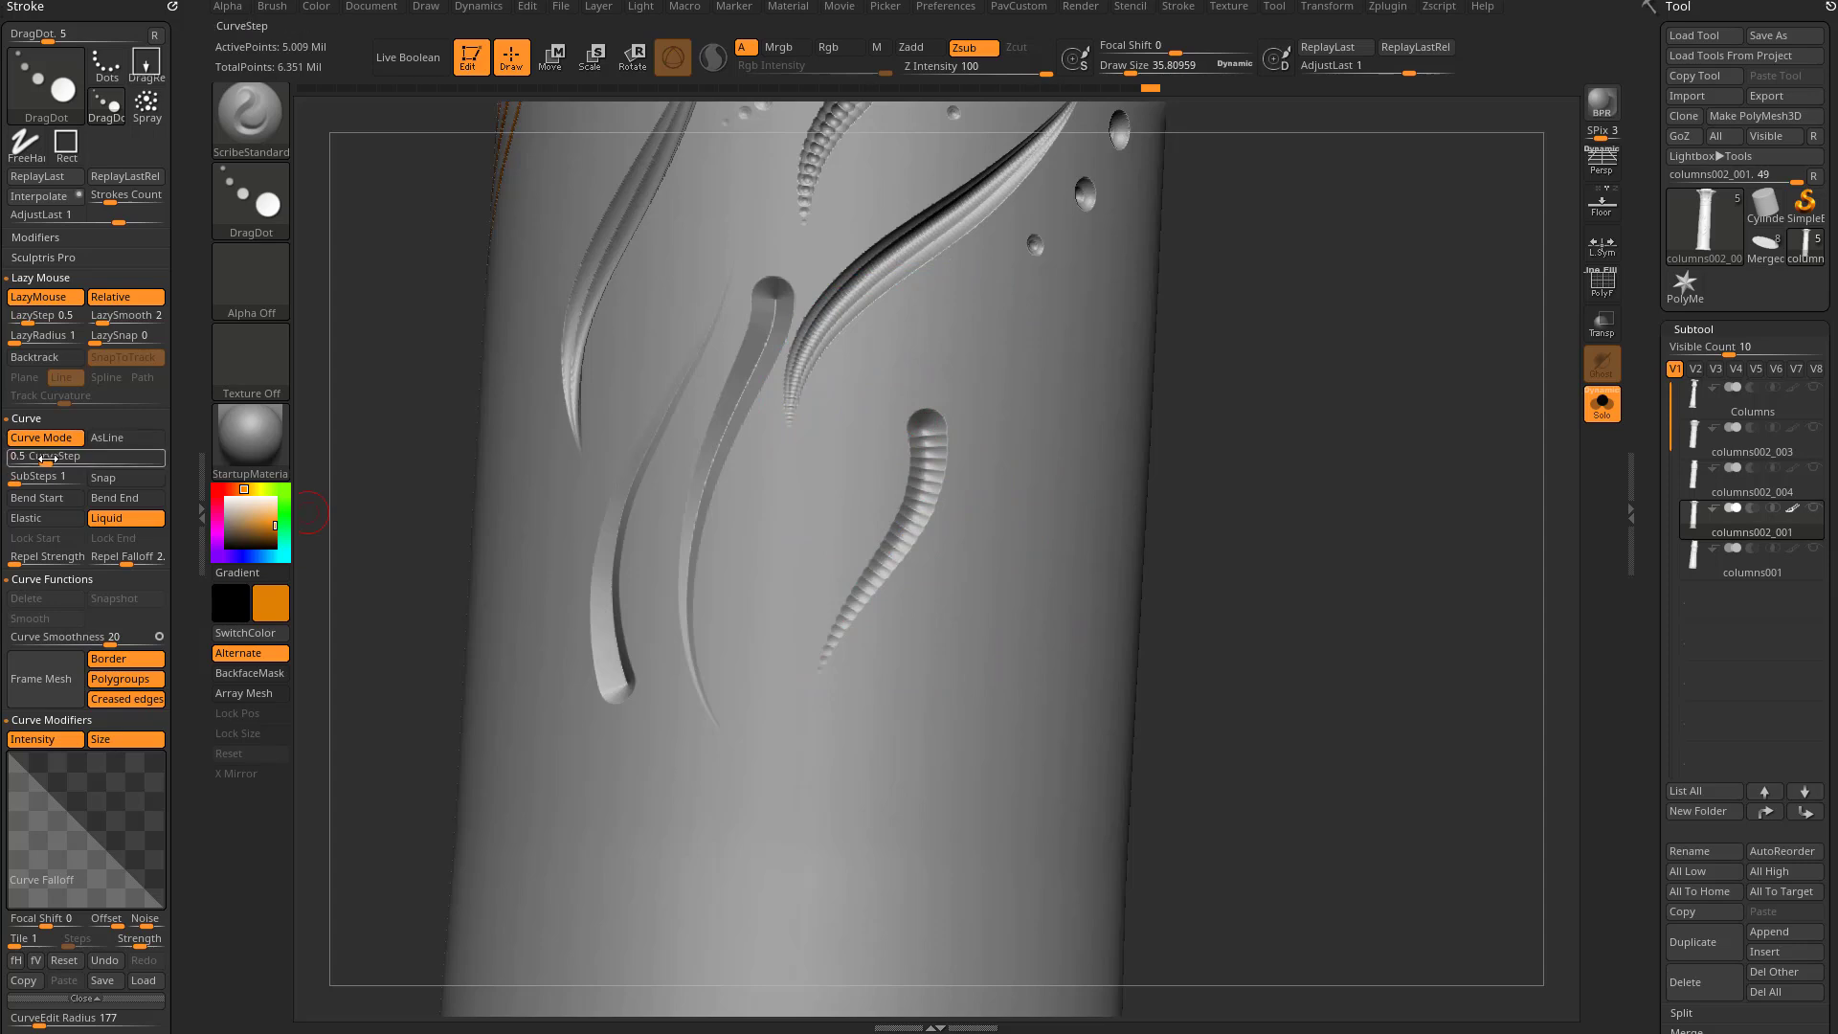
Set CurveStep to 1 and carve a beaded S-shaped groove to the right of the ribbed one
{"action": "type", "text": "1"}
{"action": "key", "text": "Return"}
{"action": "left_click_drag", "start_coordinate": [1169, 217], "coordinate": [878, 365]}
{"action": "left_click", "coordinate": [883, 402]}
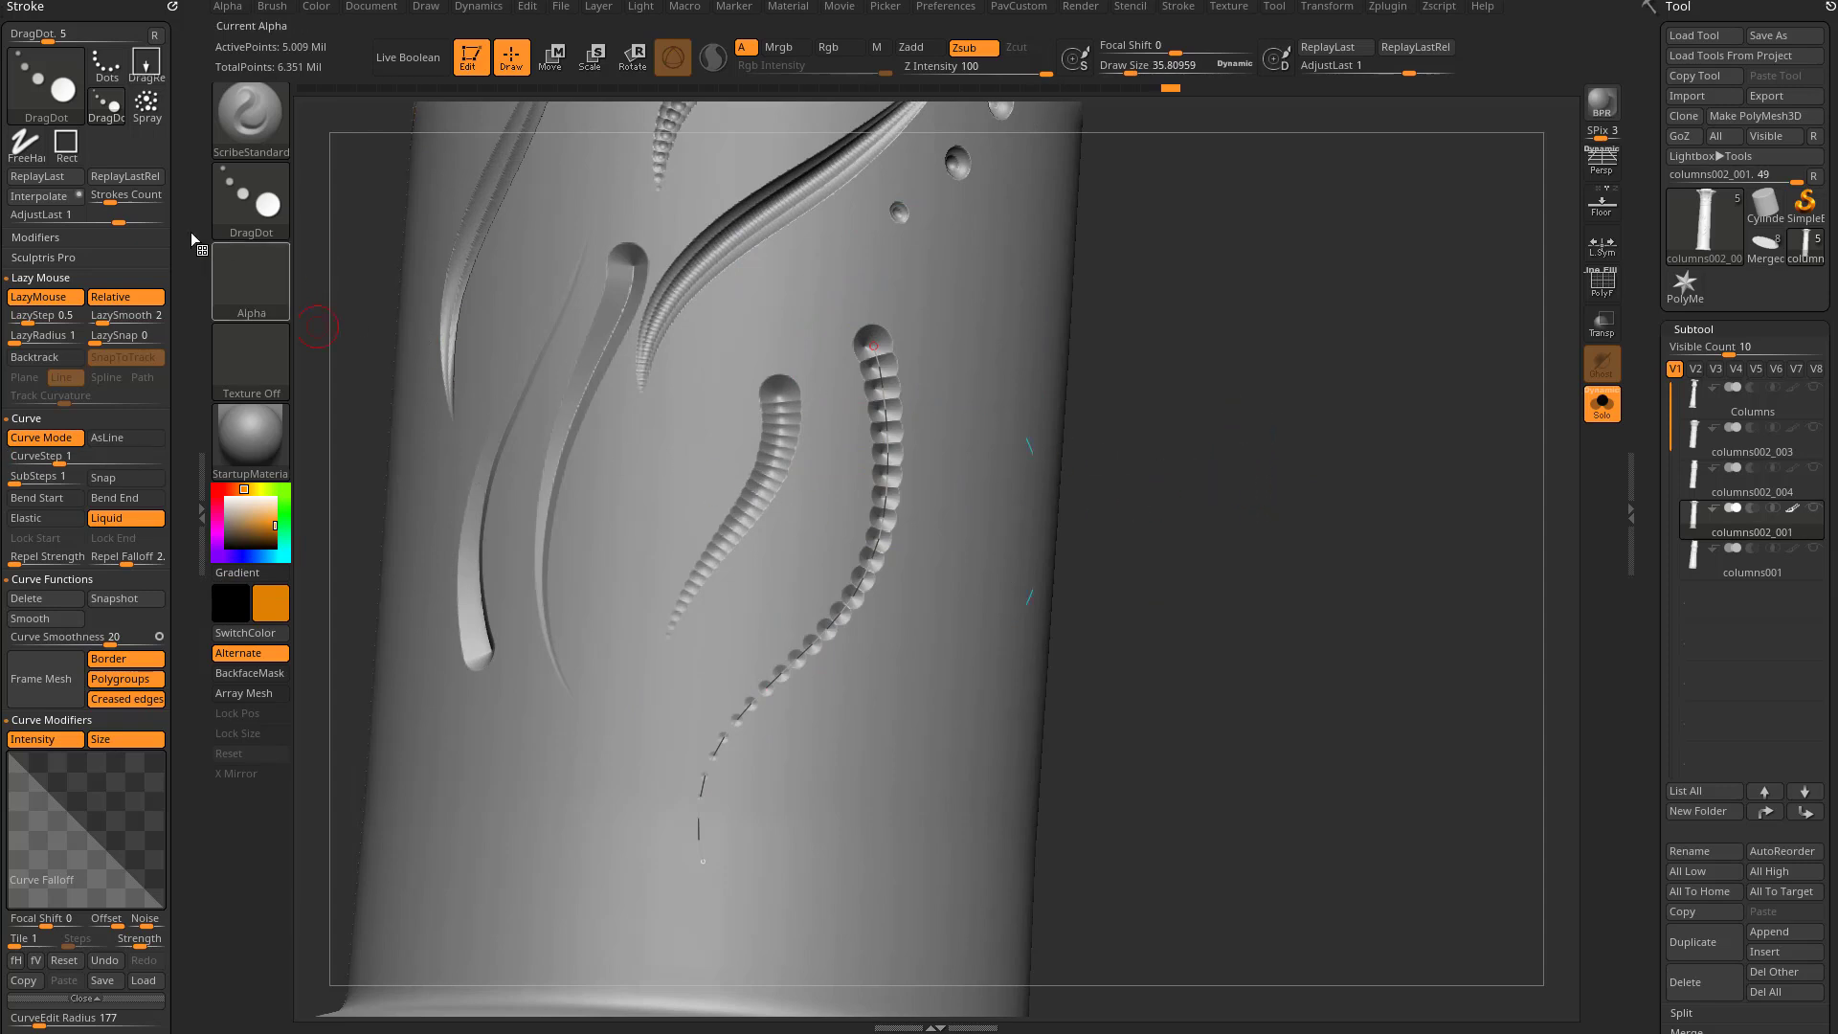
Enable Bend Start and Bend End and try reshaping the lower end of the beaded groove's curve
{"action": "left_click_drag", "start_coordinate": [1340, 393], "coordinate": [1235, 422]}
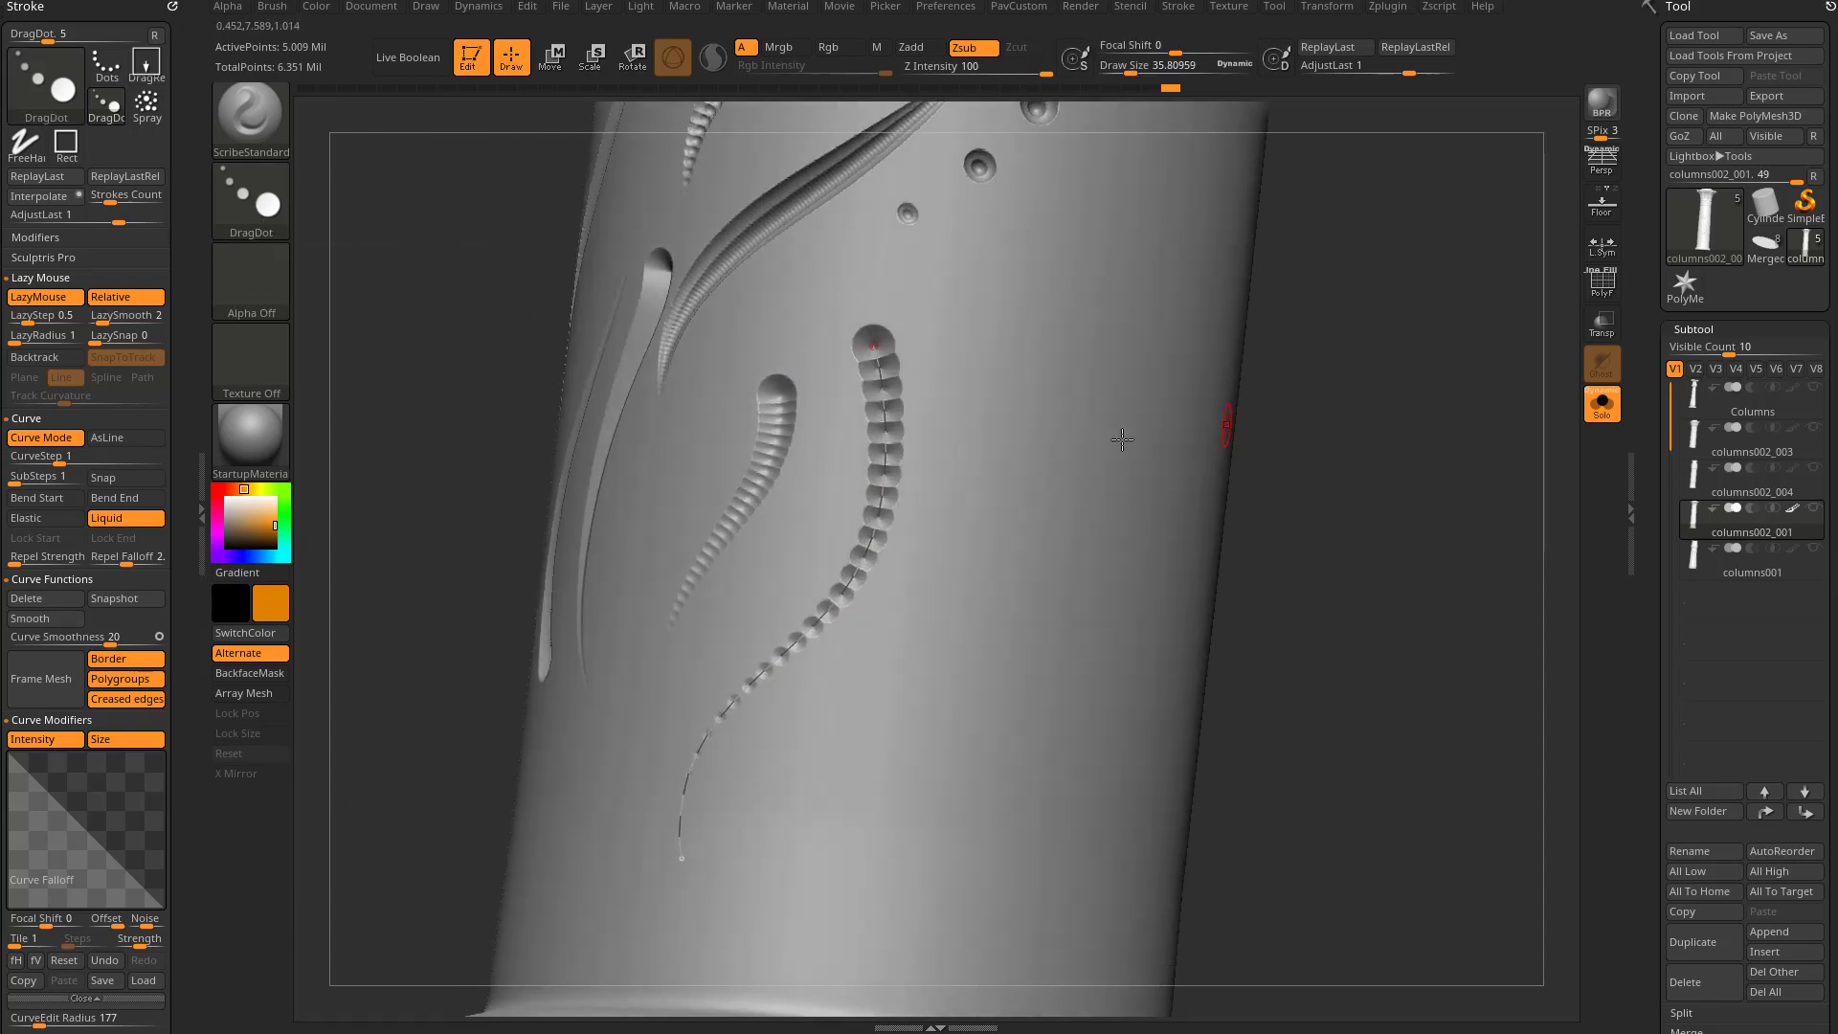
{"action": "mouse_move", "coordinate": [1301, 574]}
{"action": "left_mouse_down", "text": "alt"}
{"action": "mouse_move", "coordinate": [1221, 525]}
{"action": "mouse_move", "coordinate": [1282, 522]}
{"action": "left_mouse_up", "text": "alt"}
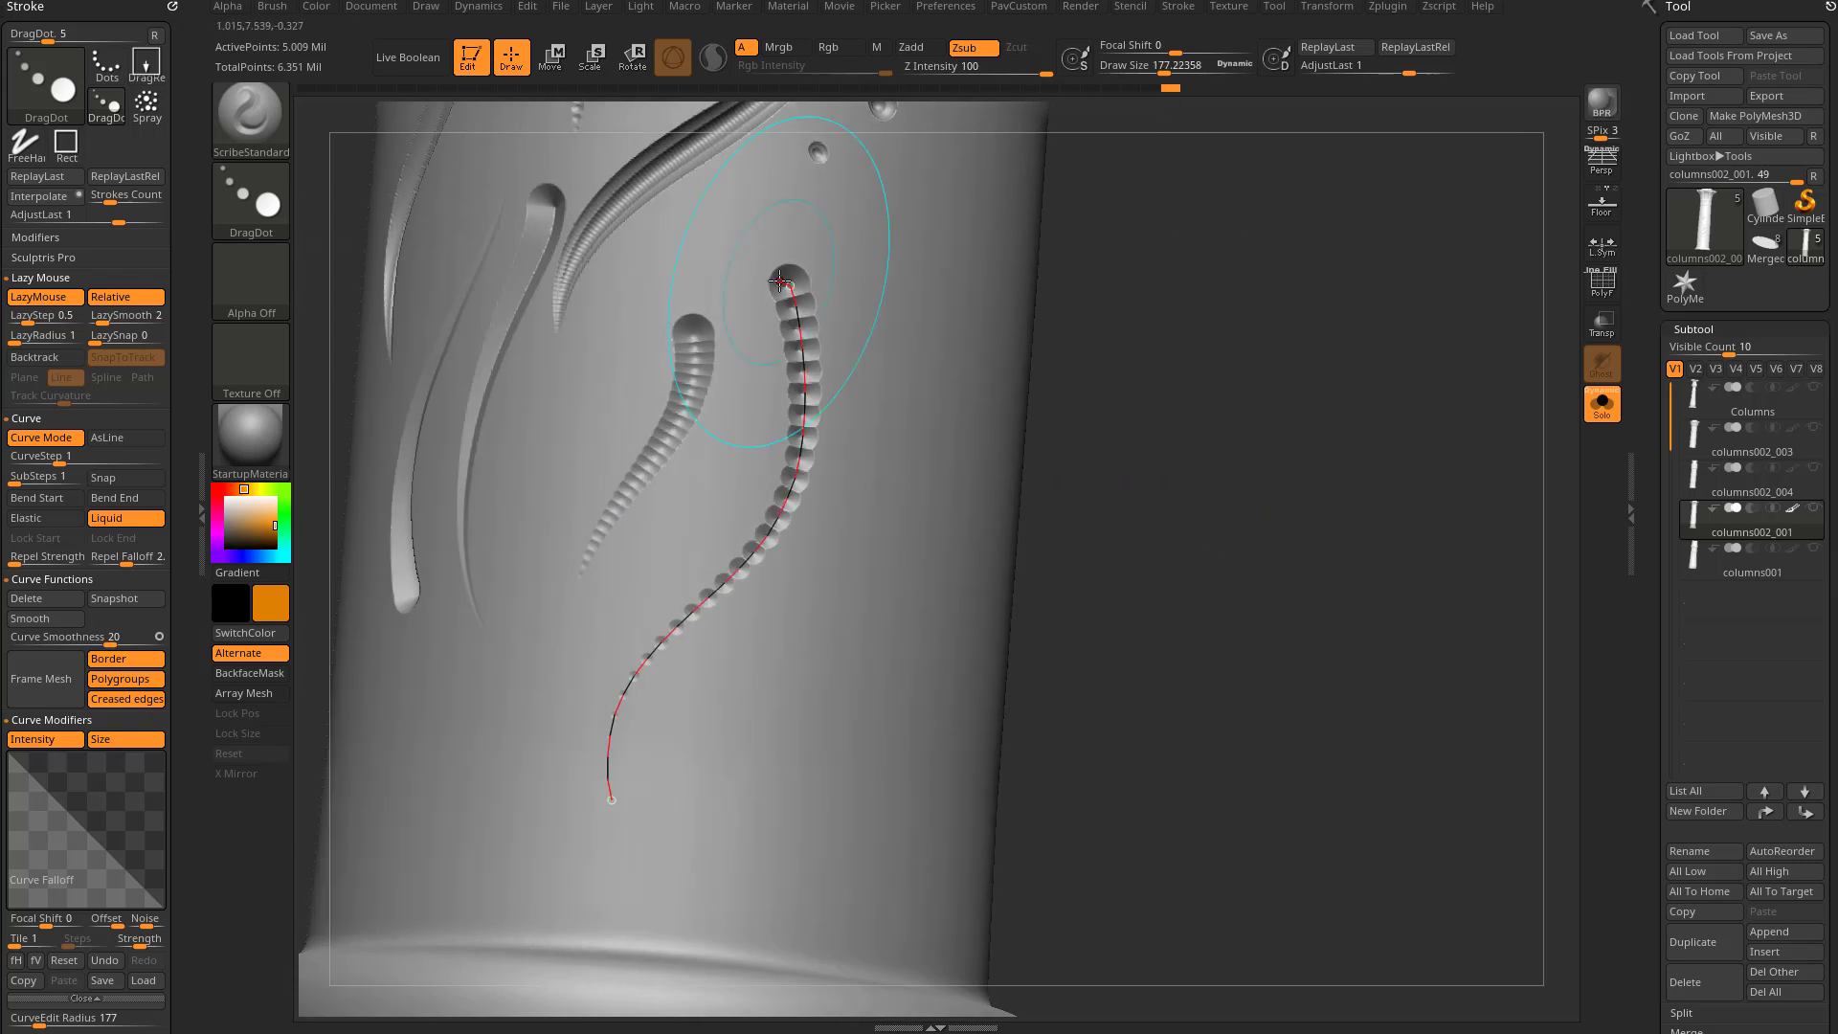
{"action": "left_click", "coordinate": [664, 610]}
{"action": "left_click_drag", "start_coordinate": [1128, 562], "coordinate": [1103, 542]}
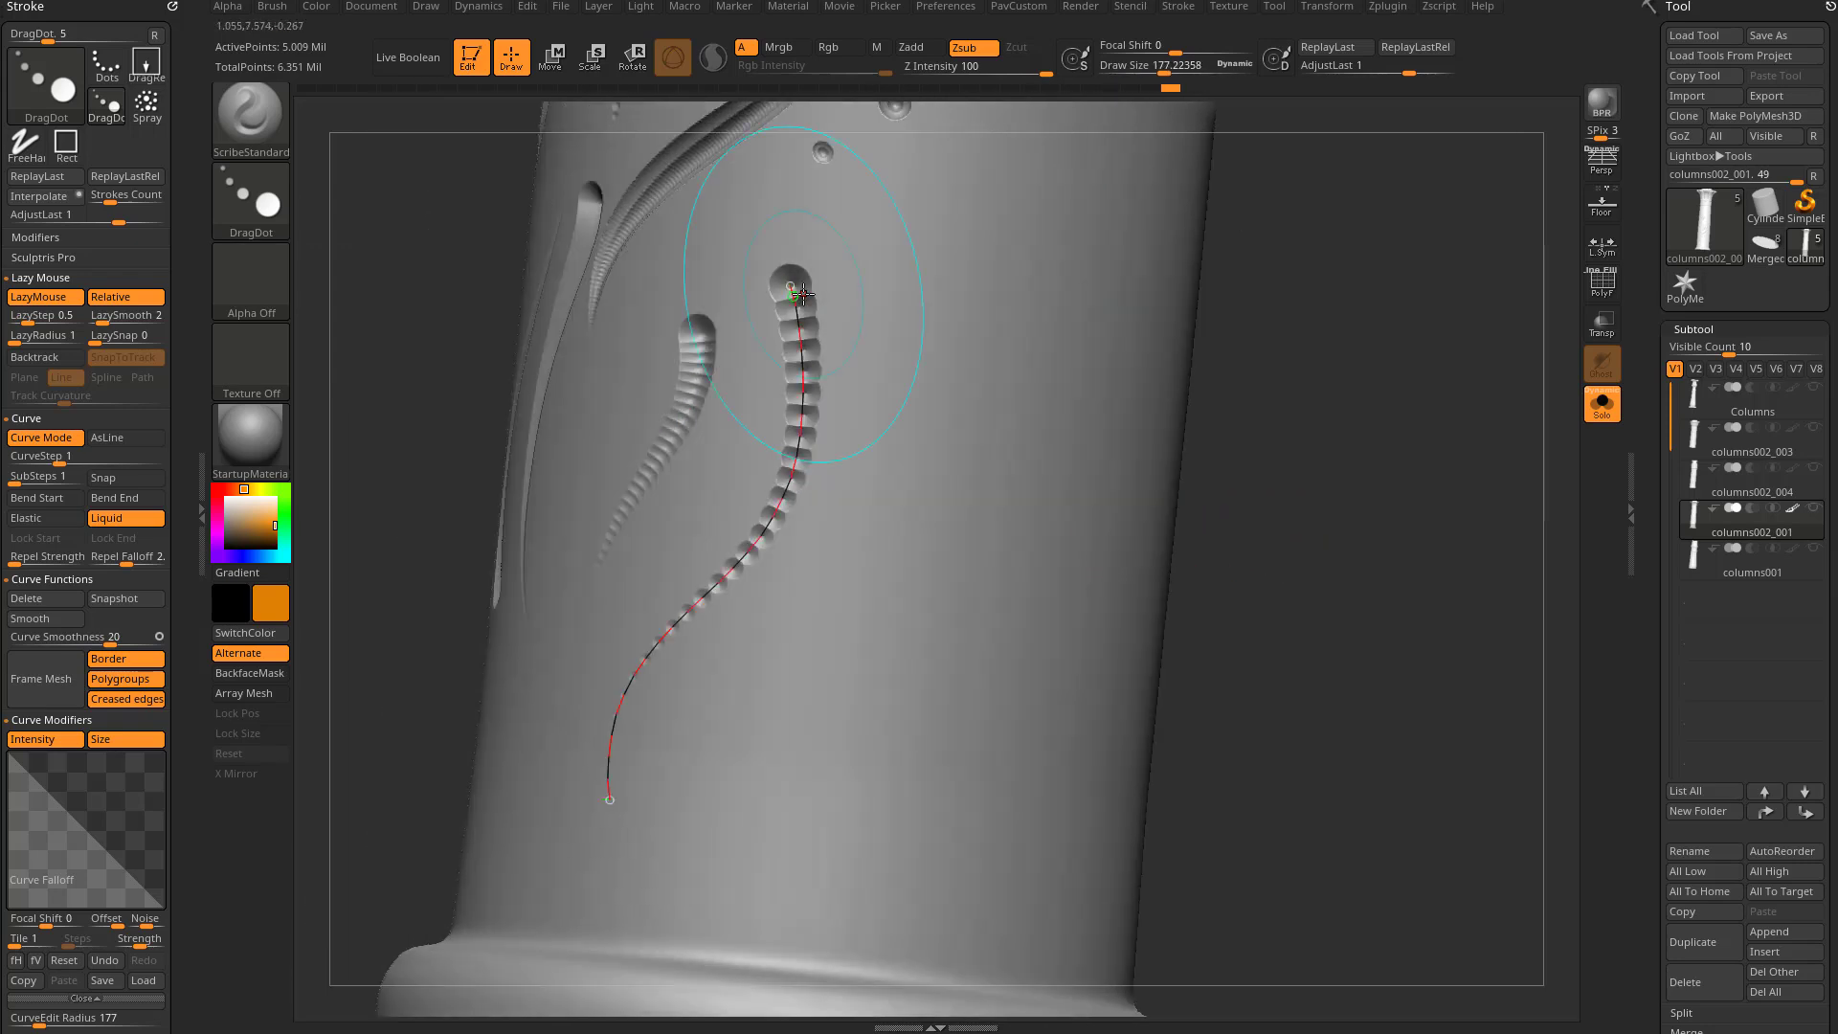
{"action": "left_click_drag", "start_coordinate": [1305, 538], "coordinate": [1322, 534]}
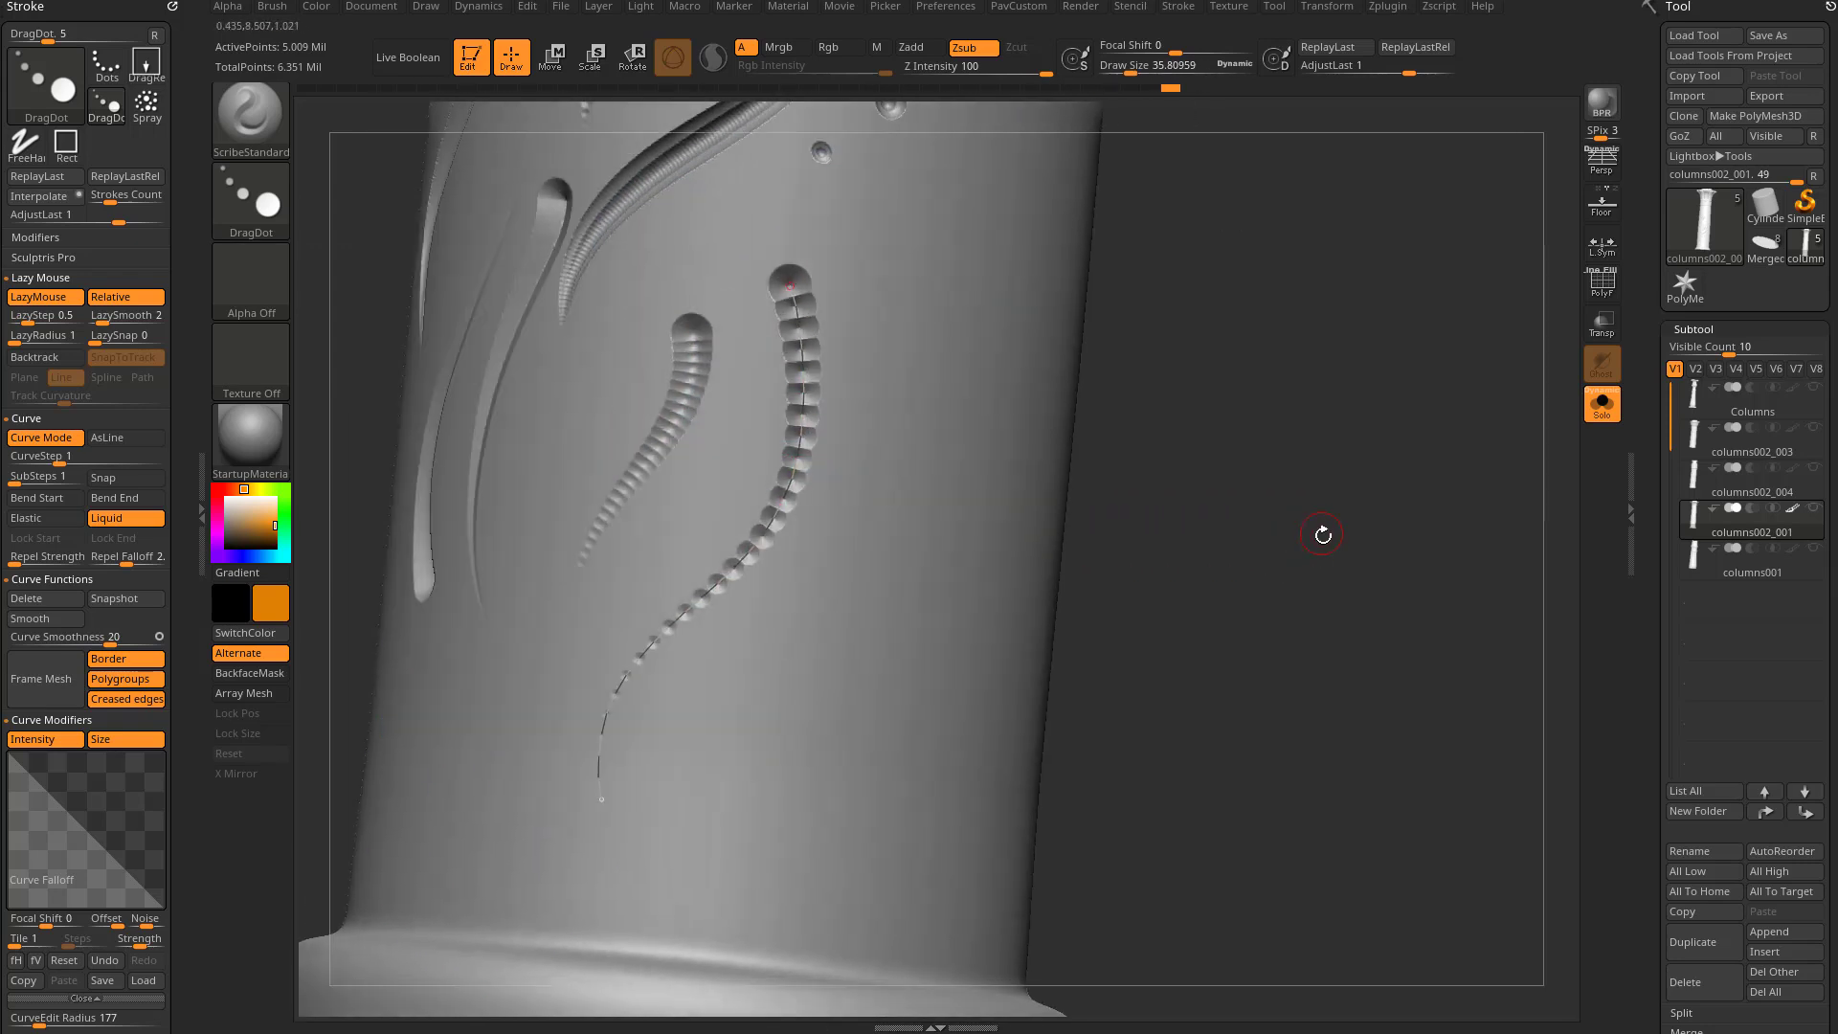
{"action": "left_click", "coordinate": [79, 502]}
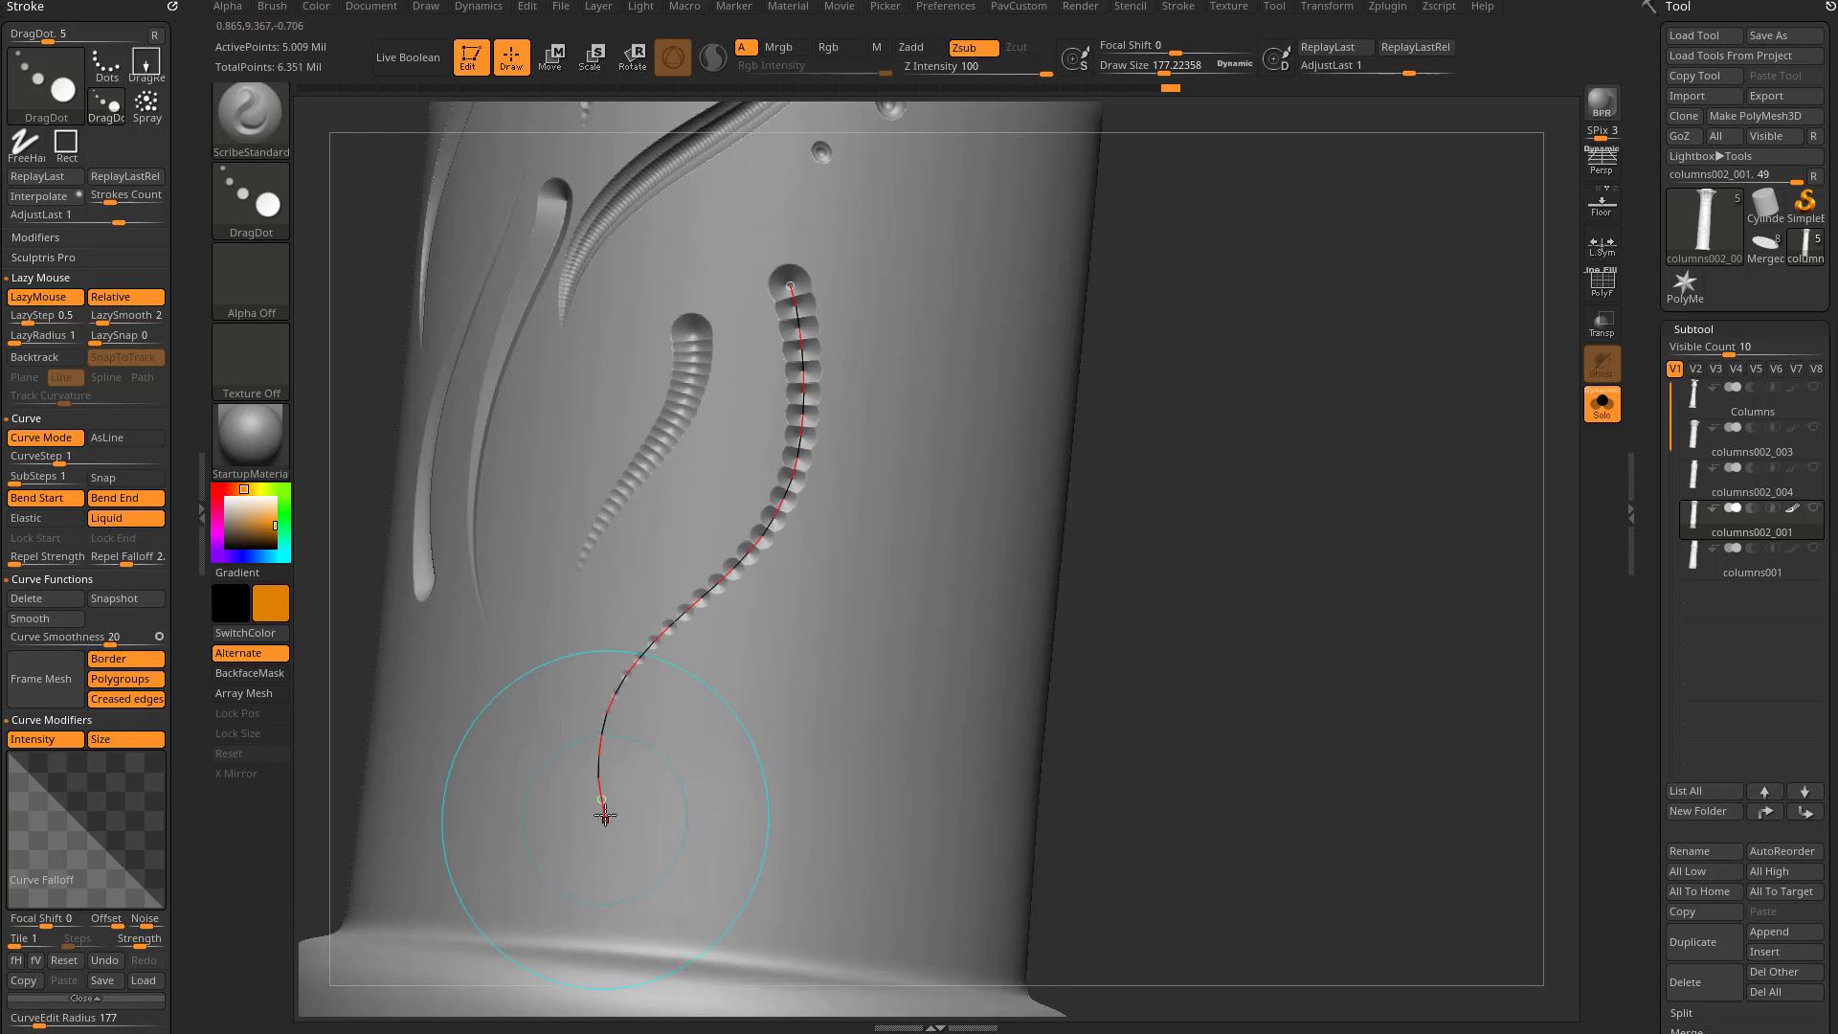
{"action": "left_click_drag", "start_coordinate": [603, 802], "coordinate": [878, 777]}
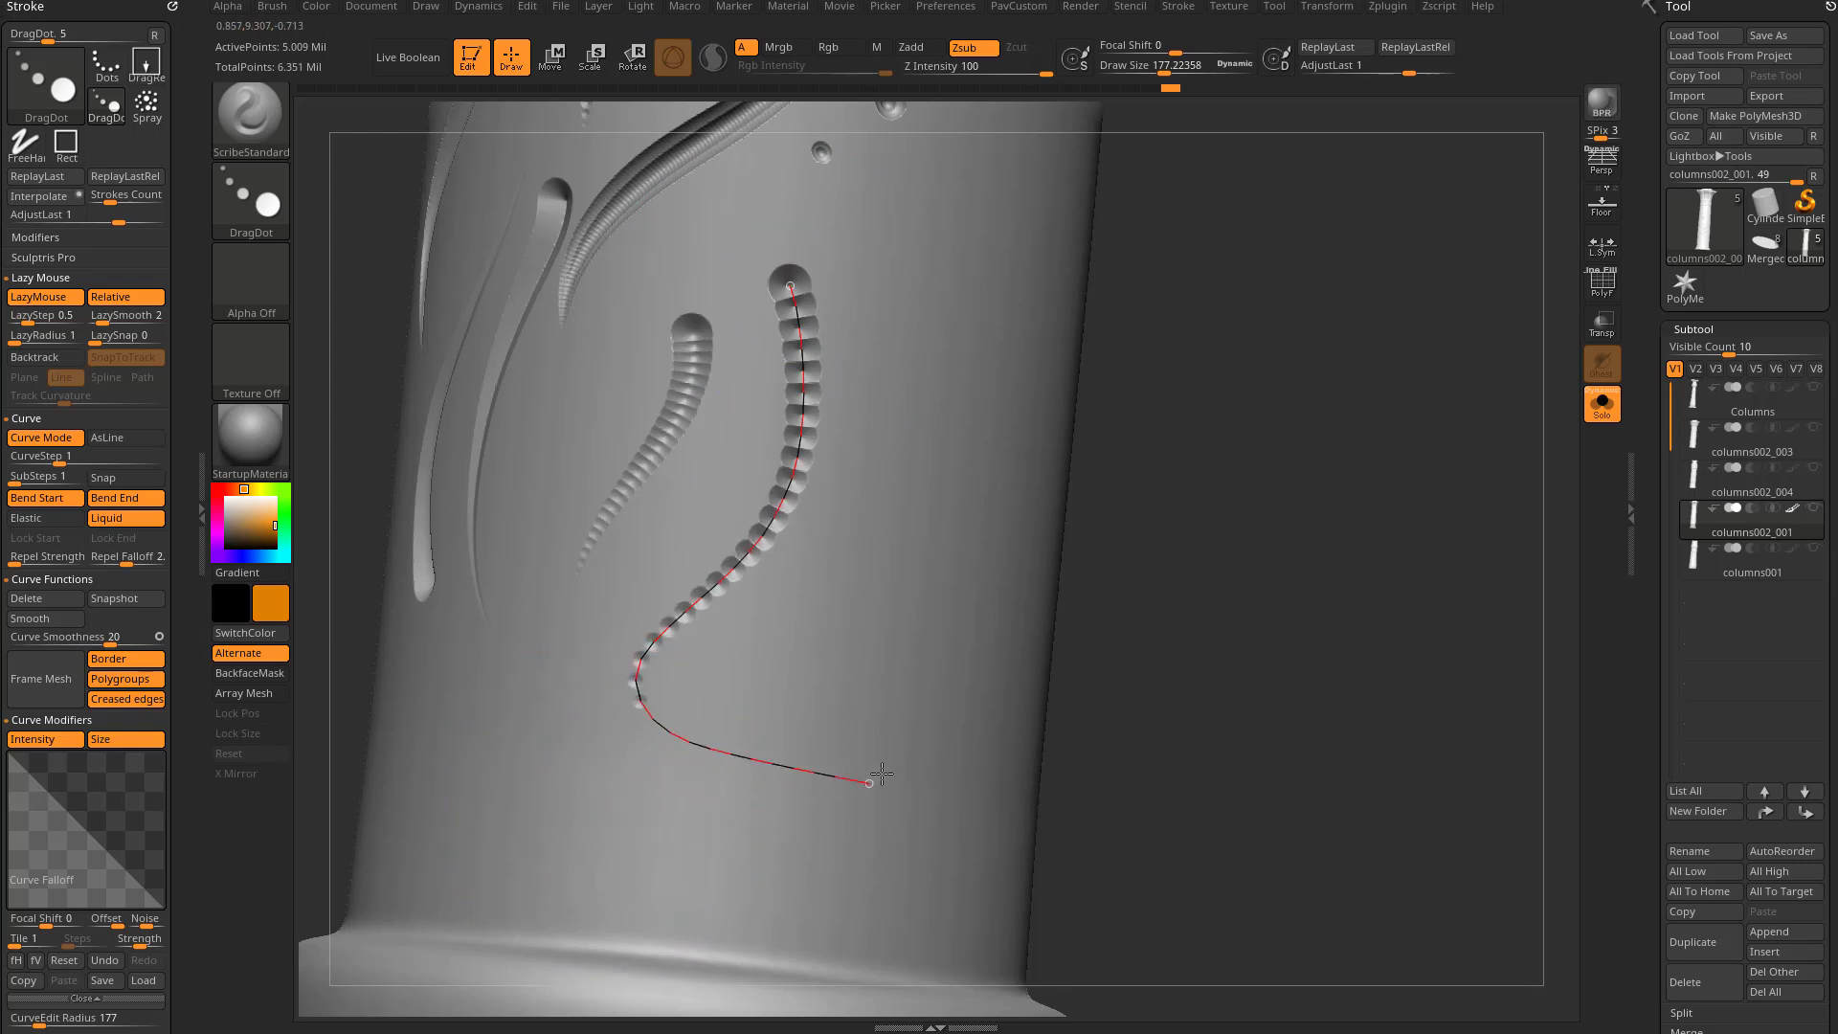
{"action": "left_click_drag", "start_coordinate": [949, 469], "coordinate": [628, 750]}
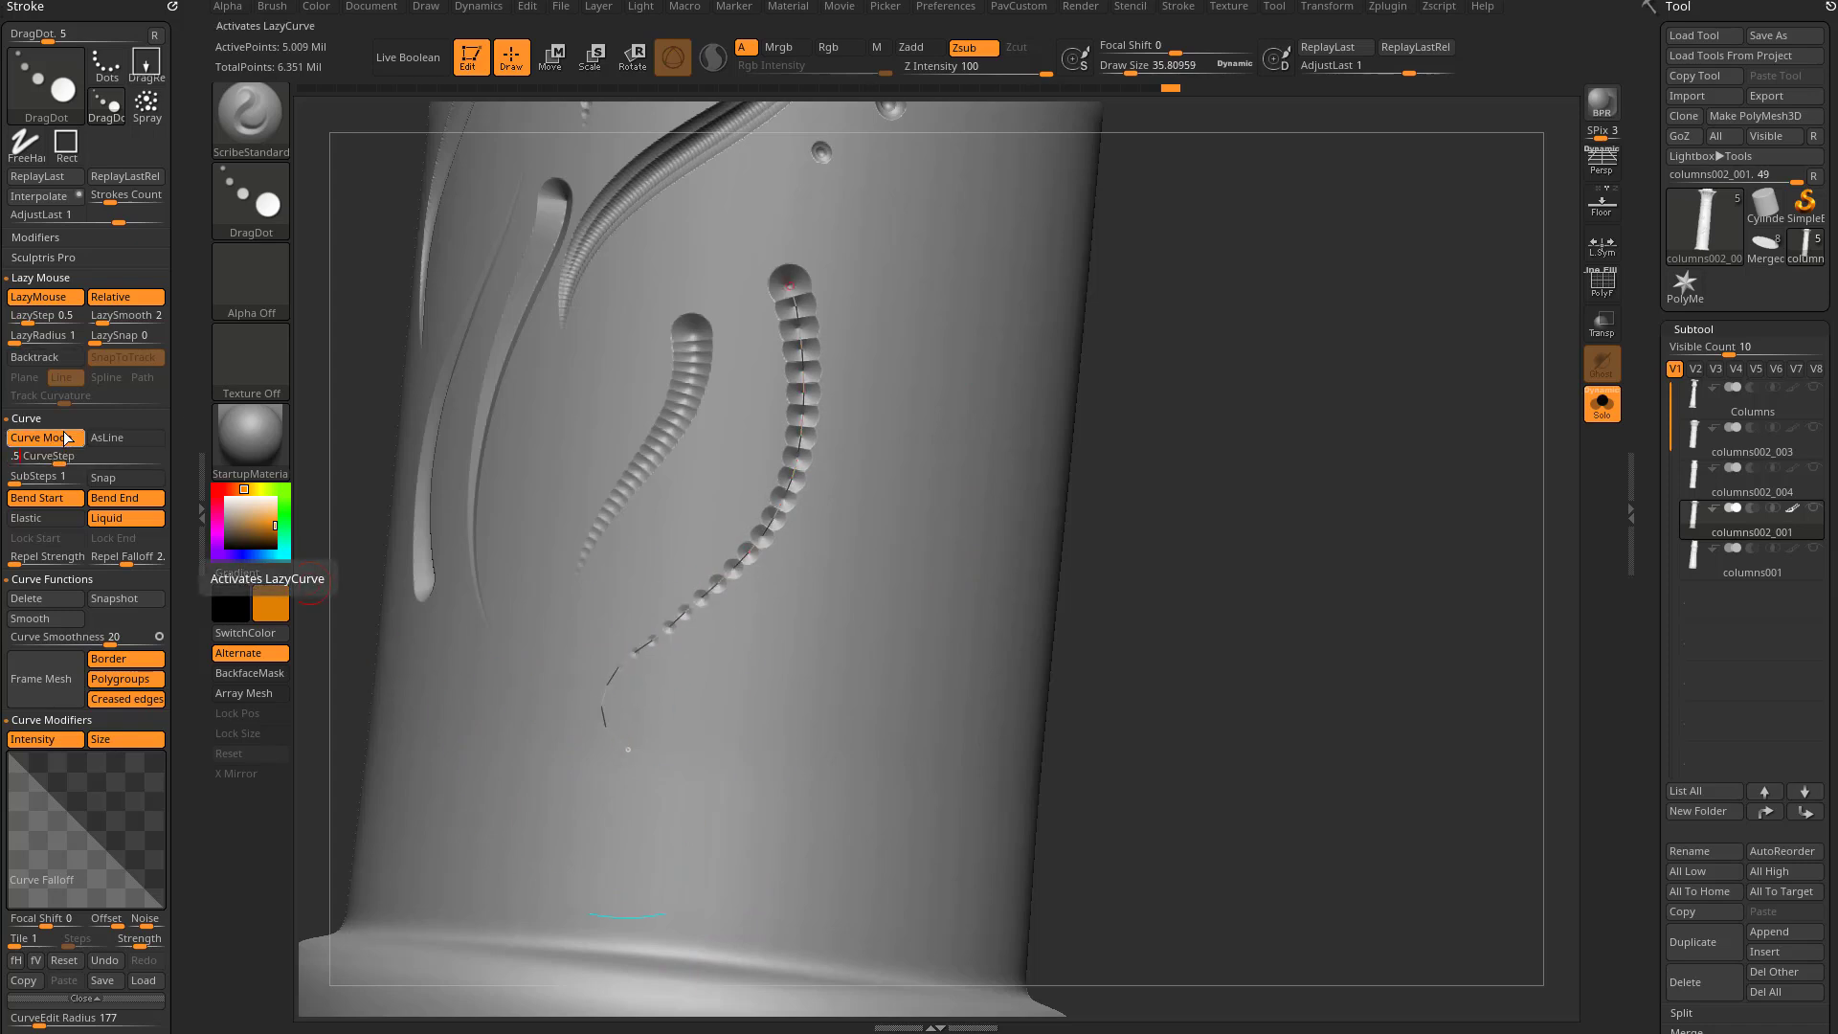
Set CurveStep to 0.5 and SubSteps to 25, reapply the curve as a smooth groove, and release it
{"action": "left_click_drag", "start_coordinate": [50, 478], "coordinate": [94, 477]}
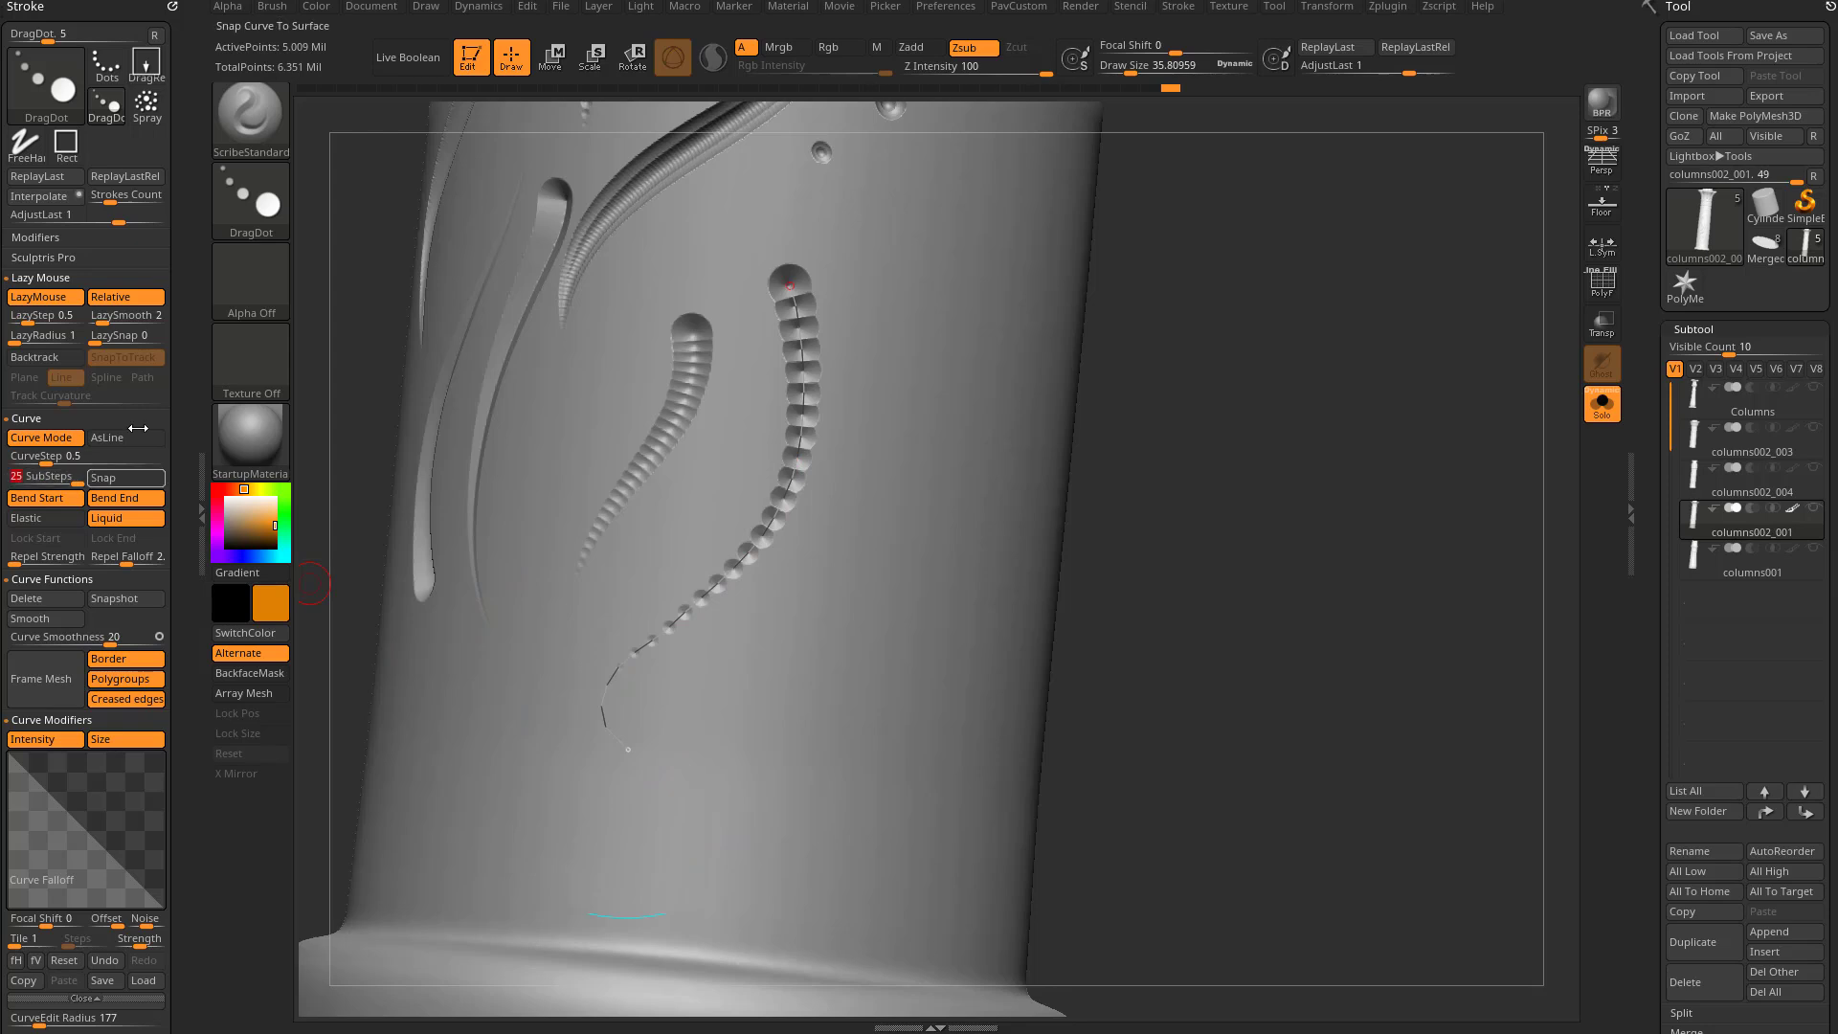
{"action": "left_click", "coordinate": [641, 746]}
{"action": "mouse_move", "coordinate": [641, 756]}
{"action": "left_mouse_down"}
{"action": "mouse_move", "coordinate": [697, 755]}
{"action": "mouse_move", "coordinate": [845, 648]}
{"action": "mouse_move", "coordinate": [881, 496]}
{"action": "mouse_move", "coordinate": [719, 722]}
{"action": "left_mouse_up"}
{"action": "left_click", "coordinate": [842, 550]}
Carve a new smooth S-shaped groove on the blank surface to the right of the previous one
{"action": "left_click_drag", "start_coordinate": [1234, 455], "coordinate": [1091, 463]}
{"action": "left_click_drag", "start_coordinate": [820, 392], "coordinate": [752, 730]}
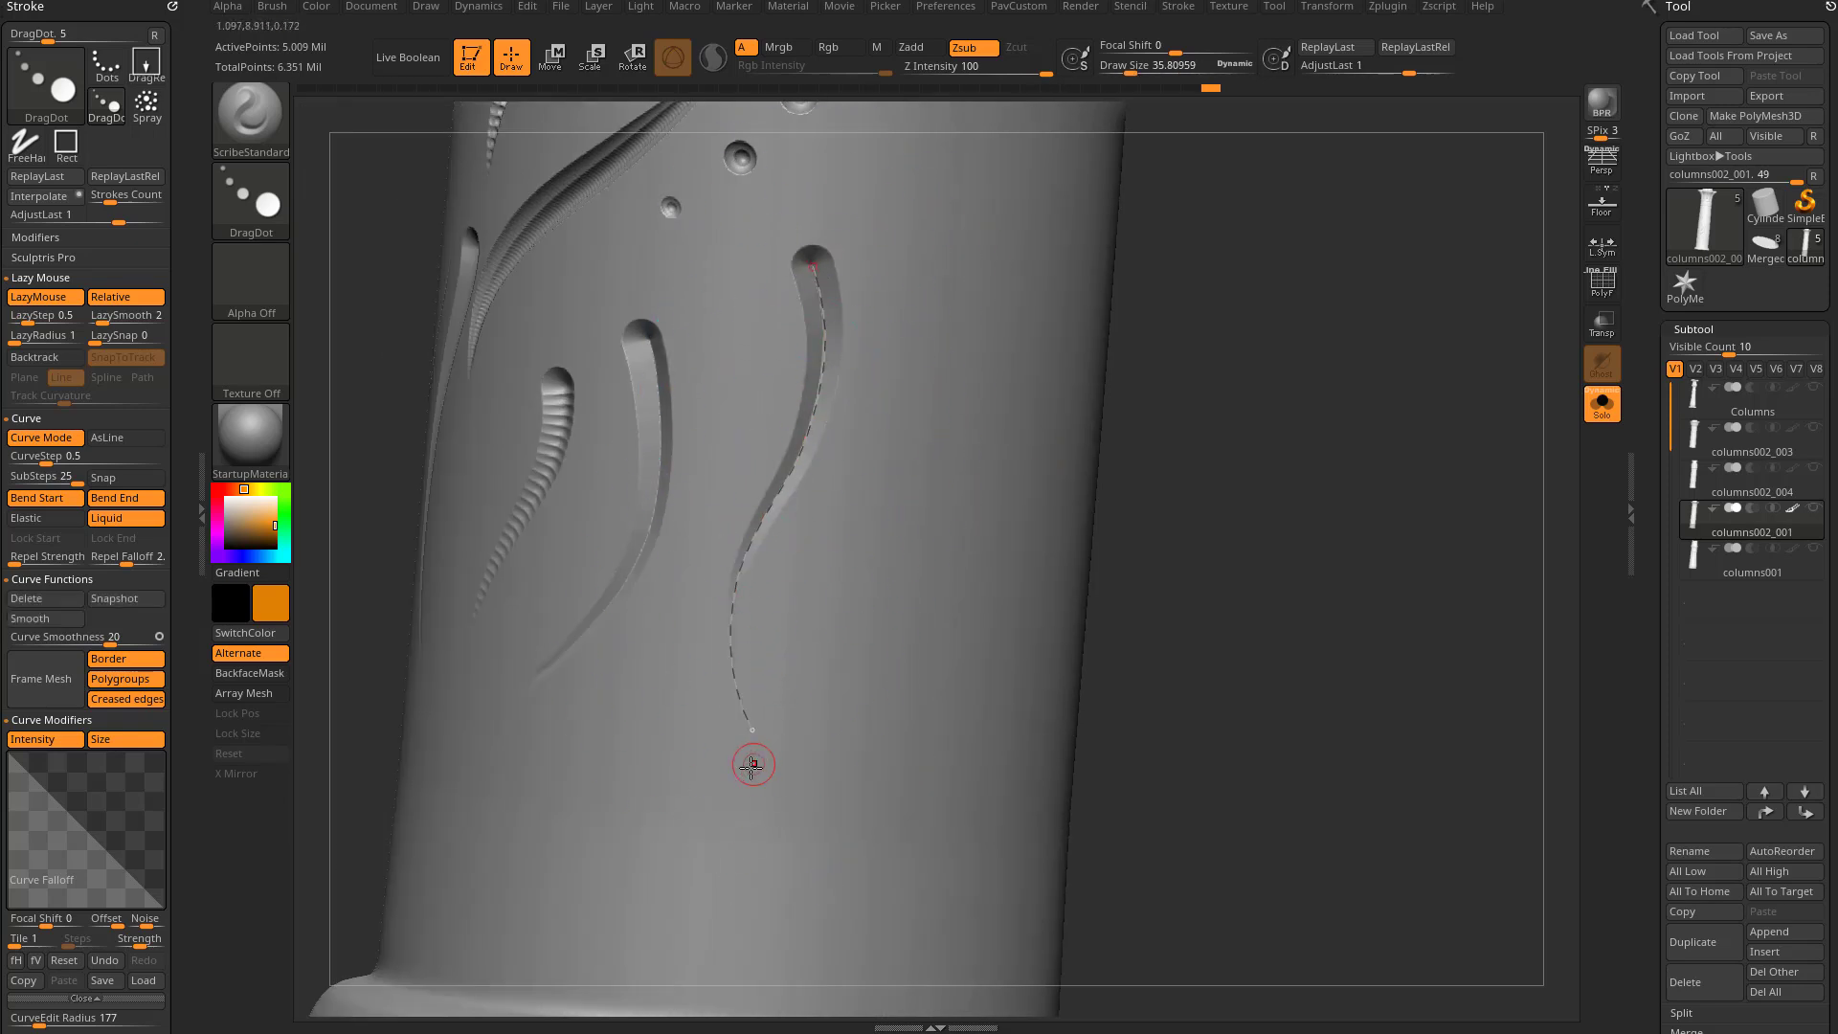
Try bending the lower end of the new groove's curve sideways and upward, and undo it
{"action": "left_click_drag", "start_coordinate": [754, 738], "coordinate": [990, 675]}
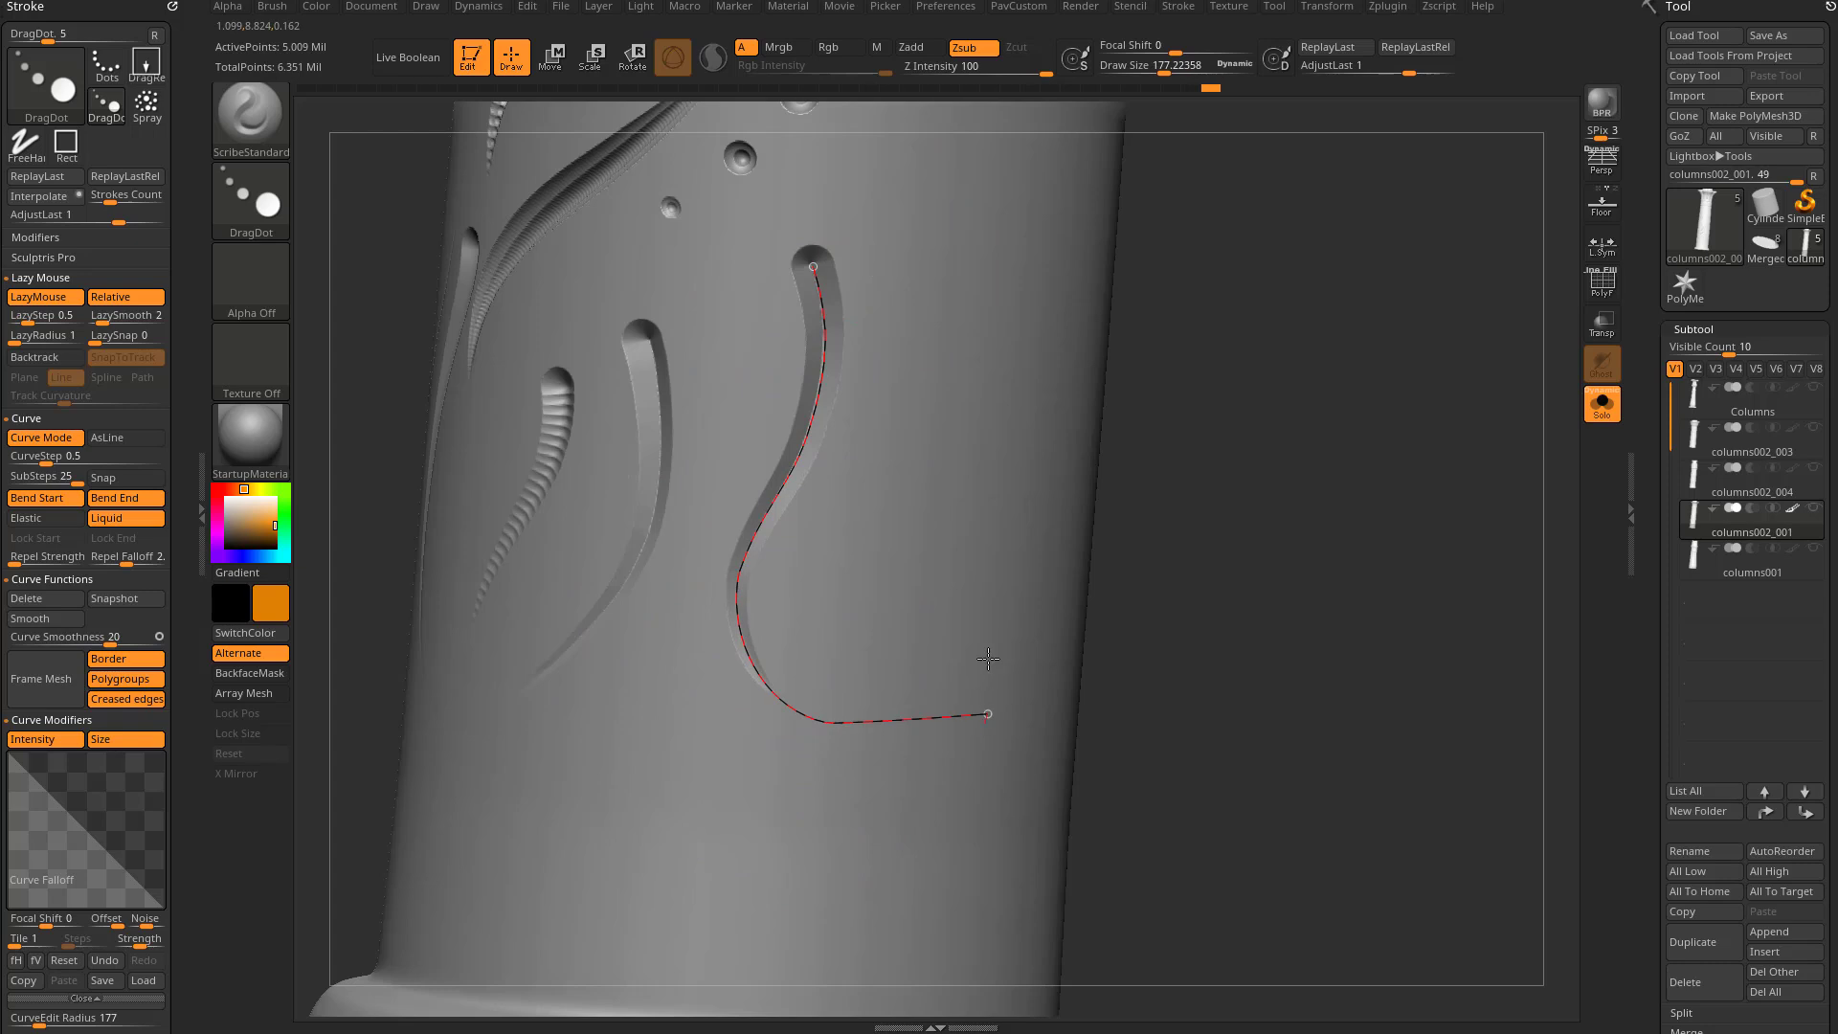
{"action": "left_click_drag", "start_coordinate": [991, 490], "coordinate": [998, 402]}
{"action": "left_click_drag", "start_coordinate": [970, 541], "coordinate": [970, 539]}
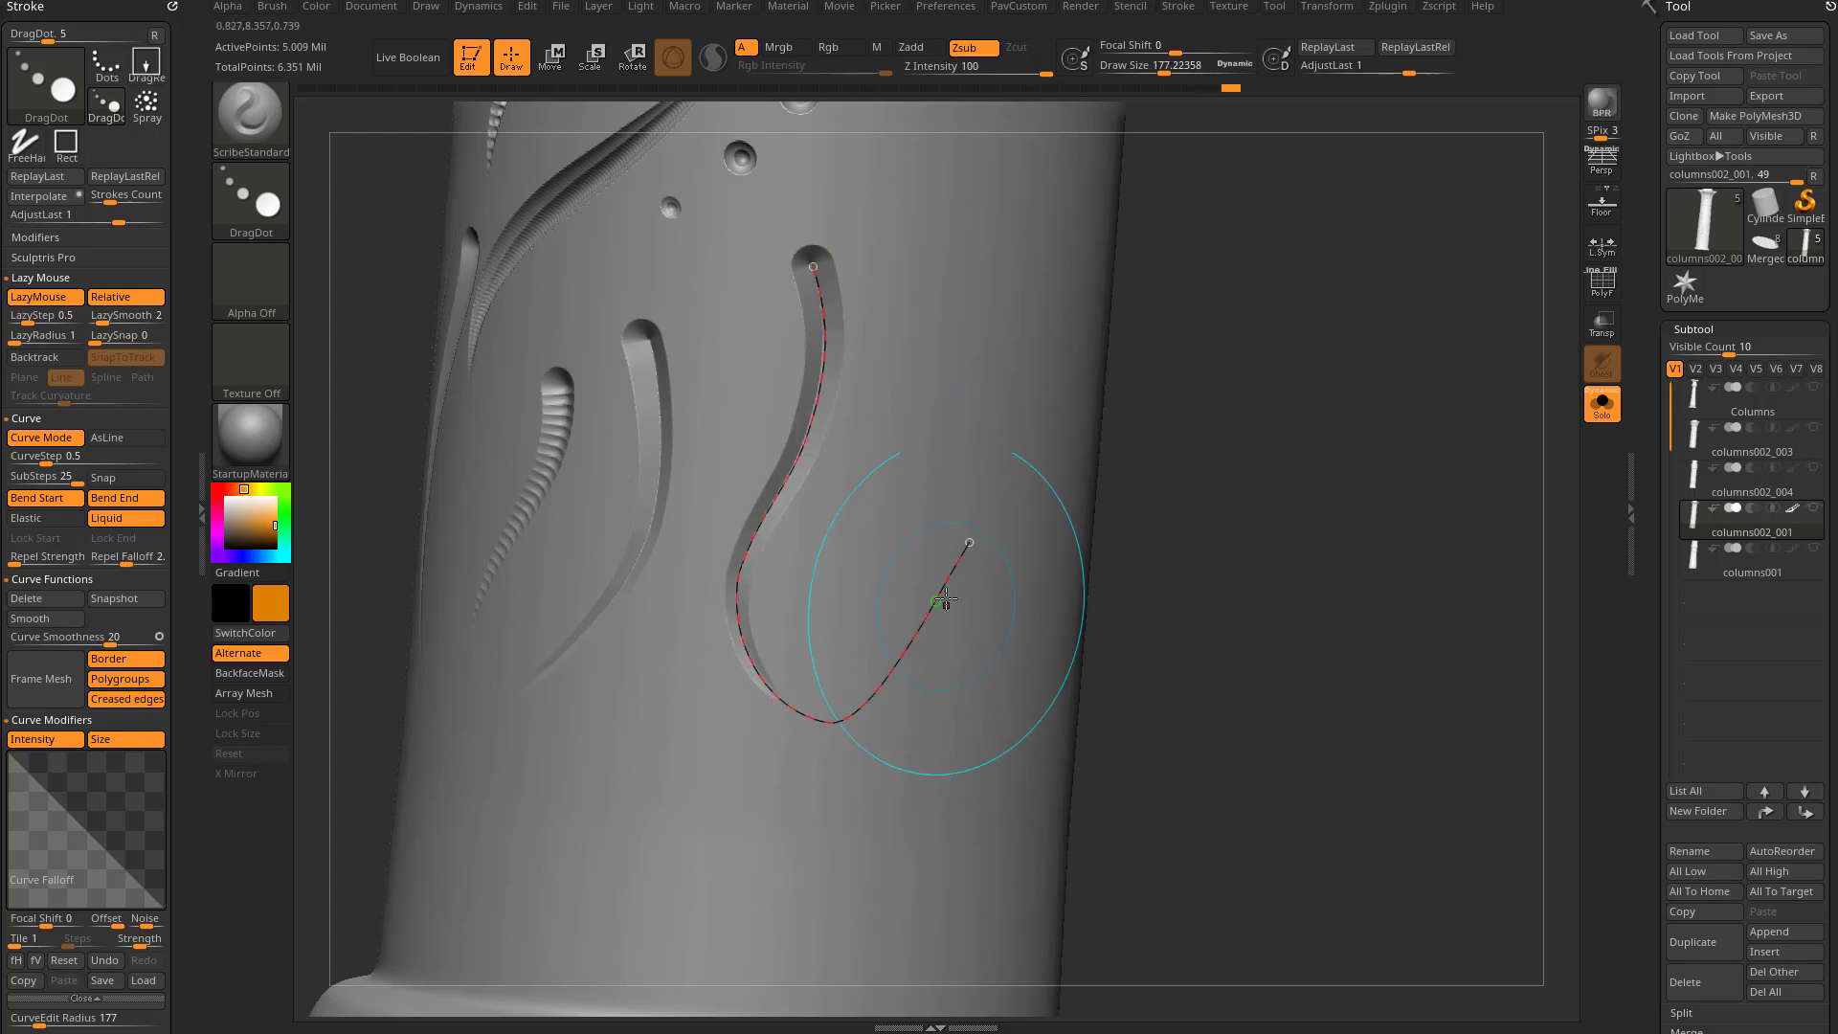
{"action": "left_click_drag", "start_coordinate": [1231, 505], "coordinate": [1239, 509]}
{"action": "key", "text": "ctrl+z"}
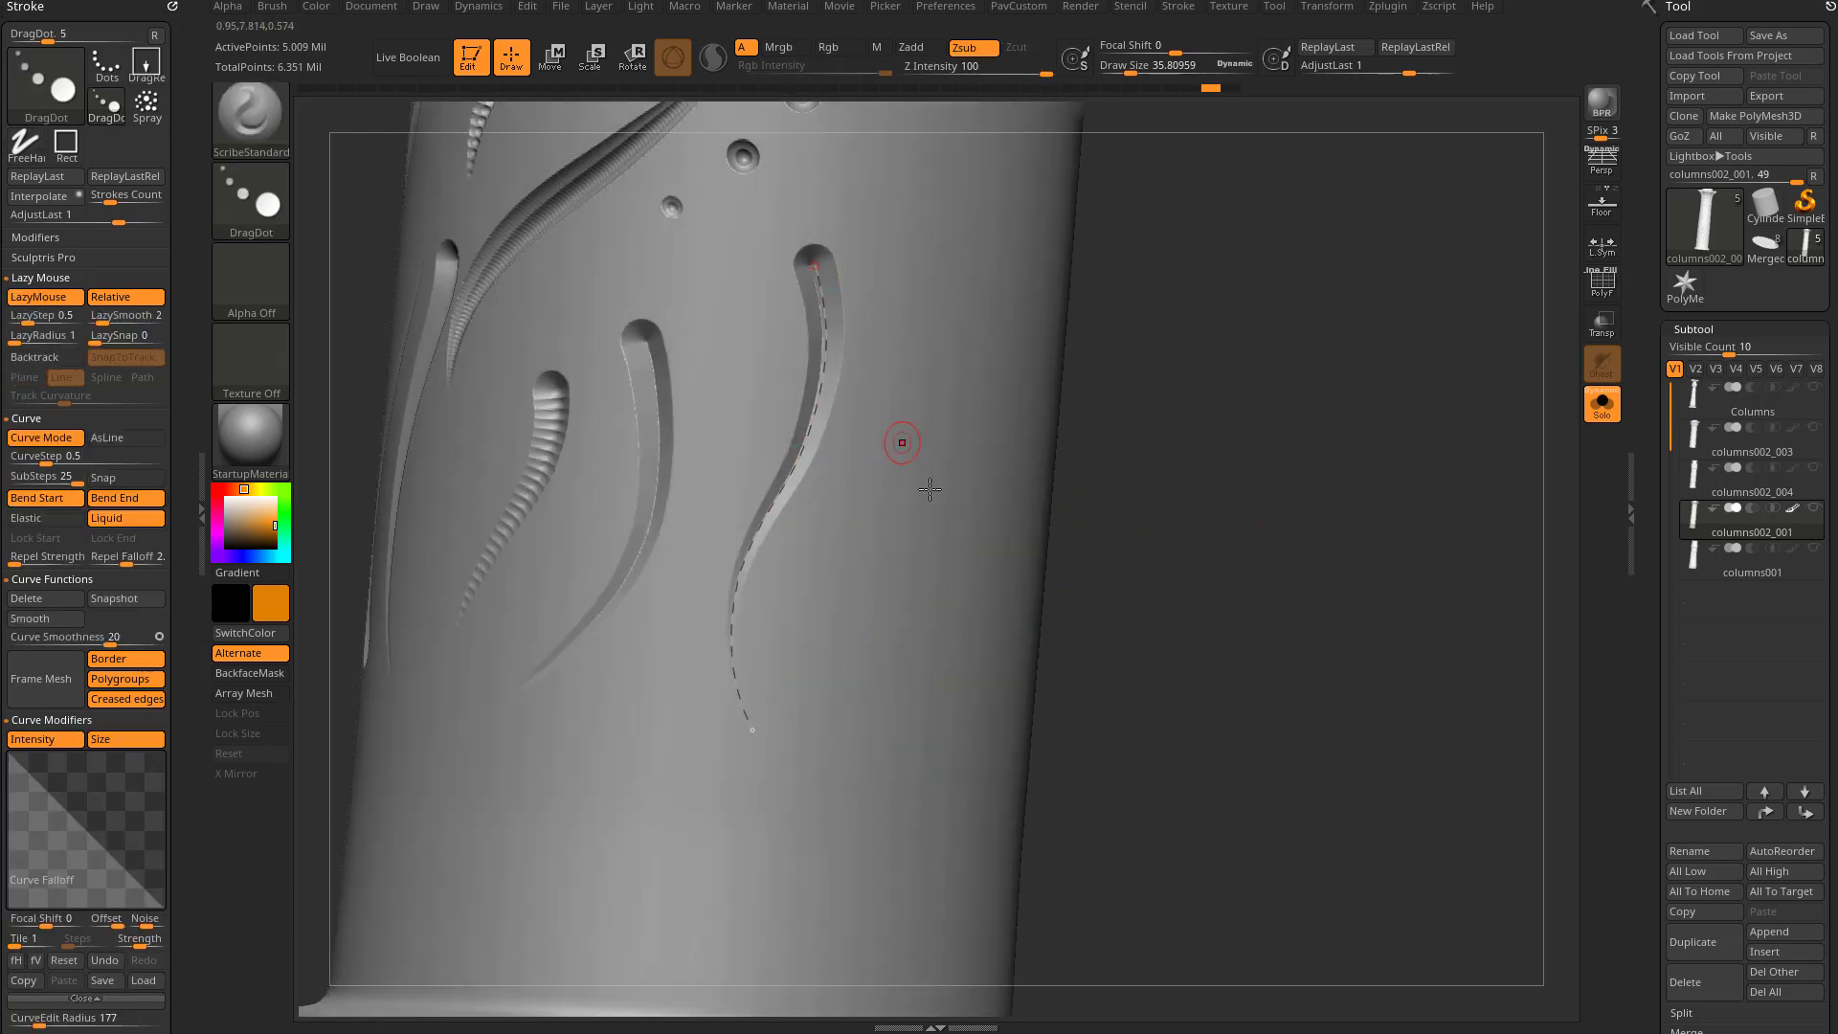
Undo the curve falloff edits to restore the bell-shaped profile, and release the groove's curve
{"action": "left_click", "coordinate": [106, 961]}
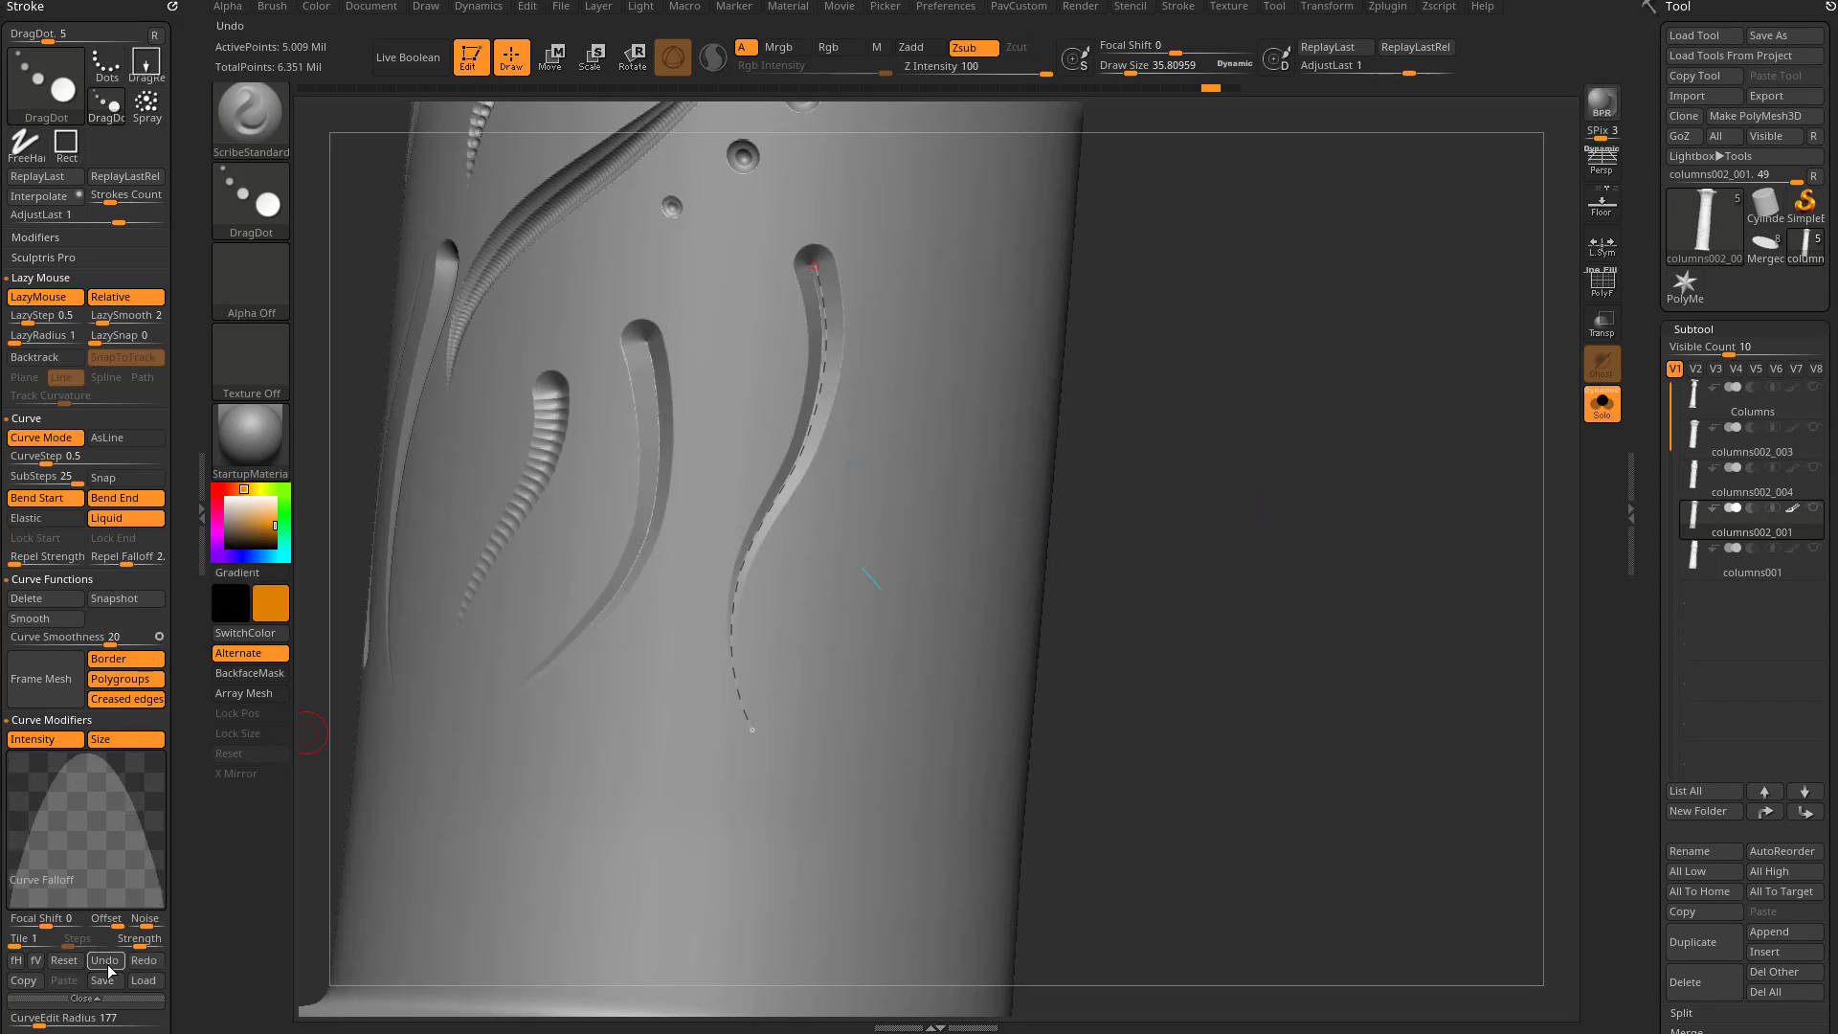
{"action": "left_click_drag", "start_coordinate": [1149, 507], "coordinate": [1077, 527]}
{"action": "left_click", "coordinate": [870, 574]}
Carve a wavy groove tapered at both ends farther around the shaft and bend the start of its curve
{"action": "left_click_drag", "start_coordinate": [1149, 469], "coordinate": [1024, 410]}
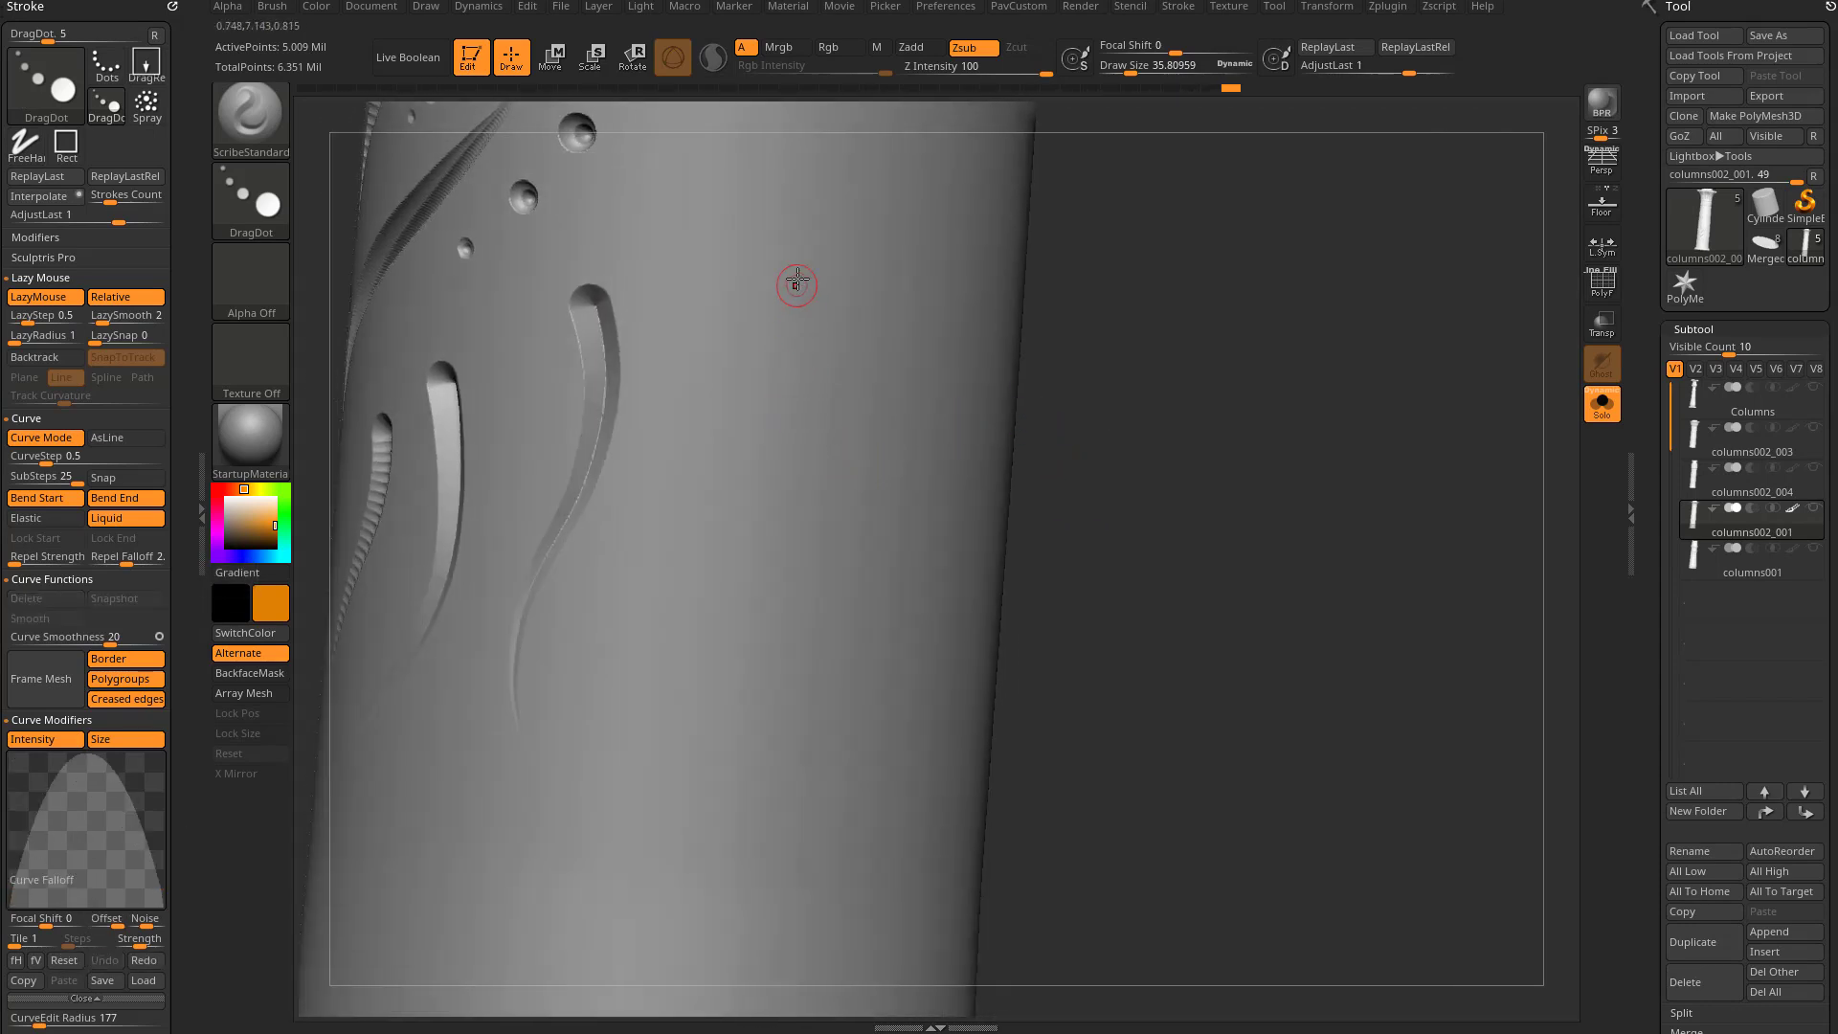
{"action": "mouse_move", "coordinate": [755, 450]}
{"action": "left_mouse_down"}
{"action": "mouse_move", "coordinate": [746, 705]}
{"action": "mouse_move", "coordinate": [774, 766]}
{"action": "mouse_move", "coordinate": [772, 870]}
{"action": "mouse_move", "coordinate": [675, 961]}
{"action": "mouse_move", "coordinate": [412, 852]}
{"action": "mouse_move", "coordinate": [675, 862]}
{"action": "mouse_move", "coordinate": [749, 788]}
{"action": "mouse_move", "coordinate": [752, 842]}
{"action": "mouse_move", "coordinate": [770, 848]}
{"action": "mouse_move", "coordinate": [667, 879]}
{"action": "mouse_move", "coordinate": [597, 819]}
{"action": "left_mouse_up"}
{"action": "mouse_move", "coordinate": [1110, 247]}
{"action": "left_mouse_down", "text": "alt"}
{"action": "mouse_move", "coordinate": [1052, 504]}
{"action": "mouse_move", "coordinate": [910, 503]}
{"action": "left_mouse_up", "text": "alt"}
{"action": "mouse_move", "coordinate": [718, 513]}
{"action": "left_mouse_down"}
{"action": "mouse_move", "coordinate": [748, 462]}
{"action": "mouse_move", "coordinate": [921, 447]}
{"action": "mouse_move", "coordinate": [909, 324]}
{"action": "mouse_move", "coordinate": [837, 484]}
{"action": "mouse_move", "coordinate": [752, 524]}
{"action": "left_mouse_up"}
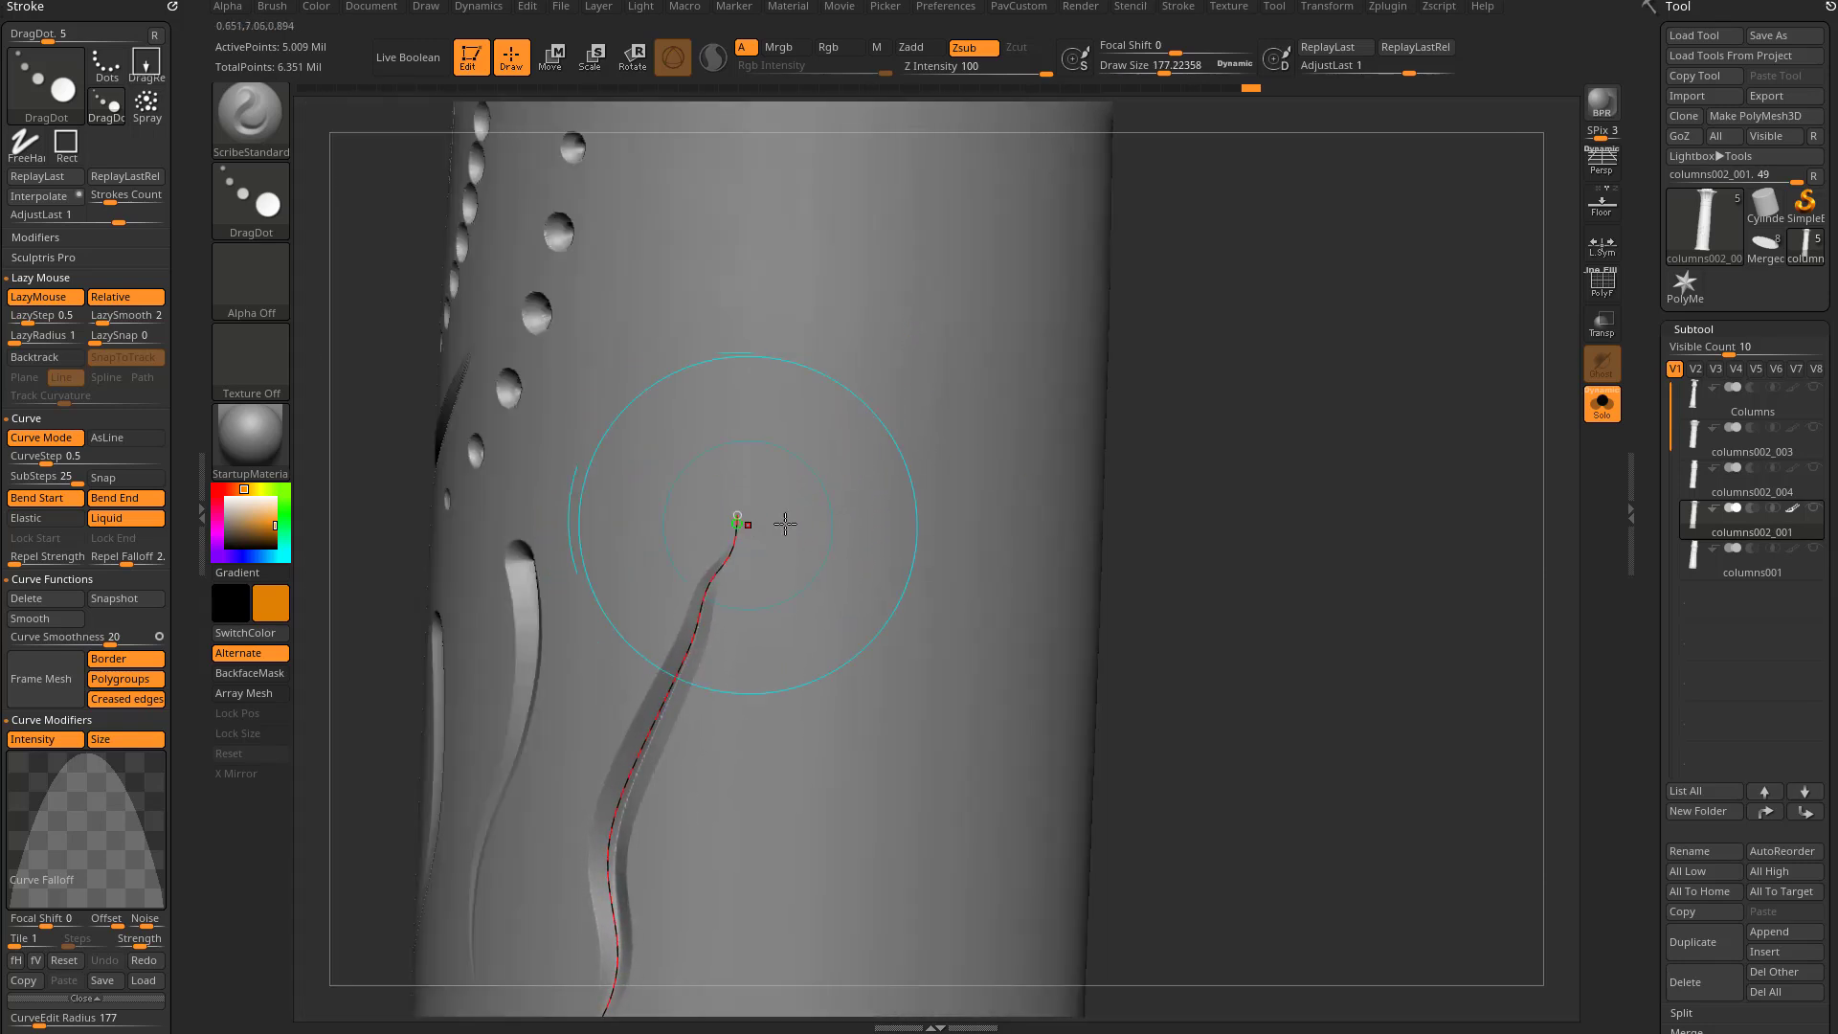
{"action": "left_click_drag", "start_coordinate": [1108, 420], "coordinate": [1112, 382]}
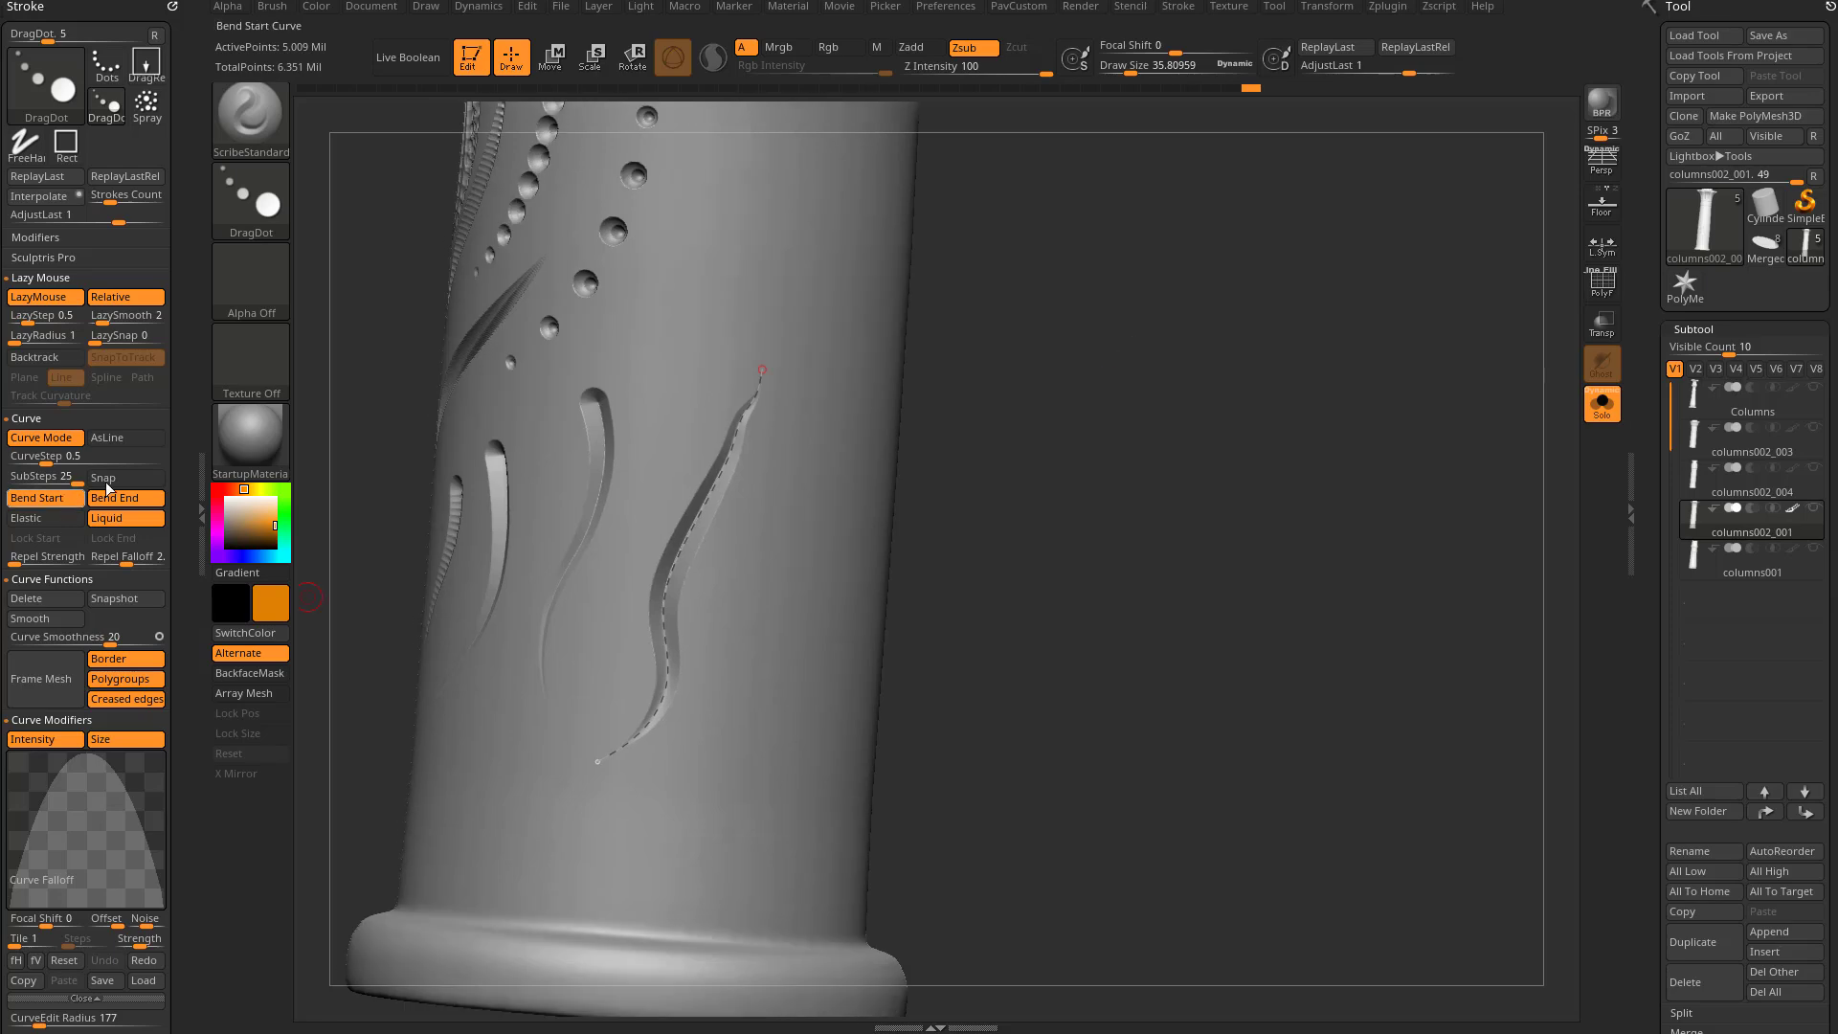
{"action": "left_click_drag", "start_coordinate": [1148, 481], "coordinate": [1185, 493]}
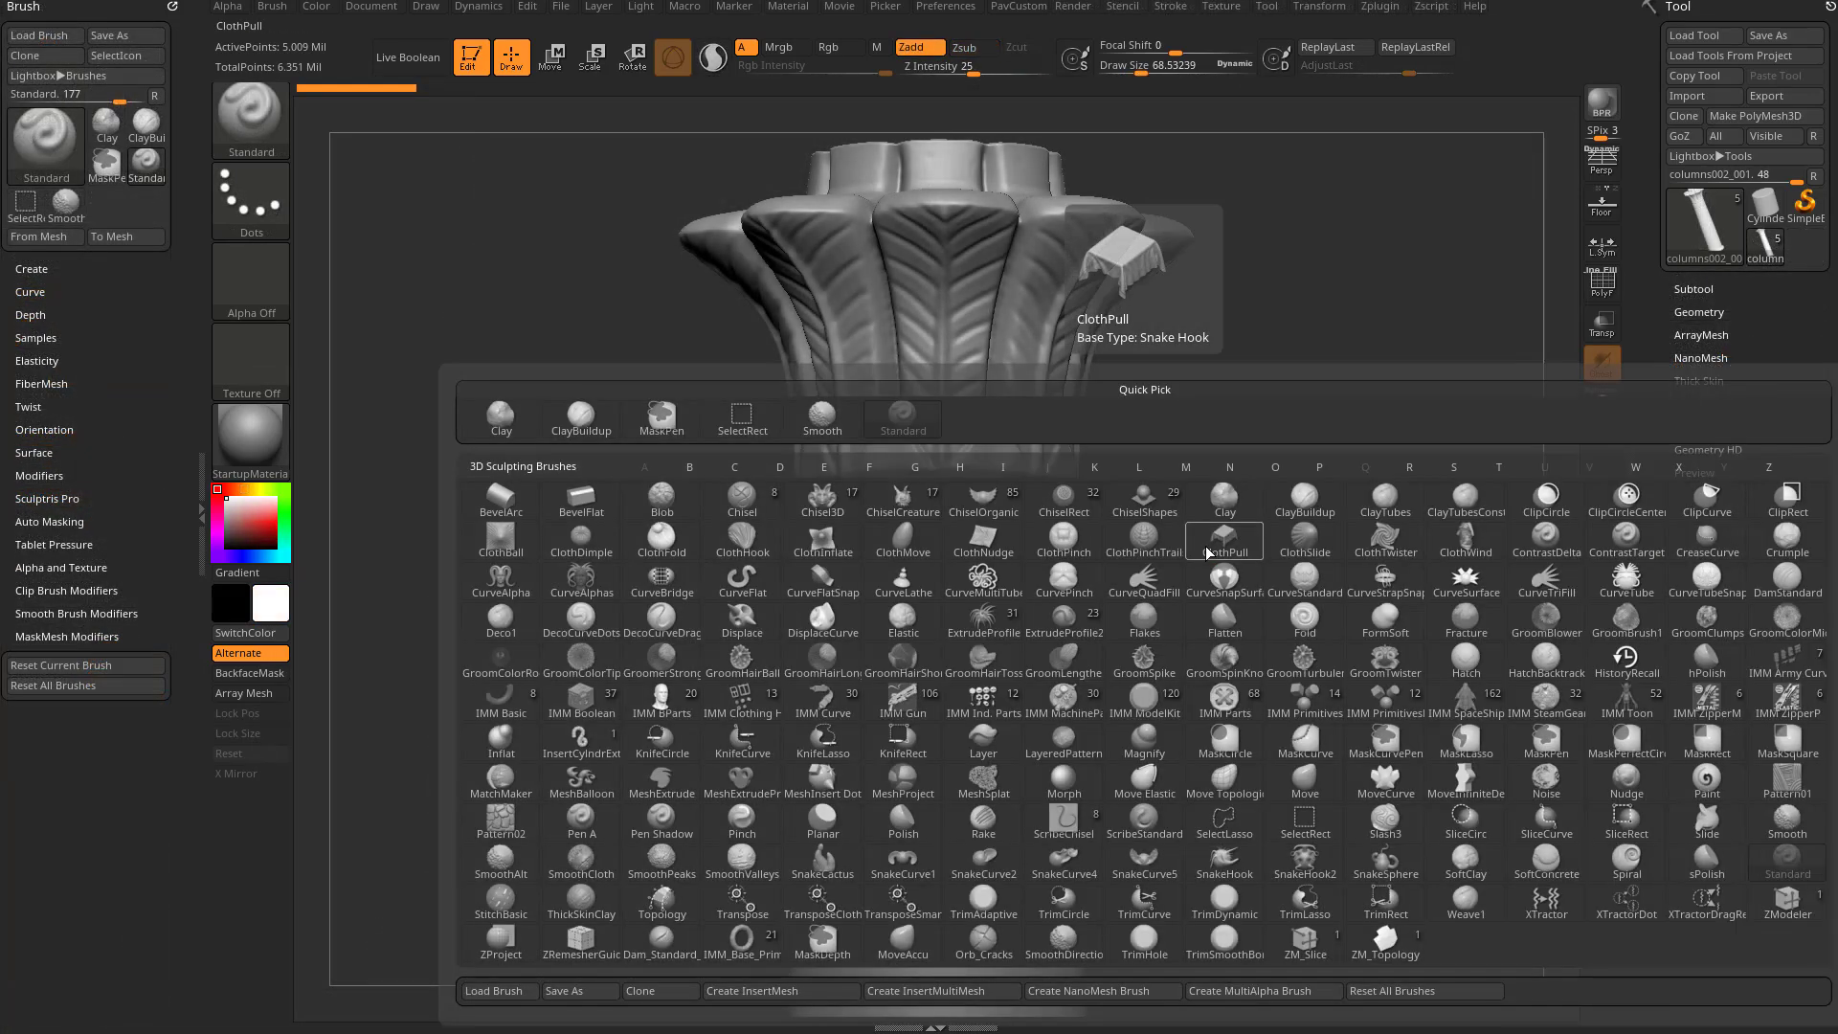
Select the ScribeChisel brush and frame the upper shaft below the column's capital
{"action": "key", "text": "s"}
{"action": "left_click", "coordinate": [1076, 816]}
{"action": "left_click_drag", "start_coordinate": [1285, 655], "coordinate": [1264, 542], "text": "alt"}
Try two slanted ScribeChisel grooves on the upper shaft below the ring moulding and undo both
{"action": "left_click_drag", "start_coordinate": [886, 769], "coordinate": [887, 820]}
{"action": "left_click_drag", "start_coordinate": [1206, 678], "coordinate": [1184, 609], "text": "alt"}
{"action": "left_click_drag", "start_coordinate": [1183, 609], "coordinate": [1067, 681]}
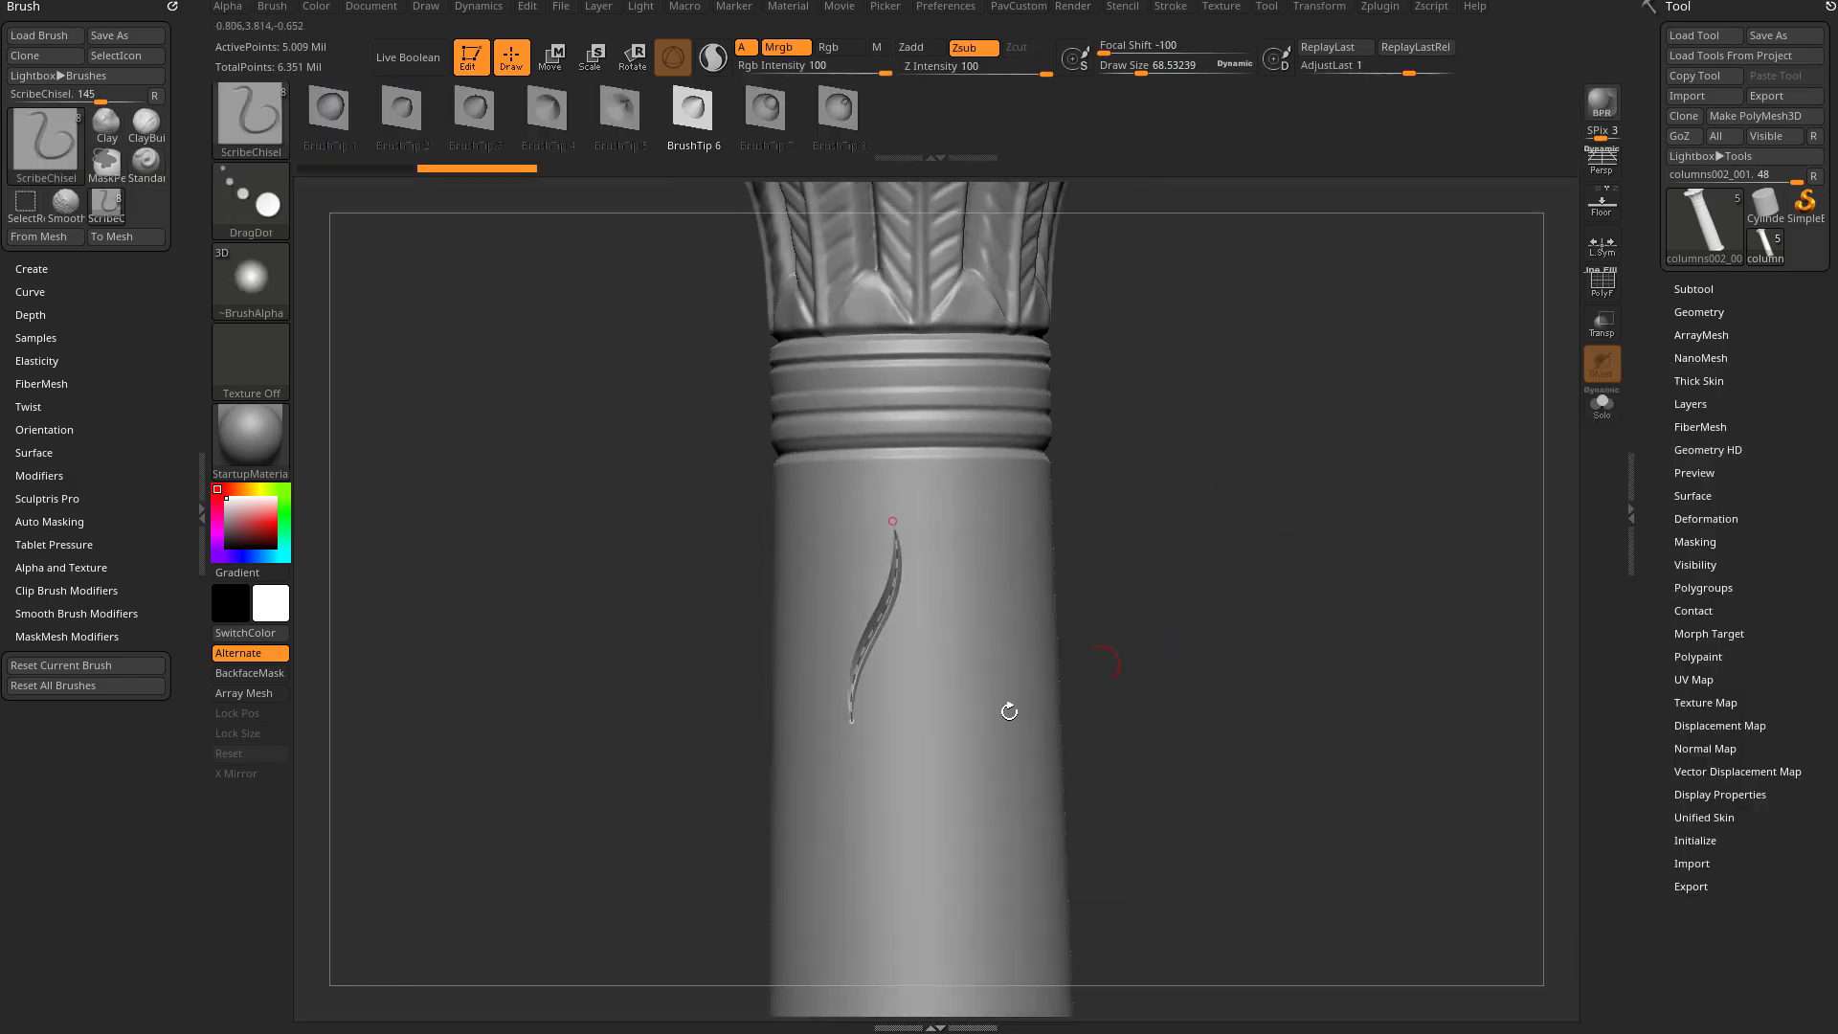
{"action": "left_click_drag", "start_coordinate": [910, 772], "coordinate": [914, 778]}
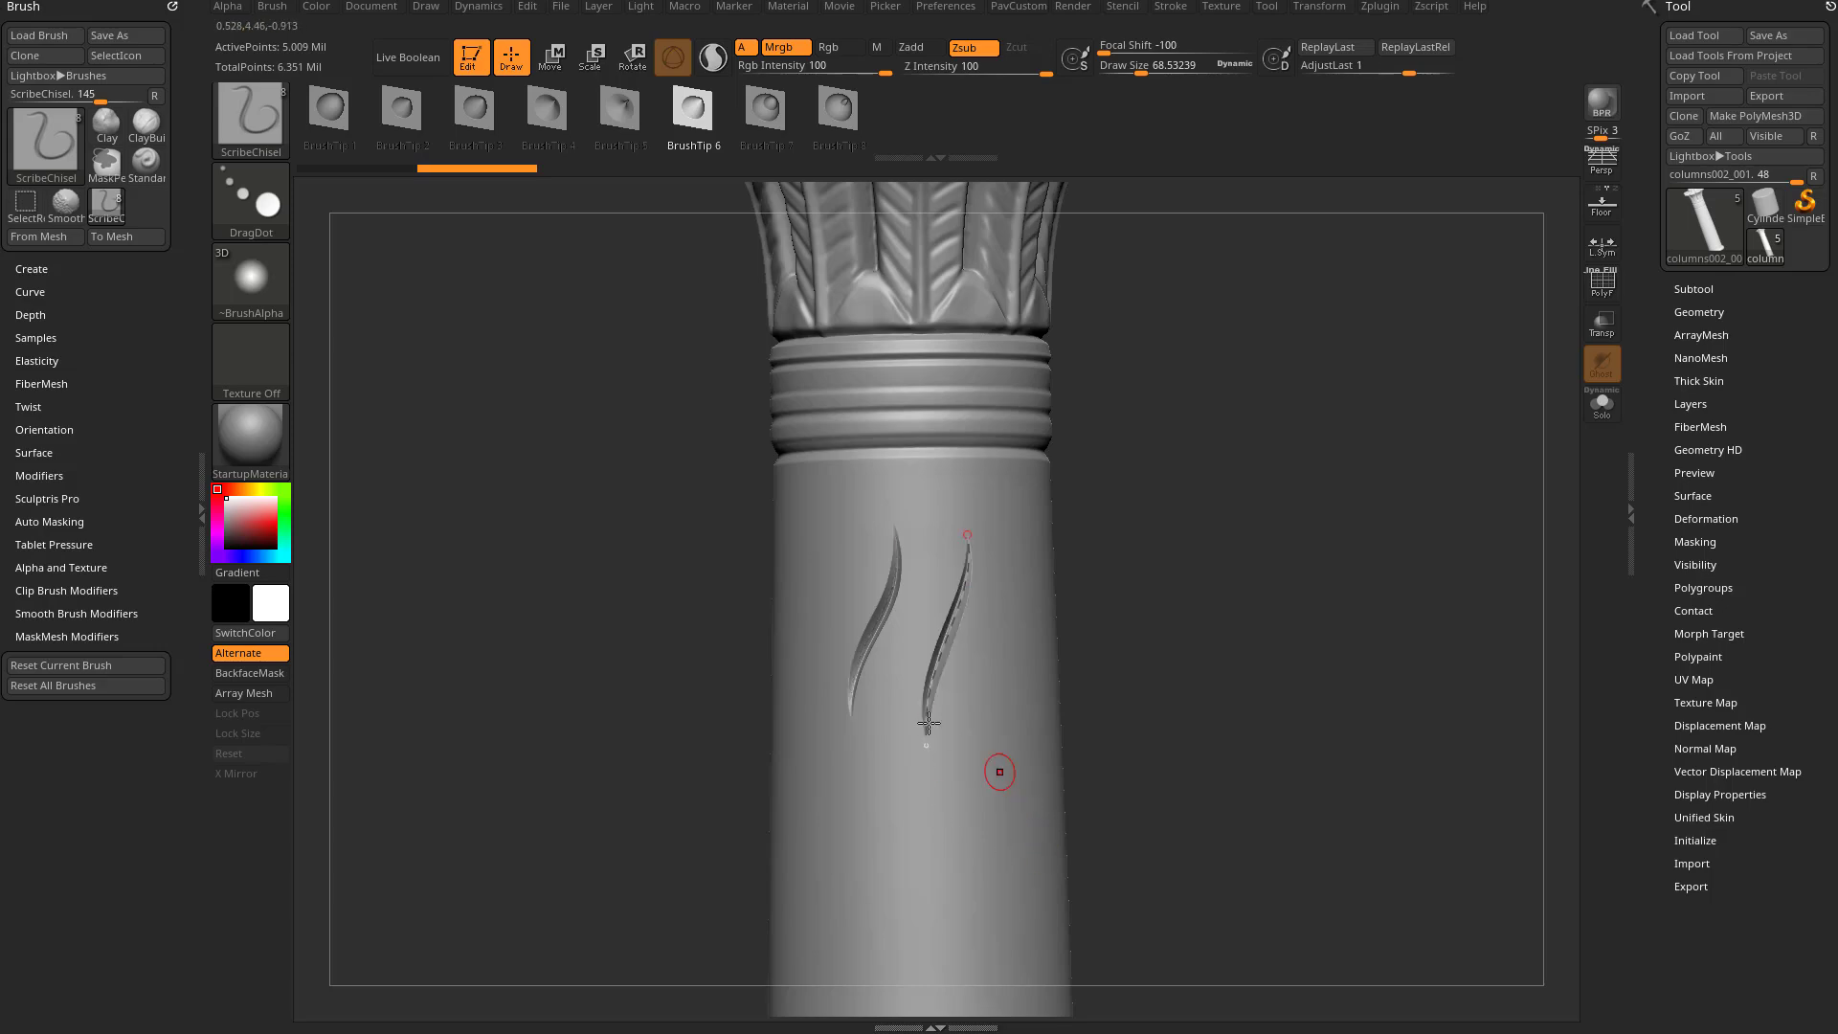
{"action": "key", "text": "ctrl+z"}
{"action": "key", "text": "ctrl+z"}
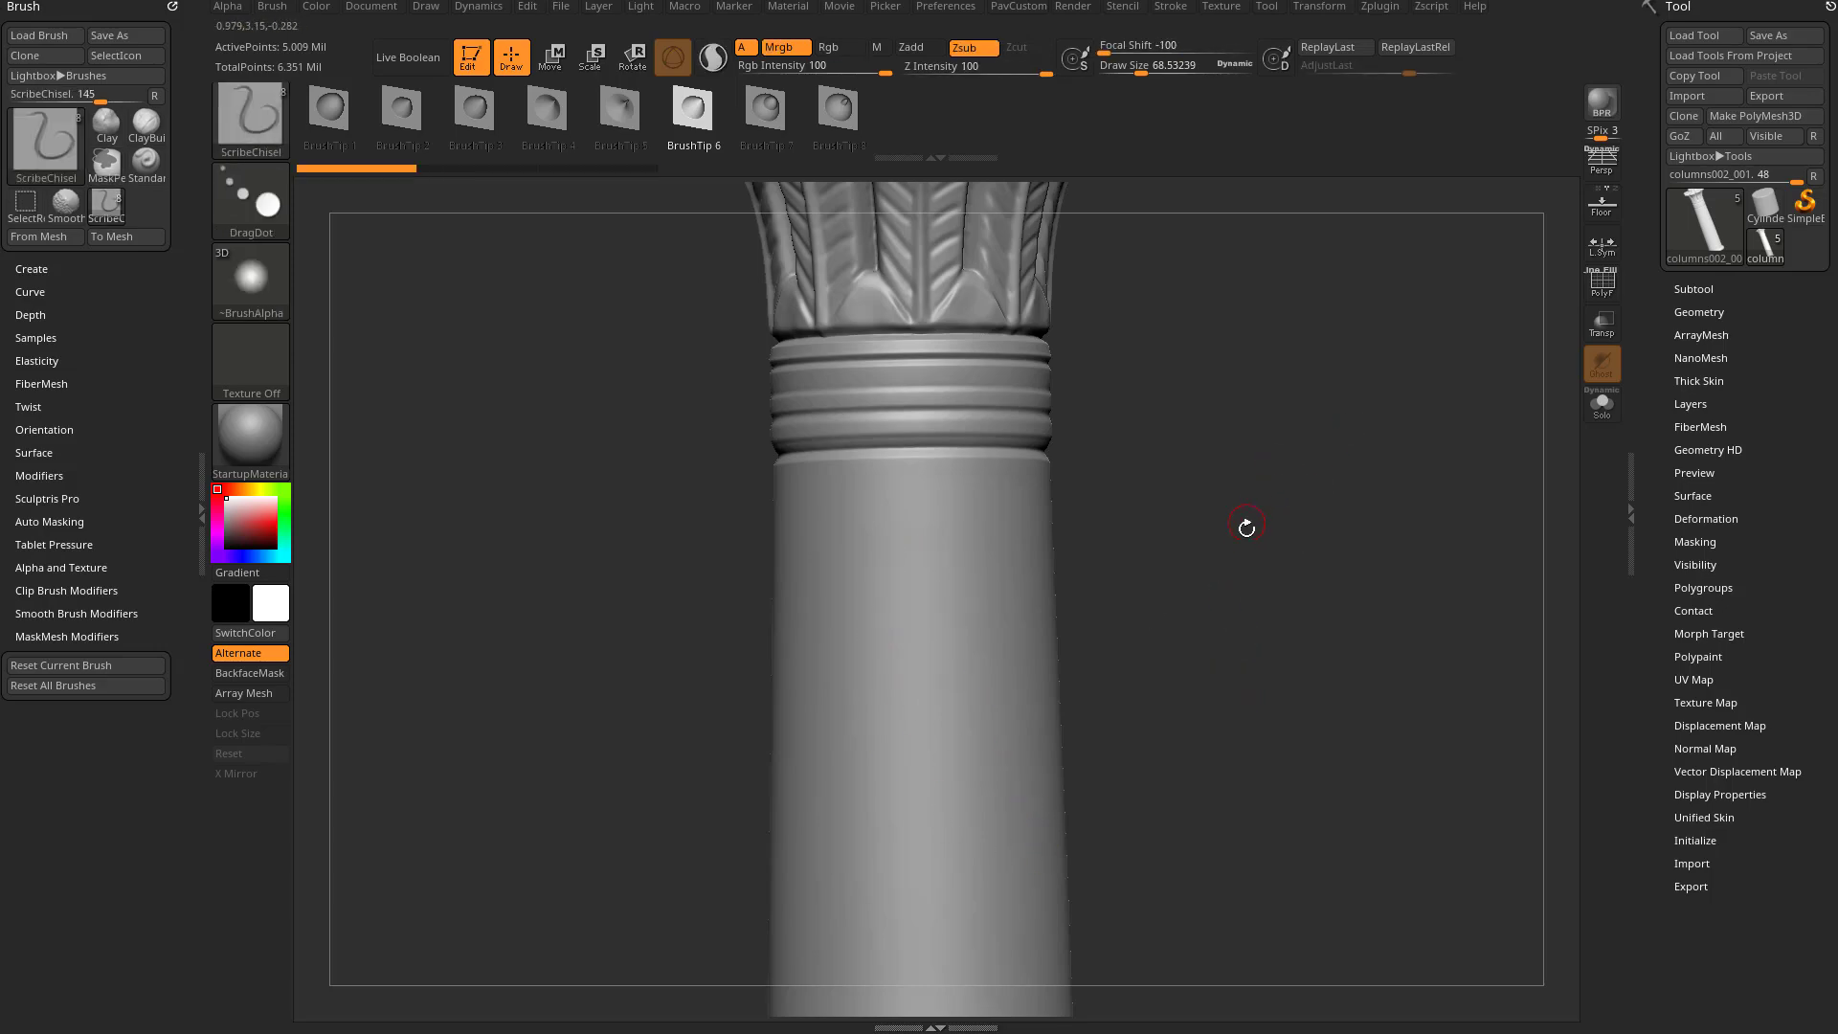
Select the CurveAlphas brush and draw an S-shaped tapered strand on the upper shaft below the ring moulding
{"action": "key", "text": "b"}
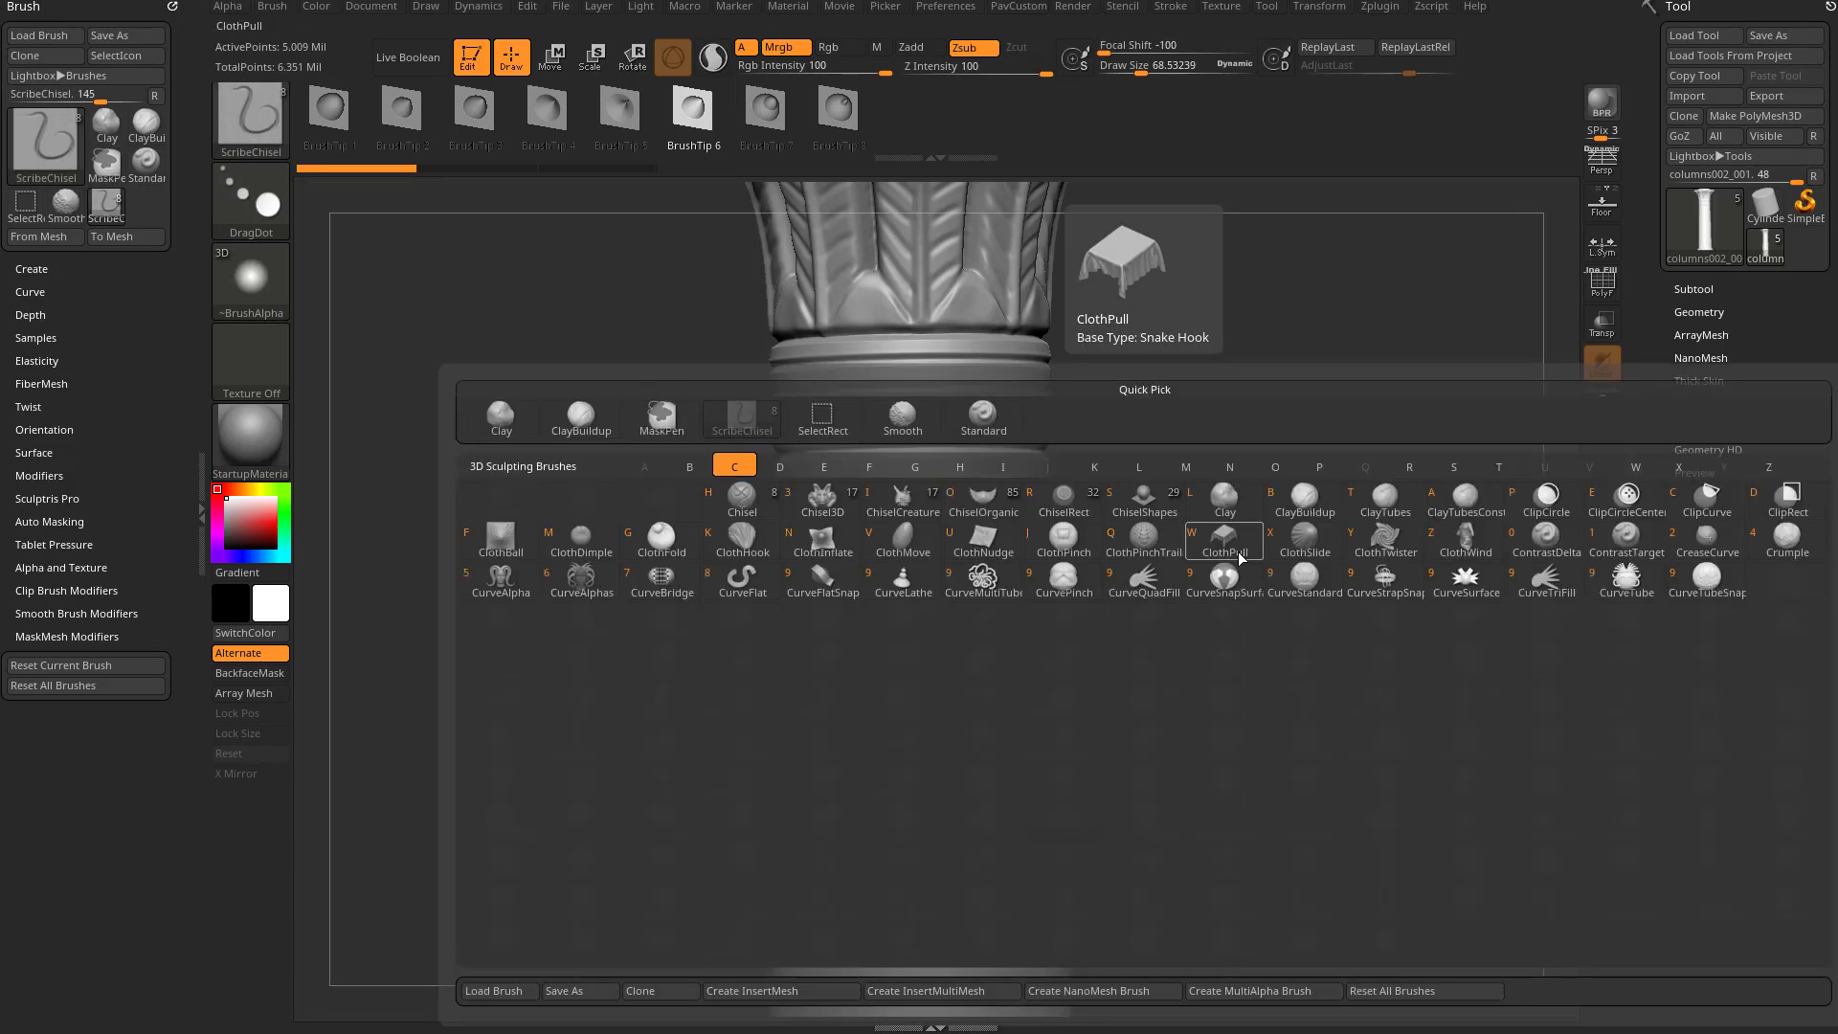
{"action": "left_click", "coordinate": [584, 584]}
{"action": "left_click_drag", "start_coordinate": [1311, 644], "coordinate": [523, 428]}
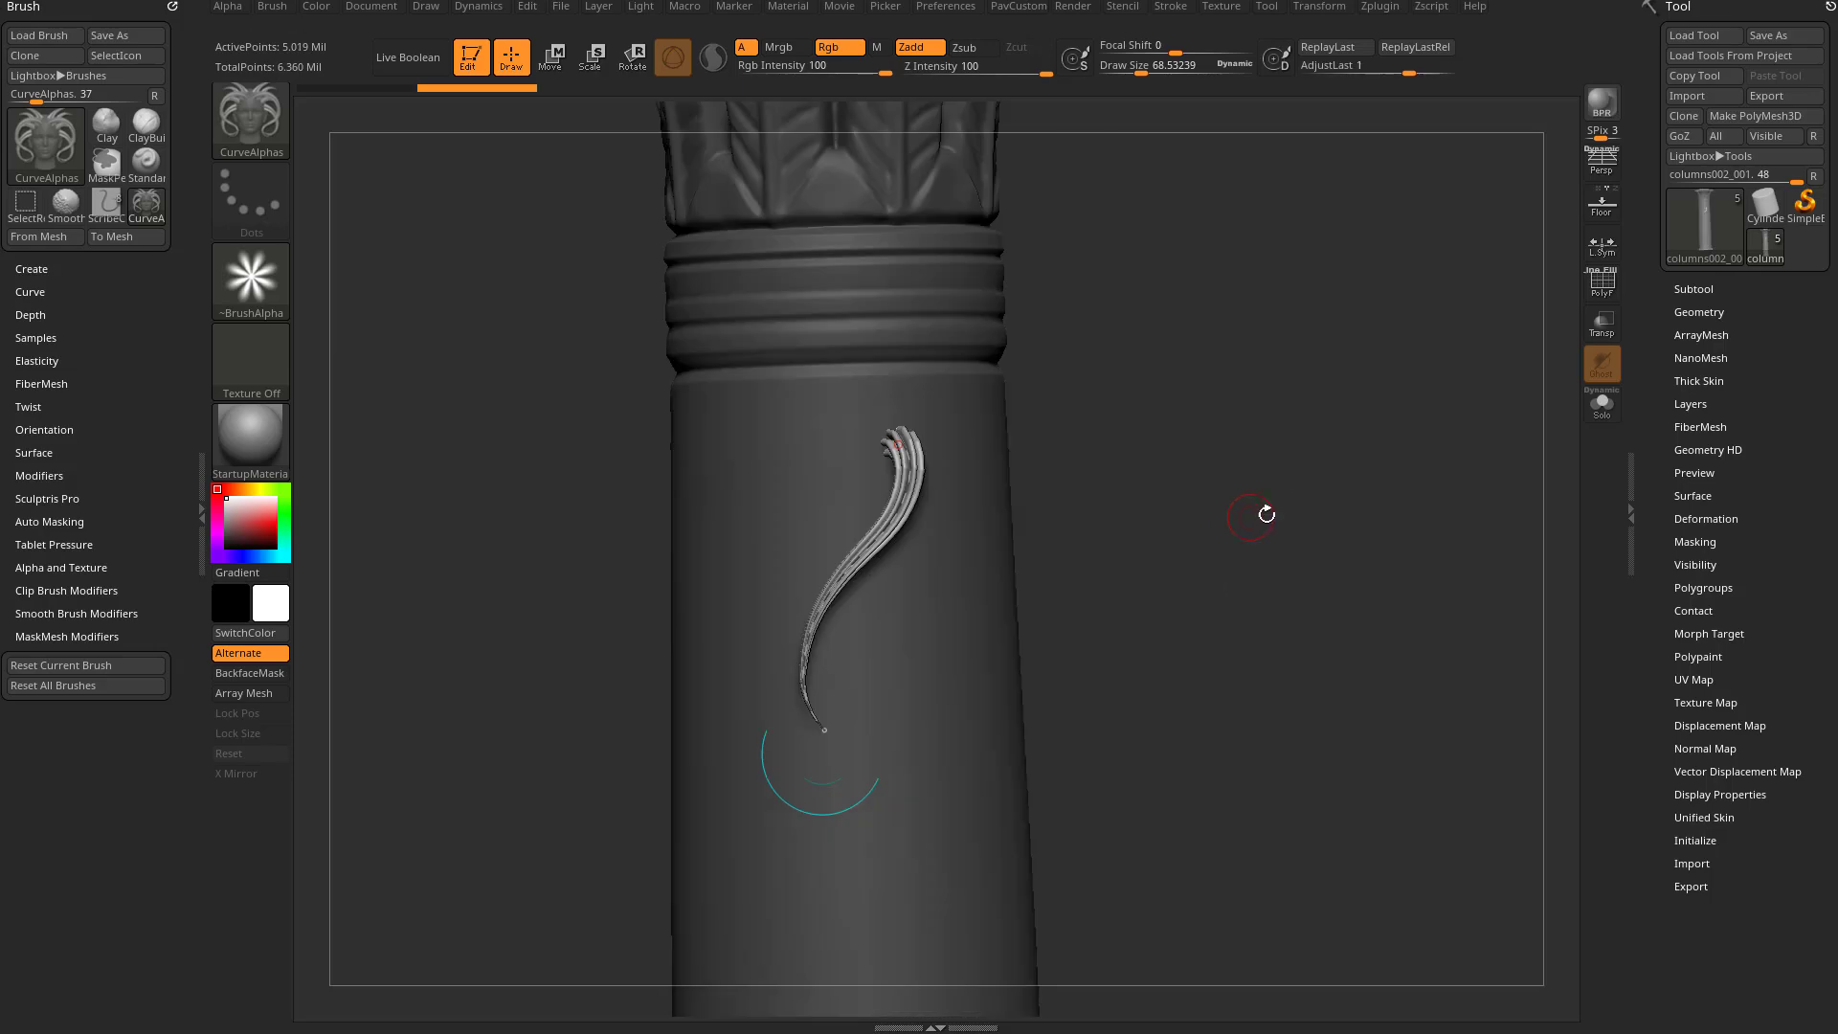
{"action": "left_click_drag", "start_coordinate": [1256, 517], "coordinate": [1141, 261]}
Dock the Stroke palette in the tray, expand its curve settings, and set Repel Strength to 0
{"action": "left_click", "coordinate": [1170, 6]}
{"action": "mouse_move", "coordinate": [1163, 21]}
{"action": "left_mouse_down"}
{"action": "mouse_move", "coordinate": [497, 103]}
{"action": "mouse_move", "coordinate": [77, 287]}
{"action": "left_mouse_up"}
{"action": "key", "text": "shift"}
{"action": "left_click", "coordinate": [69, 459]}
{"action": "left_click", "coordinate": [71, 437]}
{"action": "left_click", "coordinate": [70, 418]}
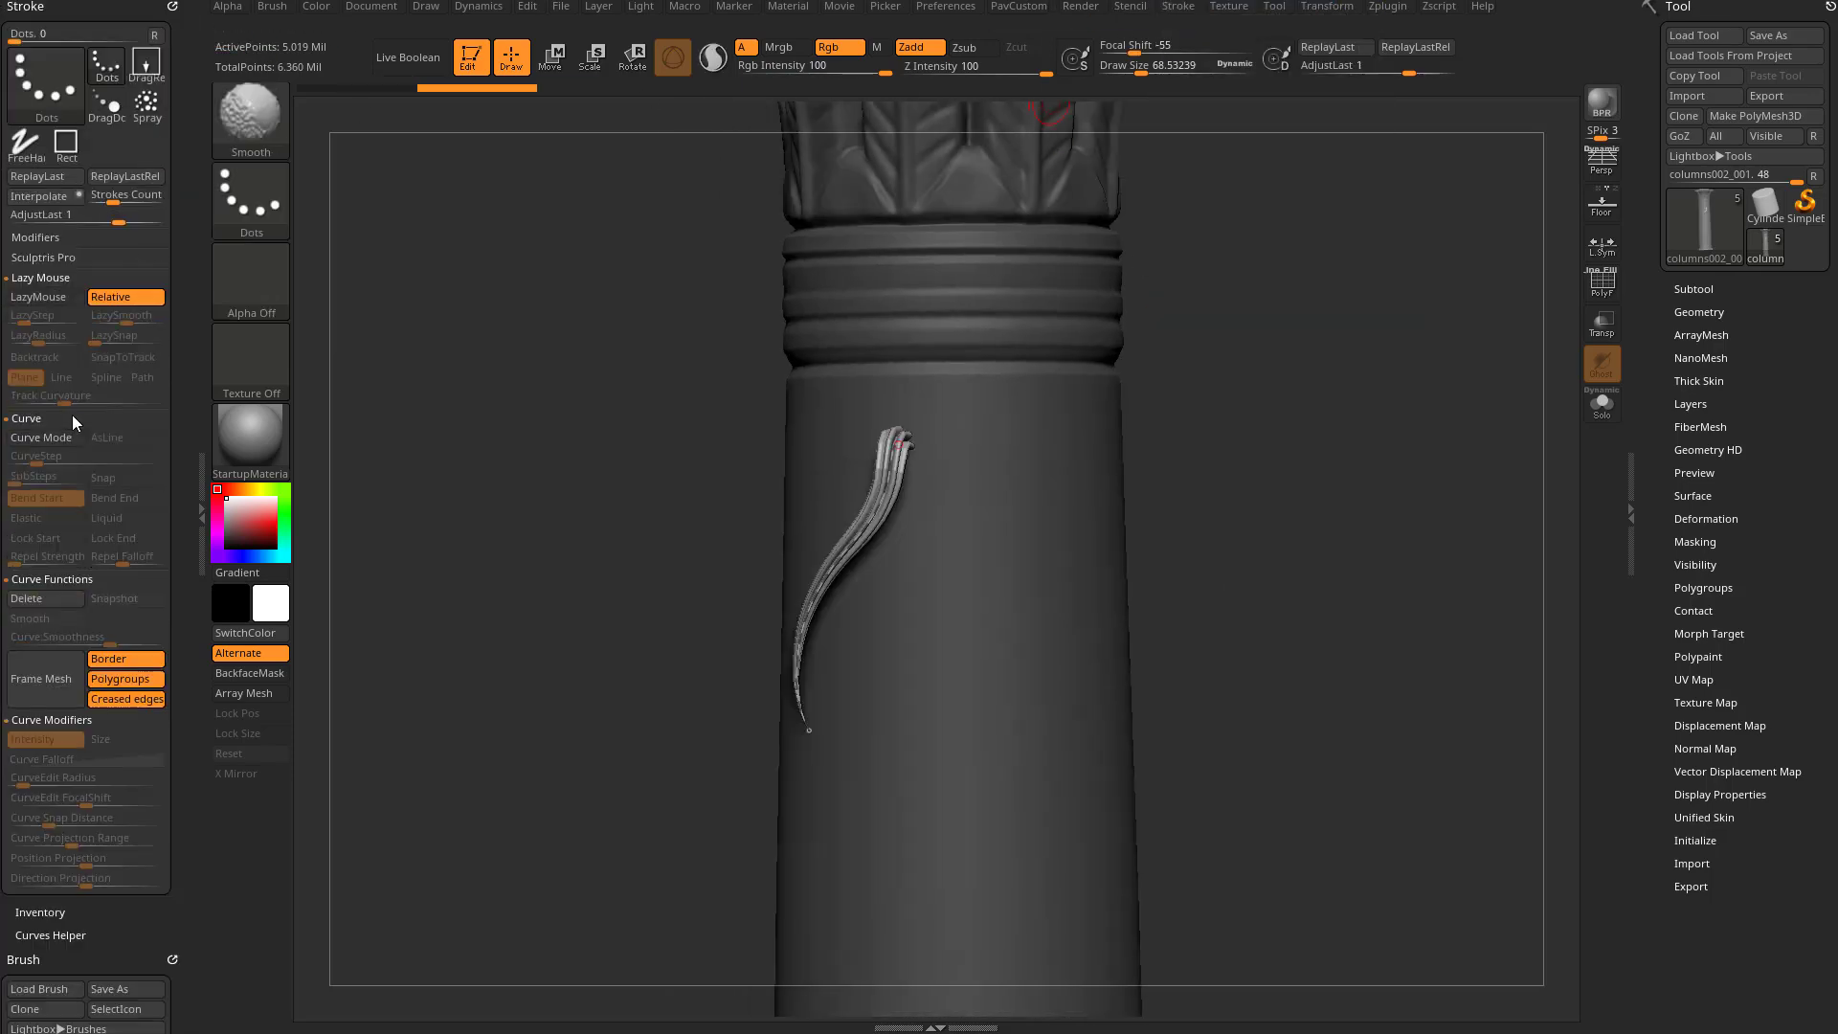
{"action": "left_click_drag", "start_coordinate": [51, 563], "coordinate": [14, 563]}
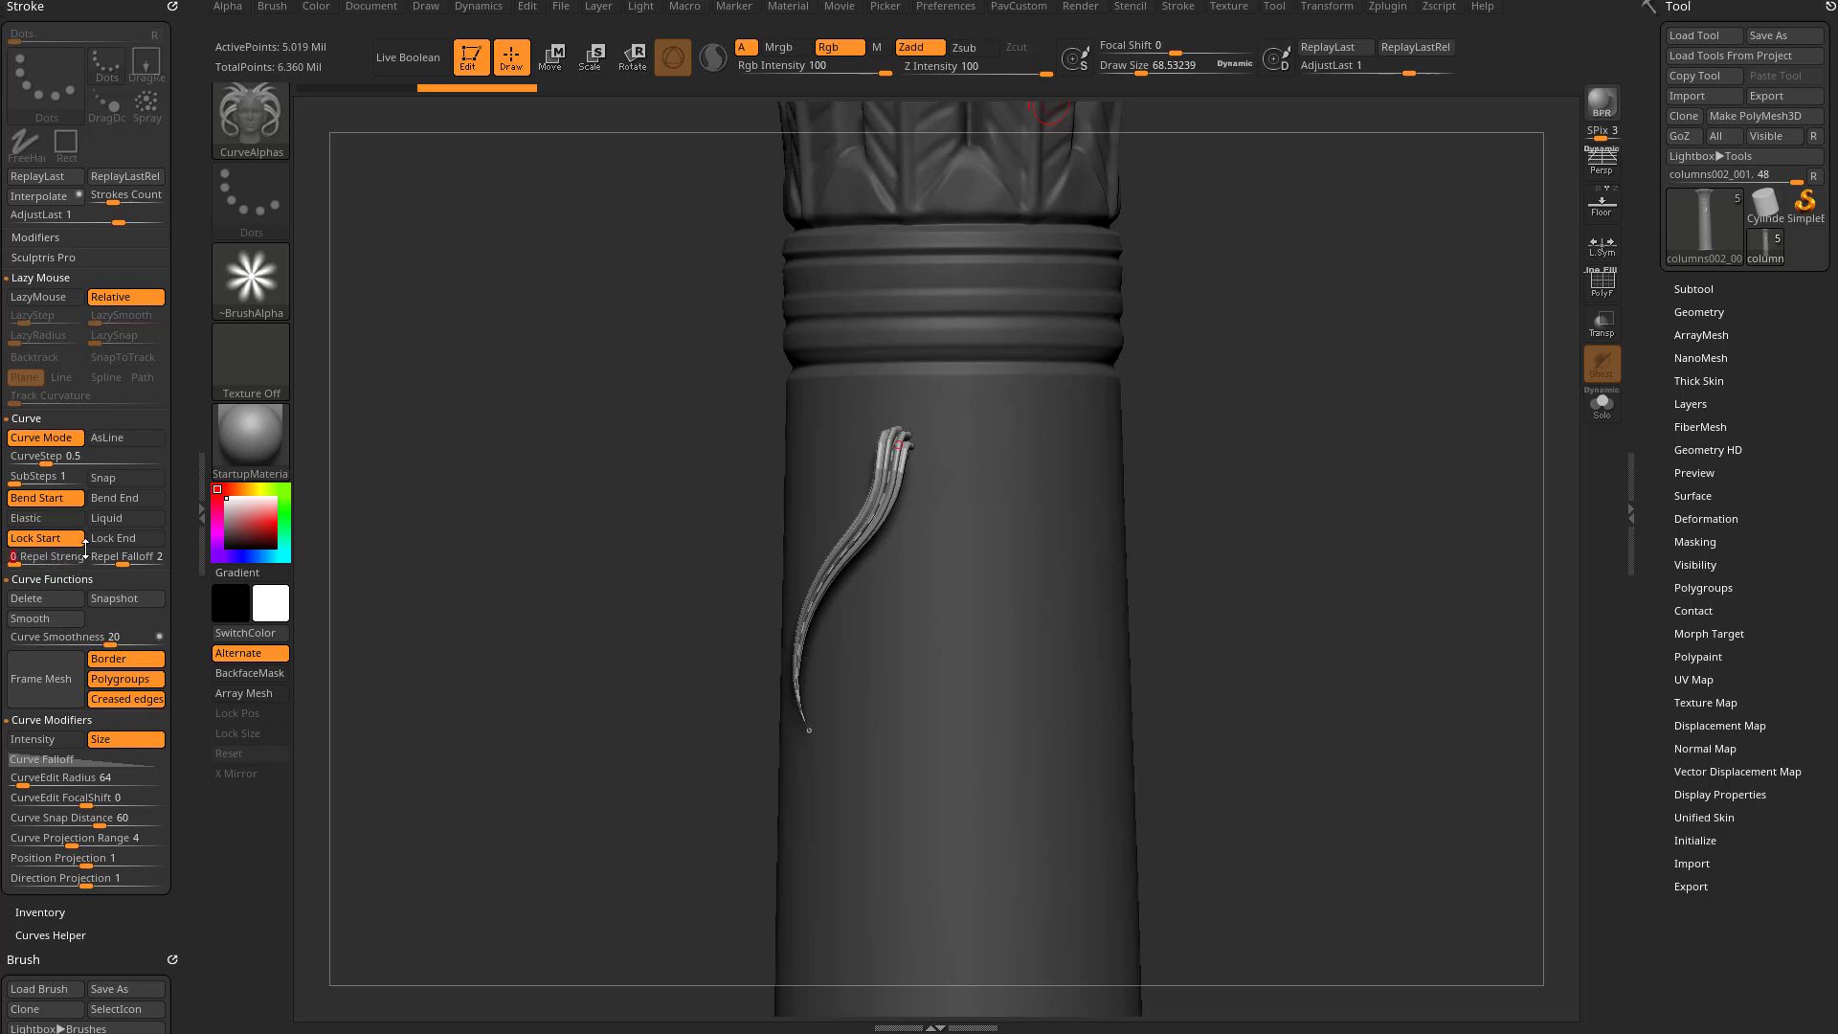
Draw a second S-shaped strand on the shaft beside the first and regenerate it along its curve
{"action": "left_click_drag", "start_coordinate": [1256, 529], "coordinate": [953, 459], "text": "alt"}
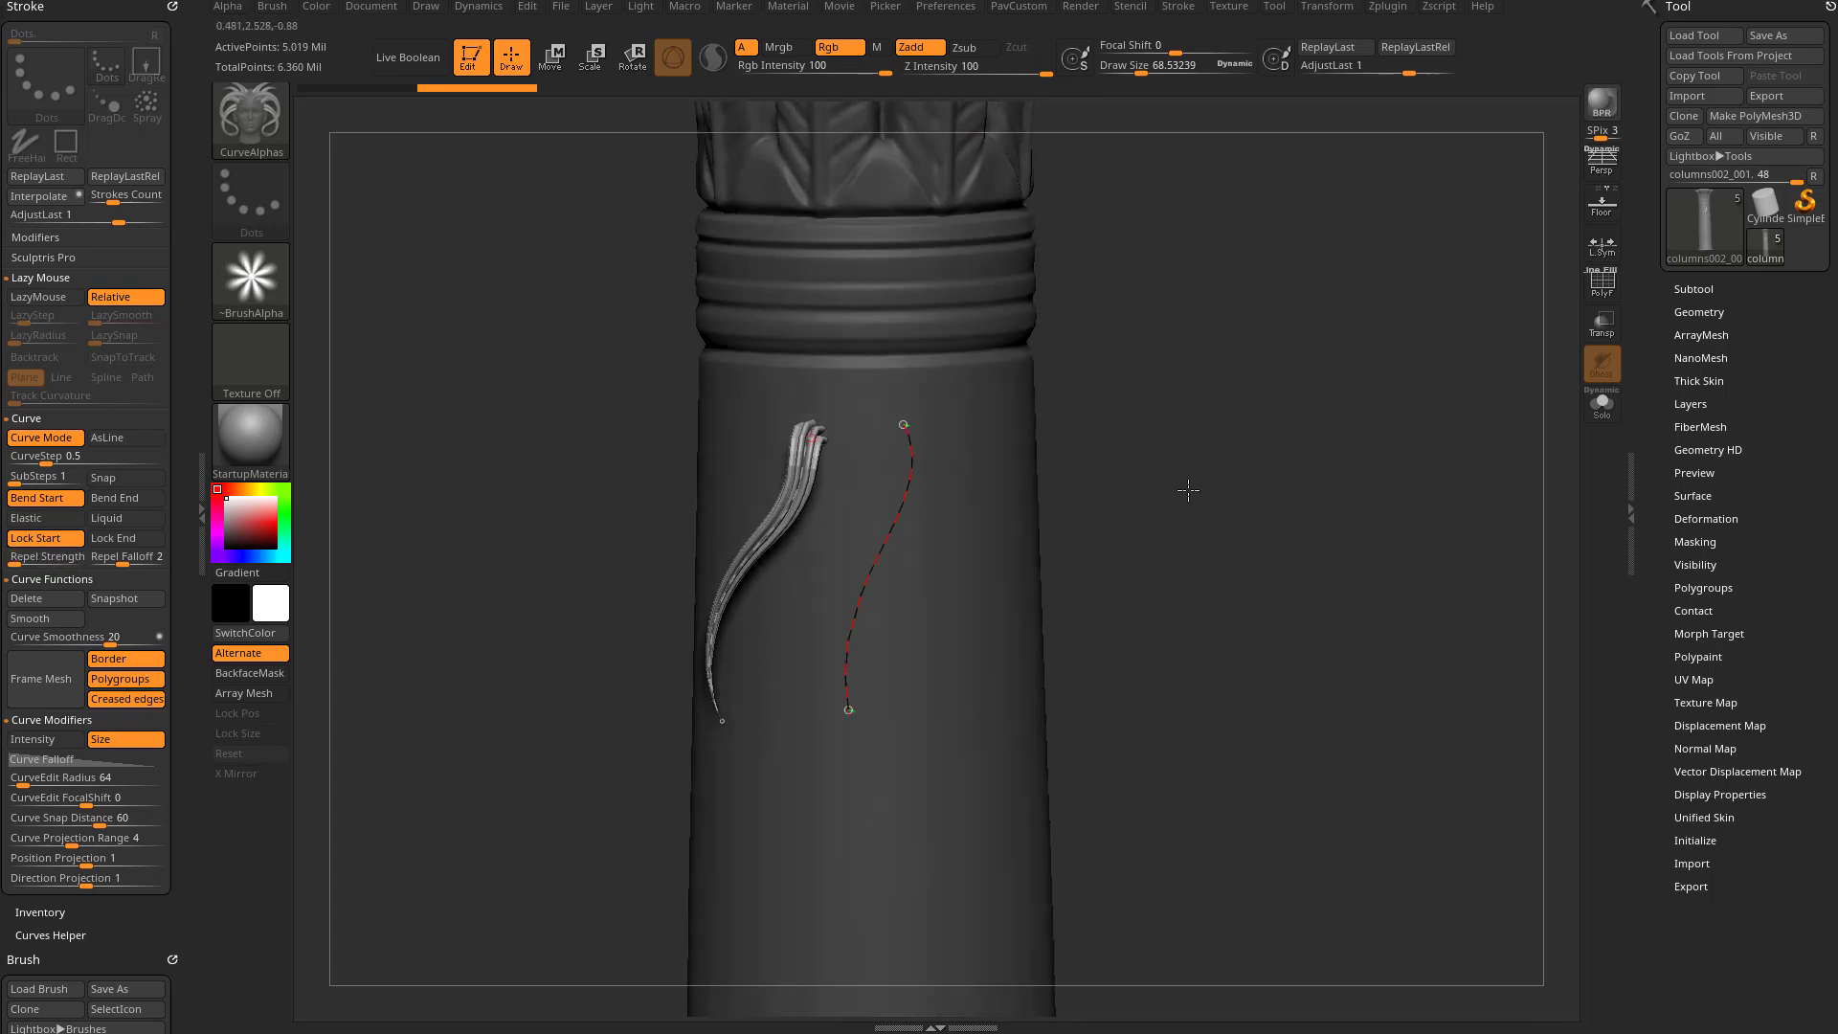
{"action": "left_click_drag", "start_coordinate": [1248, 481], "coordinate": [1072, 536]}
{"action": "left_click_drag", "start_coordinate": [973, 656], "coordinate": [823, 522]}
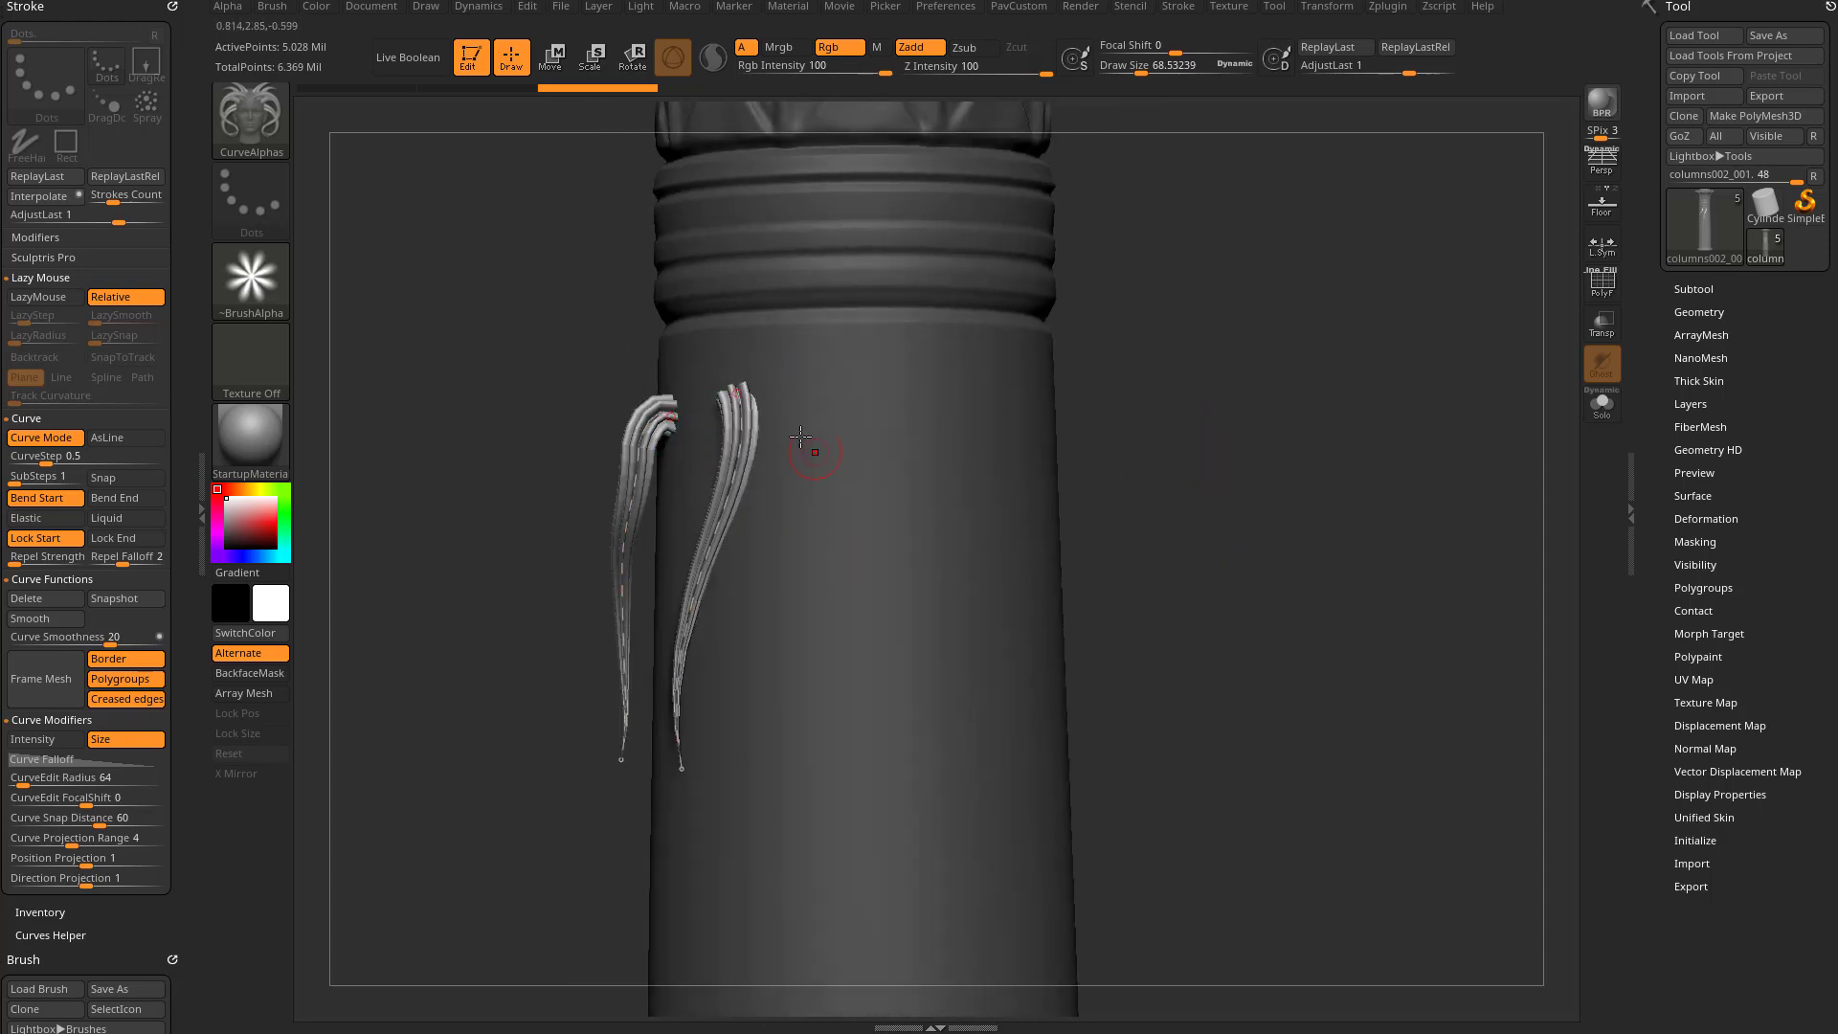
{"action": "left_click", "coordinate": [726, 511]}
{"action": "left_click_drag", "start_coordinate": [1206, 402], "coordinate": [1369, 402]}
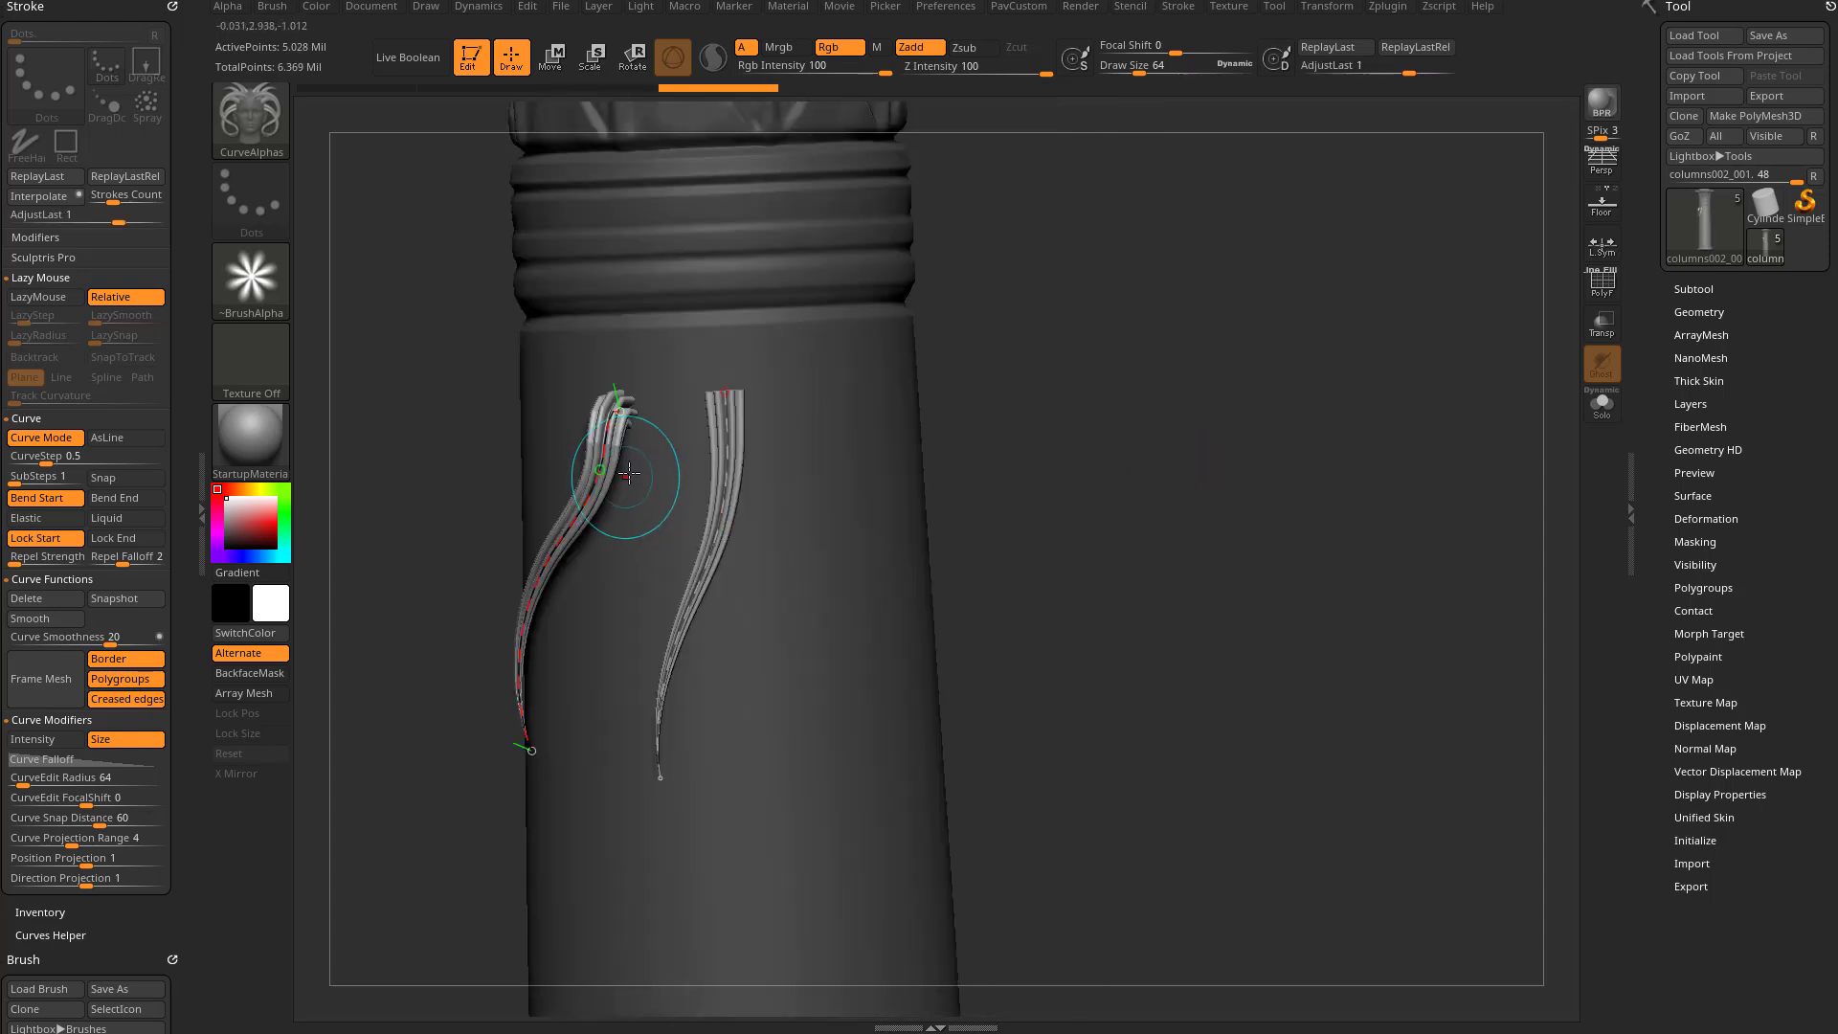
Reshape the two strands by pulling their curves and lower ends so they run straighter down the shaft
{"action": "mouse_move", "coordinate": [601, 481]}
{"action": "left_mouse_down"}
{"action": "mouse_move", "coordinate": [567, 571]}
{"action": "mouse_move", "coordinate": [600, 595]}
{"action": "left_mouse_up"}
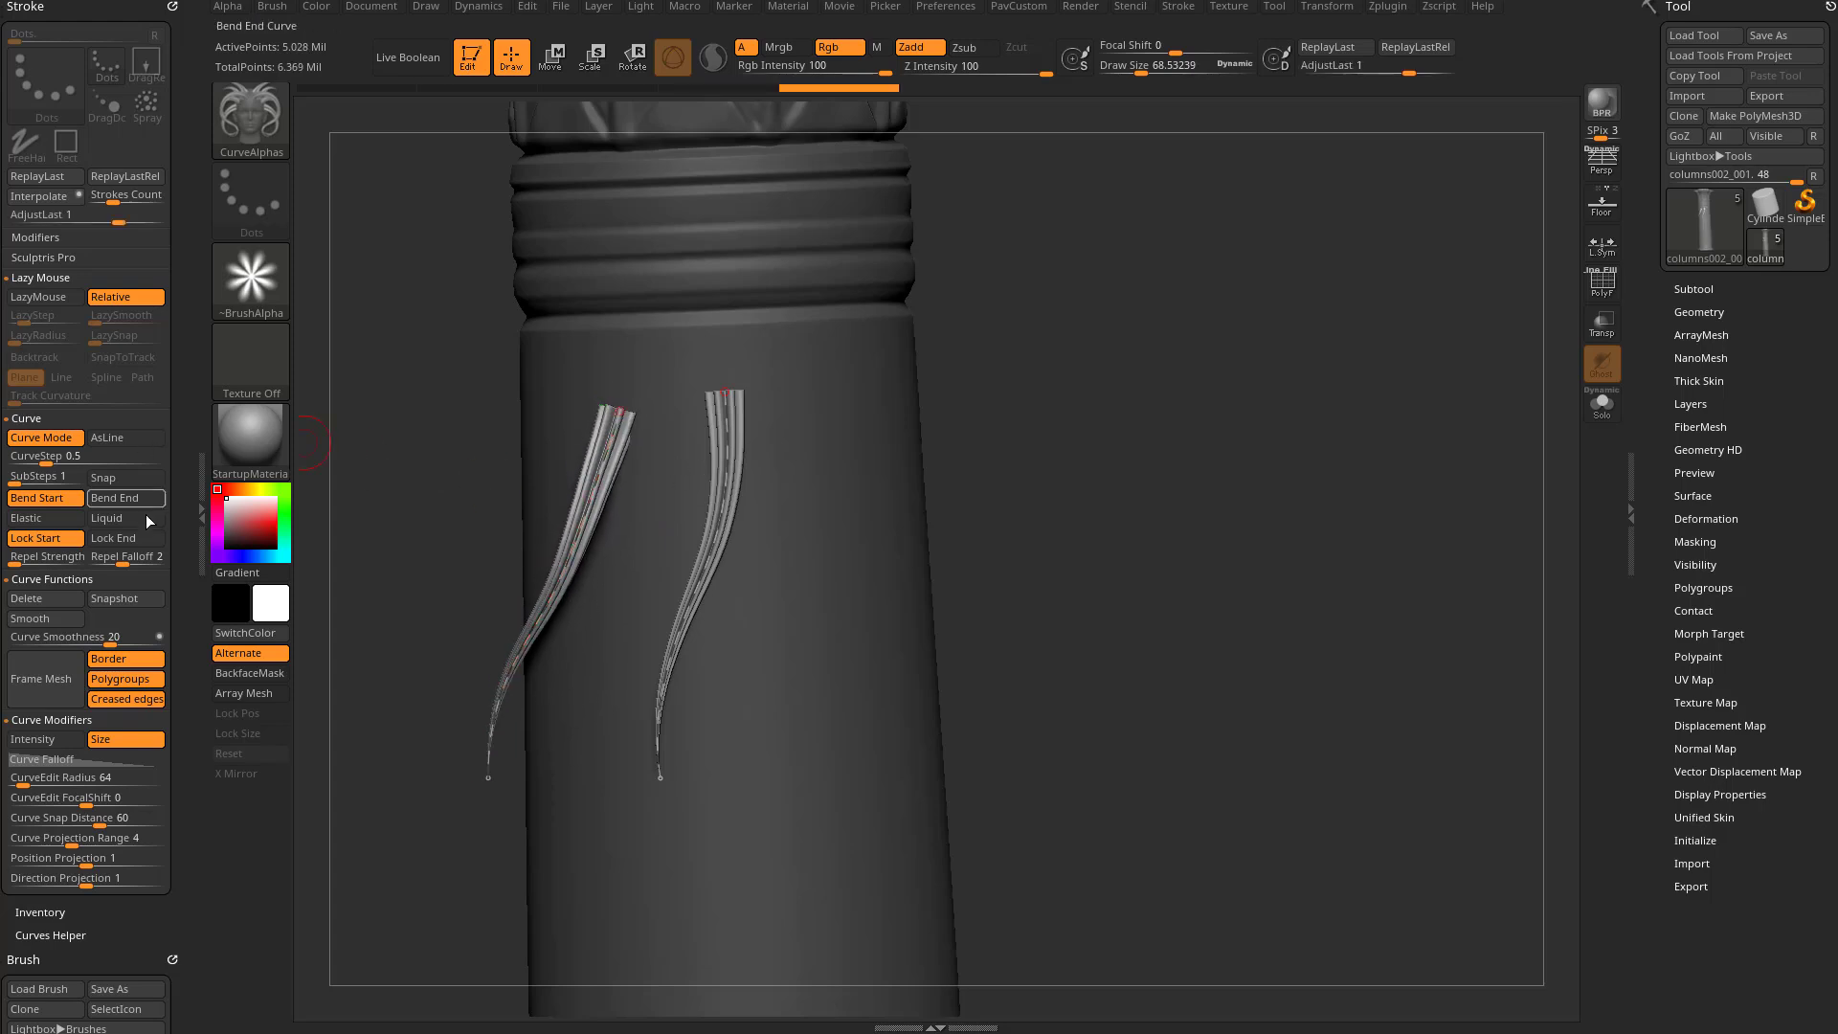
{"action": "left_click_drag", "start_coordinate": [1089, 485], "coordinate": [1215, 481]}
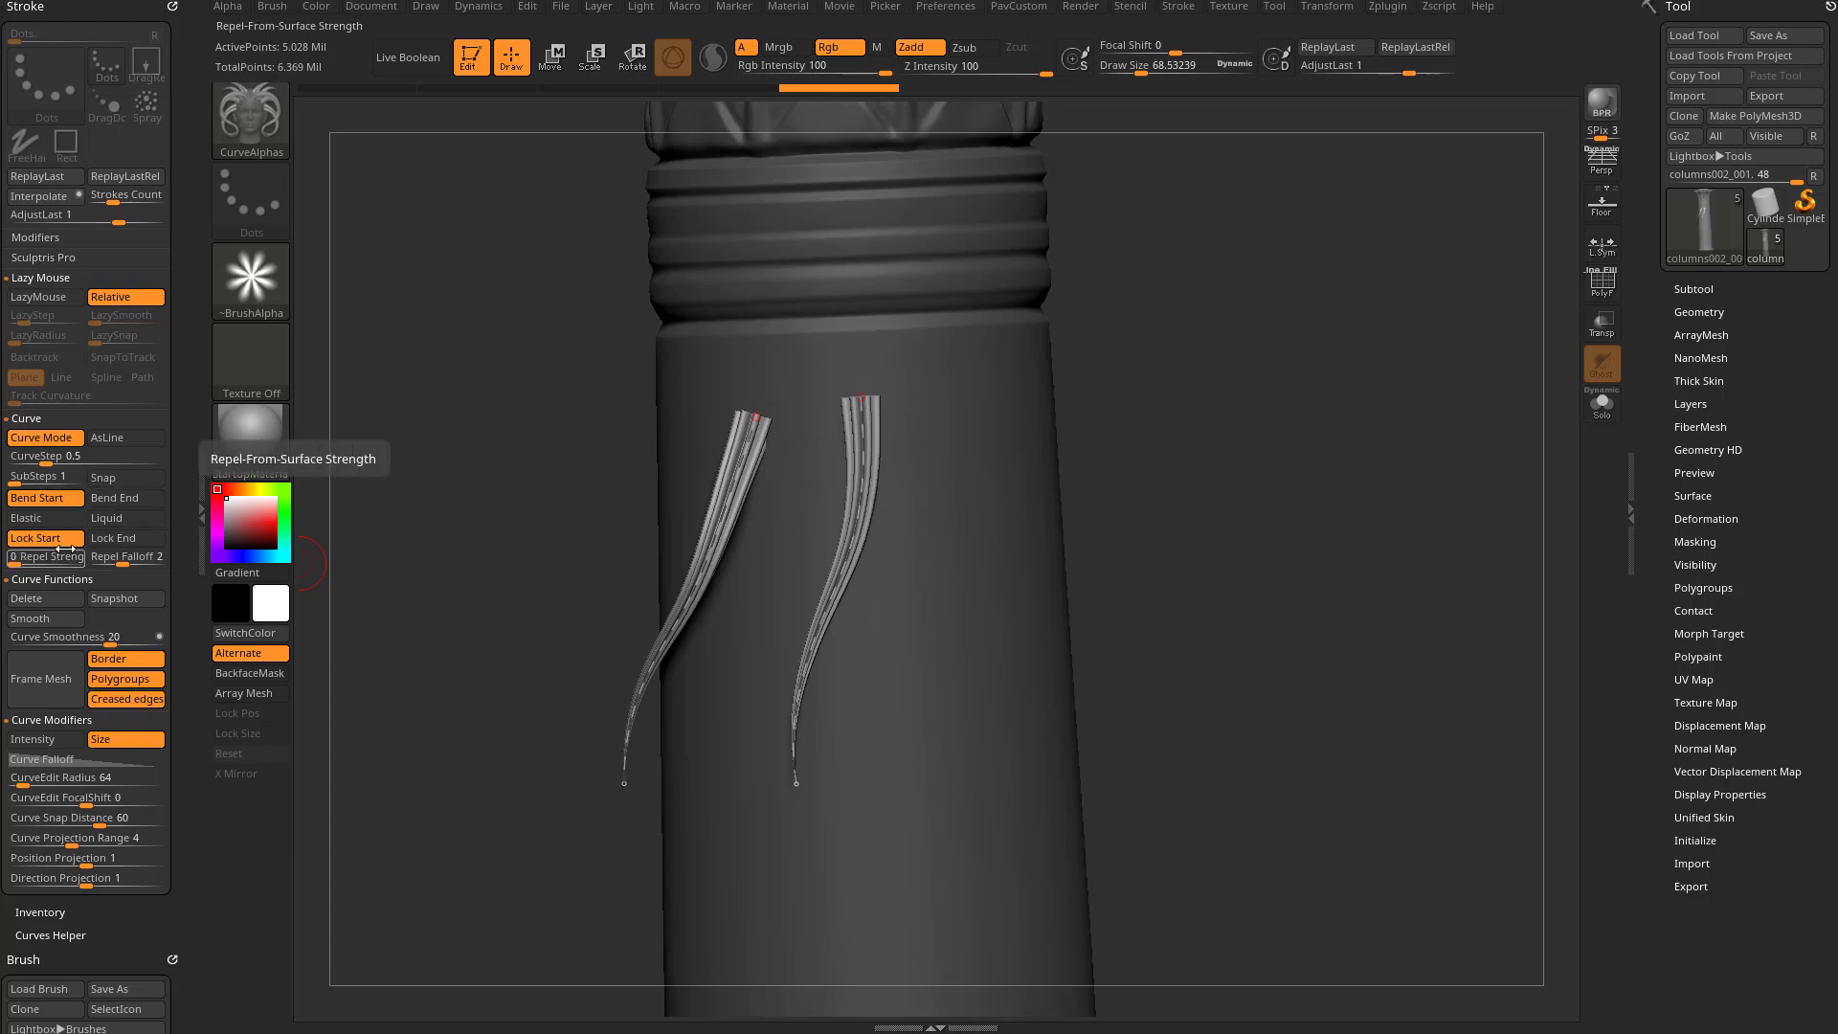
{"action": "left_click_drag", "start_coordinate": [641, 690], "coordinate": [778, 919]}
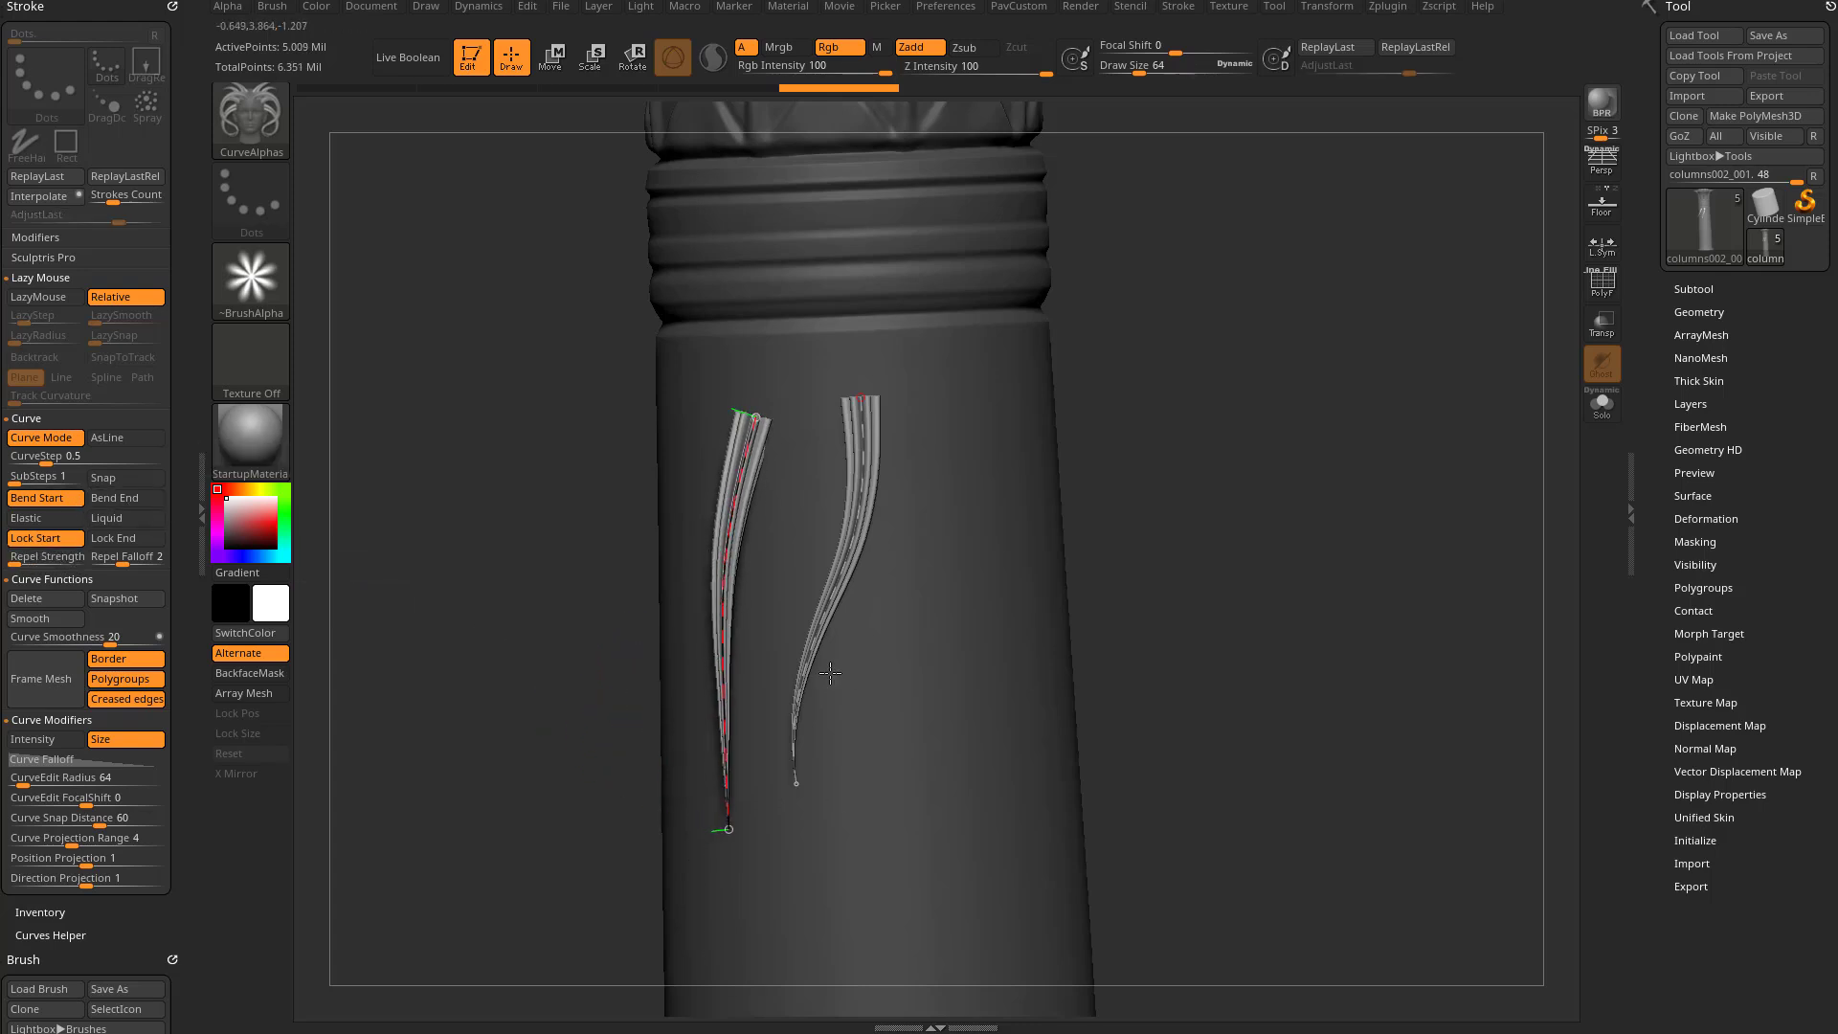
{"action": "left_click_drag", "start_coordinate": [807, 648], "coordinate": [826, 916]}
{"action": "left_click_drag", "start_coordinate": [706, 533], "coordinate": [784, 831]}
{"action": "left_click_drag", "start_coordinate": [1339, 508], "coordinate": [1253, 506]}
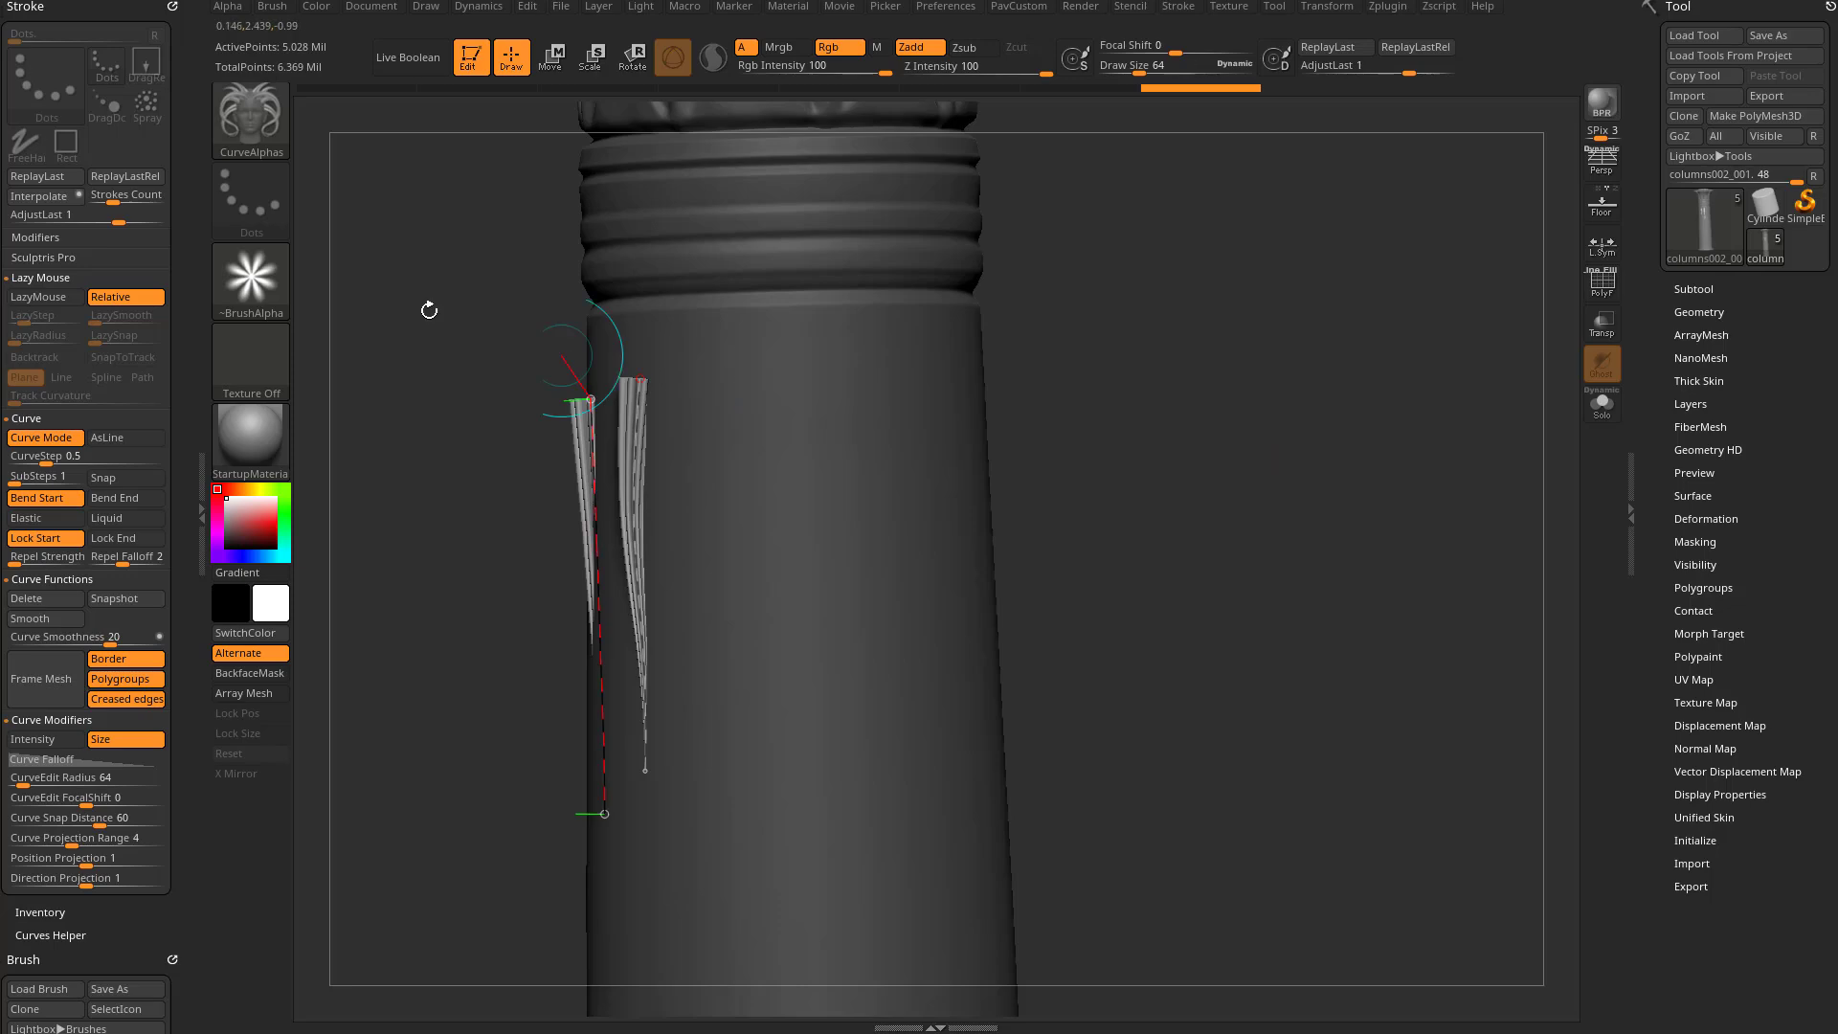
Set the CurveAlphas brush's Imbed depth to -30 and draw another curved strand farther around the shaft
{"action": "left_click_drag", "start_coordinate": [187, 372], "coordinate": [186, 34]}
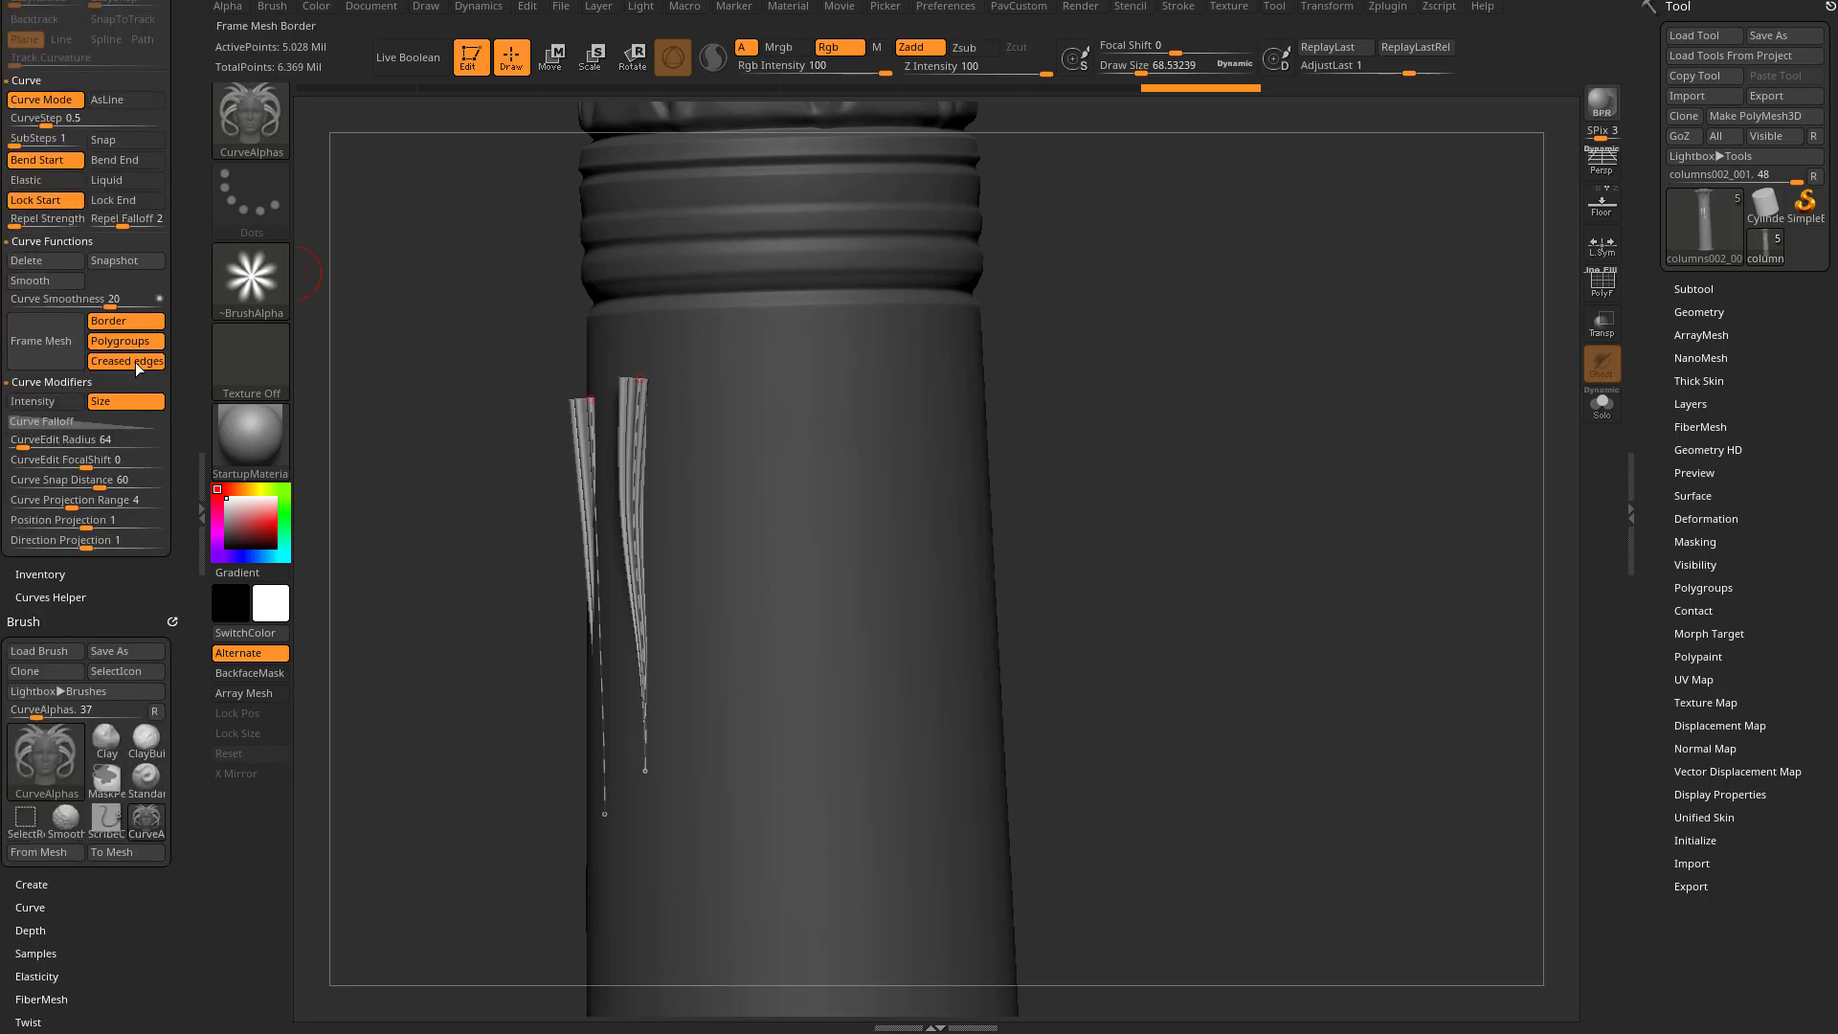
{"action": "mouse_move", "coordinate": [63, 603]}
{"action": "left_mouse_down"}
{"action": "mouse_move", "coordinate": [123, 538]}
{"action": "mouse_move", "coordinate": [124, 368]}
{"action": "left_mouse_up"}
{"action": "left_click", "coordinate": [38, 652], "text": "shift"}
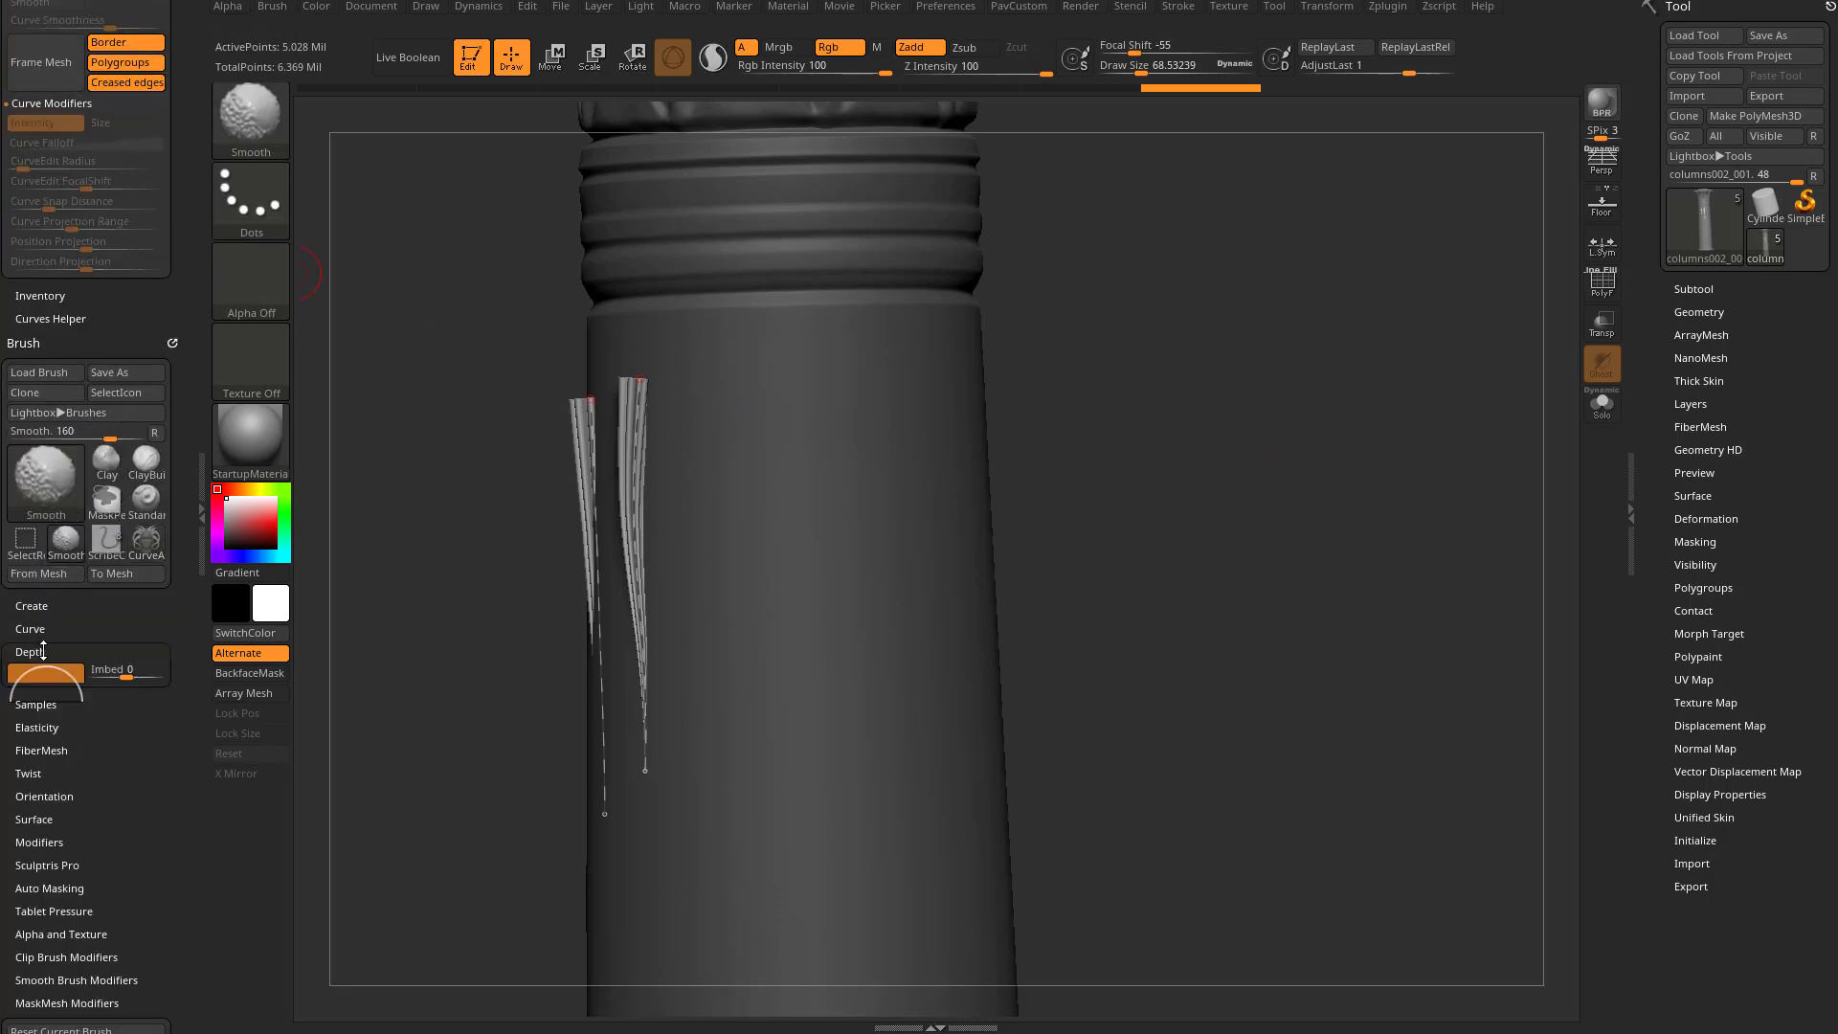
{"action": "left_click_drag", "start_coordinate": [76, 576], "coordinate": [76, 490]}
{"action": "left_click_drag", "start_coordinate": [47, 615], "coordinate": [47, 627]}
{"action": "mouse_move", "coordinate": [1187, 519]}
{"action": "left_mouse_down", "text": "alt"}
{"action": "mouse_move", "coordinate": [1126, 475]}
{"action": "mouse_move", "coordinate": [1066, 537]}
{"action": "mouse_move", "coordinate": [1149, 546]}
{"action": "left_mouse_up", "text": "alt"}
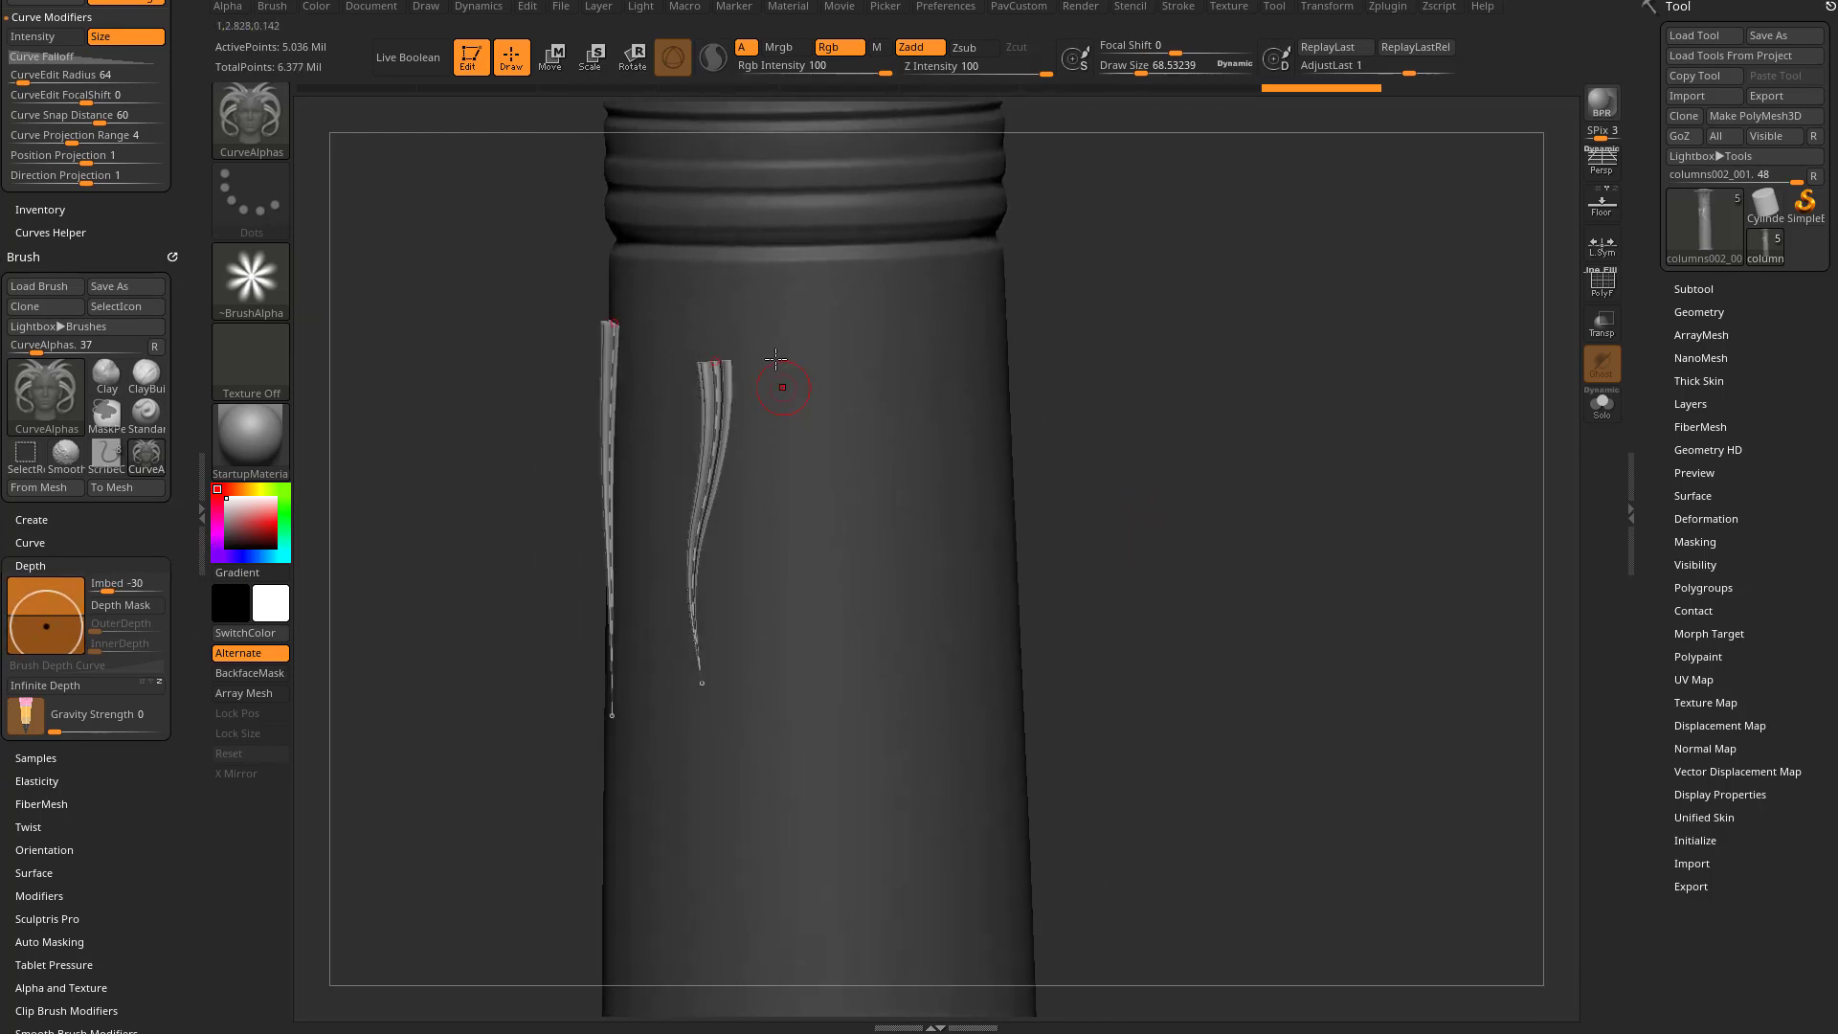
{"action": "left_click_drag", "start_coordinate": [1184, 407], "coordinate": [1083, 432]}
Change the brush alpha to the round Alpha 06 and update the strands with that profile
{"action": "left_click", "coordinate": [254, 282]}
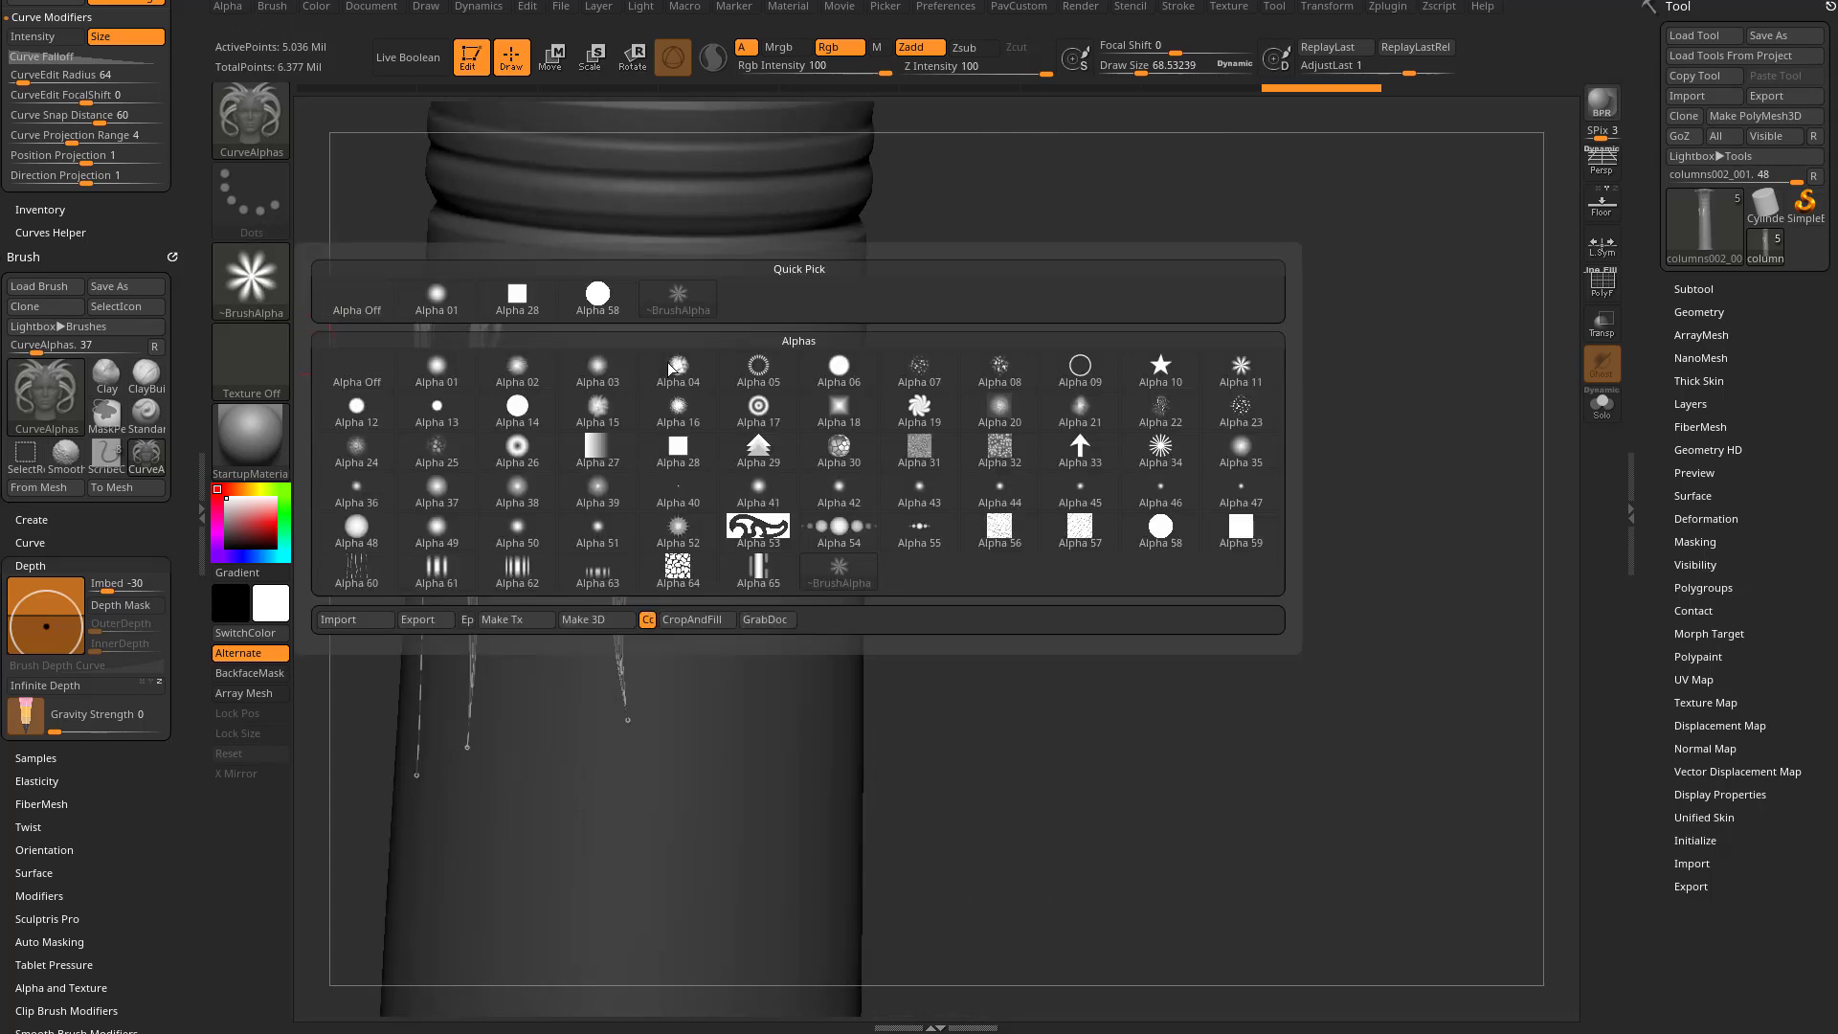
{"action": "left_click", "coordinate": [838, 365]}
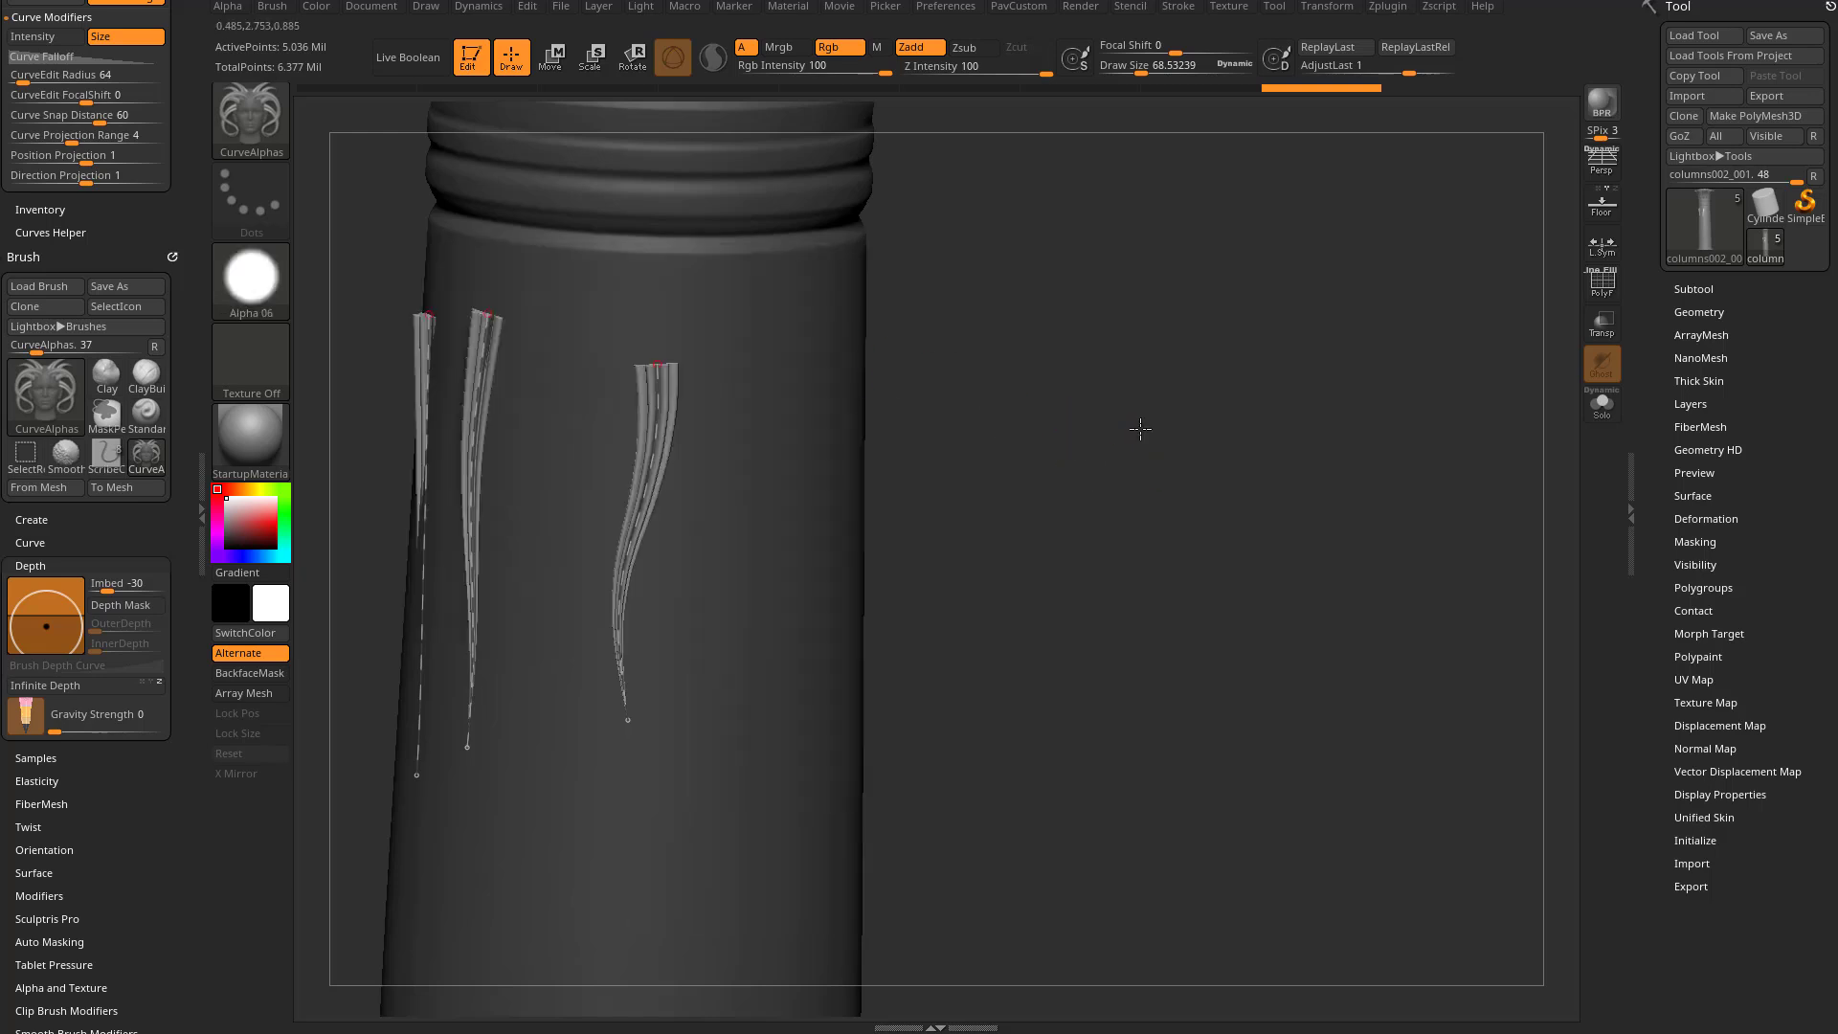
{"action": "left_click_drag", "start_coordinate": [1101, 427], "coordinate": [794, 418]}
{"action": "left_click", "coordinate": [794, 418]}
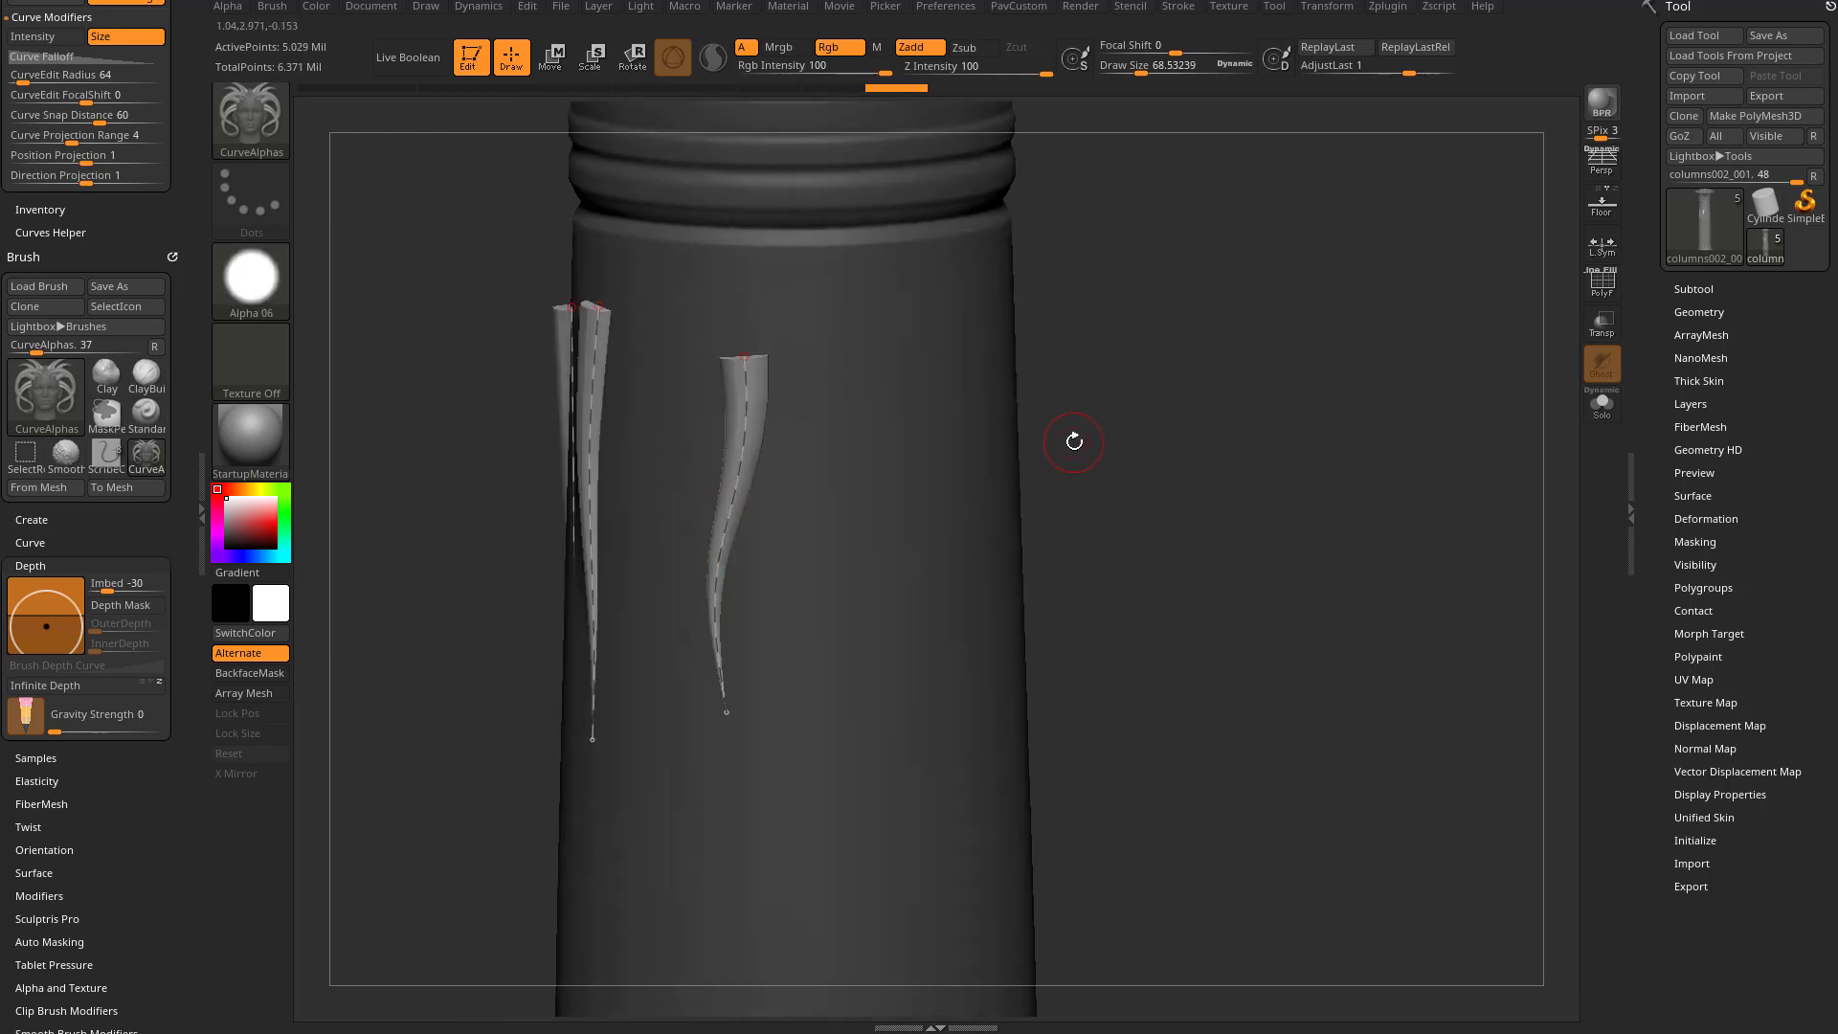
Change the brush alpha to the star-shaped Alpha 10 and update the strands with the star profile
{"action": "left_click", "coordinate": [251, 278]}
{"action": "mouse_move", "coordinate": [1072, 497]}
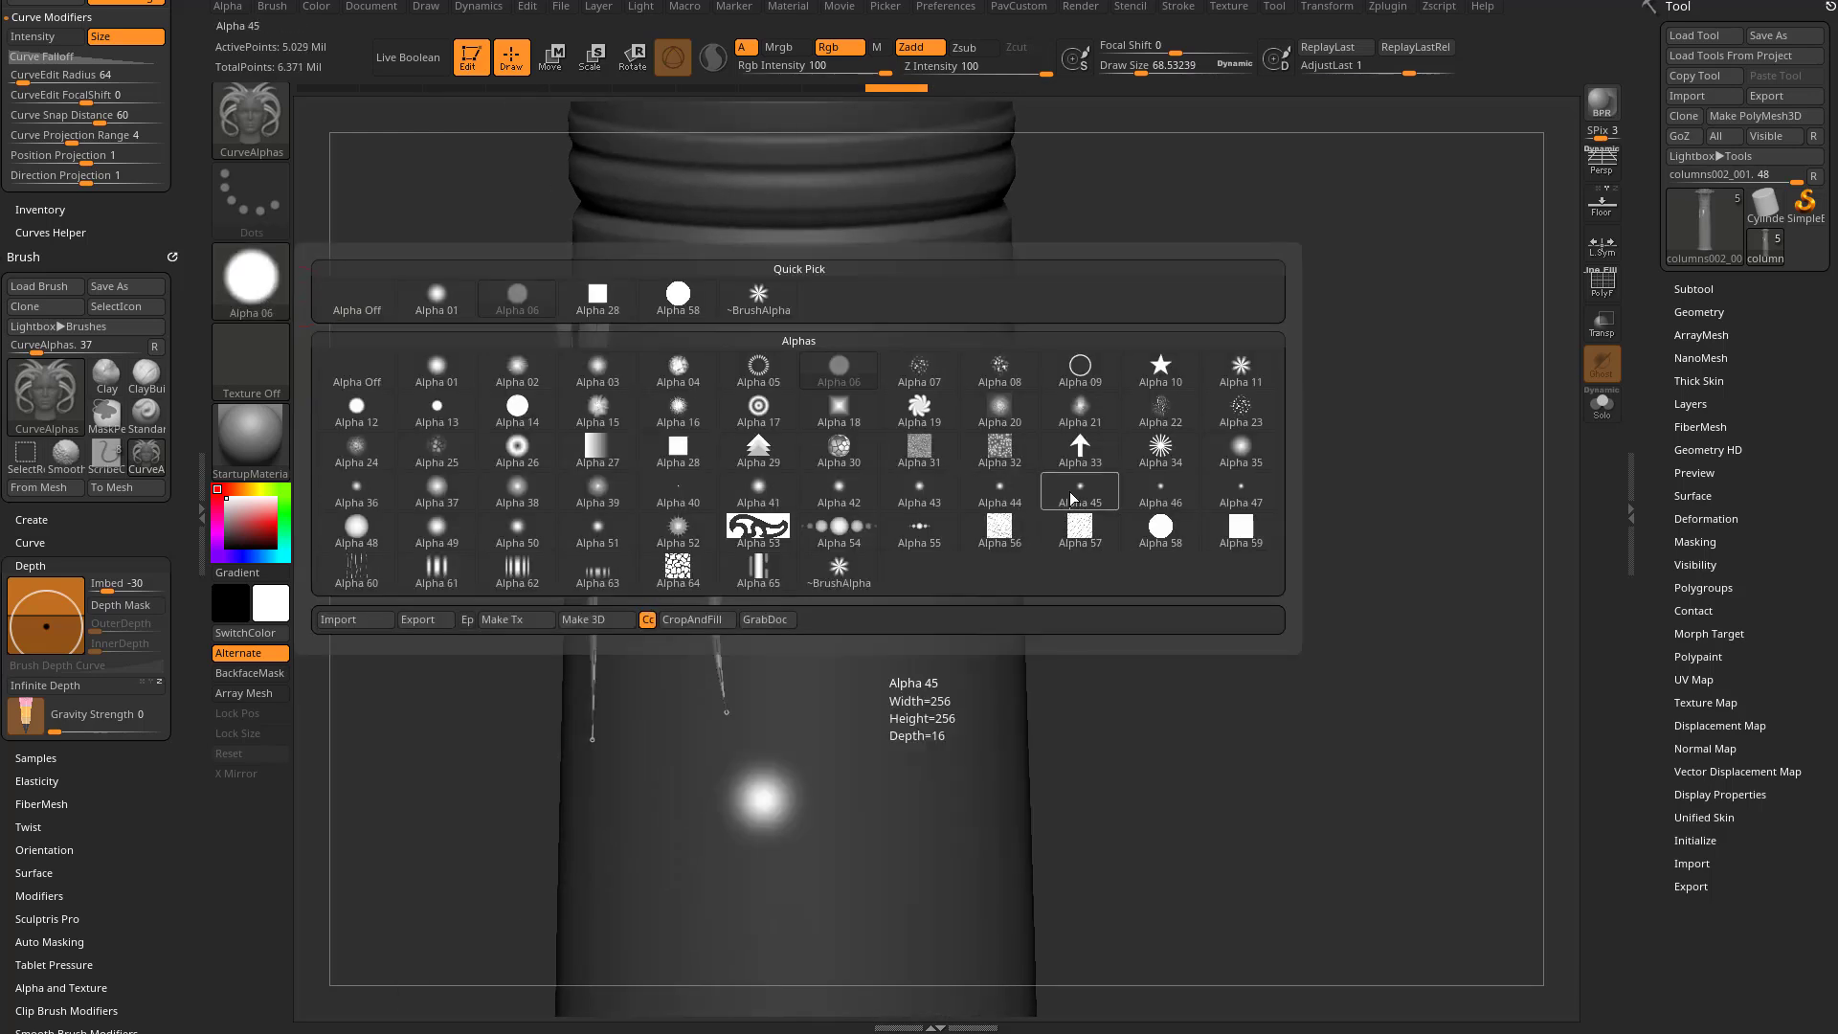
{"action": "left_click", "coordinate": [1160, 368]}
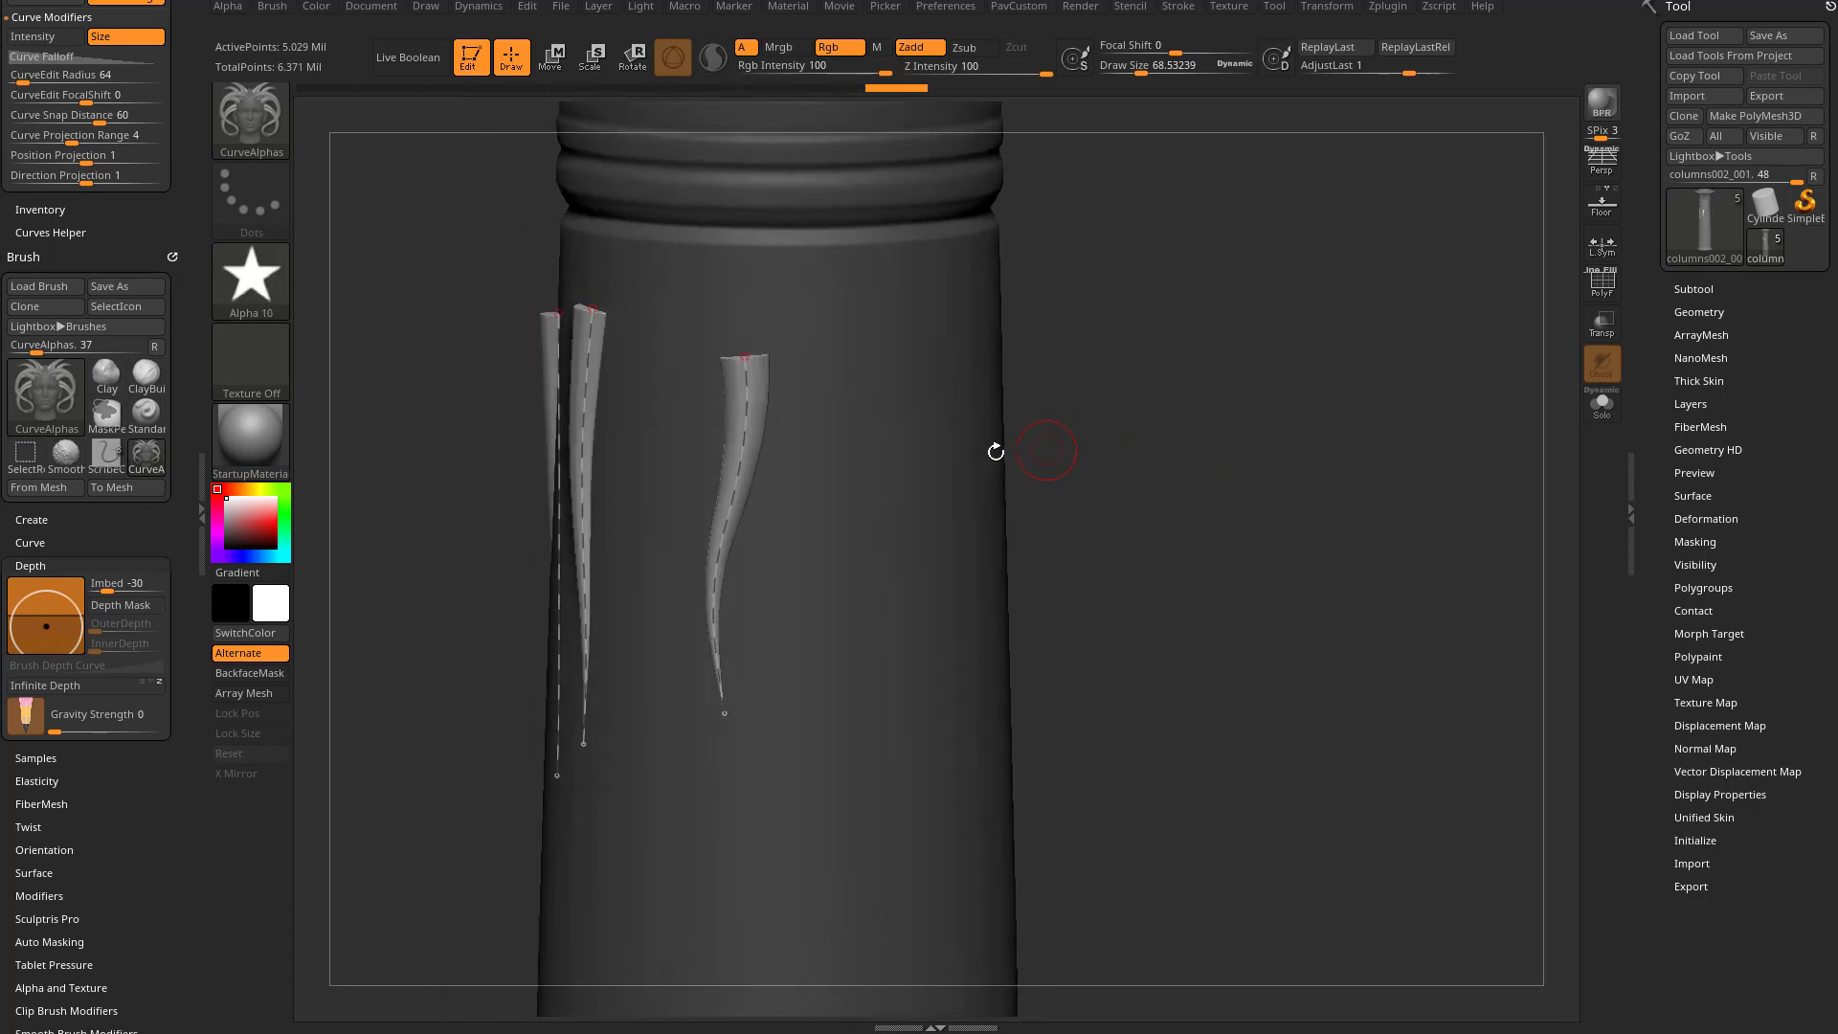
{"action": "left_click_drag", "start_coordinate": [1203, 415], "coordinate": [1231, 437]}
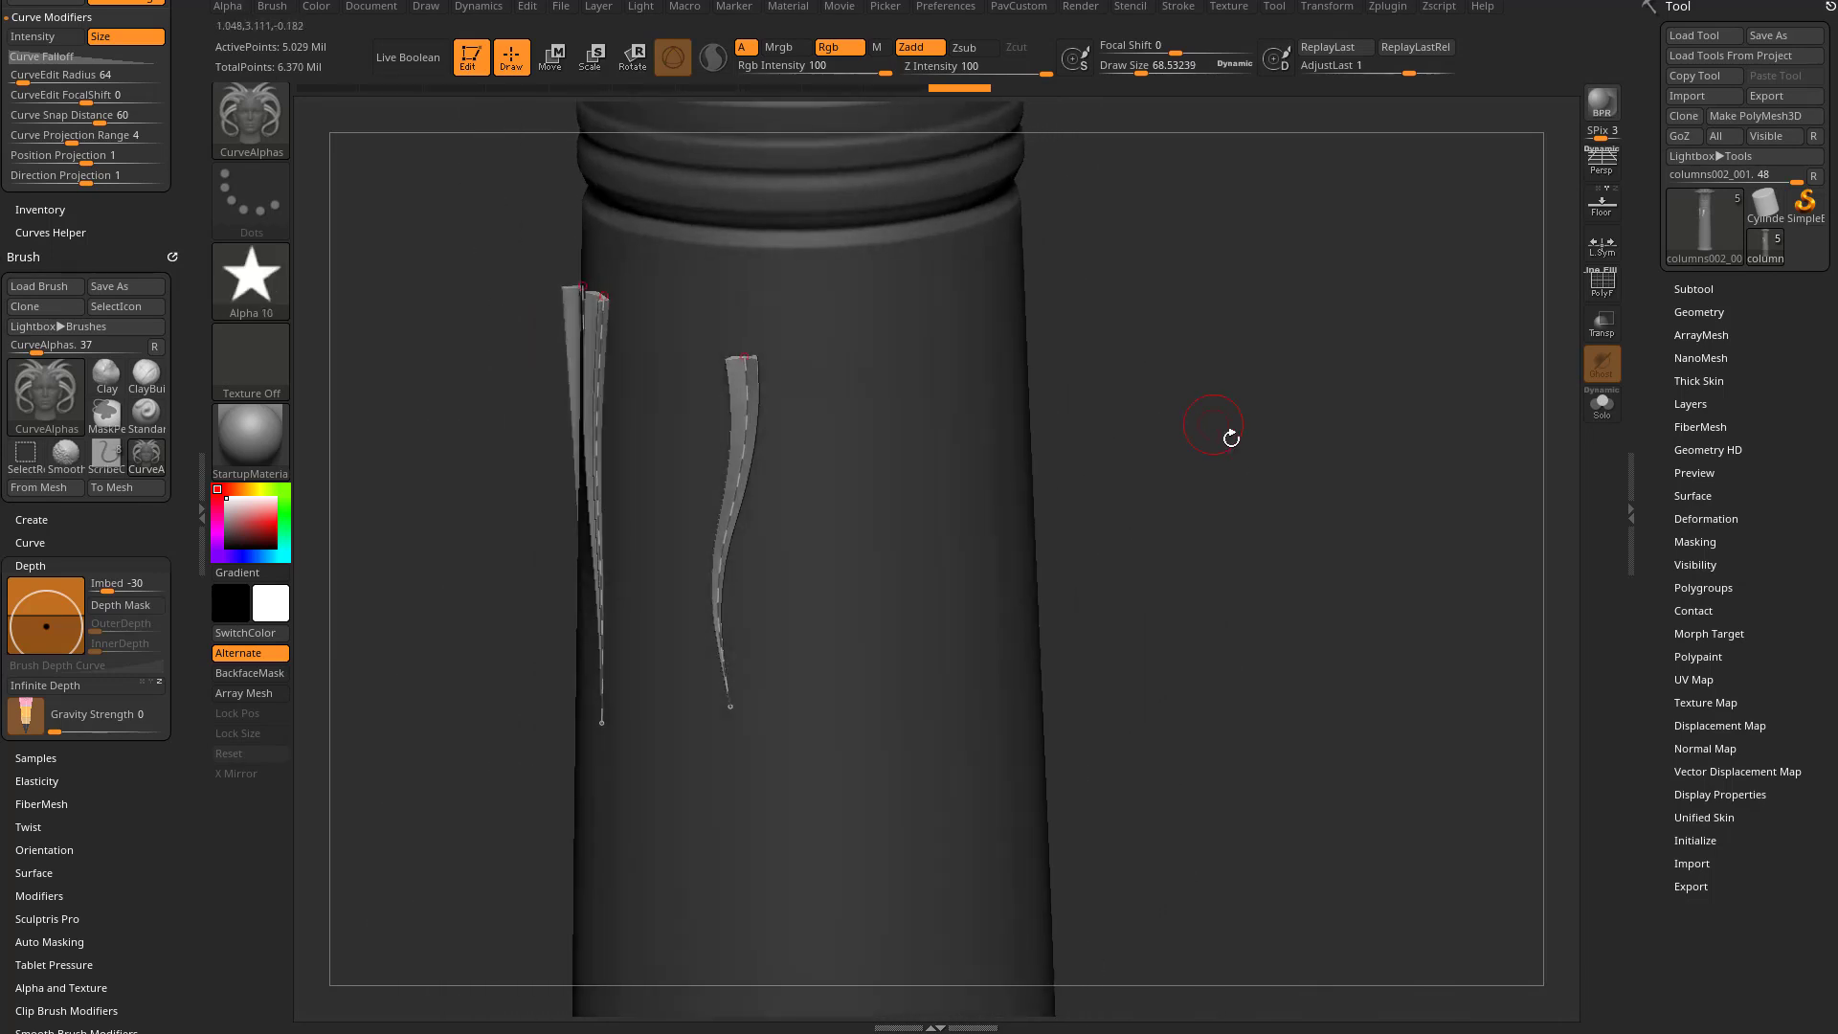
Split the masked column off the strands into its own subtool with Split Masked Points
{"action": "left_click", "coordinate": [1680, 289]}
{"action": "key", "text": "shift"}
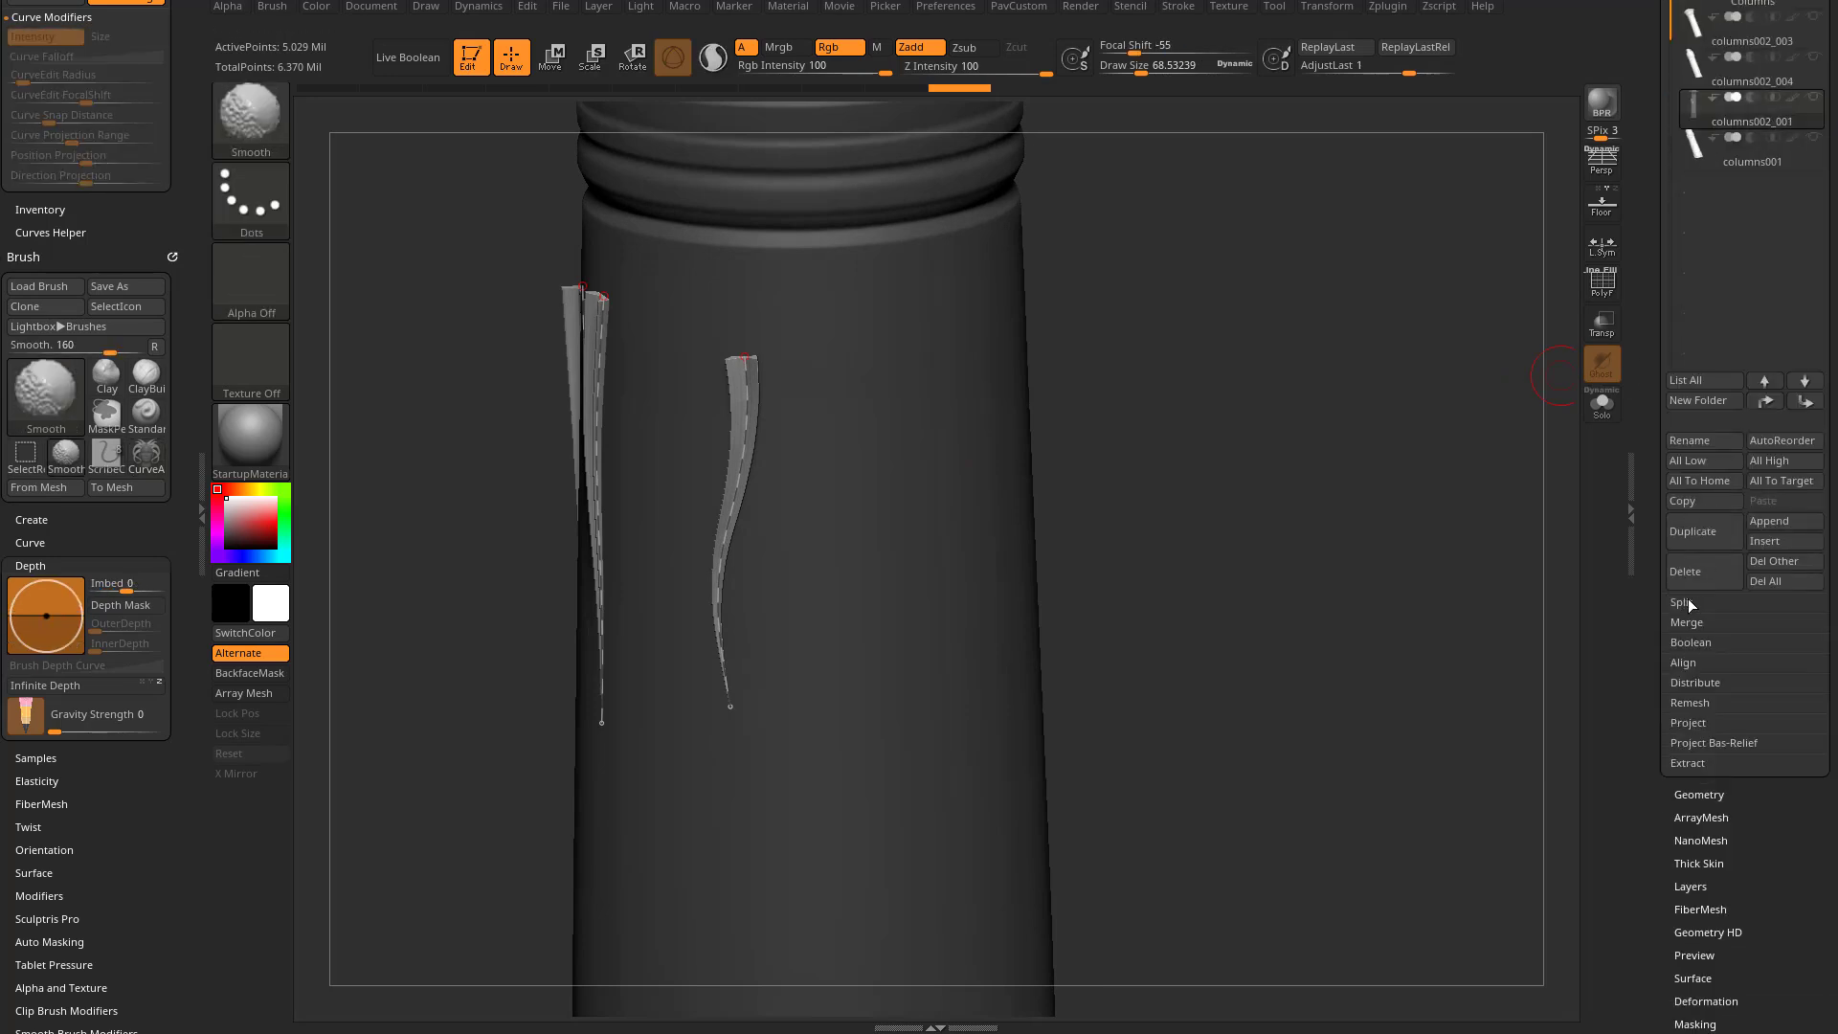
{"action": "left_click", "coordinate": [1685, 602]}
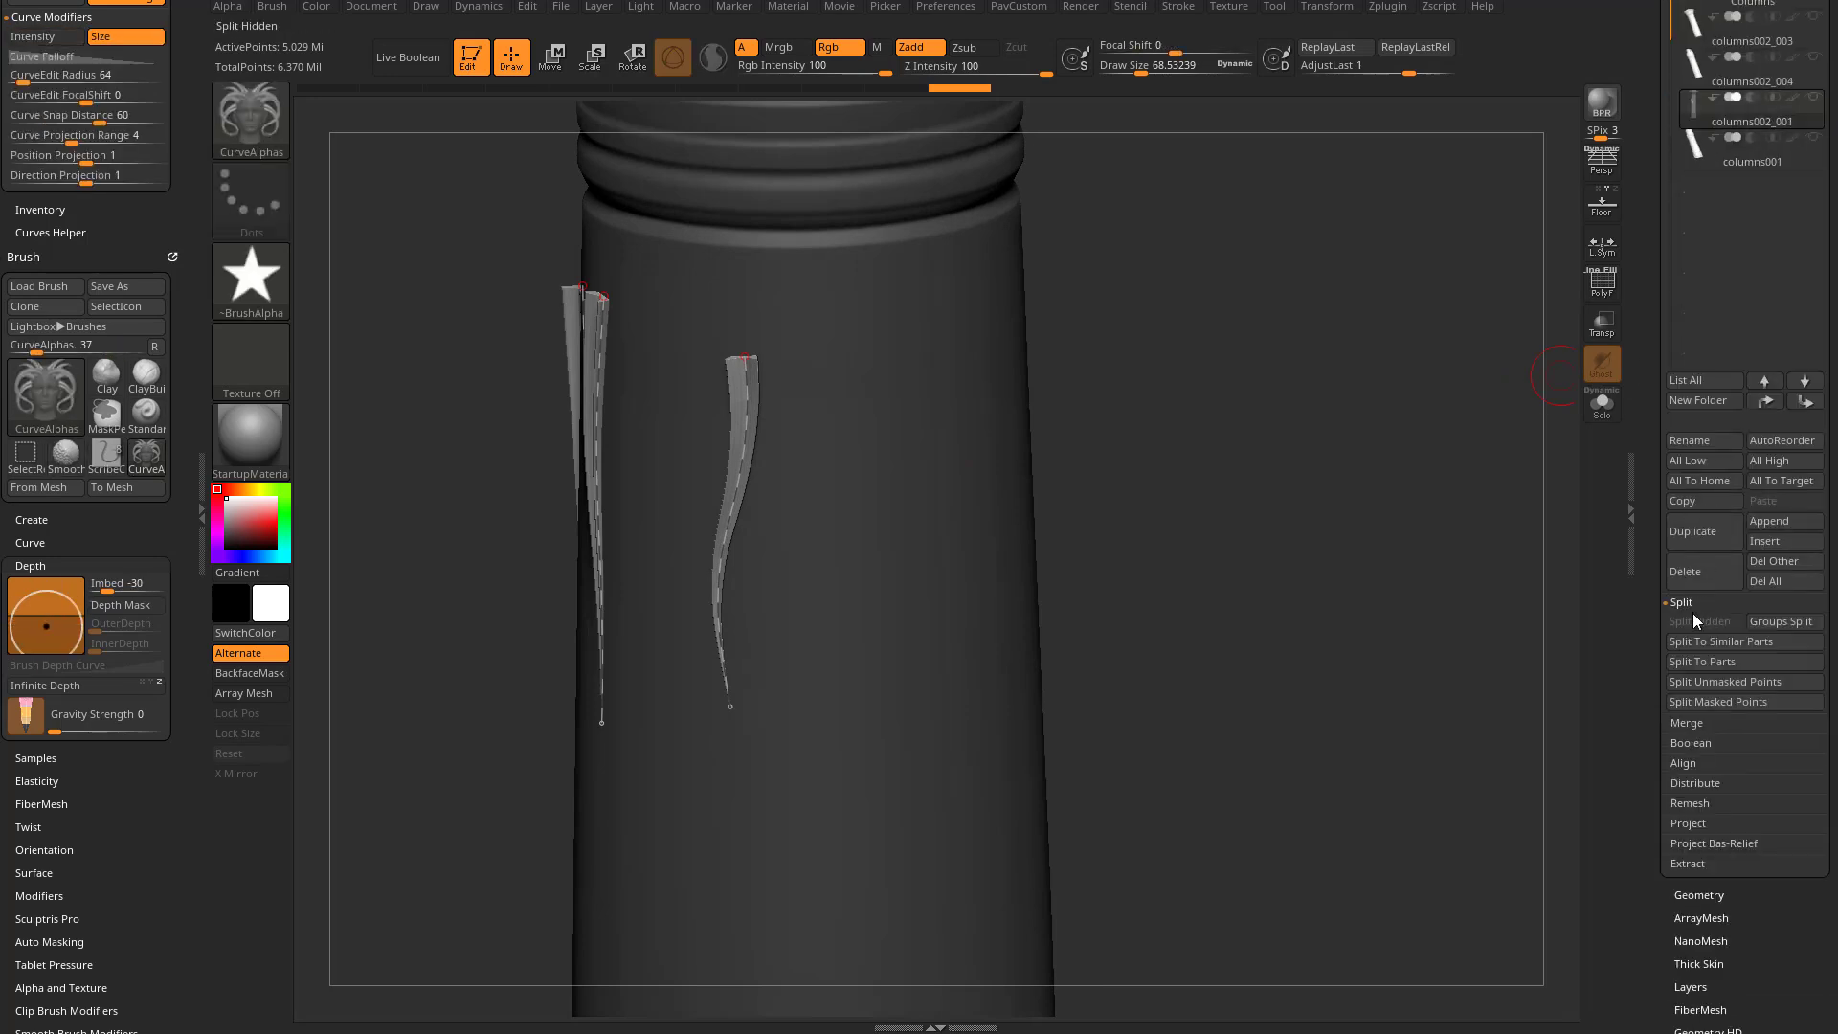
{"action": "left_click", "coordinate": [1704, 707]}
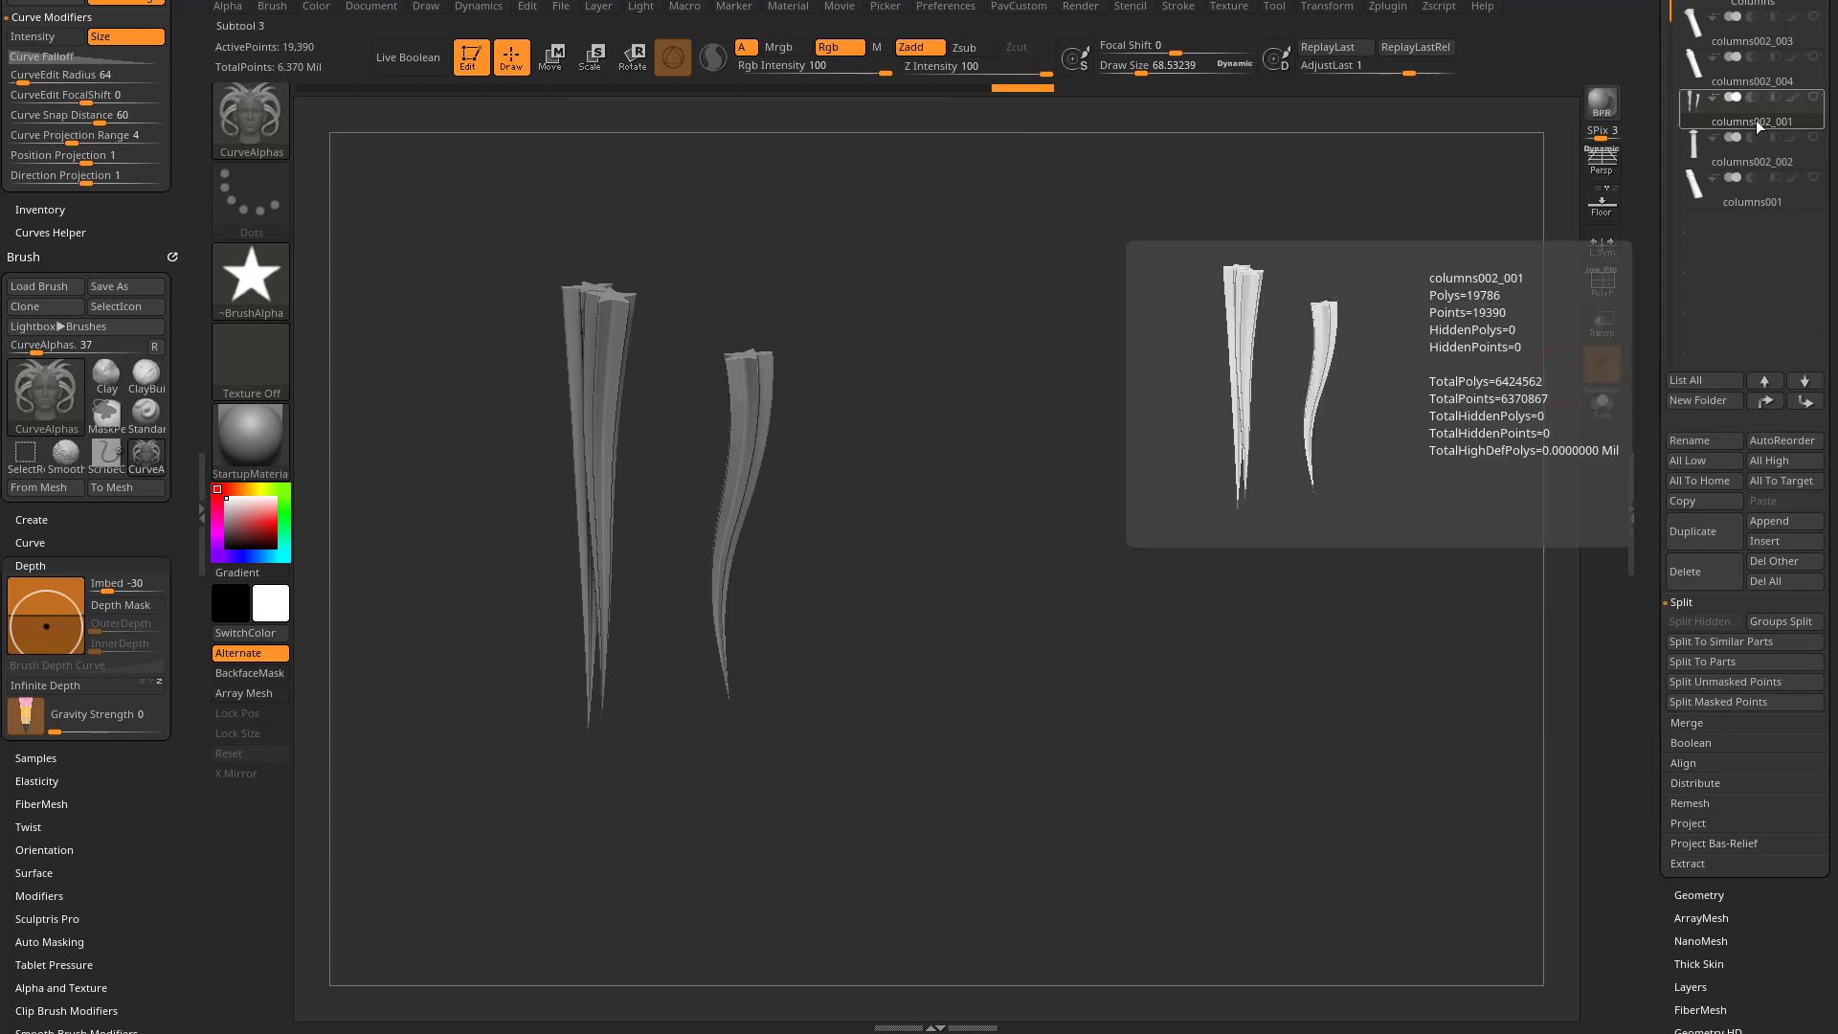
{"action": "left_click_drag", "start_coordinate": [795, 332], "coordinate": [559, 468]}
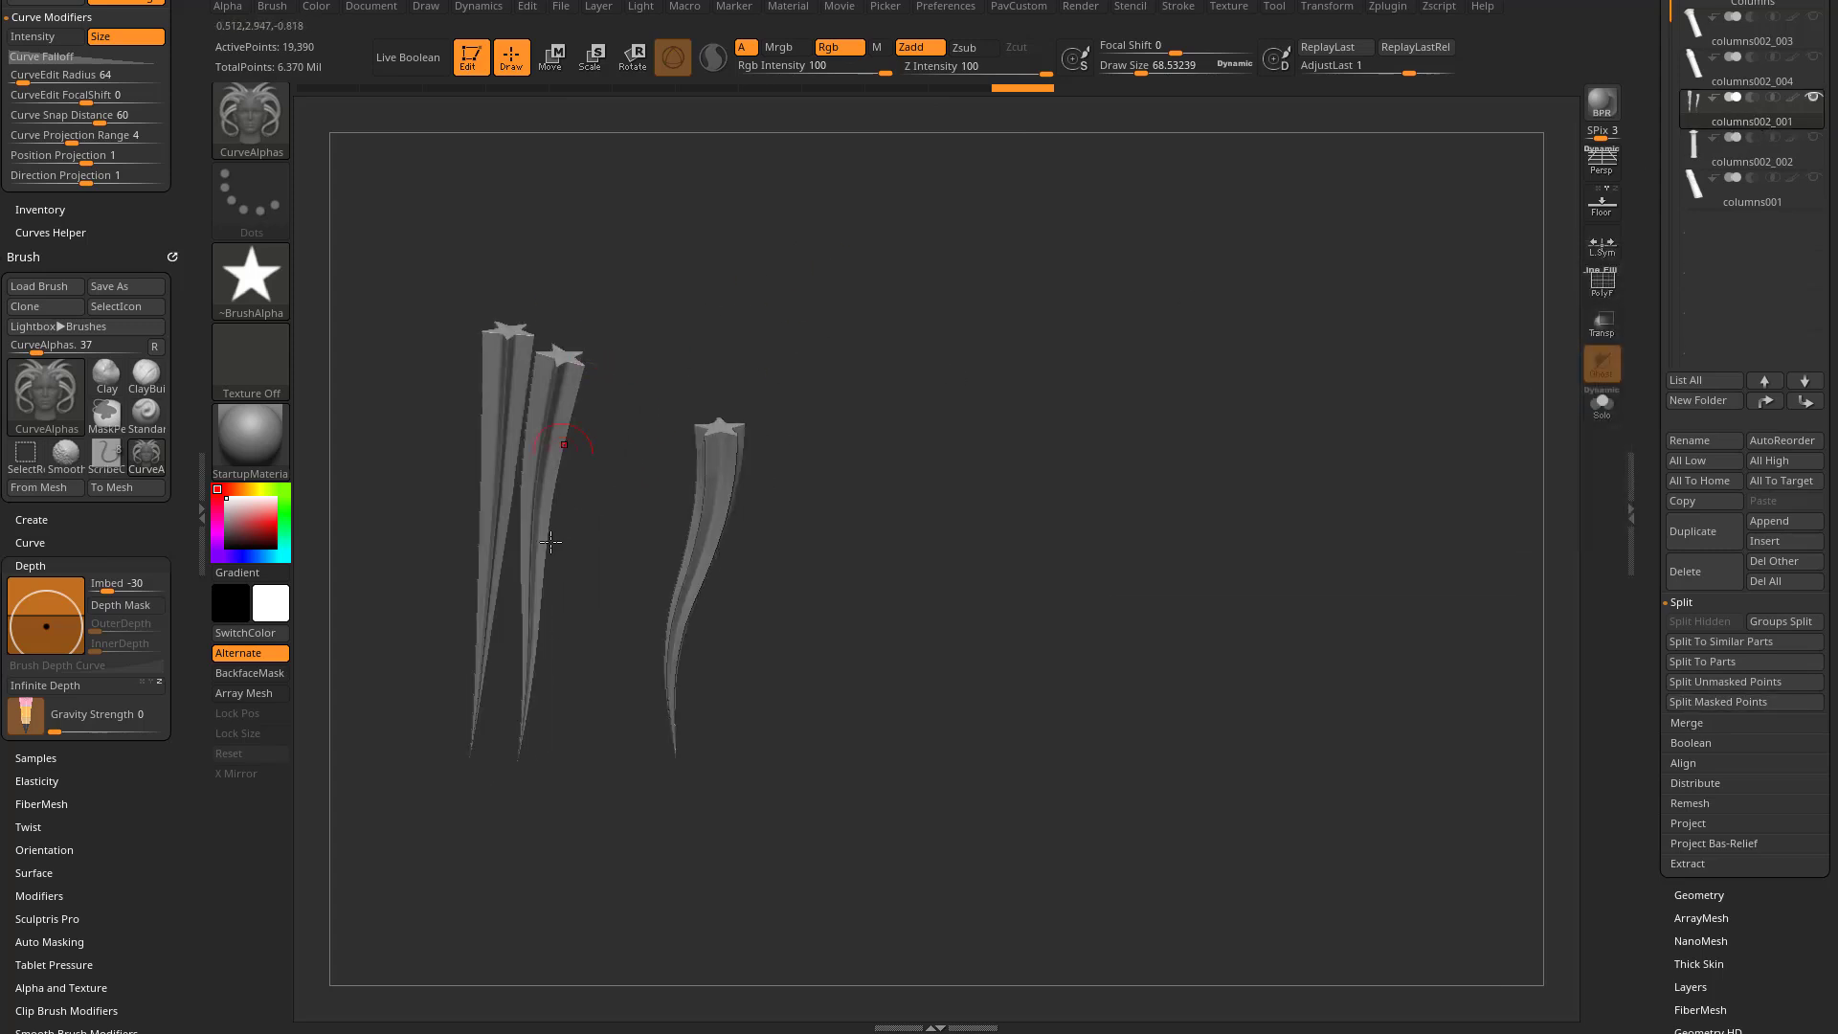
{"action": "left_click", "coordinate": [1811, 58]}
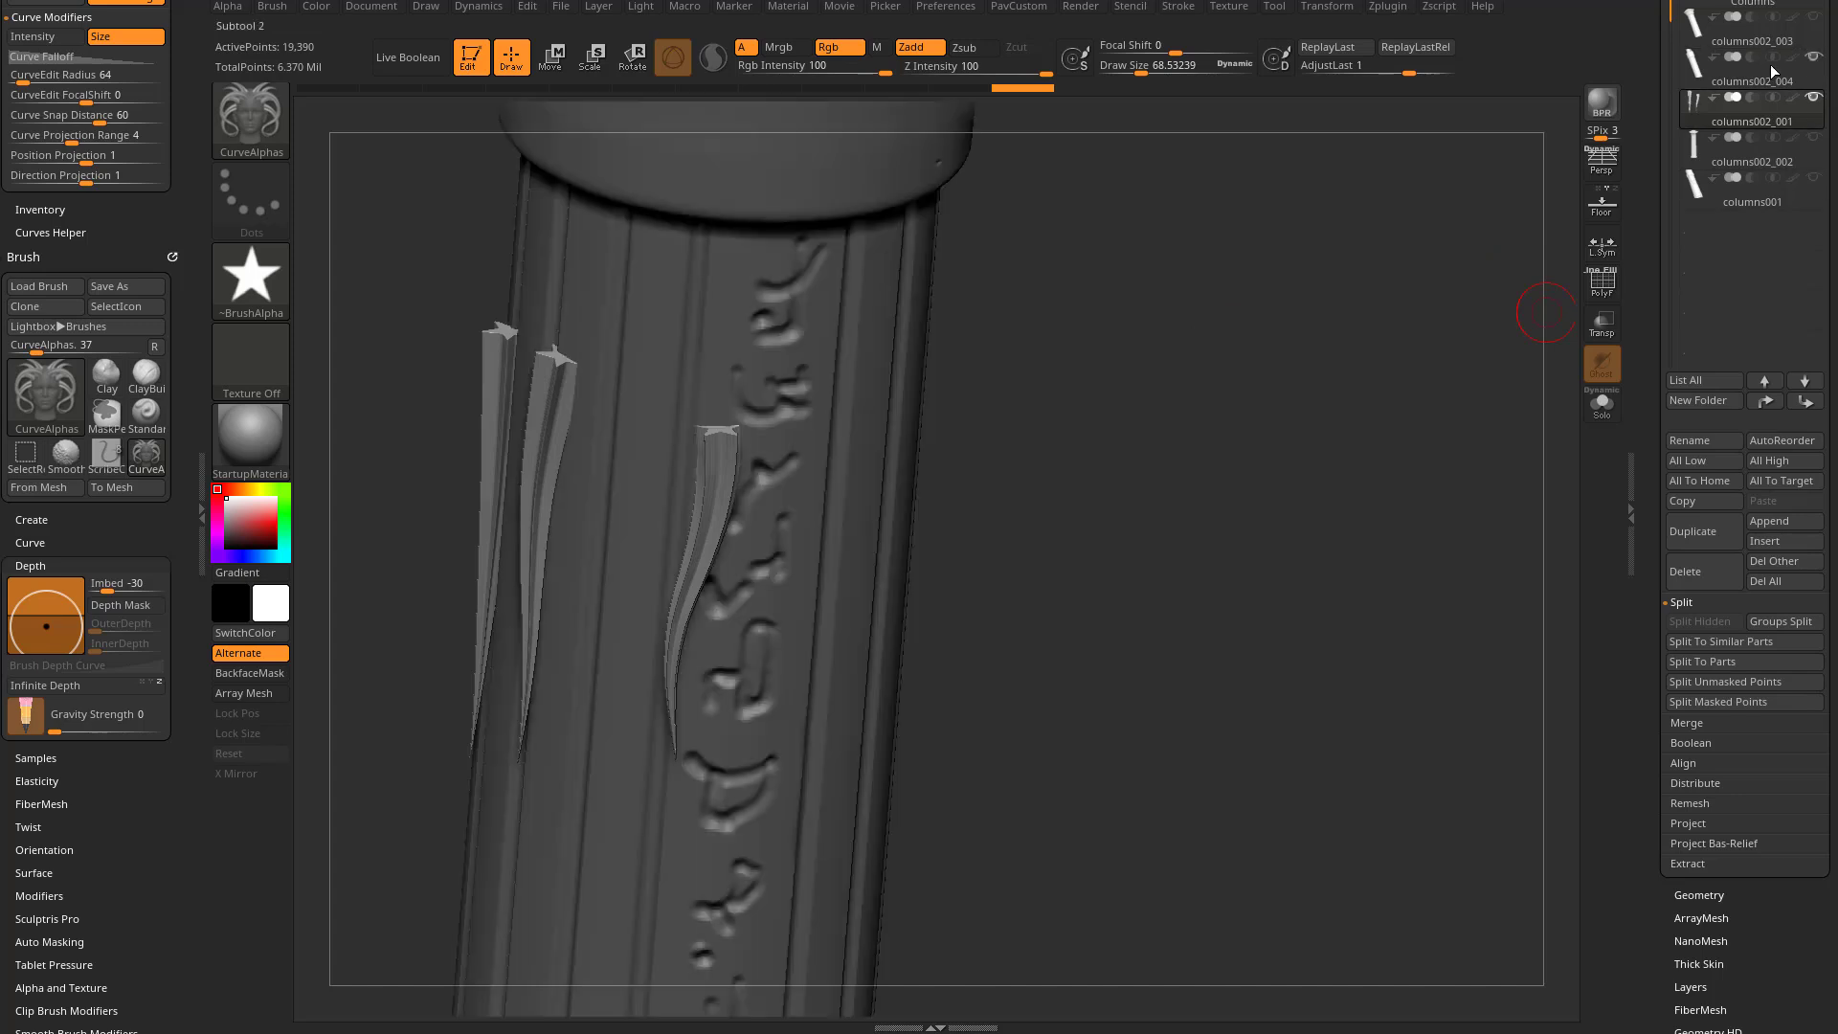
{"action": "left_click_drag", "start_coordinate": [1125, 392], "coordinate": [1279, 412], "text": "alt"}
{"action": "left_click", "coordinate": [1815, 59]}
Show the columns002_002 column subtool and move the columns002_001 strands subtool below it in the list
{"action": "left_click", "coordinate": [1810, 139]}
{"action": "left_click_drag", "start_coordinate": [1262, 427], "coordinate": [1360, 431]}
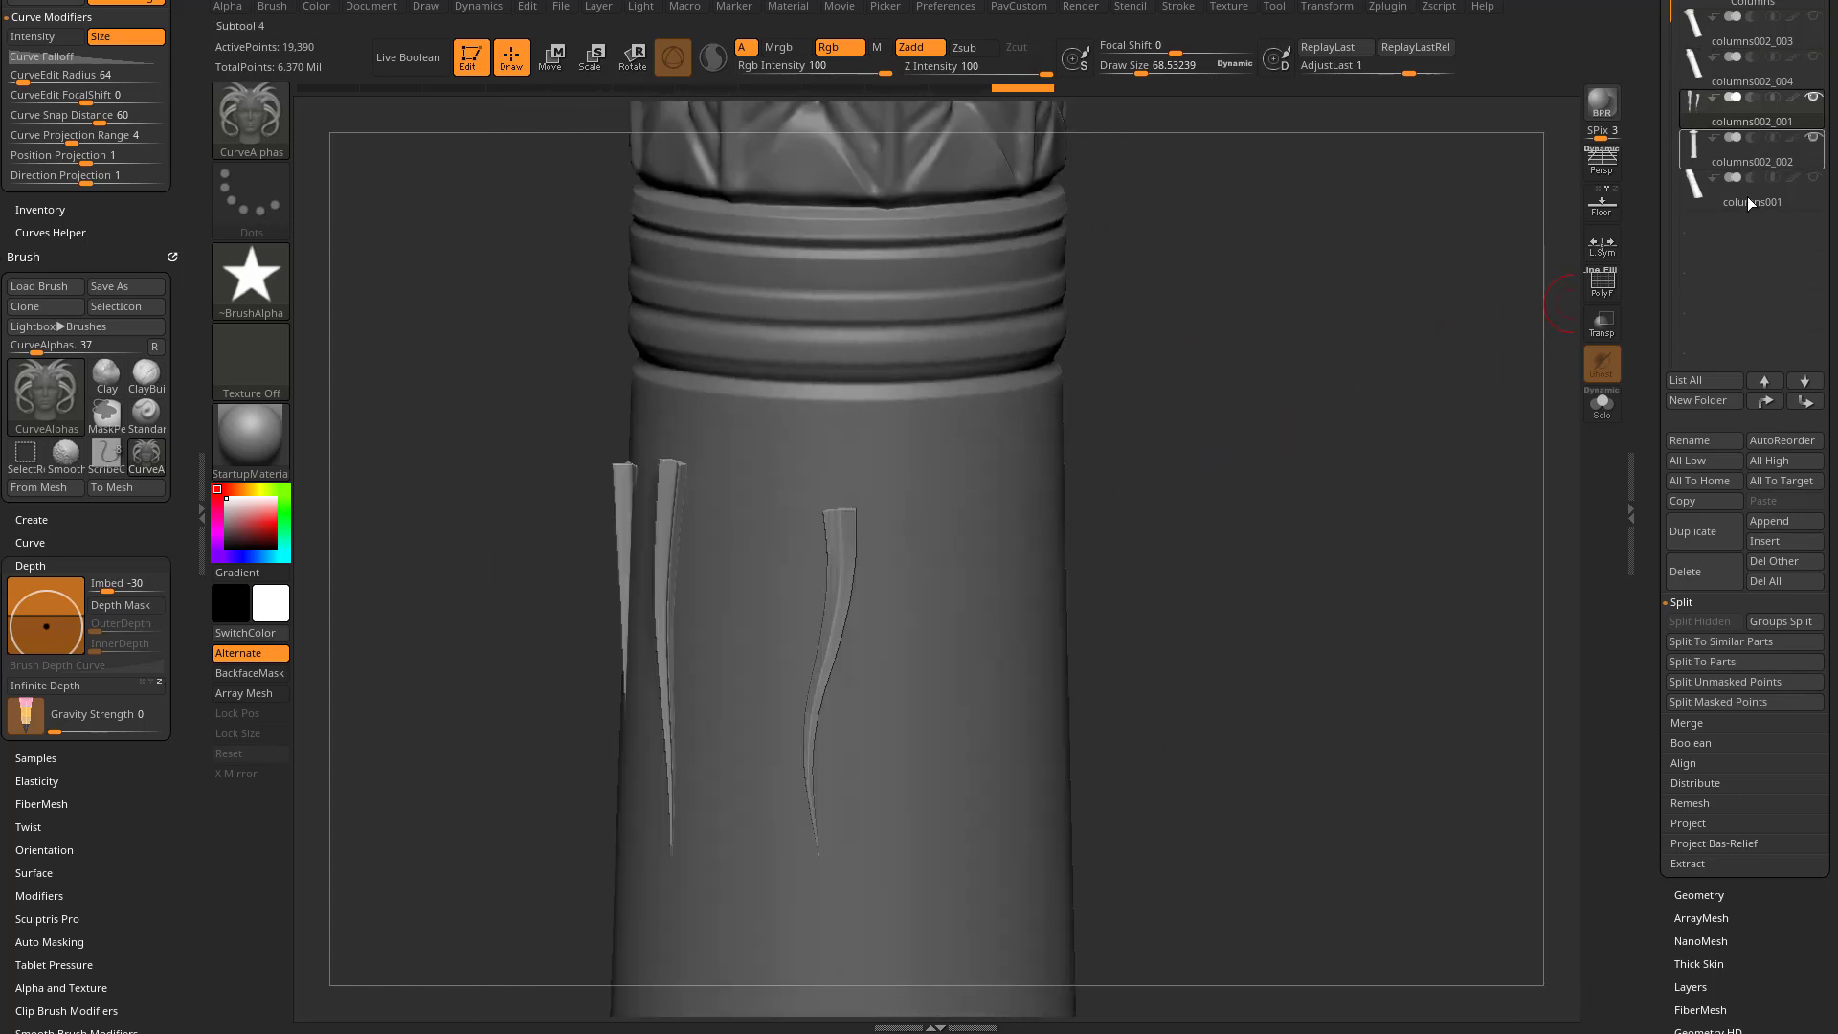
{"action": "left_click", "coordinate": [1807, 402]}
{"action": "mouse_move", "coordinate": [1750, 142]}
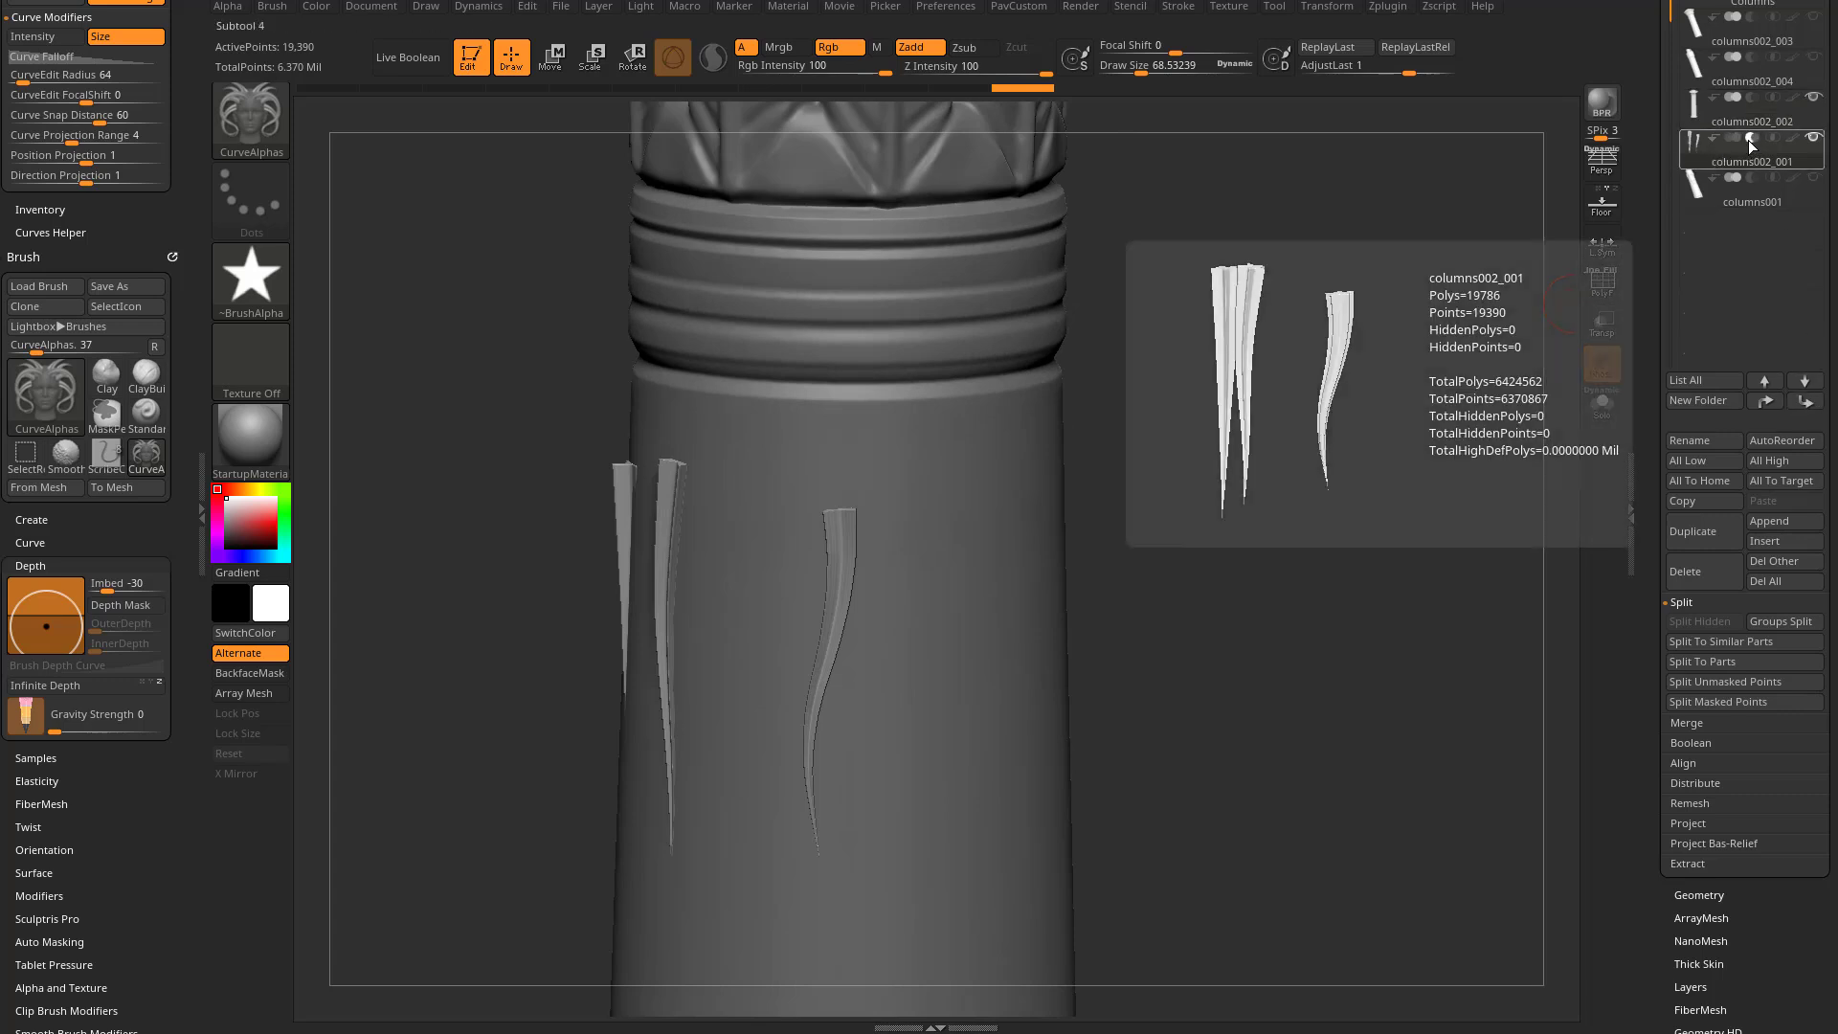
Set the strands subtool to Boolean subtraction and turn on Live Boolean so it cuts into the shaft
{"action": "left_click", "coordinate": [1751, 138]}
{"action": "left_click", "coordinate": [408, 57]}
{"action": "left_click_drag", "start_coordinate": [1235, 412], "coordinate": [1196, 479]}
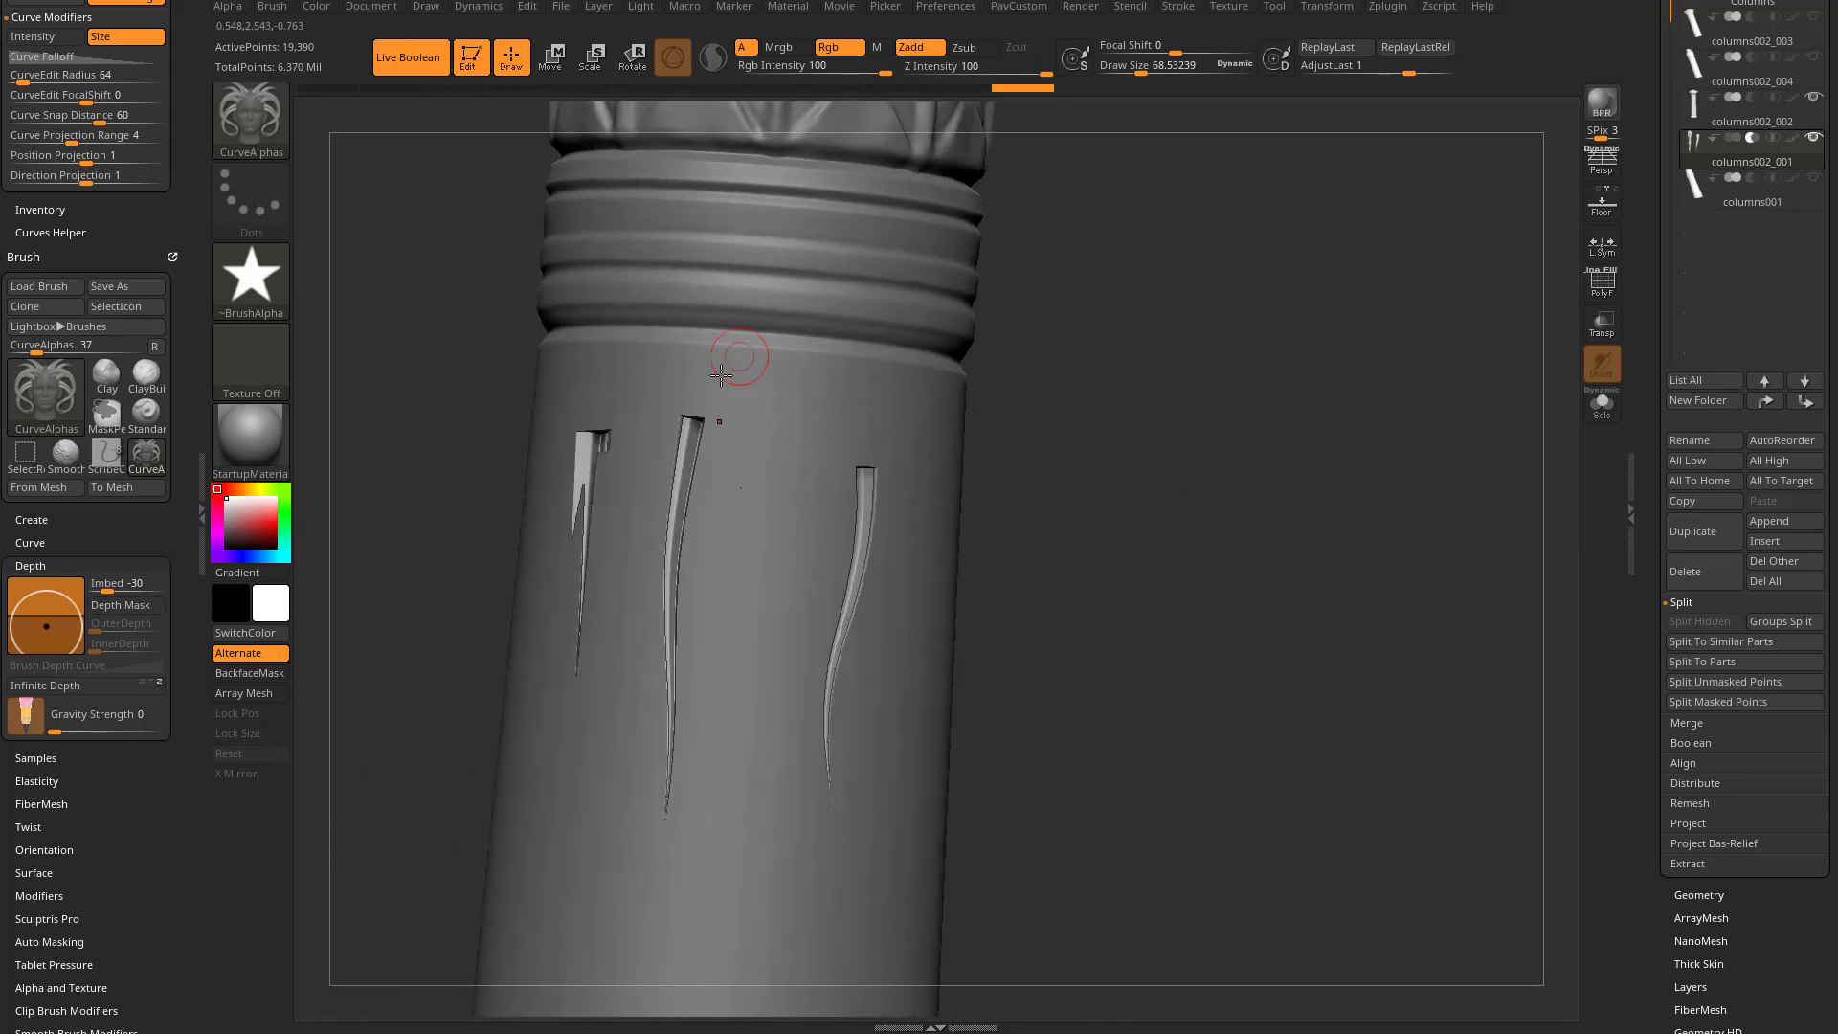
{"action": "left_click_drag", "start_coordinate": [998, 747], "coordinate": [1174, 617]}
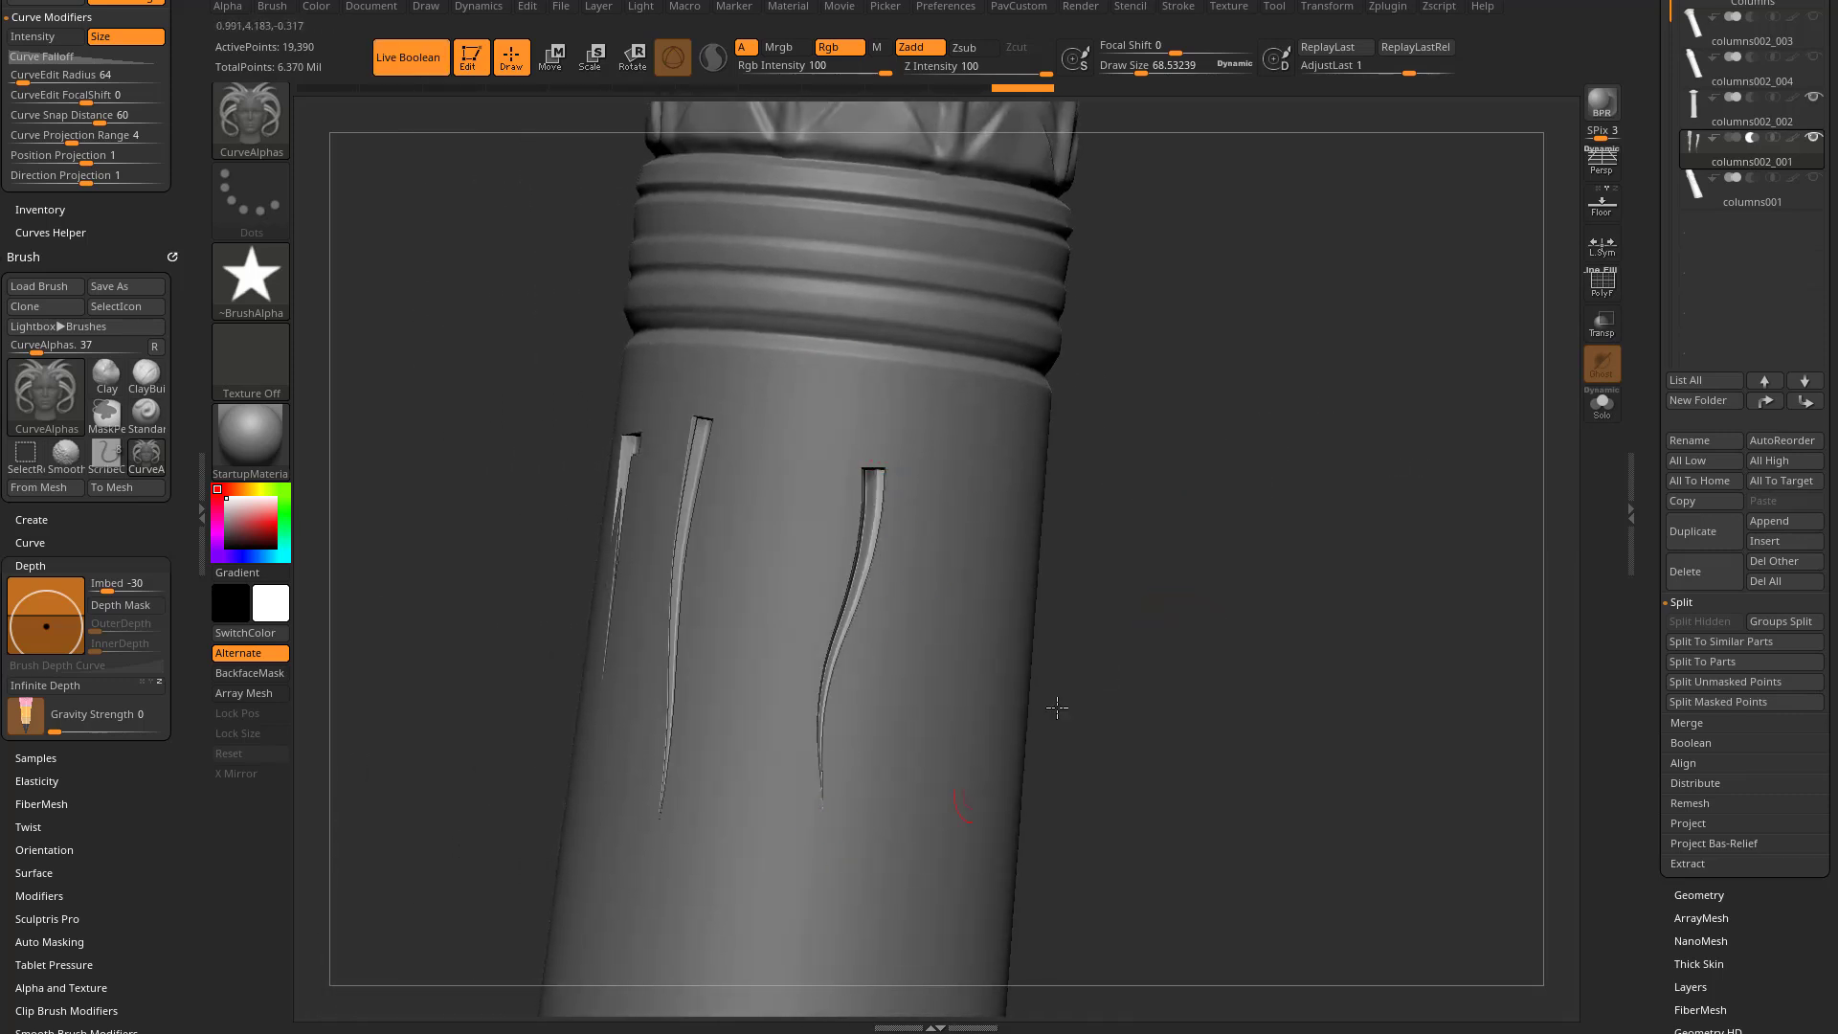
Draw three more S-shaped star-profile strands side by side on a clear part of the shaft as subtractive cuts
{"action": "left_click_drag", "start_coordinate": [971, 792], "coordinate": [1132, 580]}
{"action": "mouse_move", "coordinate": [1261, 577]}
{"action": "left_mouse_down"}
{"action": "mouse_move", "coordinate": [1248, 549]}
{"action": "mouse_move", "coordinate": [1099, 508]}
{"action": "mouse_move", "coordinate": [1138, 460]}
{"action": "mouse_move", "coordinate": [979, 421]}
{"action": "mouse_move", "coordinate": [844, 741]}
{"action": "left_mouse_up"}
{"action": "left_click_drag", "start_coordinate": [1187, 524], "coordinate": [958, 488]}
{"action": "left_click_drag", "start_coordinate": [870, 444], "coordinate": [811, 740]}
Switch the brush alpha to Alpha 06 and update the three new cuts with its round profile
{"action": "left_click", "coordinate": [251, 282]}
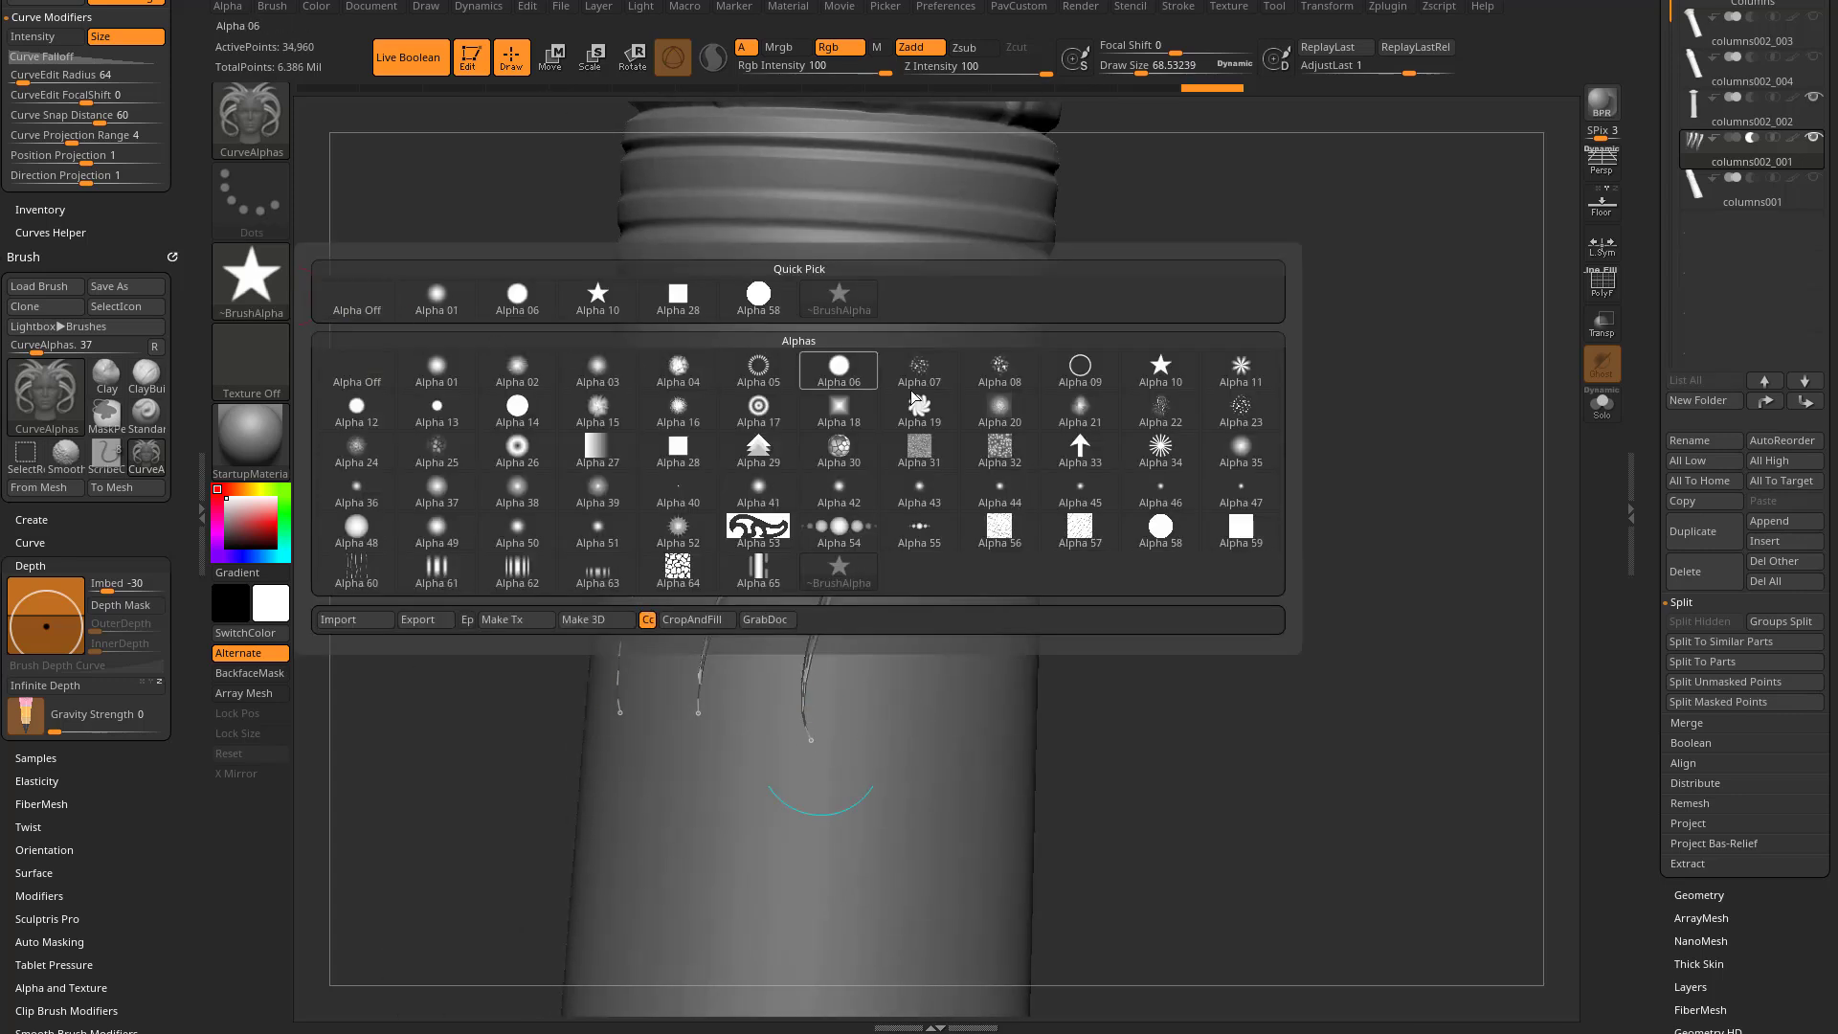
{"action": "left_click", "coordinate": [848, 368]}
{"action": "left_click", "coordinate": [850, 550]}
{"action": "left_click_drag", "start_coordinate": [1244, 471], "coordinate": [1182, 471]}
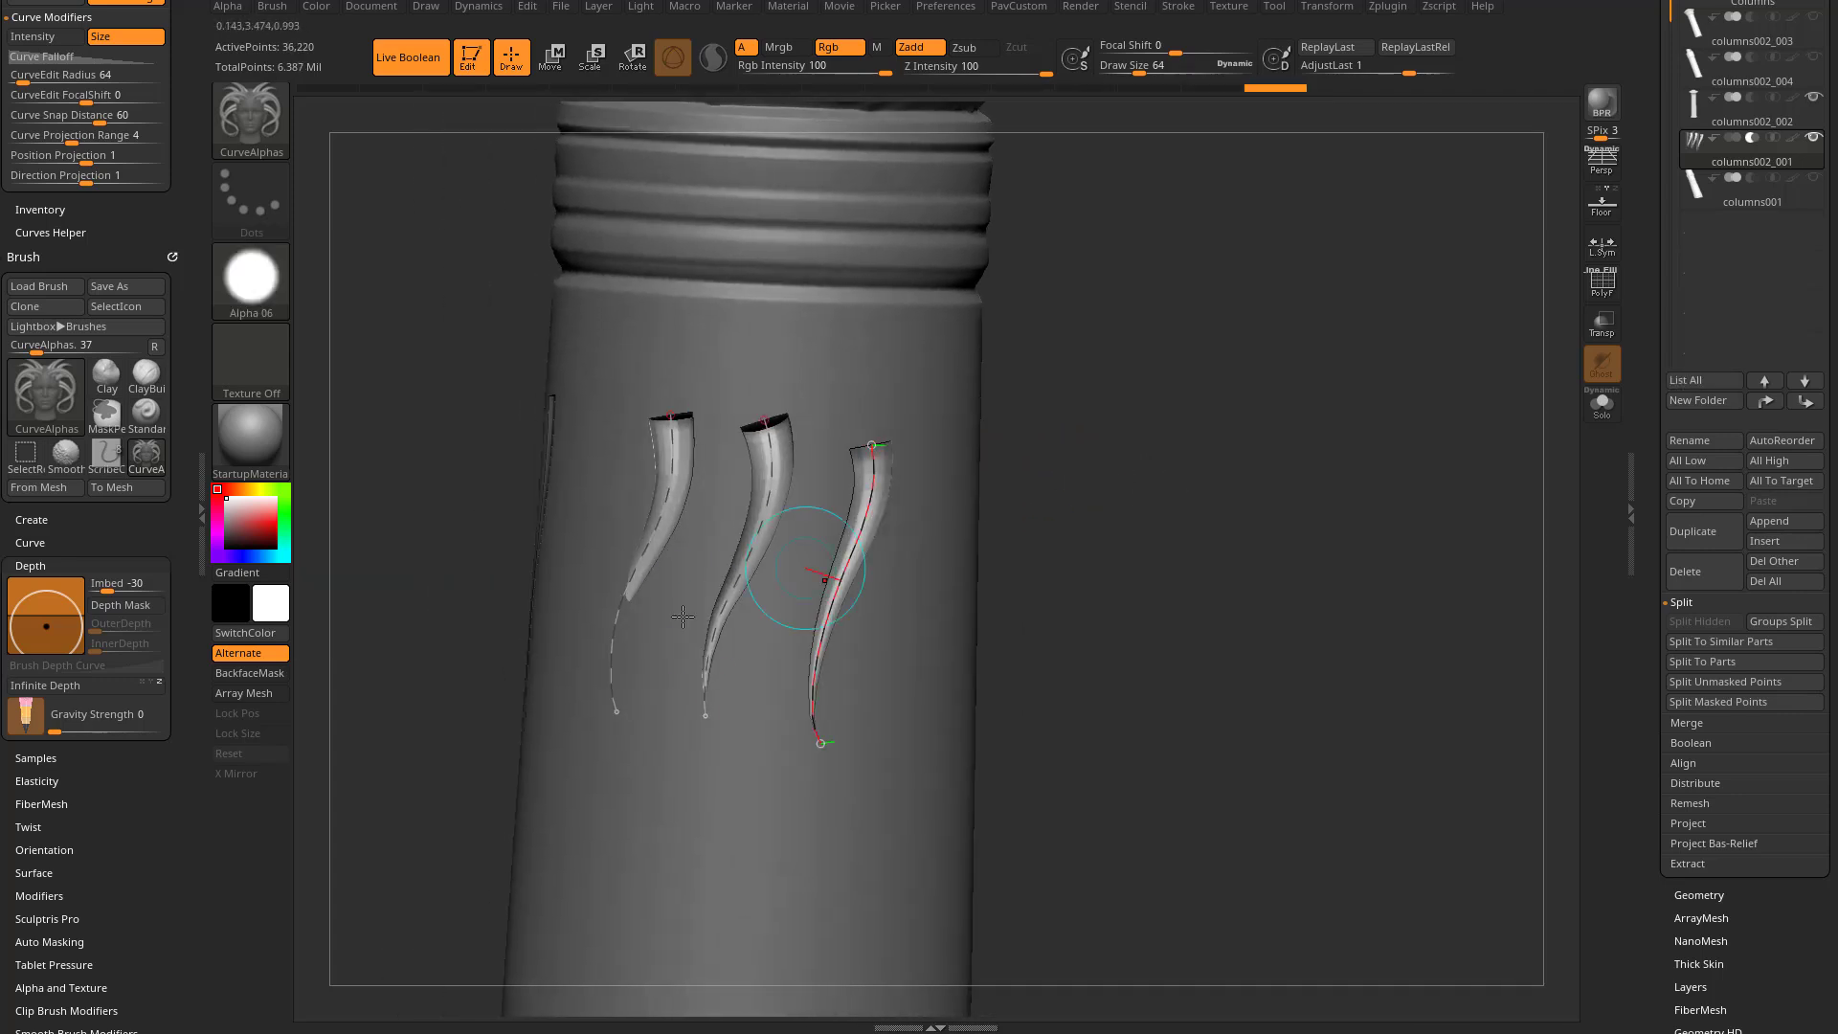
Bend the curves of the three round-profile cuts, pulling their middles and lower ends sideways
{"action": "left_click_drag", "start_coordinate": [620, 704], "coordinate": [609, 714]}
{"action": "left_click_drag", "start_coordinate": [651, 553], "coordinate": [671, 617]}
{"action": "left_click_drag", "start_coordinate": [732, 603], "coordinate": [865, 584]}
{"action": "left_click_drag", "start_coordinate": [1137, 531], "coordinate": [1387, 597]}
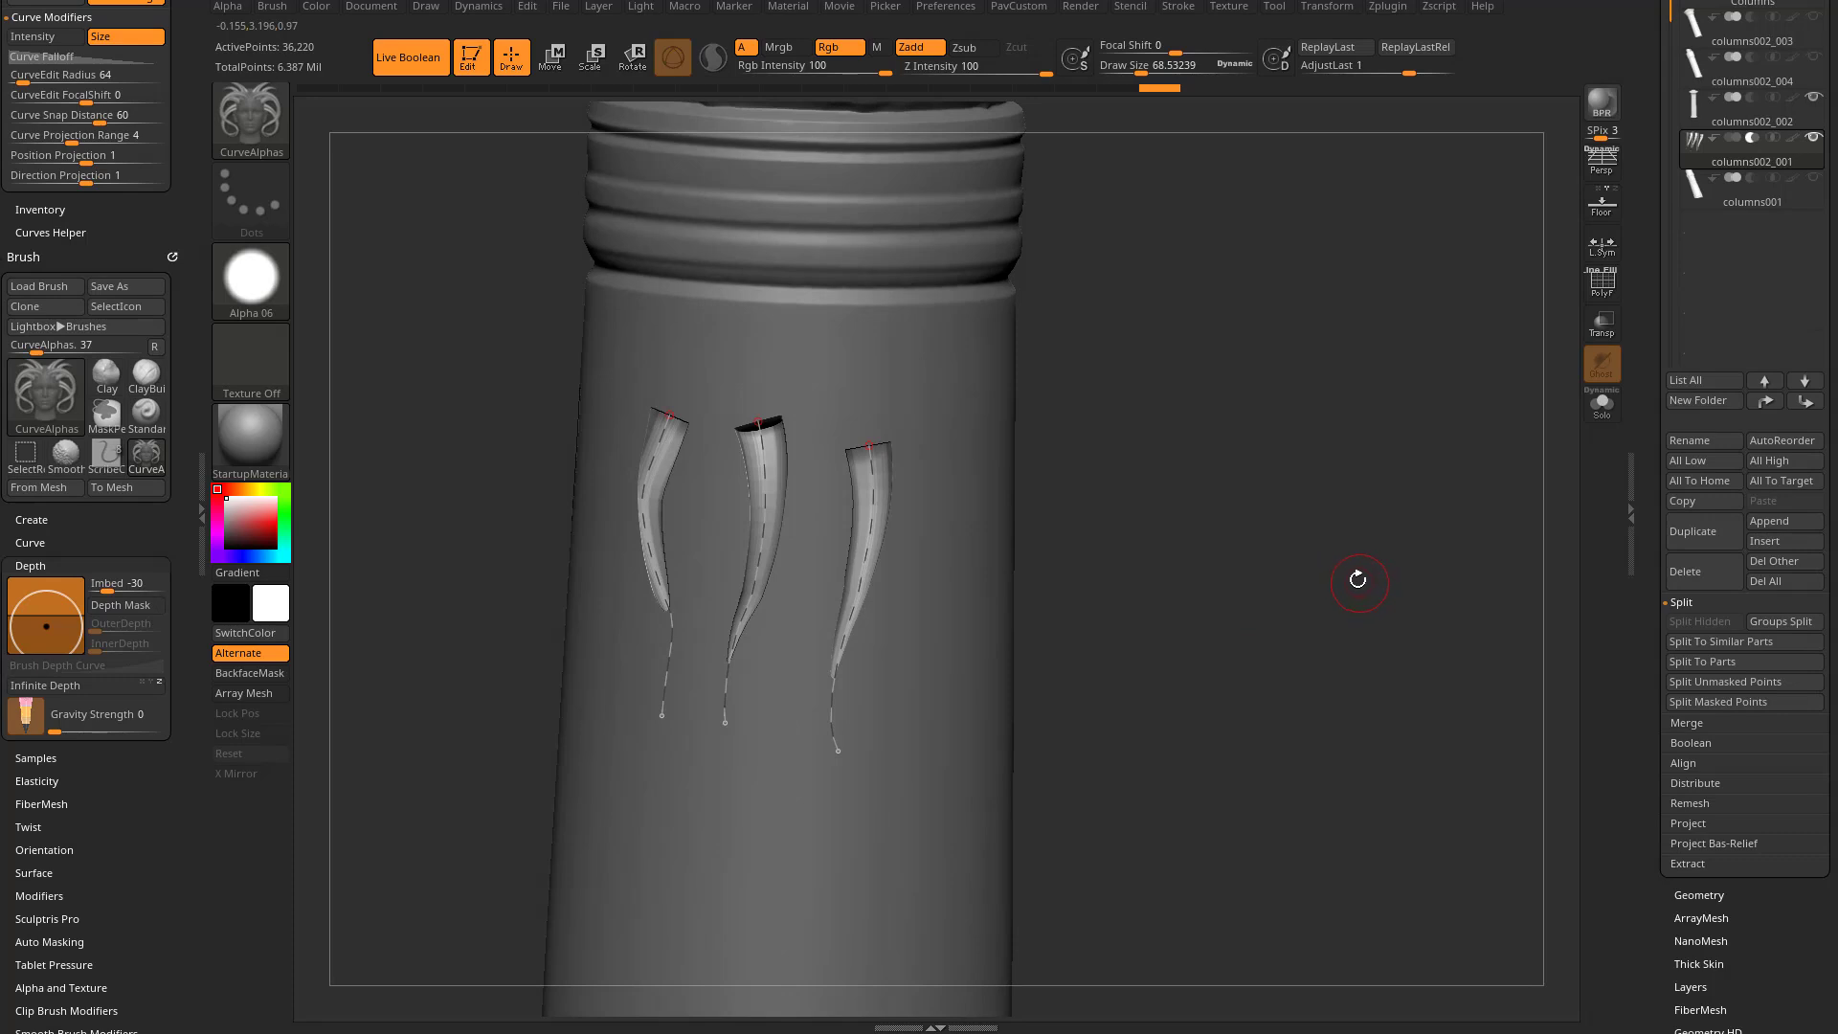
Delete the columns002_001 strands subtool
{"action": "left_click", "coordinate": [1700, 592]}
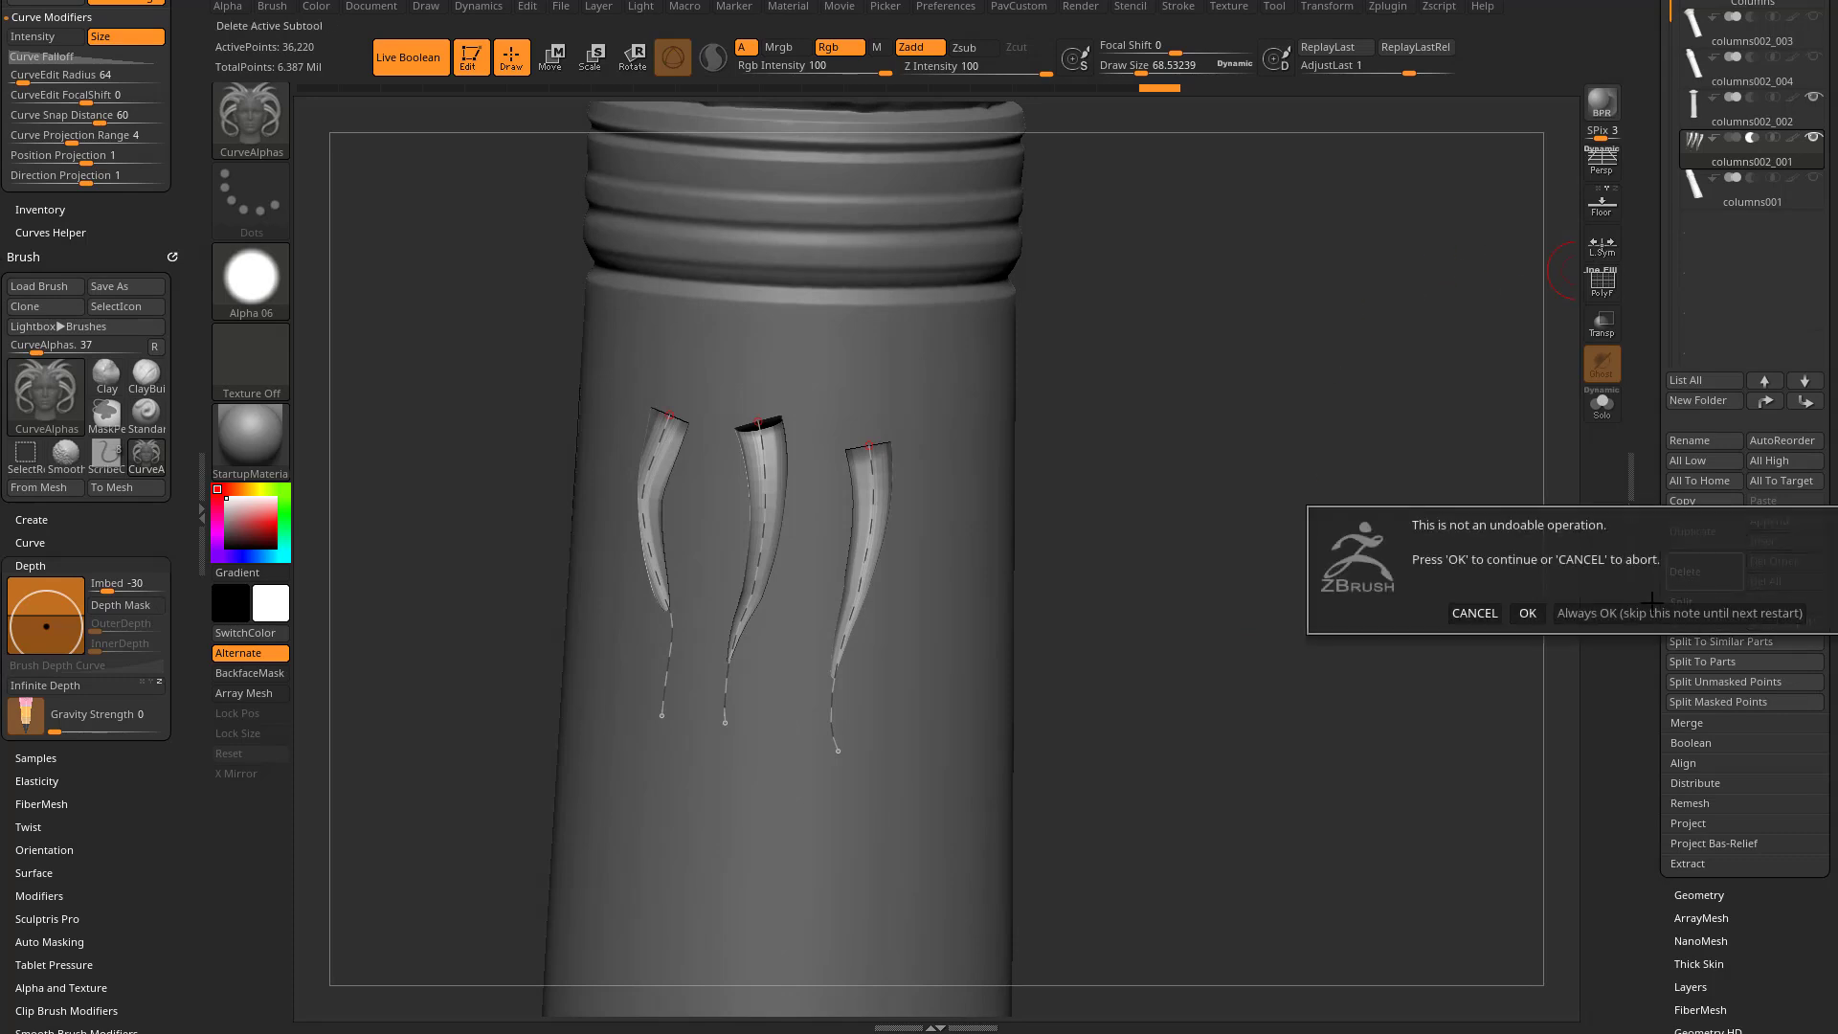
{"action": "left_click", "coordinate": [1522, 615]}
Select the ScribeChisel brush for carving into the columns002_002 shaft
{"action": "left_click_drag", "start_coordinate": [1227, 445], "coordinate": [1333, 389]}
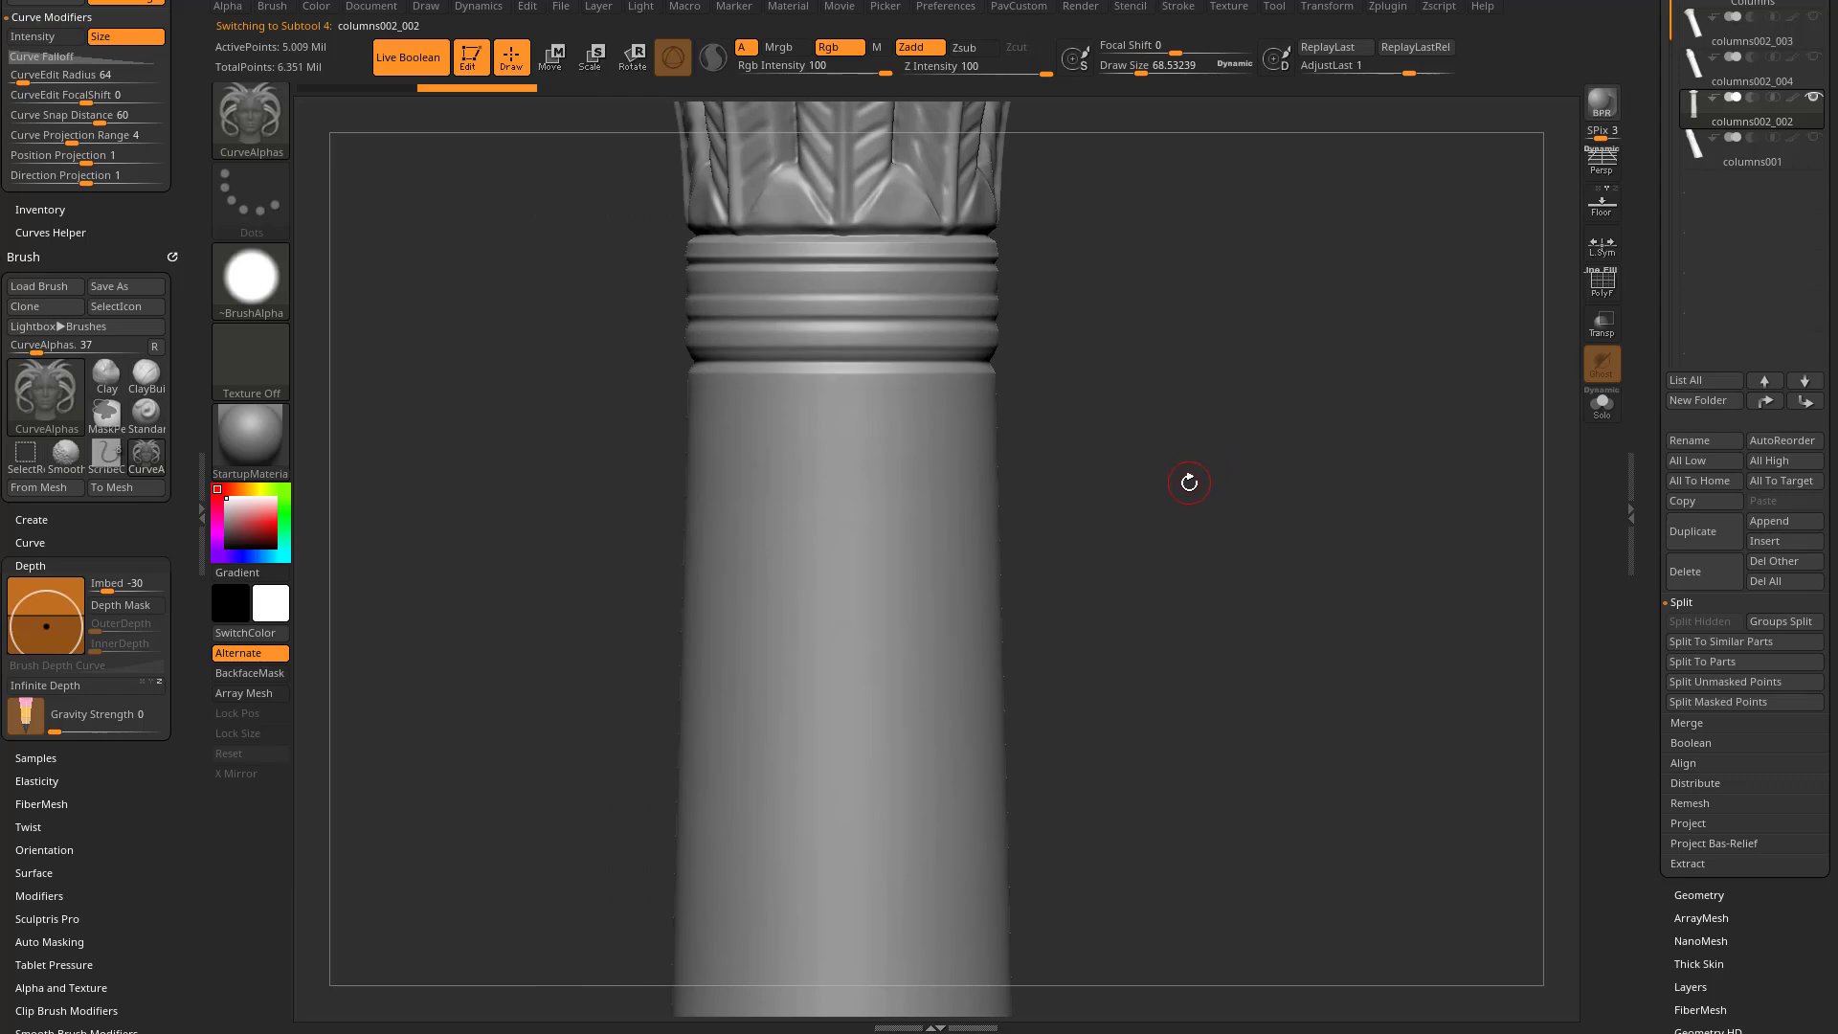
{"action": "key", "text": "b"}
{"action": "key", "text": "s"}
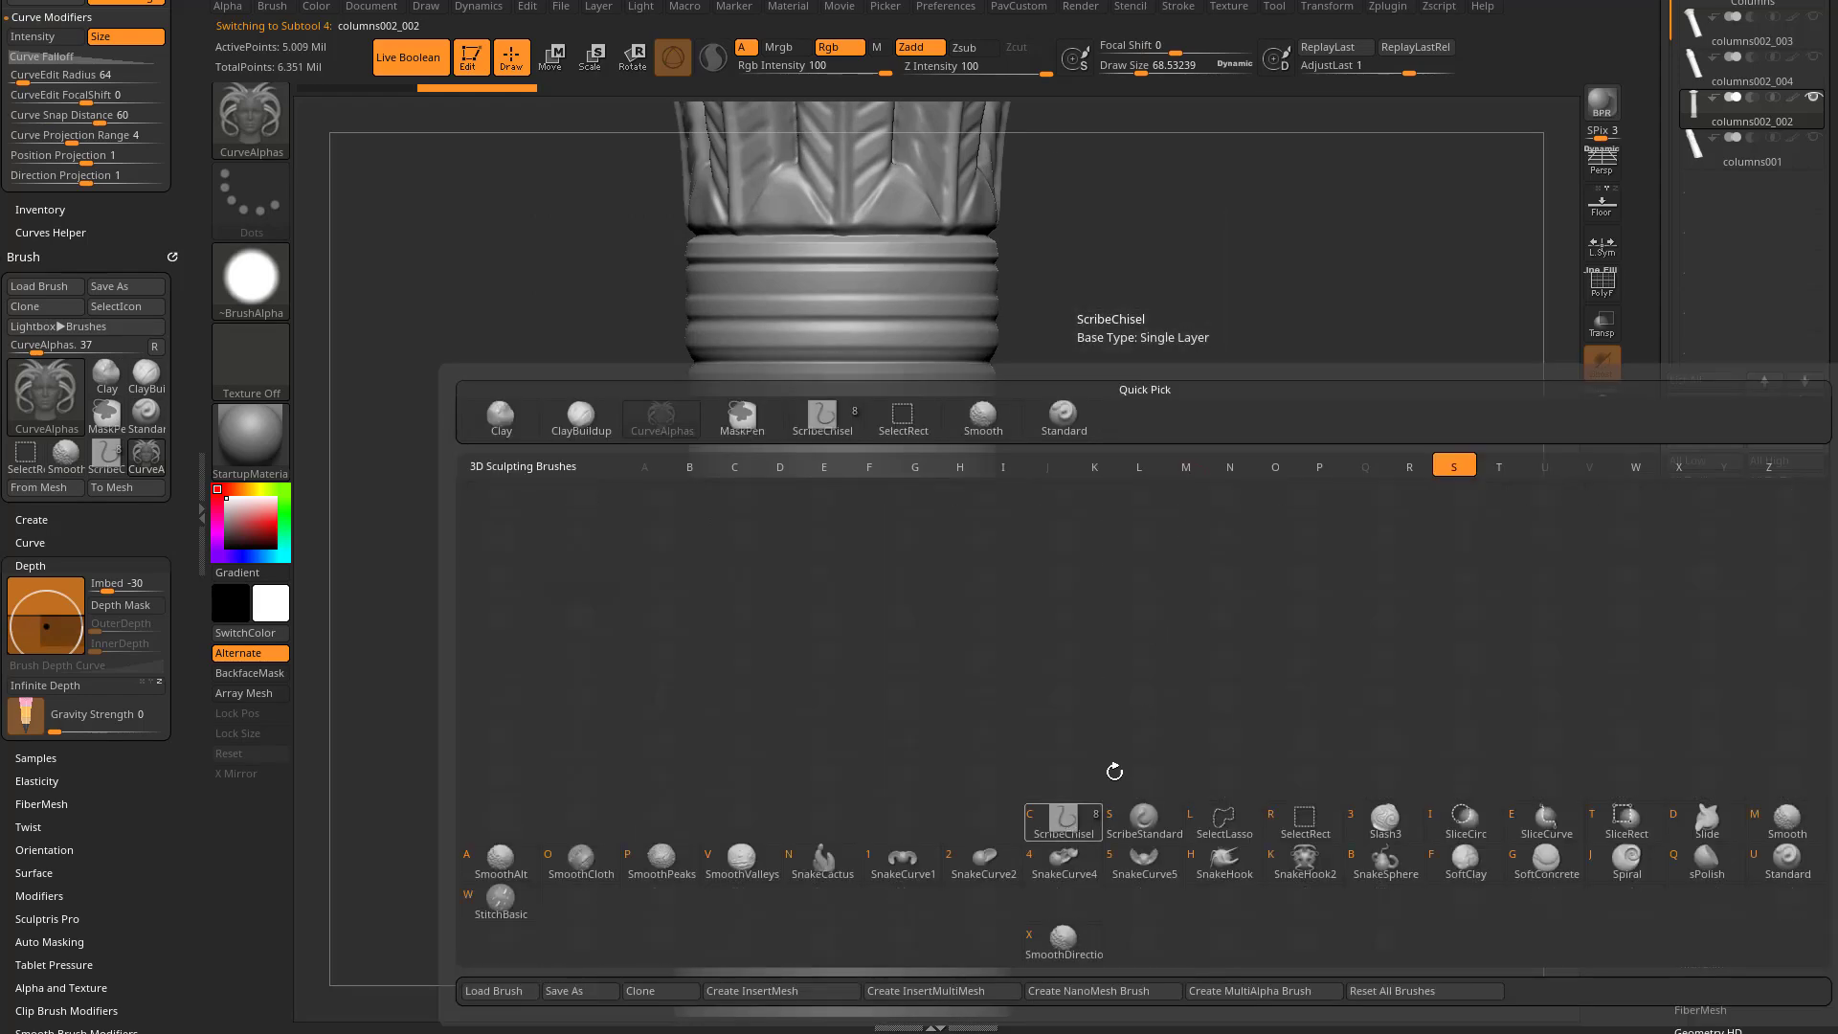
{"action": "left_click", "coordinate": [1077, 814]}
{"action": "mouse_move", "coordinate": [1225, 607]}
{"action": "left_mouse_down"}
{"action": "mouse_move", "coordinate": [1231, 587]}
{"action": "mouse_move", "coordinate": [1238, 745]}
{"action": "mouse_move", "coordinate": [1392, 460]}
{"action": "left_mouse_up"}
{"action": "left_click_drag", "start_coordinate": [1211, 436], "coordinate": [1319, 199]}
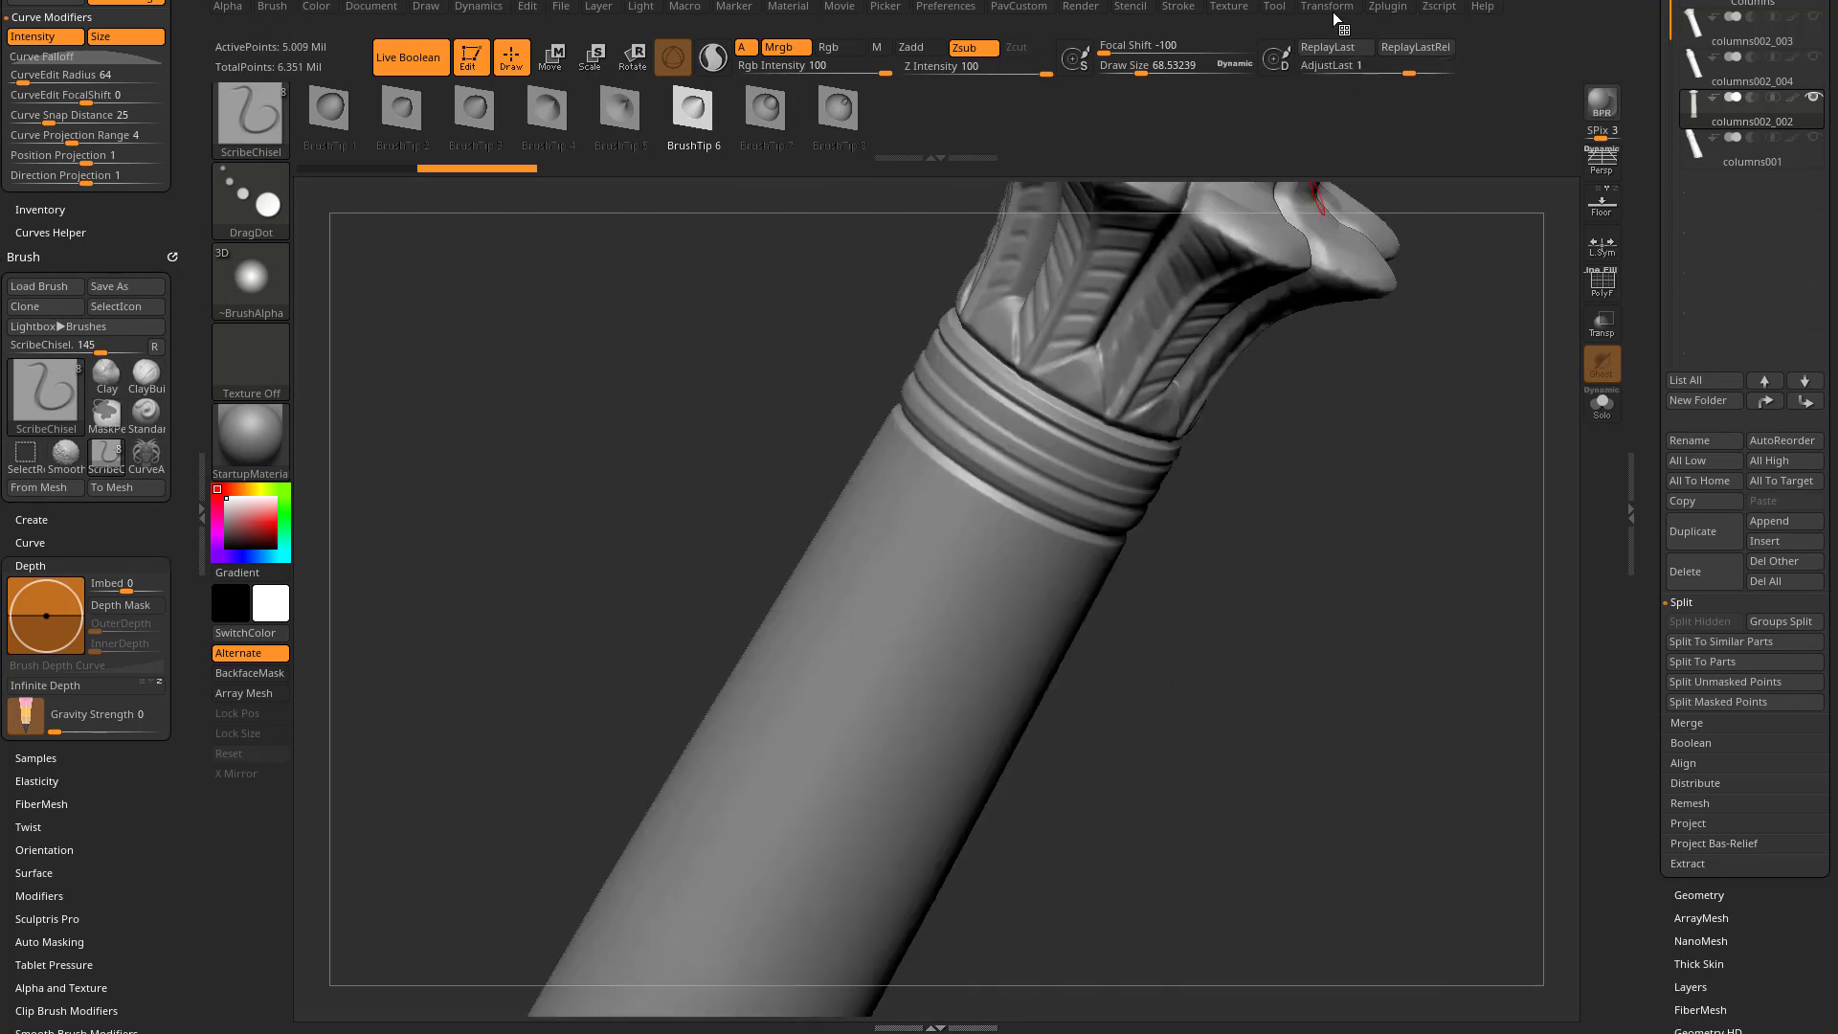
Activate radial symmetry around the Y axis with a radial count of 6
{"action": "left_click", "coordinate": [1348, 8]}
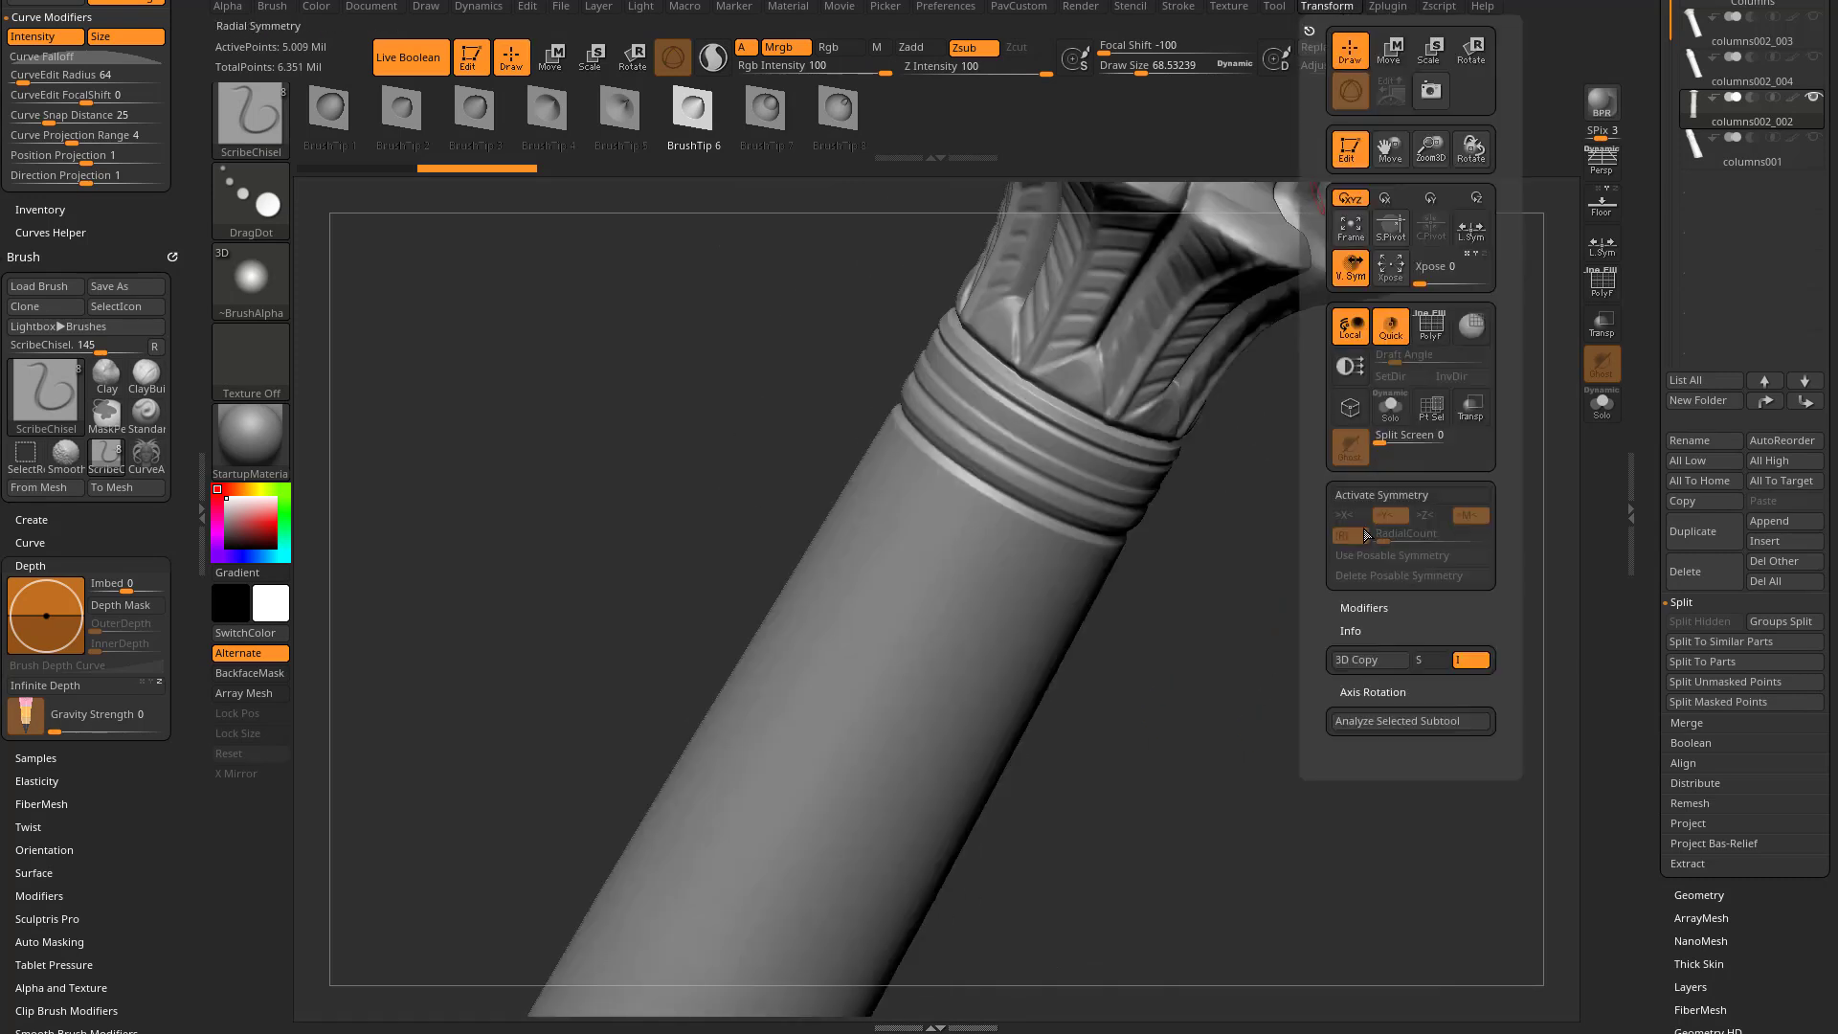
{"action": "left_click", "coordinate": [1364, 495]}
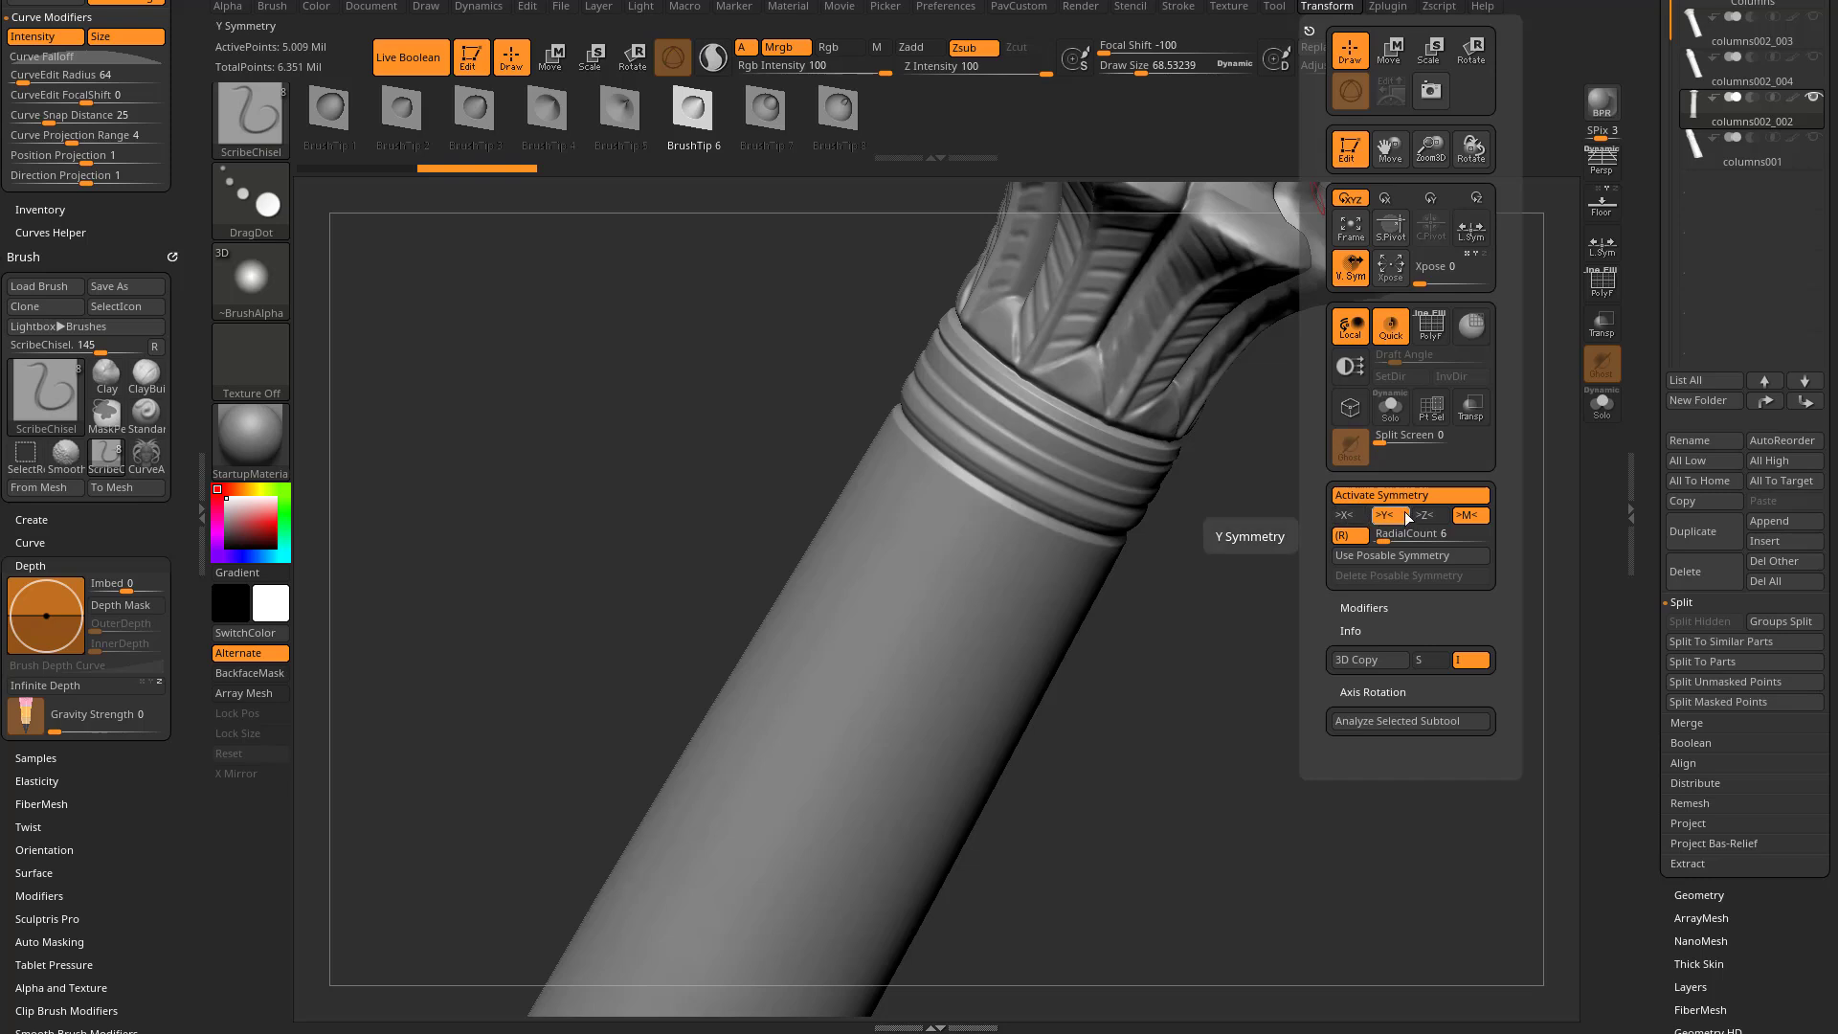
Carve a curved, tapered groove into the shaft below the rings and reshape its curve by pulling the lower end
{"action": "left_click_drag", "start_coordinate": [1231, 644], "coordinate": [1260, 559]}
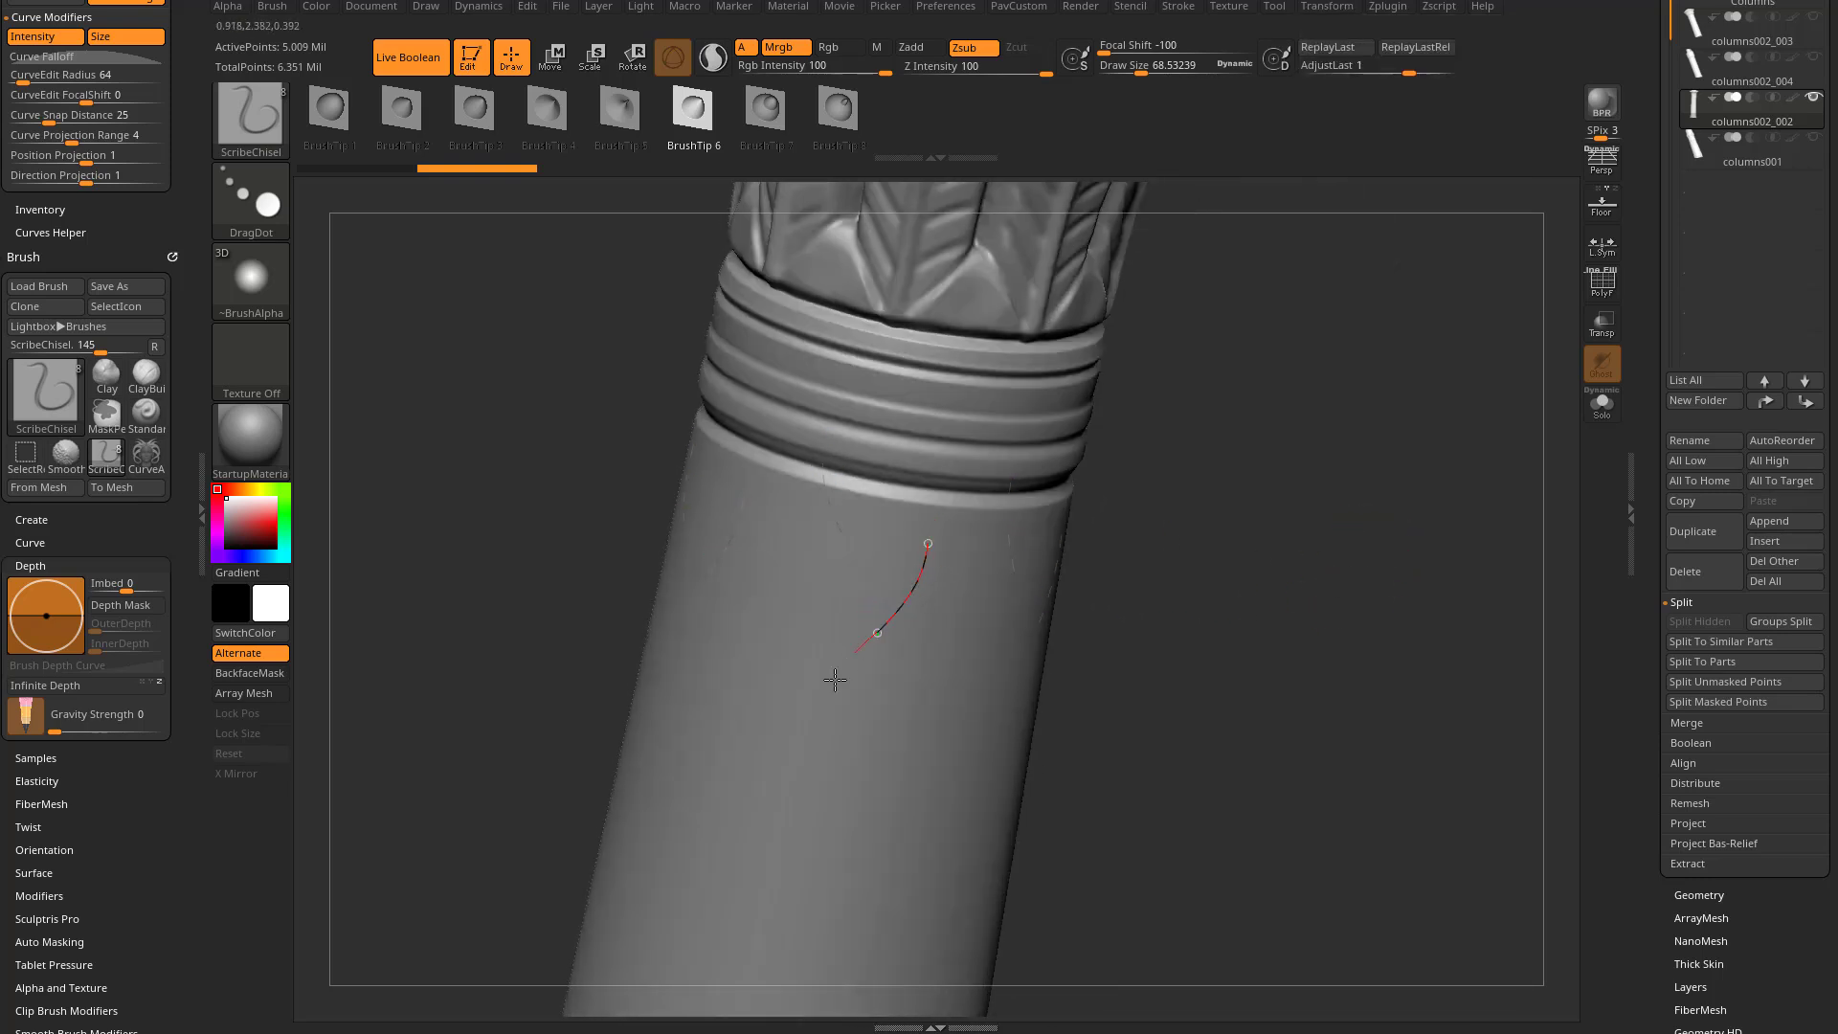
{"action": "left_click_drag", "start_coordinate": [1274, 623], "coordinate": [1283, 565]}
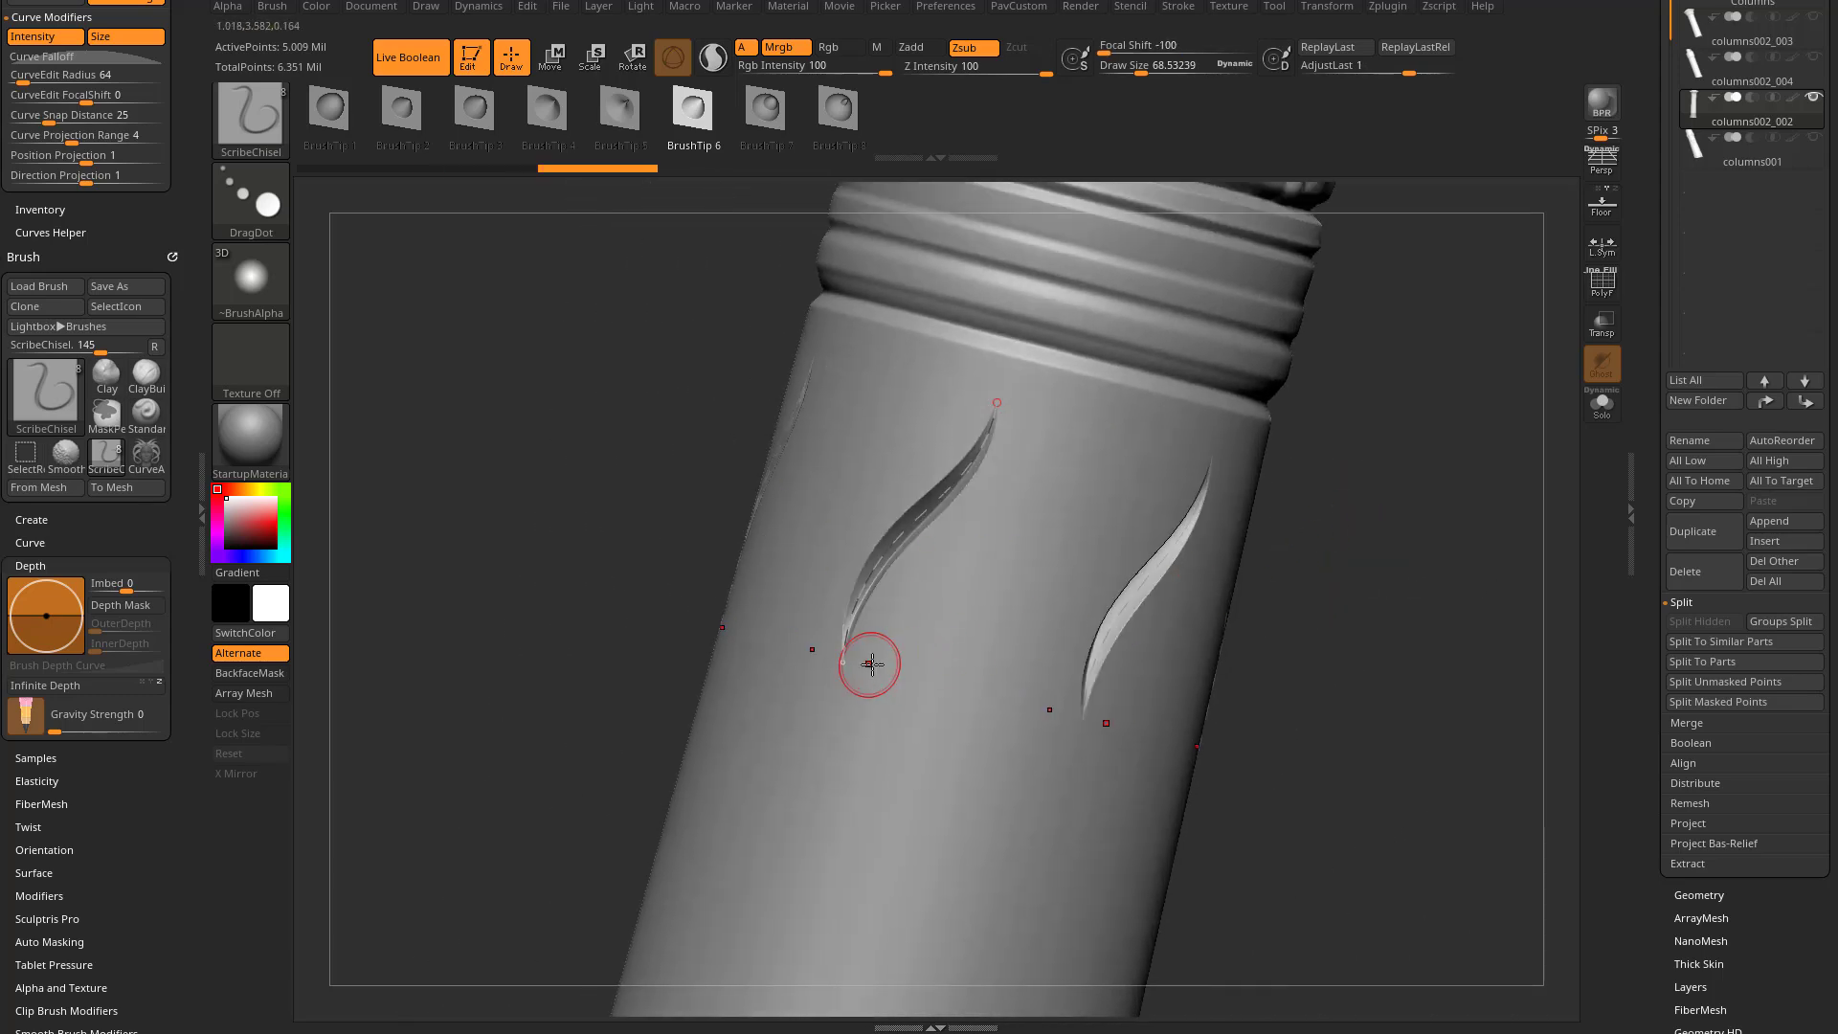
{"action": "left_click_drag", "start_coordinate": [847, 665], "coordinate": [858, 722]}
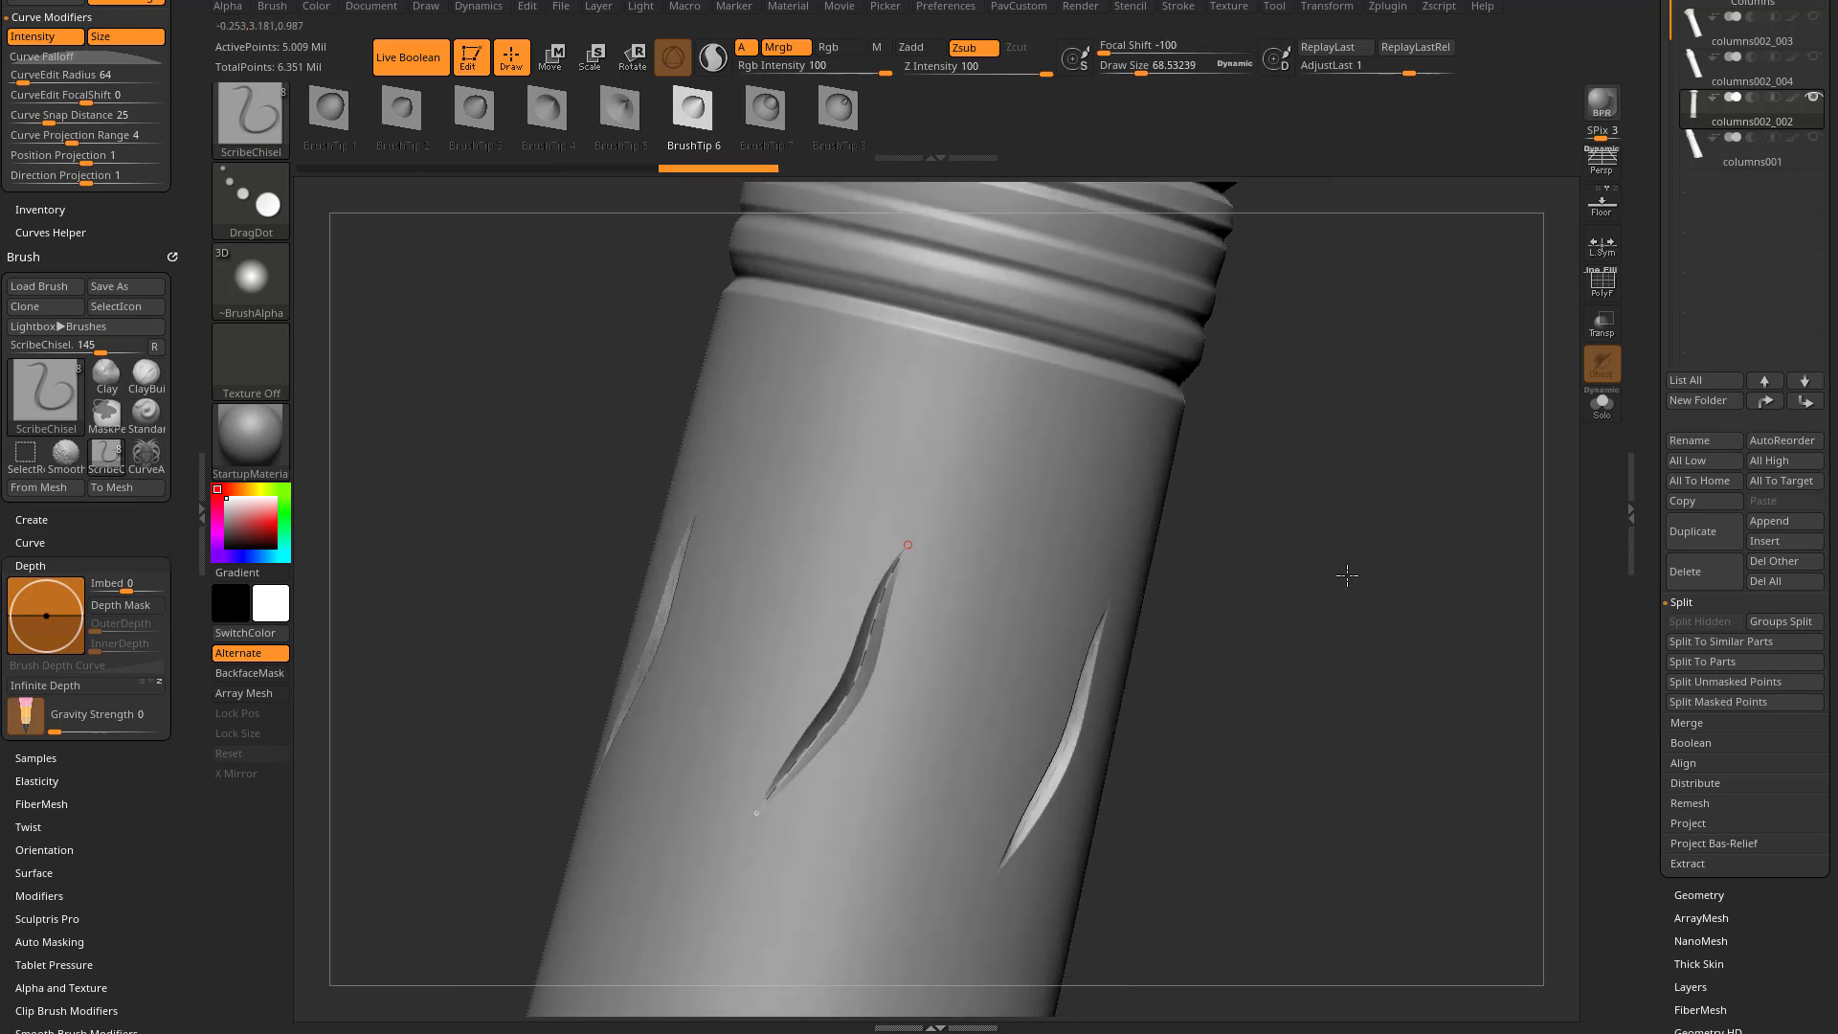
{"action": "left_click_drag", "start_coordinate": [1347, 574], "coordinate": [1073, 474]}
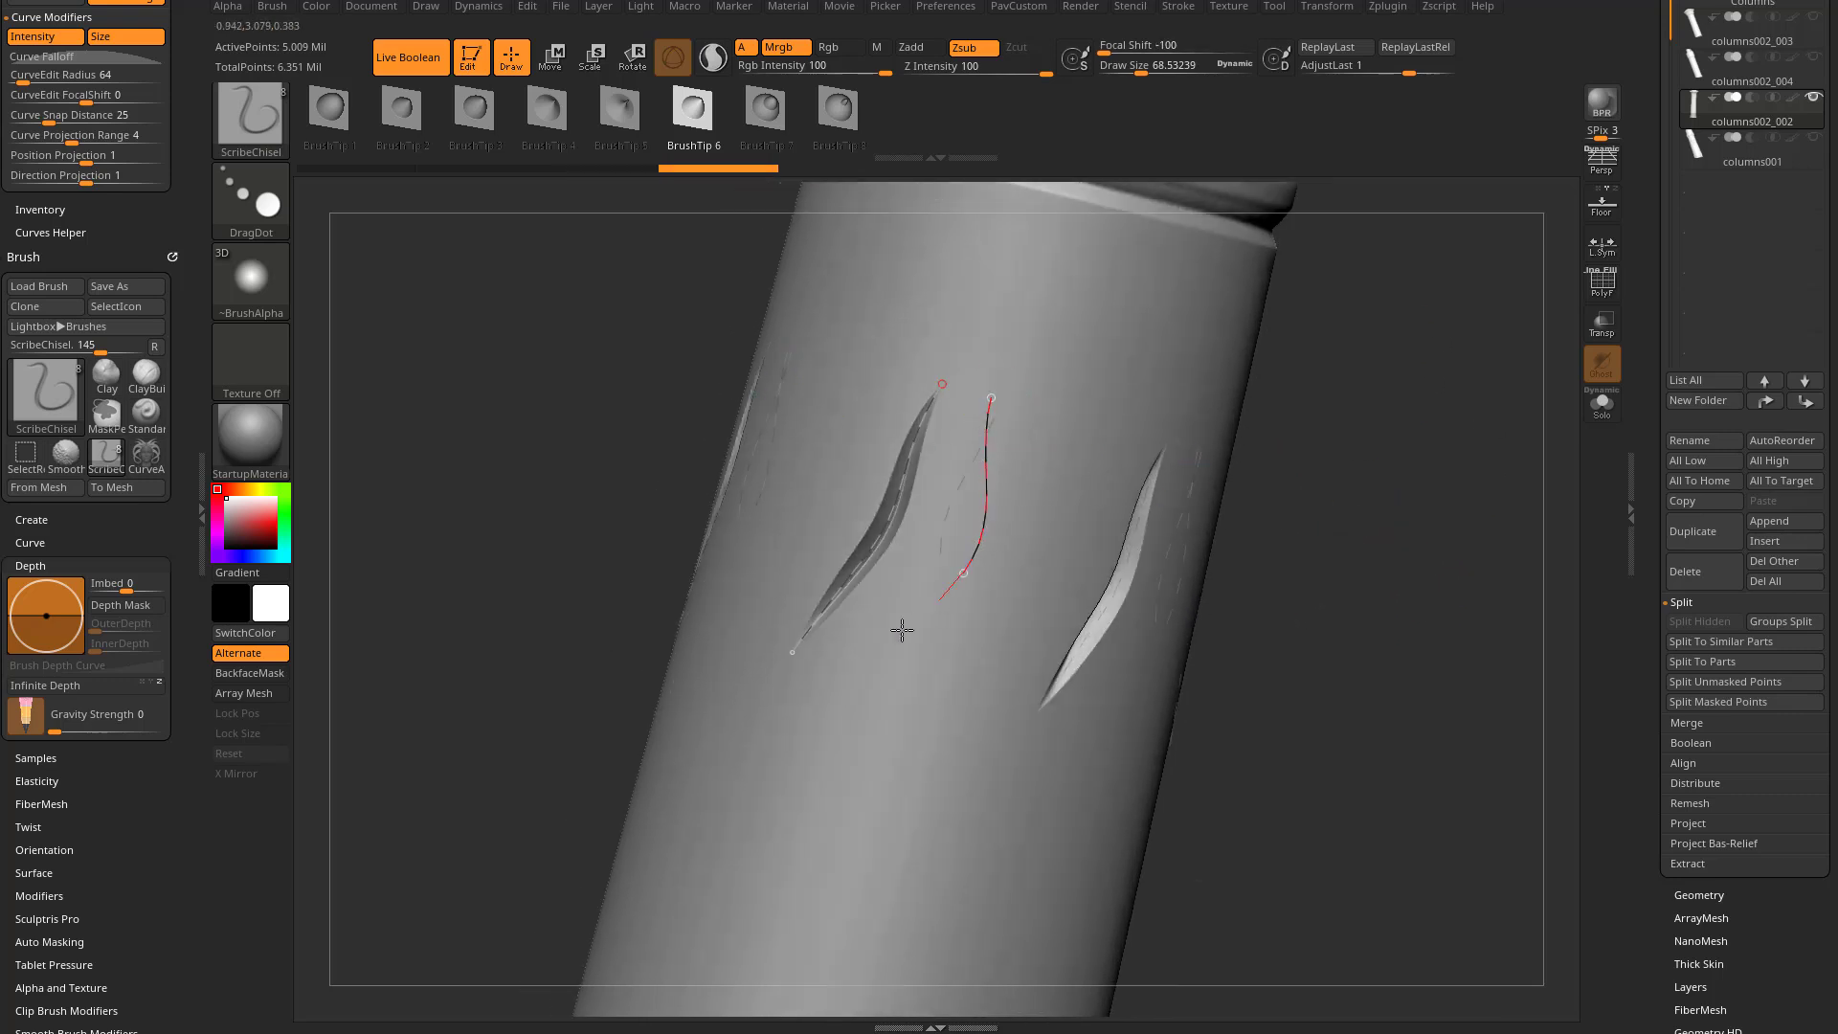
Carve a second curved groove beside the first, bend its middle sideways, and add further short and long curved grooves around the shaft
{"action": "left_click_drag", "start_coordinate": [924, 615], "coordinate": [895, 631]}
{"action": "mouse_move", "coordinate": [1407, 550]}
{"action": "left_mouse_down"}
{"action": "mouse_move", "coordinate": [1452, 566]}
{"action": "mouse_move", "coordinate": [1339, 524]}
{"action": "mouse_move", "coordinate": [1098, 531]}
{"action": "left_mouse_up"}
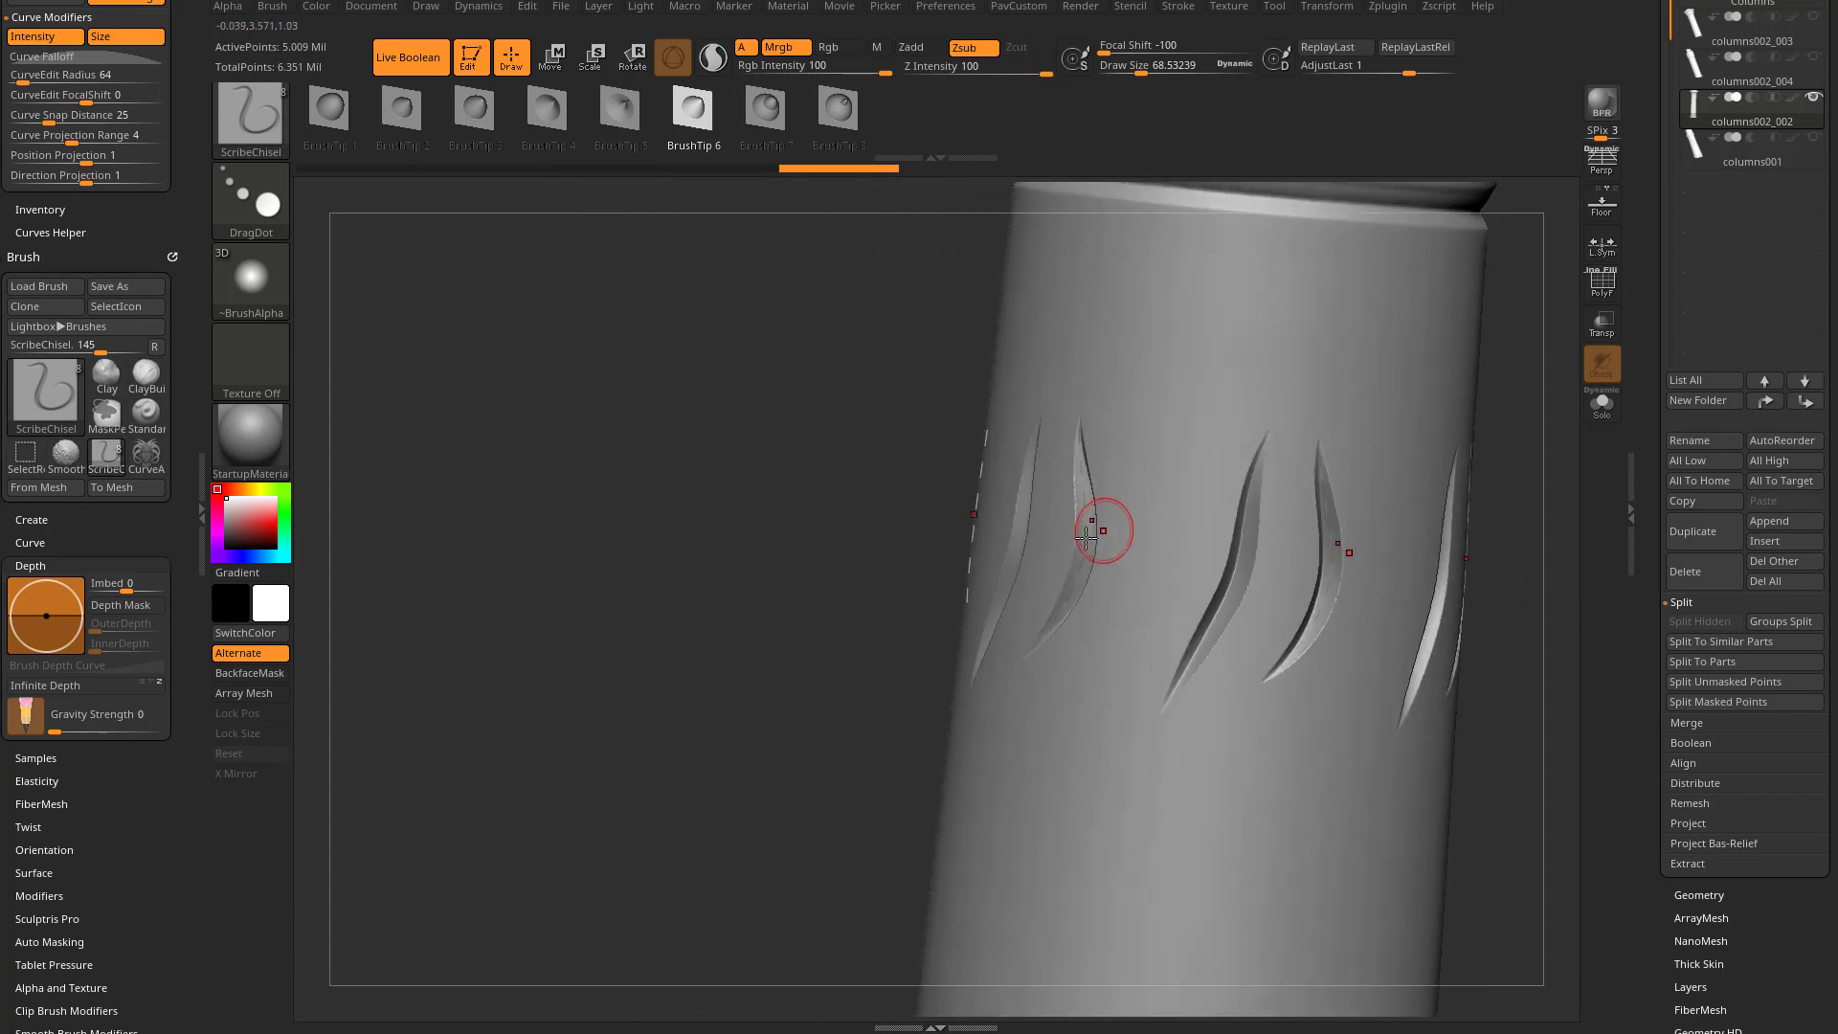
{"action": "left_click_drag", "start_coordinate": [810, 673], "coordinate": [1372, 607]}
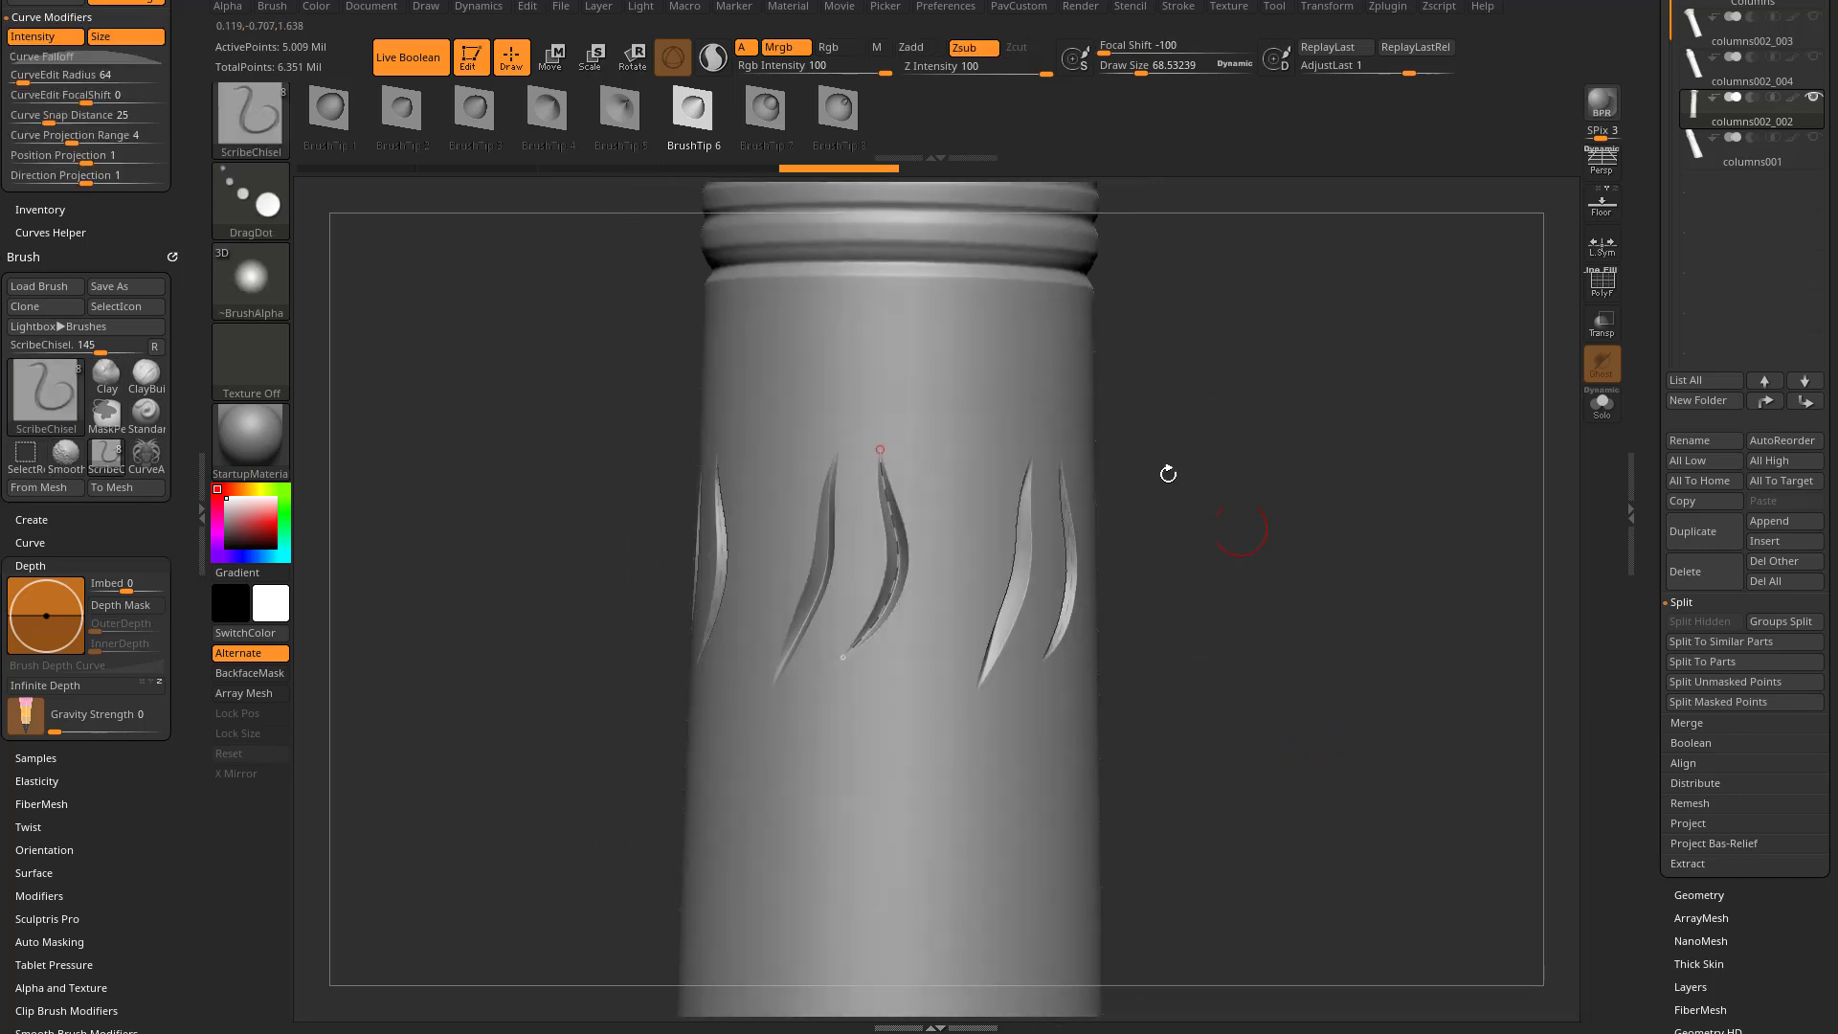
{"action": "left_click", "coordinate": [1351, 549]}
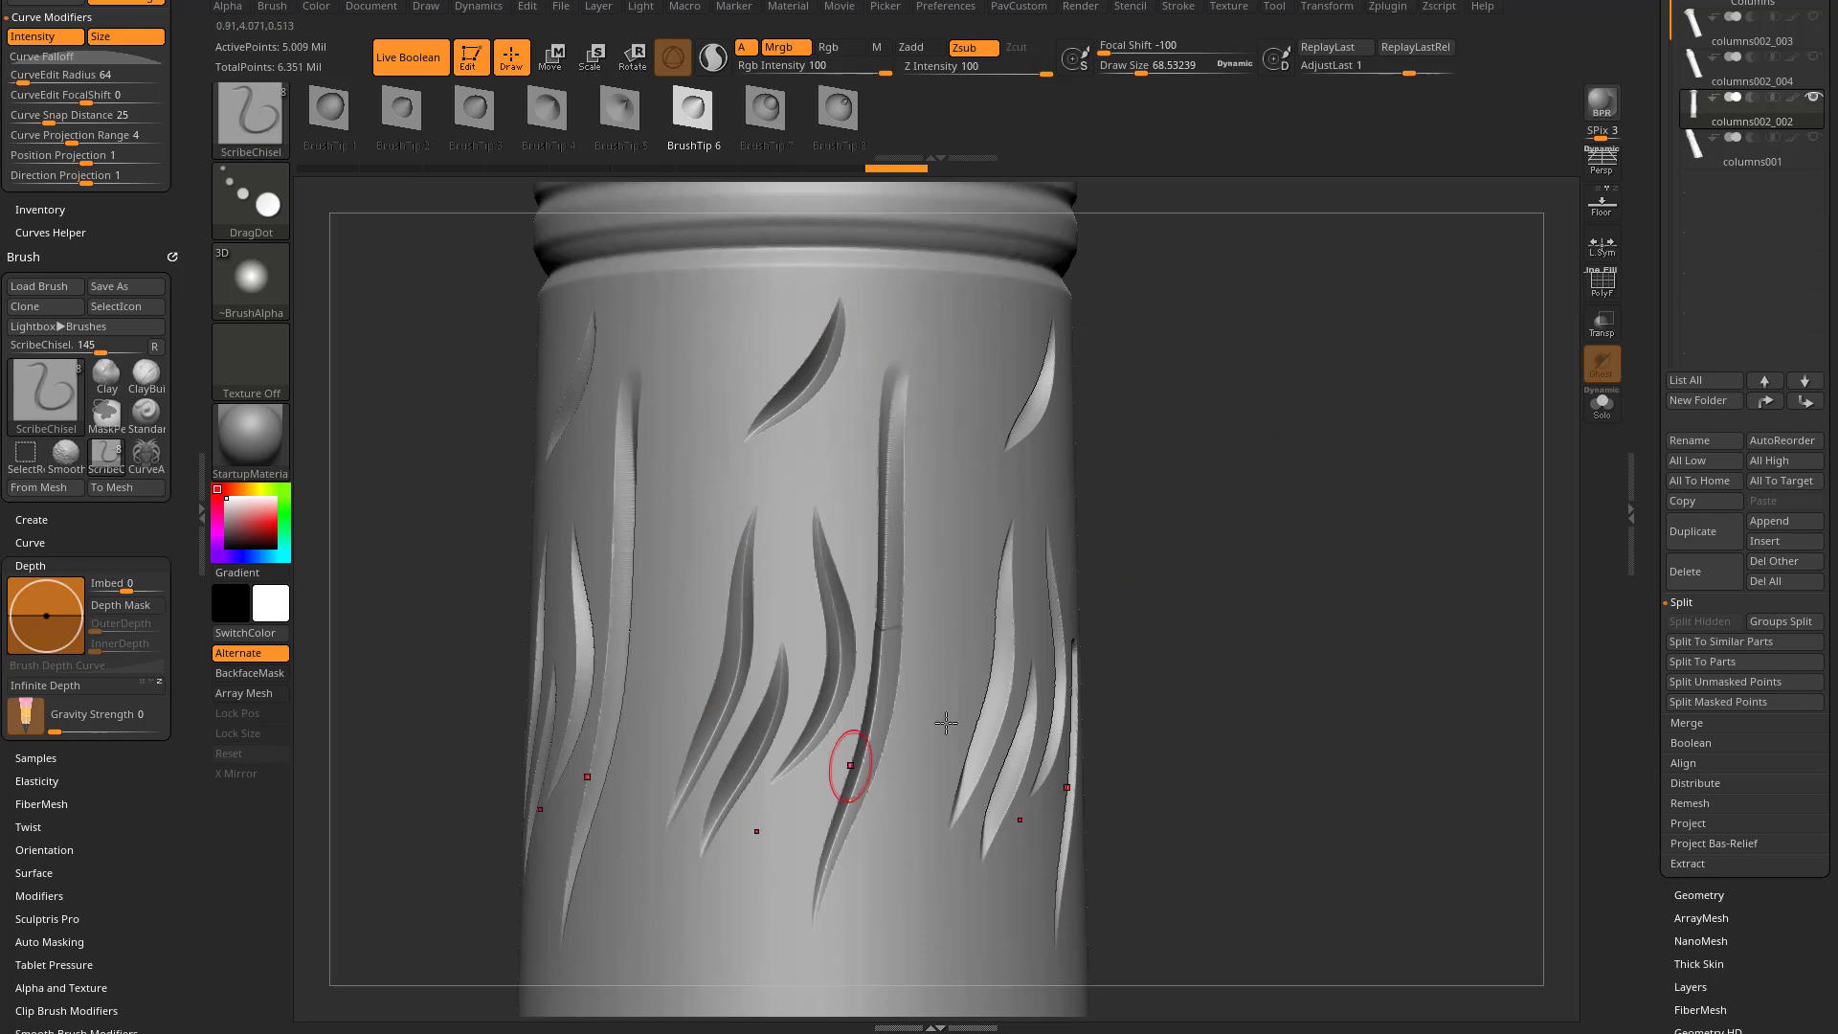
Mark the uncarved shaft's state in the undo history and return to the fully carved state
{"action": "left_click_drag", "start_coordinate": [775, 178], "coordinate": [404, 163]}
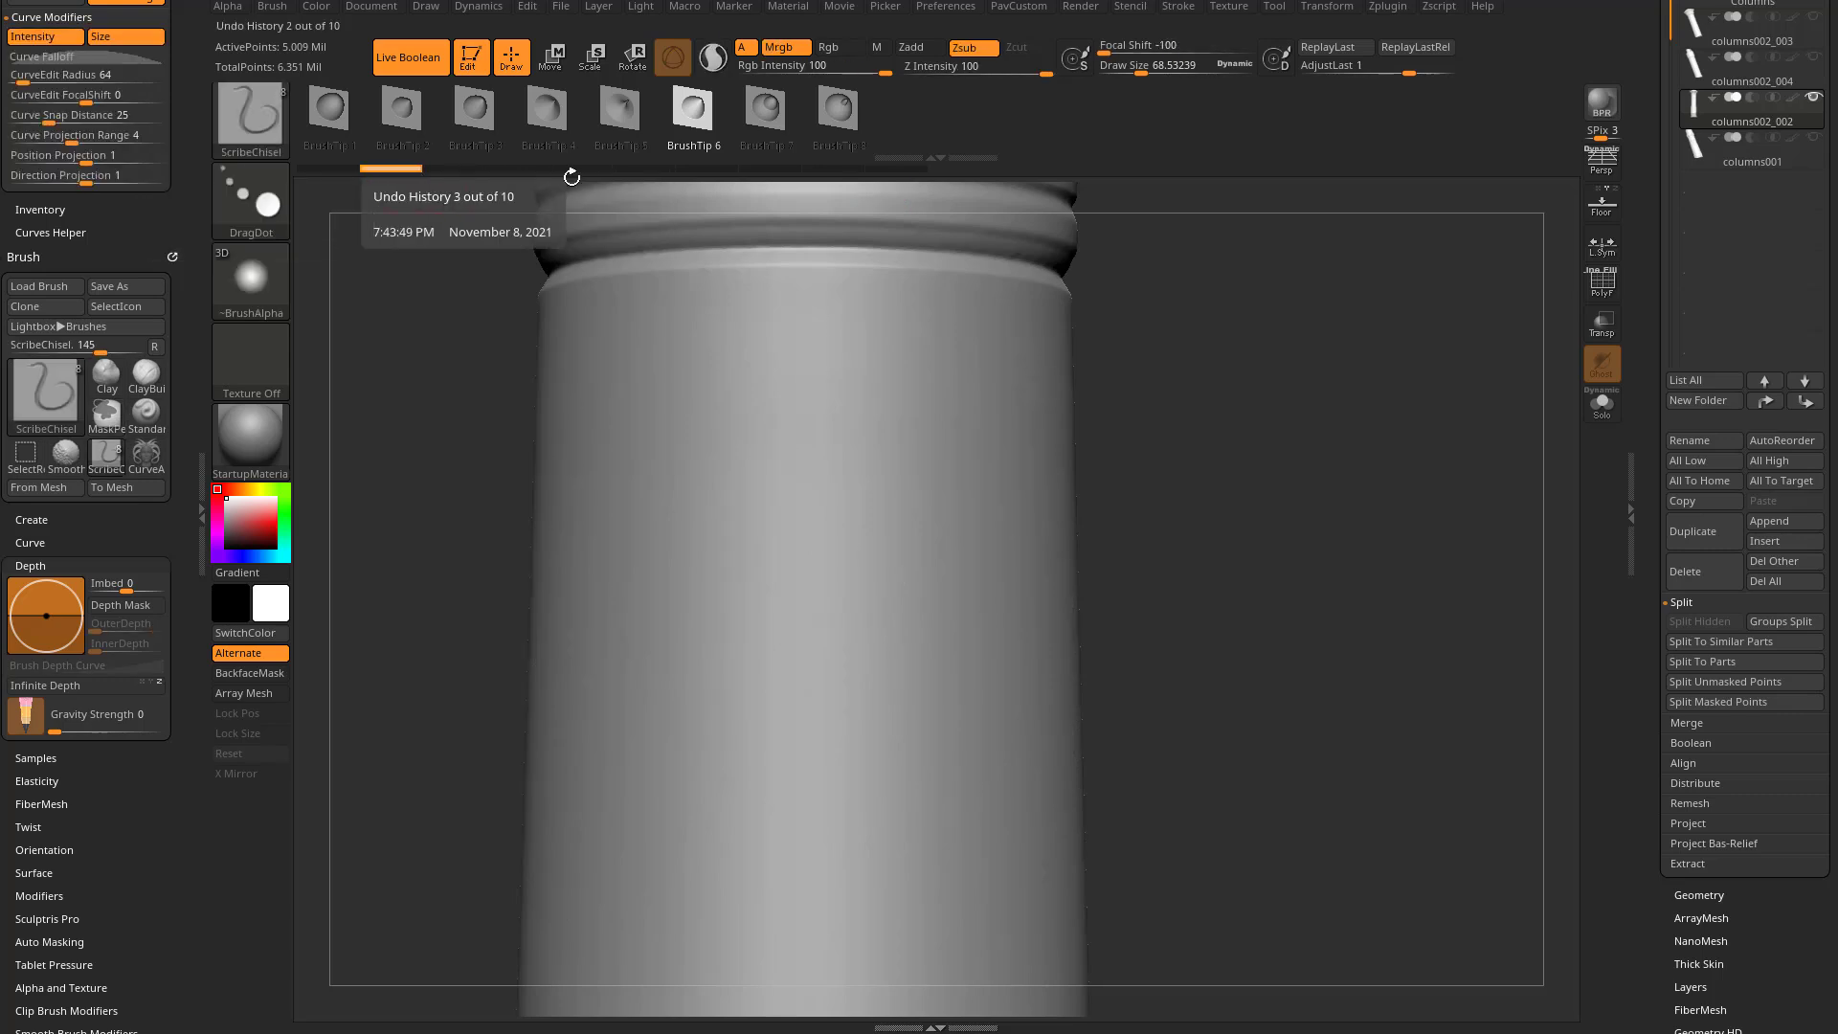
{"action": "left_click", "coordinate": [936, 172]}
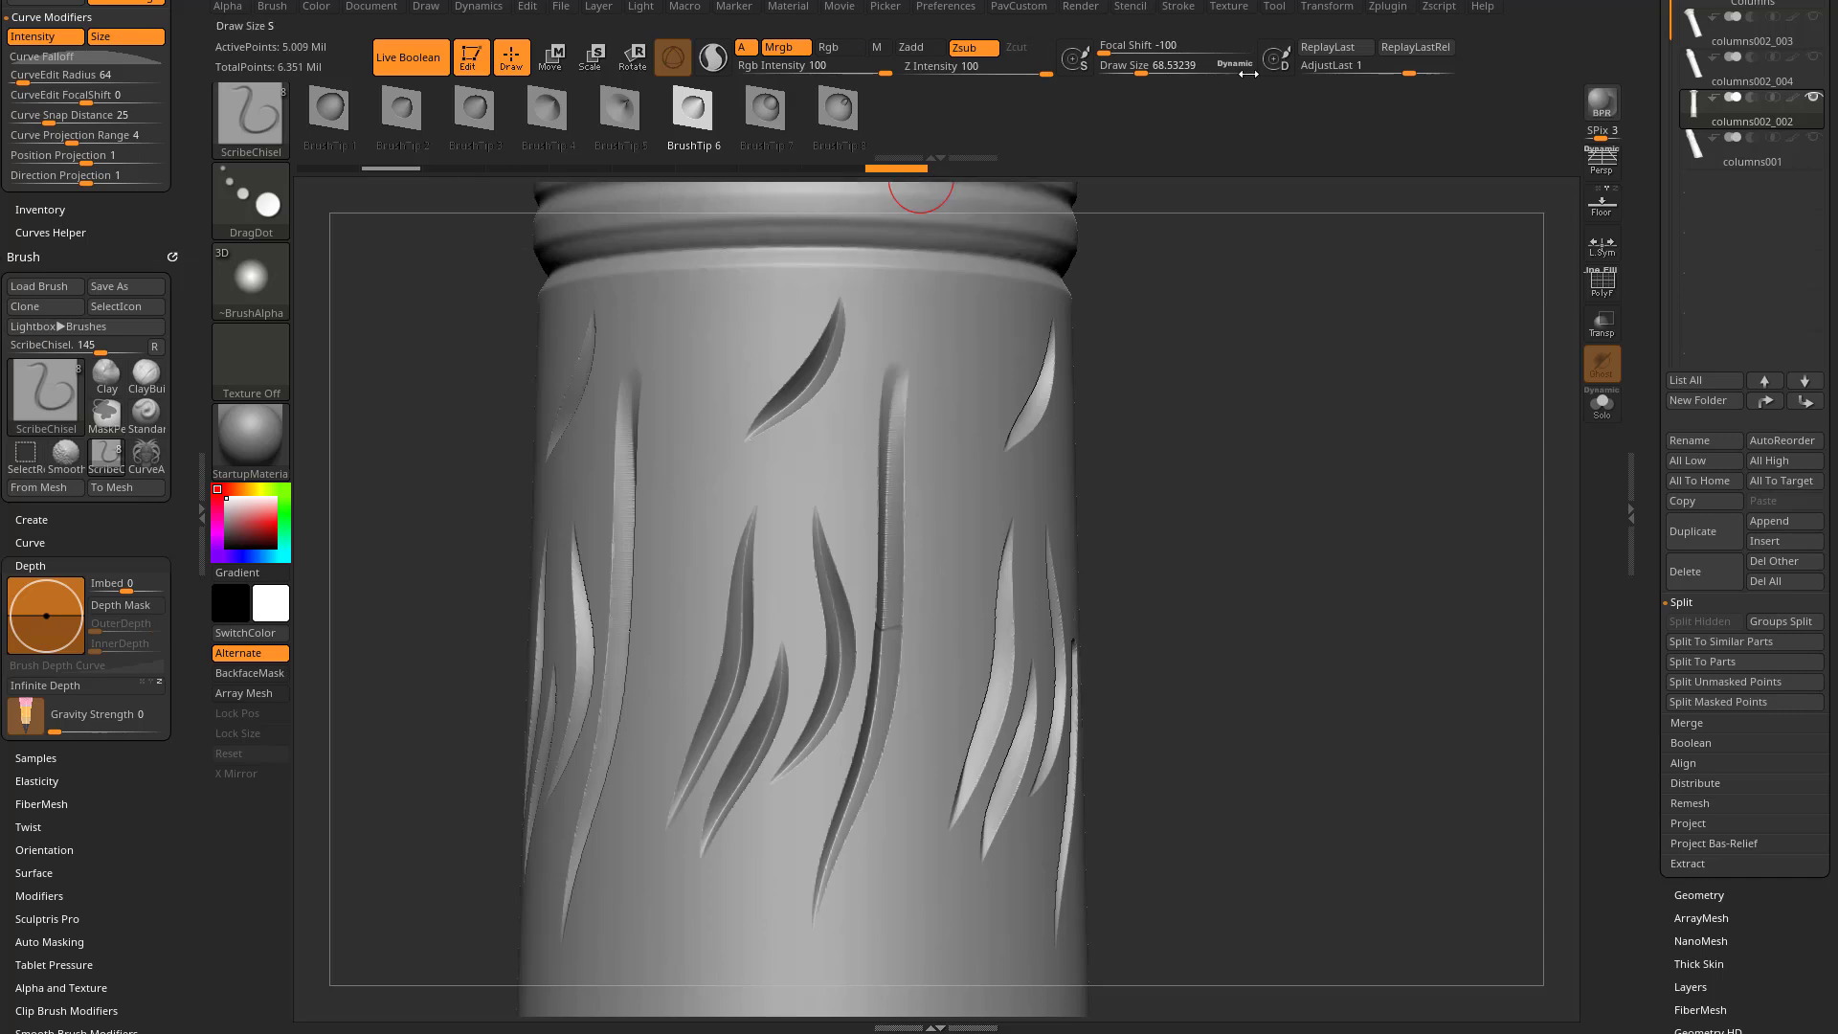
Adjust the depth of the carved grooves with AdjustLast, trying different strengths
{"action": "mouse_move", "coordinate": [1413, 72]}
{"action": "left_mouse_down"}
{"action": "mouse_move", "coordinate": [1337, 99]}
{"action": "mouse_move", "coordinate": [1415, 113]}
{"action": "left_mouse_up"}
{"action": "mouse_move", "coordinate": [1370, 427]}
{"action": "left_mouse_down", "text": "alt"}
{"action": "mouse_move", "coordinate": [1407, 398]}
{"action": "mouse_move", "coordinate": [1059, 357]}
{"action": "mouse_move", "coordinate": [1202, 389]}
{"action": "mouse_move", "coordinate": [1120, 393]}
{"action": "left_mouse_up", "text": "alt"}
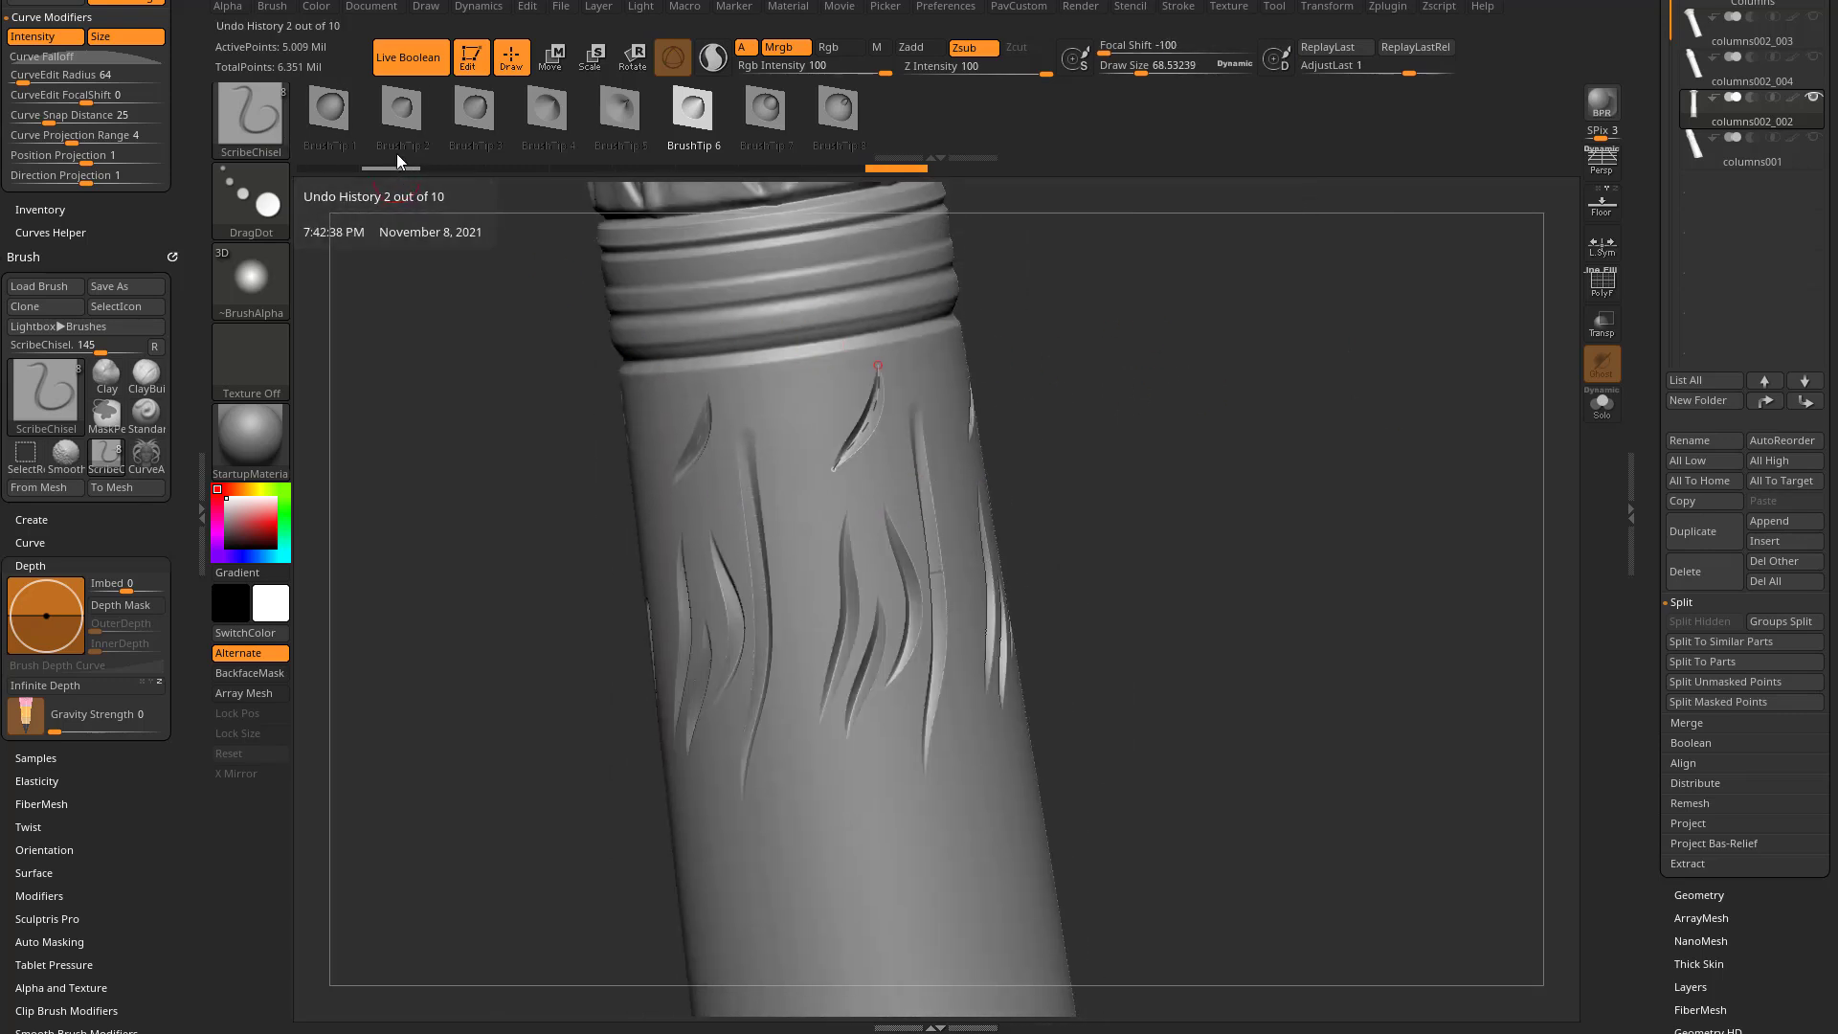
{"action": "left_click_drag", "start_coordinate": [1208, 327], "coordinate": [1101, 287]}
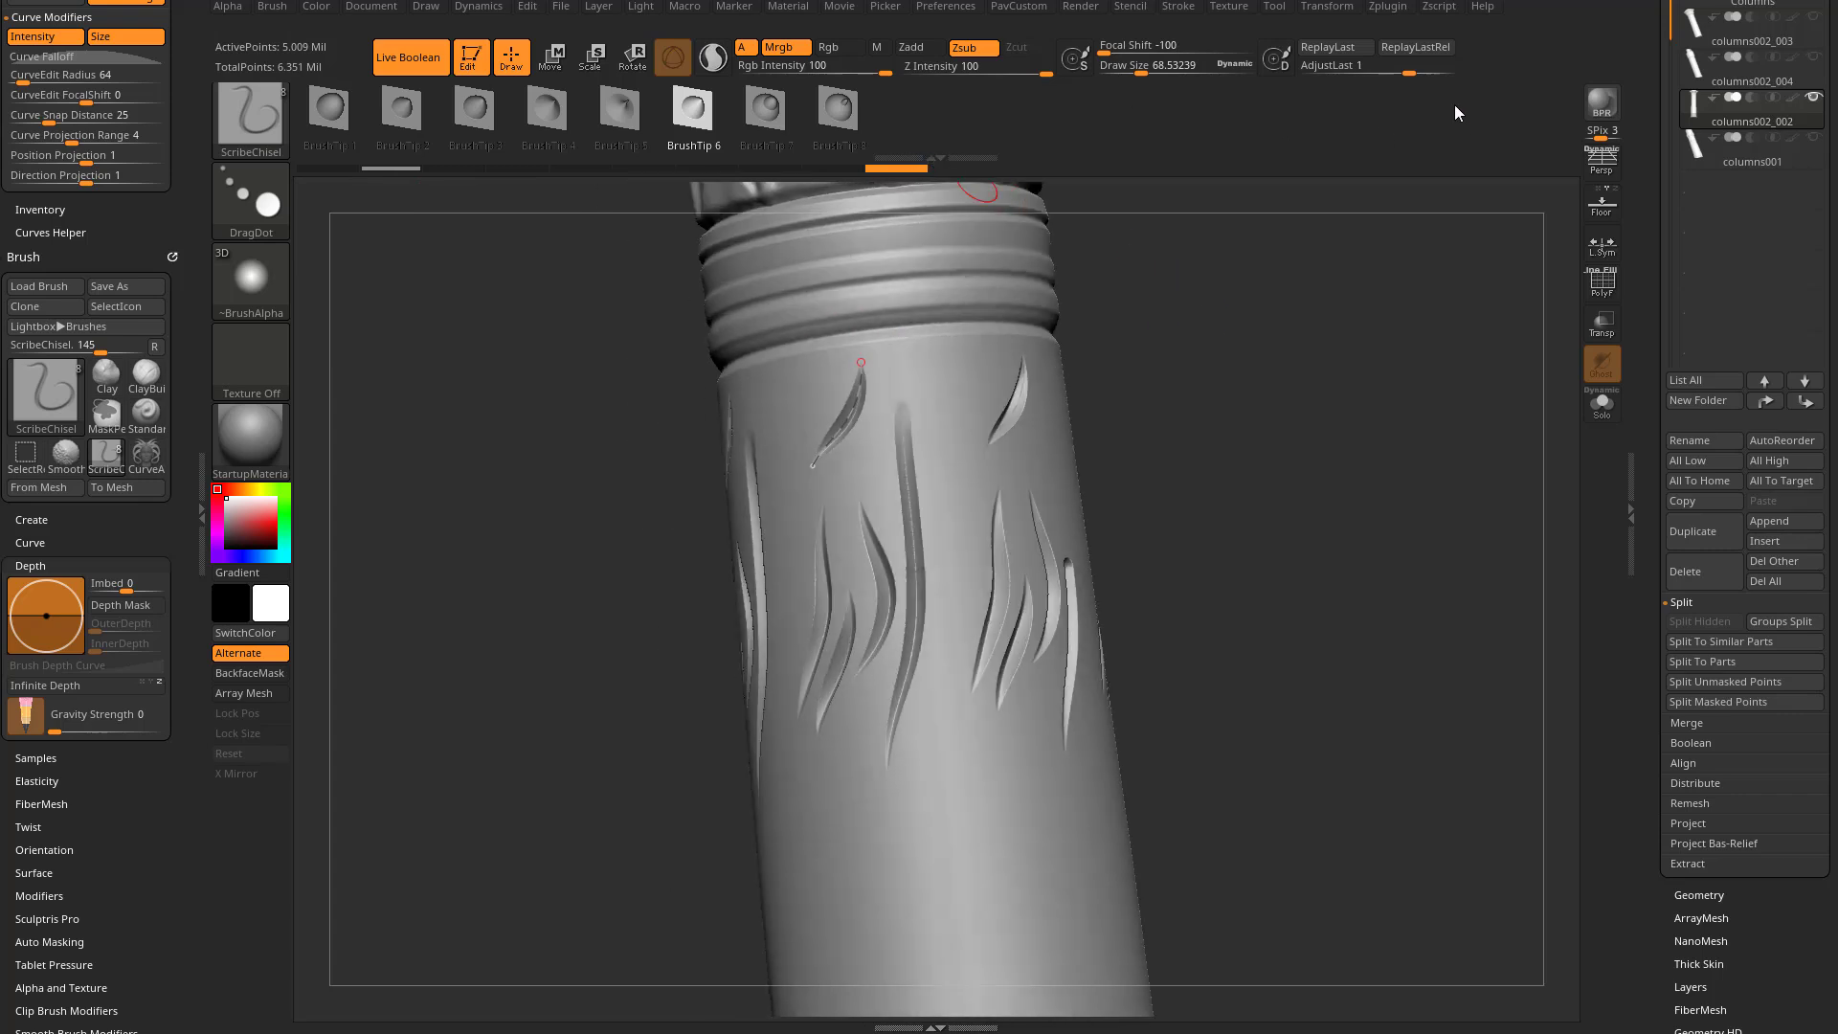
{"action": "left_click_drag", "start_coordinate": [1408, 73], "coordinate": [1366, 78]}
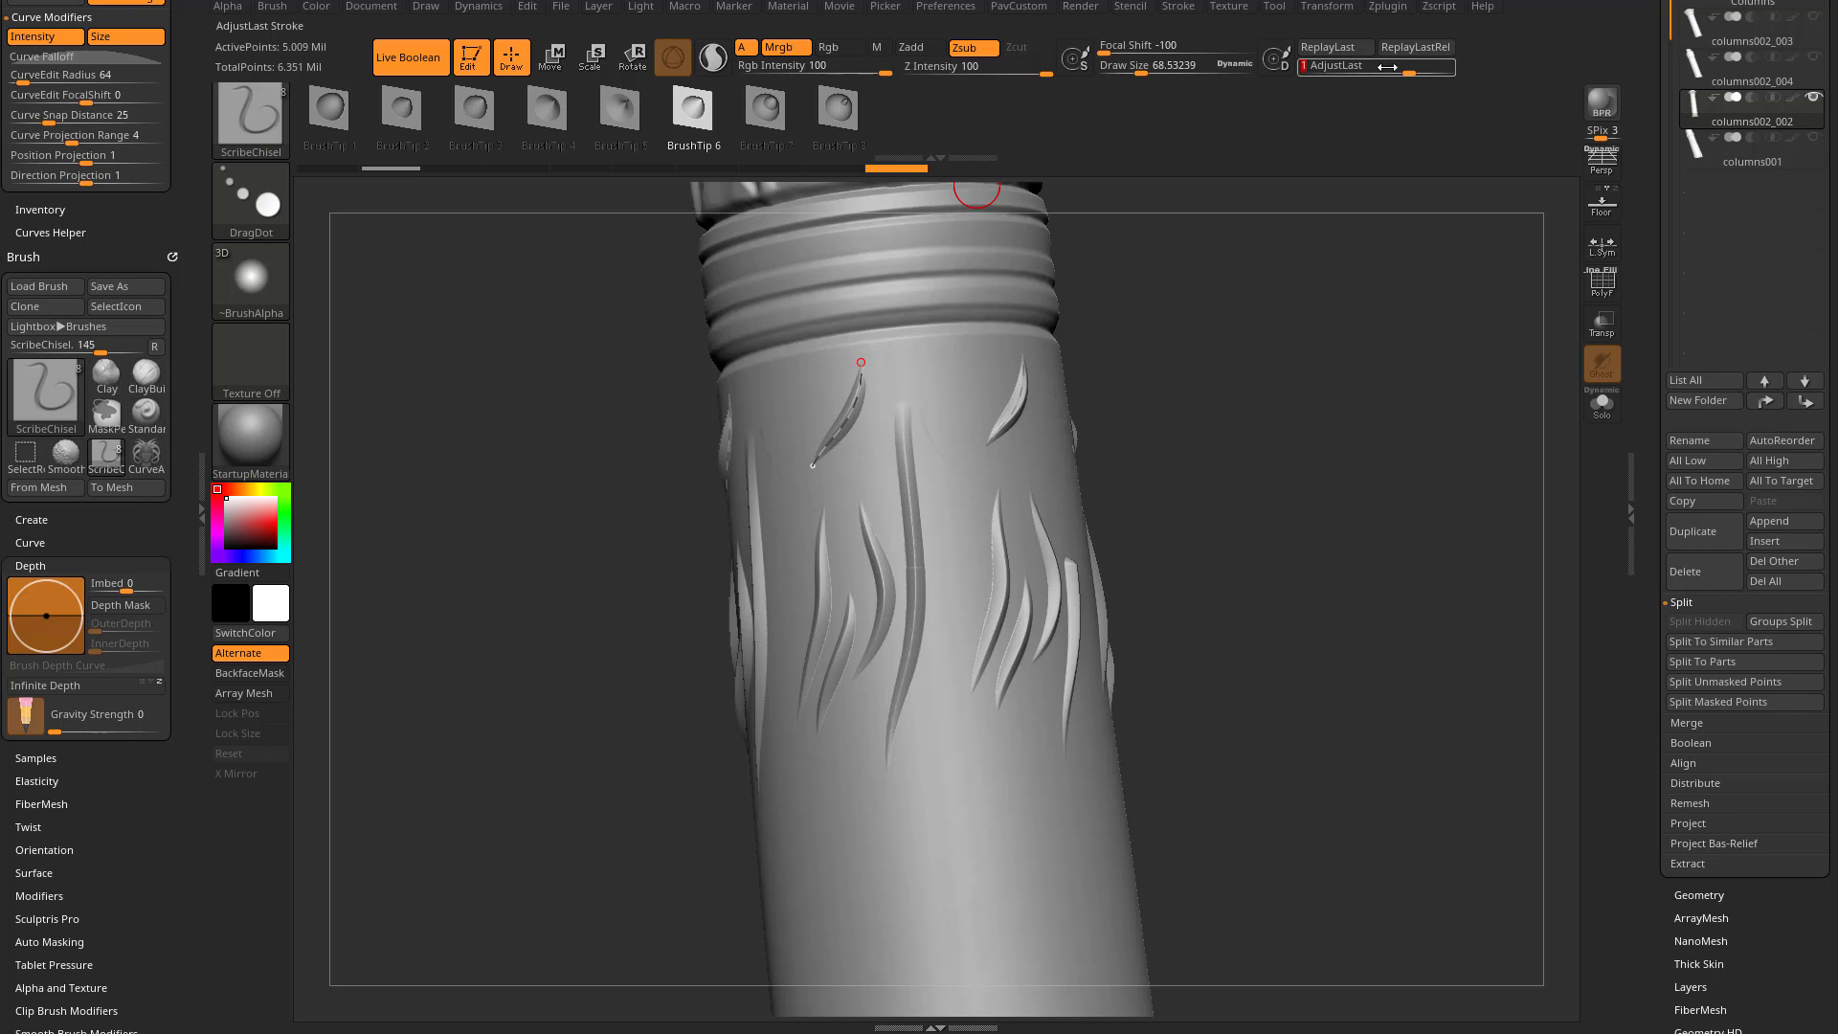
{"action": "mouse_move", "coordinate": [1407, 71]}
{"action": "left_mouse_down"}
{"action": "mouse_move", "coordinate": [1441, 74]}
{"action": "mouse_move", "coordinate": [1278, 117]}
{"action": "left_mouse_up"}
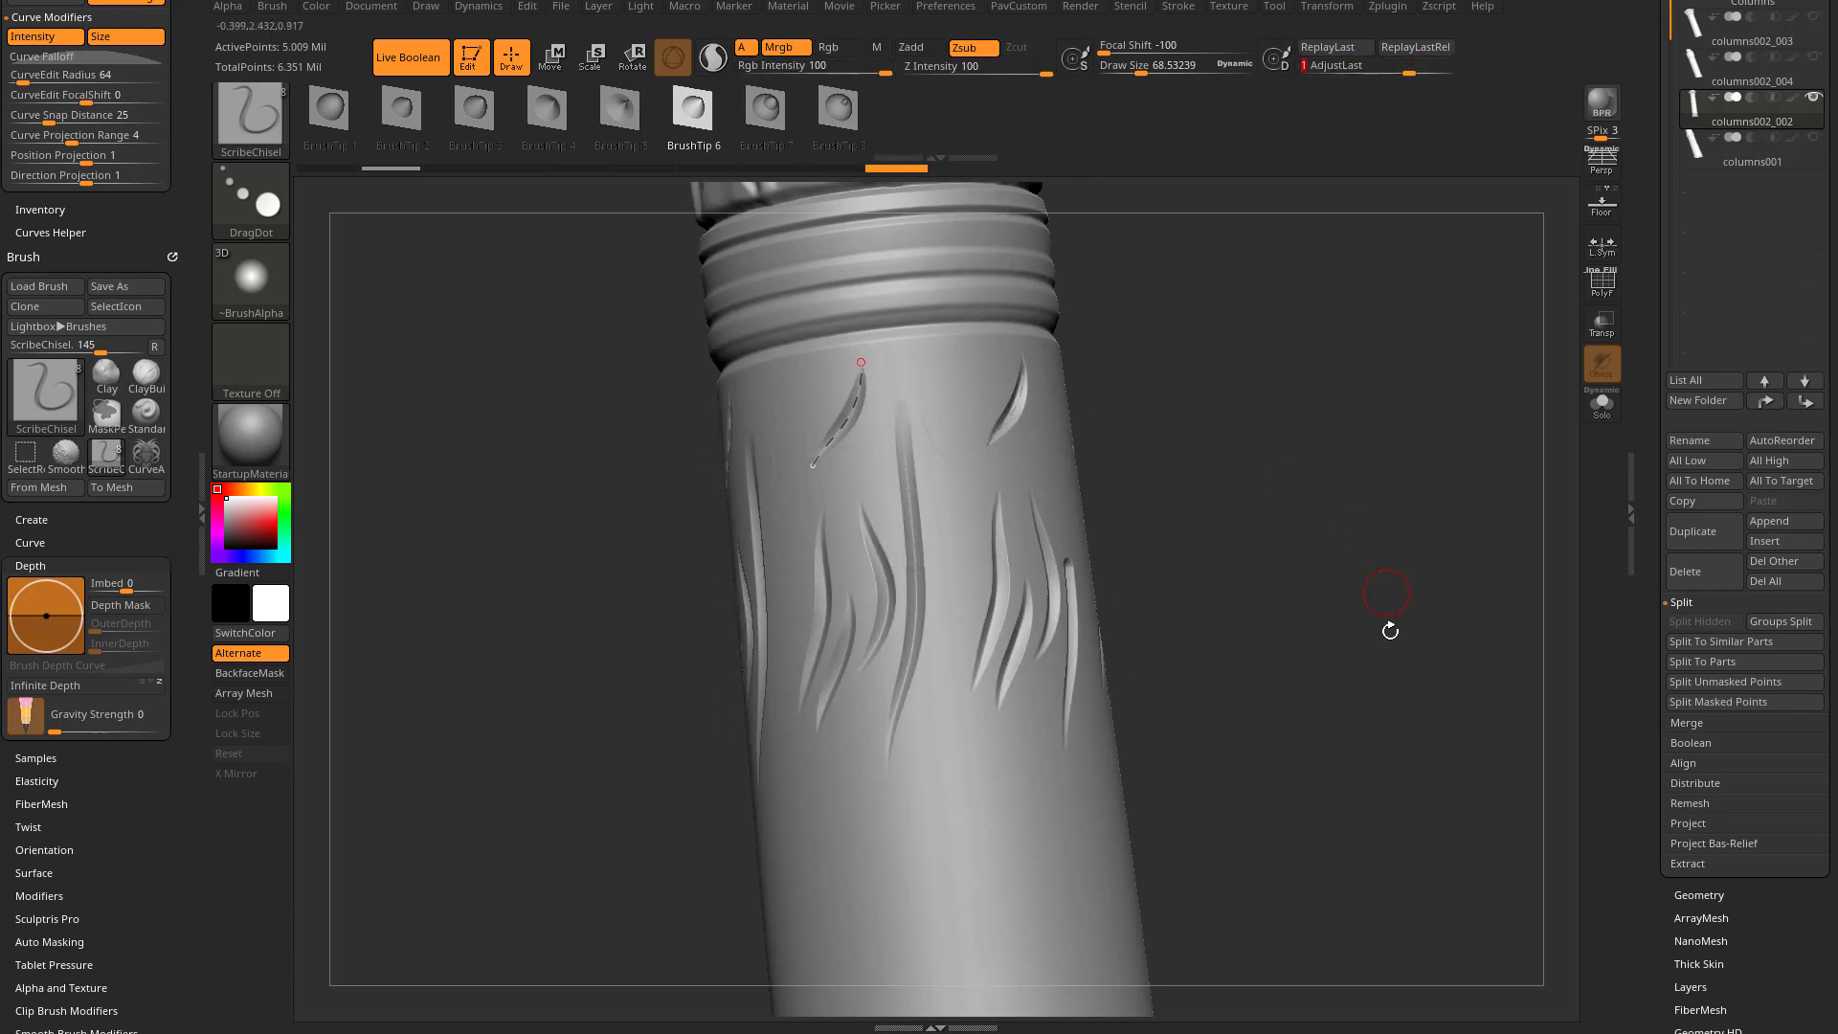